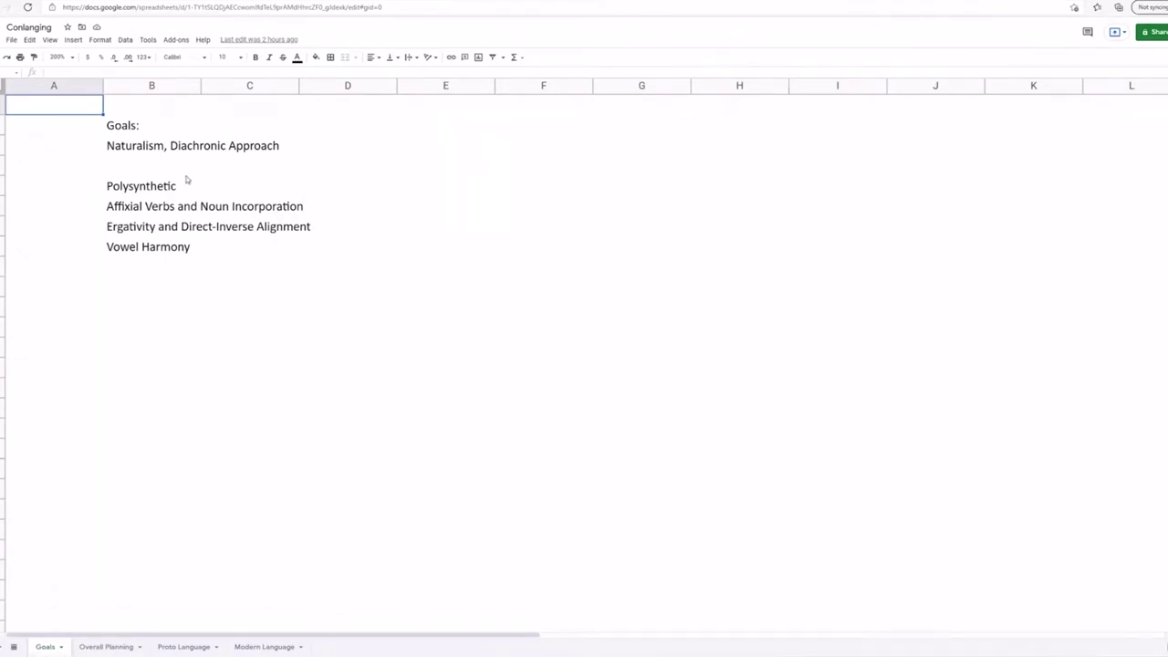
Step: Review the language goals and look through the Overall Planning, Proto Language and Modern Language sheets
left_click(126, 166)
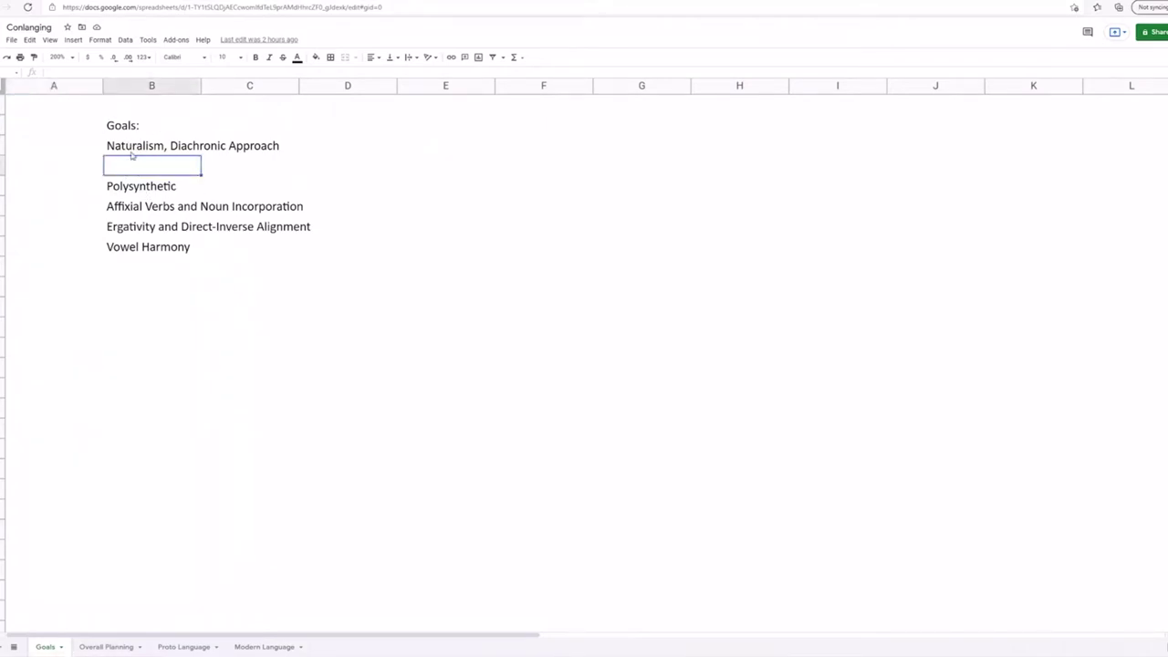
left_click(111, 149)
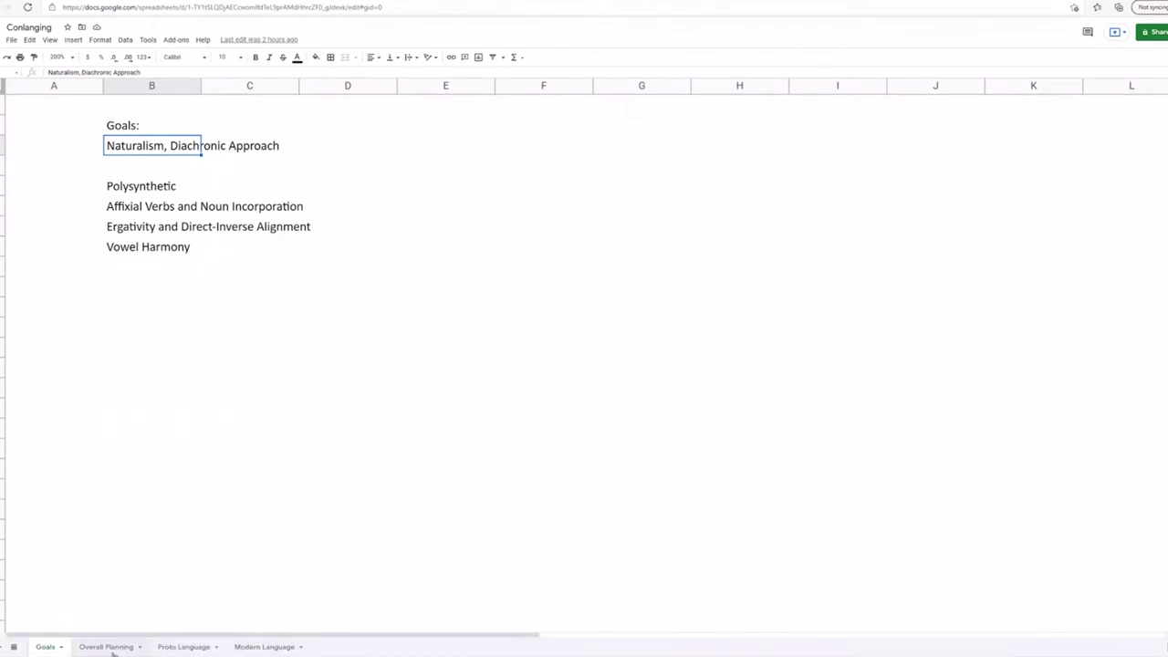
left_click(117, 647)
left_click(187, 648)
left_click(262, 647)
left_click(46, 647)
left_click(124, 264)
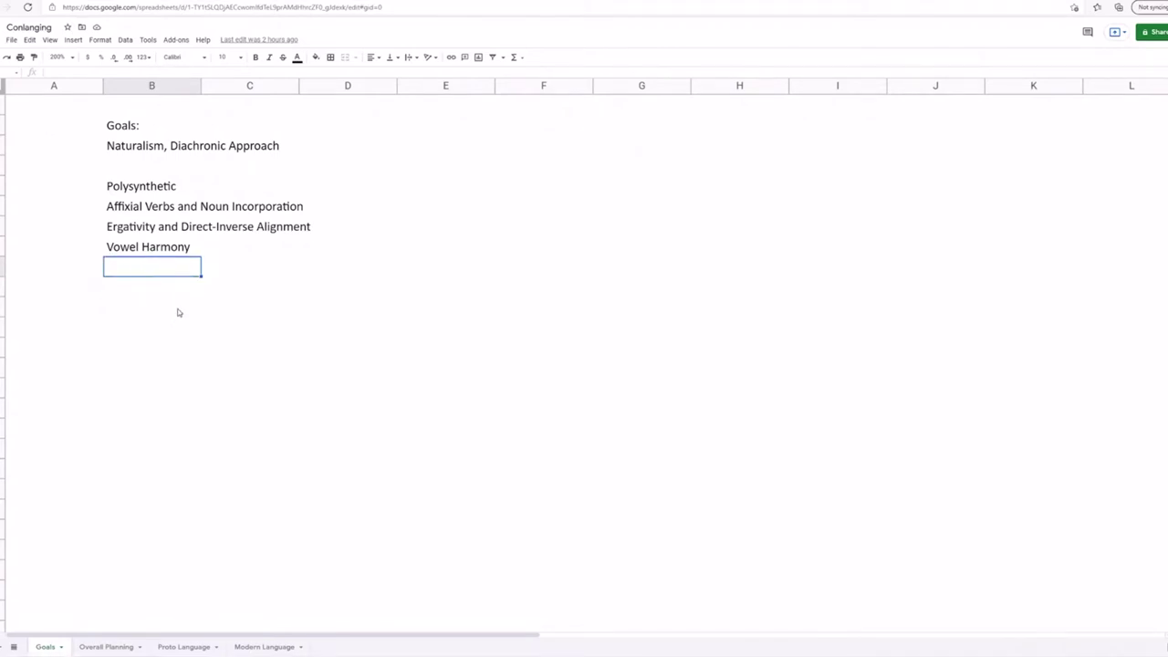
left_click(168, 250)
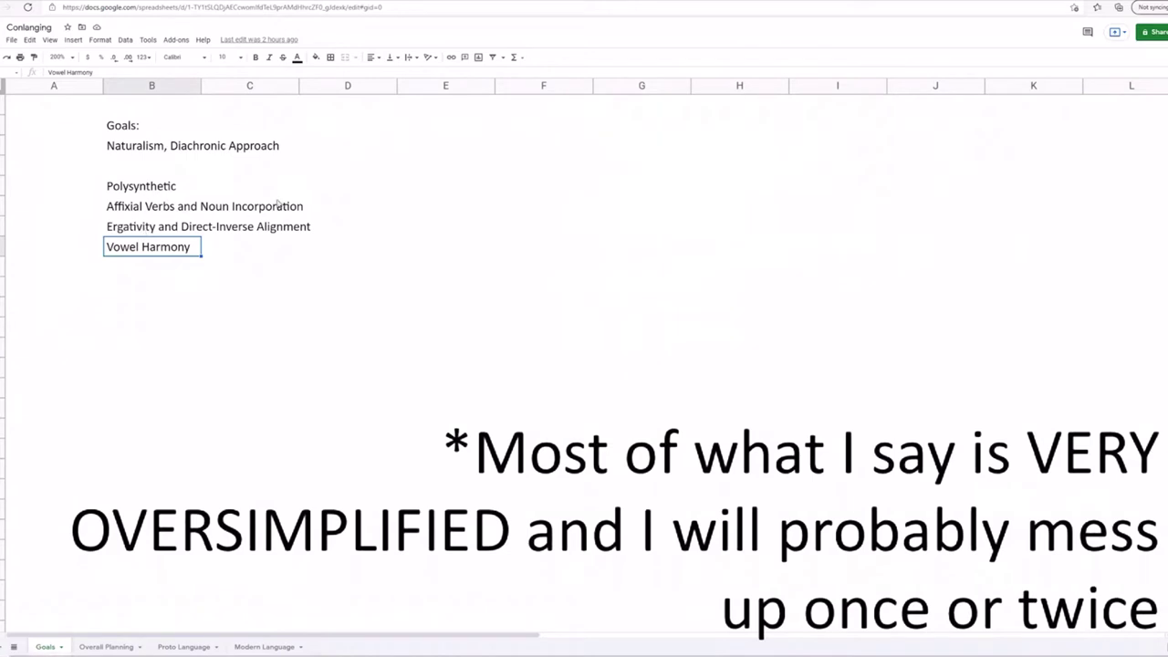
left_click(357, 190)
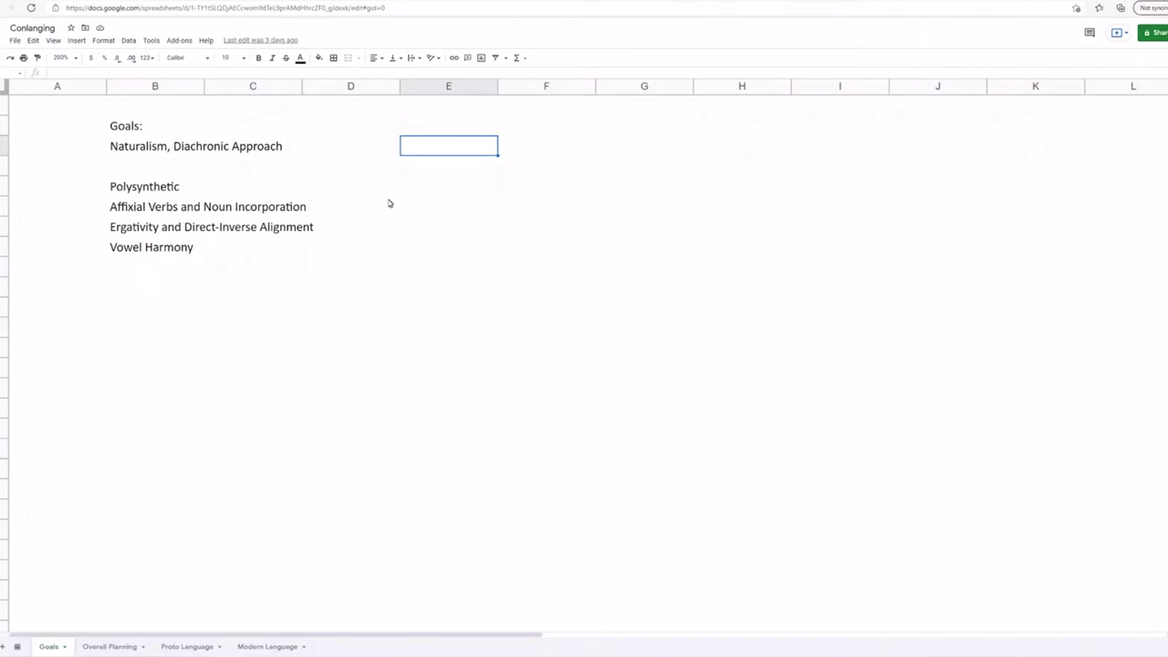
Step: Enter the note "Natlang" in column E beside the "Naturalism, Diachronic Approach" goal
double_click(431, 174)
left_click(413, 221)
left_click(413, 148)
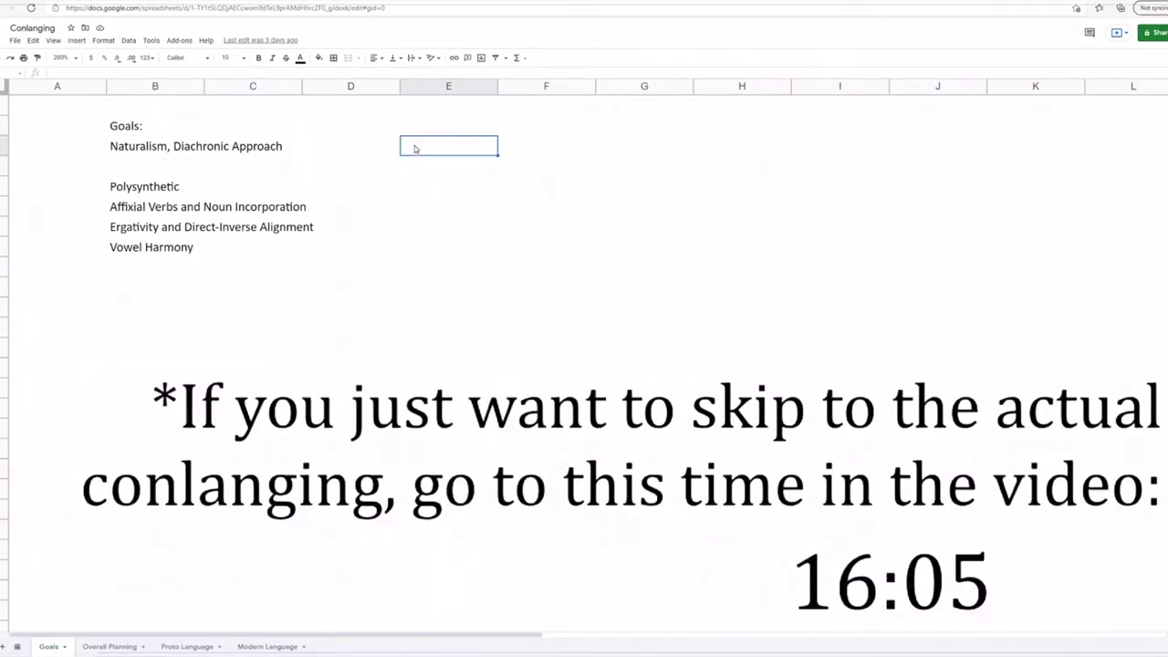
type("Natlang")
Step: Enter "Modern from Proto Language" in column E, in the row directly below "Natlang"
left_click(413, 166)
type("Prot")
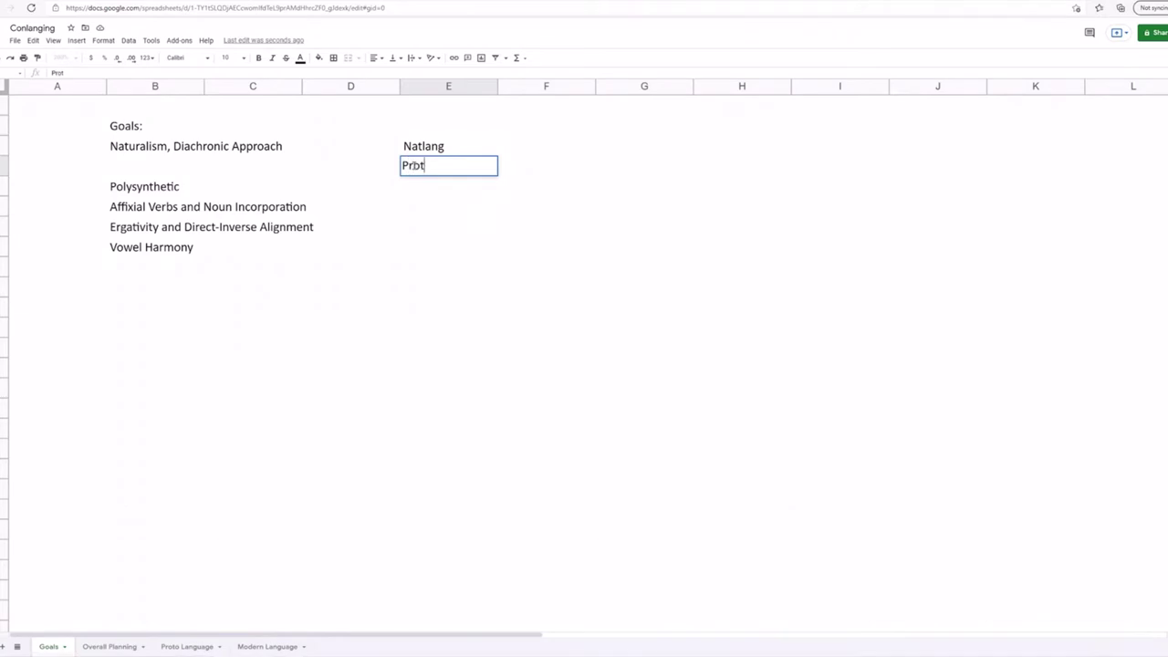
type("o")
key("BackSpace")
key("BackSpace")
key("BackSpace")
key("BackSpace")
key("BackSpace")
key("BackSpace")
type("Modern from ")
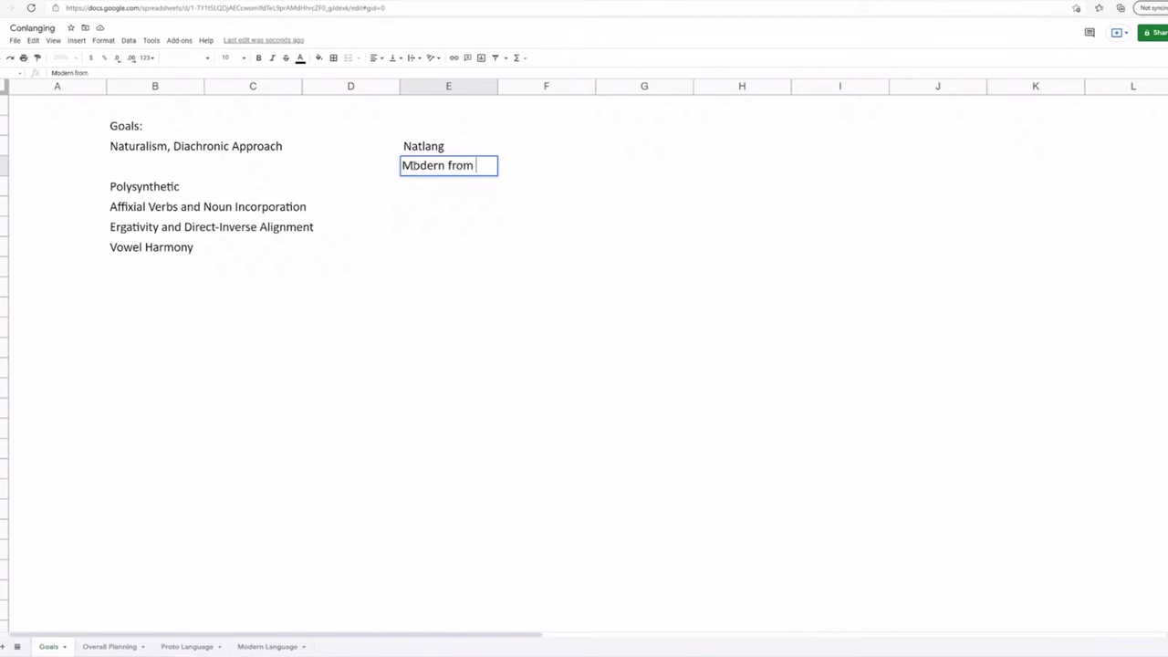
type("Proto L")
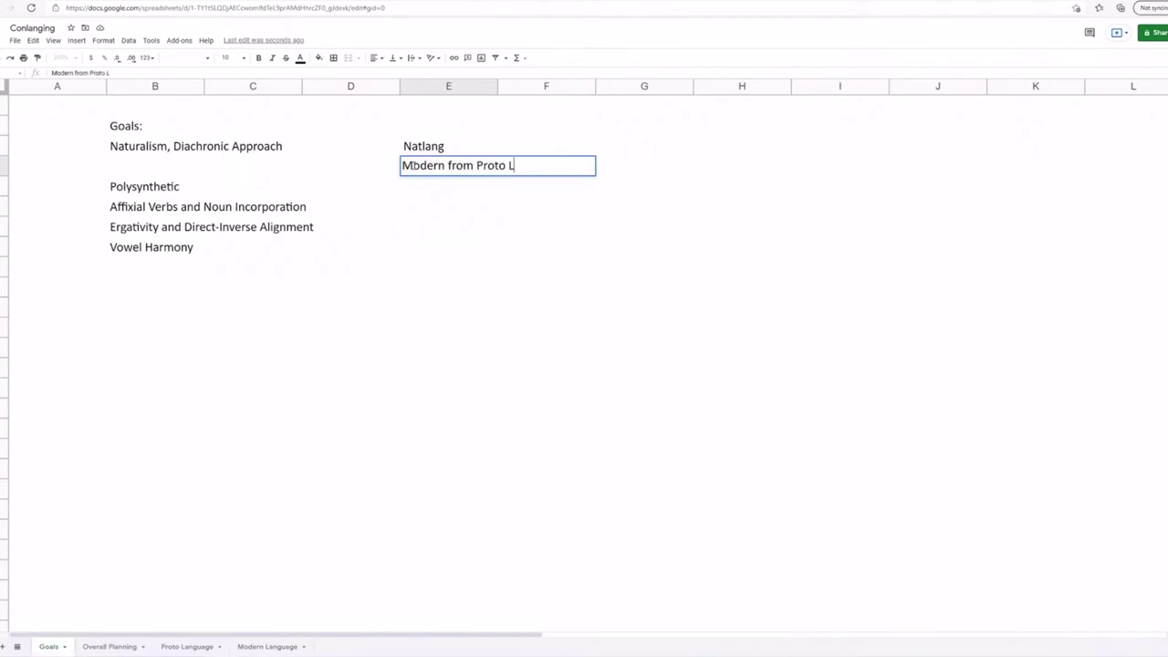
type("anguage")
left_click(414, 218)
Step: Clear the "Natlang" and "Modern from Proto Language" notes from column E
left_click_drag(422, 126, 433, 173)
key("Delete")
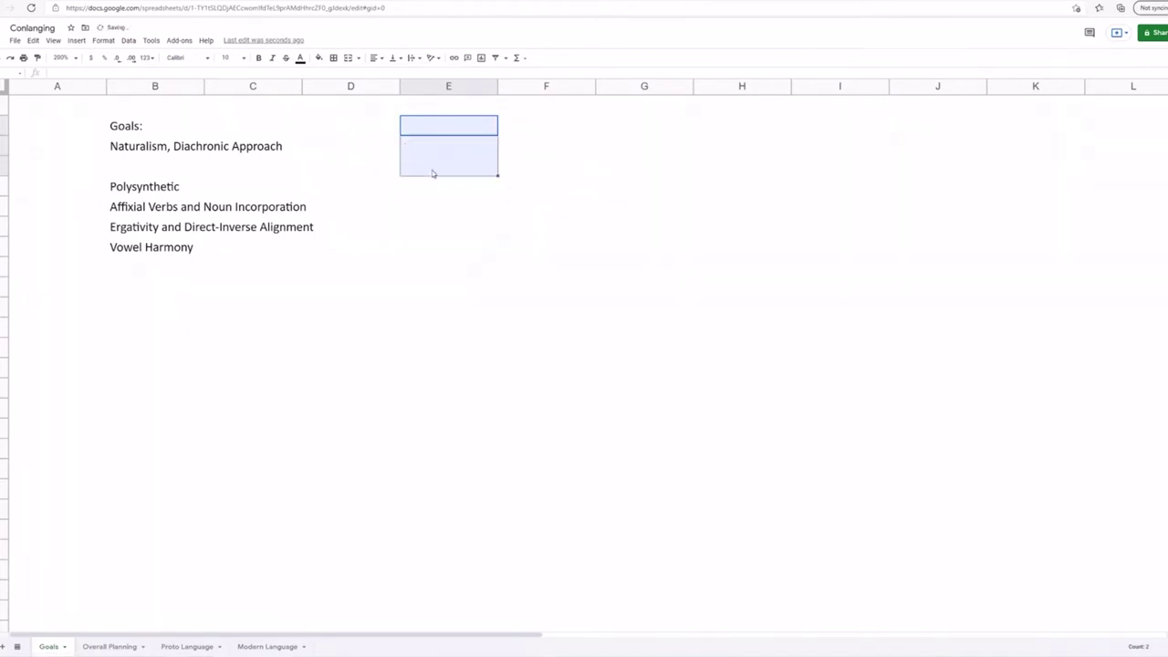
left_click(433, 191)
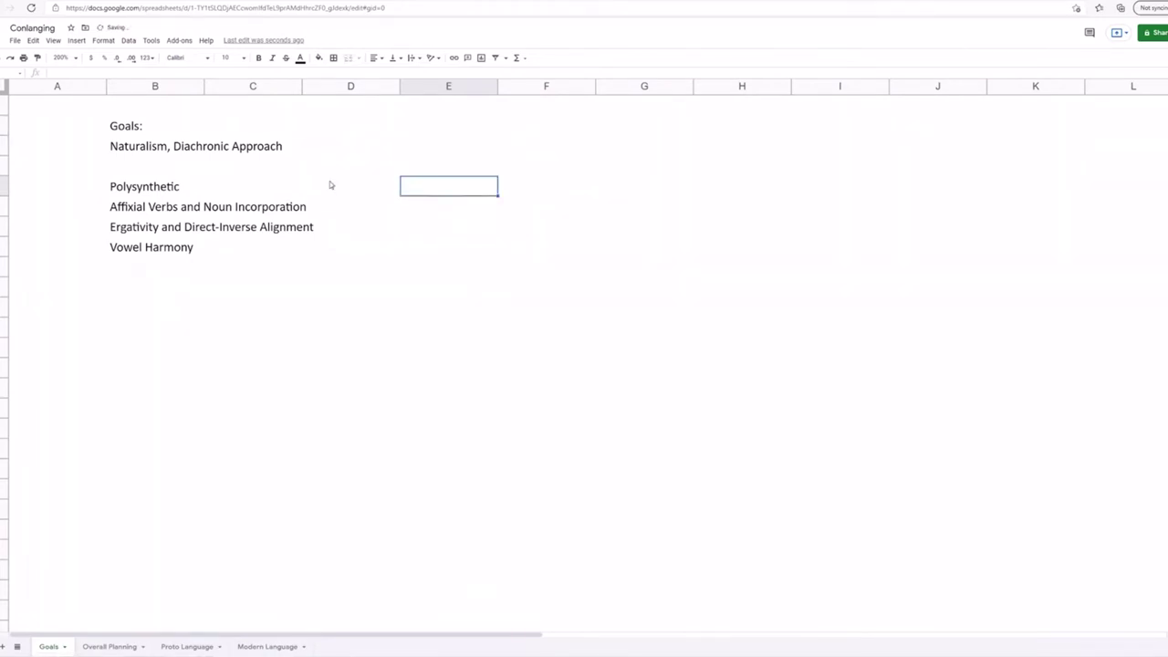
Step: Enter the note "morpheme" in column E beside the Polysynthetic goal
double_click(428, 192)
type("m")
key("BackSpace")
type("morpheme")
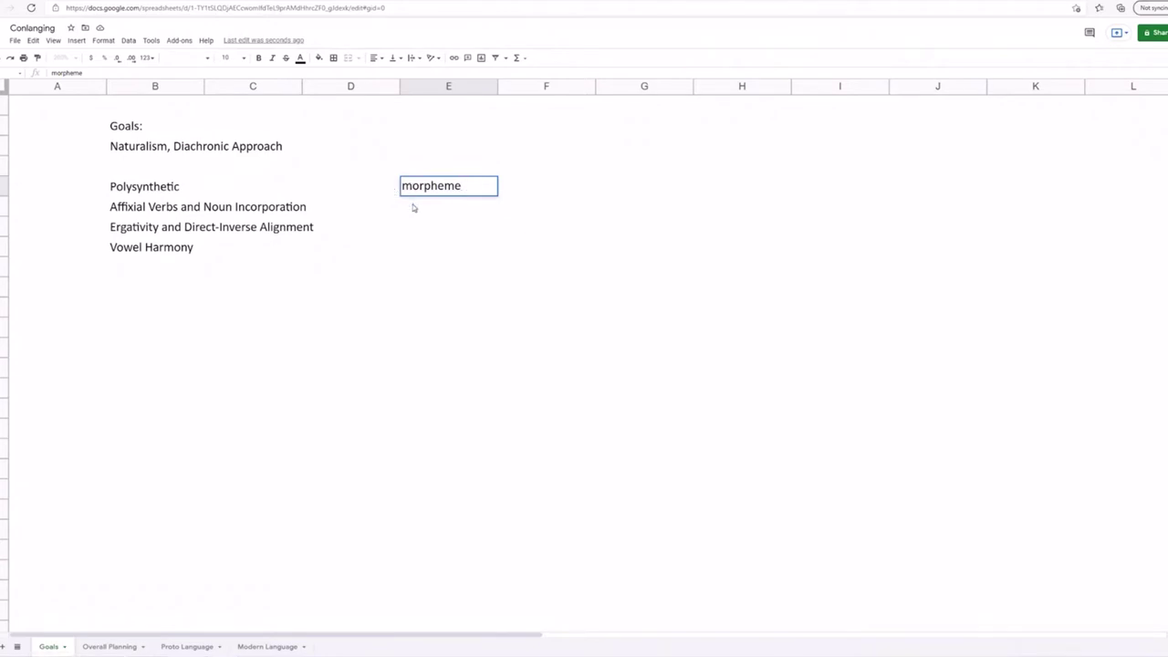
left_click(411, 208)
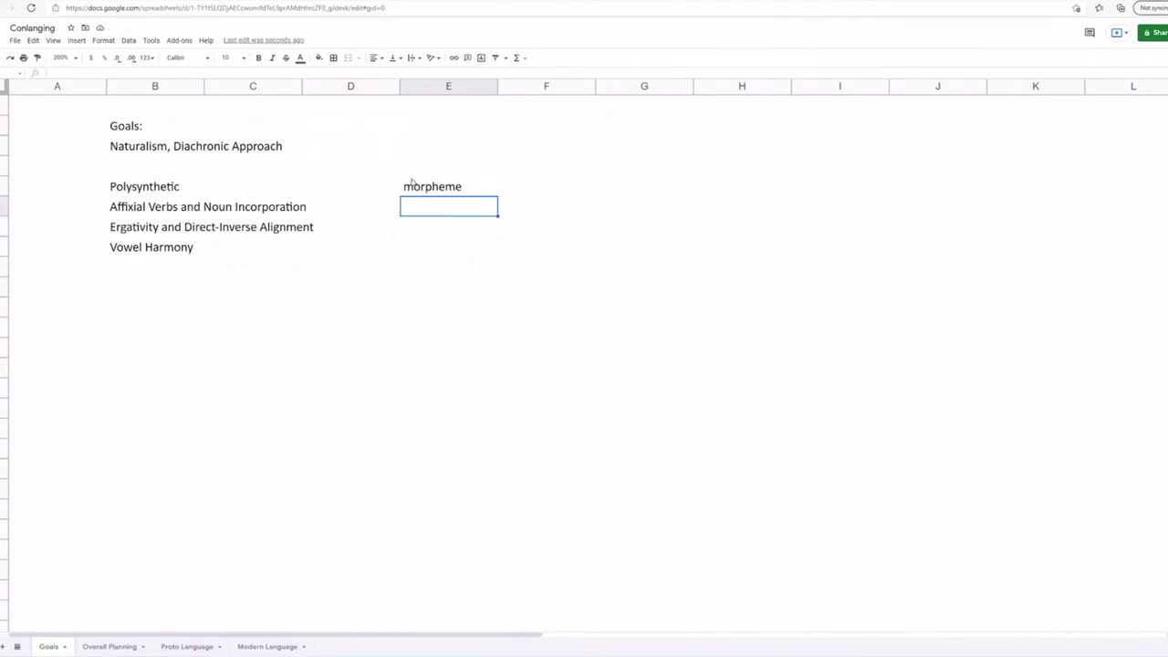
Step: Replace the "morpheme" note beside Polysynthetic with the example languages "Navajo, Inuktitut, Ojibwe"
left_click(439, 190)
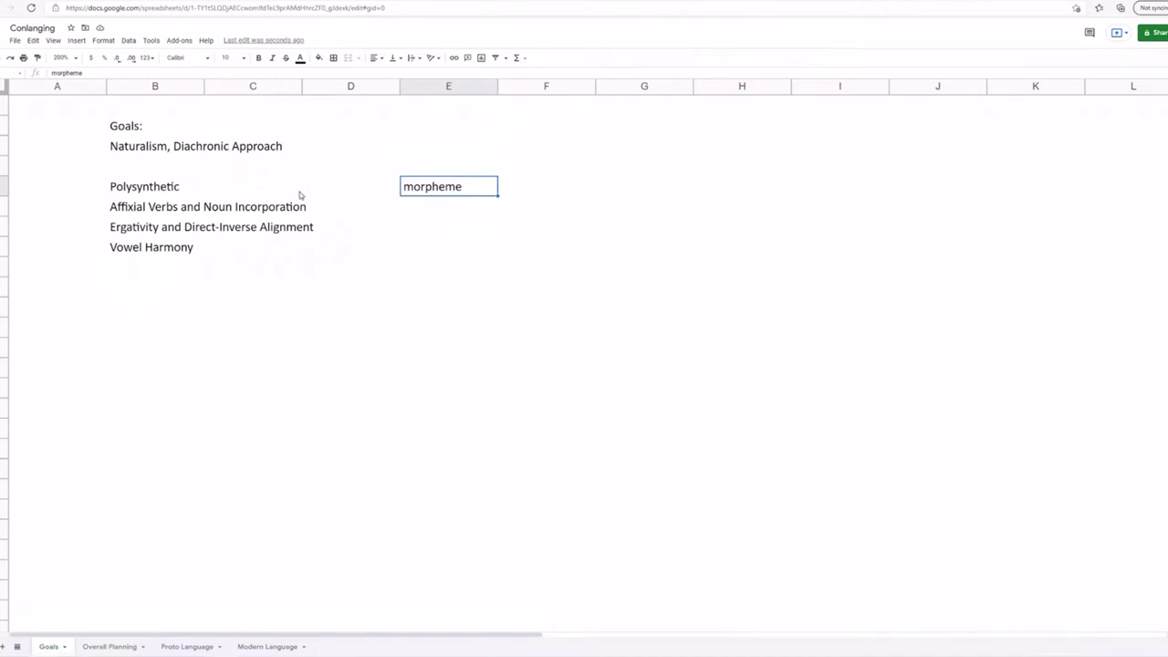
double_click(469, 185)
key("BackSpace")
key("BackSpace")
key("BackSpace")
key("BackSpace")
key("BackSpace")
key("BackSpace")
key("BackSpace")
key("BackSpace")
type("Navajo")
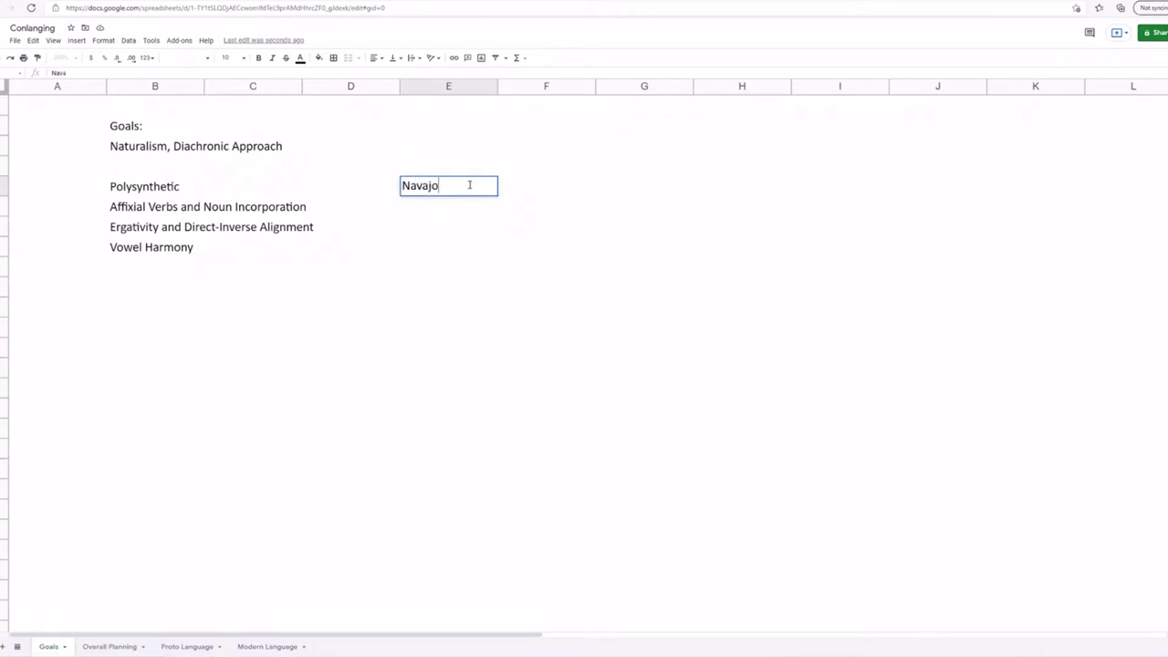
type(", Inuktitut, Ojibwe")
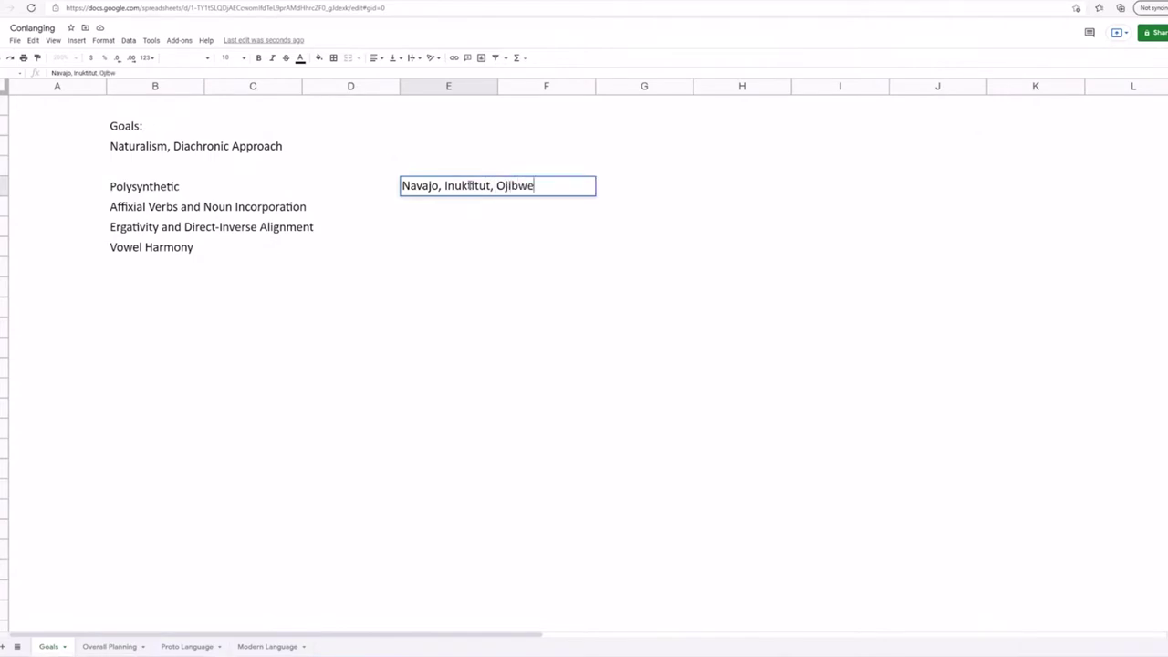
key("Return")
Step: Replace the example languages beside the Polysynthetic goal with the note "classifiers"
left_click(454, 188)
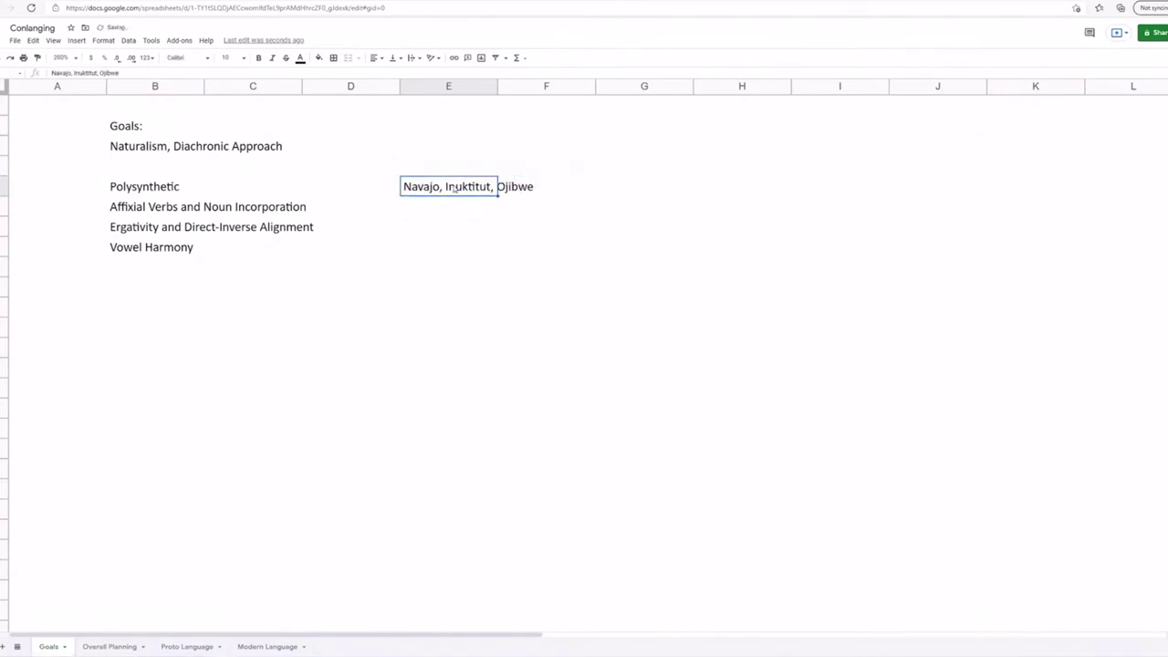
key("Delete")
double_click(428, 185)
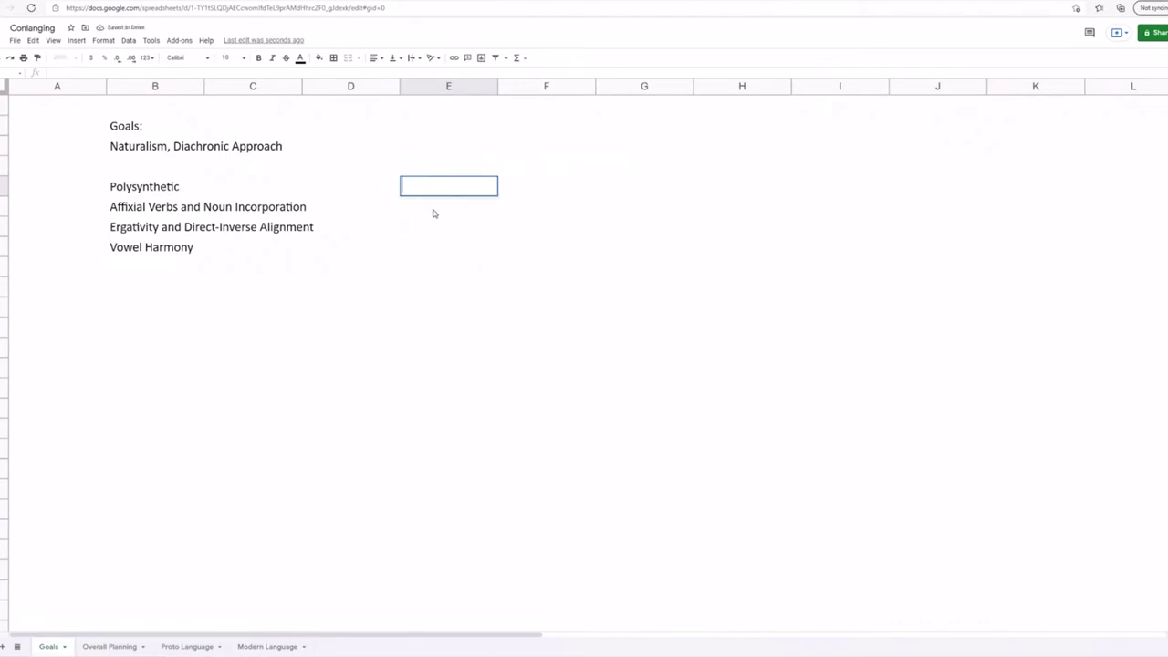
type("TAM")
key("BackSpace")
key("BackSpace")
type("claa")
key("Return")
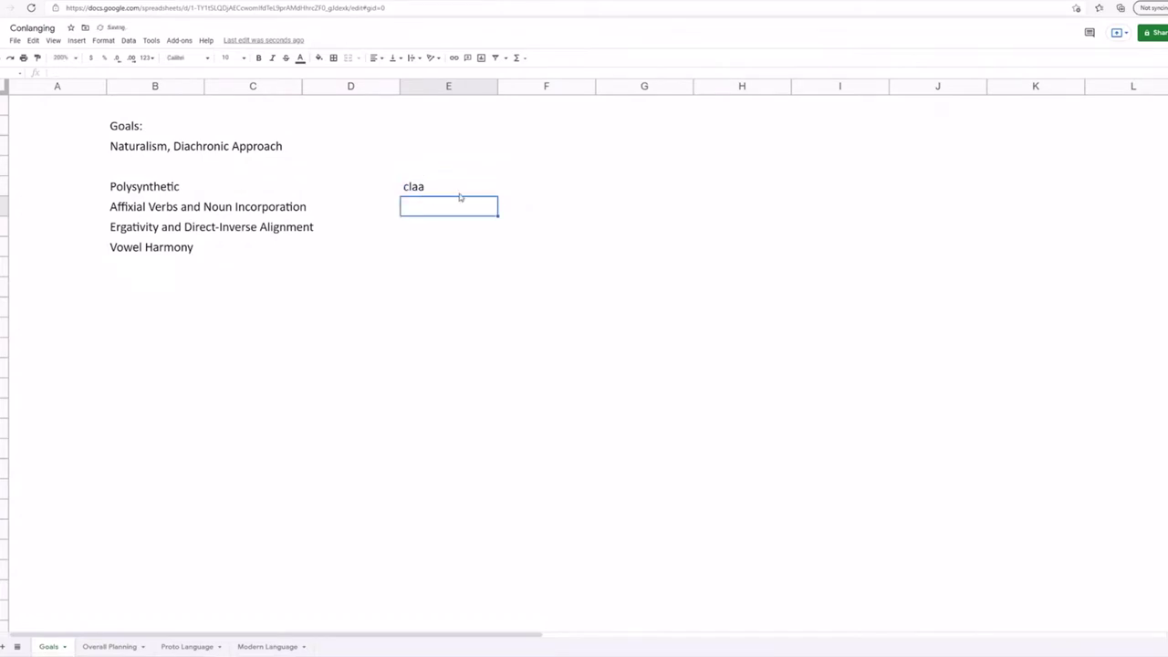
left_click(460, 190)
key("Delete")
type("classifi")
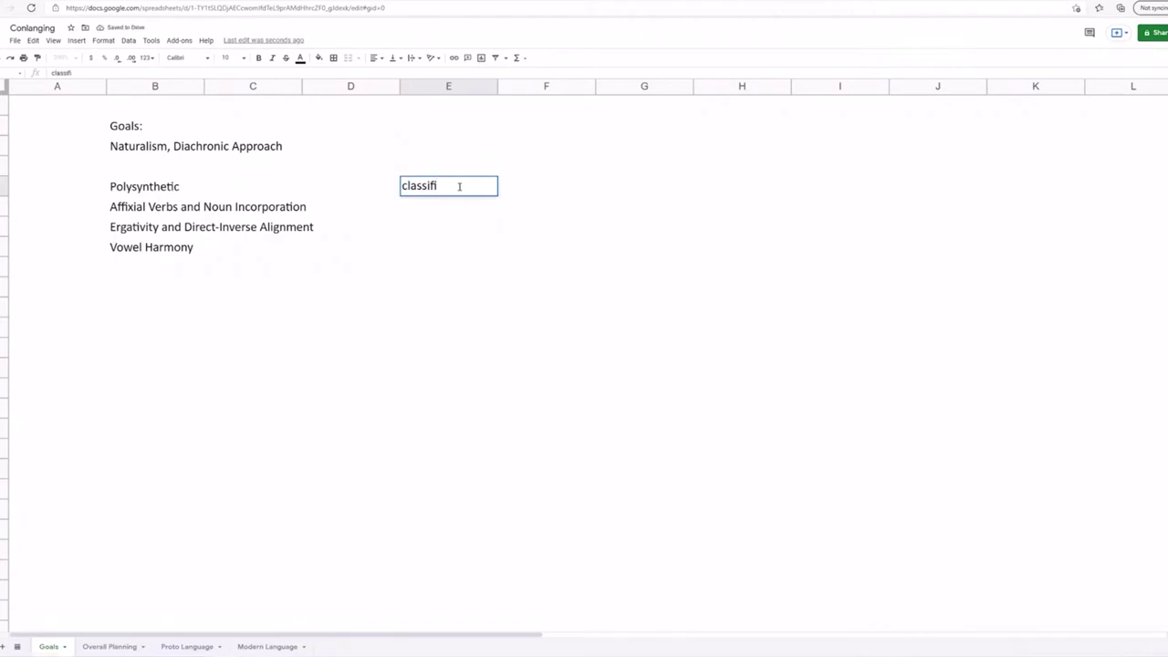
type("ers")
key("Return")
Step: Clear the "classifiers" note beside the Polysynthetic goal
left_click(443, 188)
key("Delete")
left_click(282, 210)
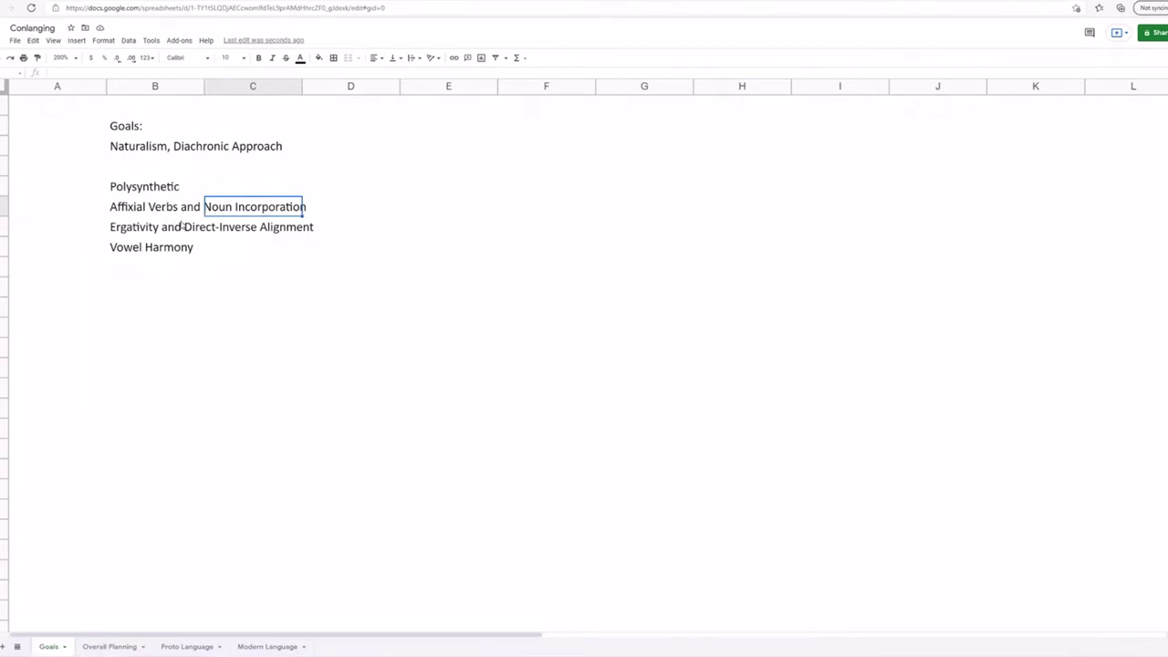
Step: Enter the example sentence "I picked berries" in column E beside the "Affixial Verbs and Noun Incorporation" goal
left_click(448, 216)
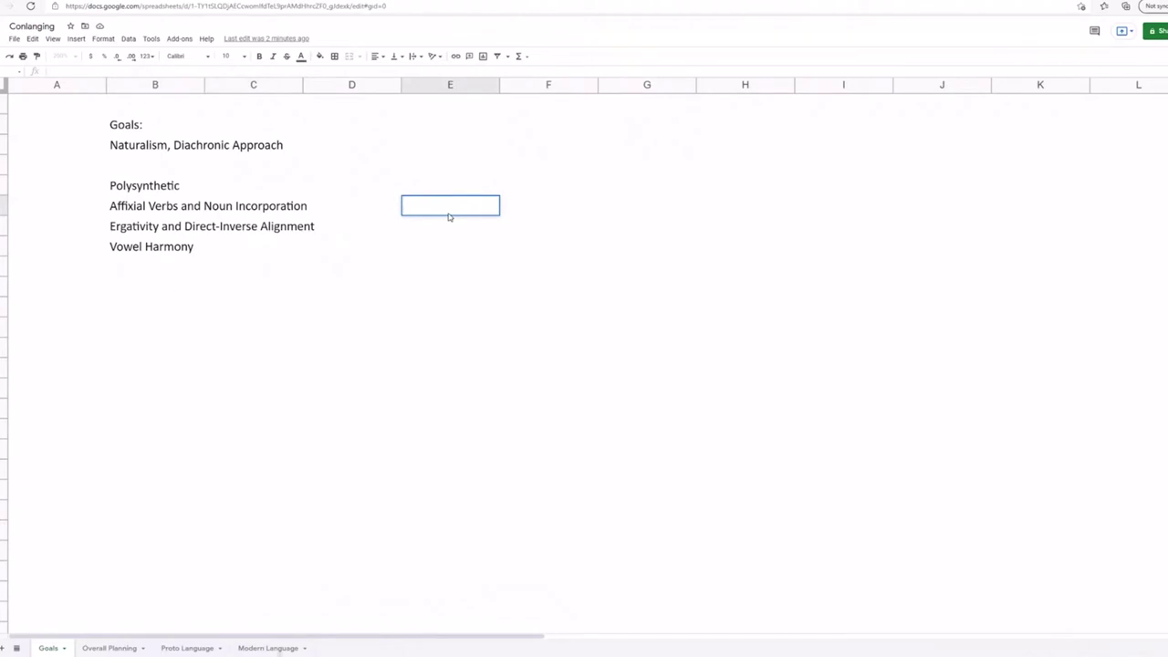
type("I berr")
key("BackSpace")
key("BackSpace")
key("BackSpace")
type("icked berries")
Step: Enter the noun-incorporation version "I berry-picked" in column F, next to "I picked berries"
left_click(512, 209)
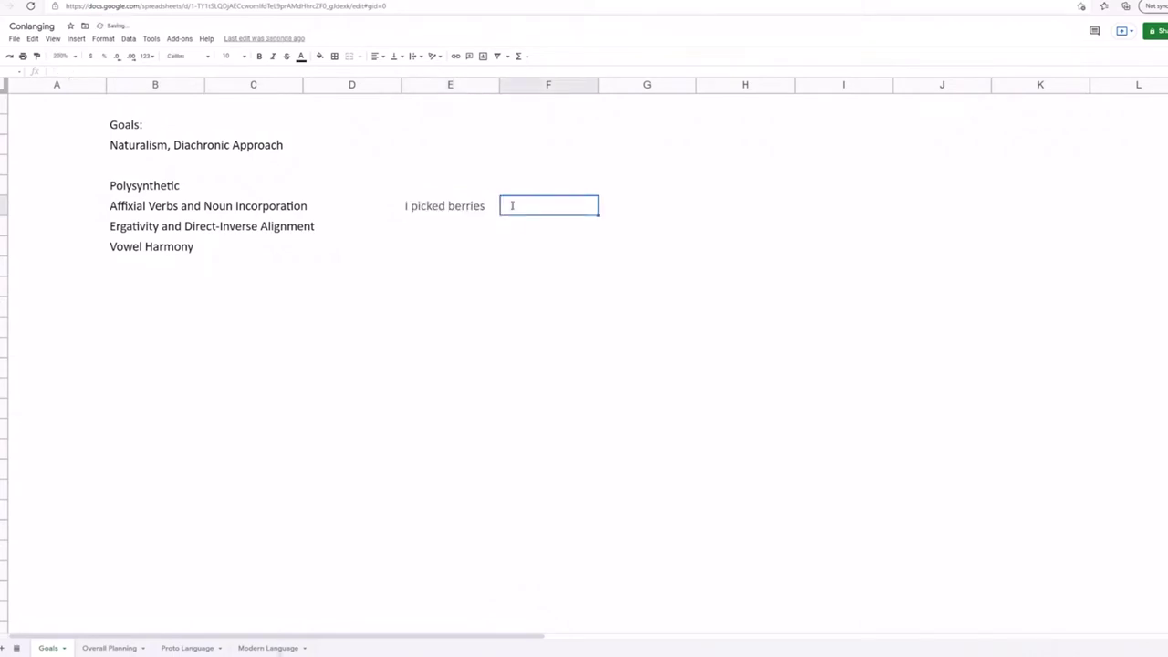
type("I berry-")
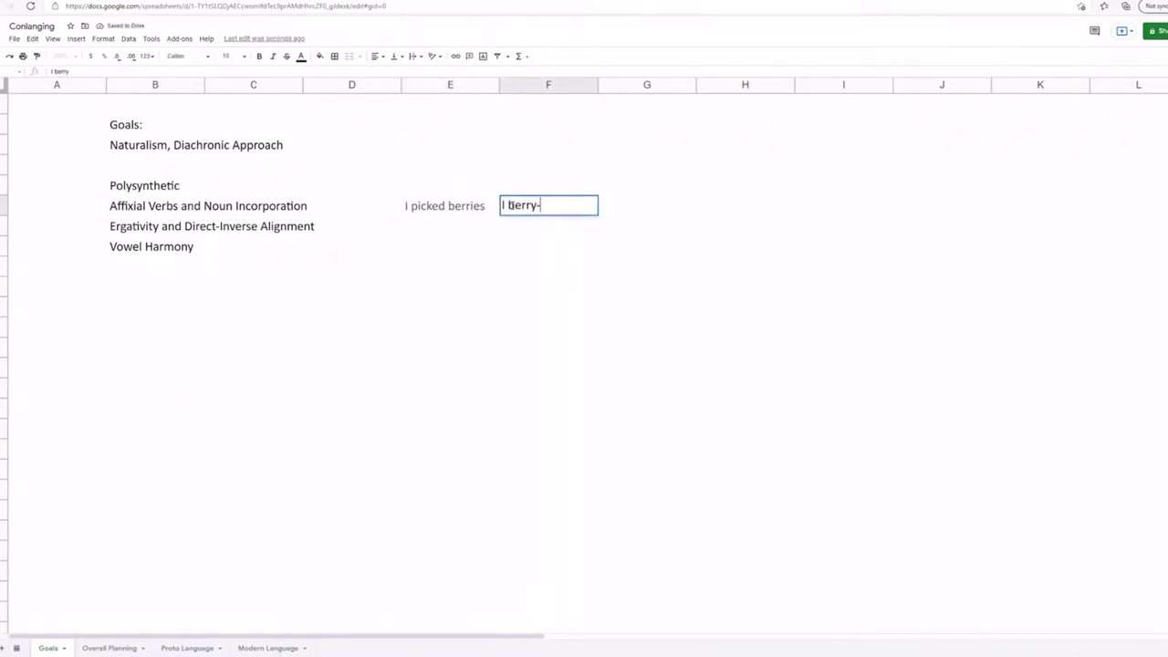
type("picked")
left_click(423, 214)
left_click(546, 212)
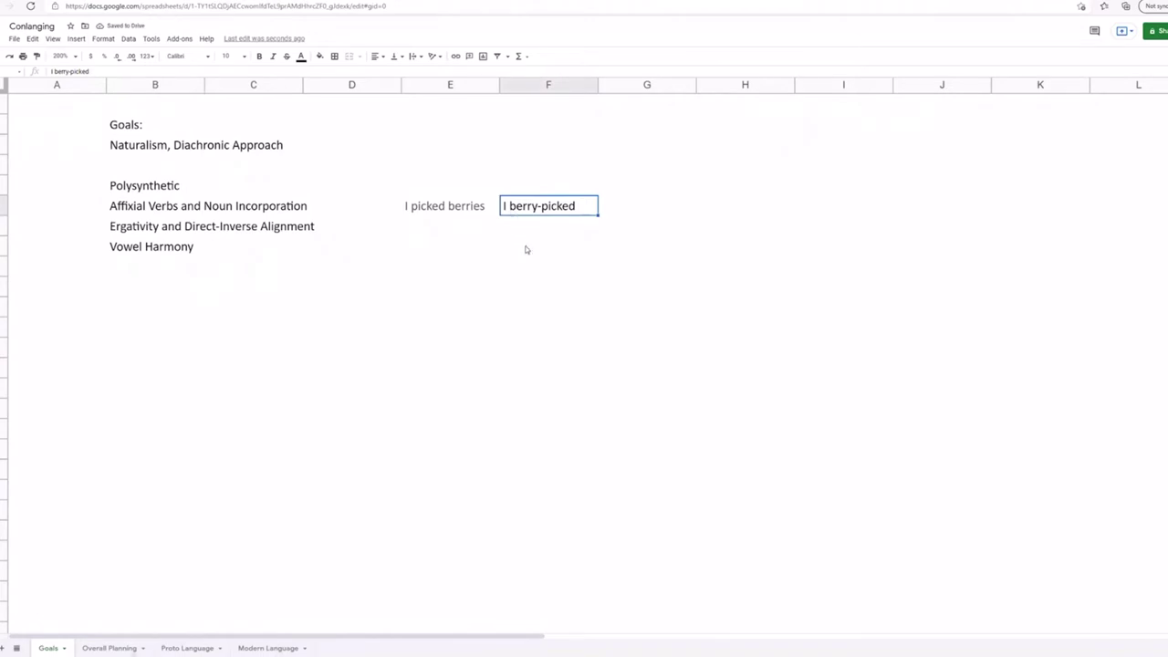
left_click(530, 254)
Step: Clear both berry-picking example sentences from columns E and F
left_click(538, 207)
key("Delete")
left_click_drag(465, 210, 467, 223)
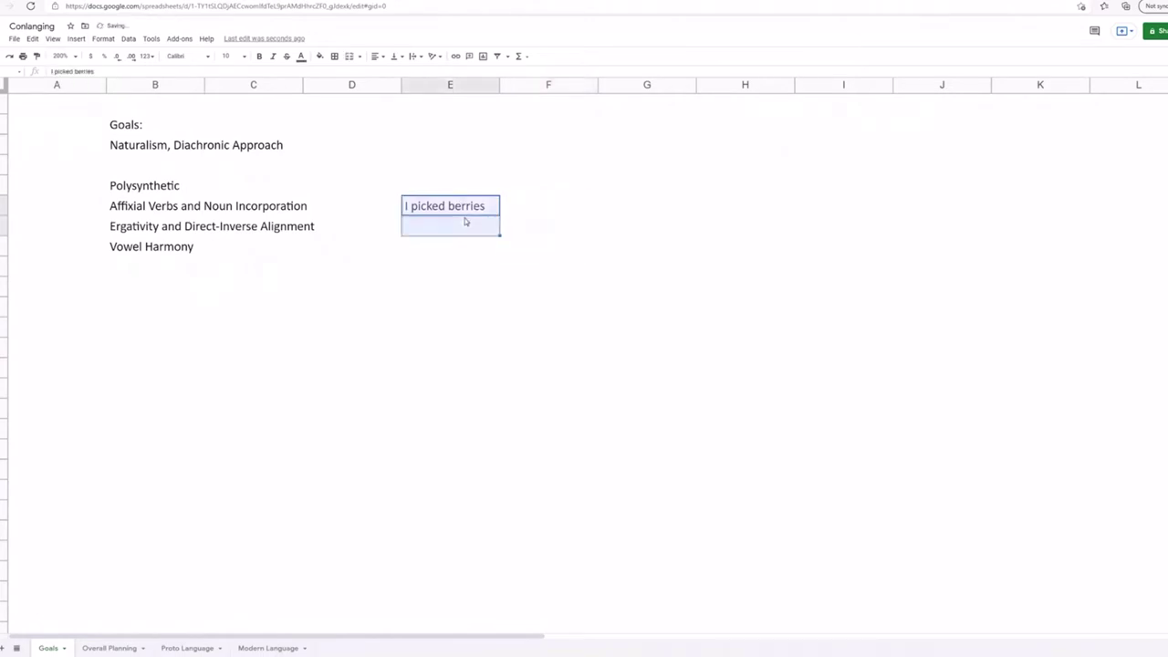
left_click(439, 288)
left_click(441, 209)
key("Delete")
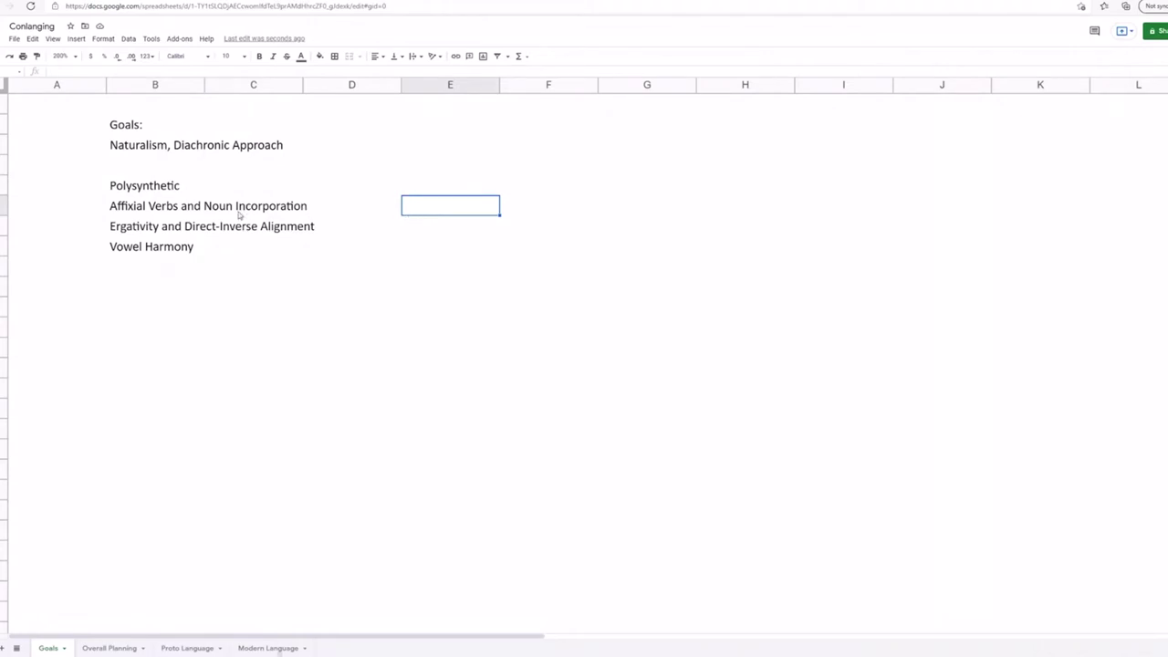
Step: Enter the heading "affixial verbs" in column E beside the "Affixial Verbs and Noun Incorporation" goal
left_click(157, 207)
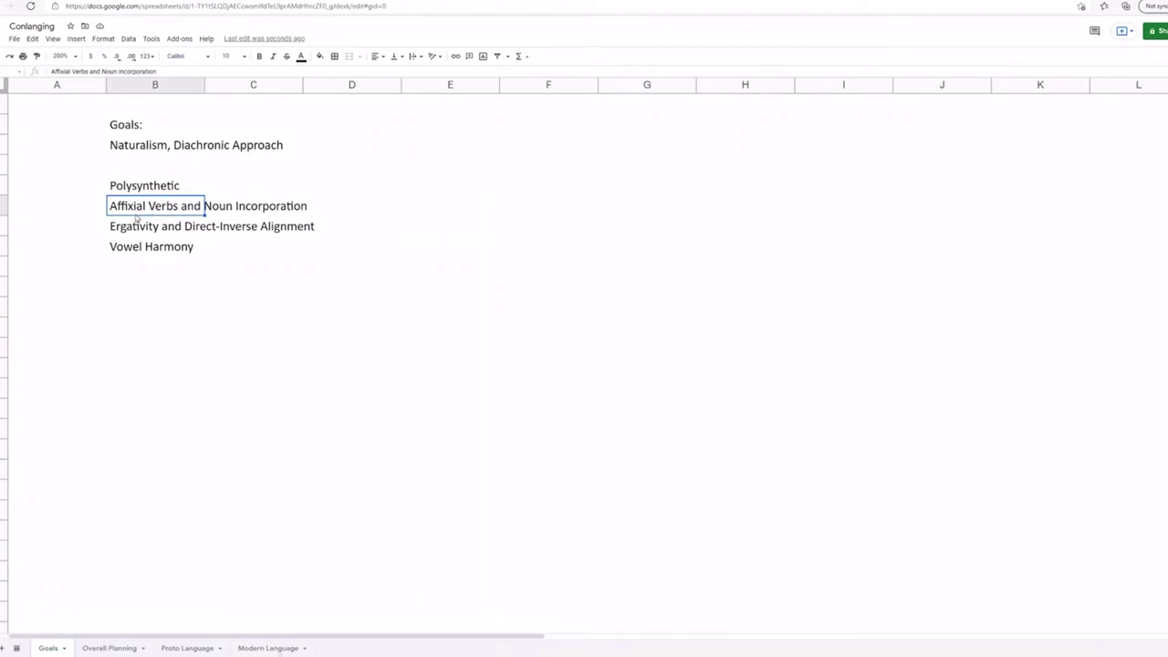
left_click(417, 215)
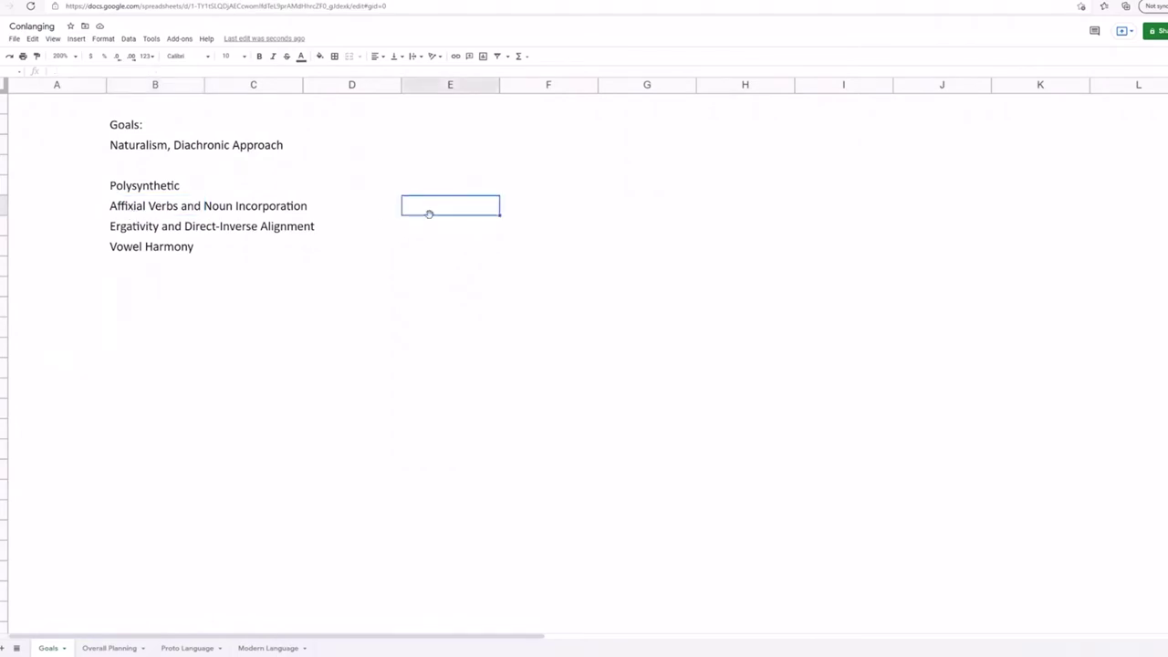
type("affixial verbs")
key("Return")
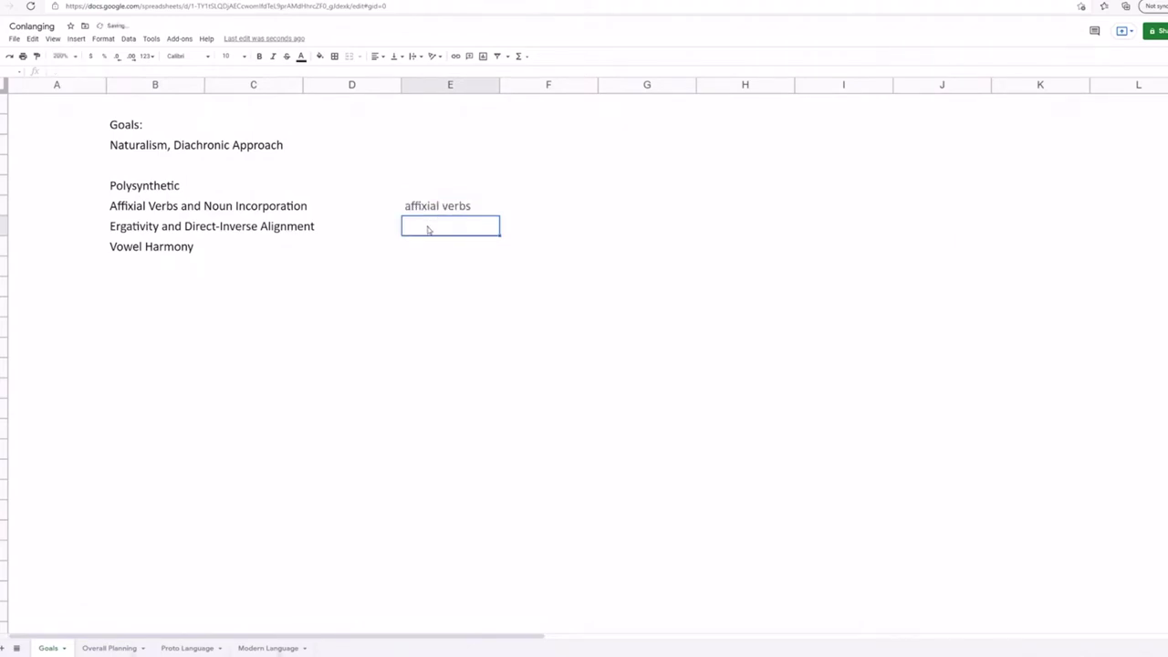
Step: Enter the example "I reindeer-eat.AFFIX" in column E directly below the "affixial verbs" heading
double_click(428, 227)
type("I reindeer")
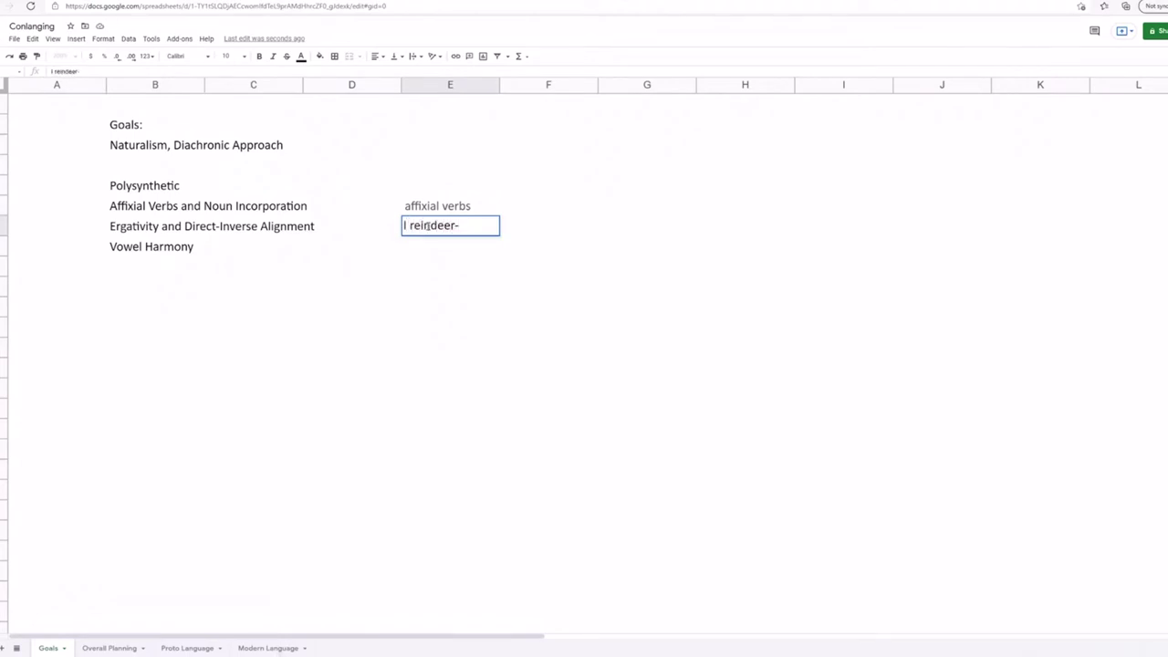
type("-eat.AFFIX")
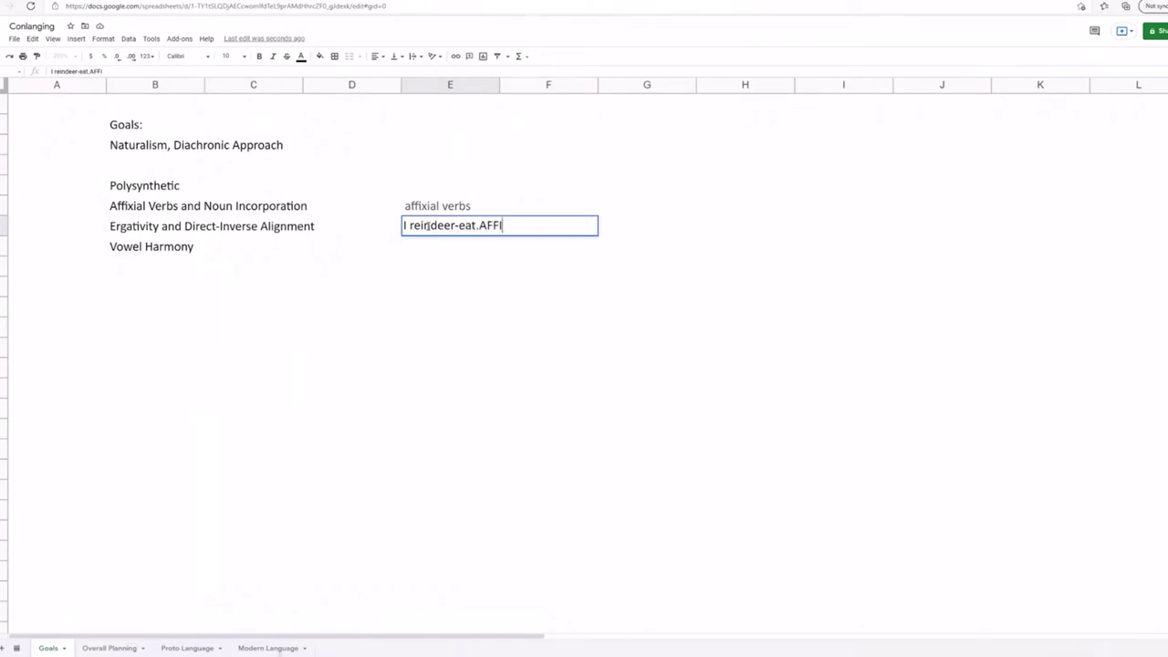
left_click(439, 251)
Step: Examine the parts of the "I reindeer-eat.AFFIX" example, especially the incorporated noun and the affixed verb
left_click(440, 232)
left_click(434, 240)
left_click(440, 233)
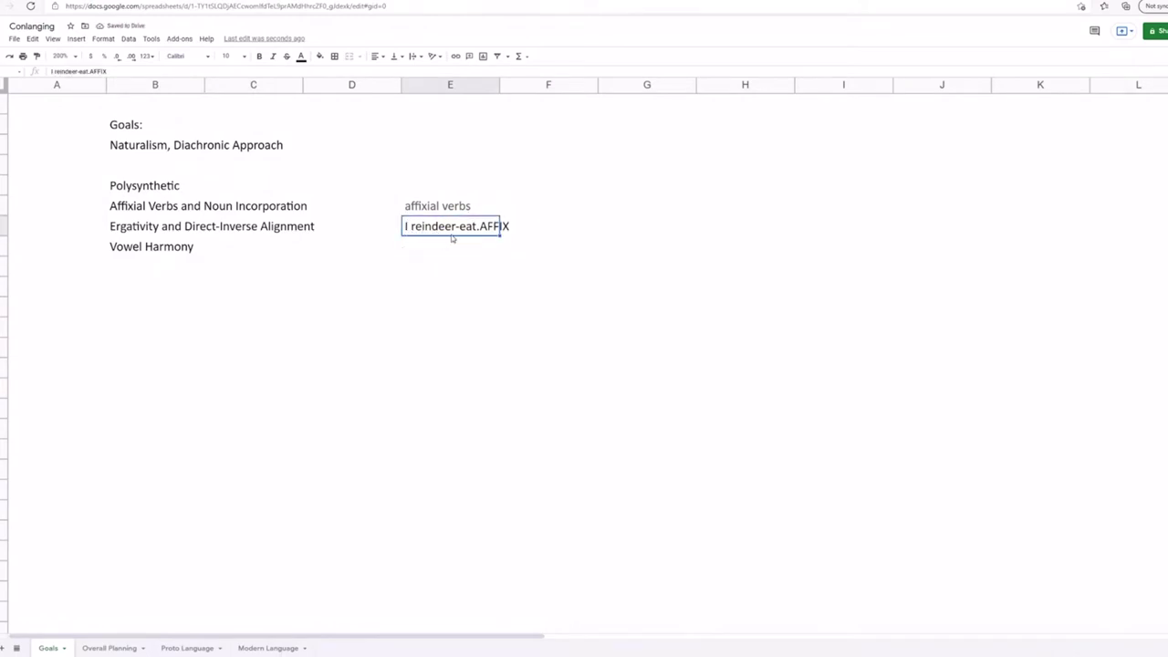
left_click(465, 246)
left_click(463, 229)
double_click(464, 230)
left_click_drag(458, 225, 477, 225)
left_click(465, 246)
left_click(463, 234)
double_click(418, 230)
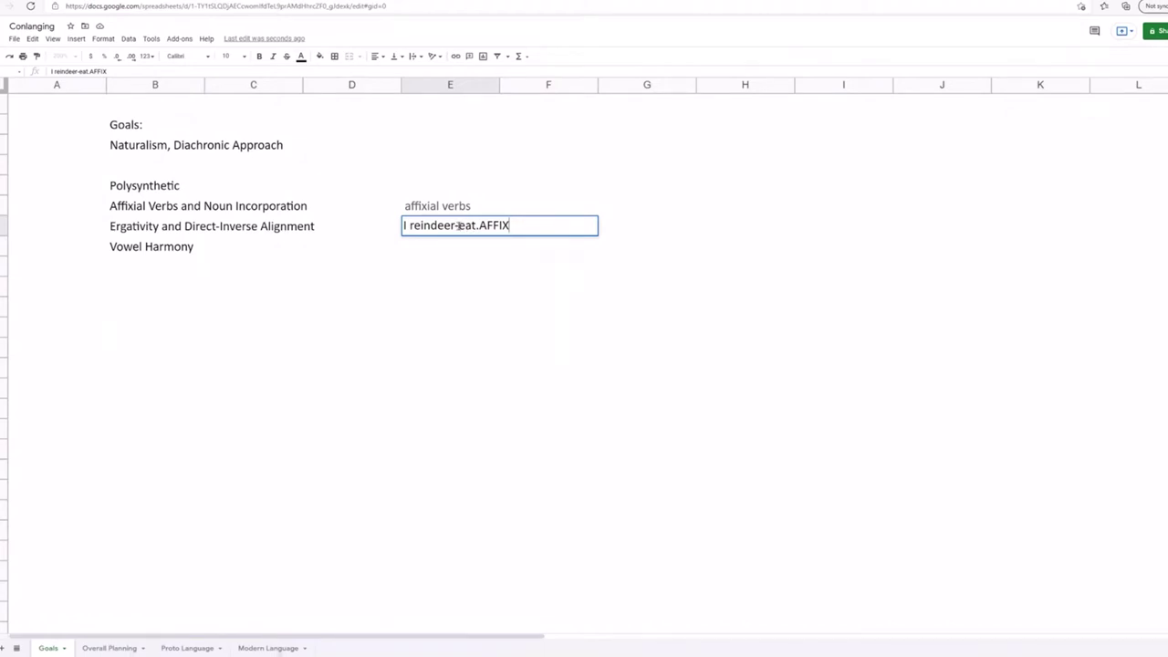
left_click(422, 290)
left_click(430, 234)
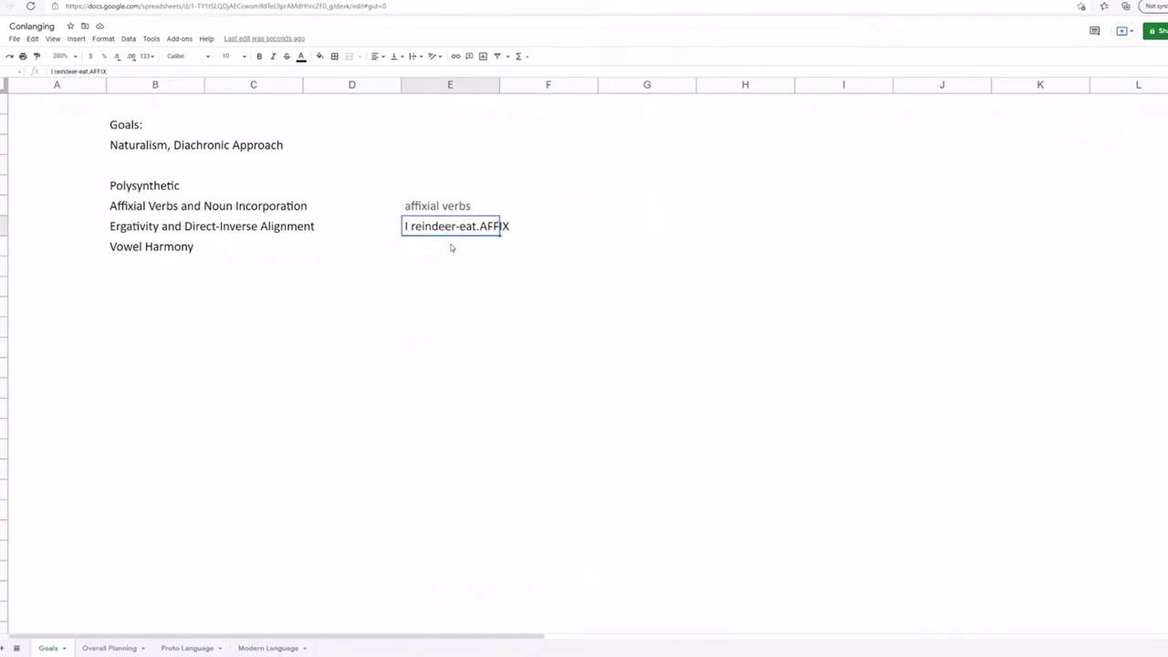
left_click(451, 253)
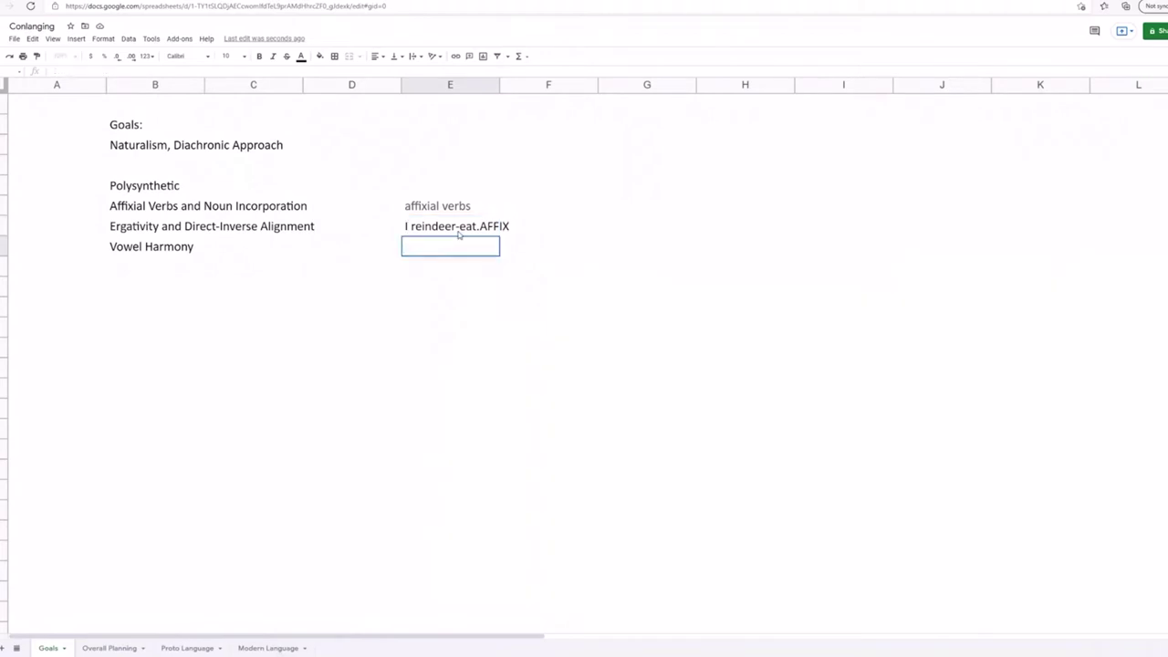
double_click(459, 234)
left_click(446, 194)
left_click(447, 149)
left_click(477, 232)
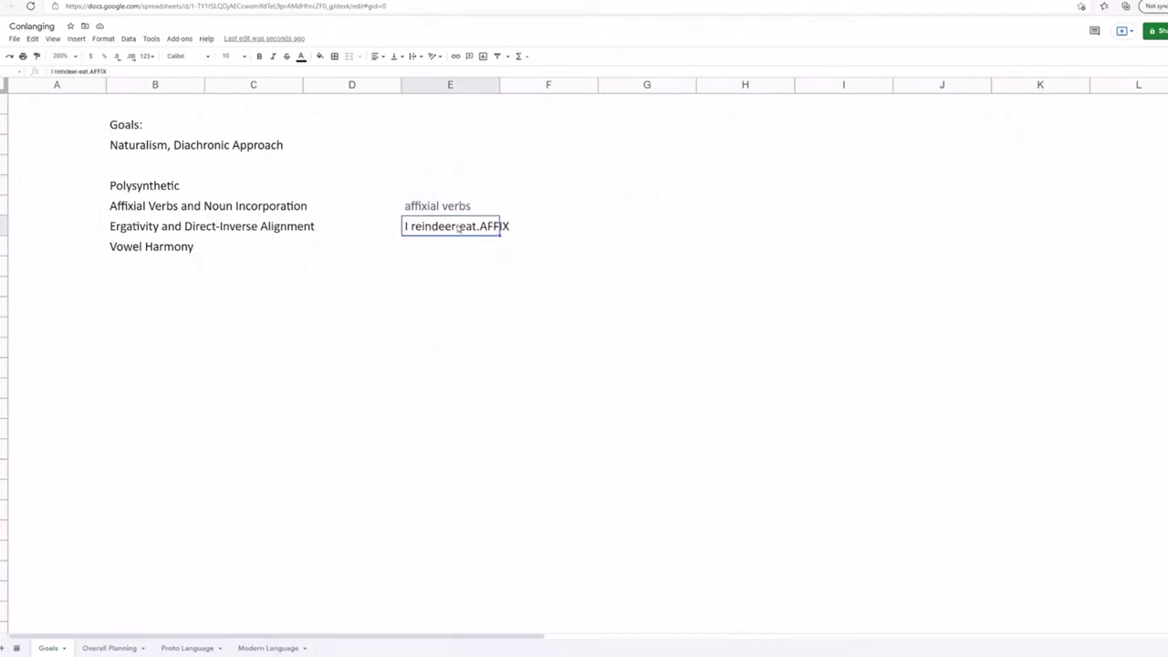
double_click(458, 225)
left_click(456, 225)
double_click(468, 225)
left_click(459, 281)
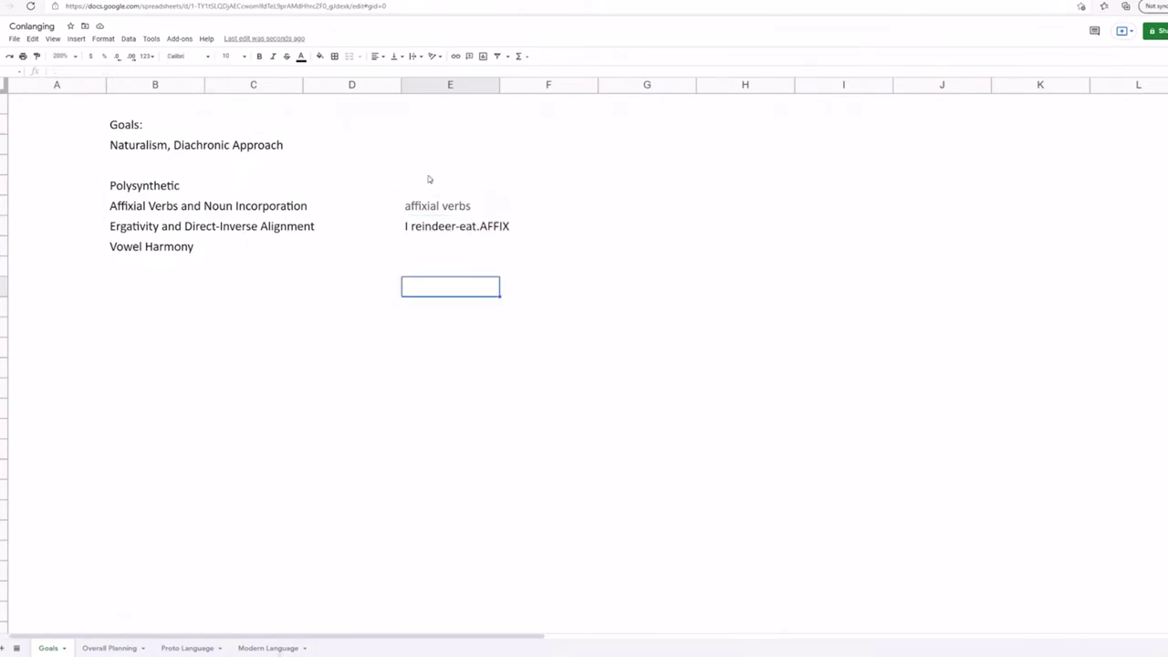
left_click(424, 150)
type("To h")
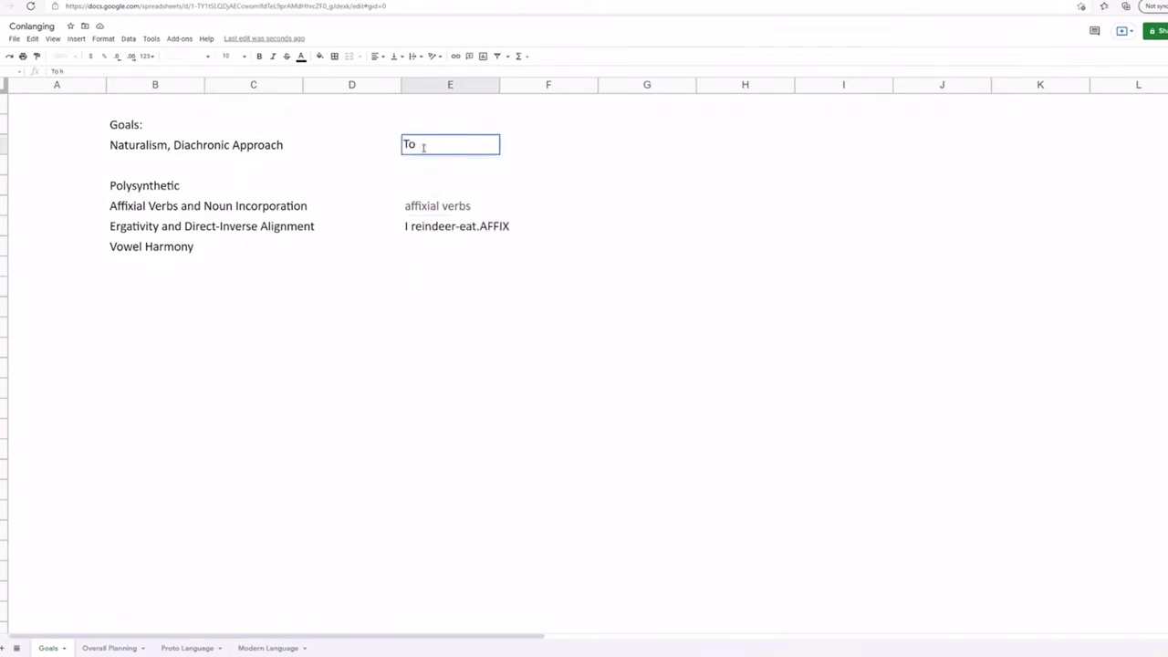
key("BackSpace")
key("BackSpace")
key("ctrl+a")
left_click(389, 188)
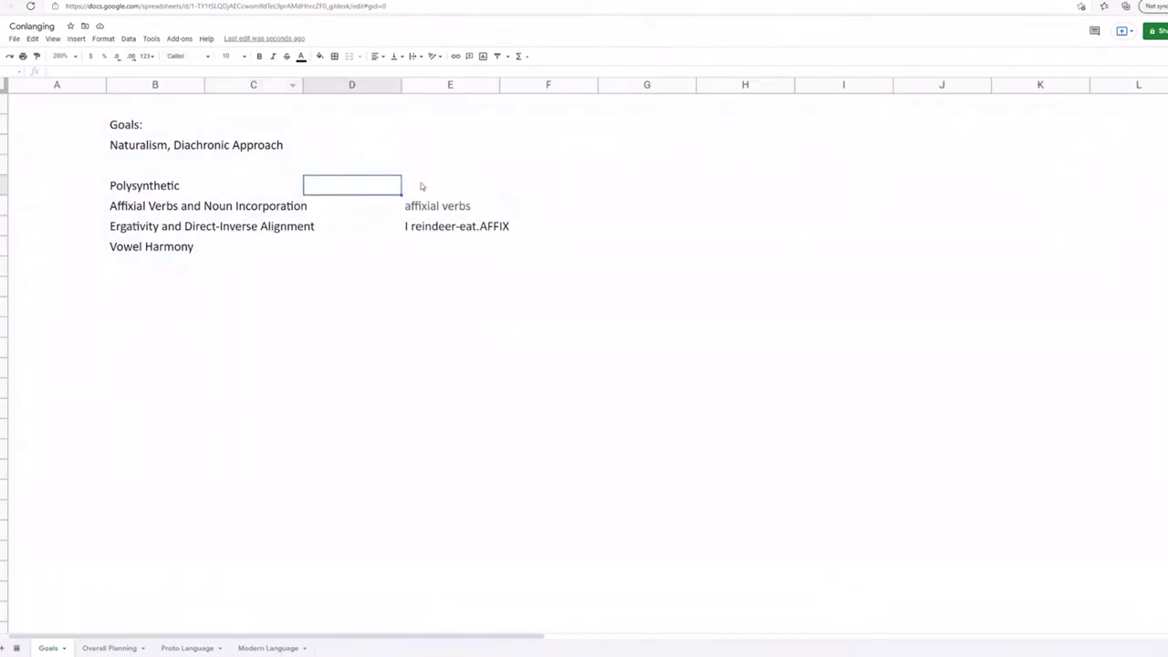
Step: Apply the Calibri font to all cells of the Goals sheet
left_click(433, 161)
left_click(407, 146)
key("ctrl+a")
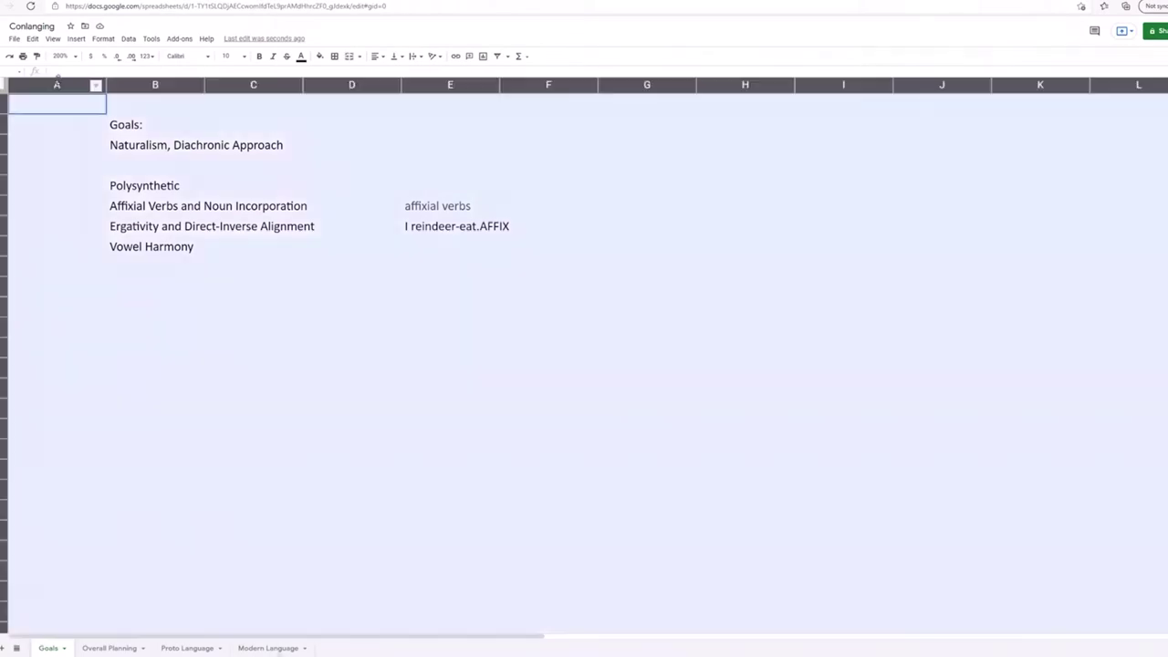
left_click(187, 56)
left_click(224, 178)
left_click(342, 192)
left_click(395, 158)
Step: Clear the "I reindeer-eat.AFFIX" example and the "affixial verbs" heading from column E
left_click(432, 230)
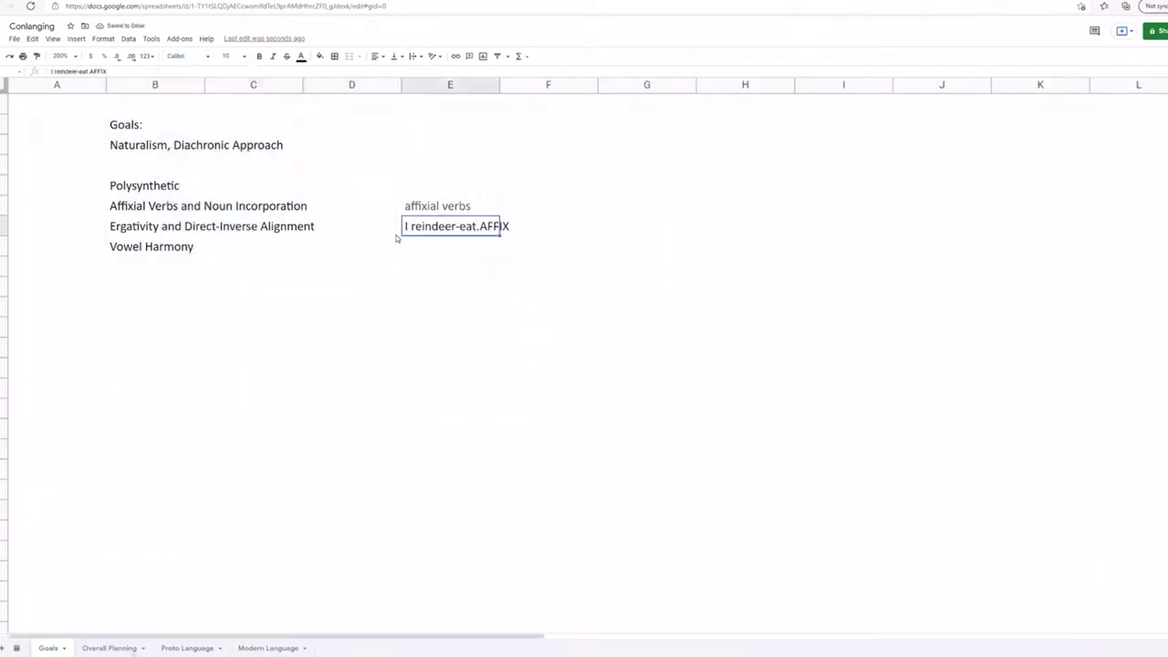
left_click(444, 166)
left_click(439, 140)
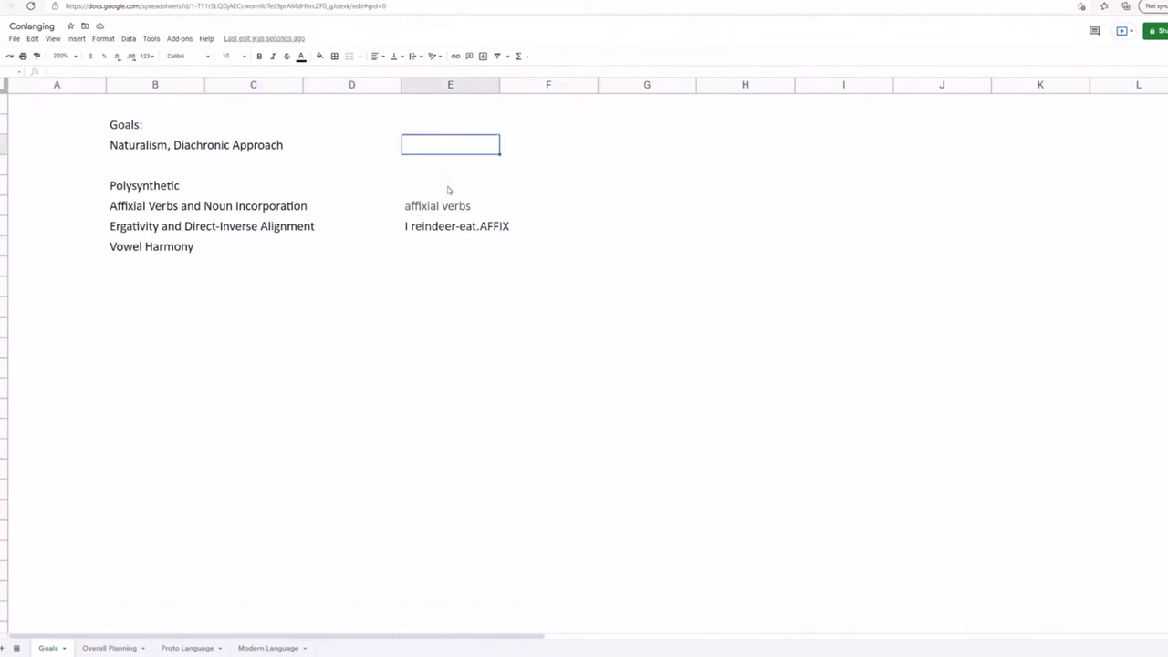
left_click(435, 238)
left_click(433, 233)
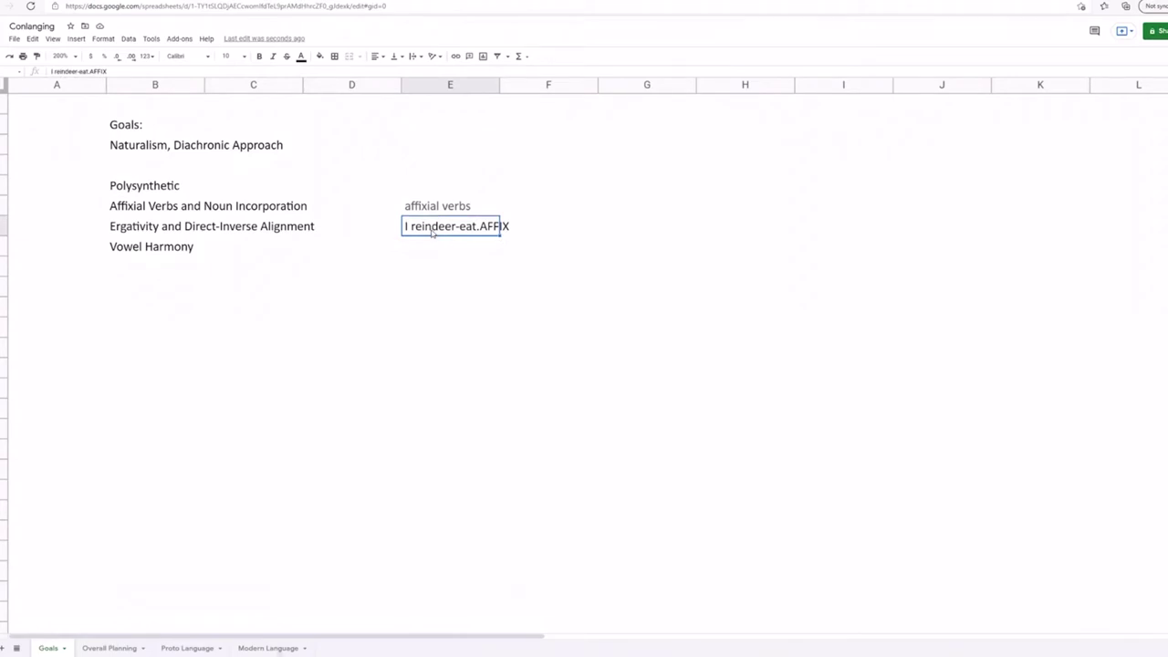
key("Delete")
left_click(436, 210)
key("Delete")
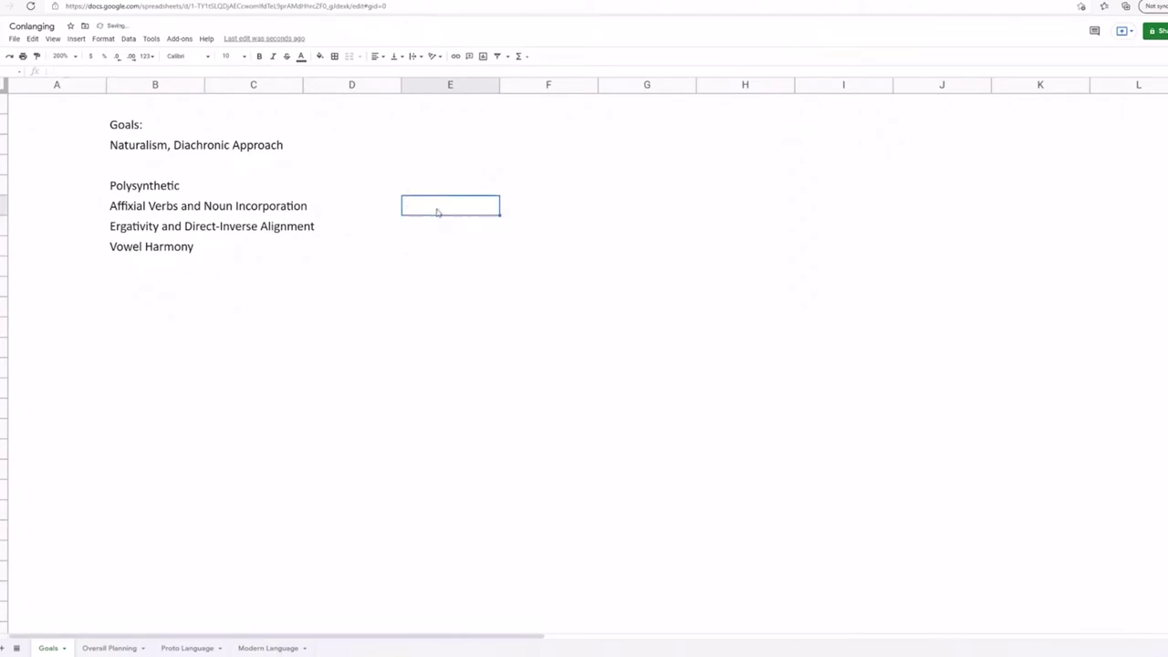
left_click(383, 247)
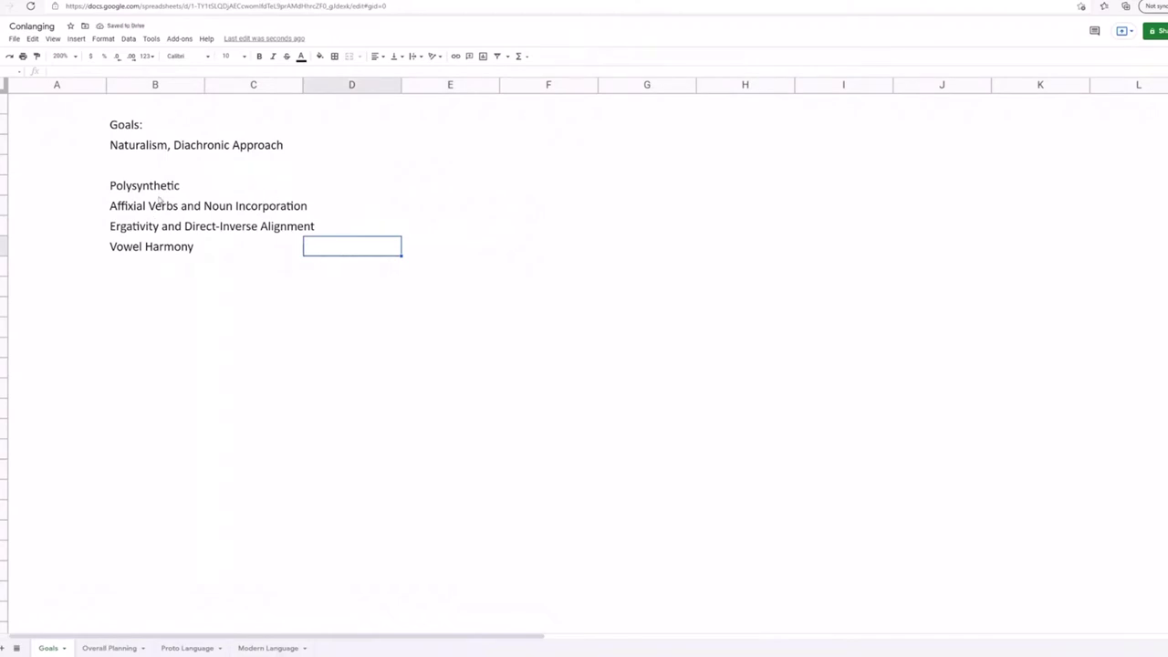
left_click(451, 233)
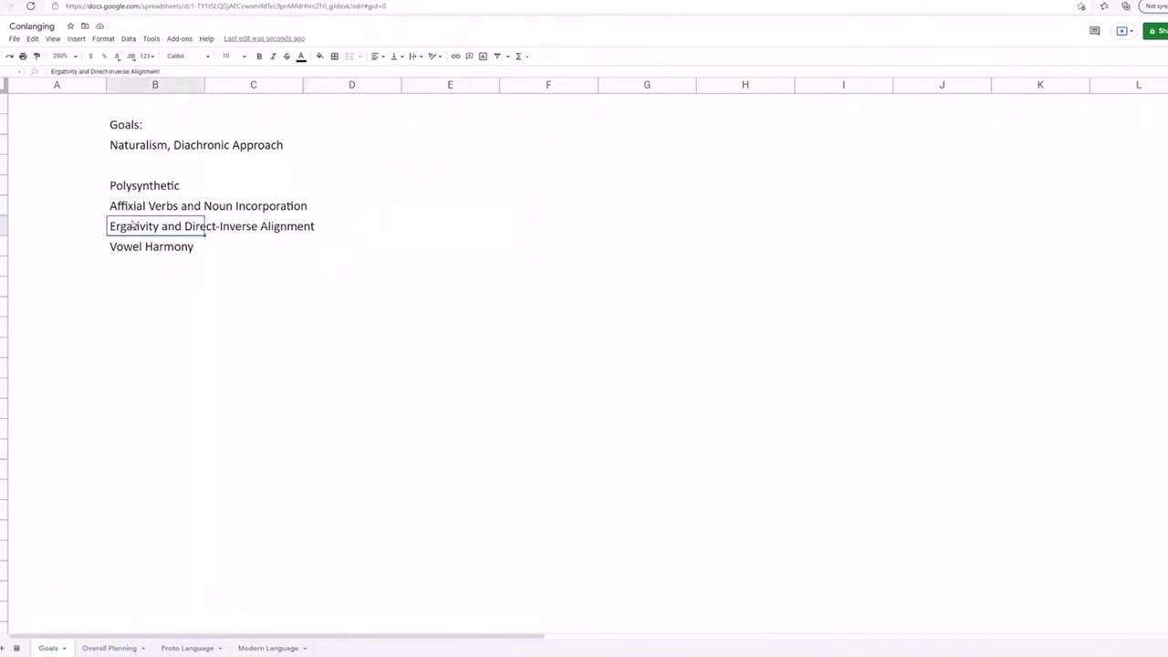
left_click(261, 254)
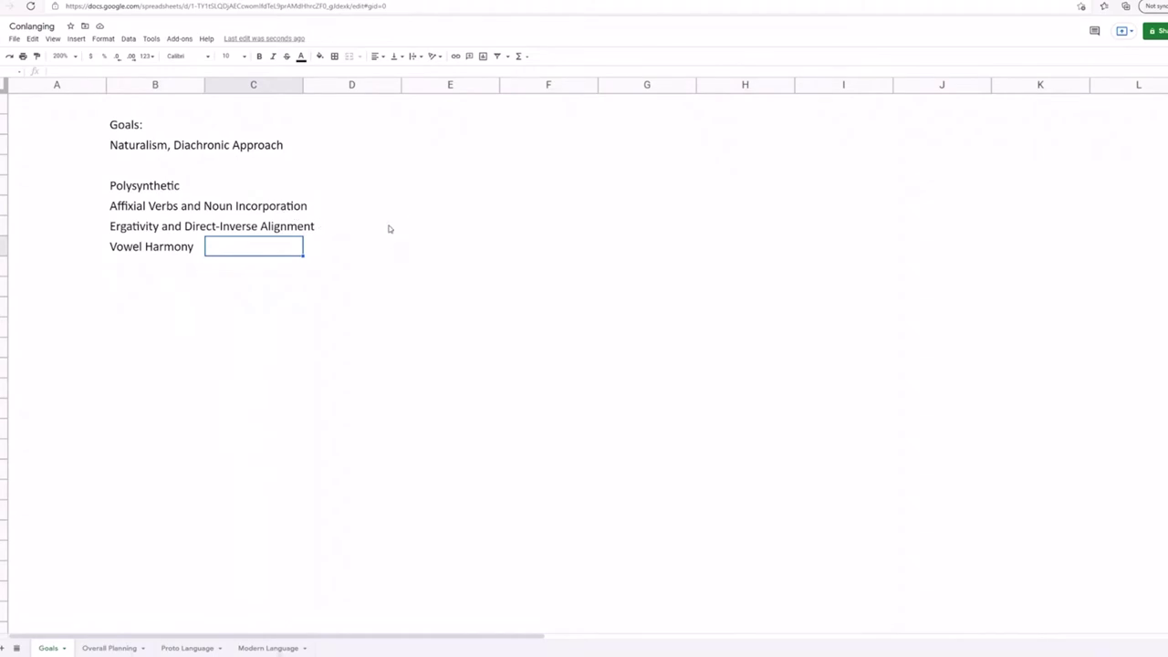
left_click(429, 229)
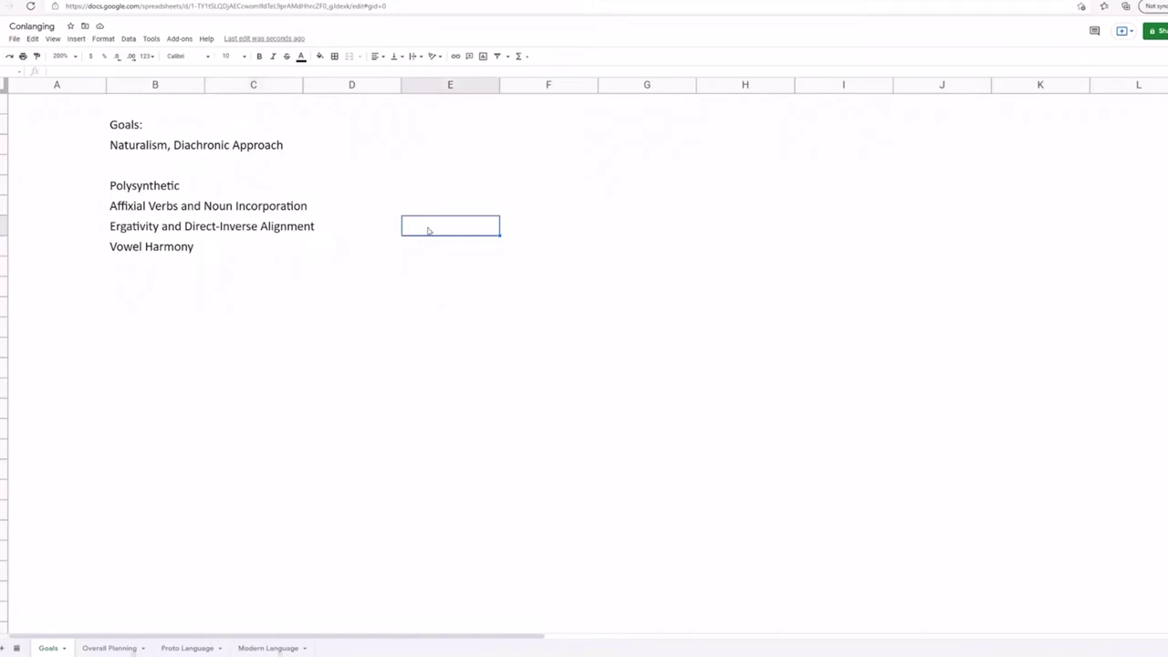
left_click(334, 232)
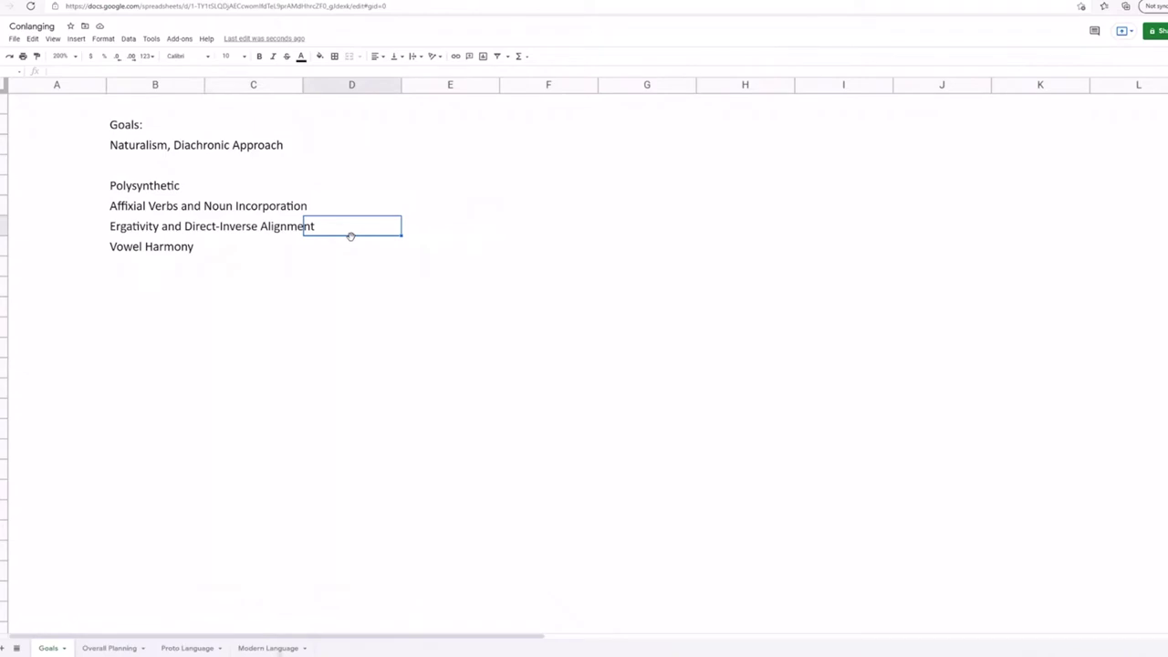
left_click(419, 232)
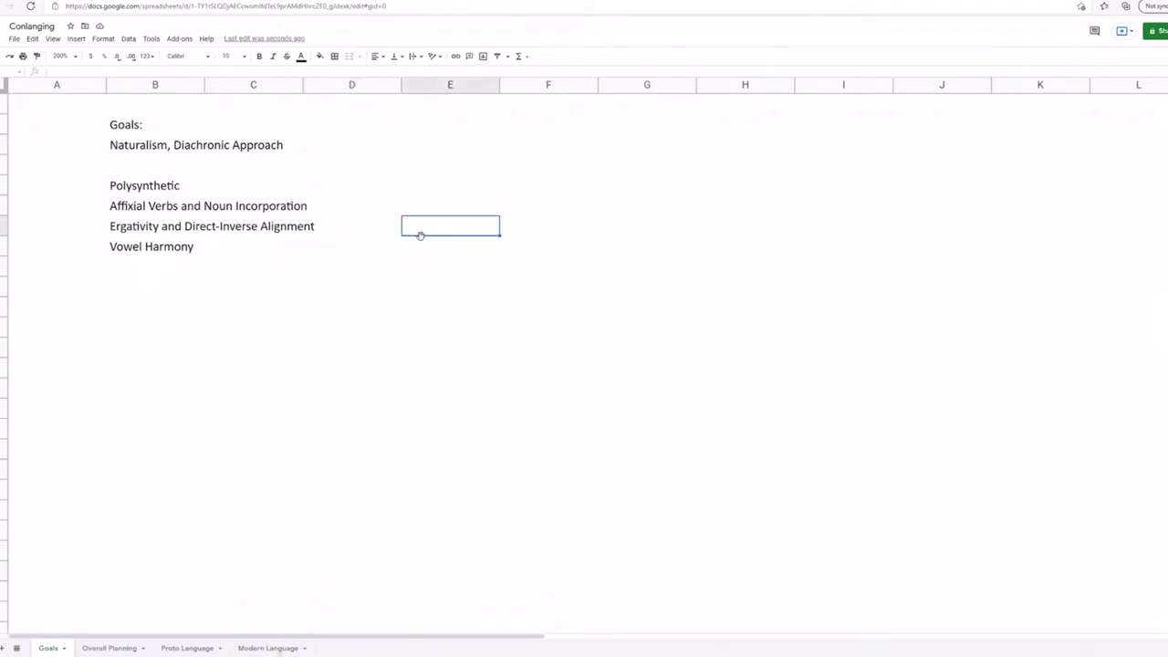
Step: Enter "Accusative" in column E beside the "Ergativity and Direct-Inverse Alignment" goal
double_click(428, 227)
left_click(404, 271)
left_click(412, 223)
left_click(164, 229)
left_click(438, 222)
double_click(442, 224)
type("Accusative")
left_click(467, 212)
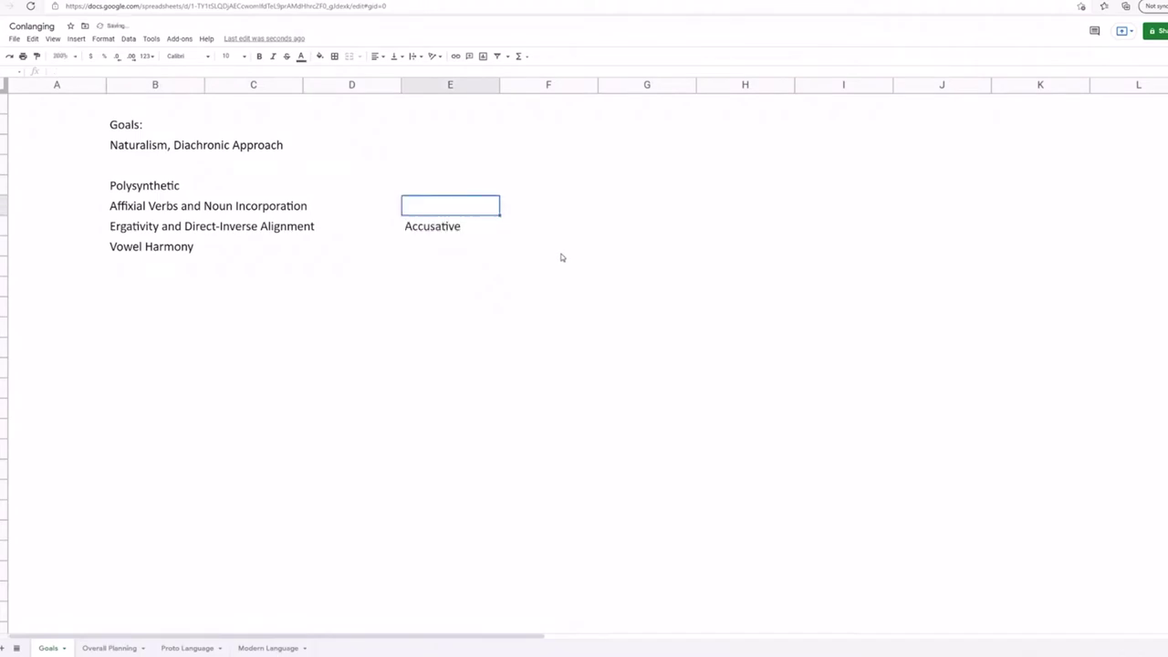
left_click(451, 246)
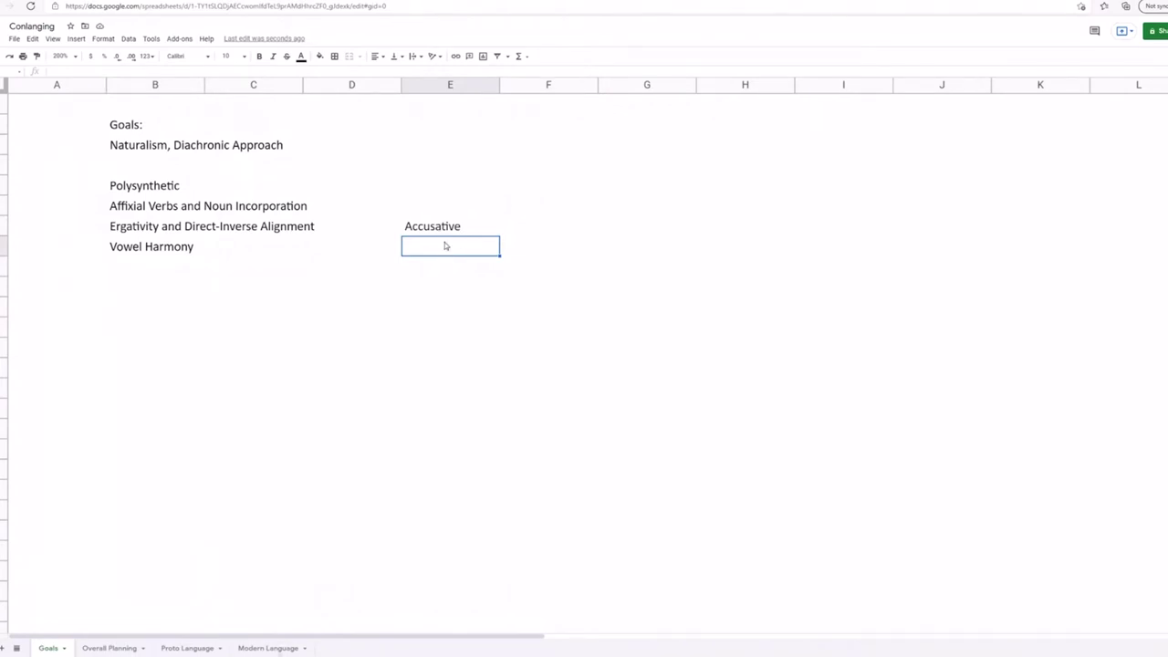
double_click(445, 245)
key("Escape")
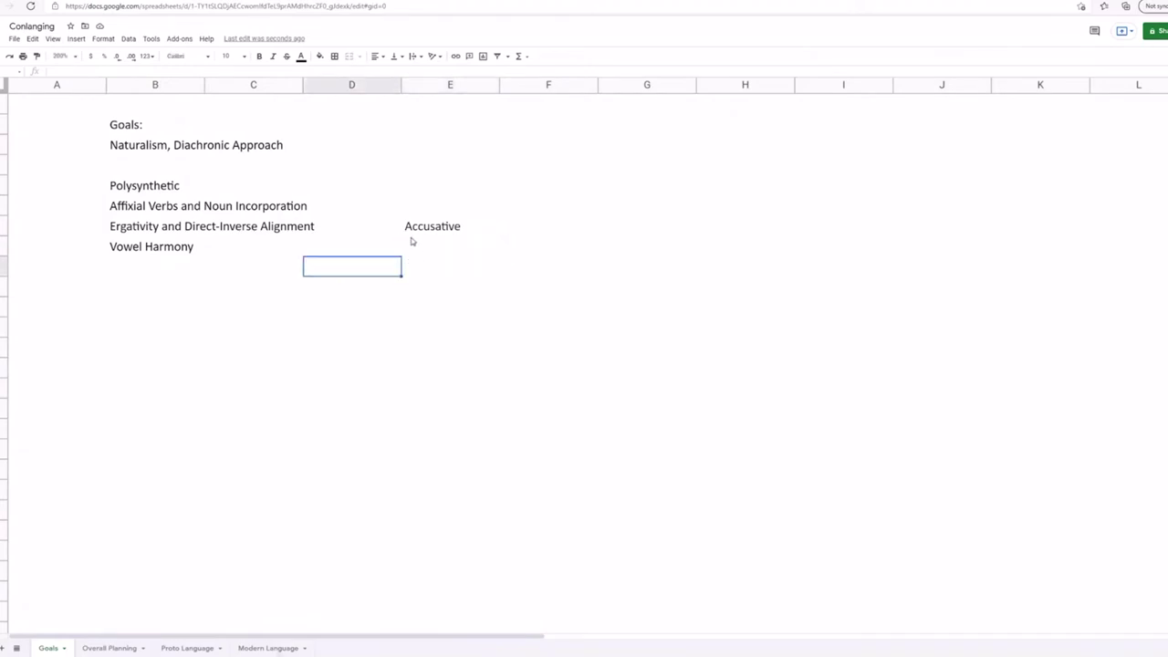
double_click(422, 254)
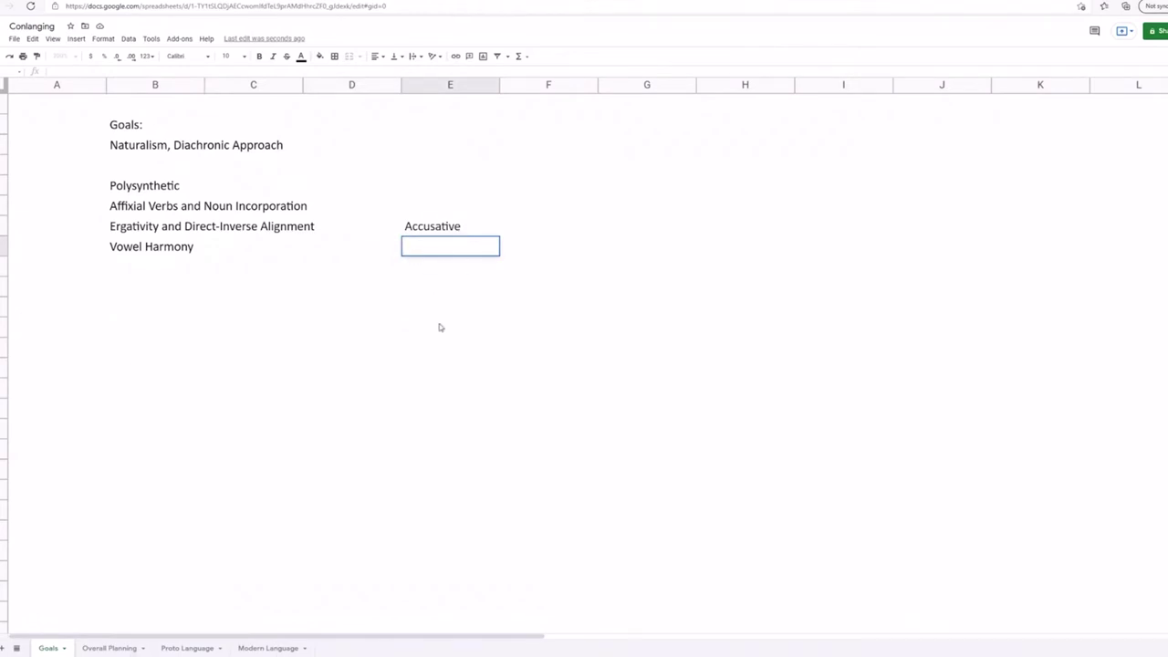
left_click(448, 269)
left_click(438, 242)
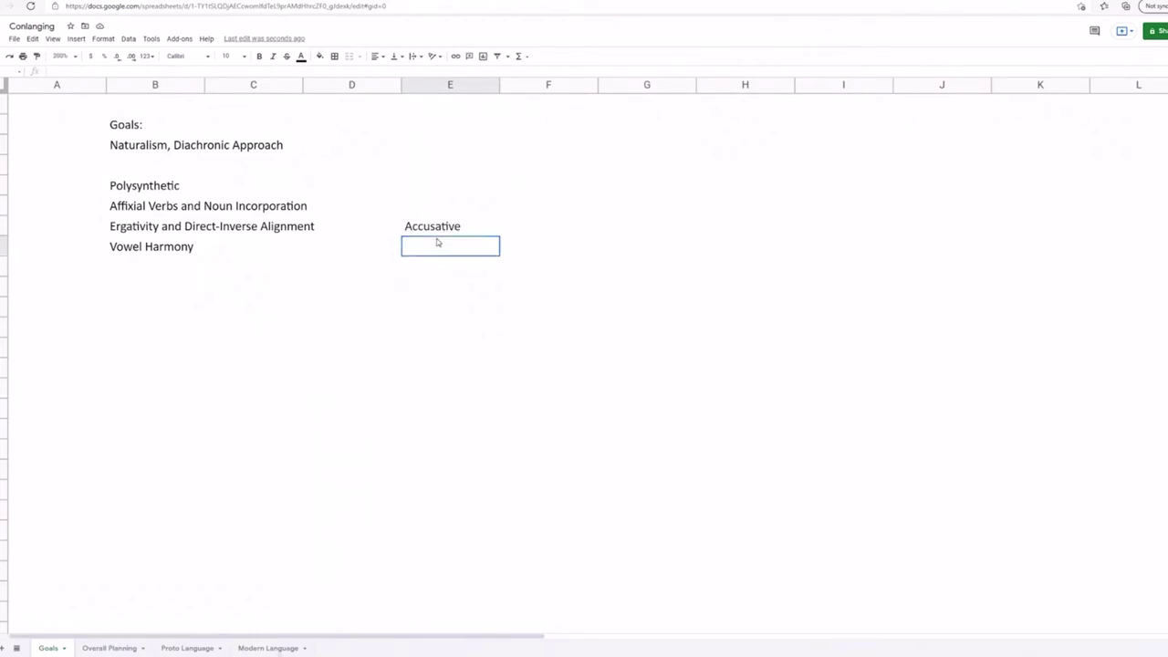
Step: Enter the headings "Intransitive" in column E and "Transitive" in column G, on the "Goals:" row
left_click(430, 125)
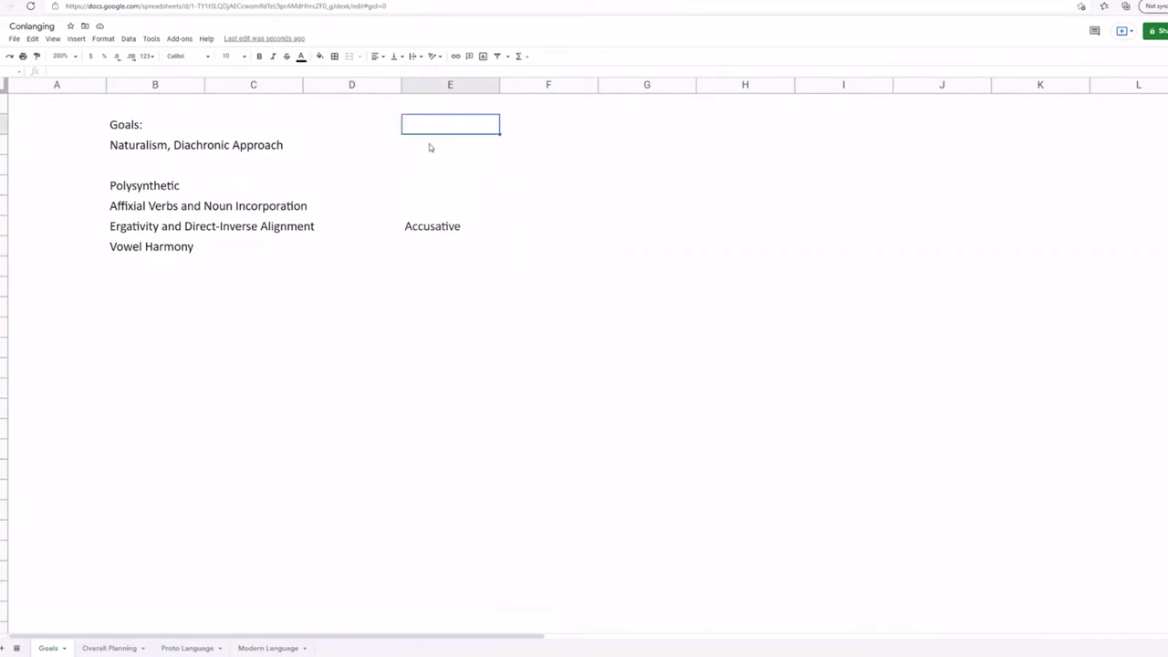
type("Intransitive")
left_click(622, 135)
type("Transitive")
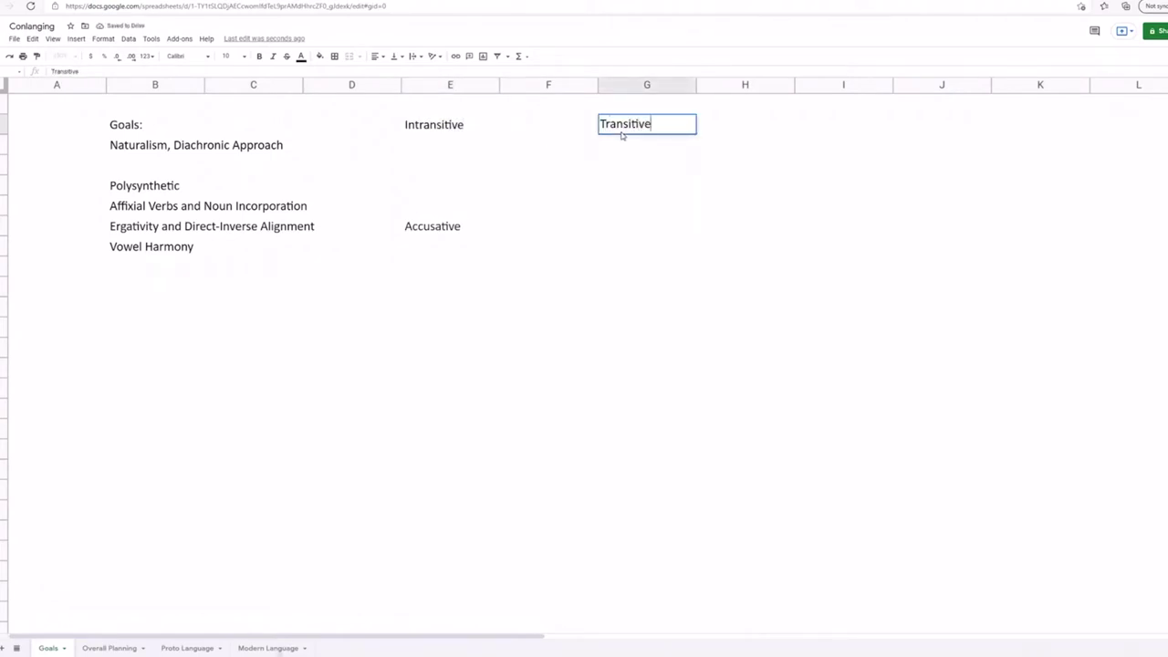
Step: Enter "Subject" directly below the "Intransitive" heading
left_click(447, 148)
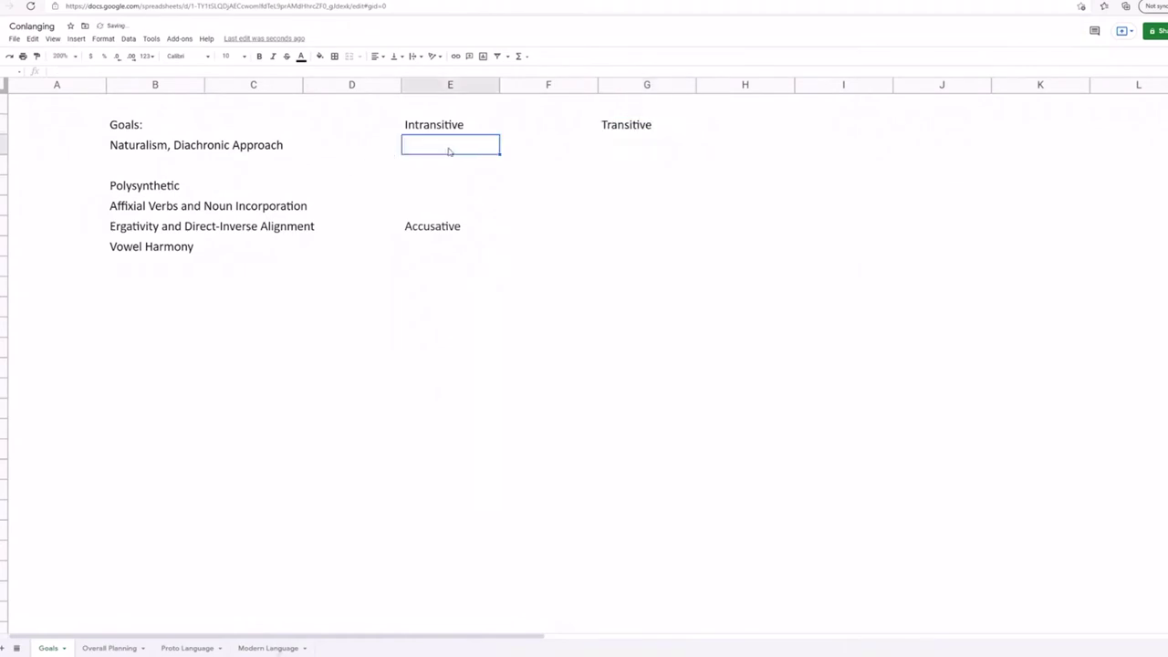
double_click(449, 148)
type("Subject")
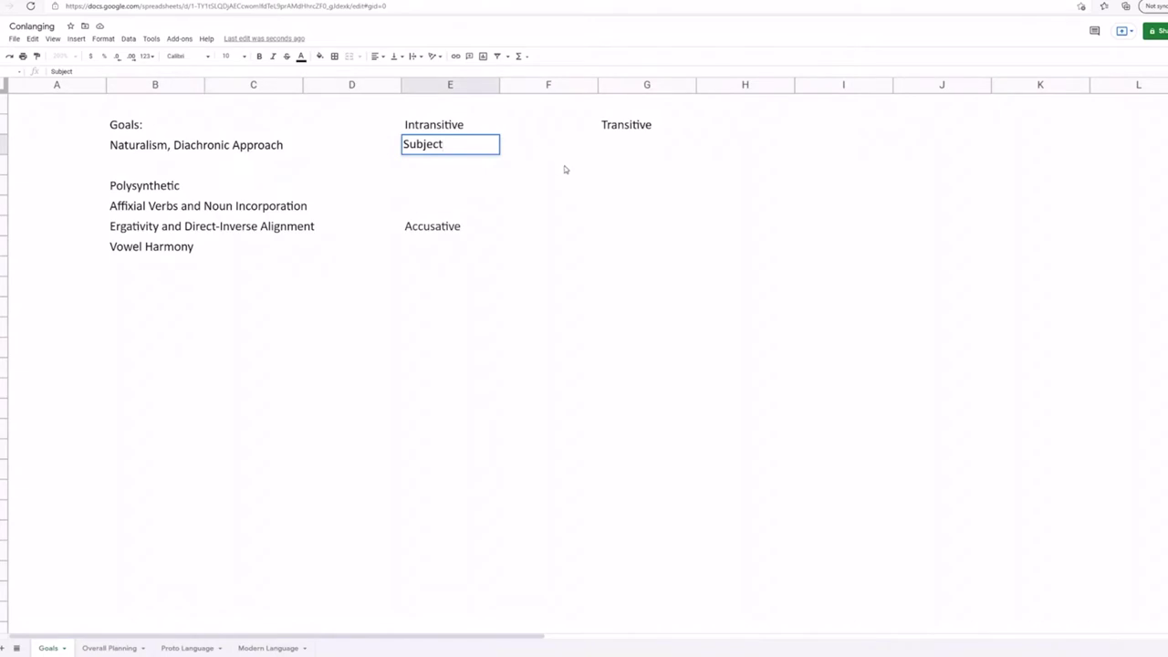
Step: List "Agent" and "Patient" in separate cells below the "Transitive" heading
left_click(633, 149)
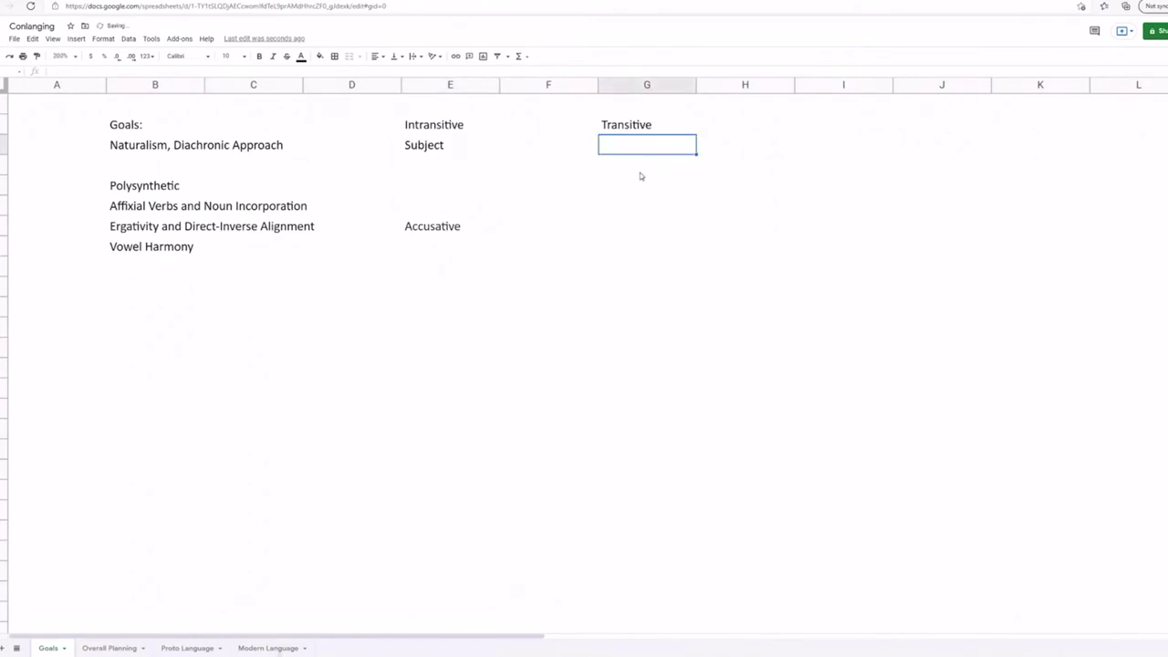
double_click(633, 147)
type("Agent")
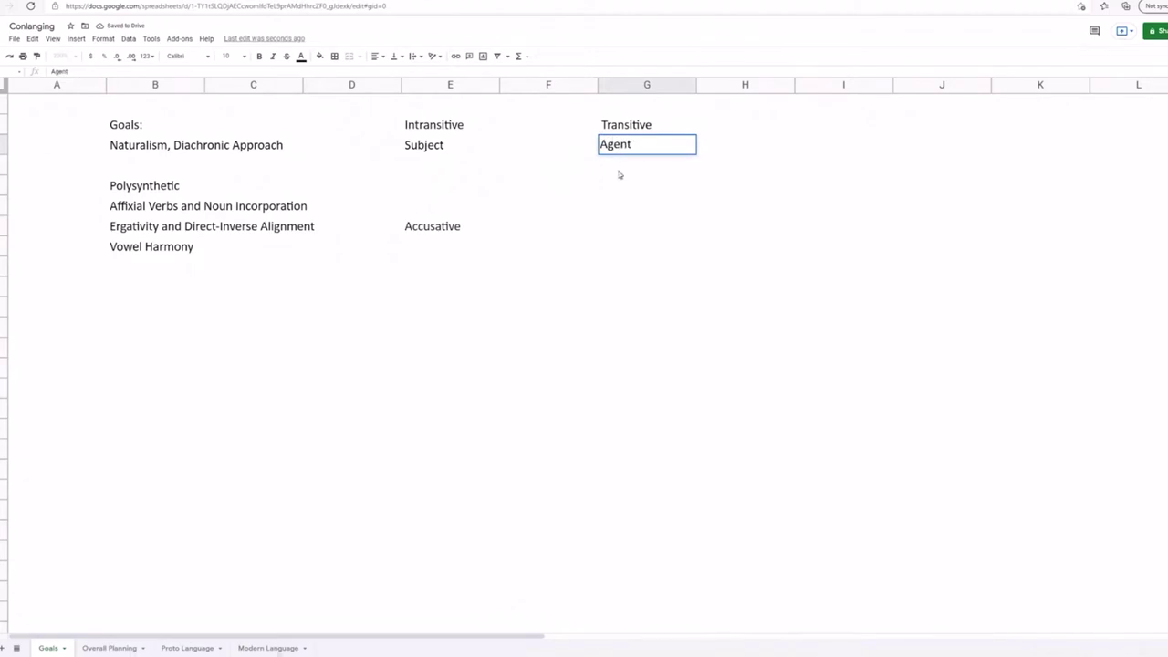
left_click(619, 173)
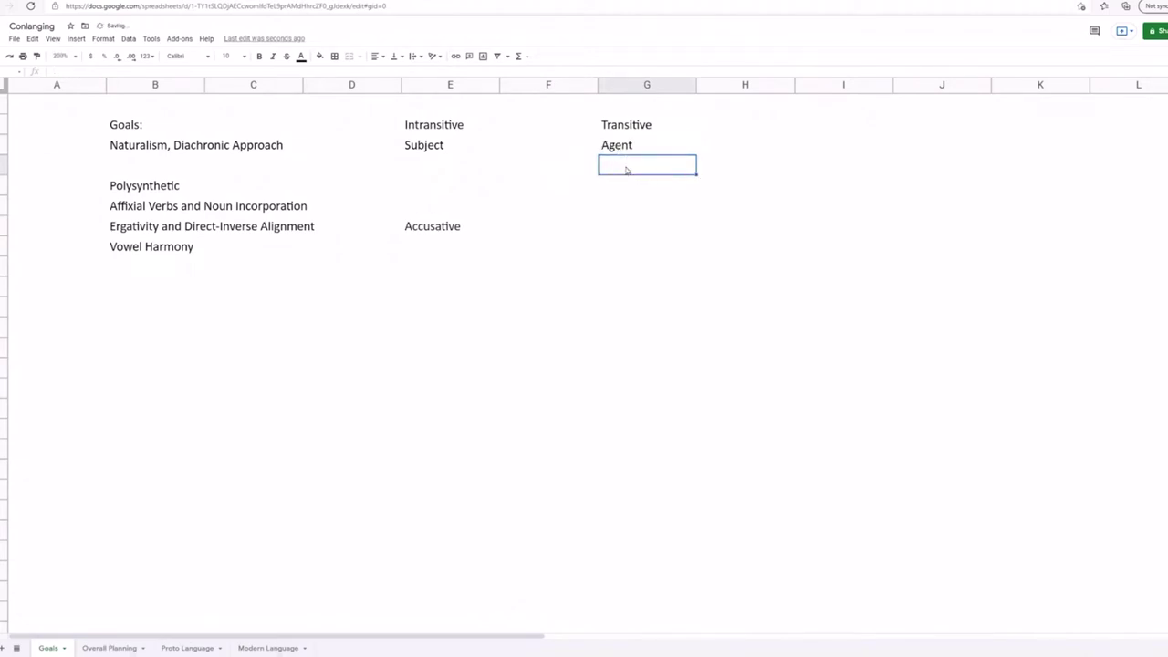
type("Patient")
left_click(627, 203)
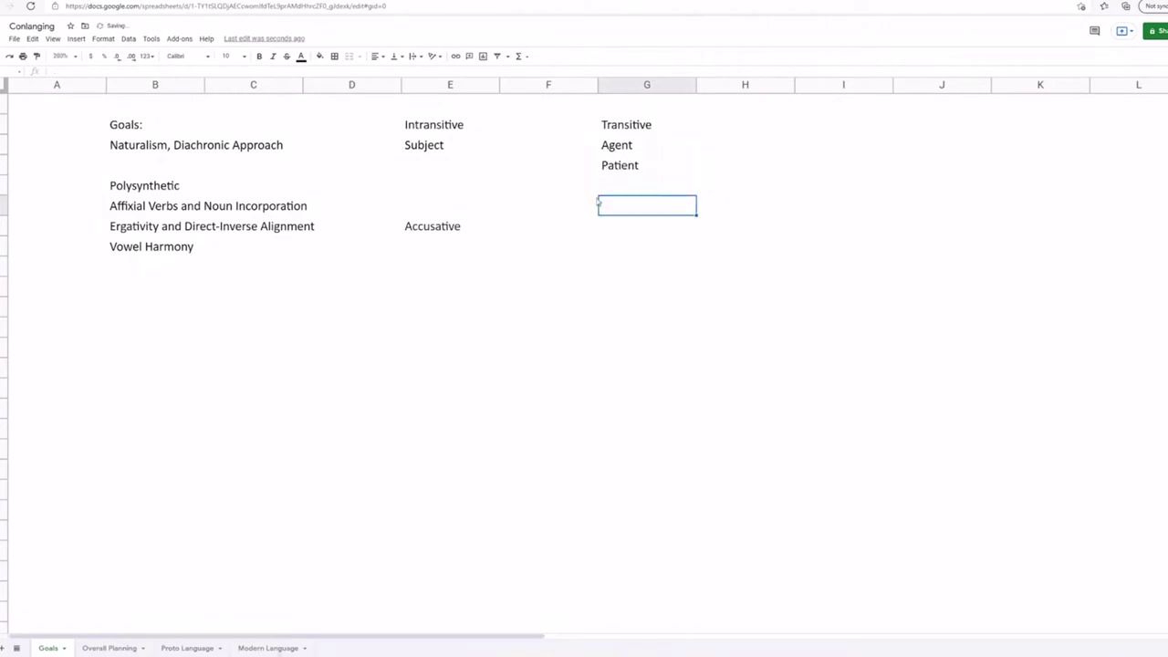
Step: Enter the intransitive example "He sleeps" in column E on the "Polysynthetic" row
left_click(425, 189)
double_click(424, 185)
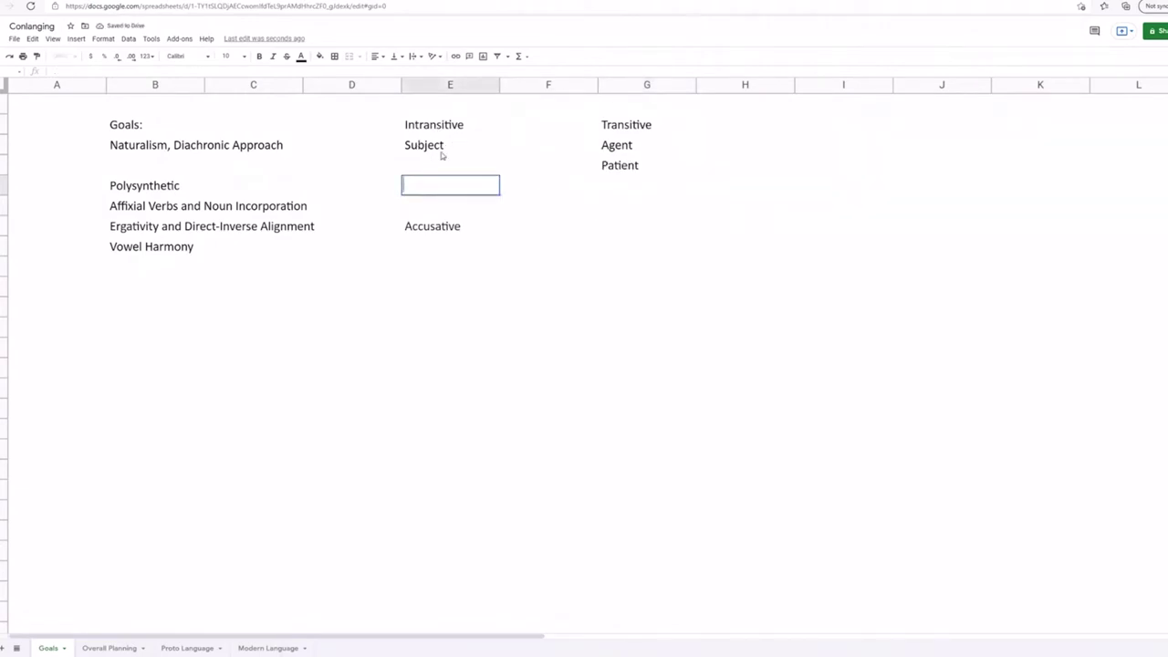
type("He sleeps")
key("Home")
key("shift+Right")
key("shift+End")
Step: Enter the transitive example "He loves her" in column G, directly below "Patient"
left_click(627, 186)
double_click(627, 187)
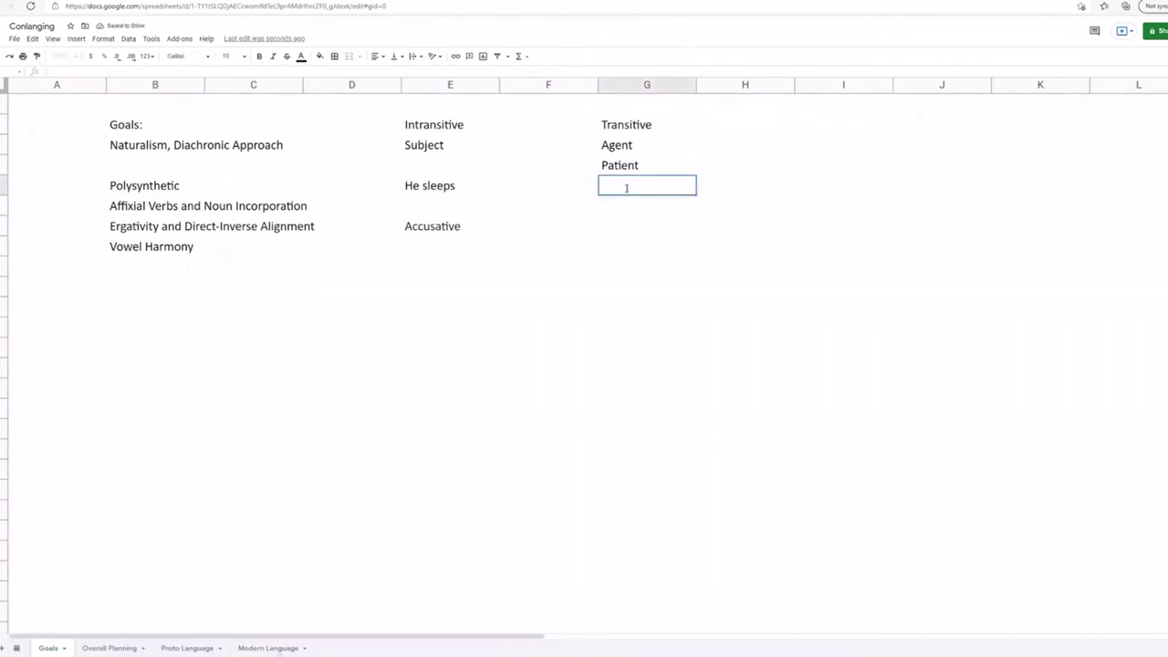
type("H")
type("e ")
type("ate it")
key("BackSpace")
key("BackSpace")
key("BackSpace")
key("BackSpace")
type("loves ")
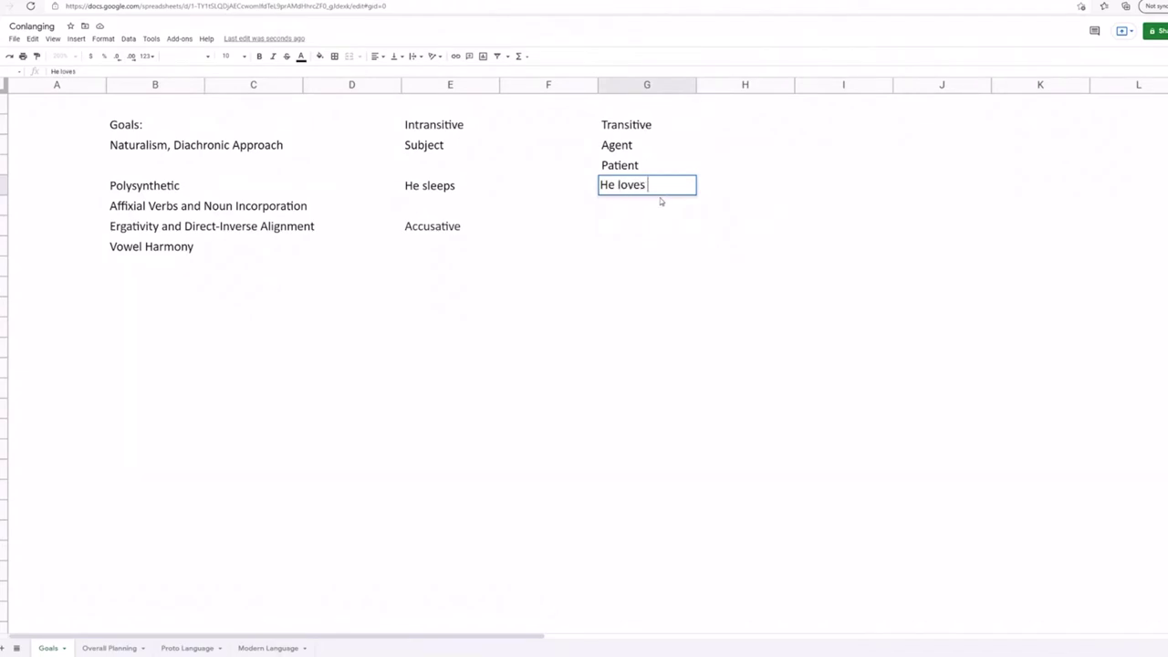
type("sher")
key("Return")
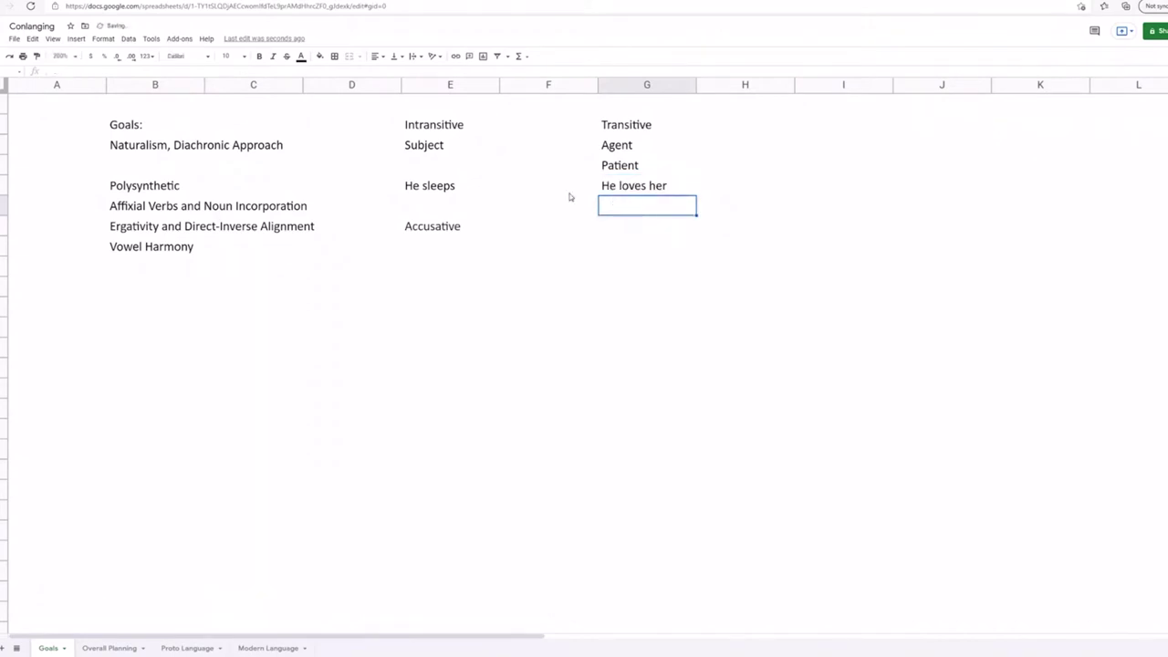
Step: Compare the role of "He" in the "He sleeps" and "He loves her" examples
left_click(413, 191)
left_click(418, 208)
left_click(413, 190)
left_click(636, 187)
left_click(450, 191)
double_click(450, 191)
double_click(410, 186)
left_click(649, 193)
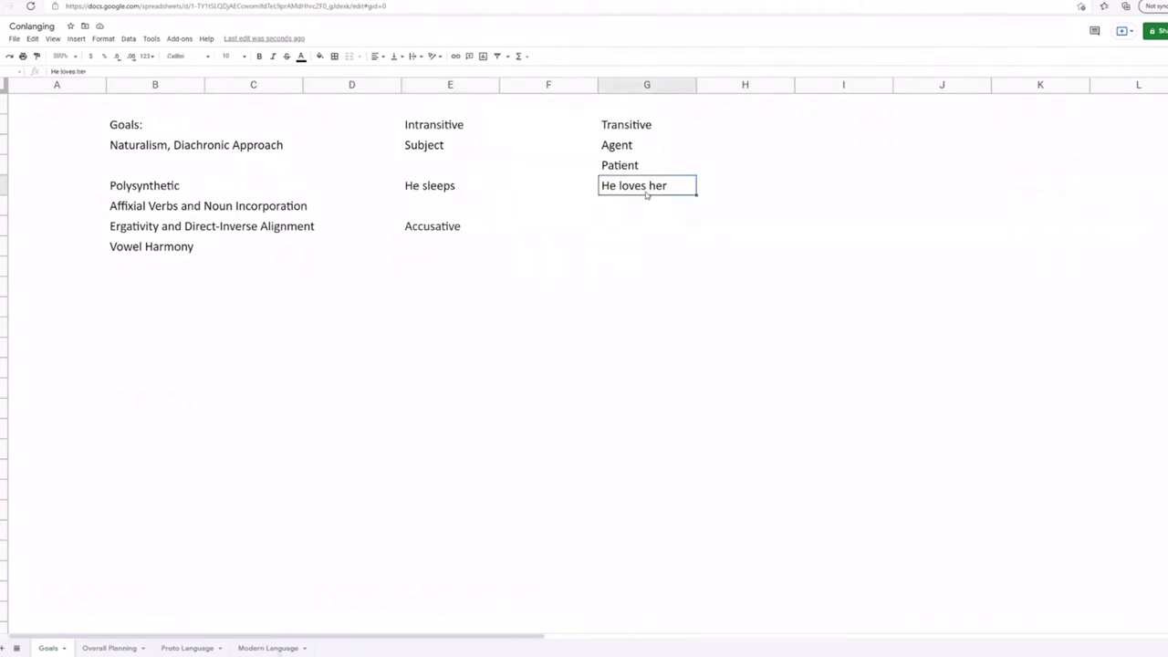
double_click(620, 190)
double_click(607, 185)
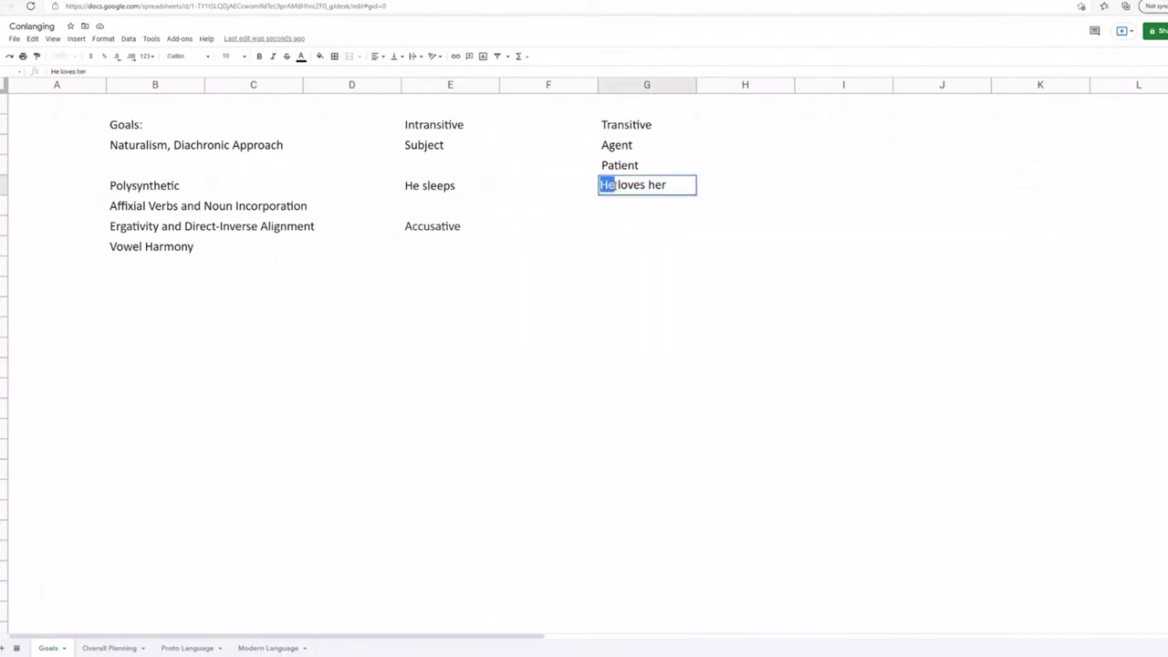
left_click(516, 207)
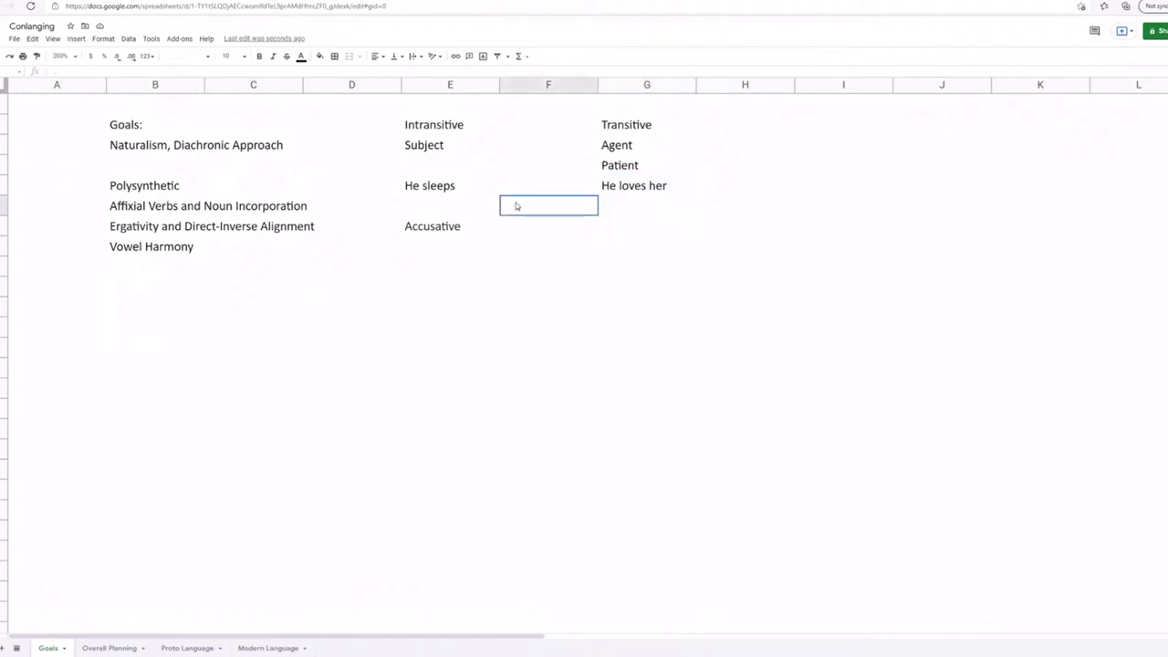
left_click(498, 210)
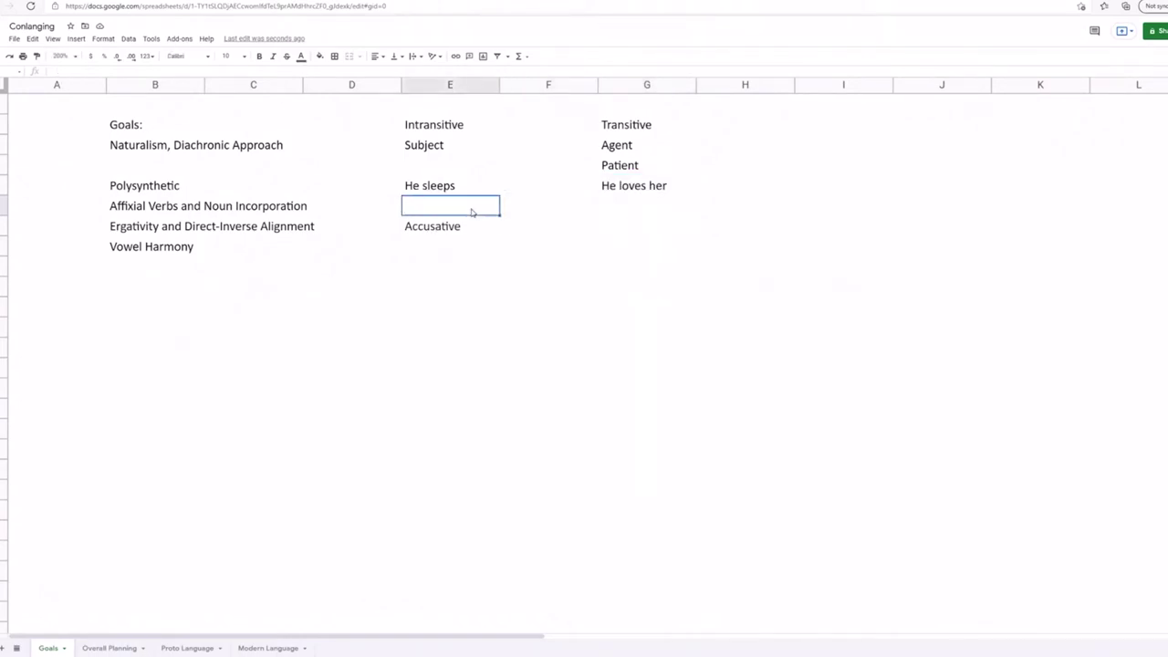
left_click(638, 203)
left_click(484, 211)
left_click(563, 212)
left_click(451, 204)
left_click(507, 189)
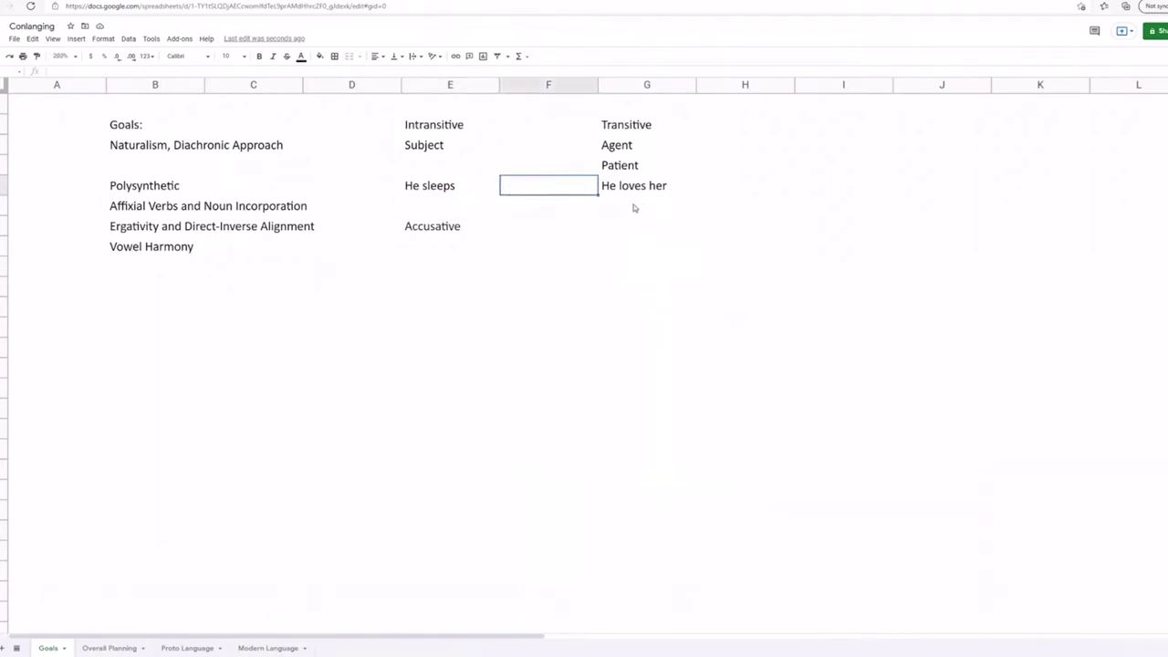
Step: Enter "S A" in column I on the "He loves her" row, with "P" in the cell below
left_click(721, 194)
left_click(815, 189)
type("S A")
key("Return")
type("P")
left_click(525, 218)
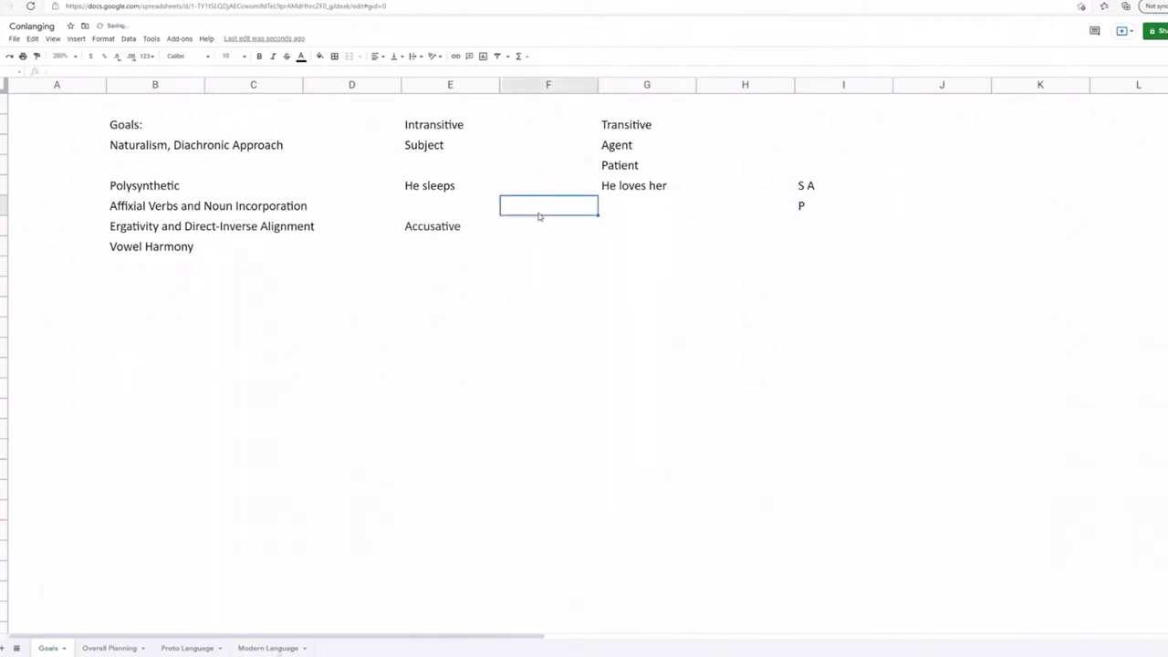
Step: Clear the "He sleeps" cell in column E and re-enter "He sleeps" on the "Polysynthetic" row
left_click(429, 217)
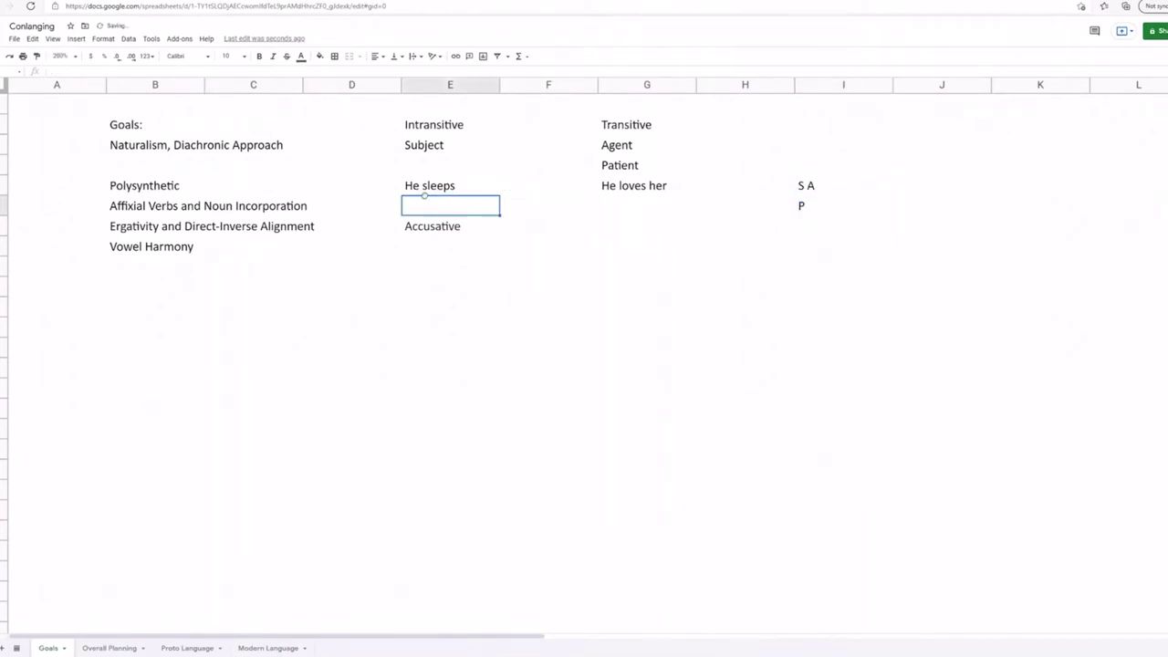
left_click_drag(425, 192, 429, 203)
key("Delete")
left_click(474, 188)
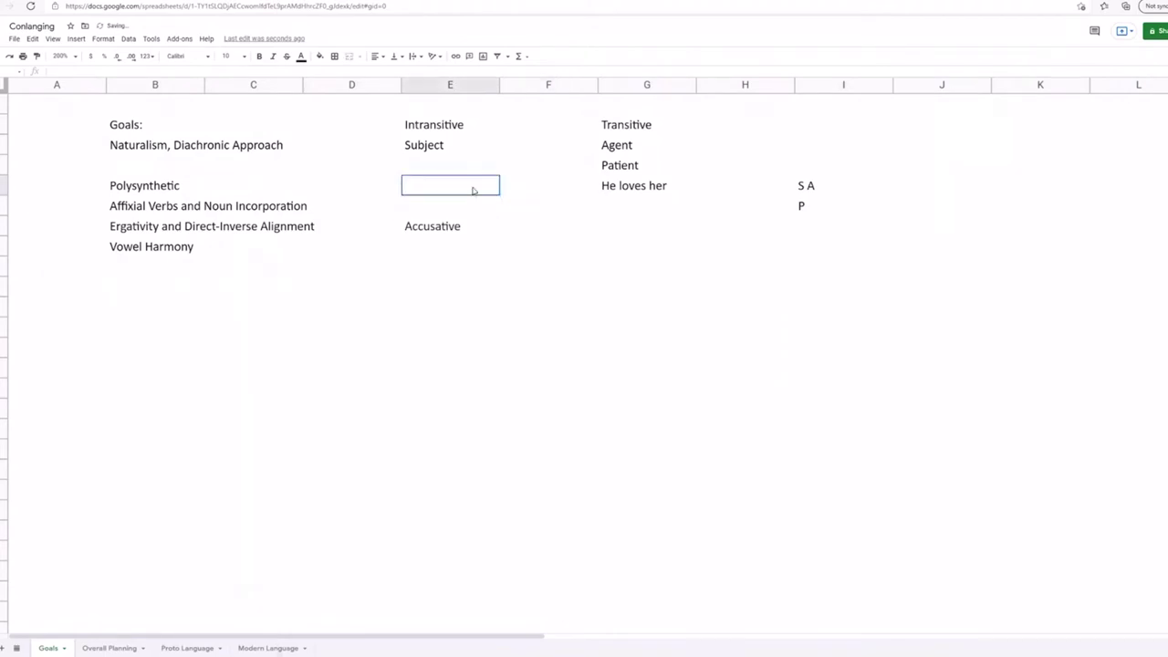
type("He sleeps")
left_click(439, 151)
left_click(489, 165)
left_click(651, 173)
left_click(445, 211)
double_click(446, 209)
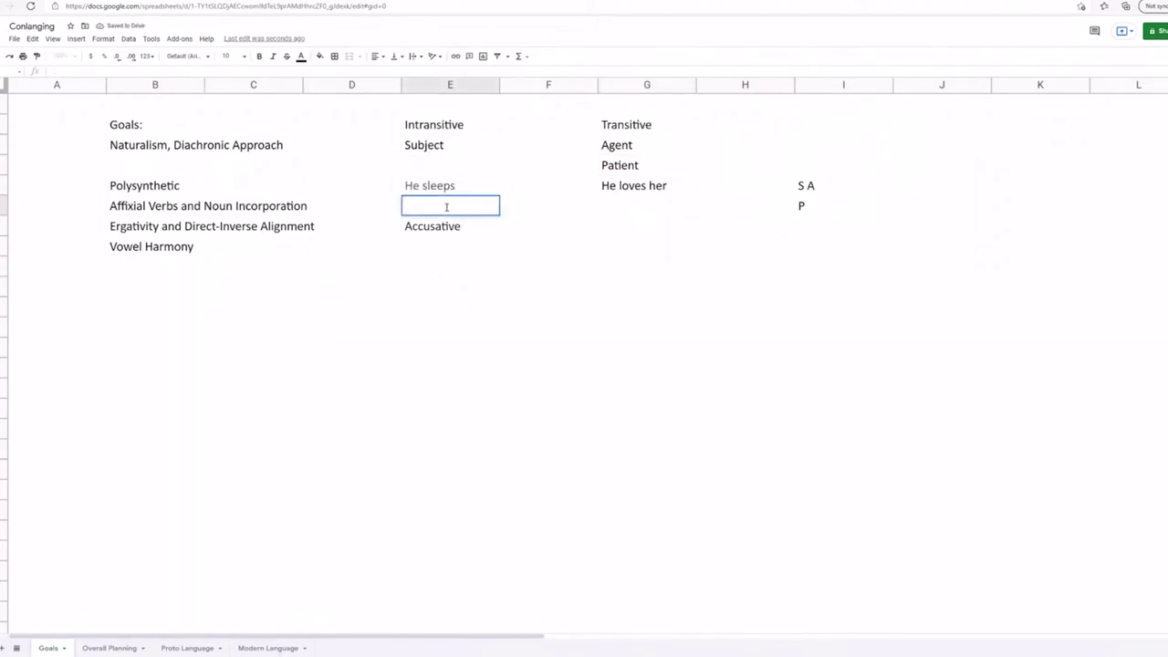
type("He")
key("BackSpace")
key("BackSpace")
Step: Set the font of the entire sheet to Calibri
left_click(9, 87)
left_click(188, 57)
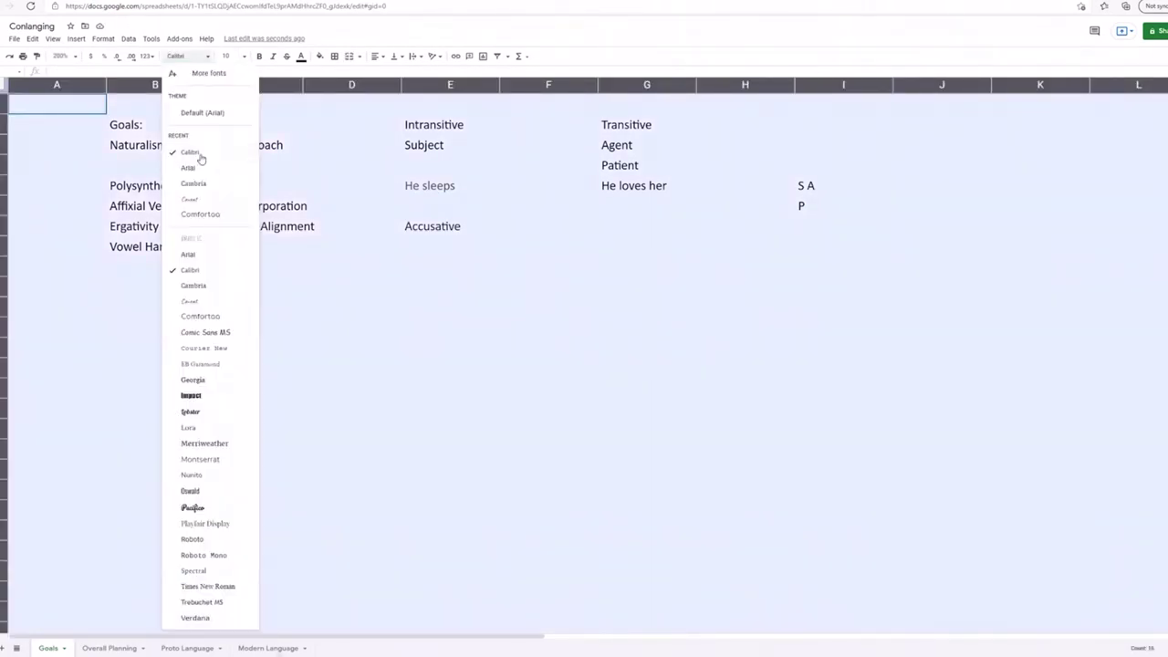
left_click(195, 153)
left_click(386, 188)
Step: Enter a second "He sleeps" in column E, directly below the existing intransitive example
left_click(447, 210)
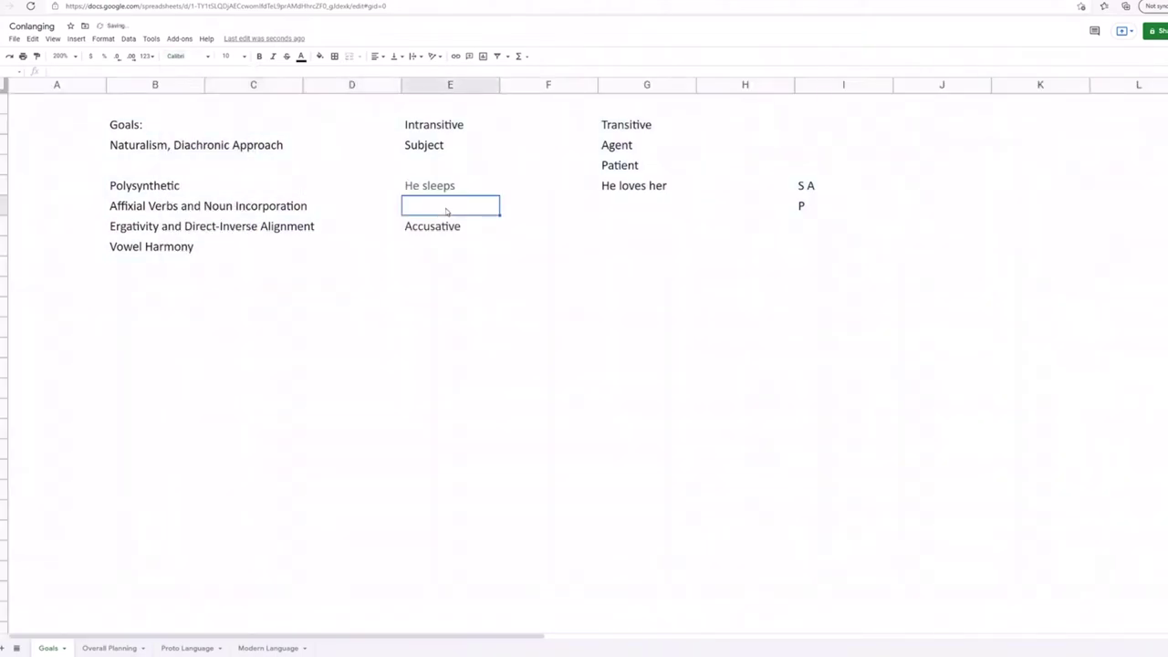
type("He")
key("BackSpace")
key("BackSpace")
key("BackSpace")
type("h")
type("H")
key("BackSpace")
key("BackSpace")
type("H")
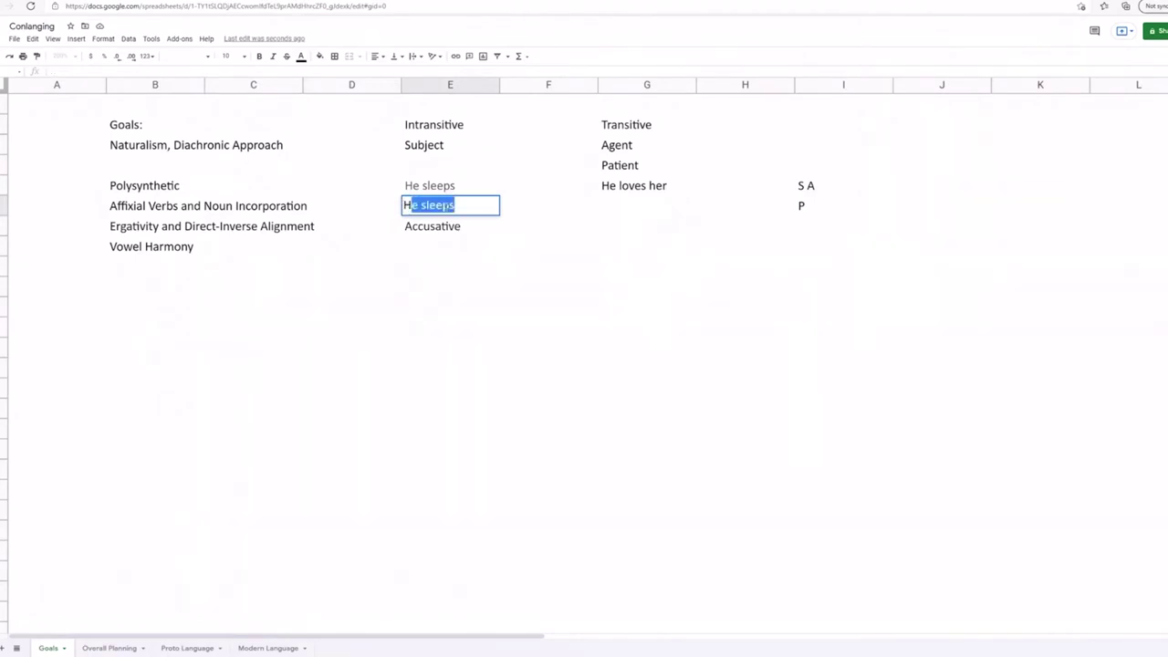
type("e sleeps")
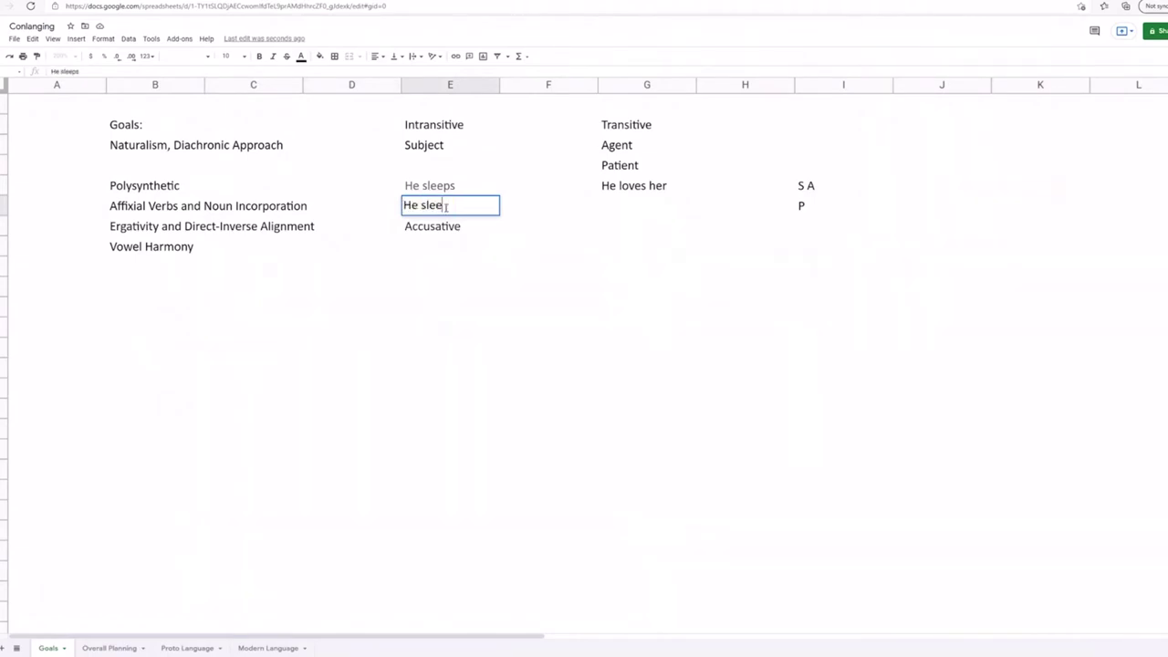
Step: Enter the ergative example "Him loves she" in column G, directly below "He loves her"
left_click(616, 210)
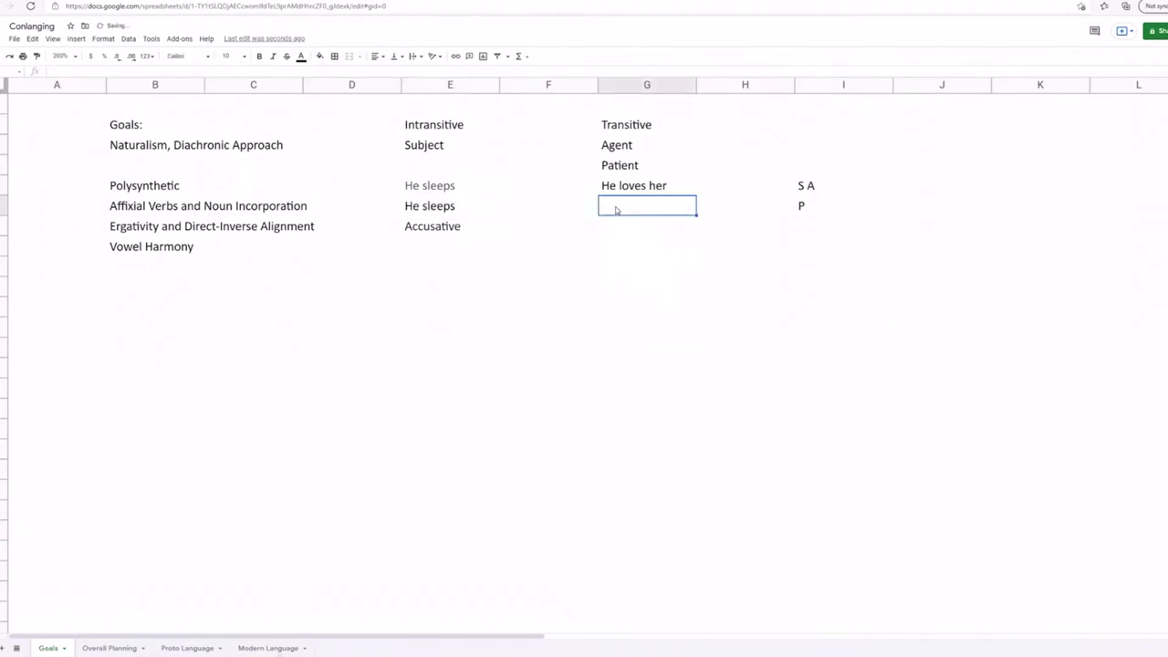
left_click_drag(616, 210, 607, 205)
type("Him lo")
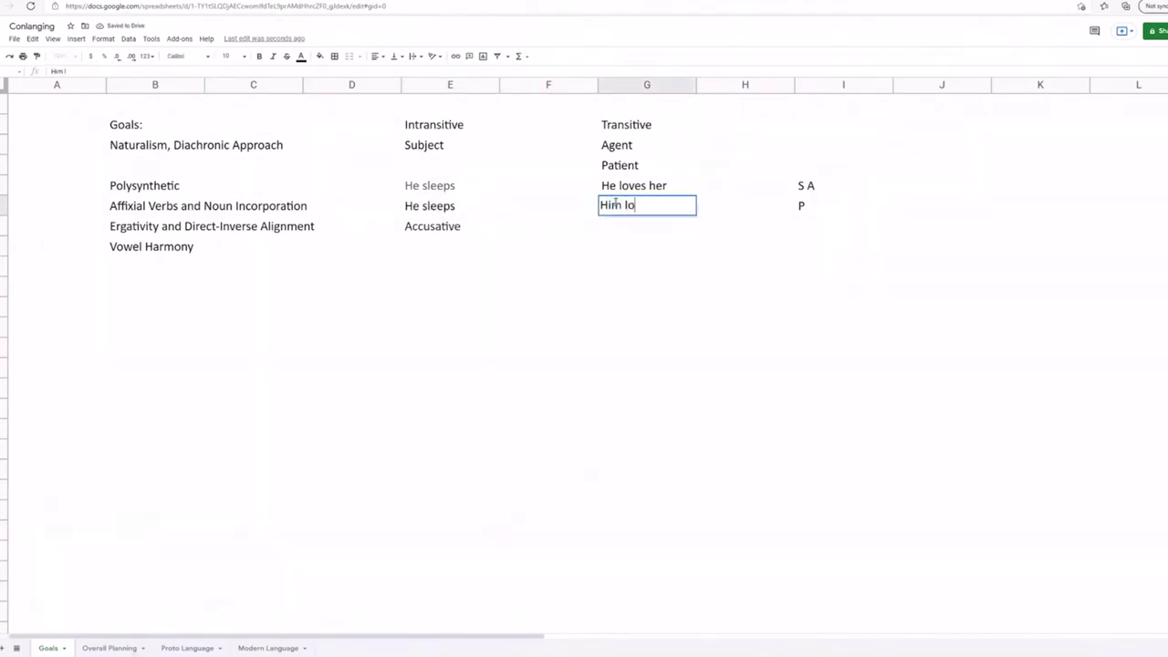
type("ver she")
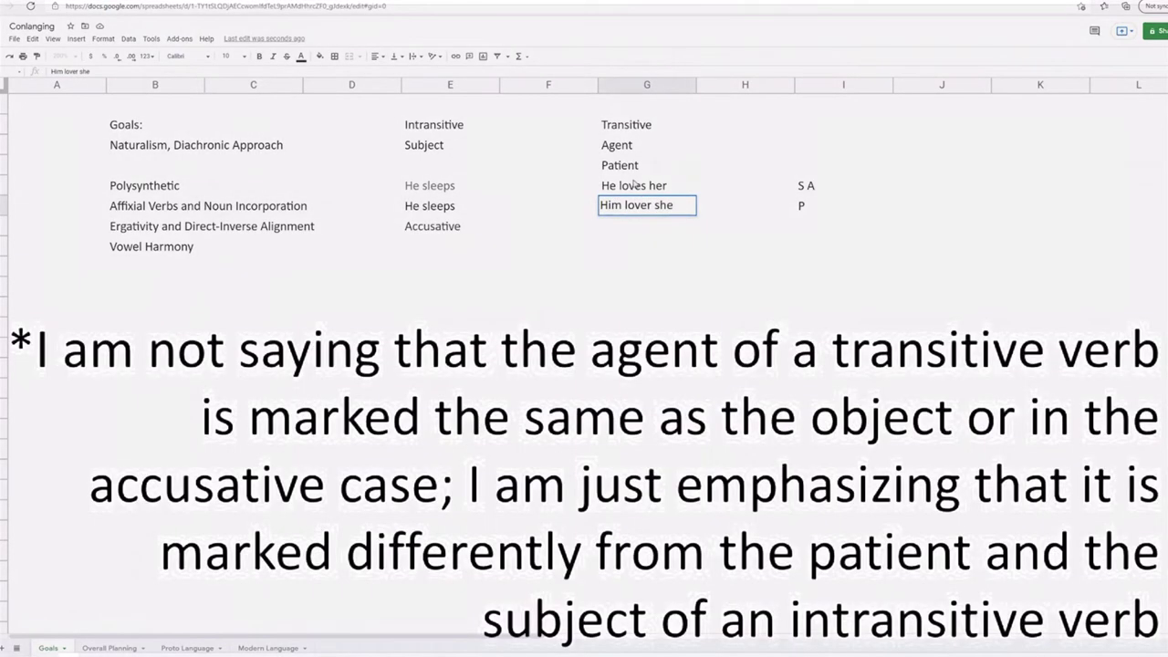
left_click(651, 204)
key("BackSpace")
type("s")
left_click_drag(627, 240, 628, 226)
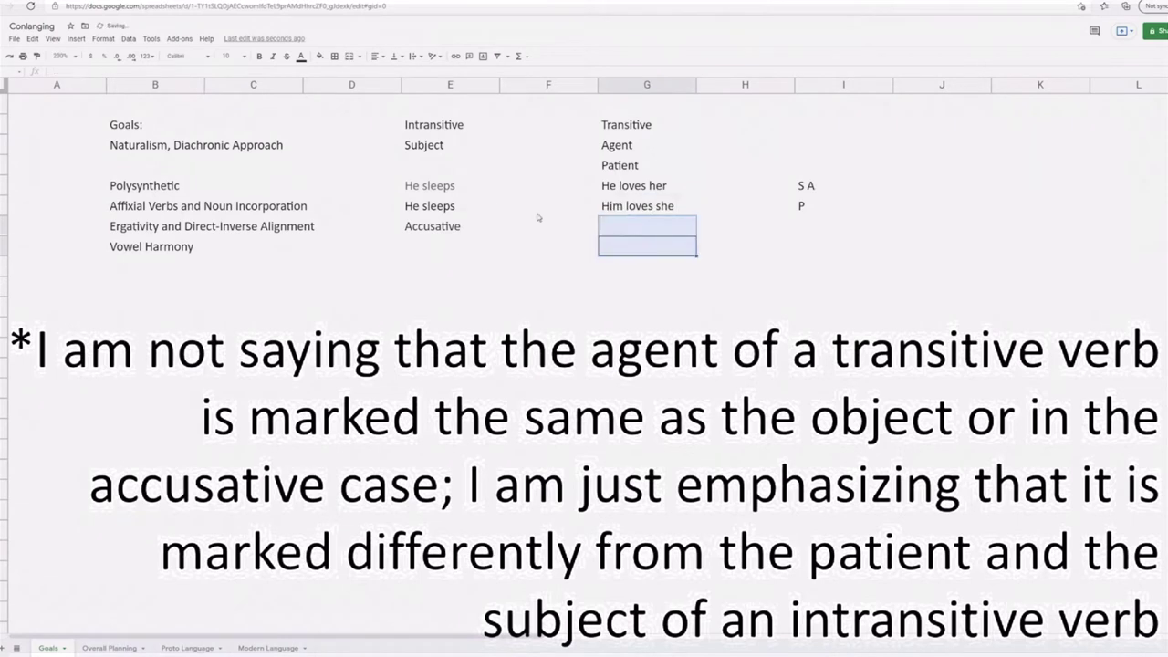
Step: Enter the ergative grouping in column J beside "S A" and "P": "S P" with "A" in the cell below
left_click(448, 214)
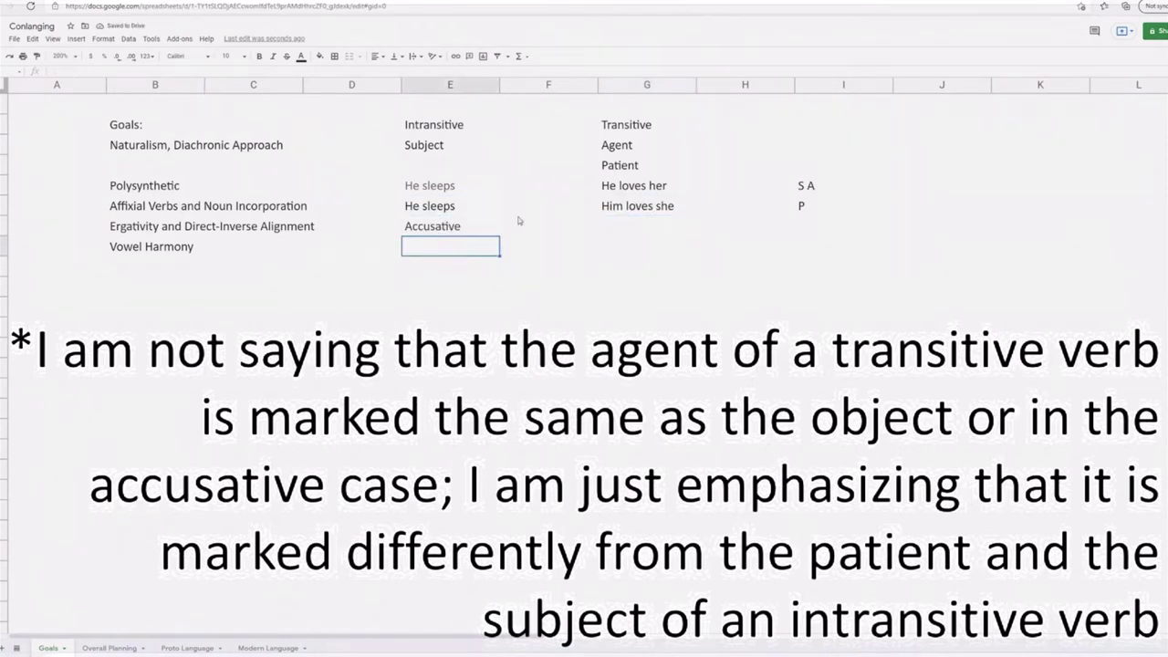
left_click(812, 191)
left_click(817, 202)
type("P")
left_click(920, 187)
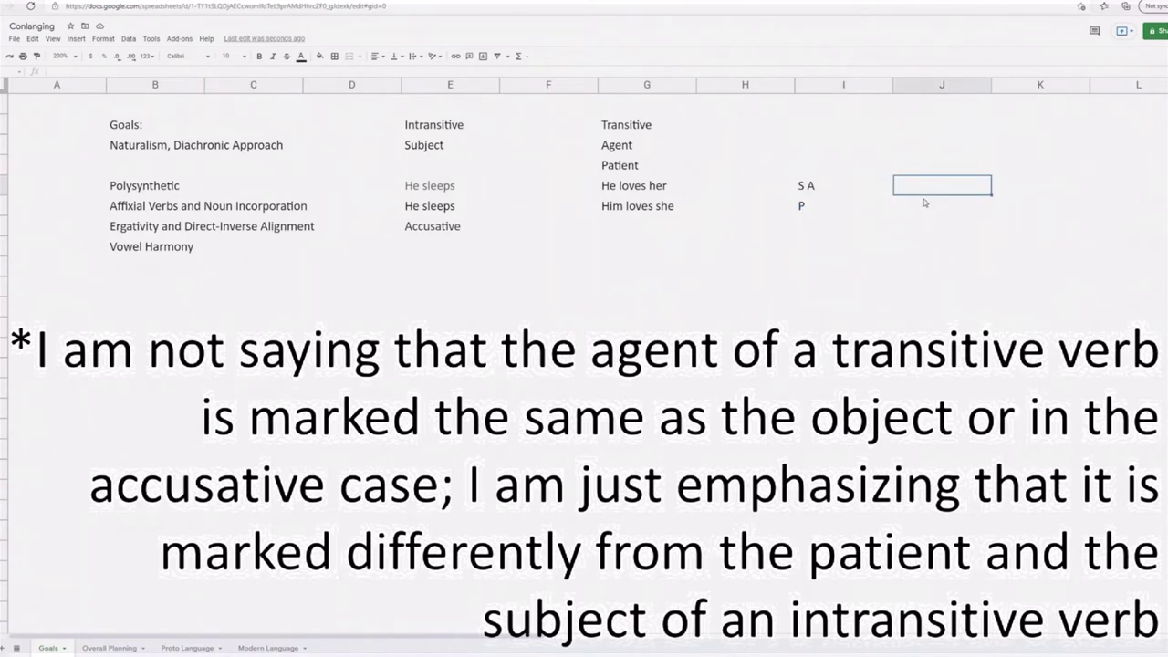
double_click(929, 183)
type("S P")
key("Return")
key("Return")
left_click(920, 204)
type("A")
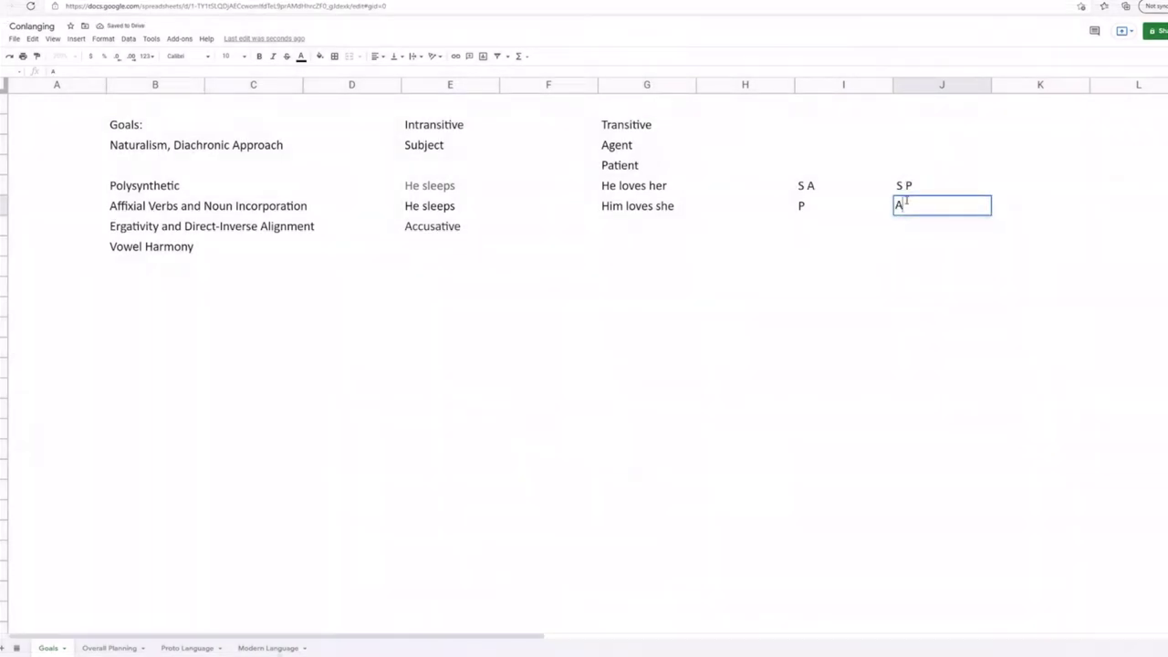
left_click(781, 215)
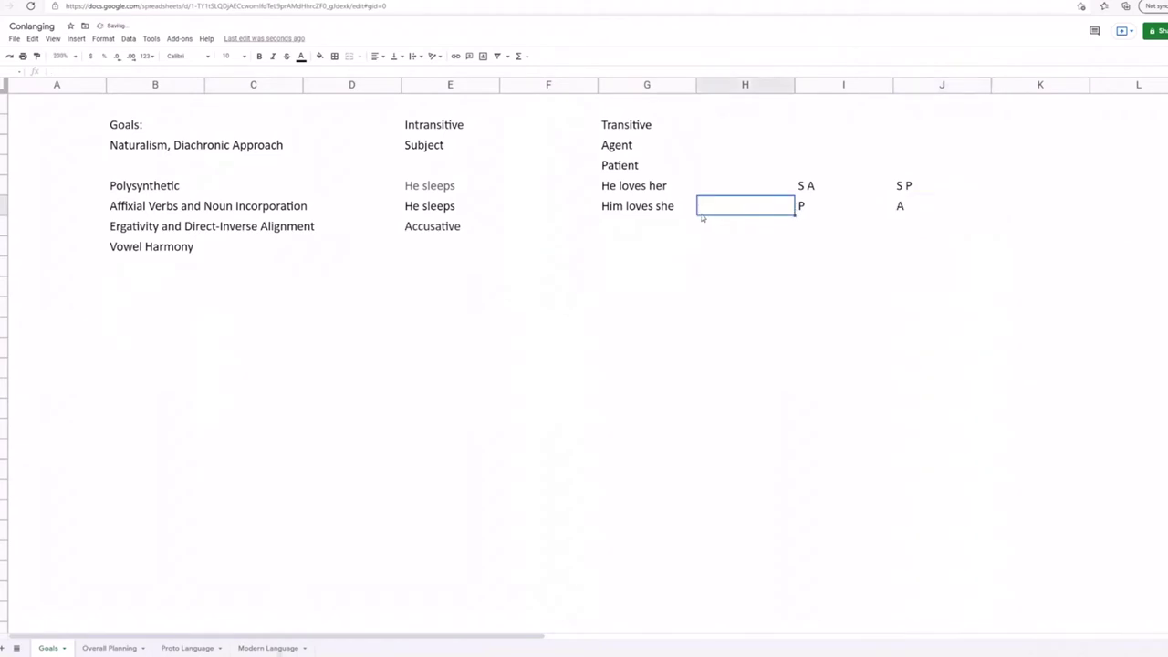
Step: Clear all the alignment headings and examples in columns E through J, keeping the goals list
left_click(425, 251)
left_click_drag(425, 251, 911, 125)
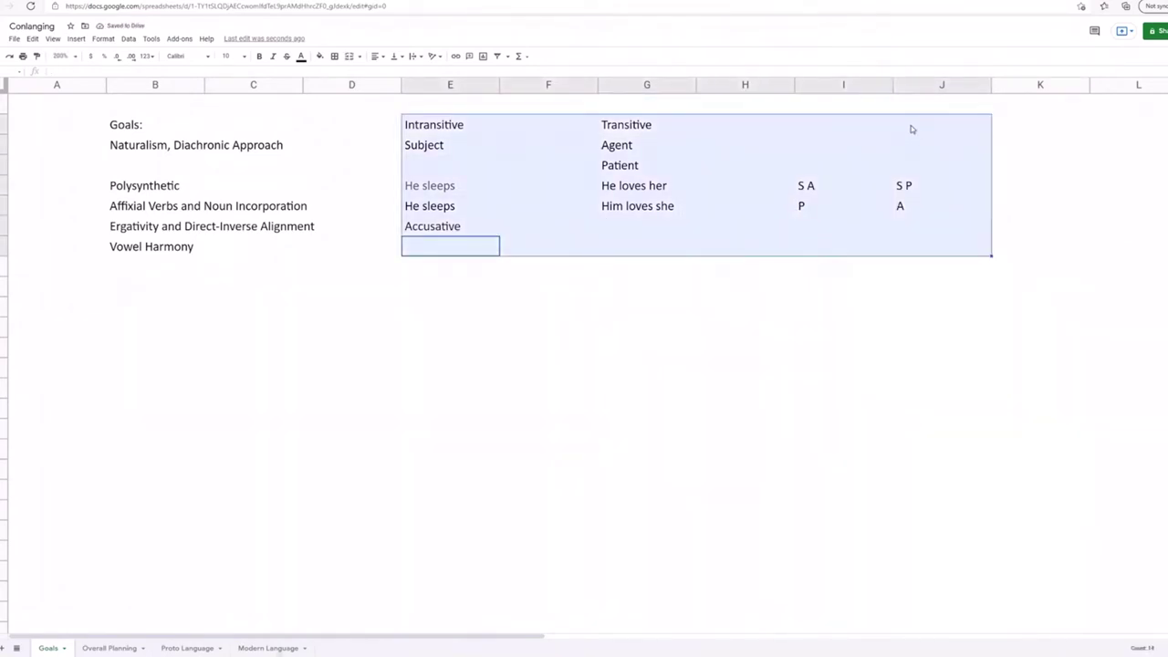
key("Delete")
Step: Enter the language name "Ojibwe" in column E on the "Goals:" row
left_click(451, 128)
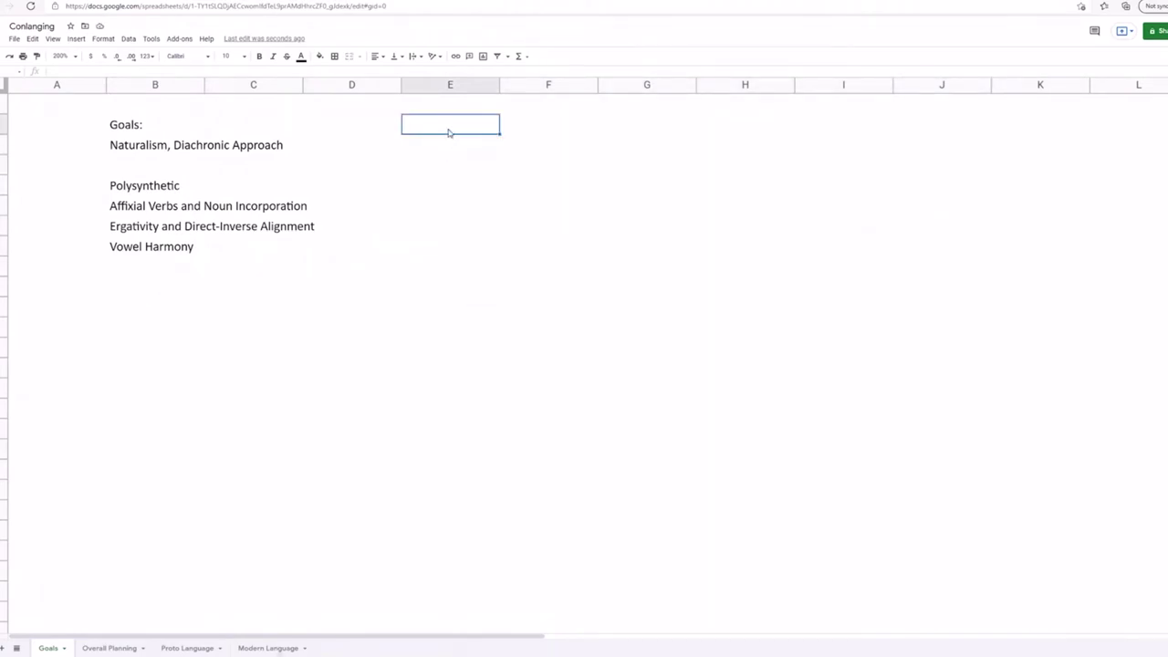
double_click(449, 129)
type("oJIBW")
key("BackSpace")
key("BackSpace")
key("BackSpace")
type("OjIW")
key("BackSpace")
type("bwe")
Step: Enter the language name "Navajo" in column F, next to "Ojibwe"
left_click(518, 130)
type("Naj")
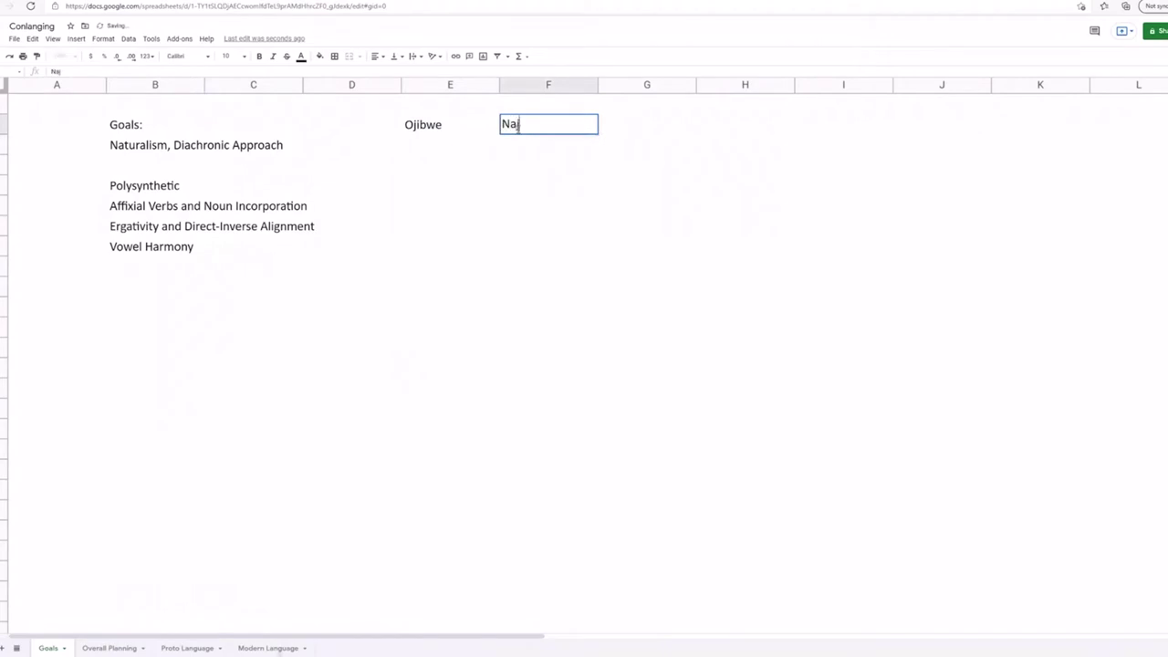
key("BackSpace")
type("ya")
type("jo")
Step: List the persons "2", "1" and "3" in column E below "Ojibwe", starting on the blank row above "Polysynthetic"
left_click(450, 167)
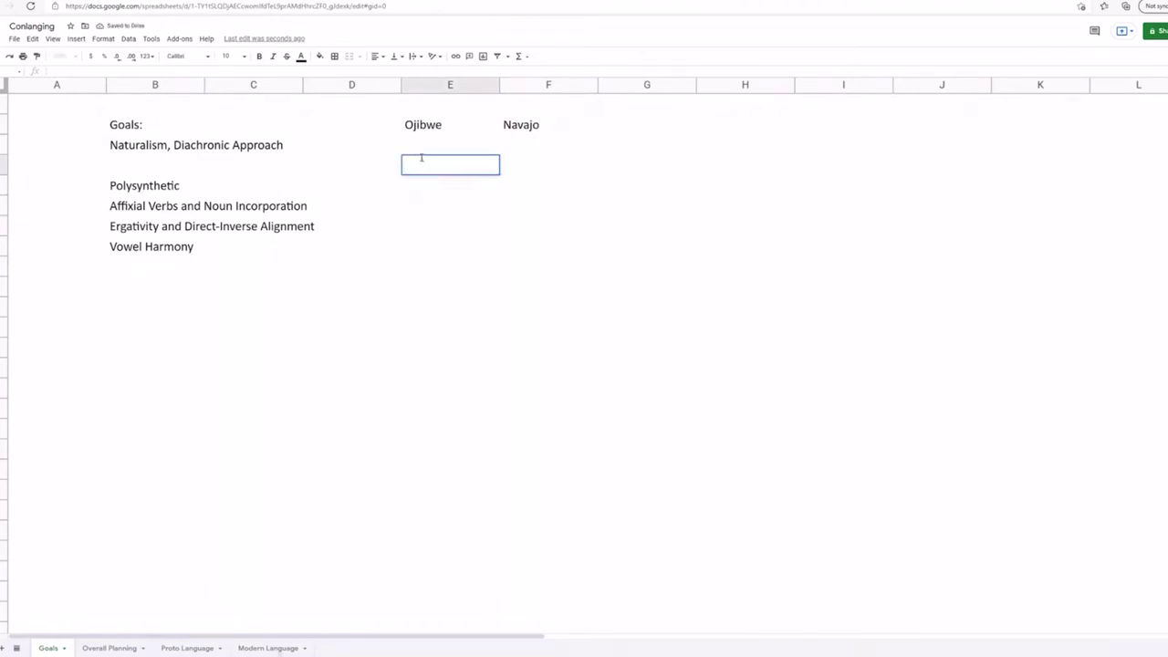
type("2")
left_click(425, 189)
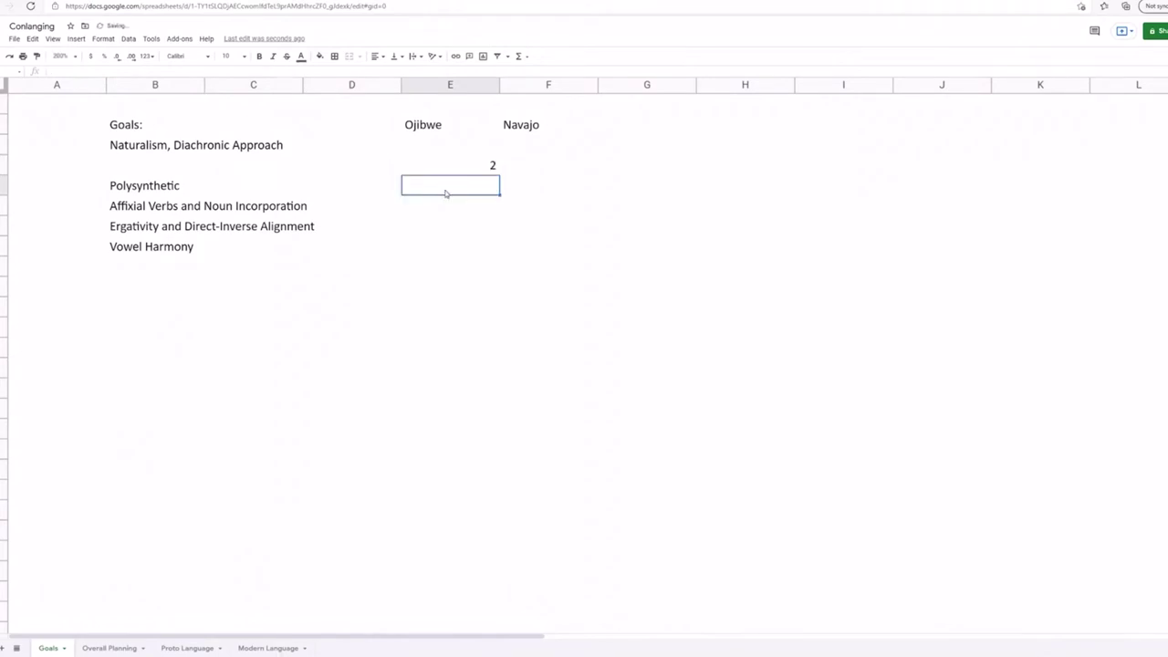
type("1")
left_click(445, 213)
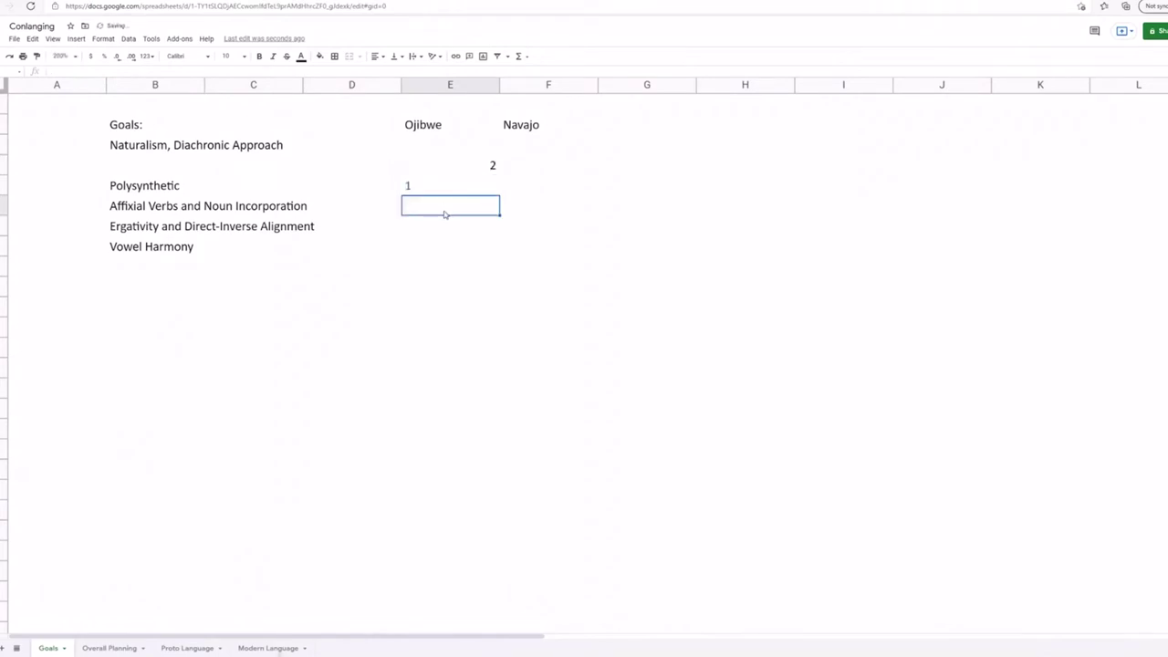
type("3")
key("Return")
Step: Re-enter "2" and "1" in their cells in column E above "3"
left_click(447, 173)
type("2")
left_click(455, 234)
left_click(385, 188)
left_click(424, 192)
double_click(426, 188)
key("BackSpace")
type("1")
left_click(430, 243)
left_click(488, 208)
Step: Continue the list in column E below "3" with "3 obviate", "3 inanimate" and "impersonal" in separate cells
left_click(482, 225)
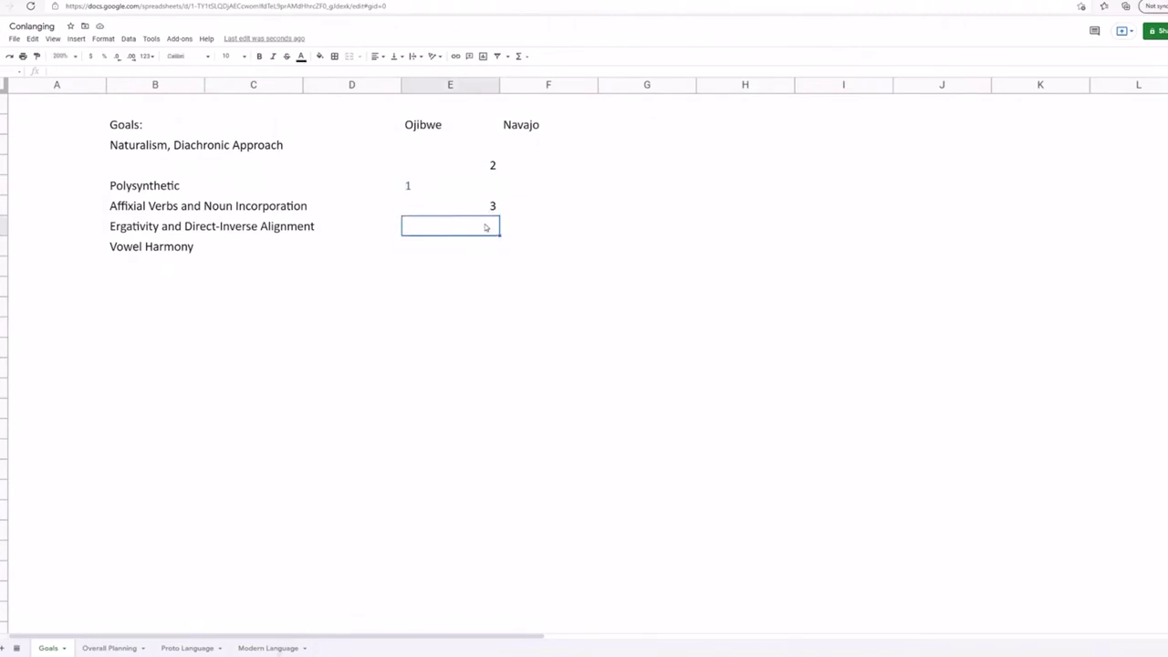
type("3 obviate")
left_click(456, 262)
left_click(449, 253)
type("3 inanimate")
left_click(456, 271)
type("imper")
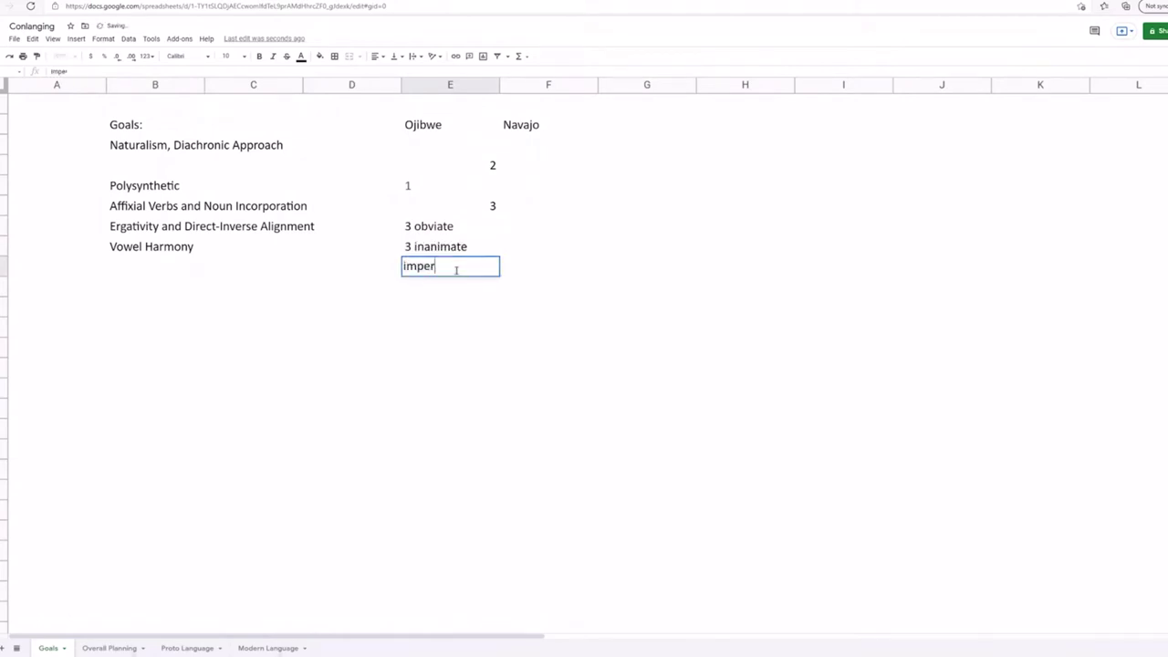
type("sonal")
left_click(540, 260)
Step: Examine the order of the Ojibwe person hierarchy in column E, from "2" down to "impersonal"
left_click(542, 189)
left_click(493, 166)
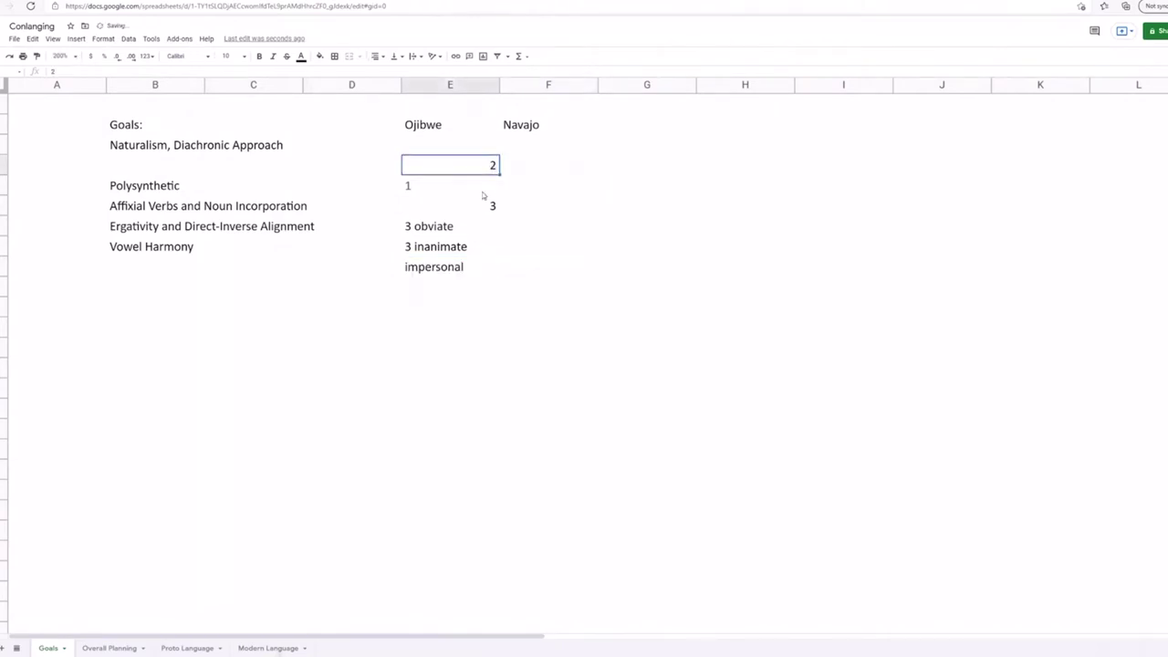
left_click(612, 180)
left_click(476, 166)
key("Down")
key("Down")
key("Down")
key("Down")
key("Down")
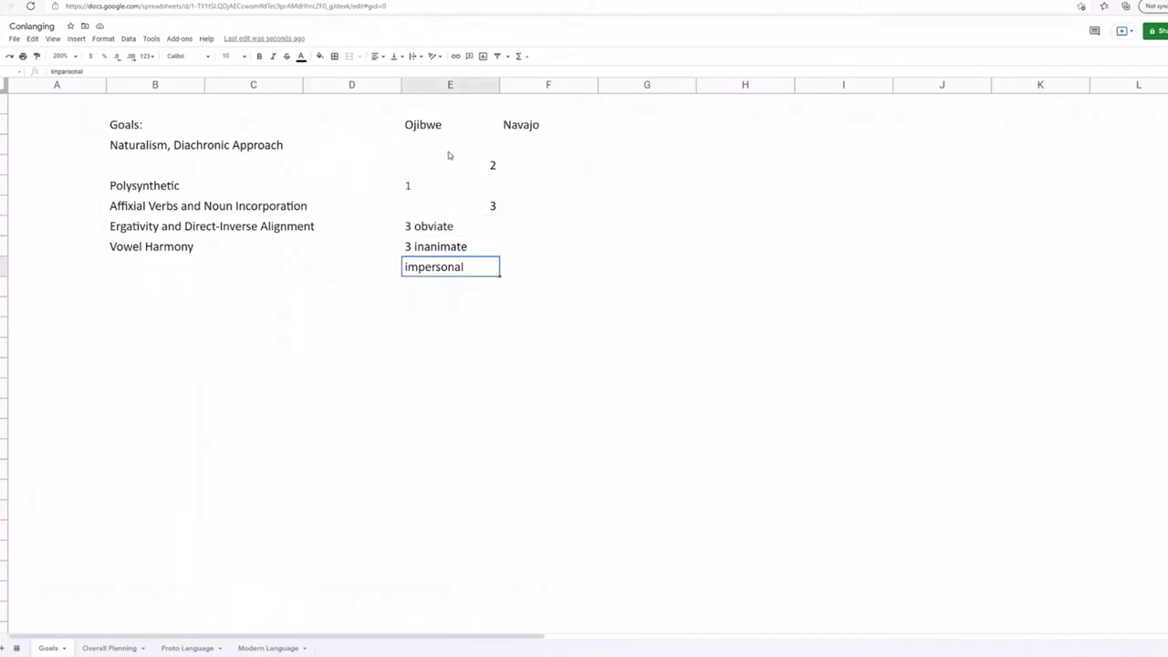
left_click(449, 159)
left_click(452, 207)
key("shift+Up")
left_click(461, 164)
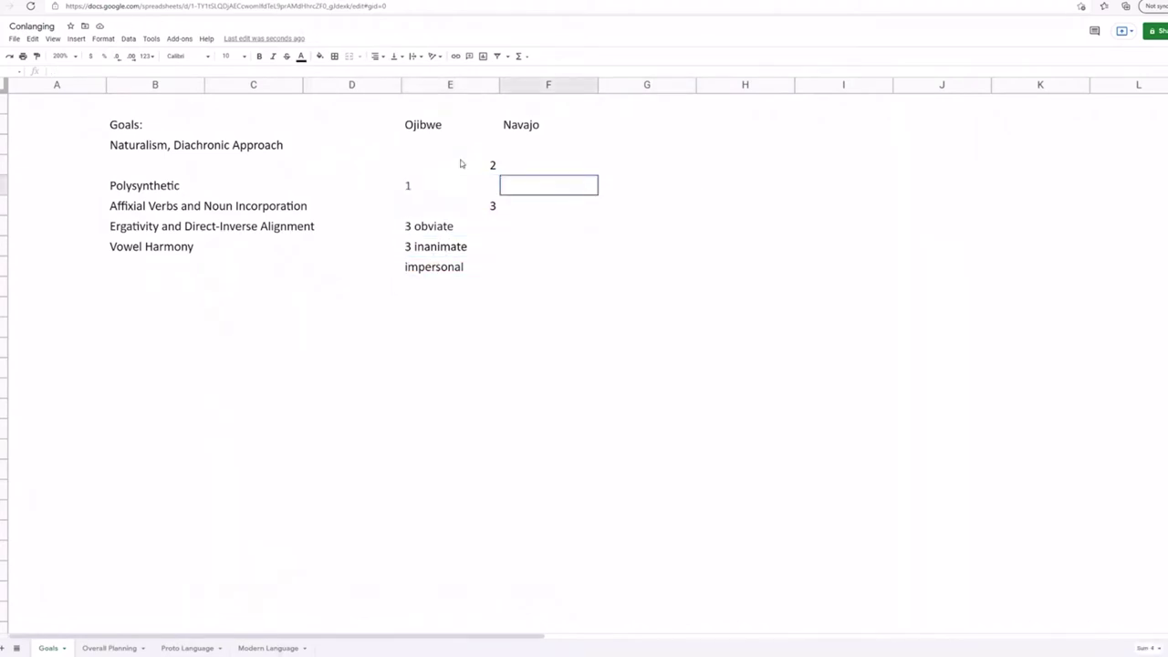
left_click(455, 191)
left_click(447, 164)
left_click(436, 188)
left_click(431, 208)
left_click(434, 235)
left_click(442, 254)
left_click(448, 267)
Step: Enter "You hit me" in column G on the row of "2", and "I hit you" in the cell below
left_click(616, 193)
double_click(629, 168)
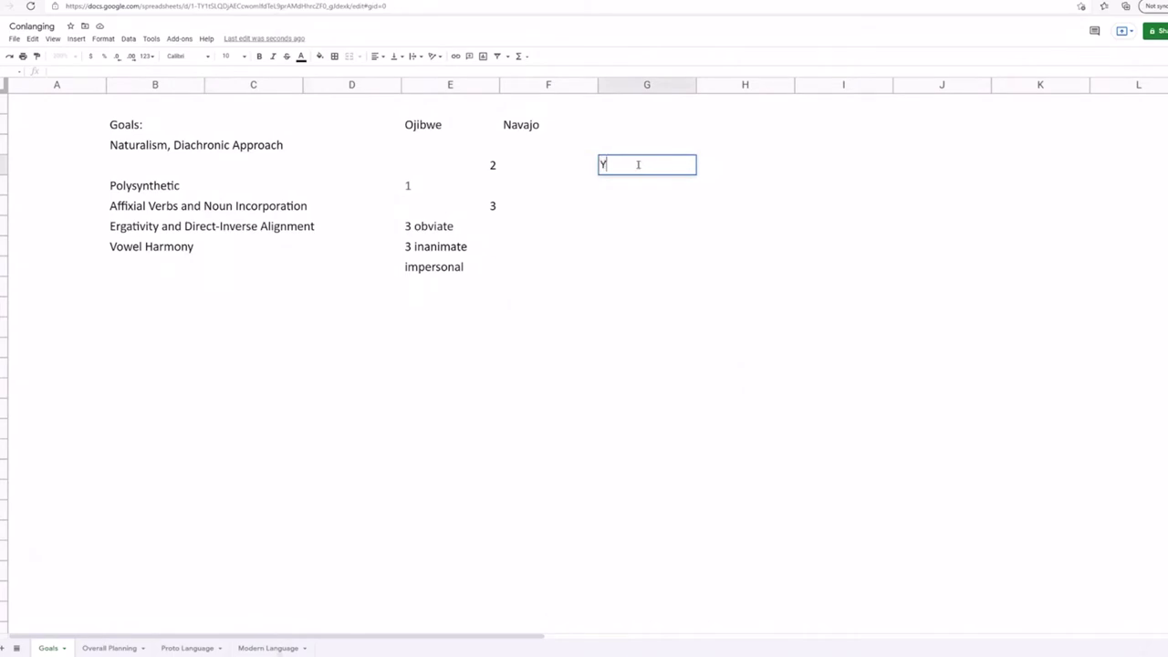
type("You hit me")
left_click(657, 190)
double_click(657, 188)
type("I hit you")
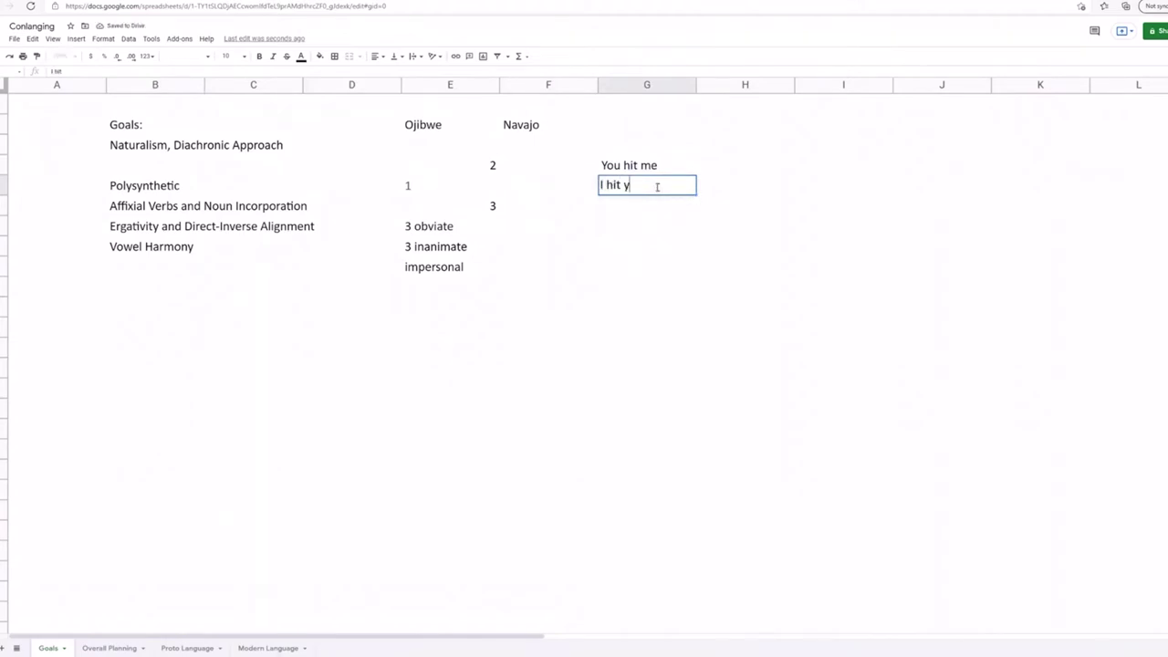
Step: Enter "You were hit by me" in column G, directly below "I hit you"
left_click(640, 207)
double_click(640, 207)
type("You w")
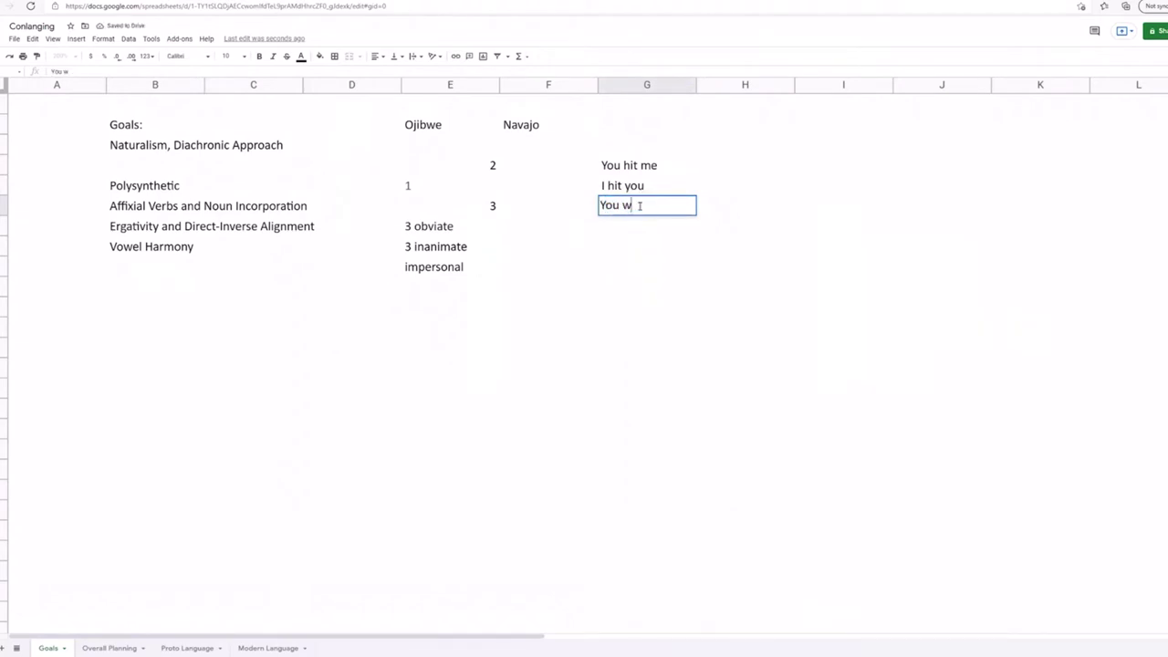
type("ere hit by me")
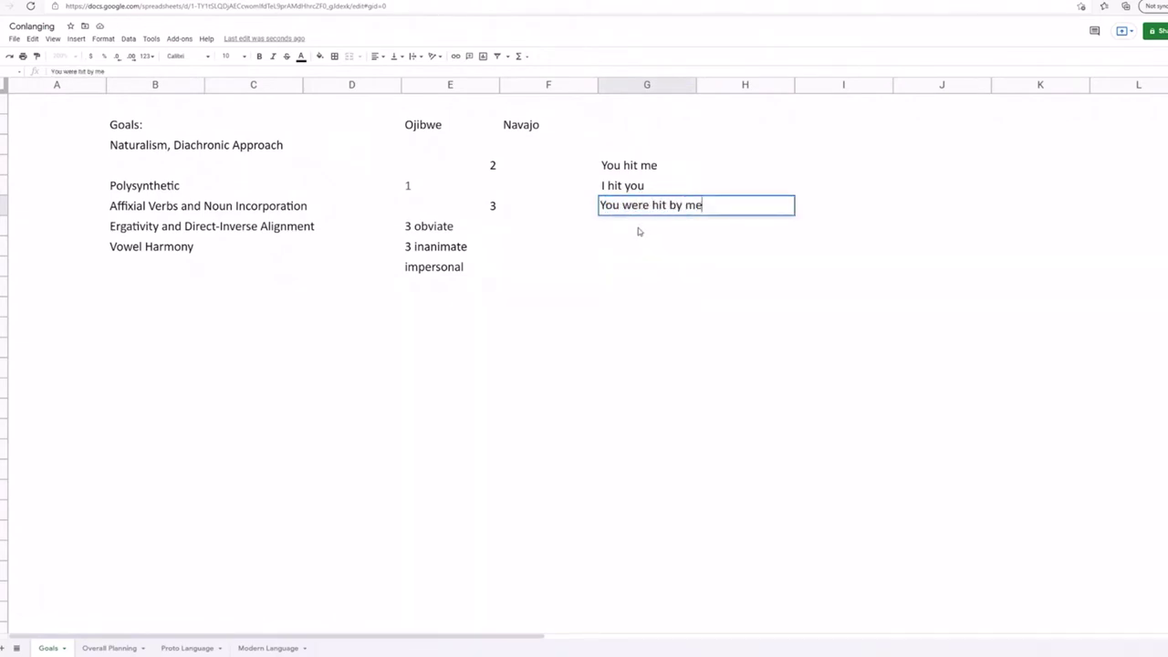
key("Return")
left_click(582, 225)
left_click(634, 174)
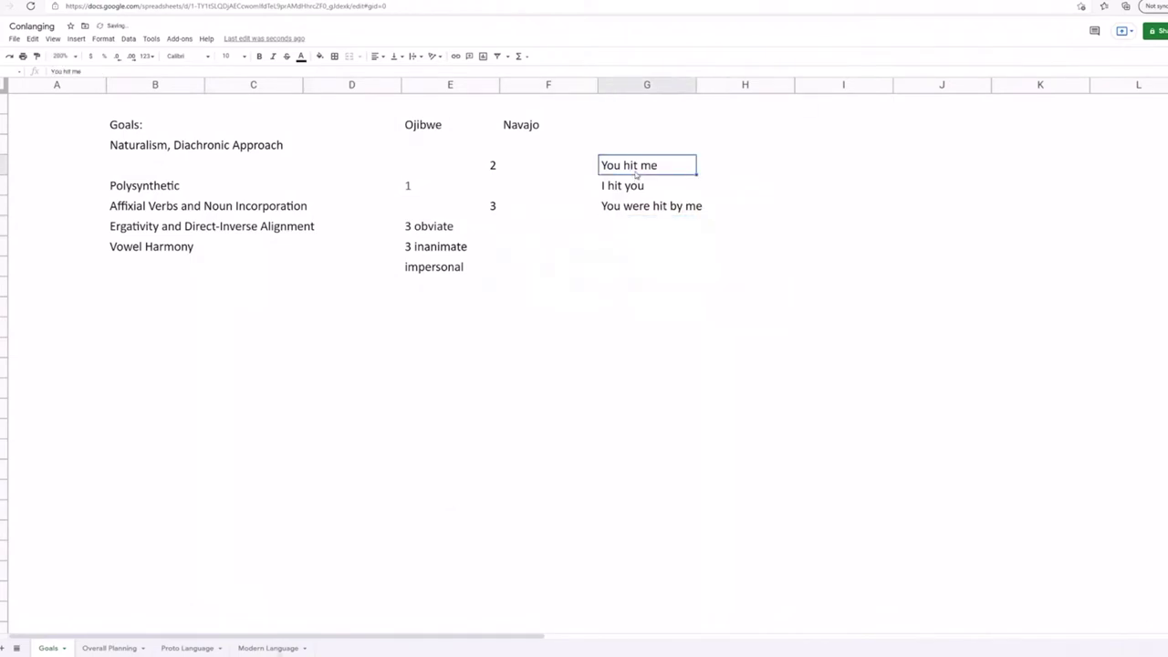
Step: Examine the three example sentences in column G, especially the agent phrase "by me" in the passive one
left_click(575, 228)
left_click_drag(522, 229, 639, 209)
left_click_drag(632, 148, 645, 218)
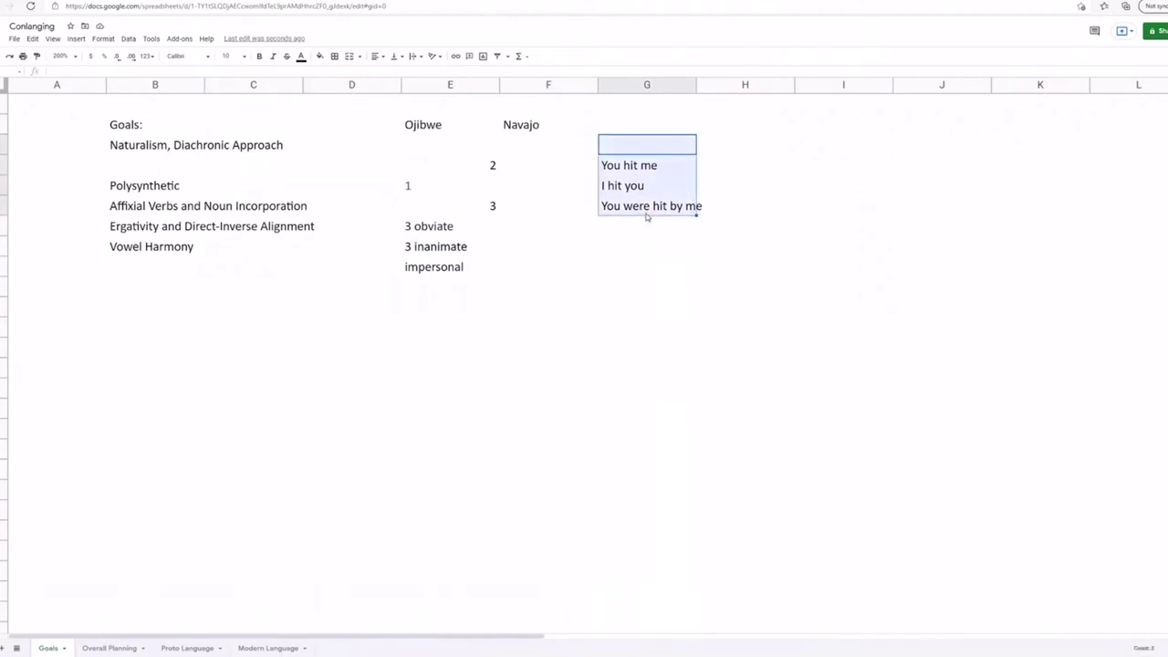
left_click(684, 226)
double_click(679, 206)
left_click_drag(702, 206, 679, 229)
left_click(678, 229)
left_click(697, 209)
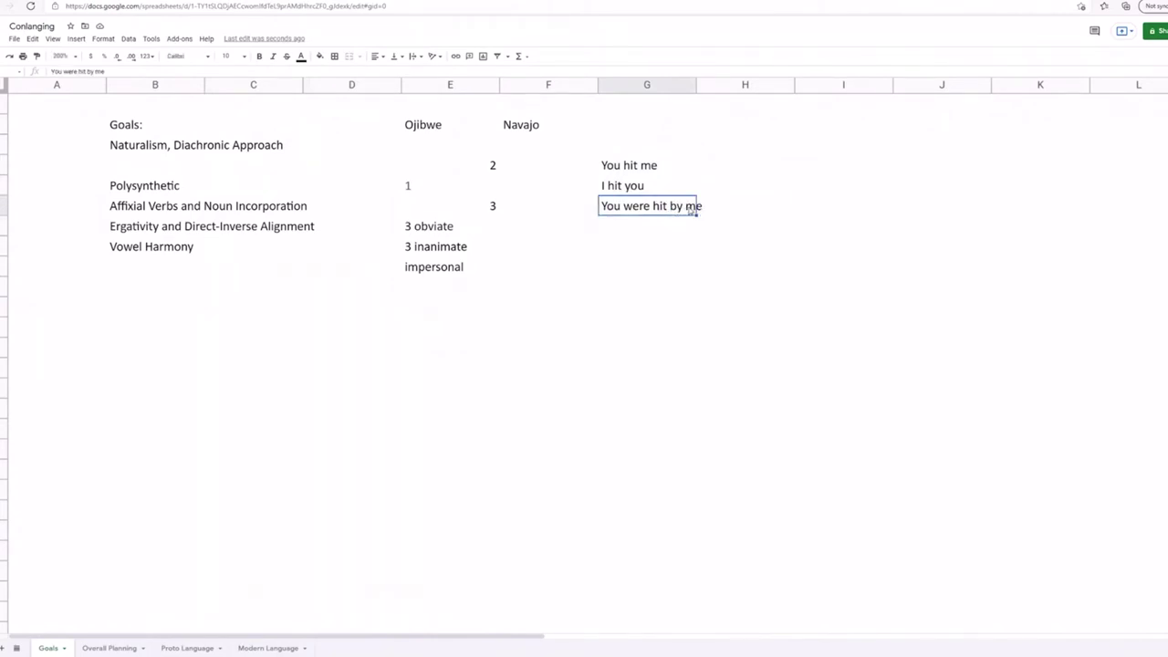
double_click(694, 208)
left_click_drag(699, 204, 671, 205)
left_click(650, 233)
Step: Clear the three example sentences from column G
left_click(650, 213)
key("Delete")
key("Up")
key("Delete")
key("Up")
key("Delete")
left_click(577, 171)
left_click(607, 239)
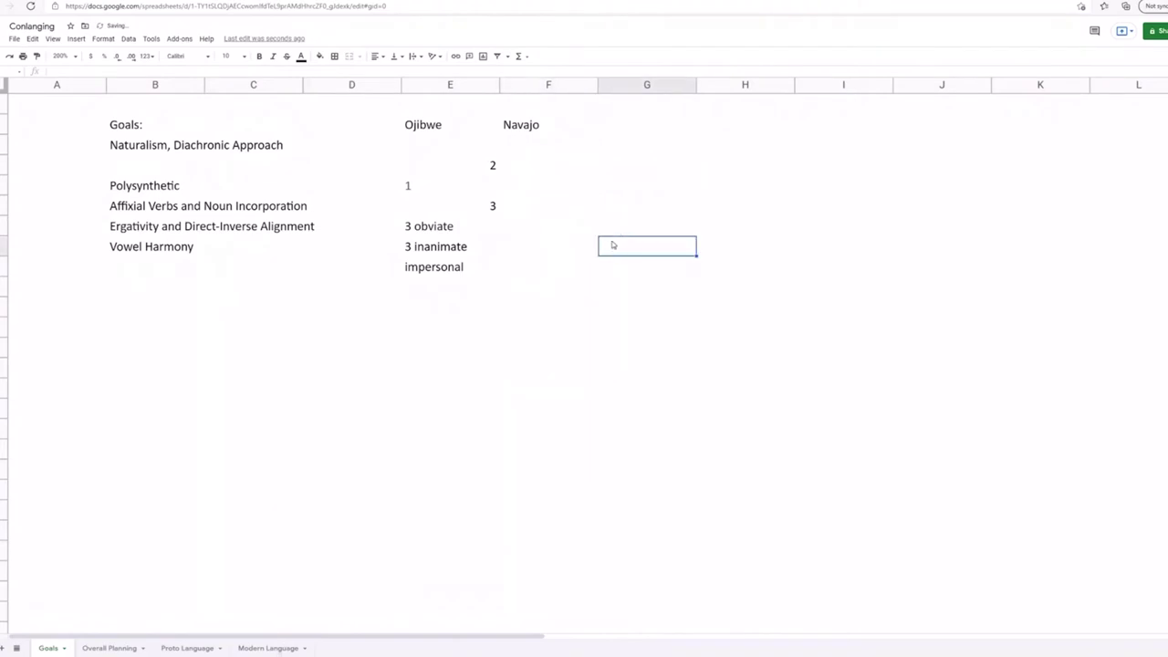
Step: Enter "You hit me" in column G on the row of "2"
key("Up")
key("Up")
key("Up")
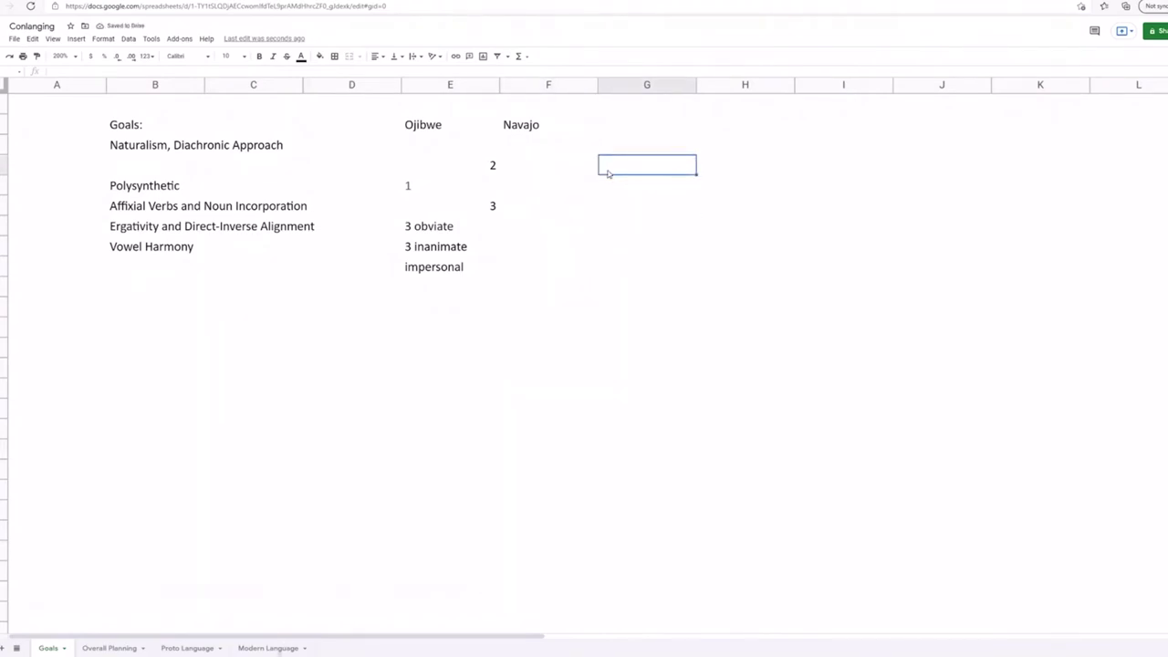
double_click(607, 172)
type("You hit me")
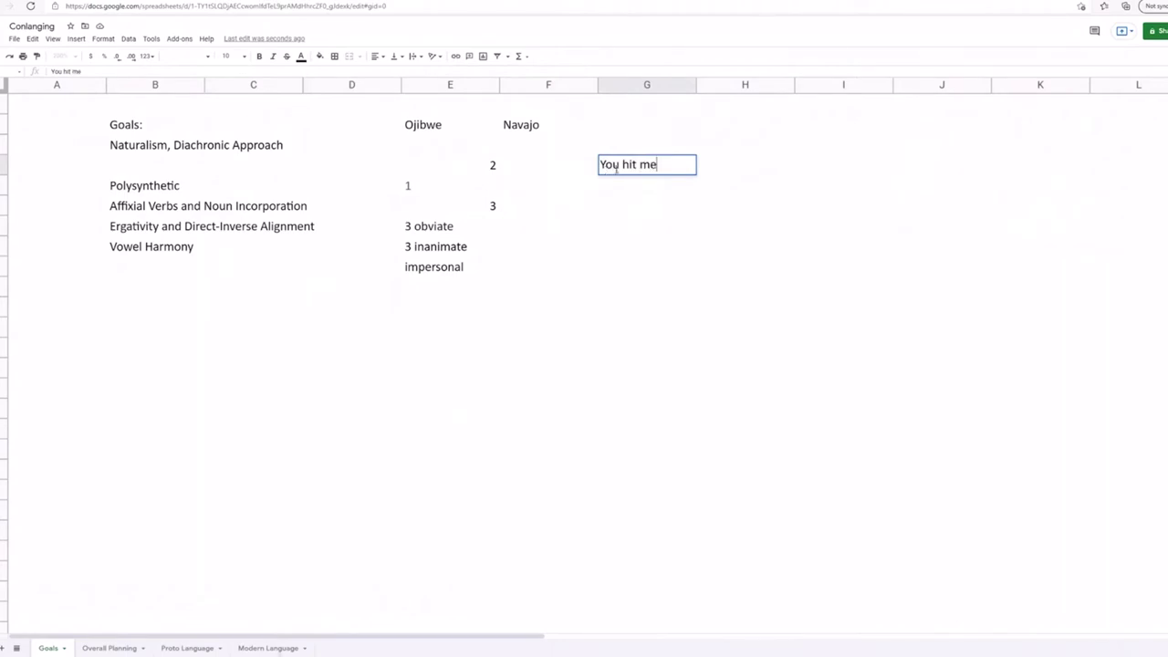
key("Return")
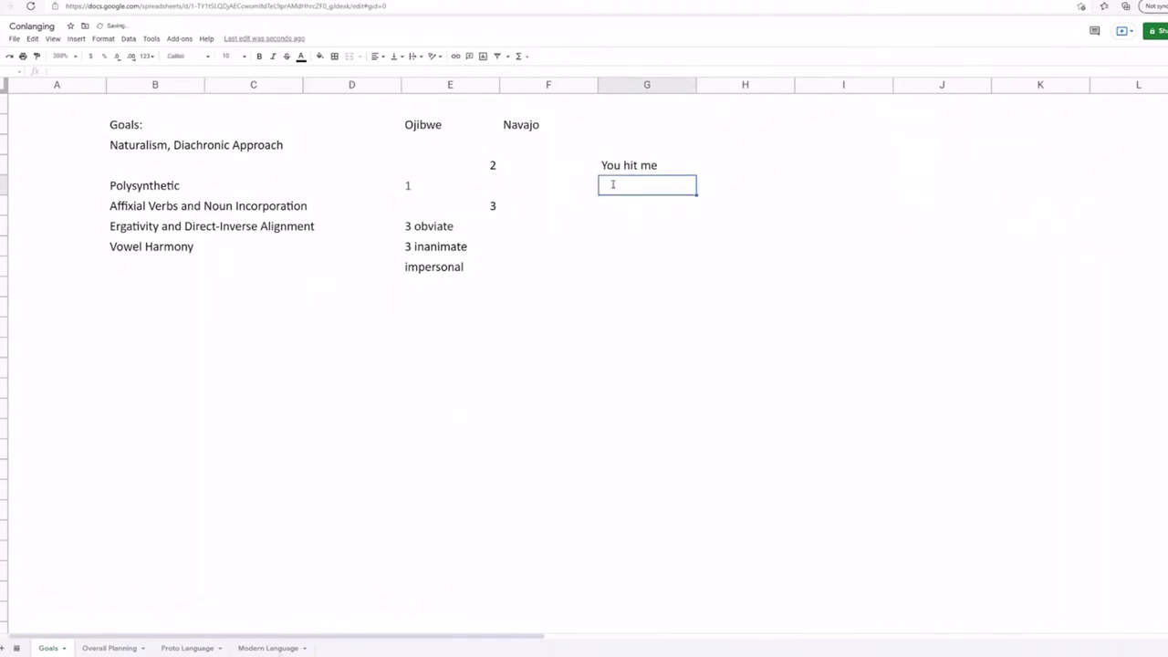
Step: Enter the inverse-marked version "You hit-INV me" in the cell below "You hit me"
type("You hit me")
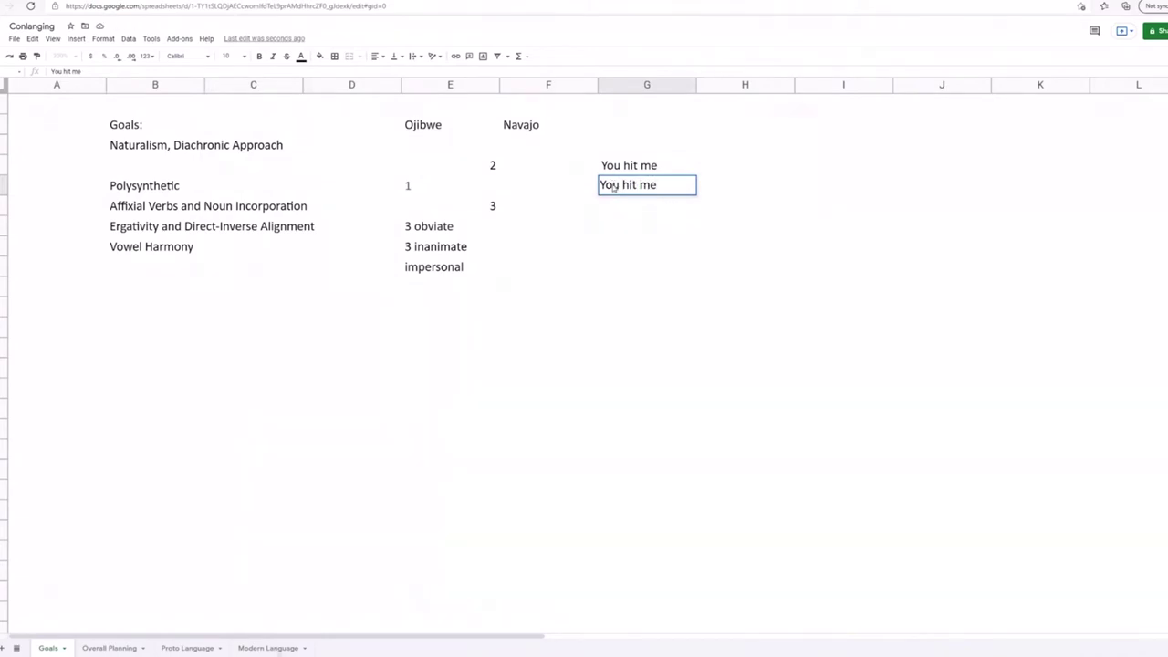
key("Left")
key("Left")
left_click(636, 187)
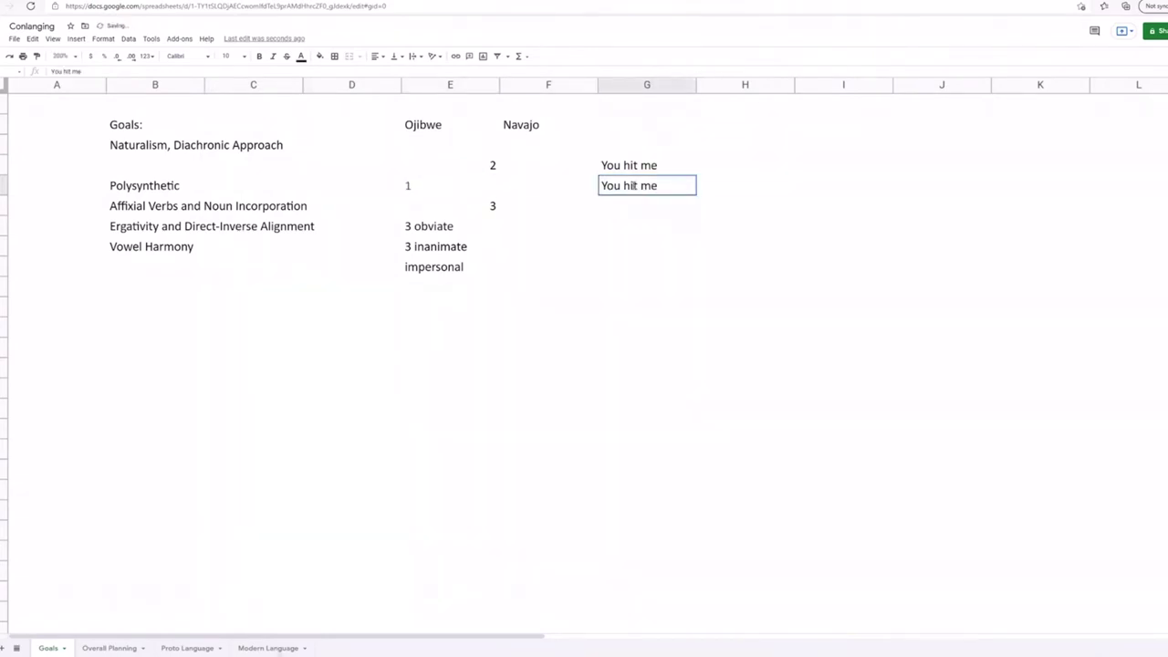
double_click(633, 186)
type("-INV")
left_click(631, 225)
left_click(632, 208)
left_click(677, 186)
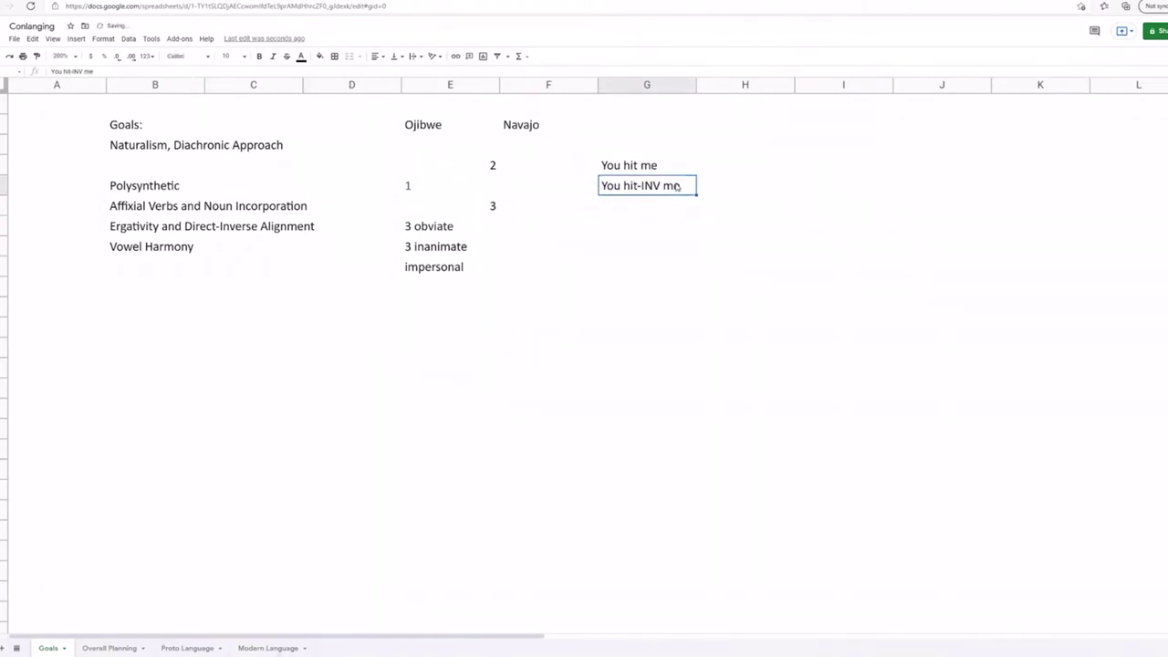
Step: Delete the direct and inverse example sentences from column G
left_click(634, 206)
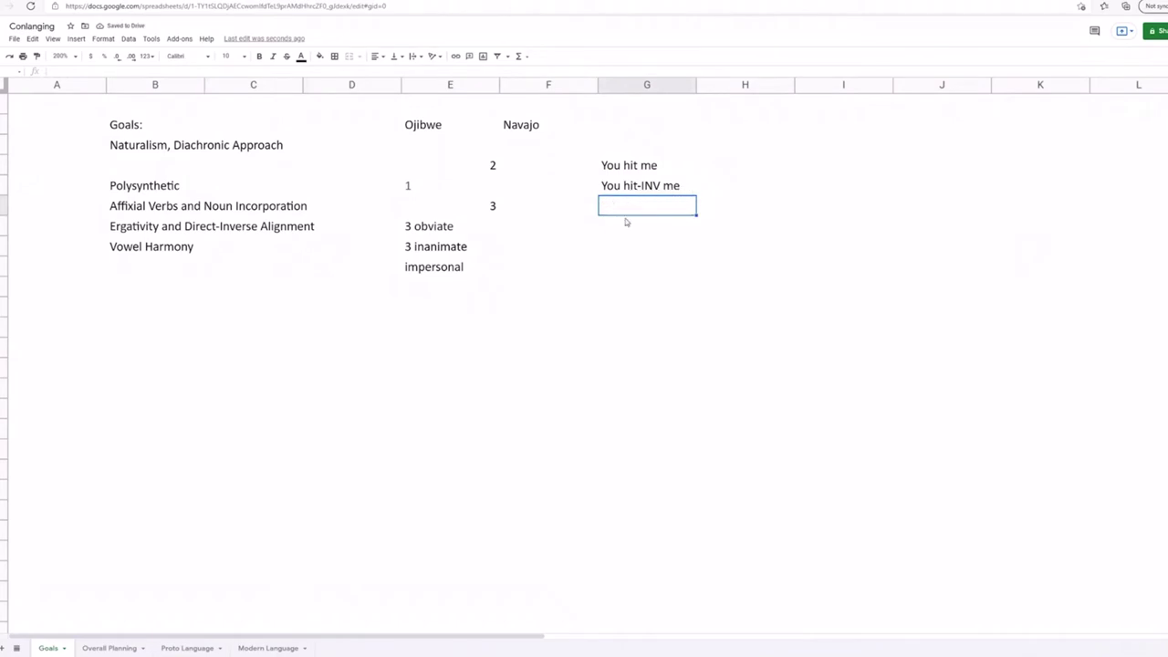
left_click_drag(626, 225, 626, 204)
left_click(606, 149)
left_click_drag(626, 158, 626, 190)
key("Delete")
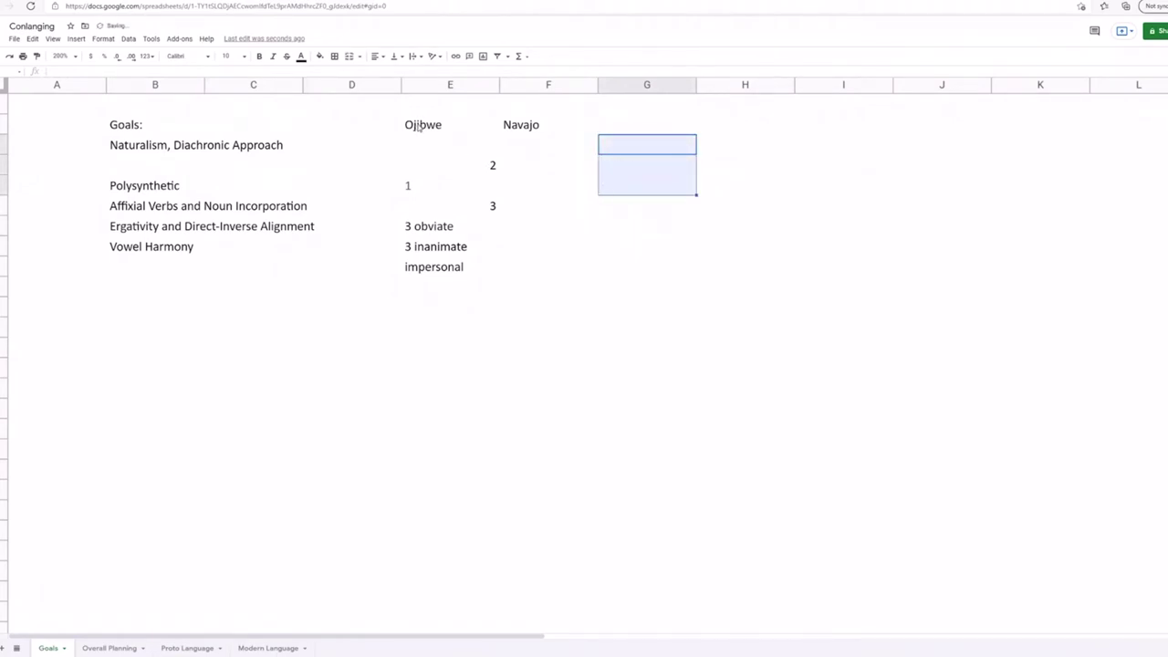
Step: Clear the Ojibwe and Navajo headings and person hierarchy from columns E and F
left_click_drag(419, 126, 521, 265)
key("Delete")
left_click(541, 287)
left_click(483, 149)
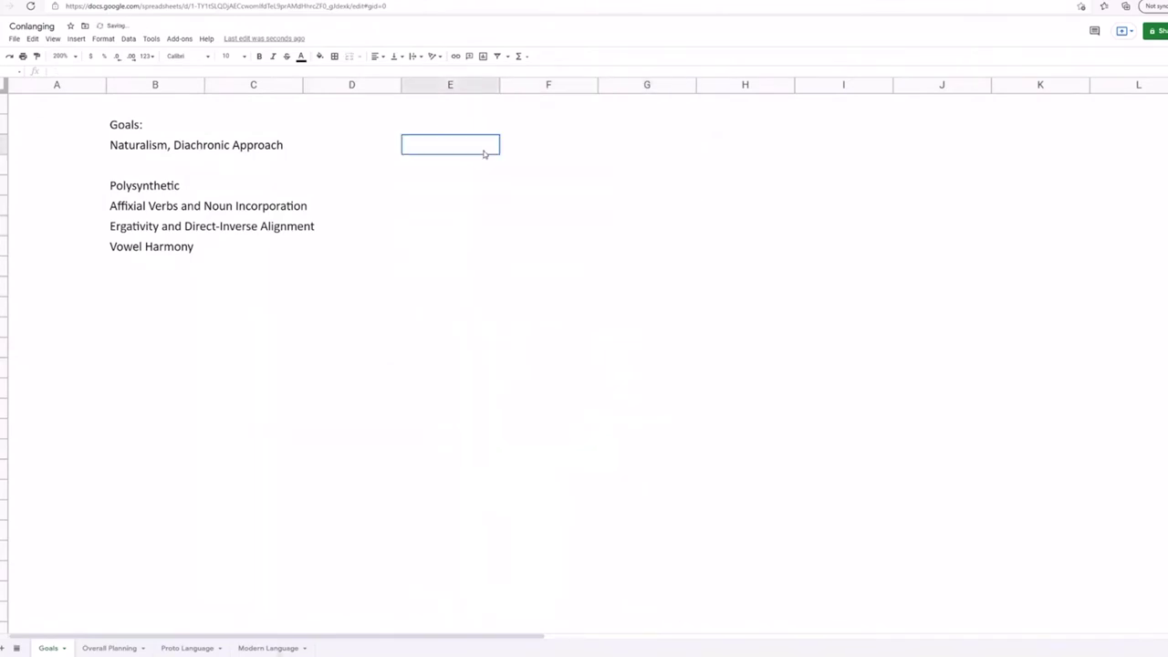
Step: Set the font of the entire Goals sheet to Calibri
left_click(435, 176)
left_click(437, 145)
double_click(431, 144)
left_click(5, 85)
left_click(178, 57)
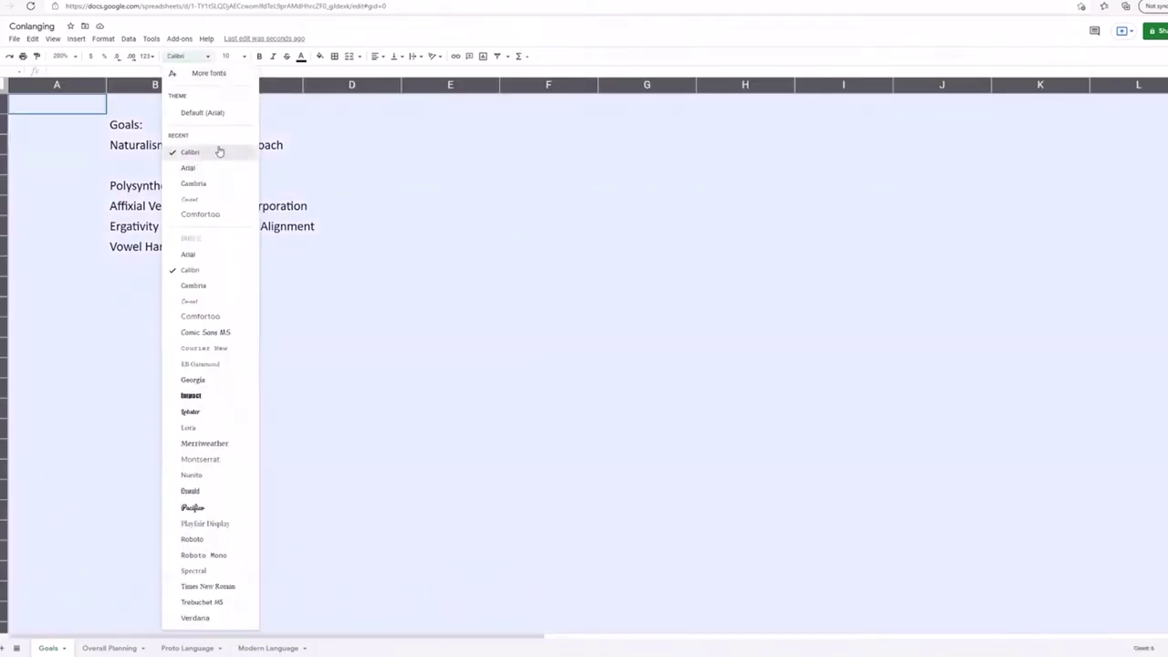
left_click(219, 152)
left_click(407, 164)
left_click(399, 143)
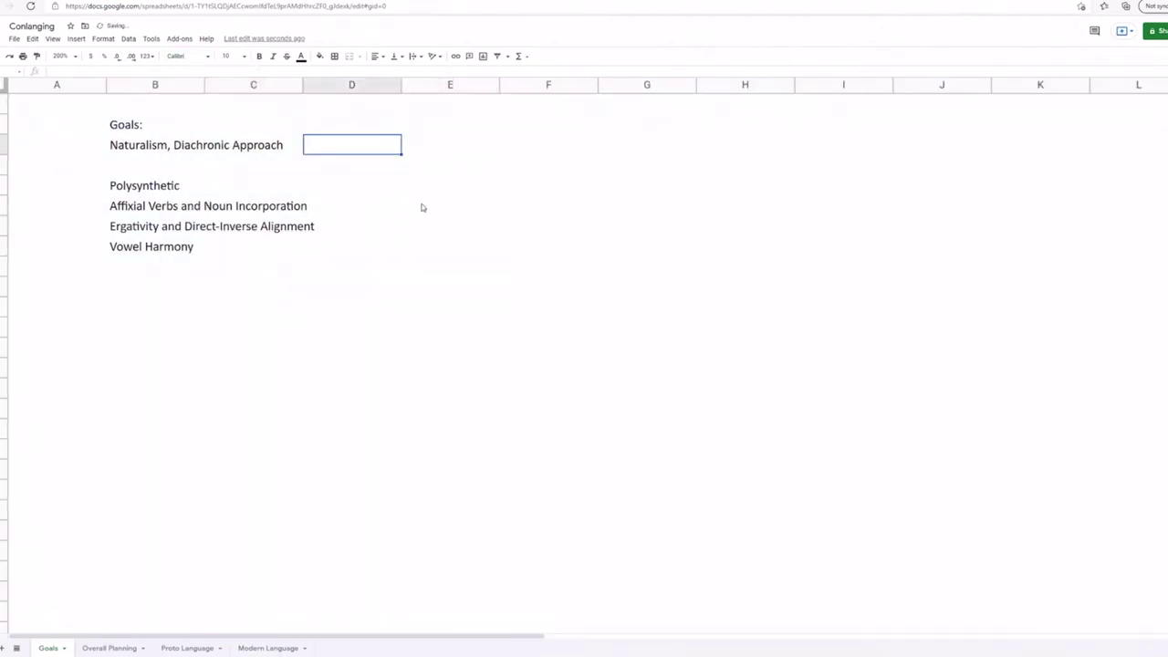
Step: Enter "Chukchi" in column E on the "Goals:" row, with "Direct-Inverse" and "Ergative" in the two cells below
double_click(456, 130)
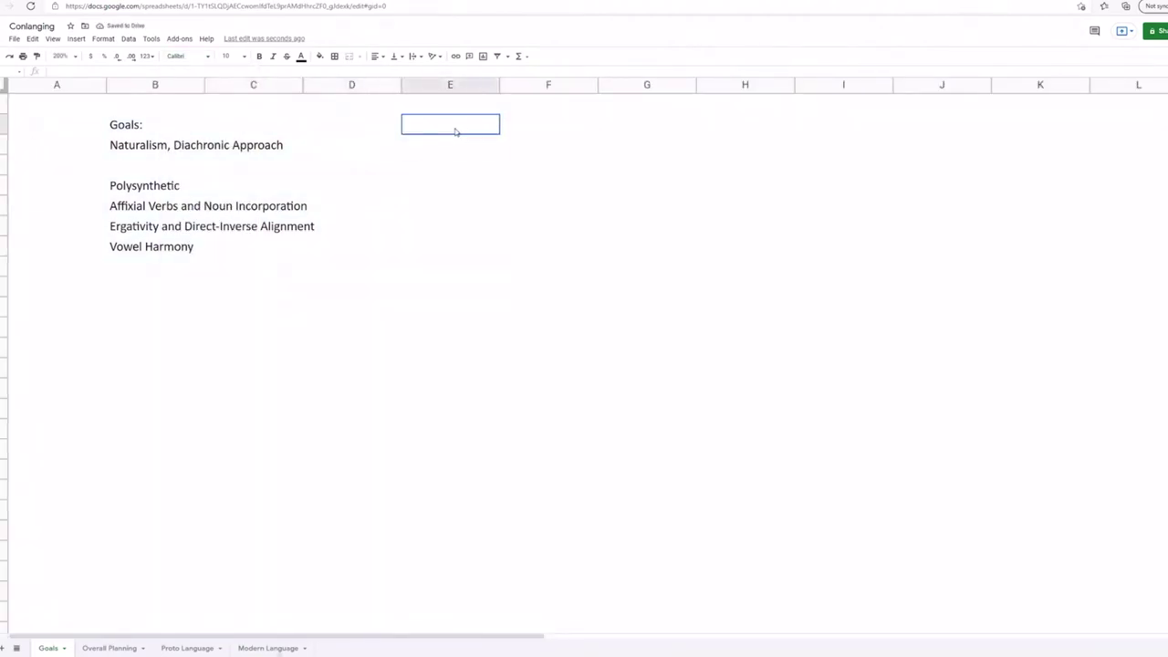
type("Chukchi")
double_click(442, 150)
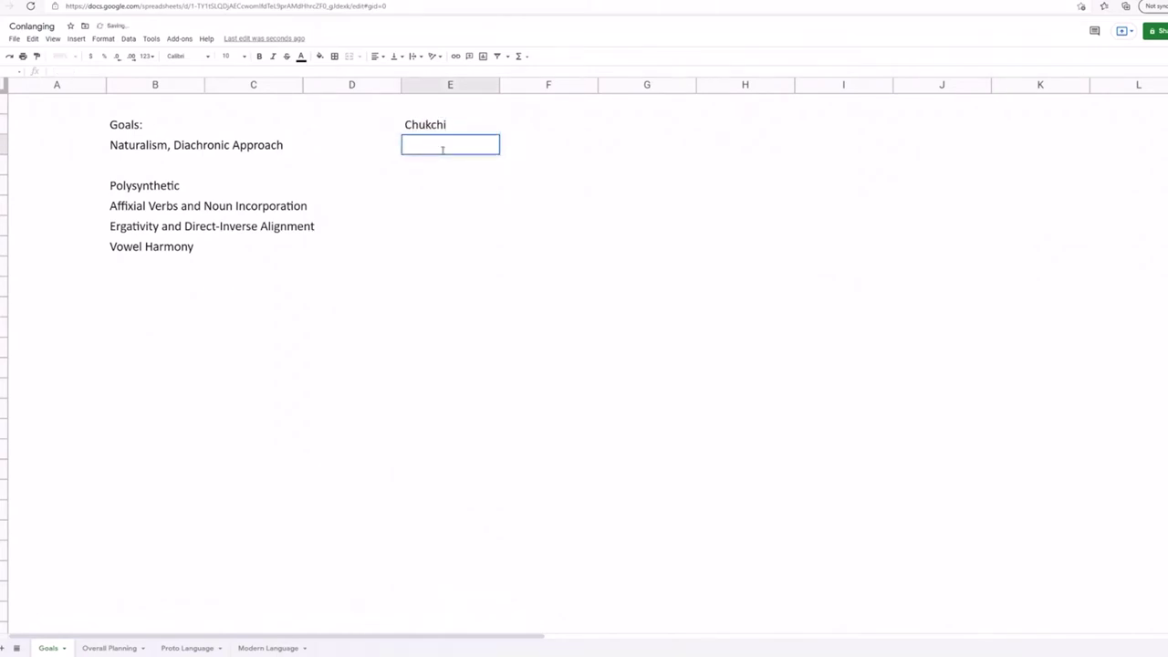
type("Direct-Inverse")
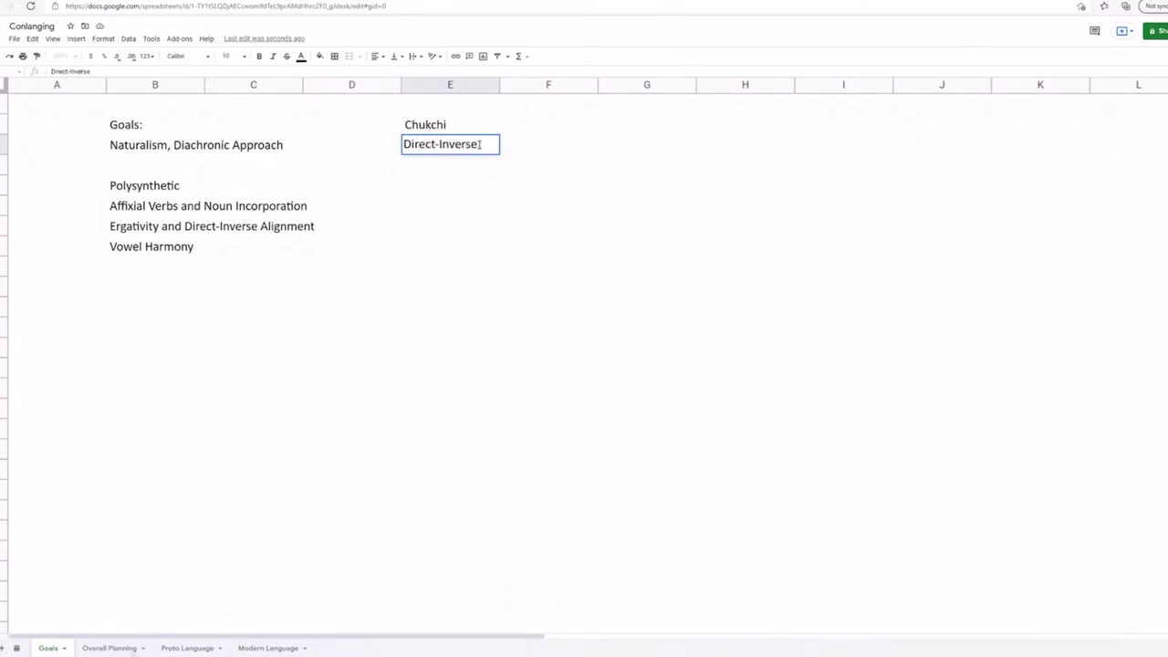
left_click(449, 172)
type("Ergative")
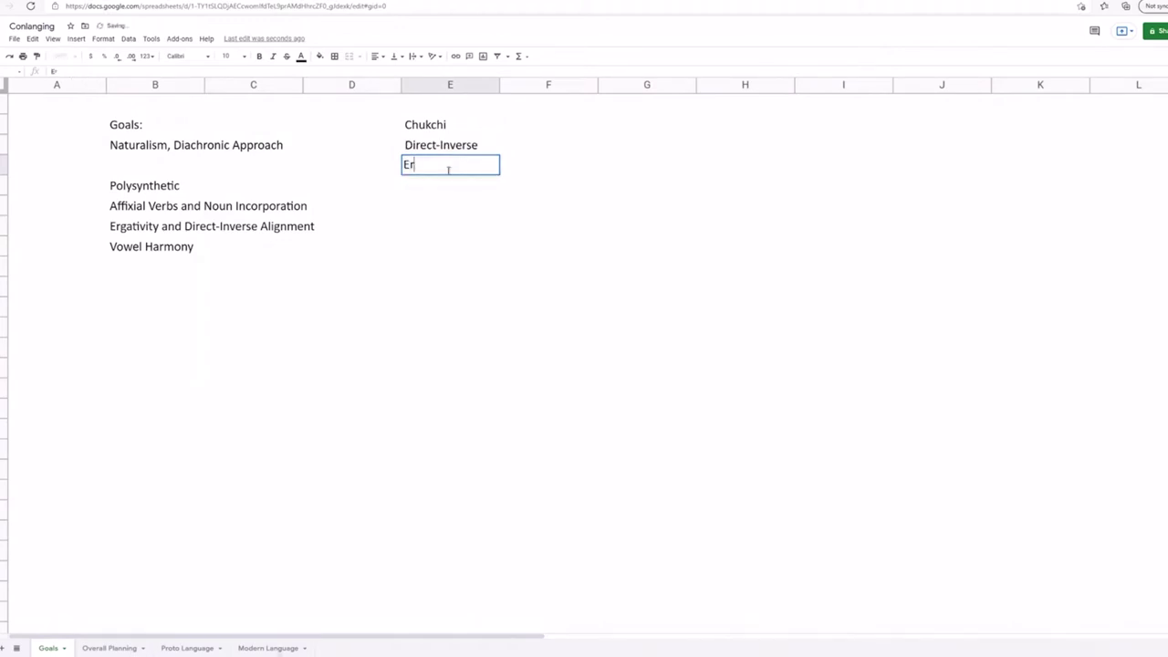
left_click(423, 210)
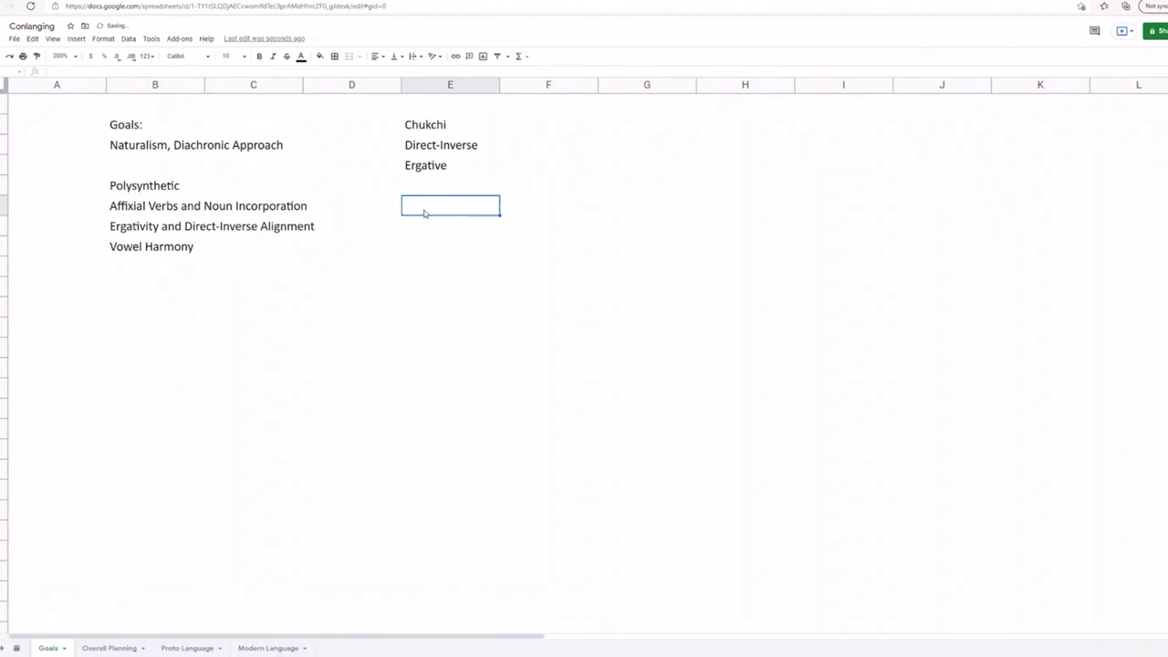
double_click(425, 208)
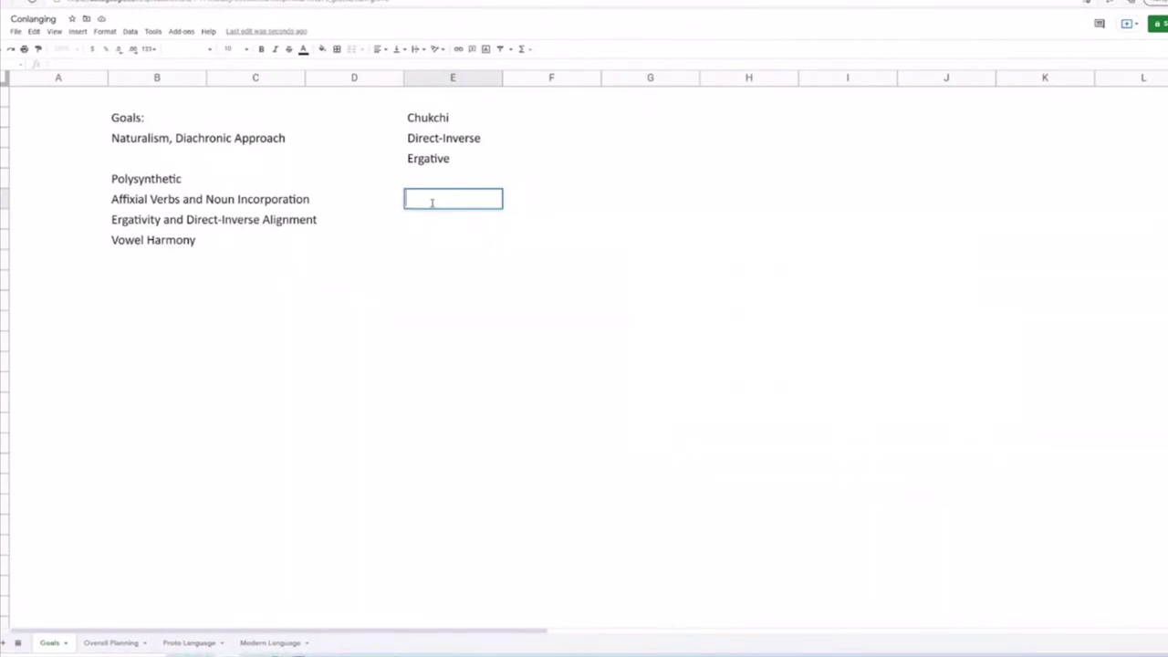
left_click(389, 256)
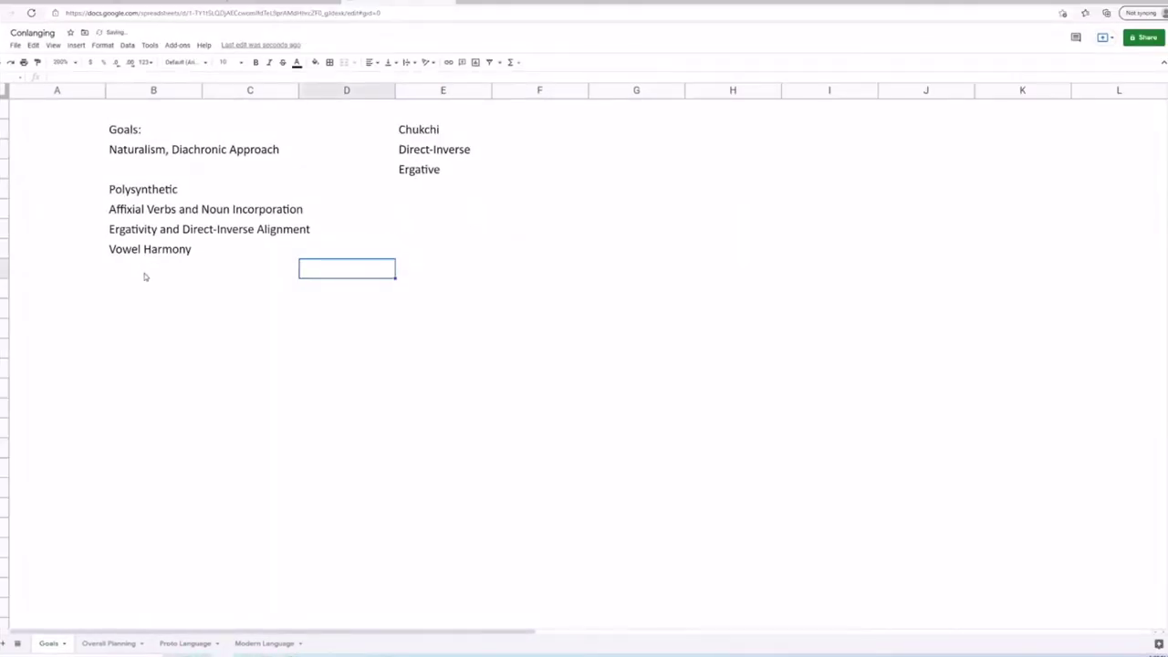
left_click(144, 274)
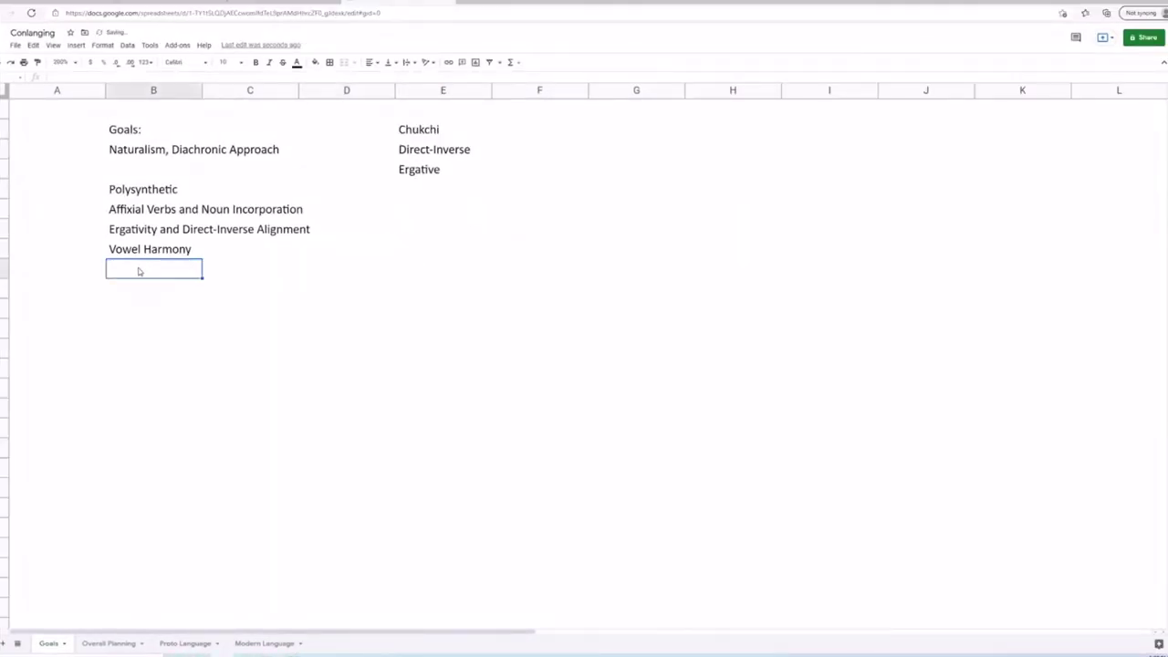
left_click(227, 272)
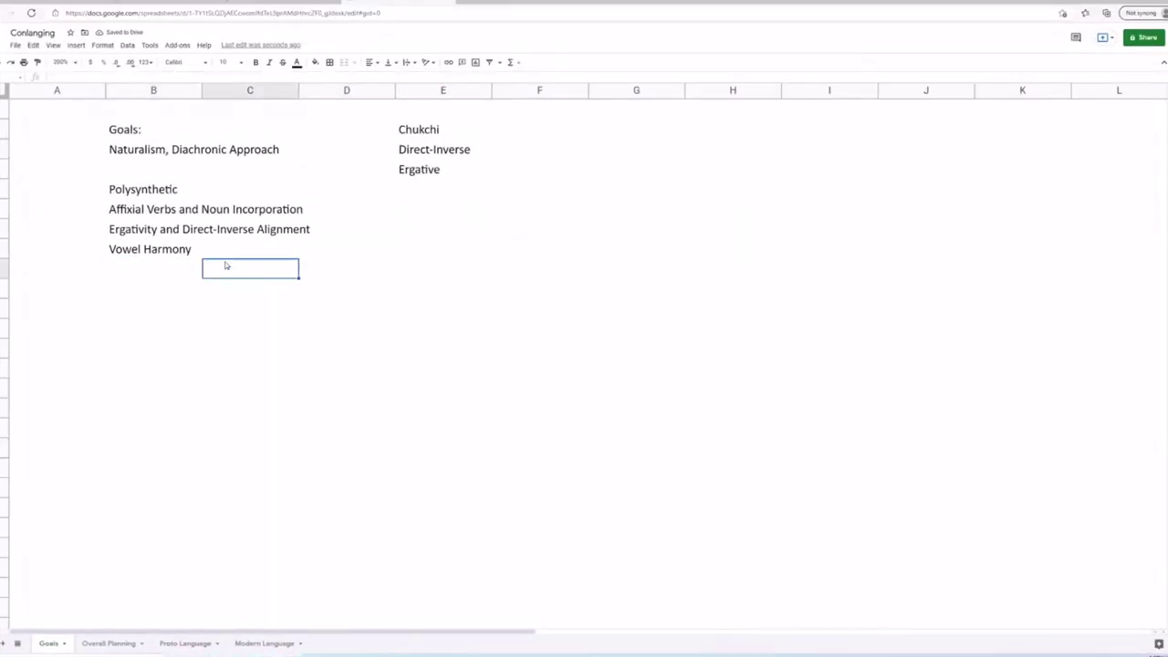
left_click(141, 231)
left_click(265, 230)
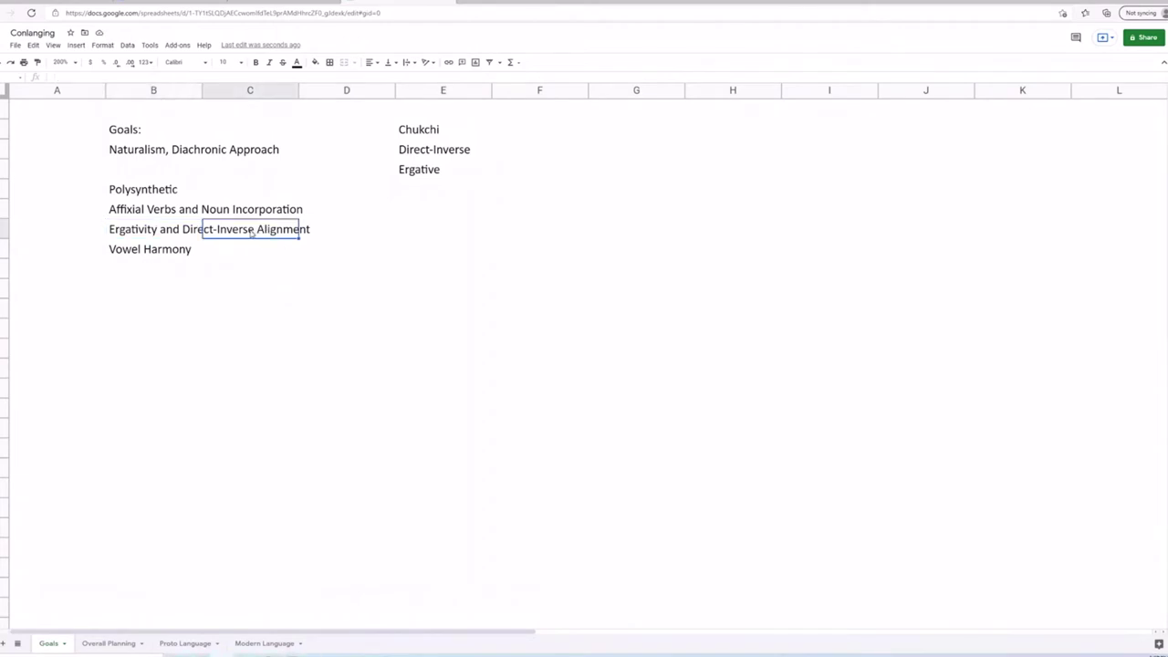
left_click(166, 234)
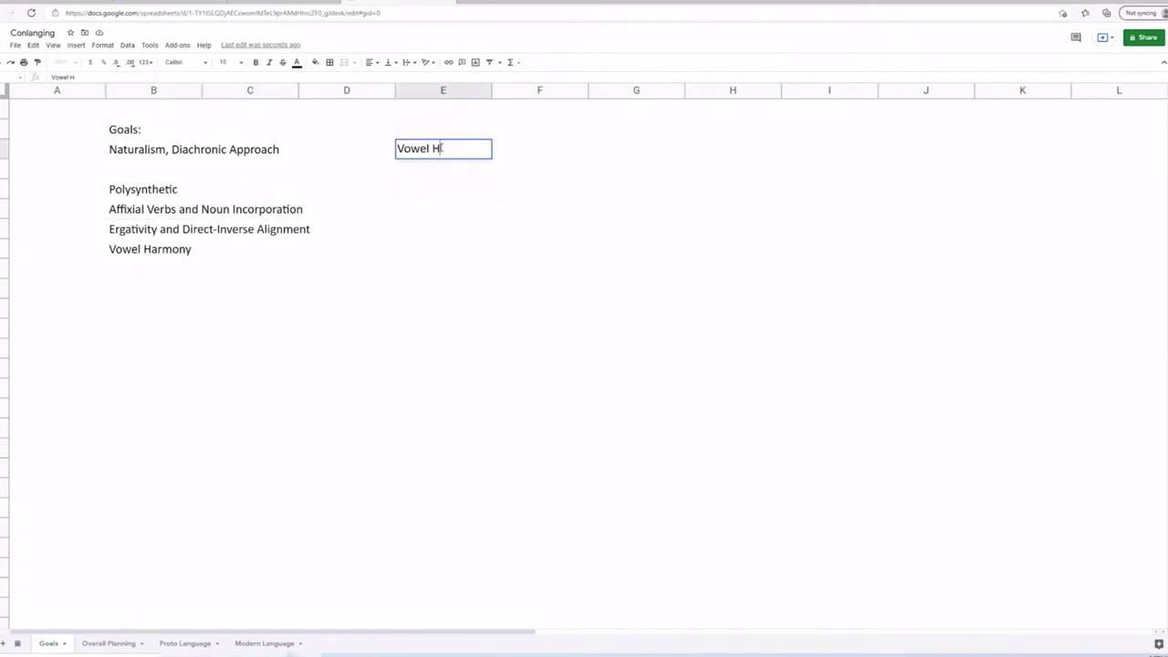
Step: Complete the column E heading as "Vowel Harmony" and enter "Front" in the cell below it
type("armony")
left_click(444, 172)
double_click(405, 176)
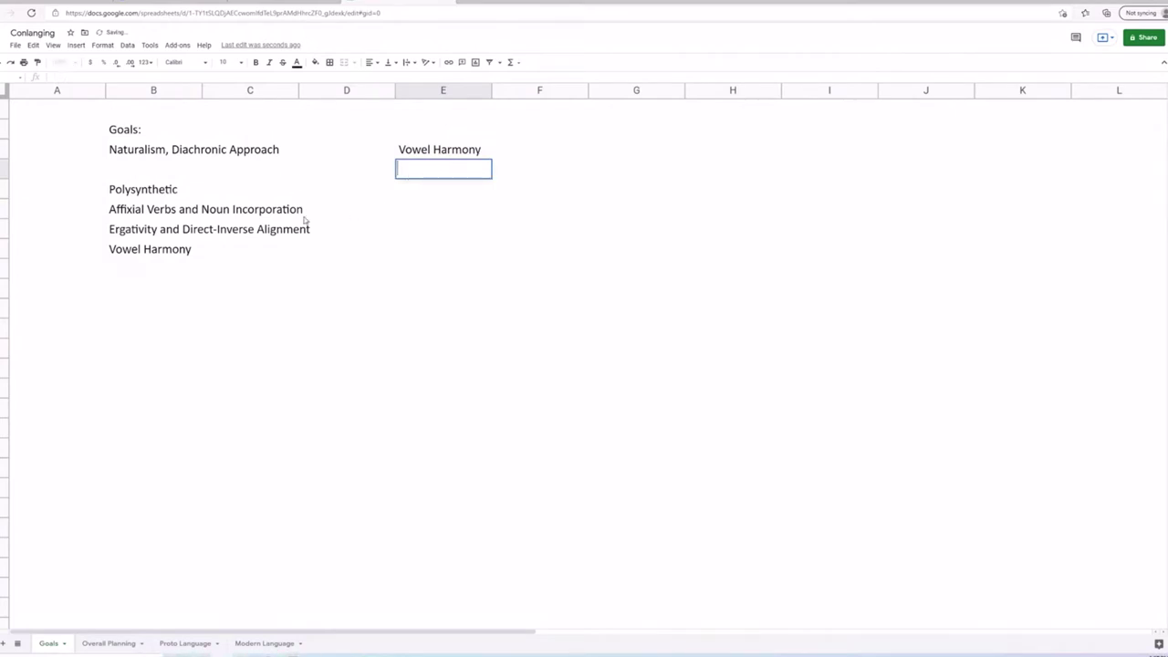
left_click(167, 252)
left_click(440, 173)
double_click(436, 176)
left_click(464, 207)
left_click(454, 173)
type("Front")
left_click(432, 191)
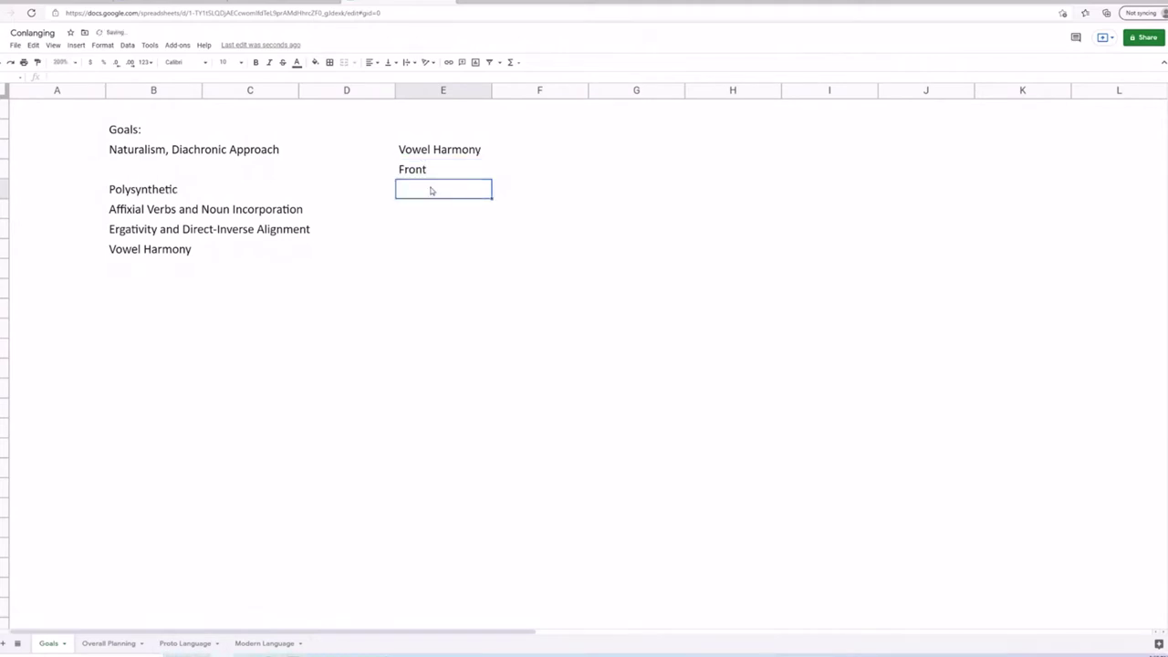
Step: Add "High" and "Round" in the two cells below "Front" in column E
double_click(432, 190)
type("High")
left_click(433, 213)
double_click(433, 211)
type("Roub")
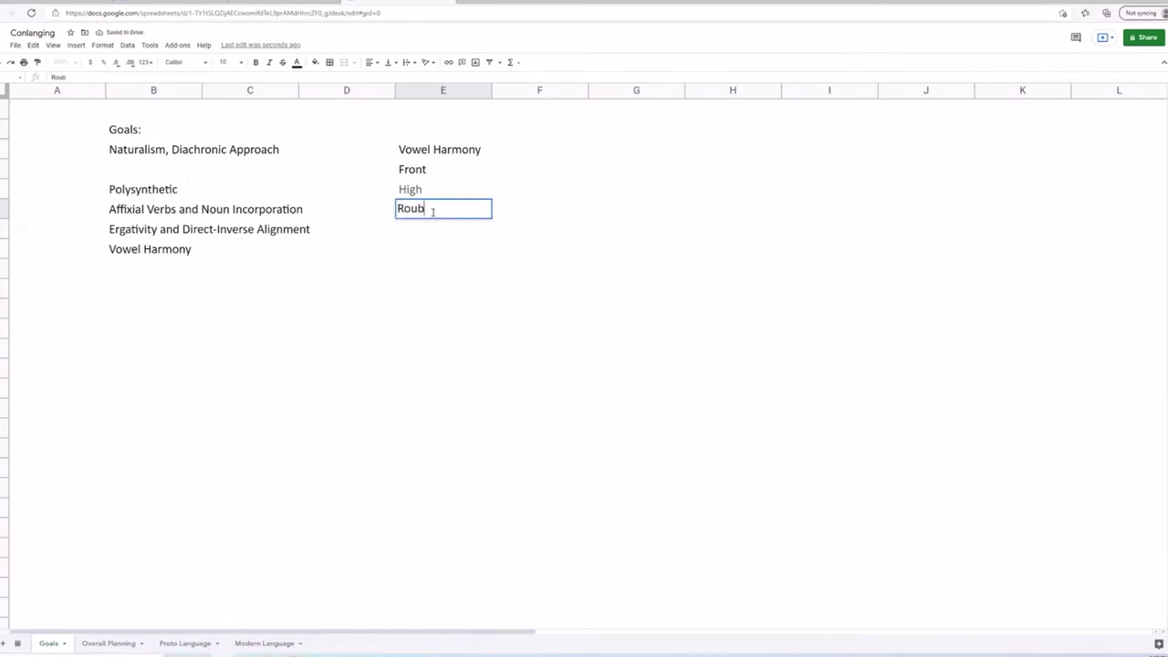
key("BackSpace")
type("nd")
left_click(426, 253)
Step: Review the vowel harmony types listed in column E, from "Front" to "Round"
key("Up")
left_click(532, 174)
left_click(411, 191)
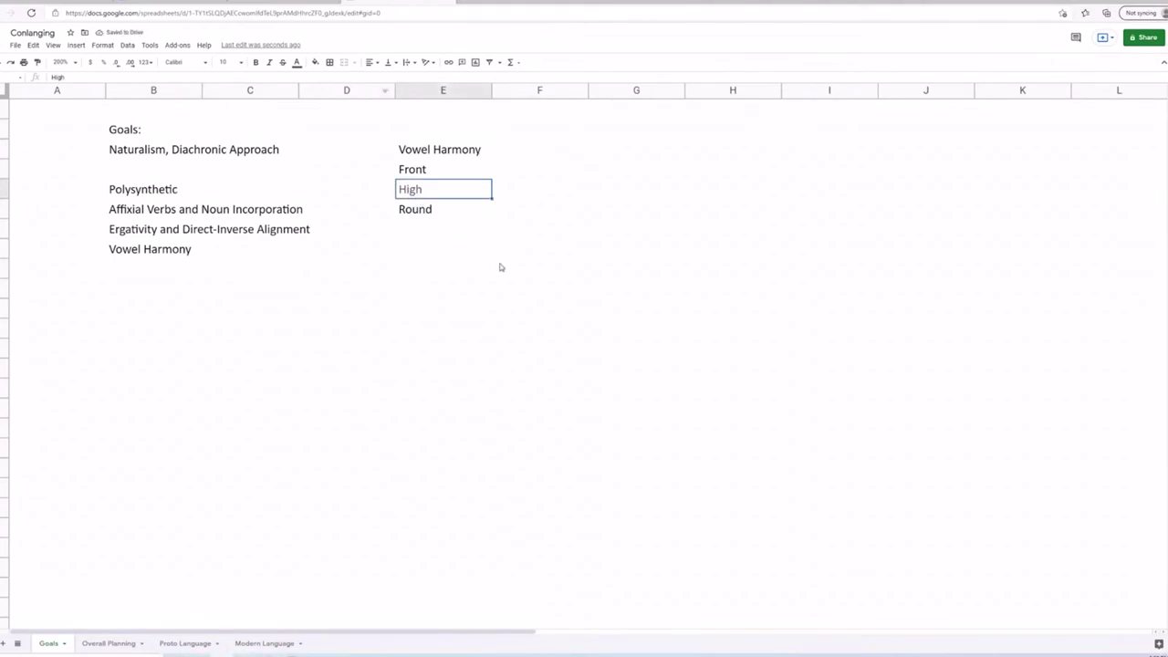
left_click(417, 215)
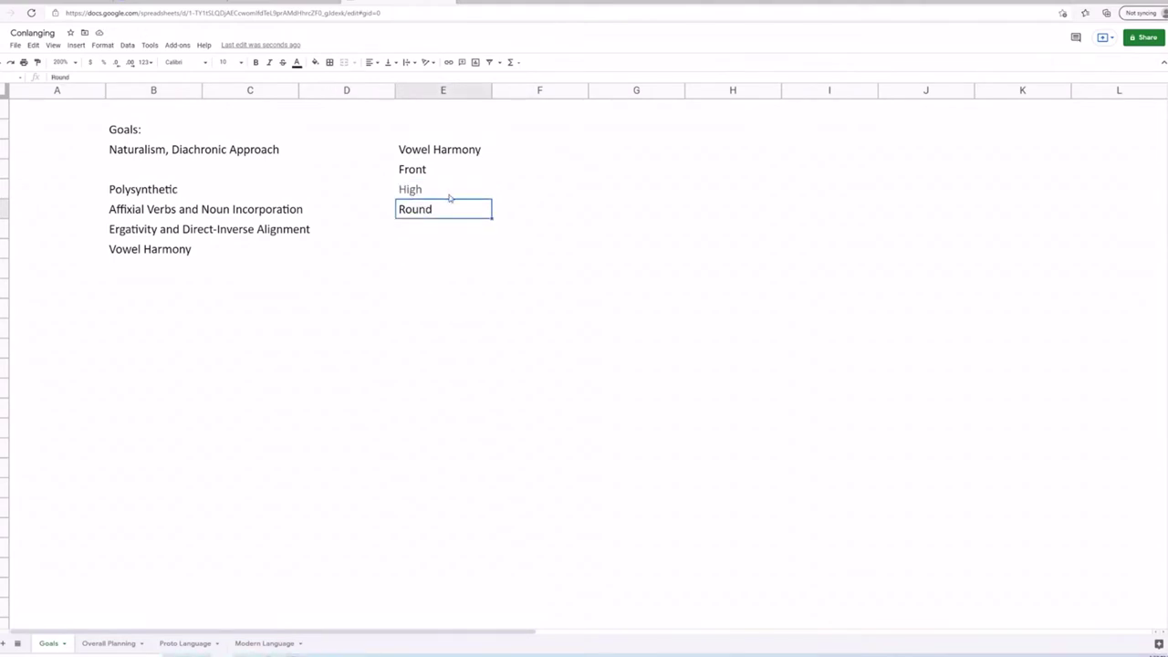
left_click(564, 189)
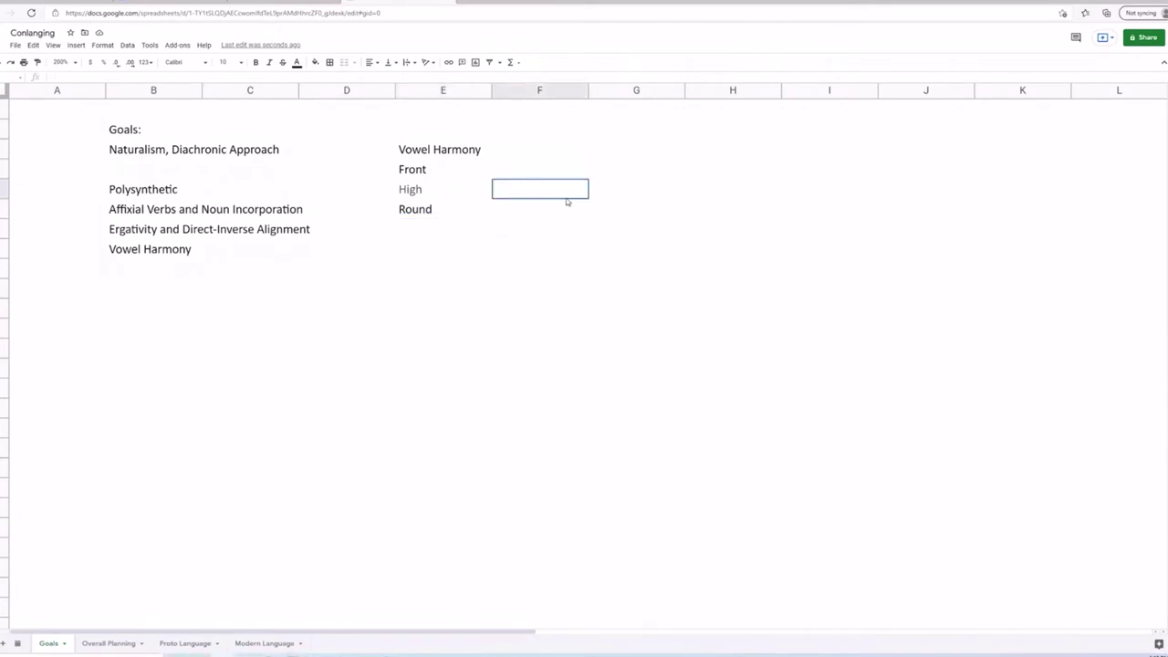
left_click(548, 225)
key("Up")
key("Up")
double_click(514, 172)
left_click(517, 227)
left_click(517, 172)
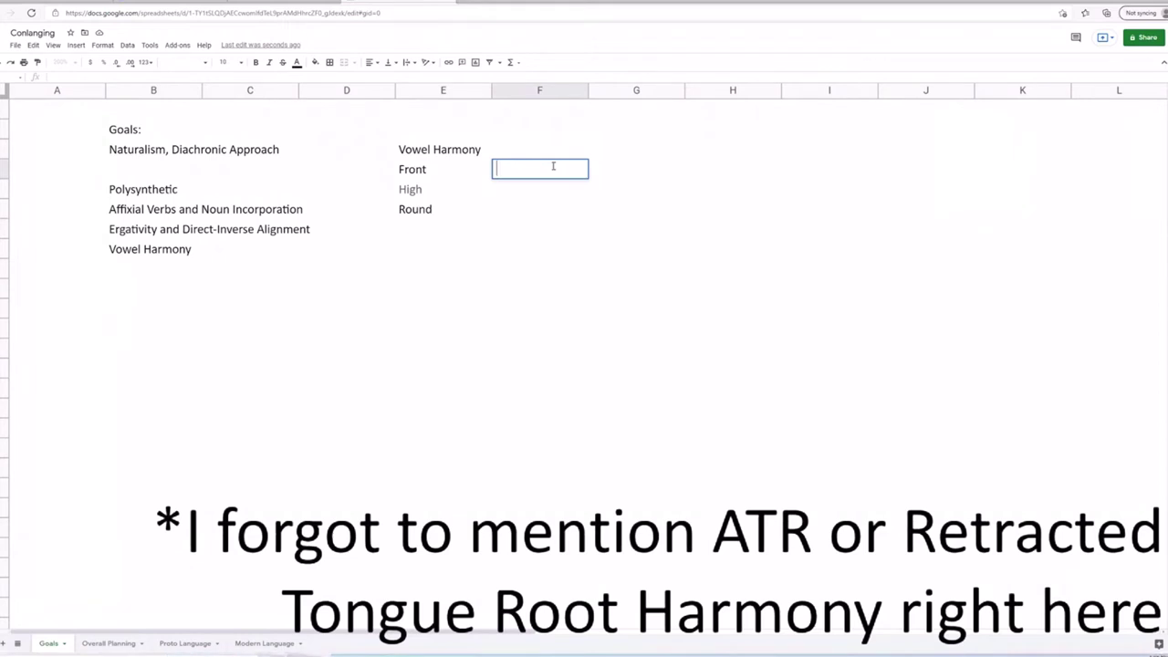
type("e i")
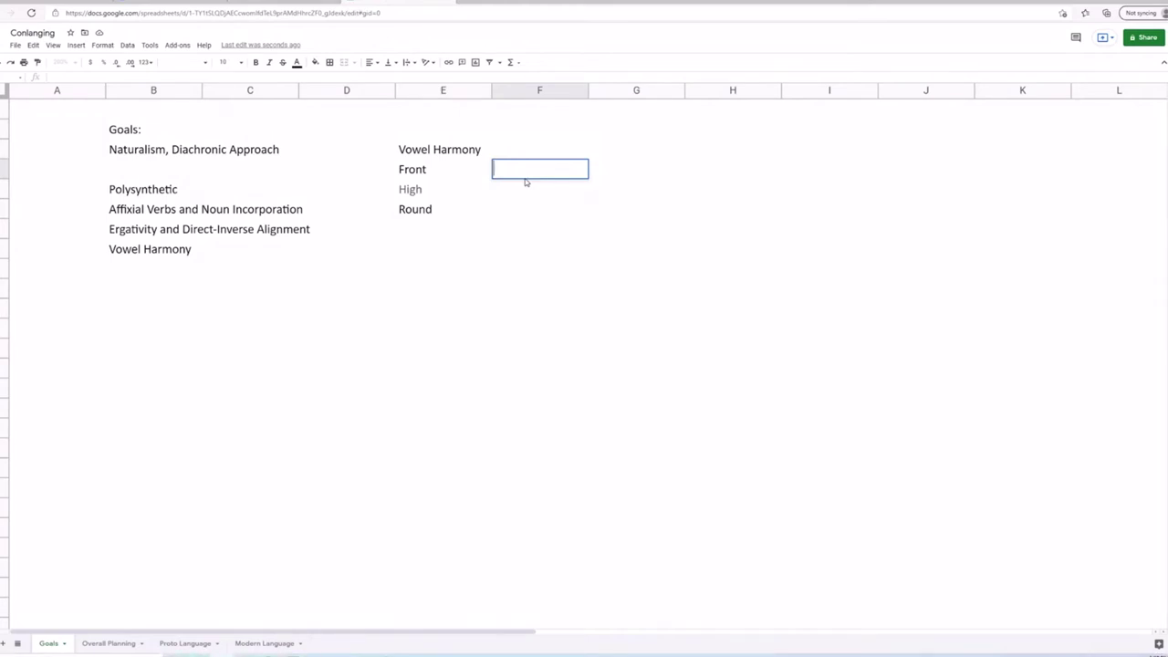
type("u")
left_click(601, 171)
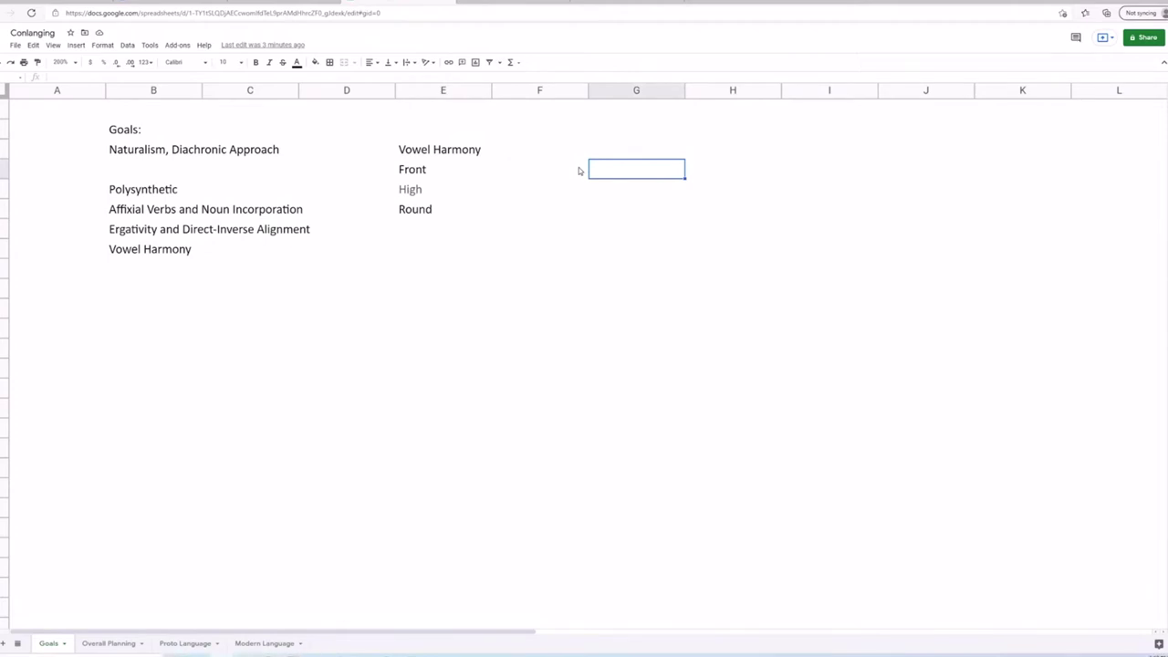
Step: Enter "a vs e" in the column F cell beside "Front", with "o vs" in the column G cell next to it
left_click(542, 177)
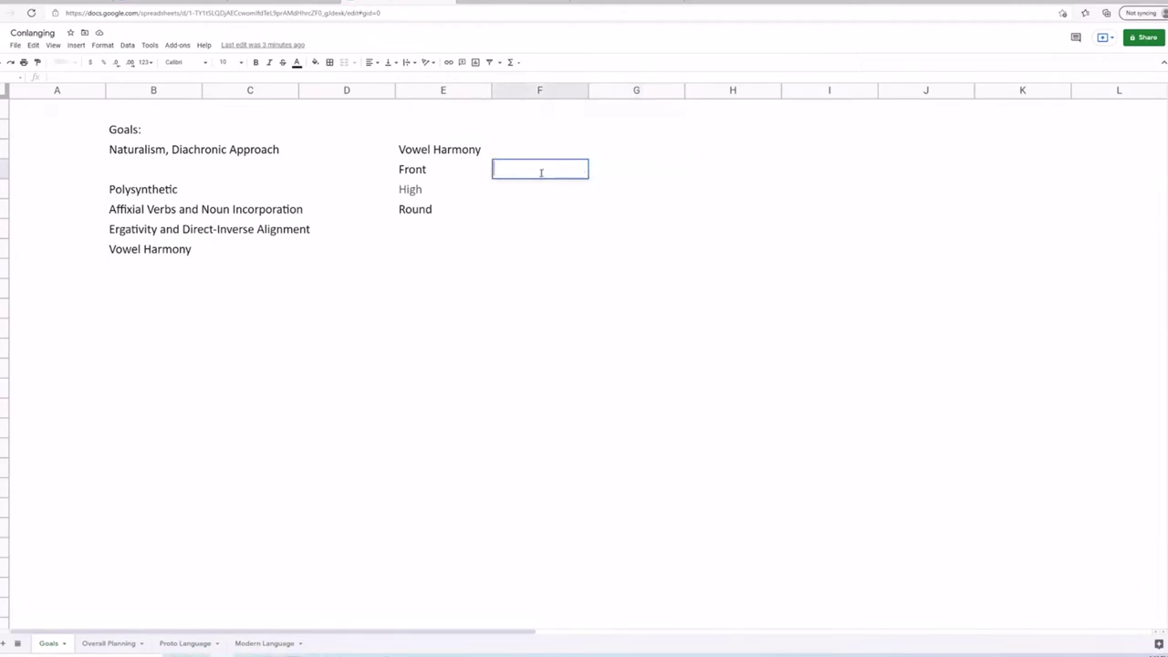
type("a vs e")
left_click(597, 174)
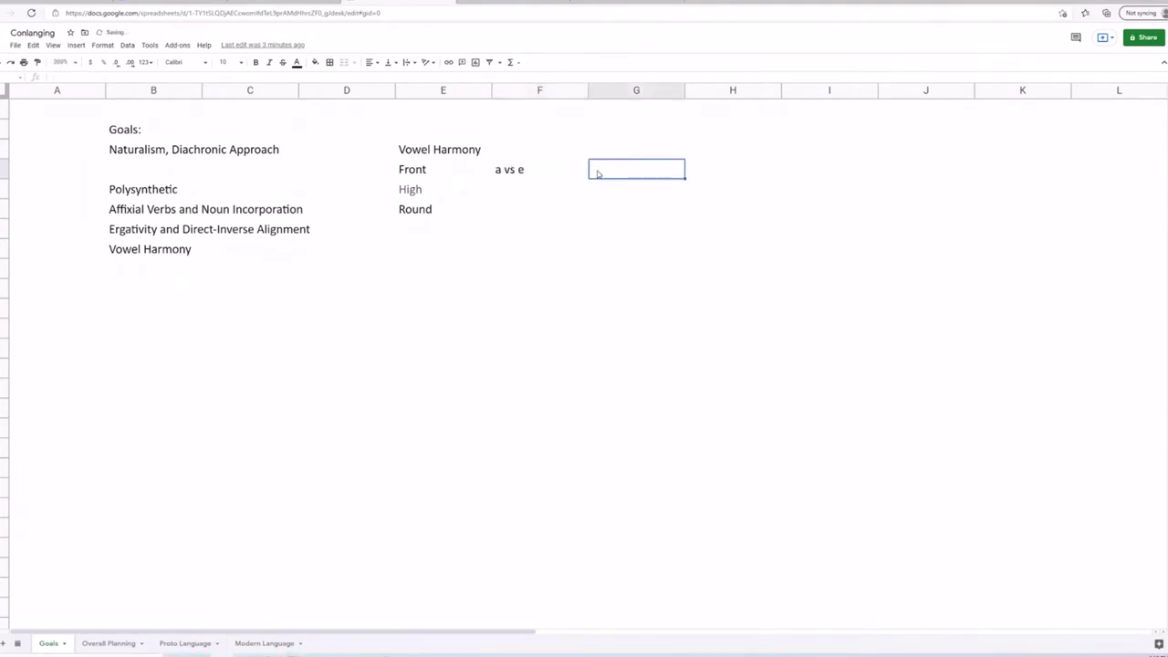
double_click(598, 174)
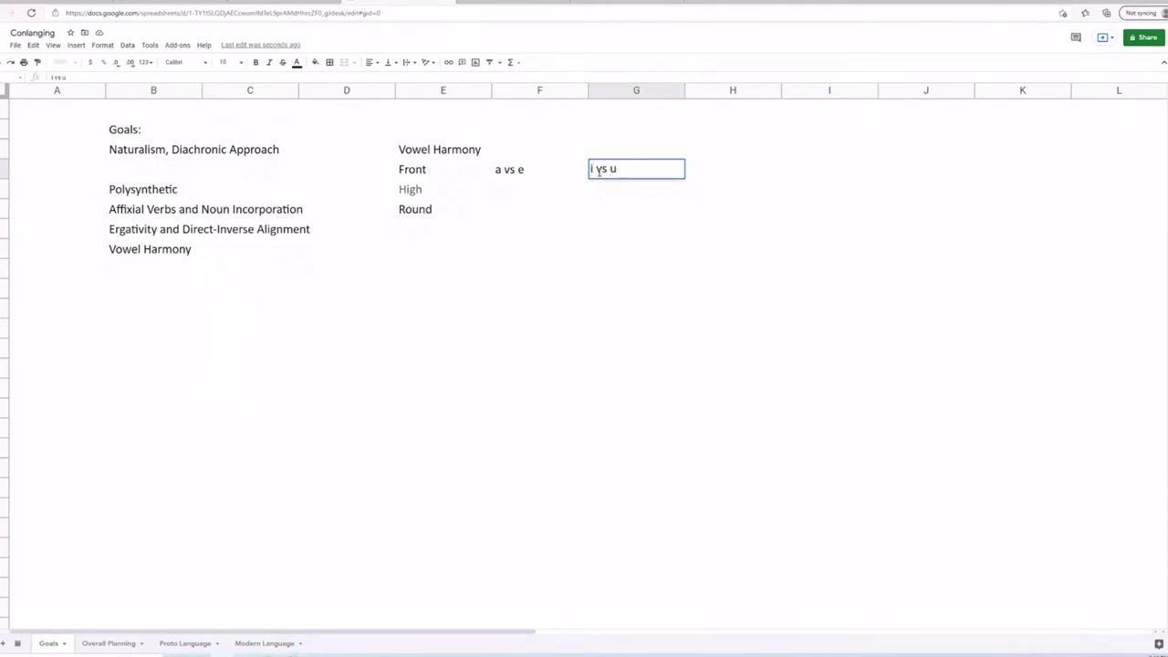
key("BackSpace")
key("BackSpace")
key("BackSpace")
key("BackSpace")
type("suu vso vs")
Step: Clear the two vowel contrast cells beside "Front" in columns F and G
left_click(501, 180)
left_click_drag(511, 172, 611, 182)
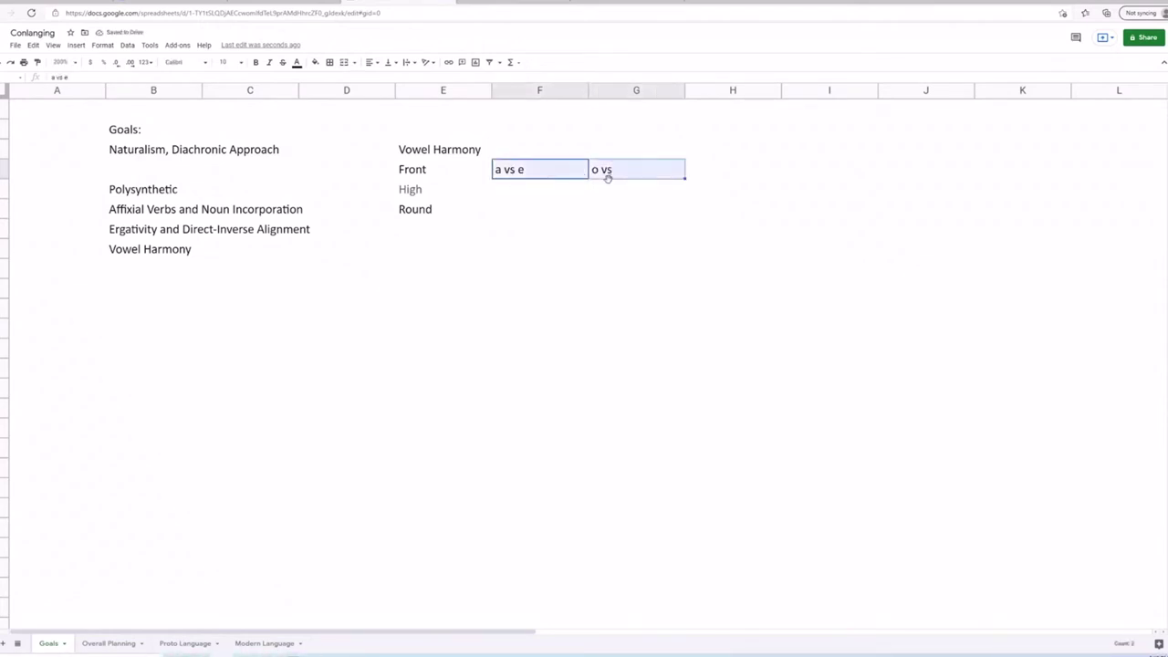
key("Delete")
Step: Add "ATR" to the vowel harmony list in the cell below "Round" in column E
left_click(543, 246)
left_click(427, 236)
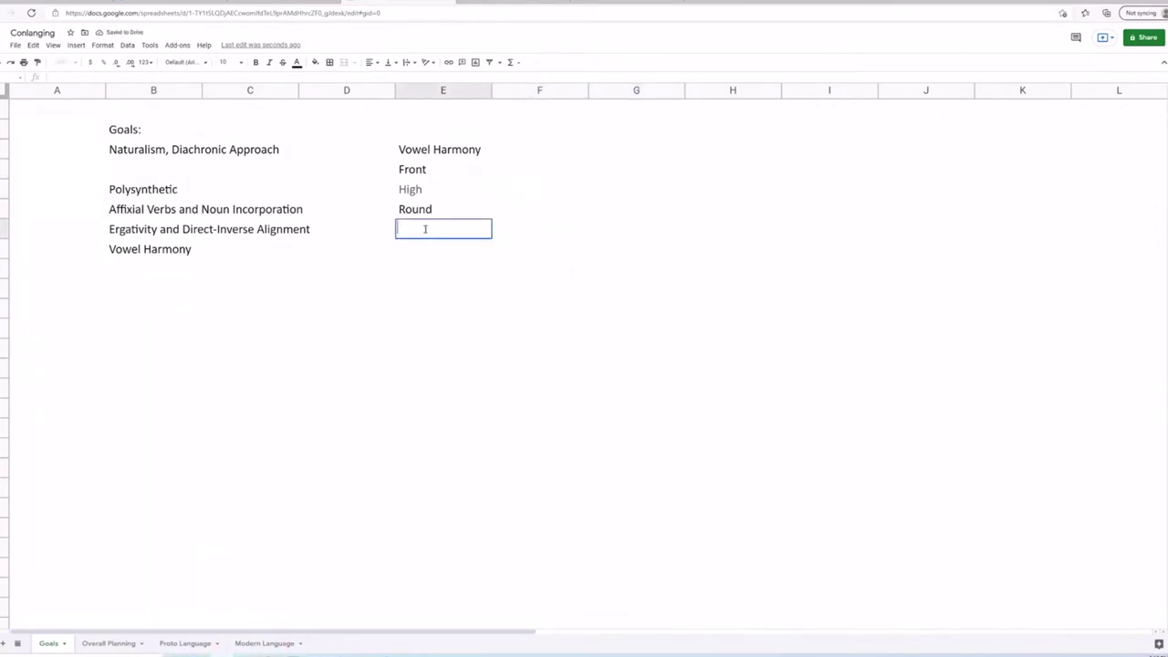
type("ATR")
key("Tab")
Step: Enter the example word "kamu" in column E, two rows below "ATR", with its meaning "to eat" beside it
left_click(429, 274)
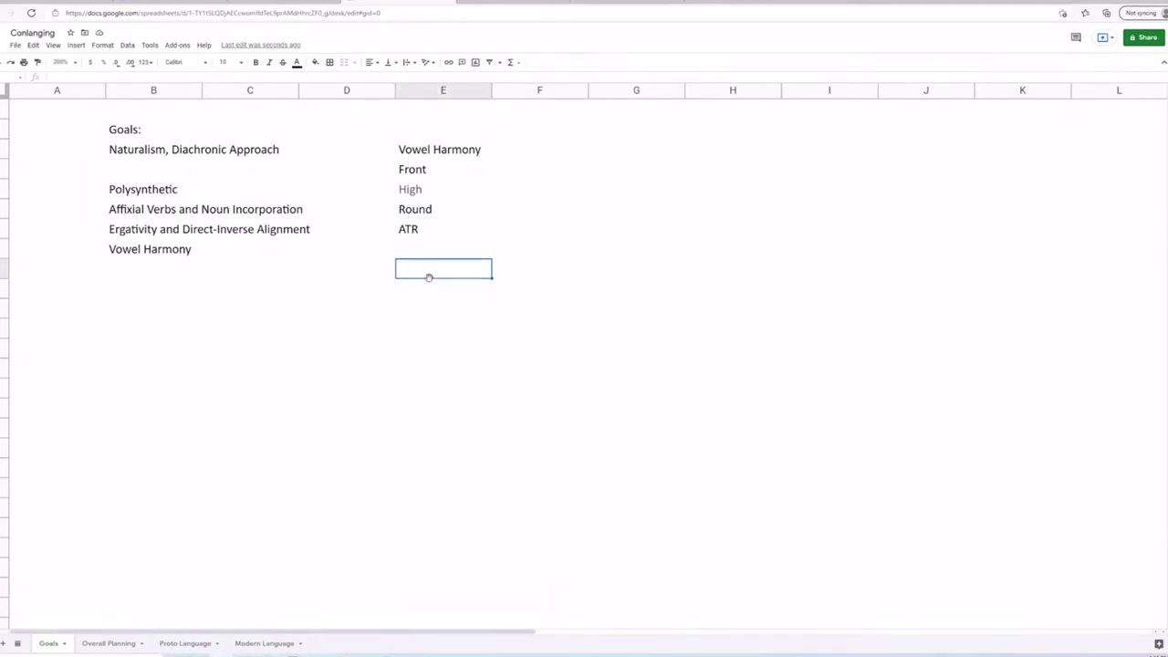
type("KAMA")
key("BackSpace")
key("BackSpace")
type("kamu")
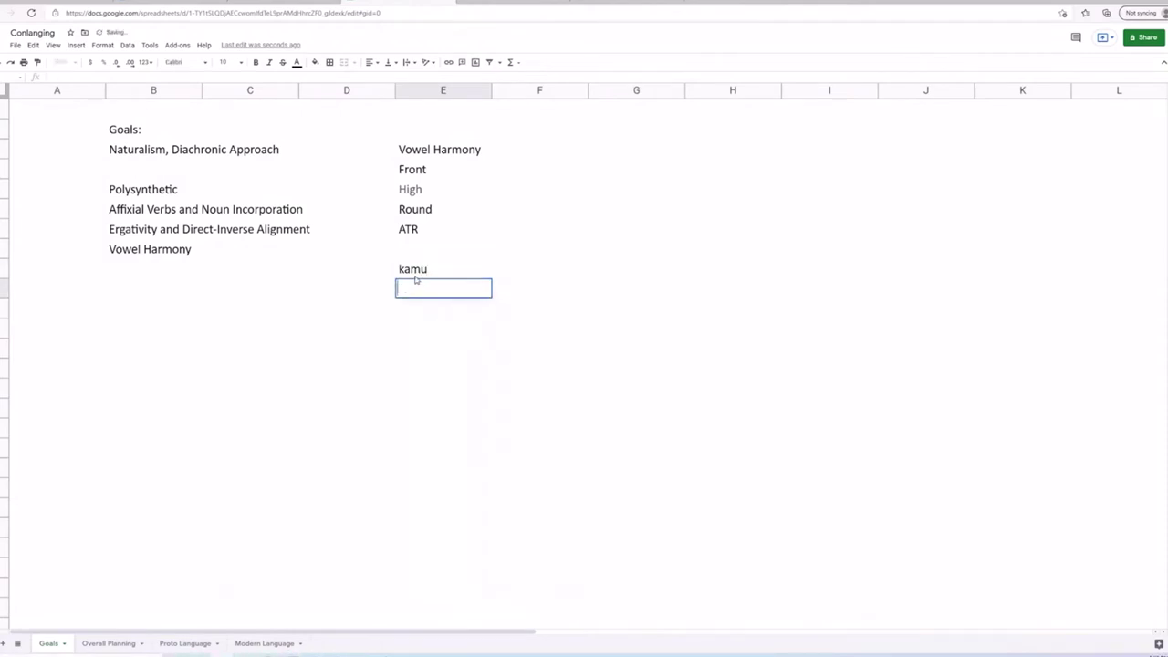
left_click(545, 273)
type("to eat")
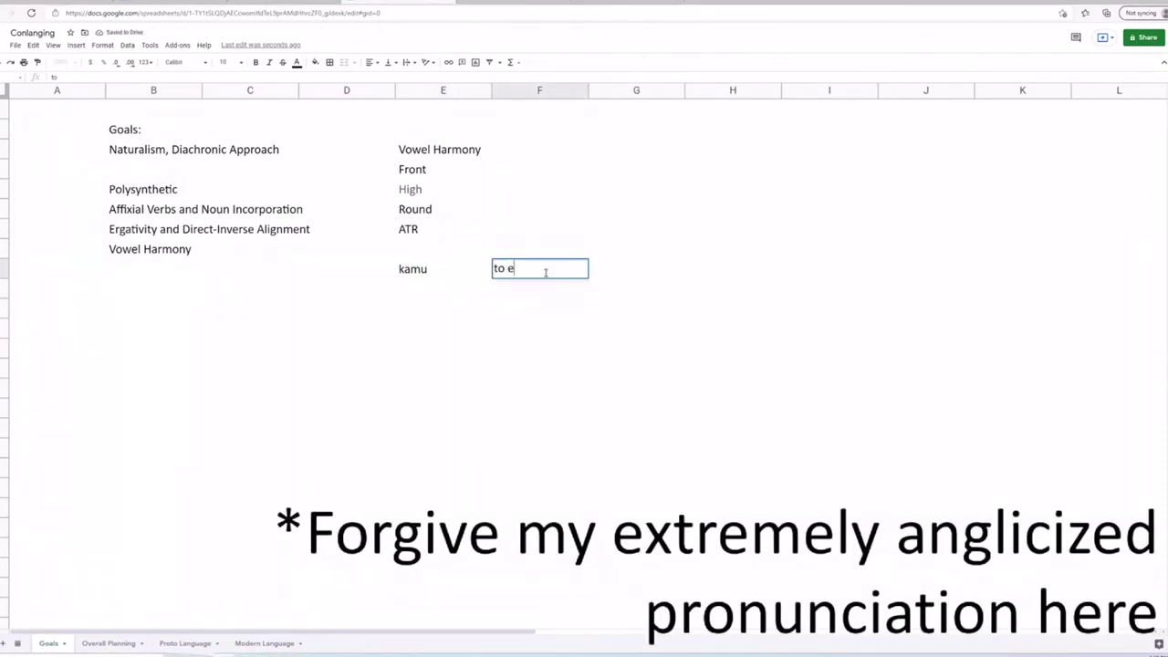
Step: Enter the suffix "ka" in column G beside "to eat" and the combined form "kamuka" below "kamu"
left_click(610, 280)
double_click(616, 272)
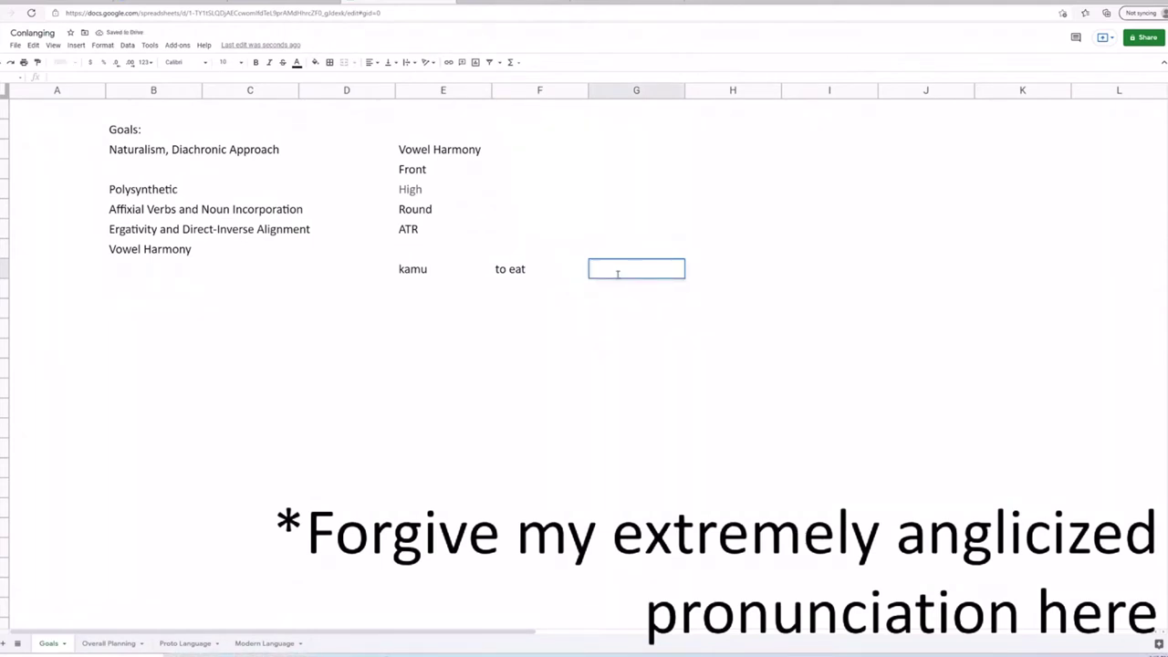
type("ka")
left_click(420, 294)
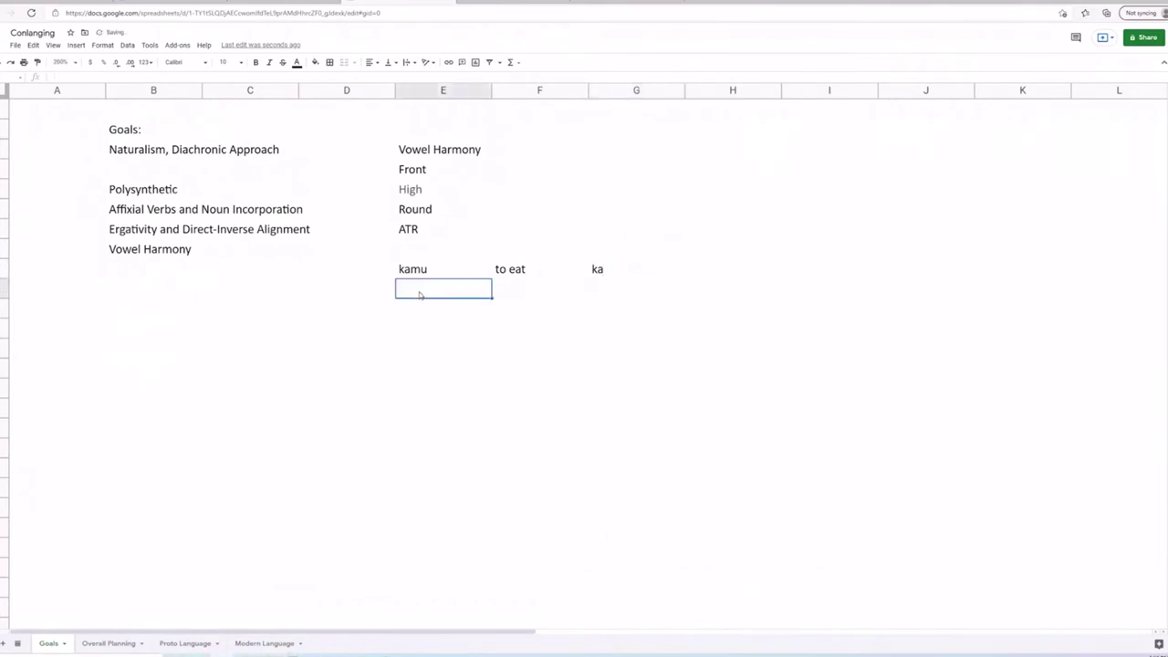
type("kamukj")
key("Return")
left_click(464, 289)
double_click(463, 290)
key("BackSpace")
type("a")
Step: Enter "tebi" and "ka" in columns H and I of the "kamu" row, with the harmonized form "tebike" below "tebi"
left_click(702, 269)
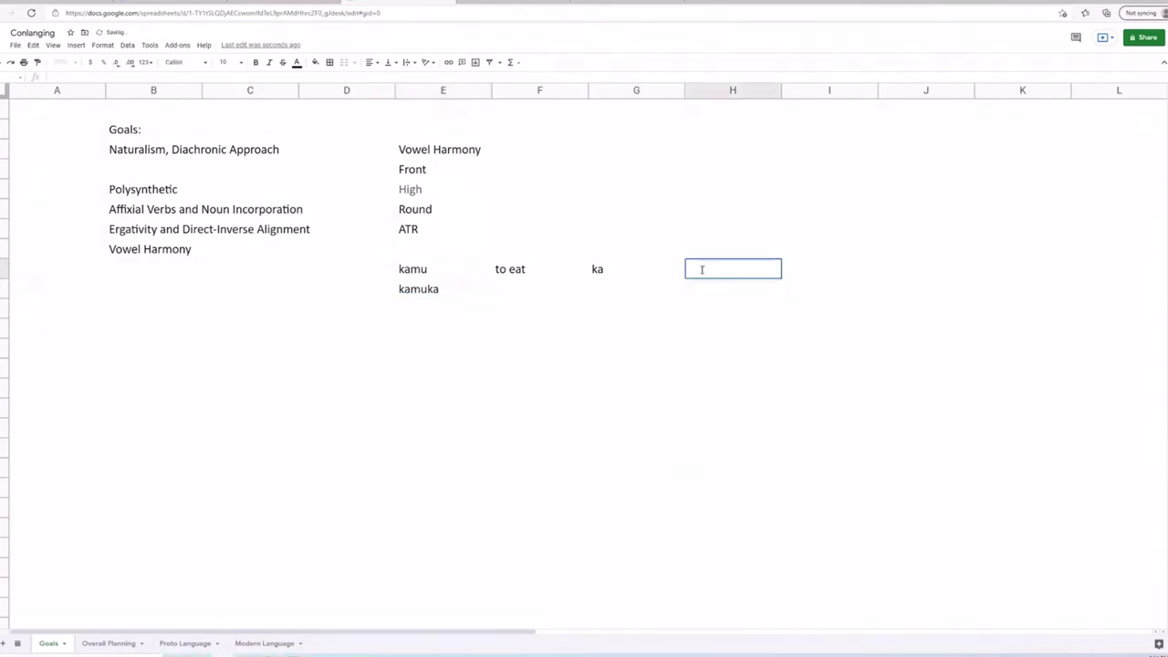
type("tebi")
left_click(803, 273)
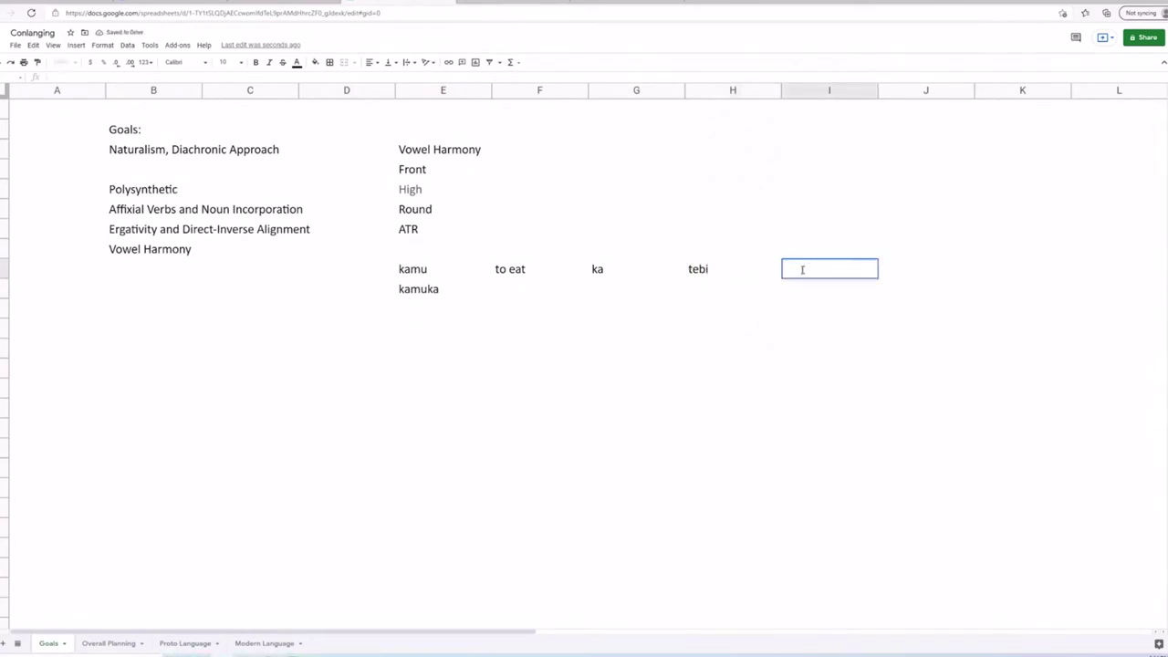
type("ka")
left_click(723, 289)
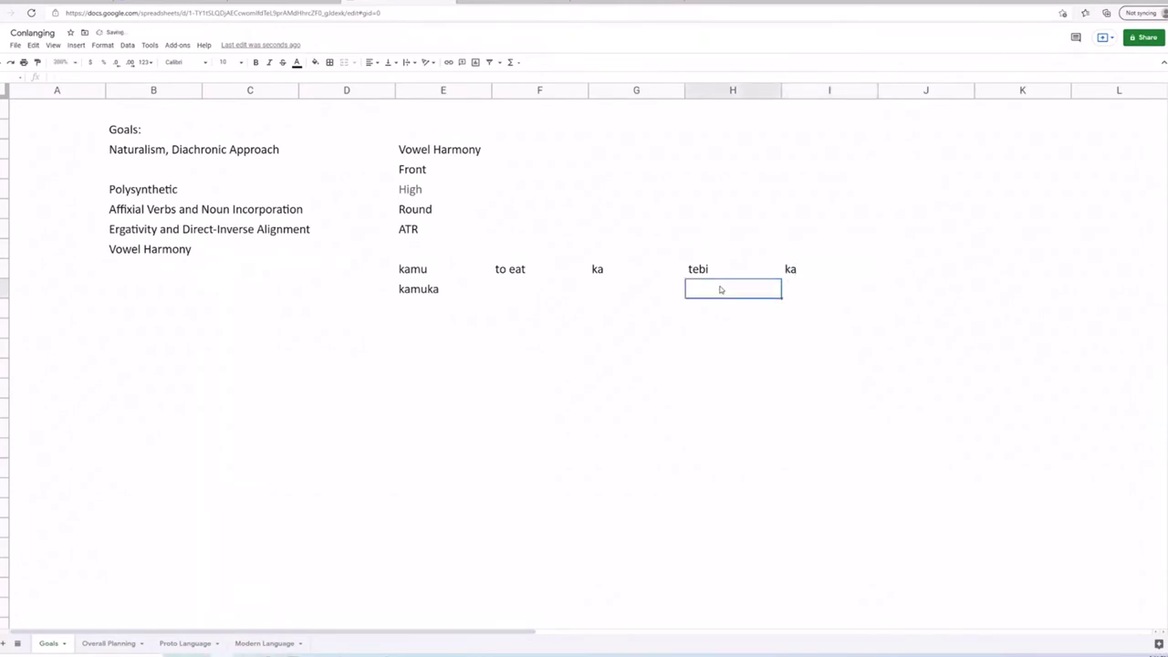
type("tebike")
Step: Clear the example words in columns E to I and the whole "Vowel Harmony" list in column E
left_click_drag(438, 268, 801, 294)
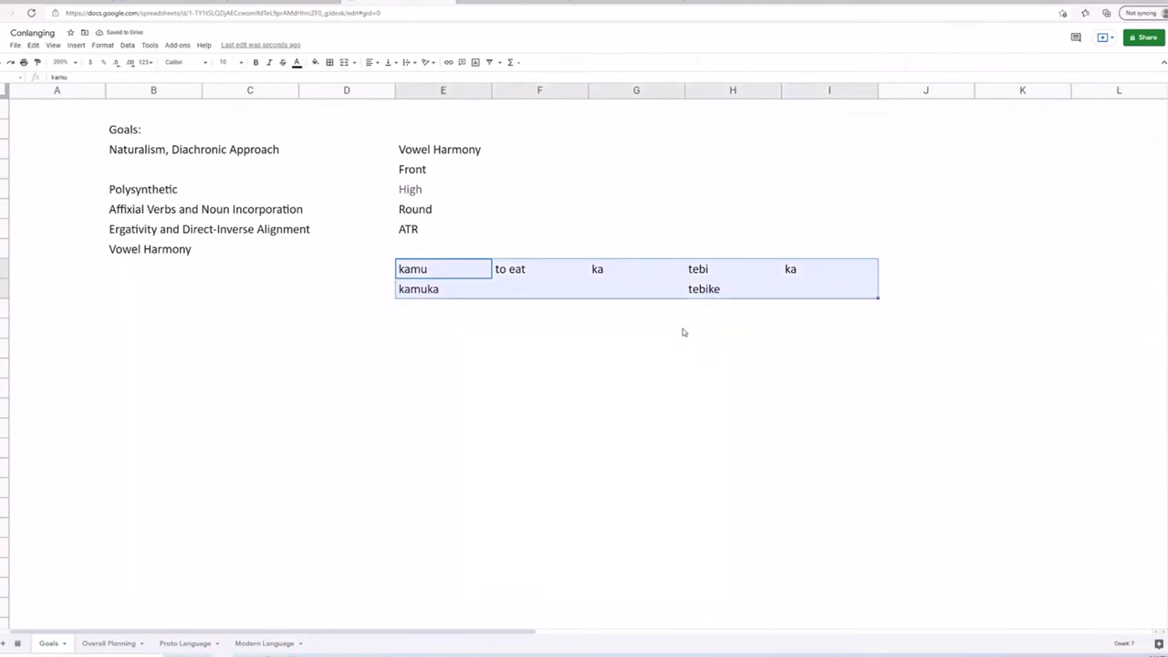
key("Delete")
left_click_drag(394, 137, 443, 230)
key("Delete")
left_click(365, 269)
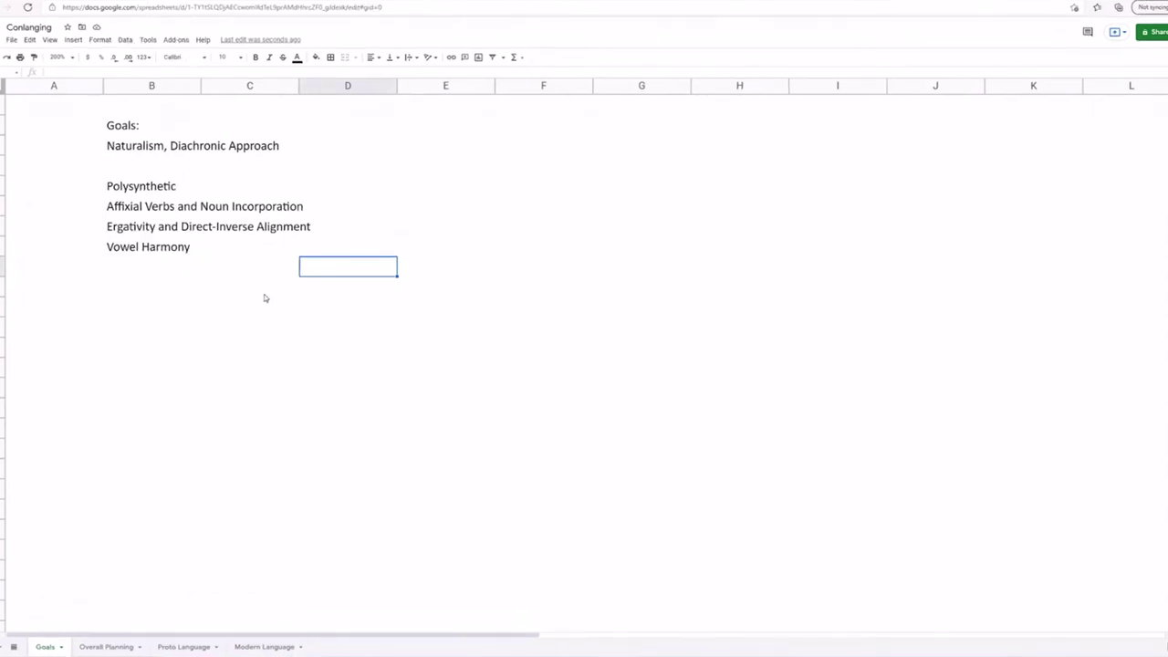
Step: Open the Overall Planning sheet
key("ctrl+shift+Page_Down")
key("ctrl+shift+Page_Down")
key("ctrl+shift+Page_Down")
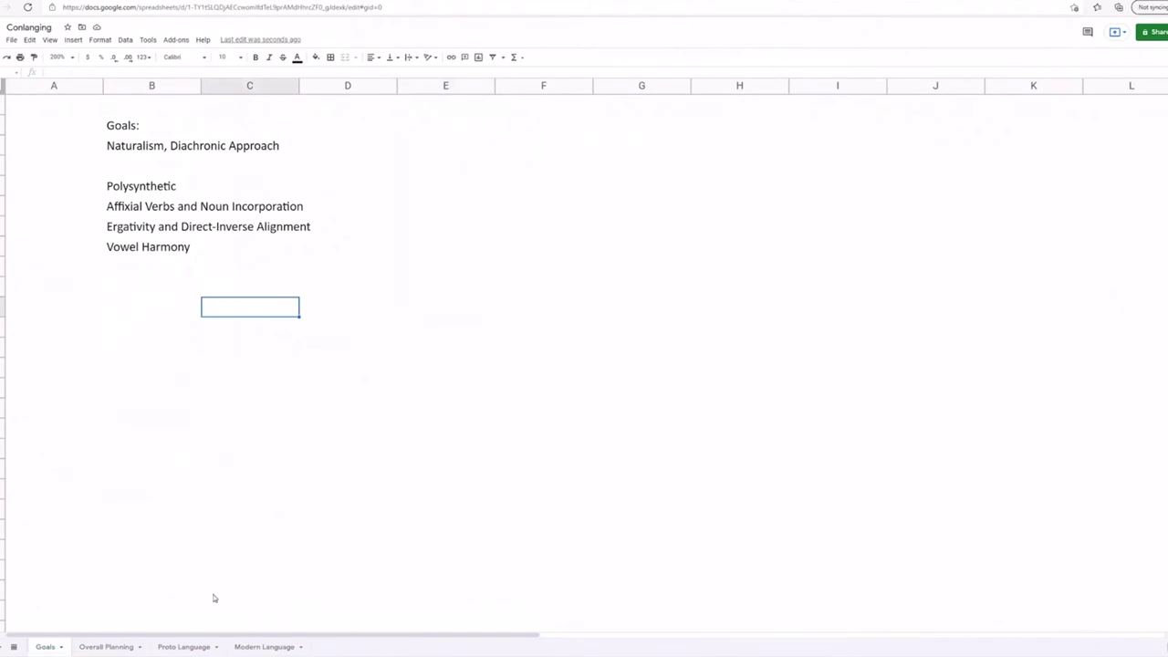
left_click(134, 646)
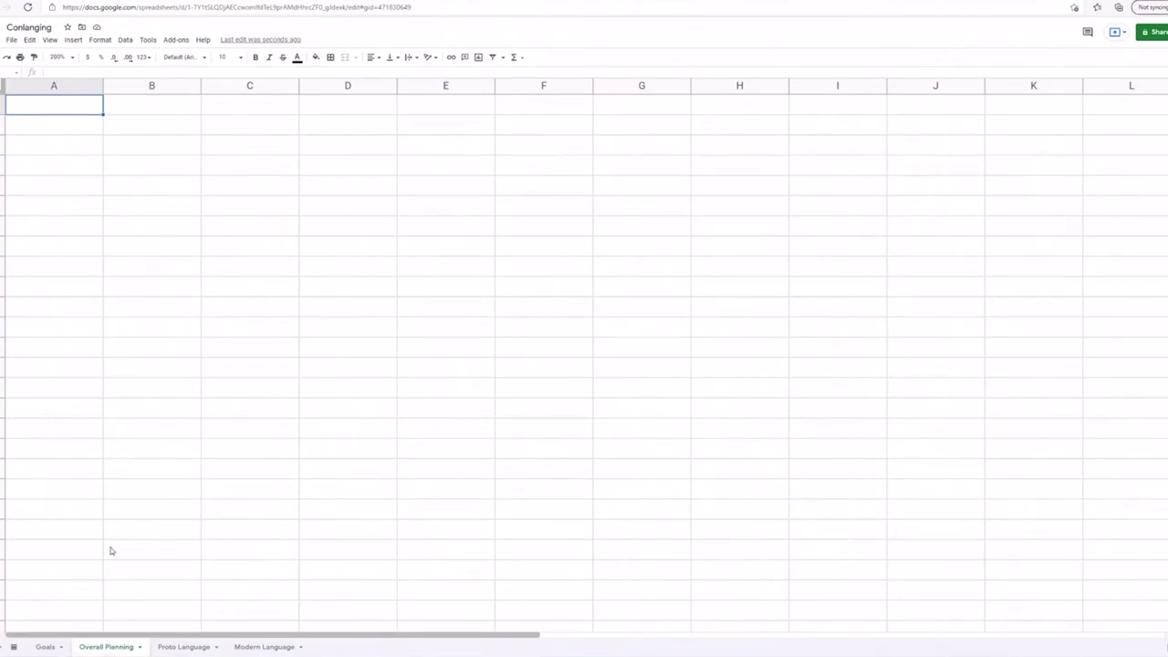
left_click_drag(137, 529, 141, 508)
left_click(145, 368)
left_click(143, 391)
left_click(141, 335)
left_click(149, 350)
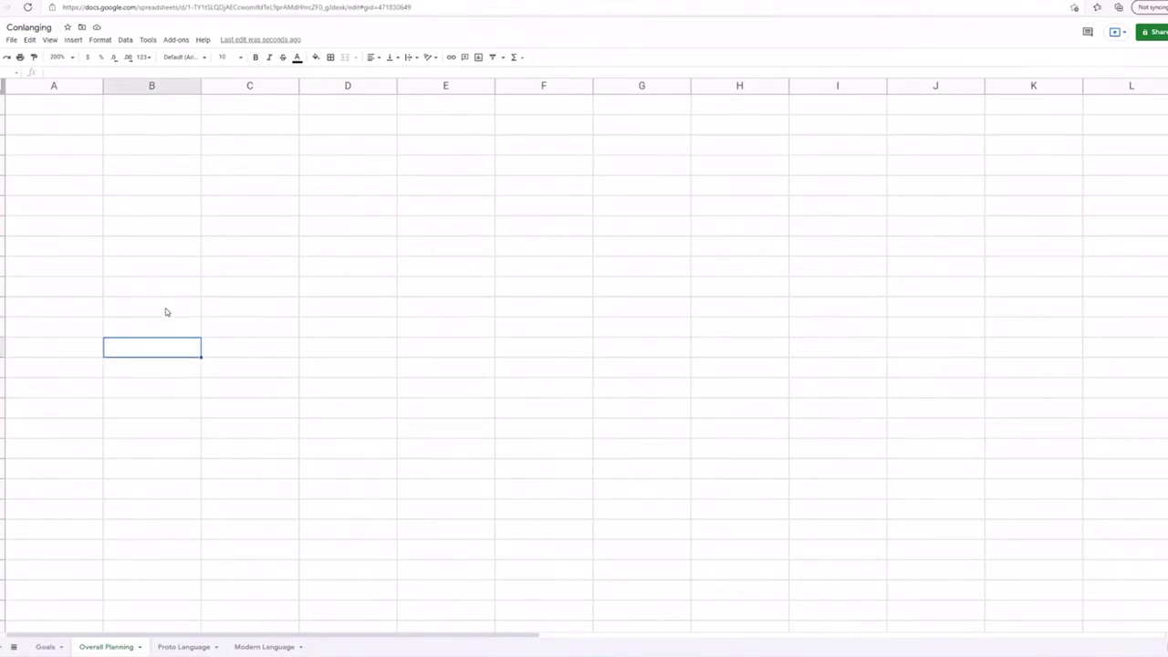
left_click(167, 310)
left_click(166, 275)
left_click(175, 311, "shift")
left_click(175, 315)
left_click(177, 350)
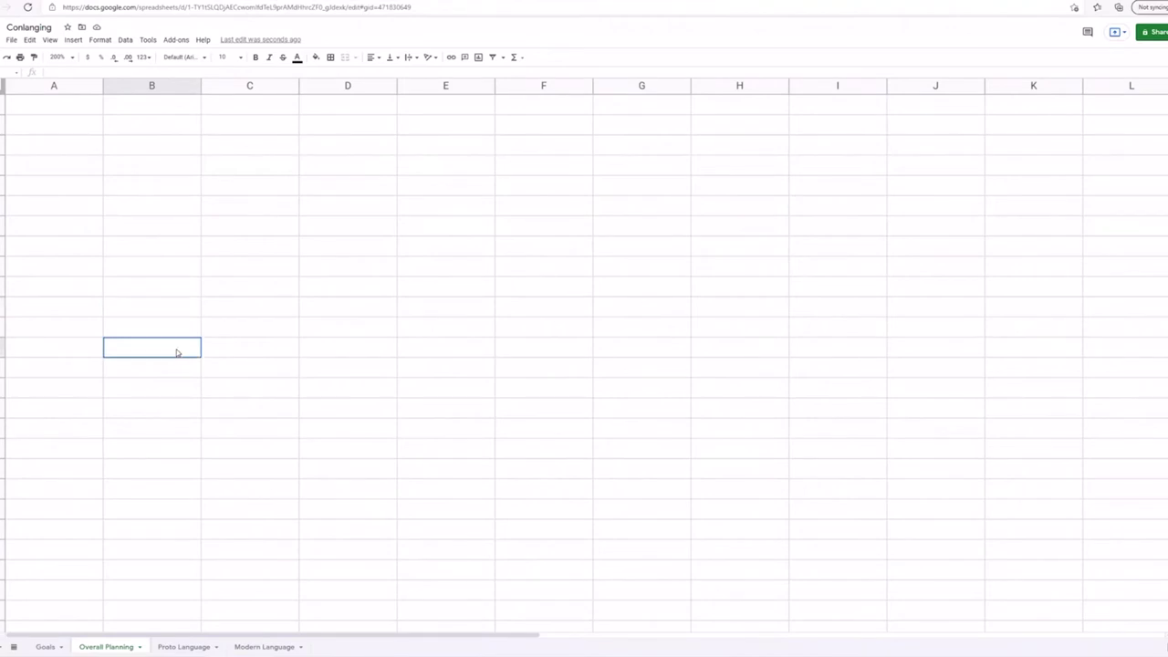
left_click(220, 330)
left_click(223, 298)
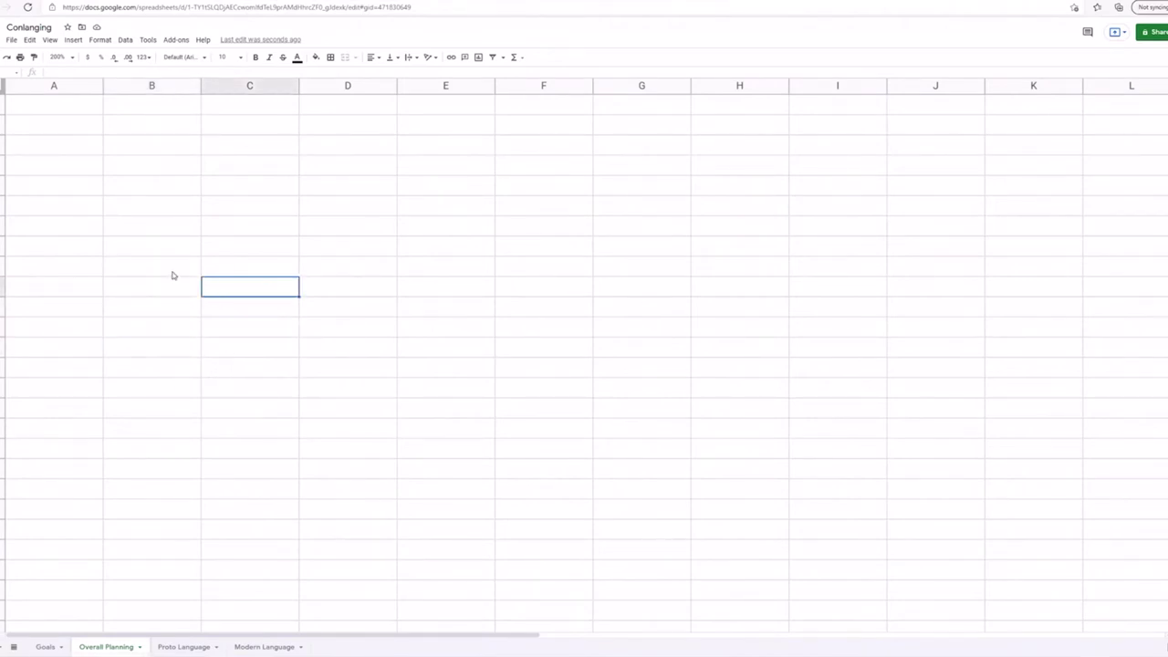
left_click(173, 273)
left_click(172, 310)
left_click(174, 350)
left_click(220, 332)
left_click(217, 292)
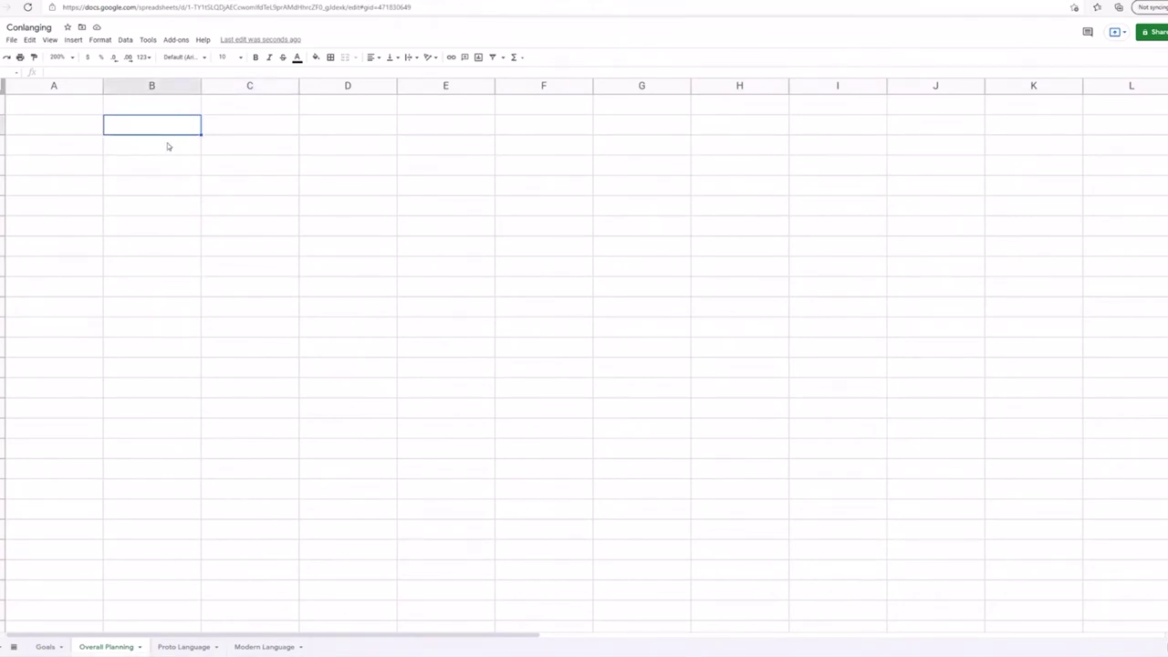
type("Po")
key("BackSpace")
key("BackSpace")
Step: Set the font of the entire Overall Planning sheet to Calibri
left_click(3, 85)
left_click(185, 56)
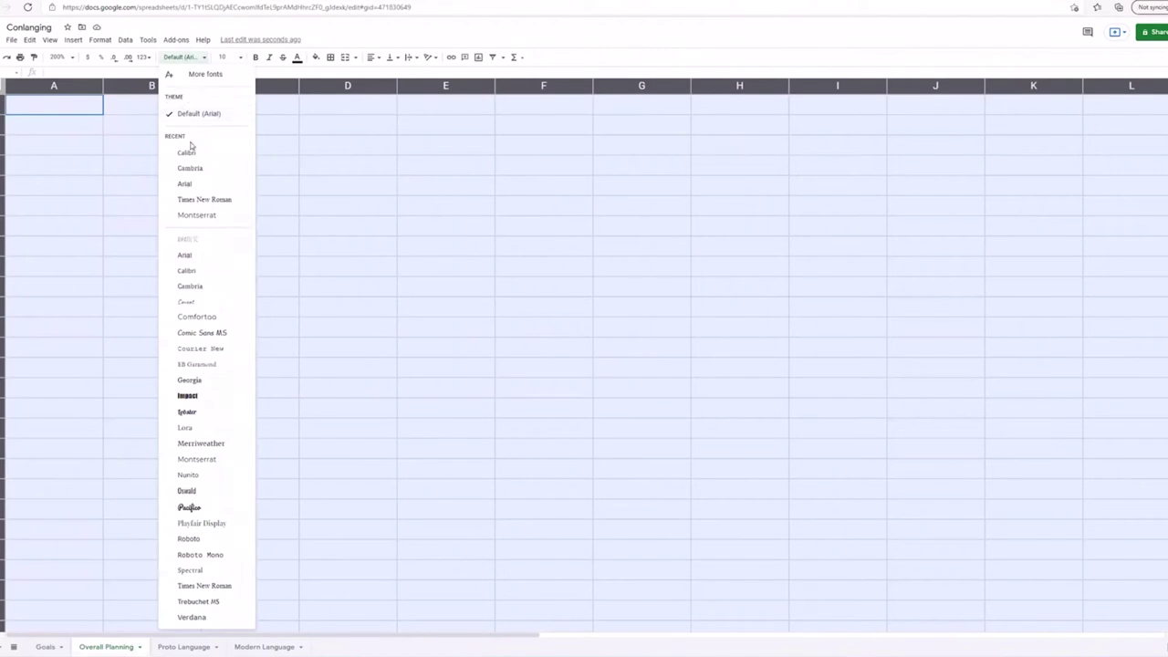
left_click(102, 149)
left_click(132, 134)
type("nAVAJO")
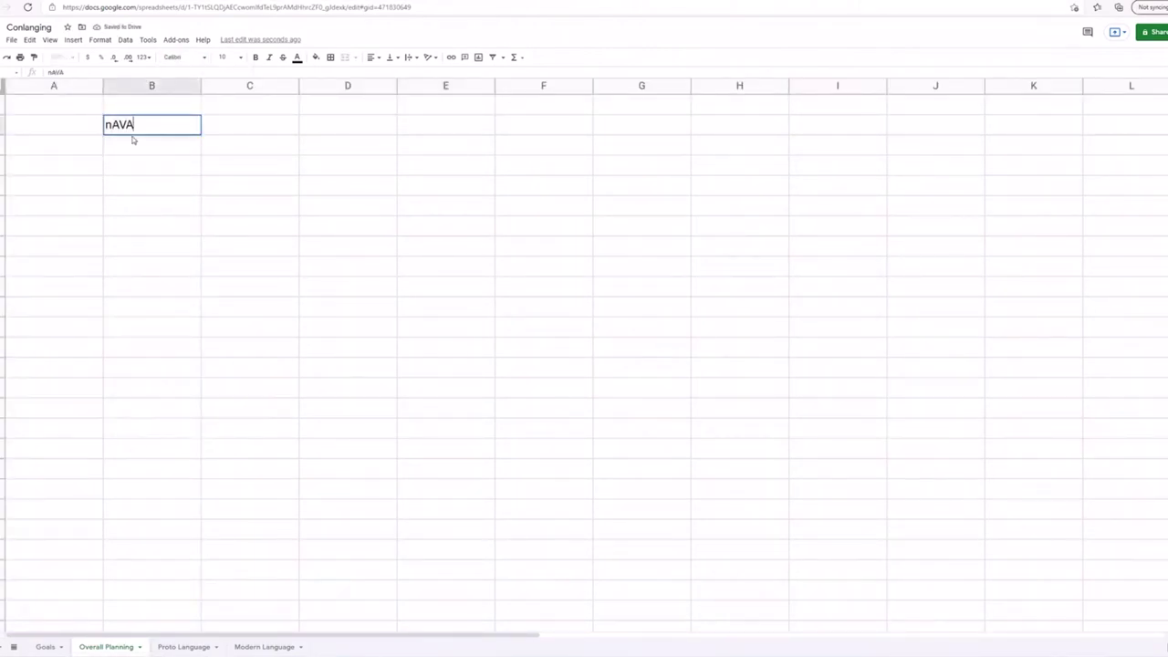
key("BackSpace")
key("BackSpace")
key("BackSpace")
key("BackSpace")
type("NAvajo")
key("BackSpace")
key("BackSpace")
key("BackSpace")
key("Return")
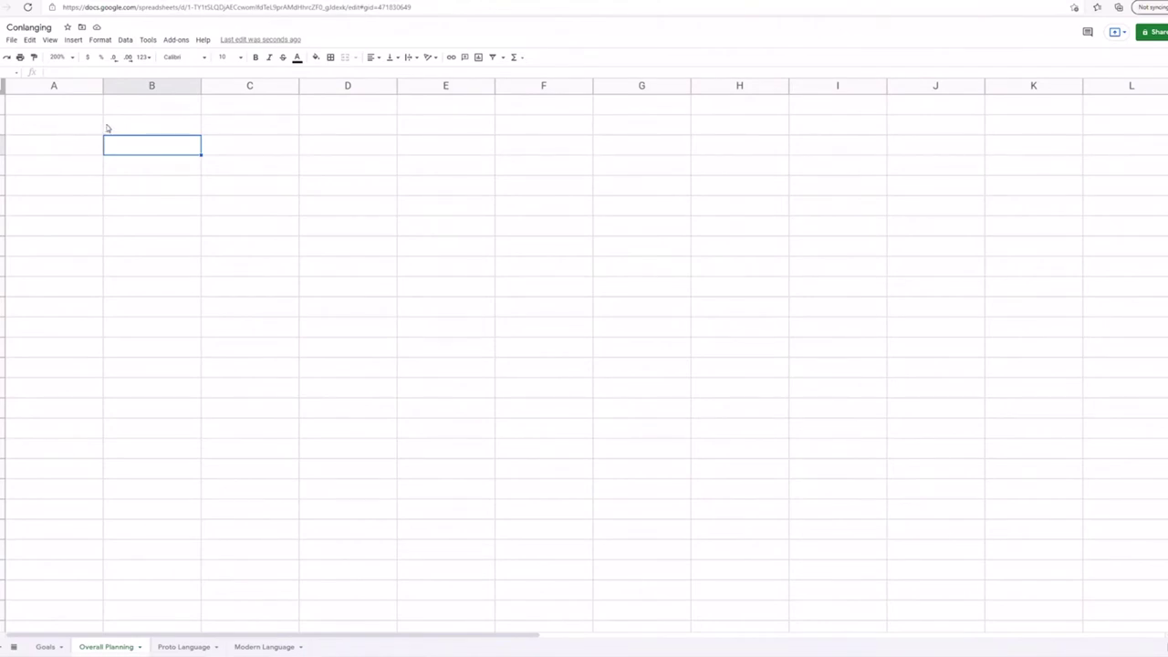
left_click(107, 128)
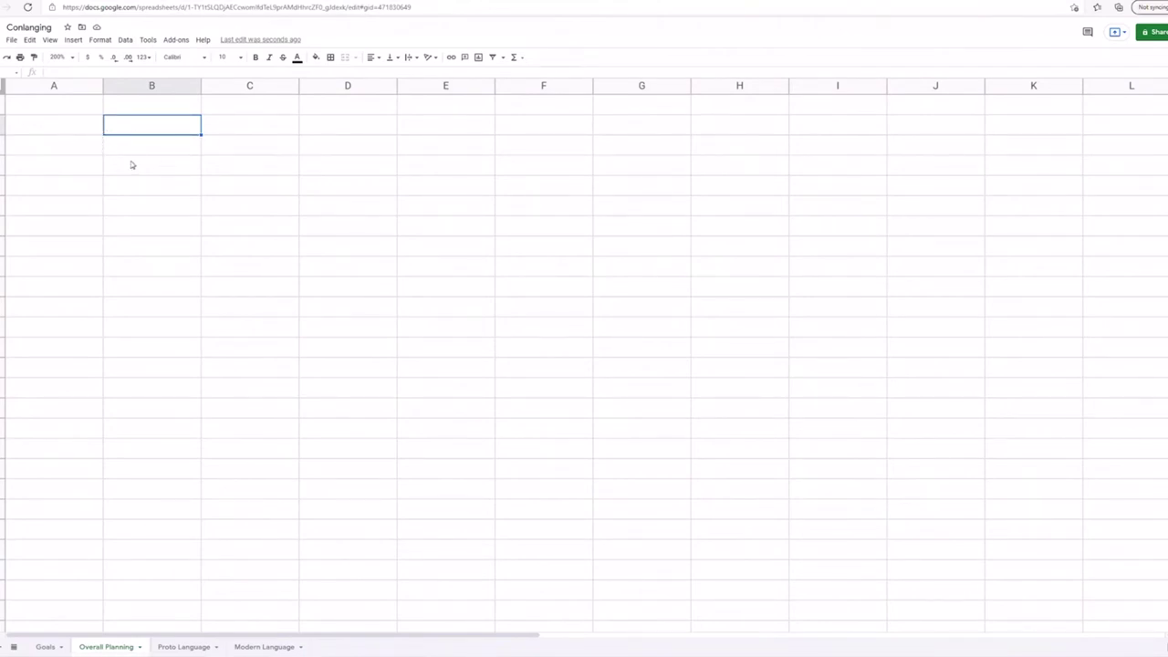
left_click(112, 150)
left_click_drag(115, 167, 108, 263)
left_click(110, 265)
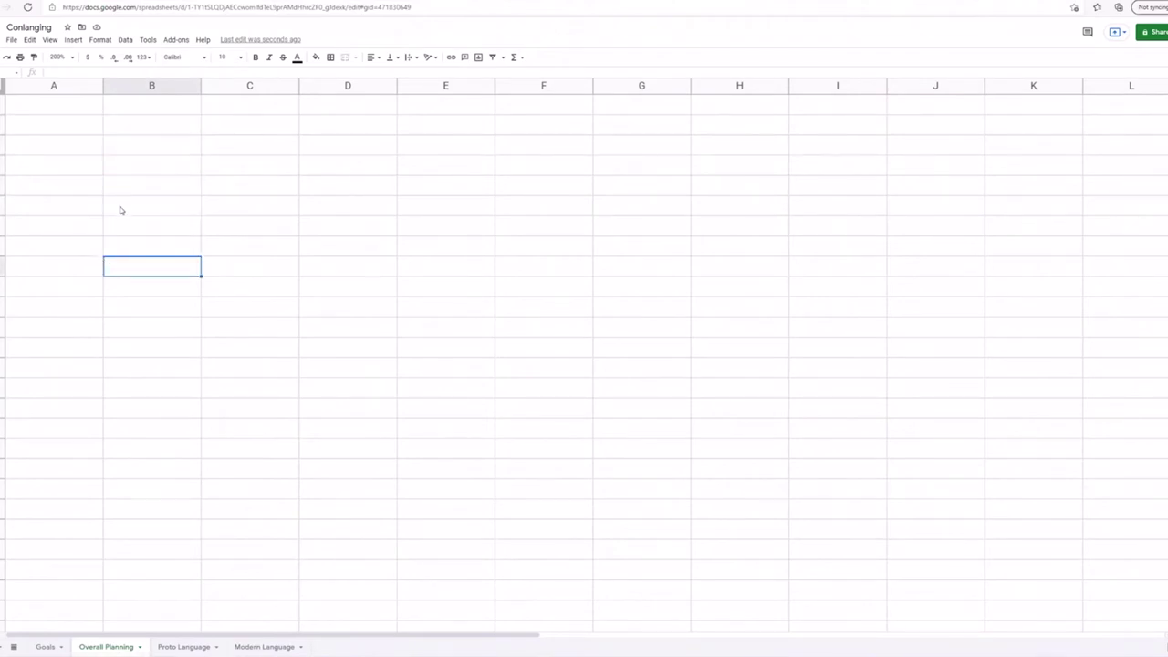
Step: Enter the row labels "Imperfective" in B6 and "Perfective" in B7
left_click(123, 213)
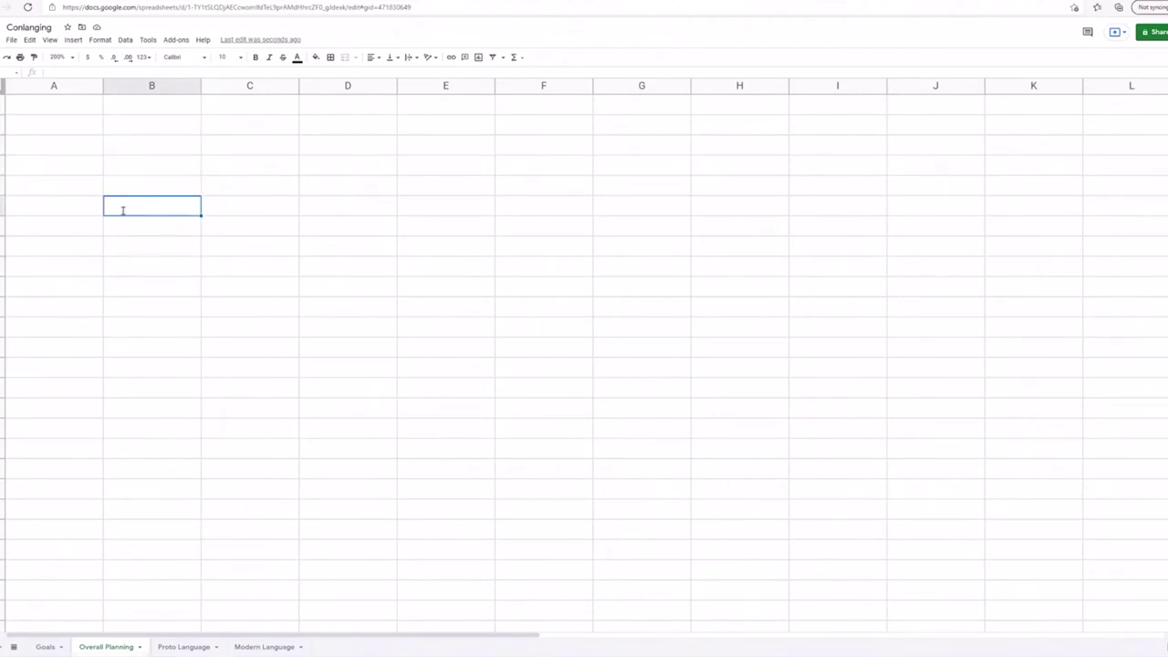
type("In")
type("mper")
type("fective")
key("Return")
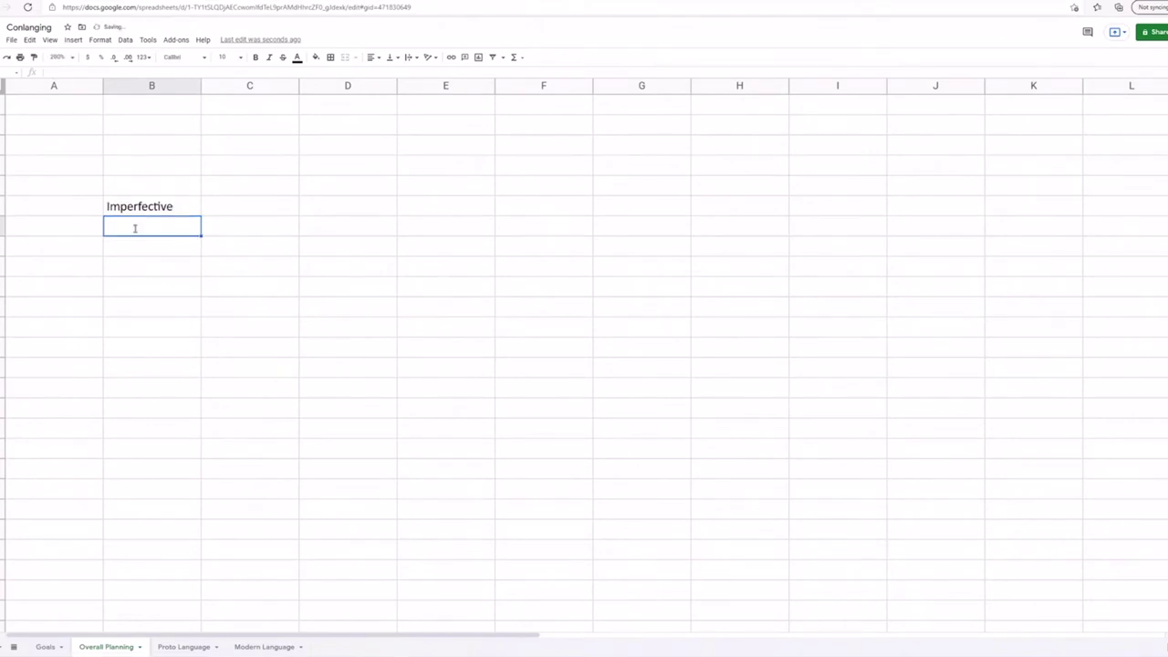
type("Perfective")
Step: Enter the column headings "Past" in C5 and "Non-past" in D5, above the aspect rows
left_click(230, 184)
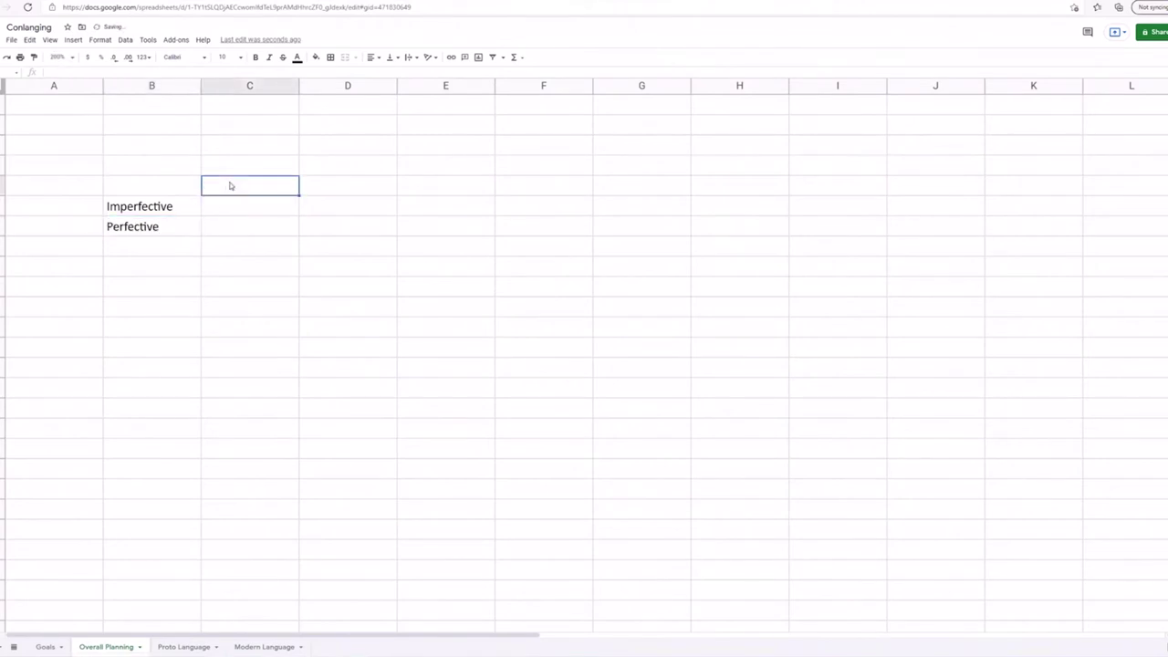
type("Past")
left_click(312, 181)
type("Non")
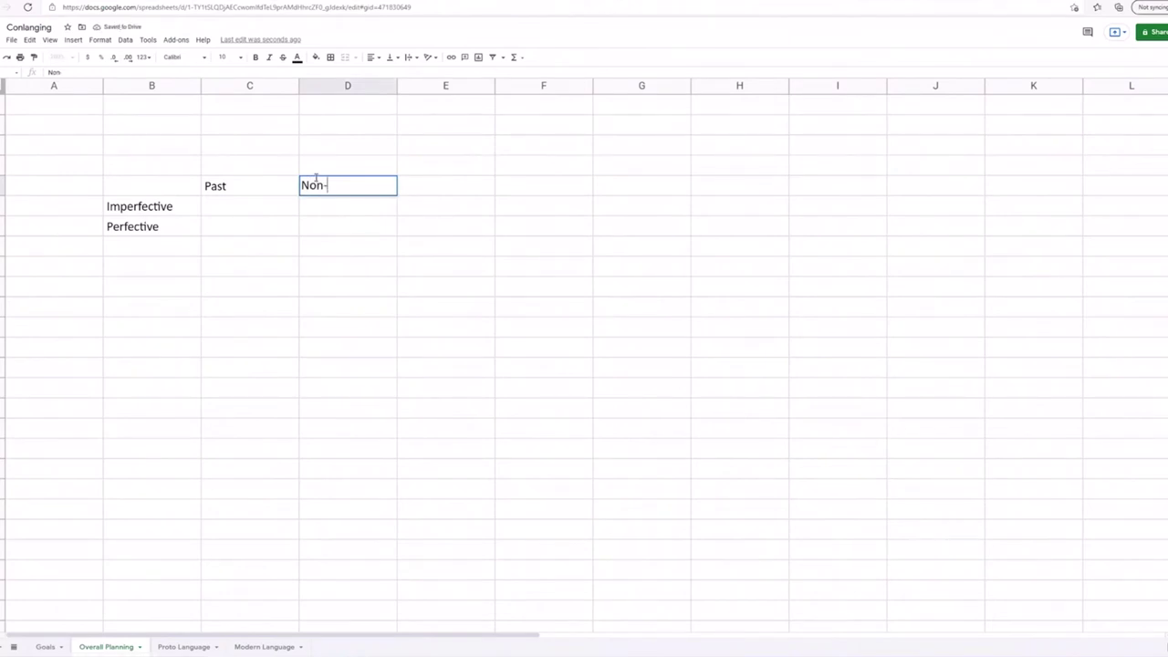
type("-past")
Step: Delete "Past" from C5 and move the "Non-past" heading from D5 into C5
left_click(231, 188)
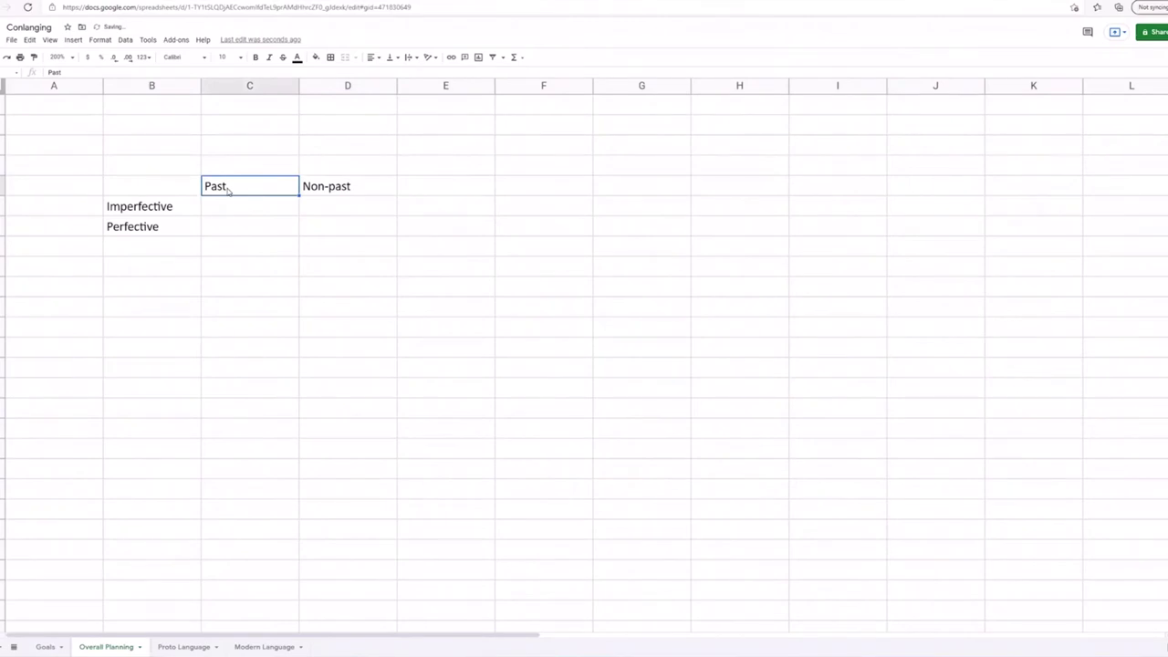
key("Delete")
left_click(309, 187)
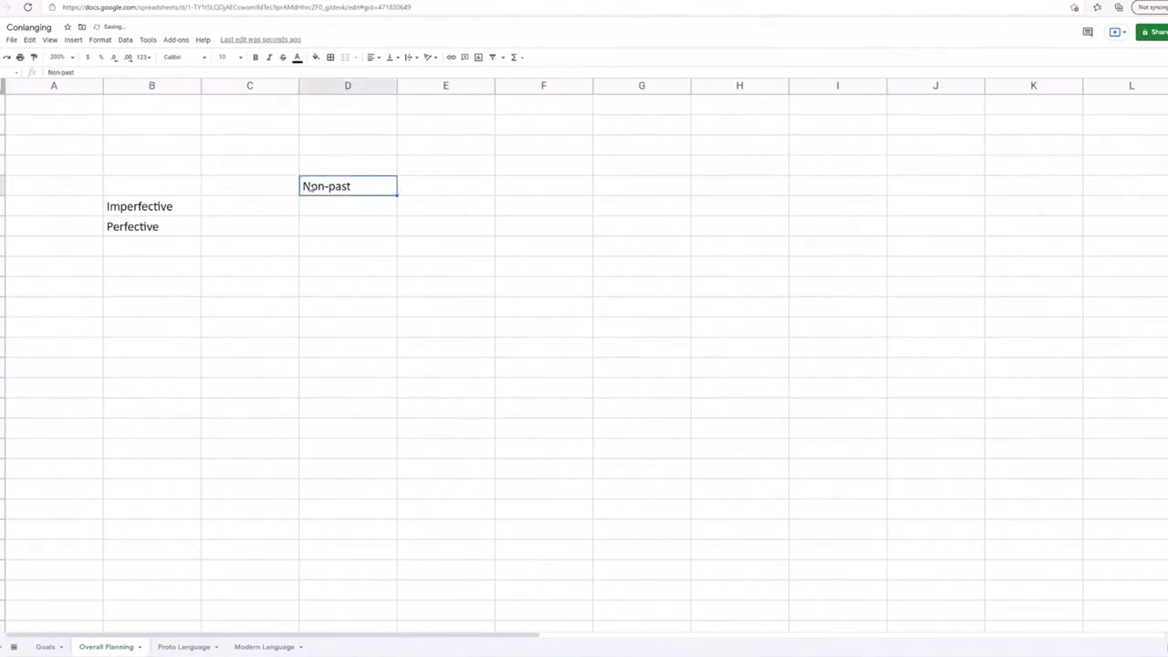
key("ctrl+x")
left_click(247, 192)
key("ctrl+v")
left_click(310, 194)
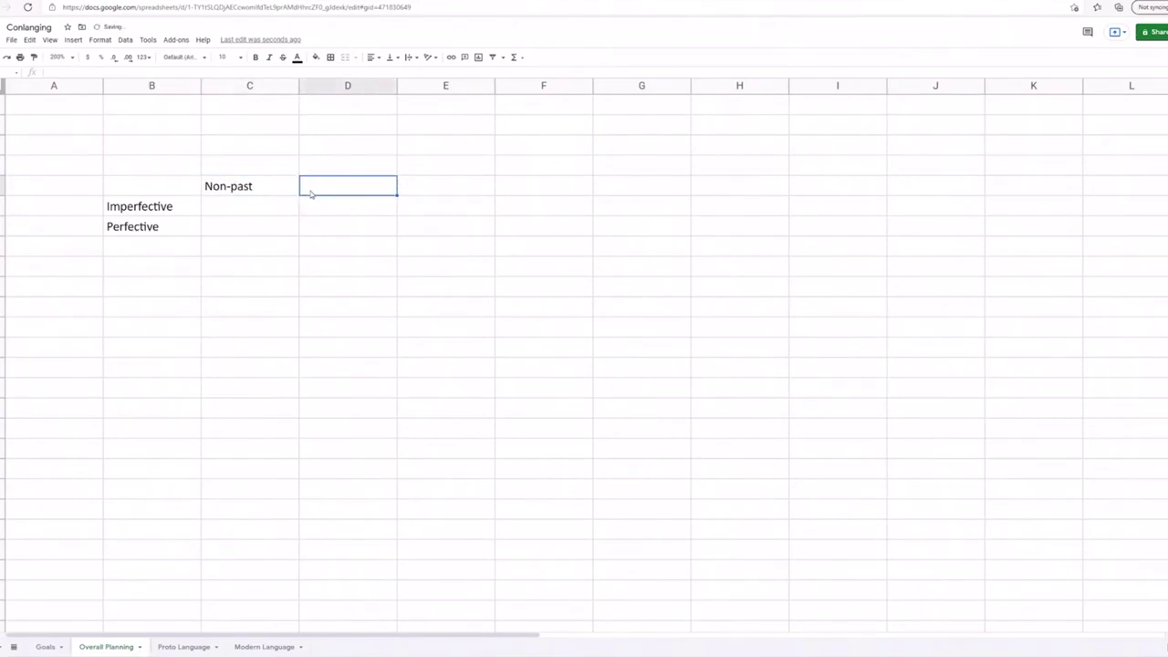
type("Pat")
key("BackSpace")
key("BackSpace")
key("BackSpace")
Step: Apply the Calibri font to the entire Overall Planning sheet again
left_click(4, 85)
left_click(178, 56)
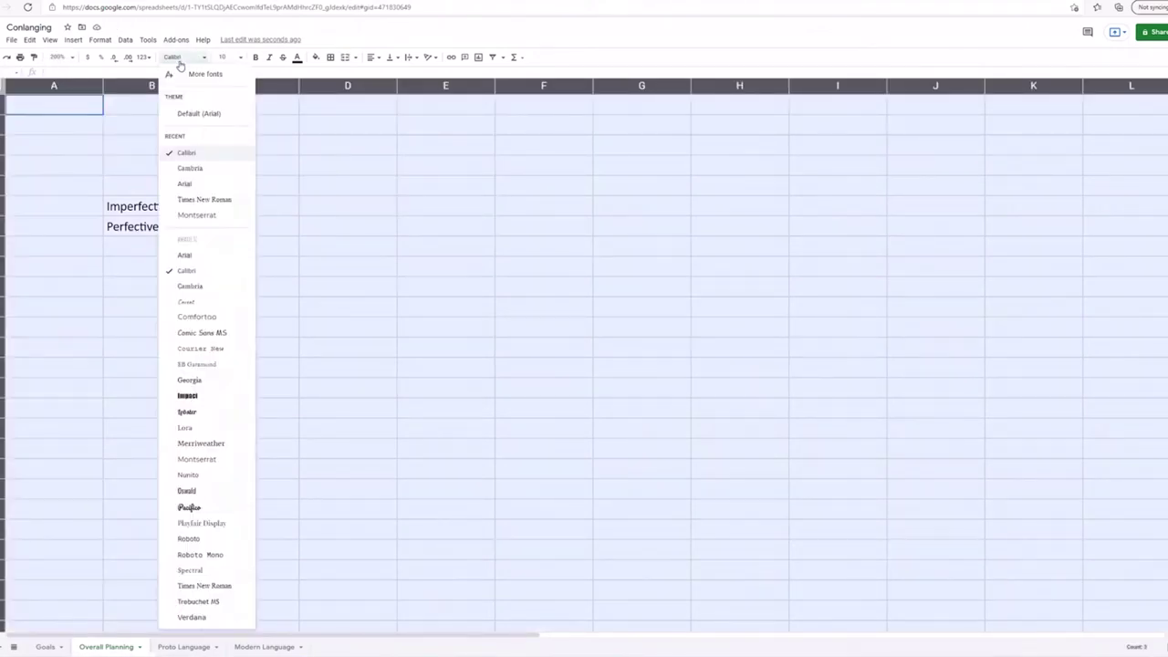
left_click(189, 153)
Step: Enter the column heading "Past" in D5, beside "Non-past"
left_click(328, 185)
type("Past")
key("Return")
Step: Enter the mood headings "Intentional" in G5 and "Conditional" in H5
left_click(400, 194)
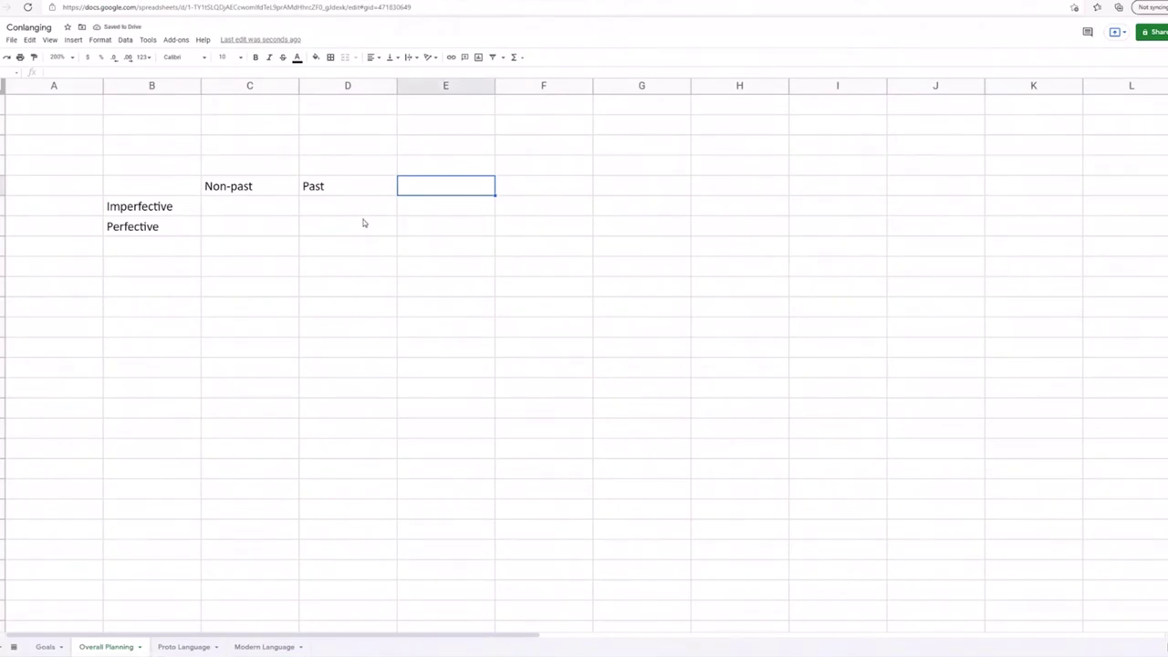
left_click(590, 193)
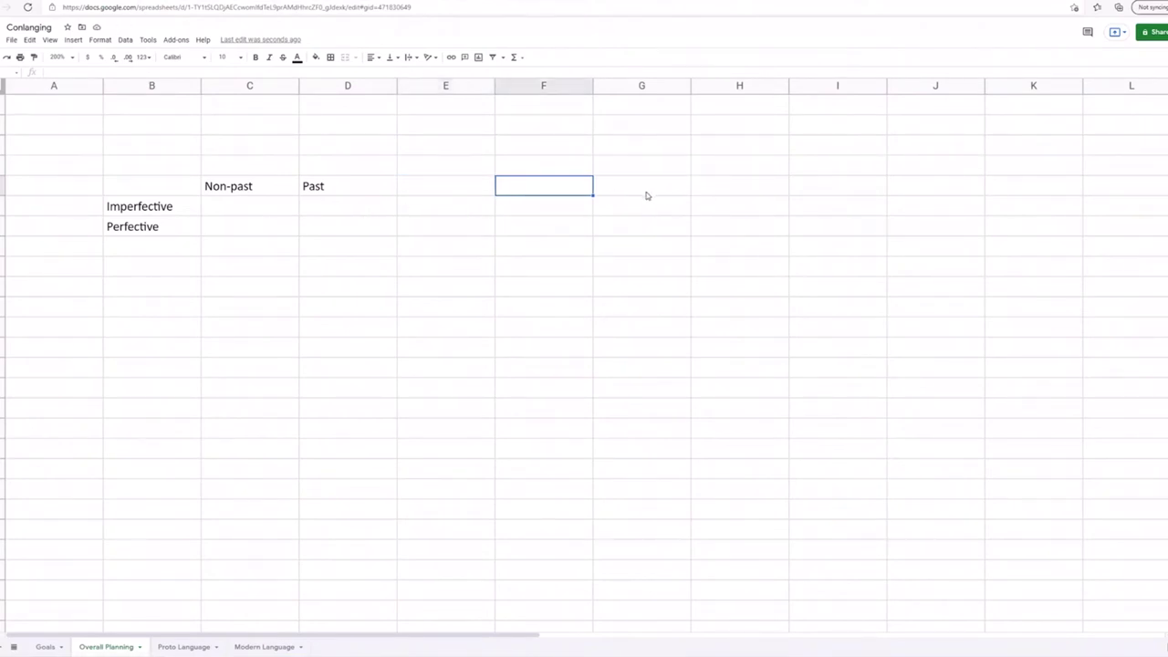
left_click(647, 195)
type("Intentional")
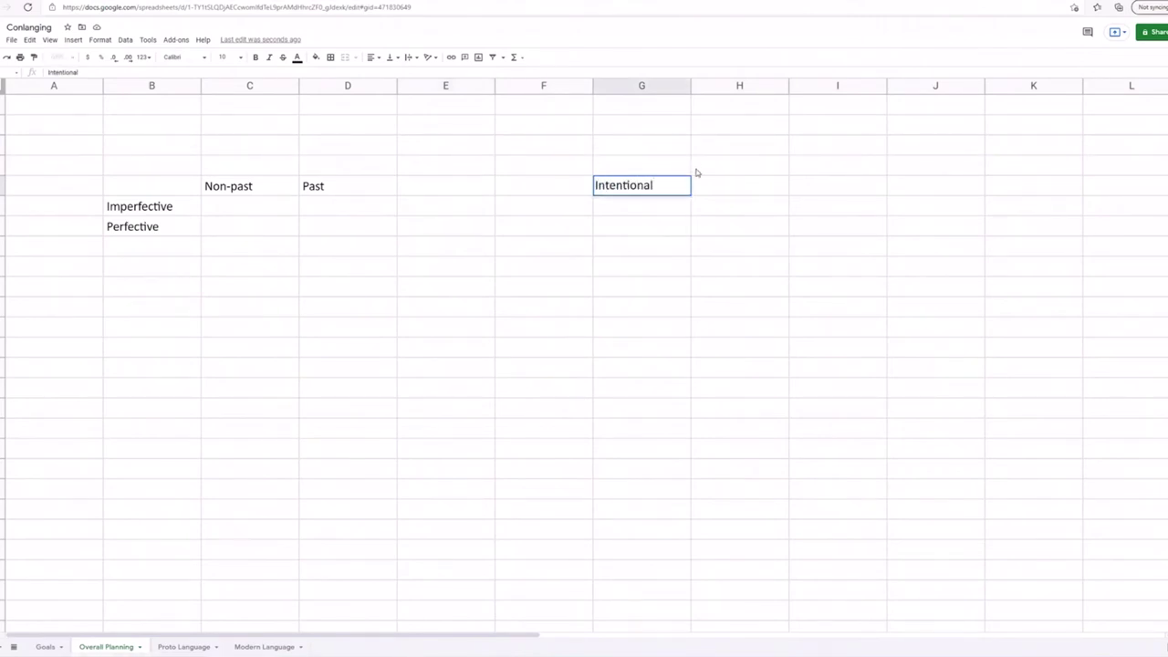
left_click(714, 193)
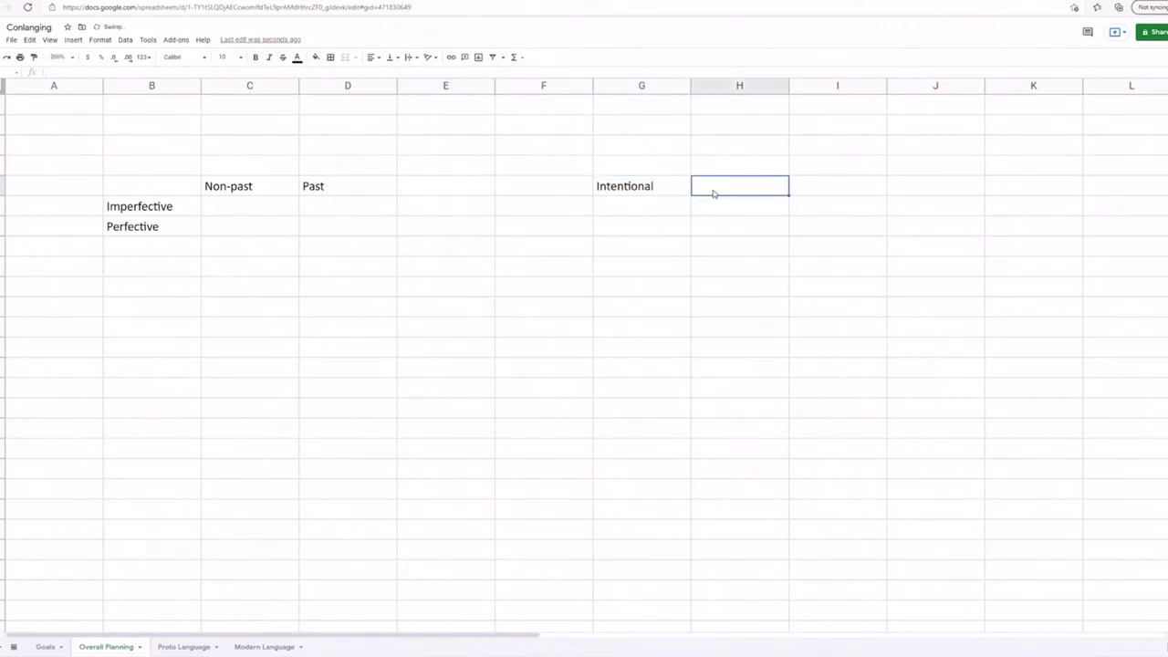
type("Conditional")
Step: Enter the mood headings "Potential" in I5 and "Dubitative" in J5
left_click(798, 194)
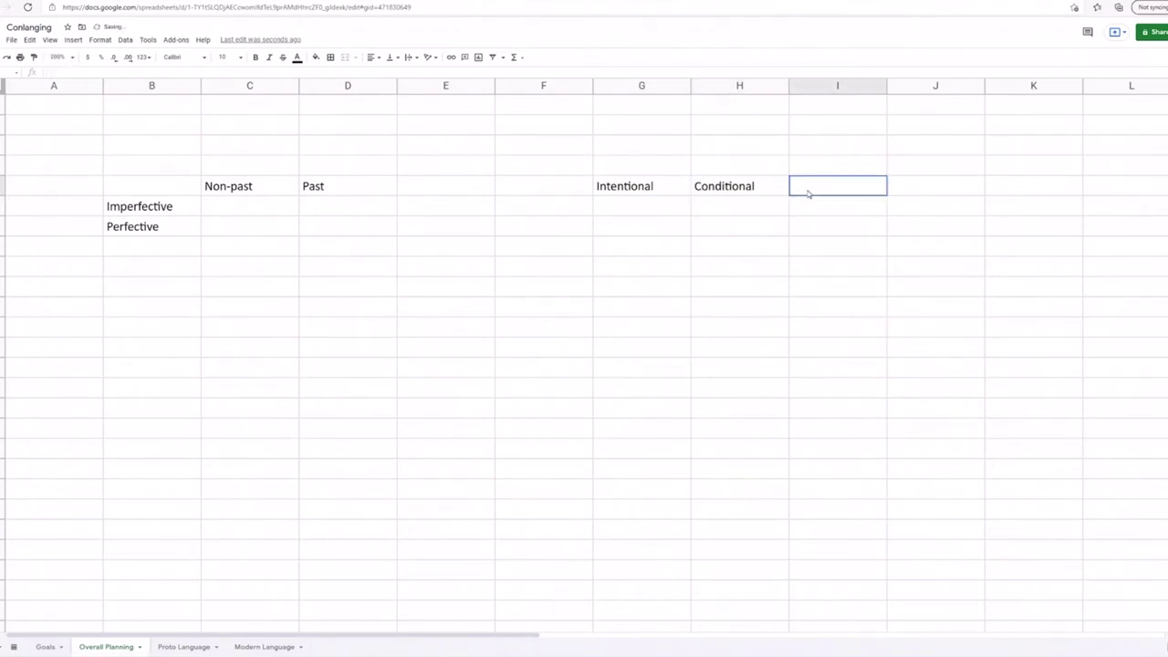
type("Du")
type("Pot")
type("ential")
key("Return")
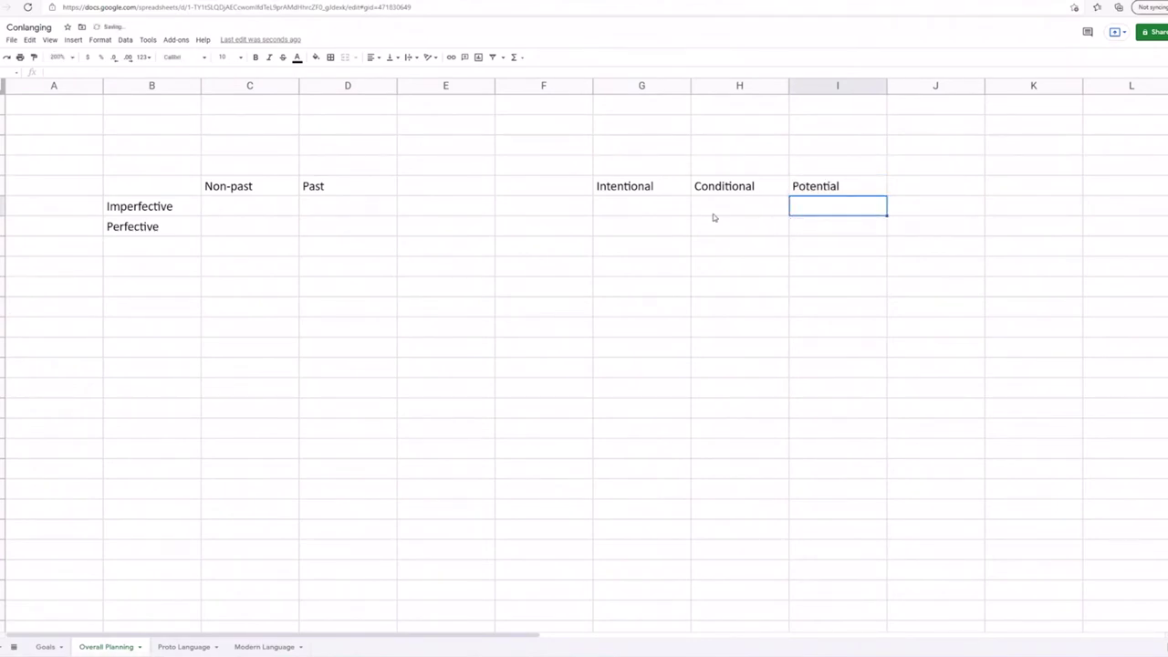
left_click(674, 213)
left_click(882, 188)
left_click(898, 188)
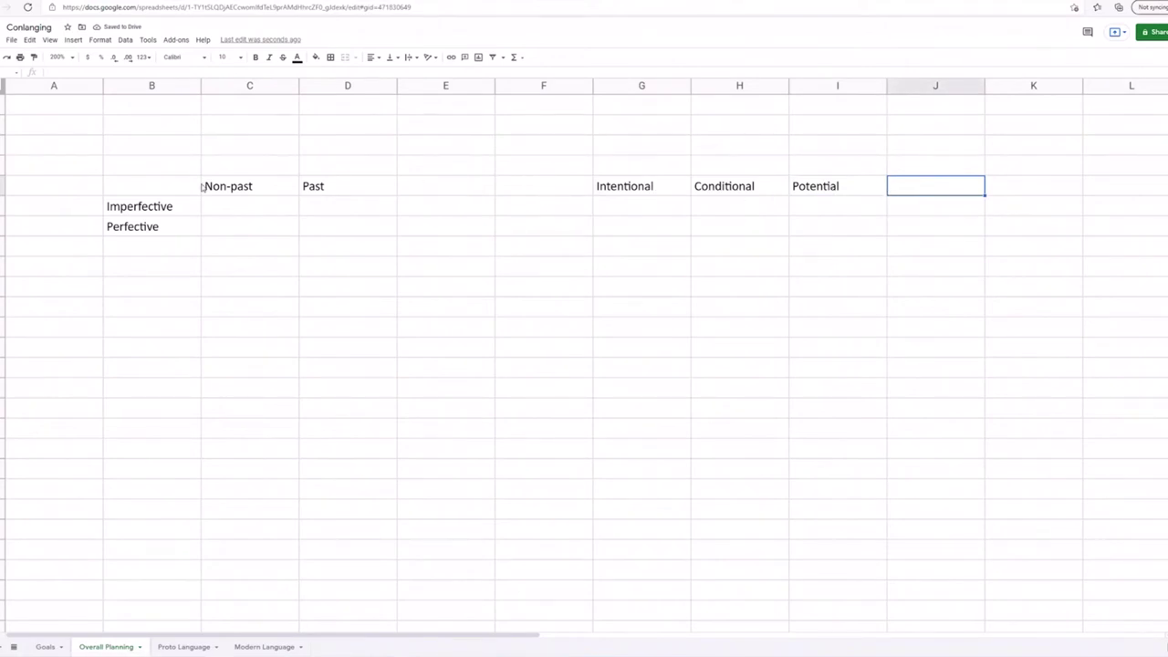
double_click(927, 184)
type("Dubitative")
left_click(826, 208)
left_click(663, 205)
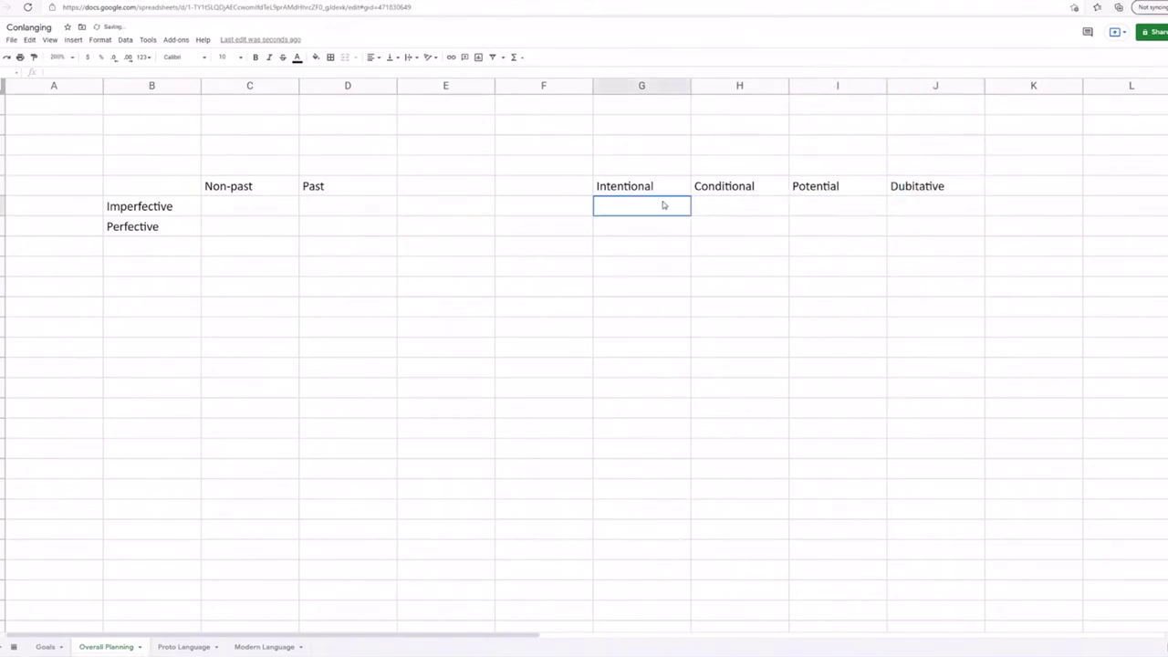
left_click(445, 193)
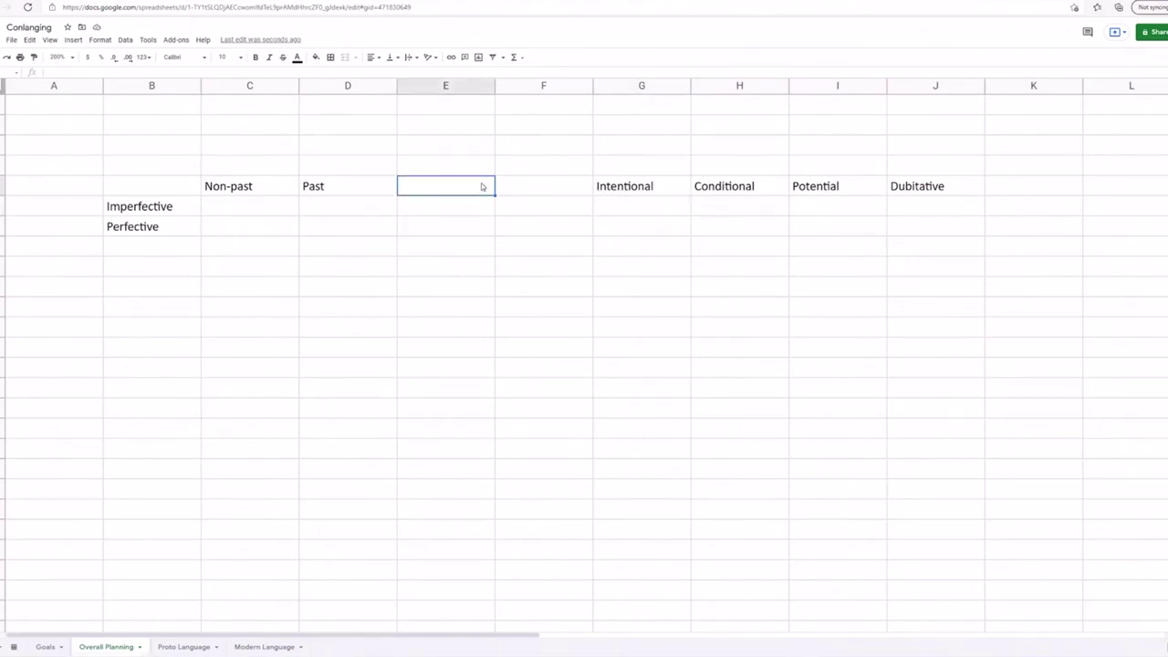
left_click(487, 265)
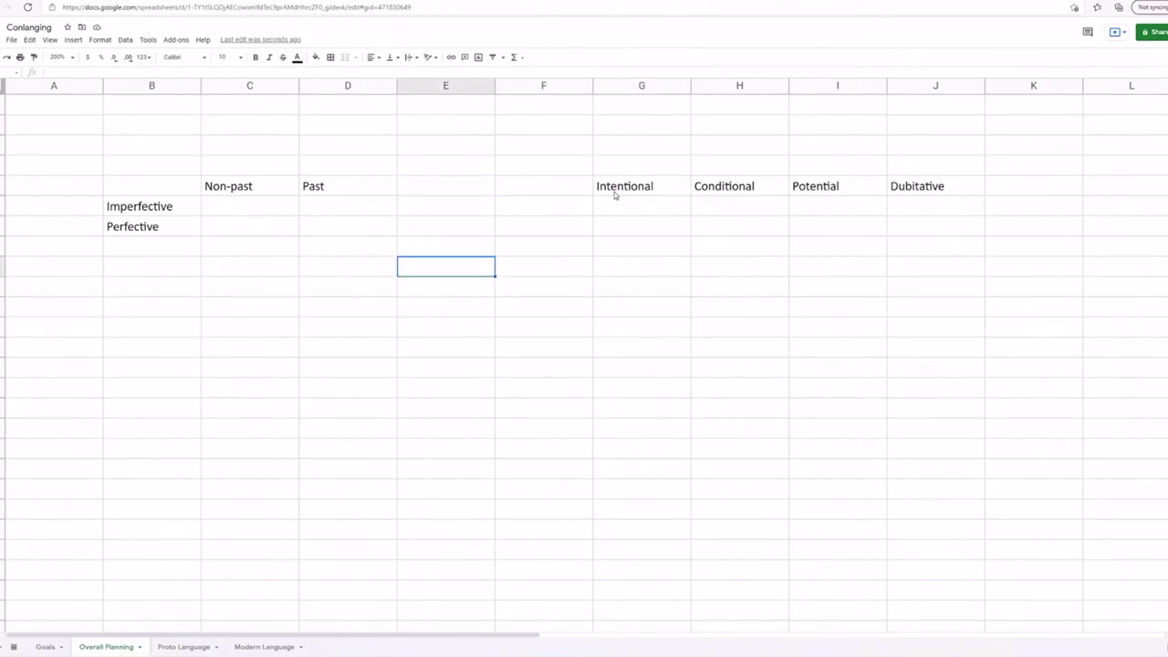
Step: Move the four mood headings from G5:J5 two columns over so they occupy I5:L5
left_click_drag(617, 193, 928, 195)
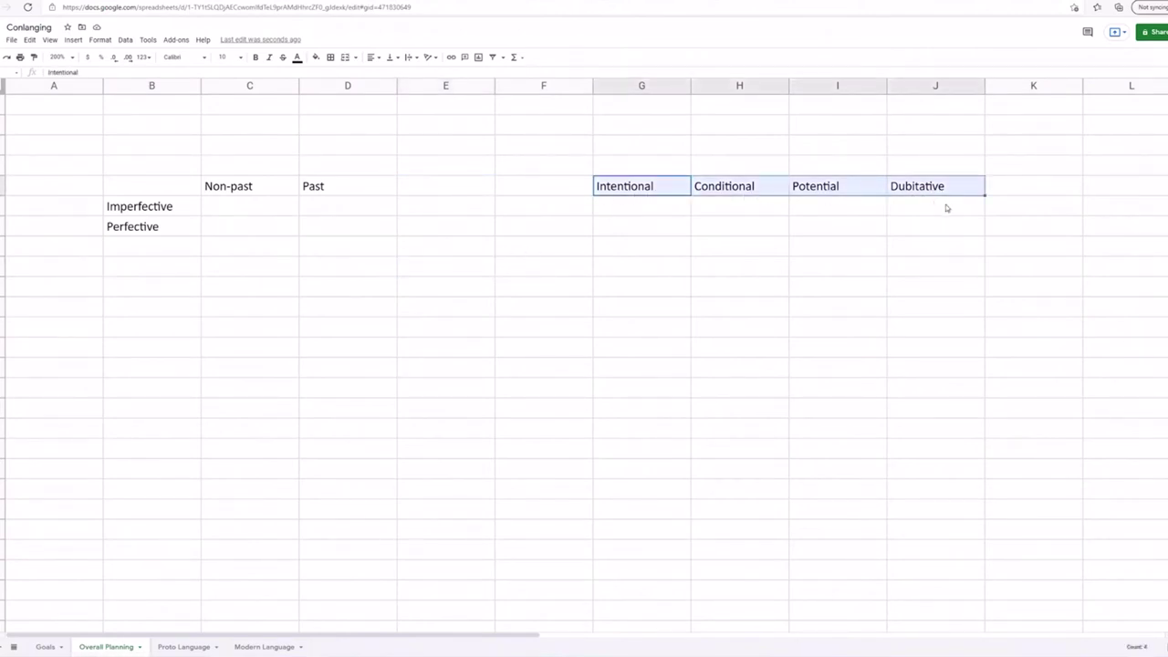
key("ctrl+c")
left_click(890, 245)
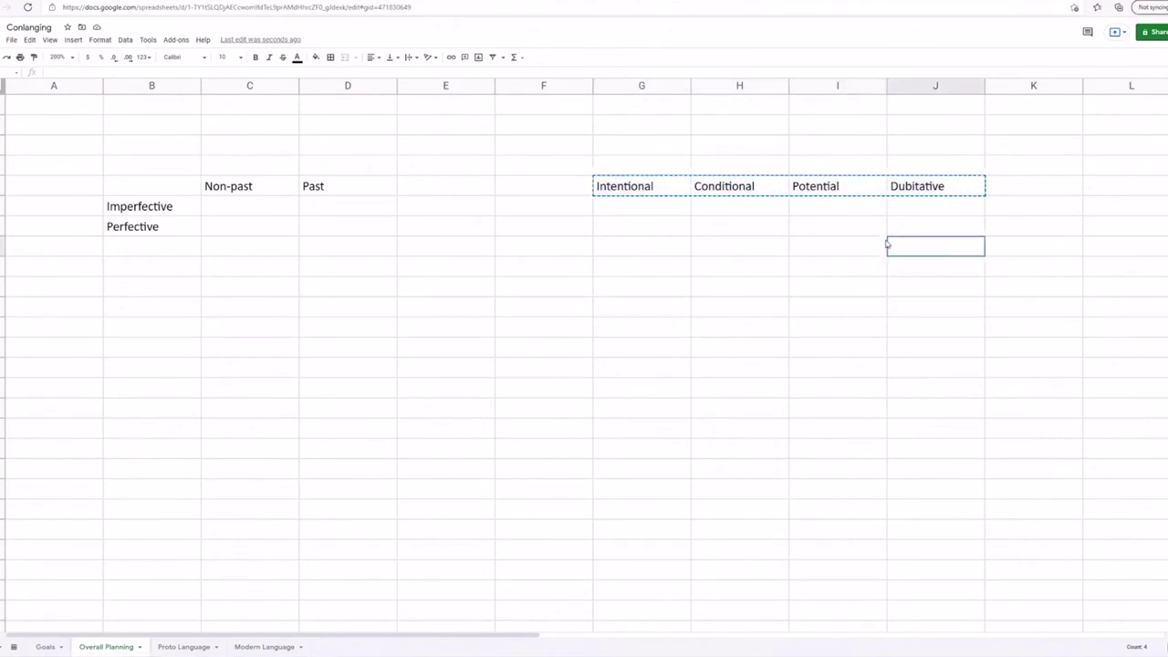
left_click(828, 188, "ctrl")
left_click(815, 248)
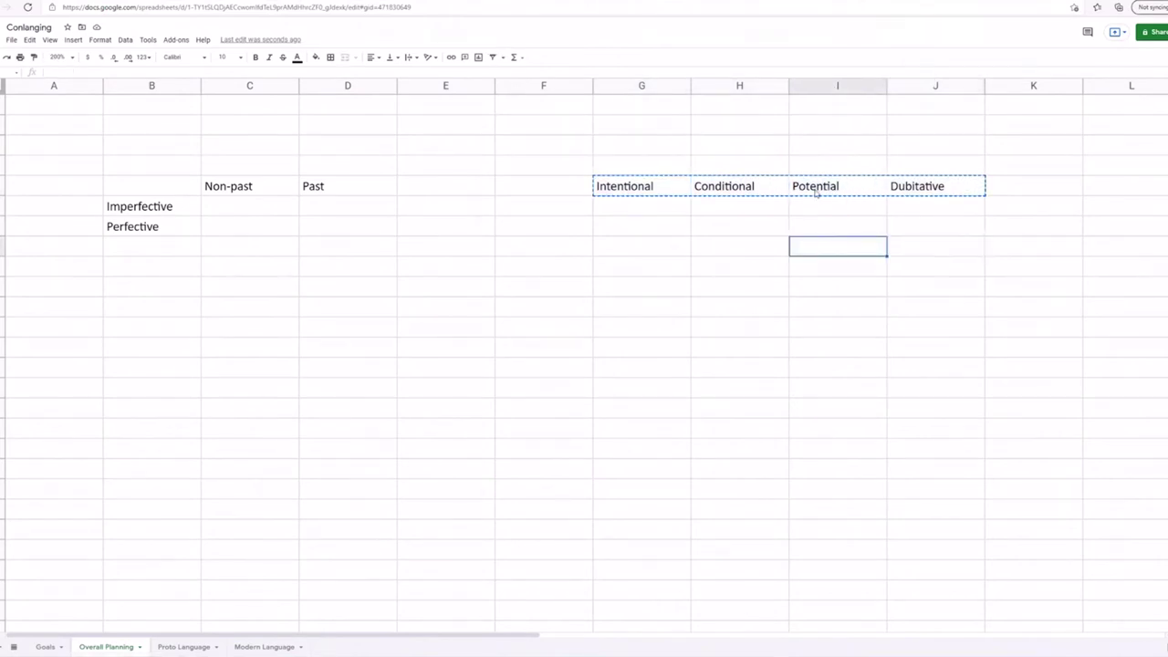
left_click(821, 187)
key("ctrl+v")
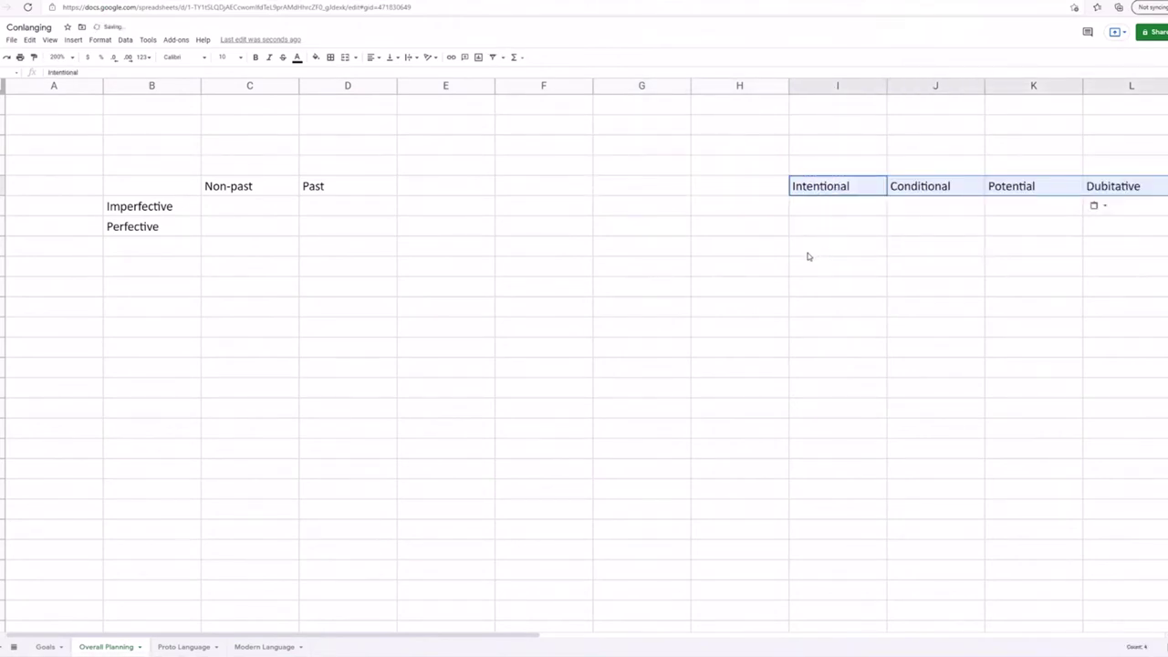
left_click(808, 253)
left_click(450, 195)
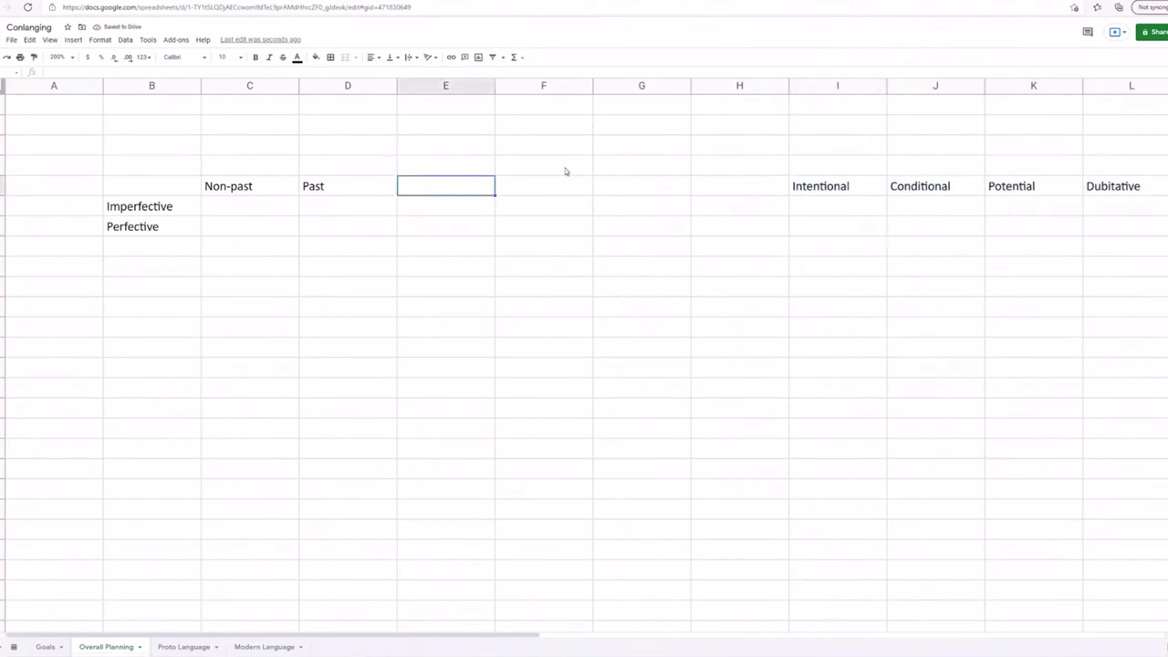
left_click(754, 191)
left_click(627, 187)
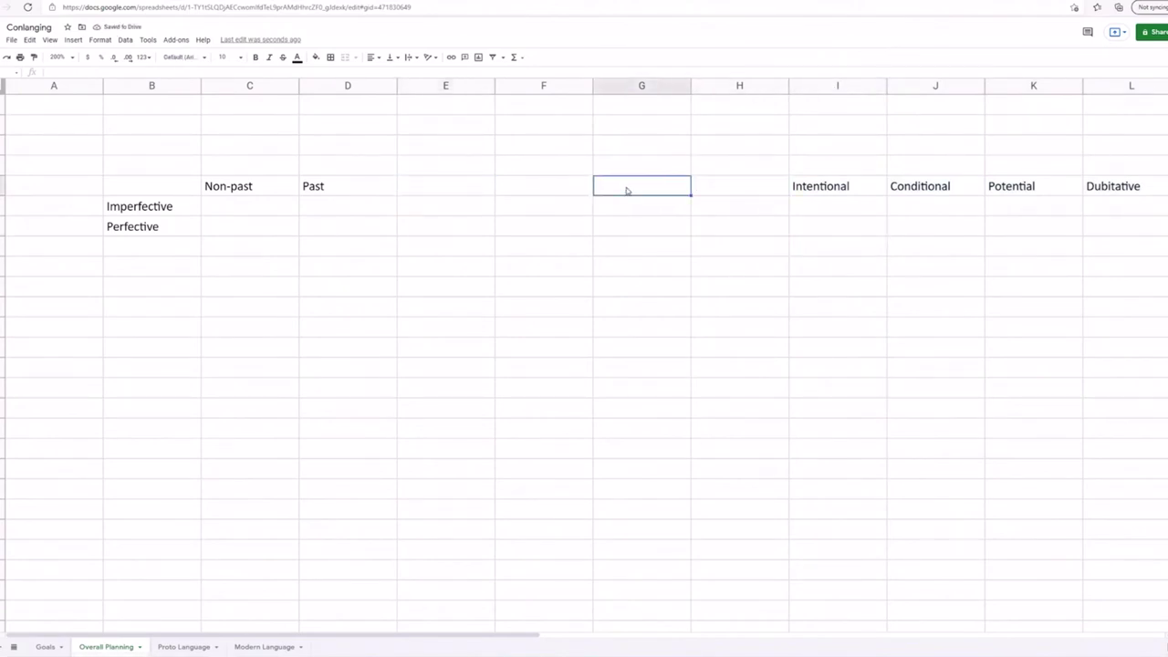
Step: Enter the table title "TAM" in B4, above the aspect and tense table
left_click(138, 168)
type("TAM")
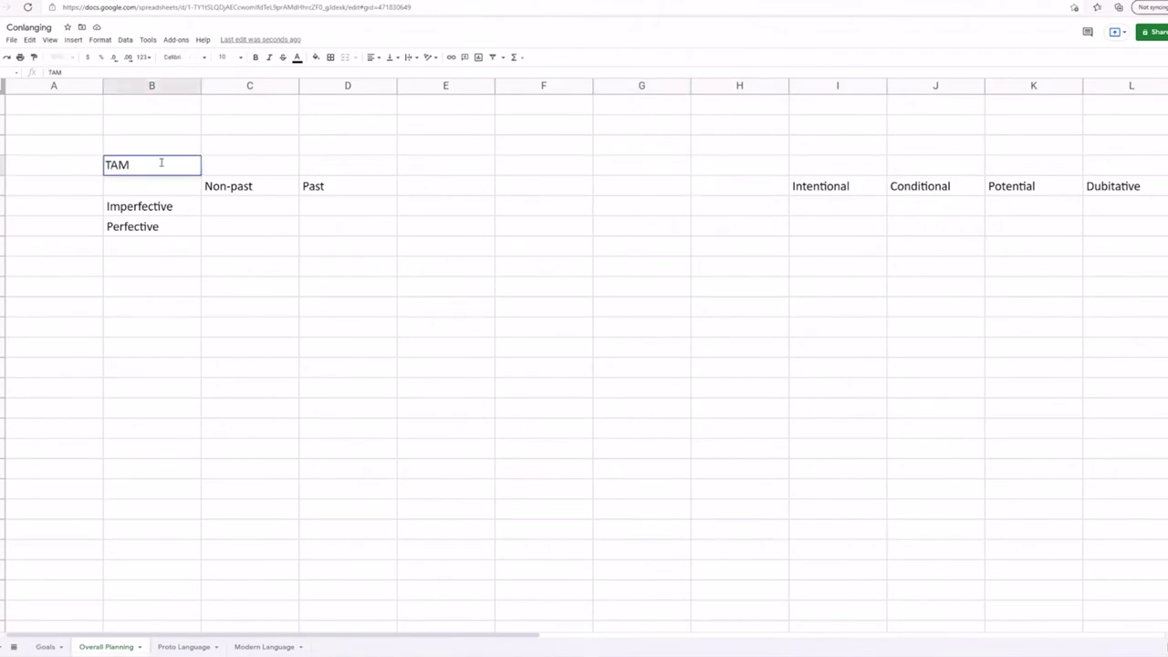
left_click(598, 189)
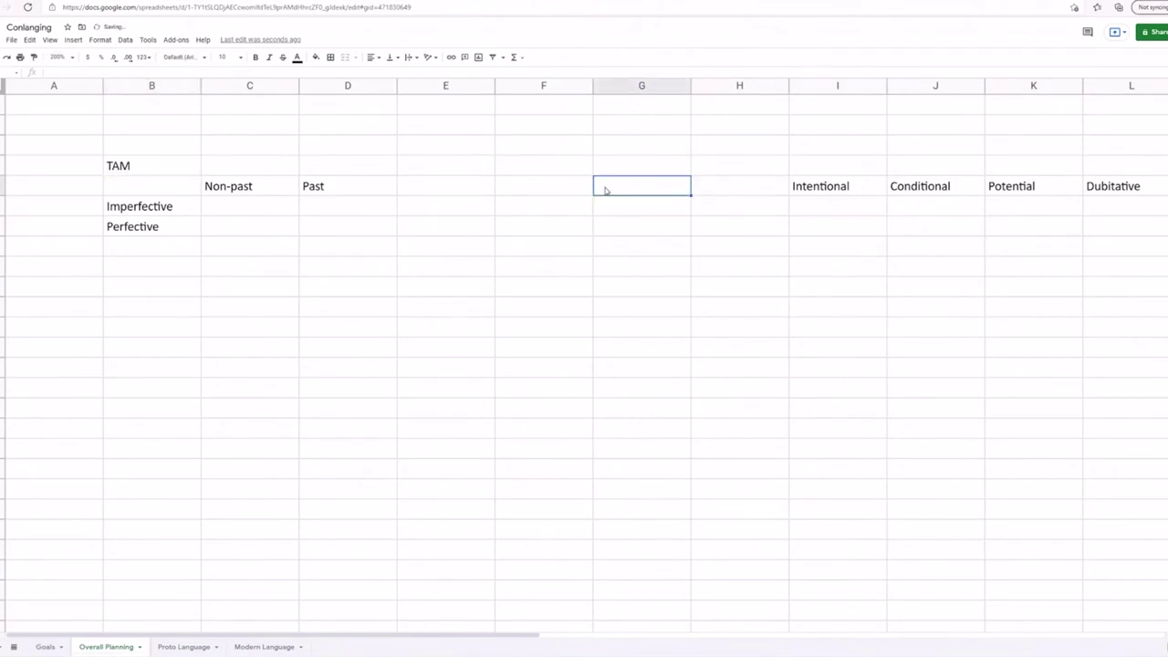
double_click(608, 191)
type("In")
key("Escape")
Step: Reset the font of all cells on the sheet to Calibri
key("ctrl+a")
left_click(183, 57)
left_click(210, 153)
Step: Enter the heading "Inceptive" in G5
left_click_drag(438, 186, 595, 188)
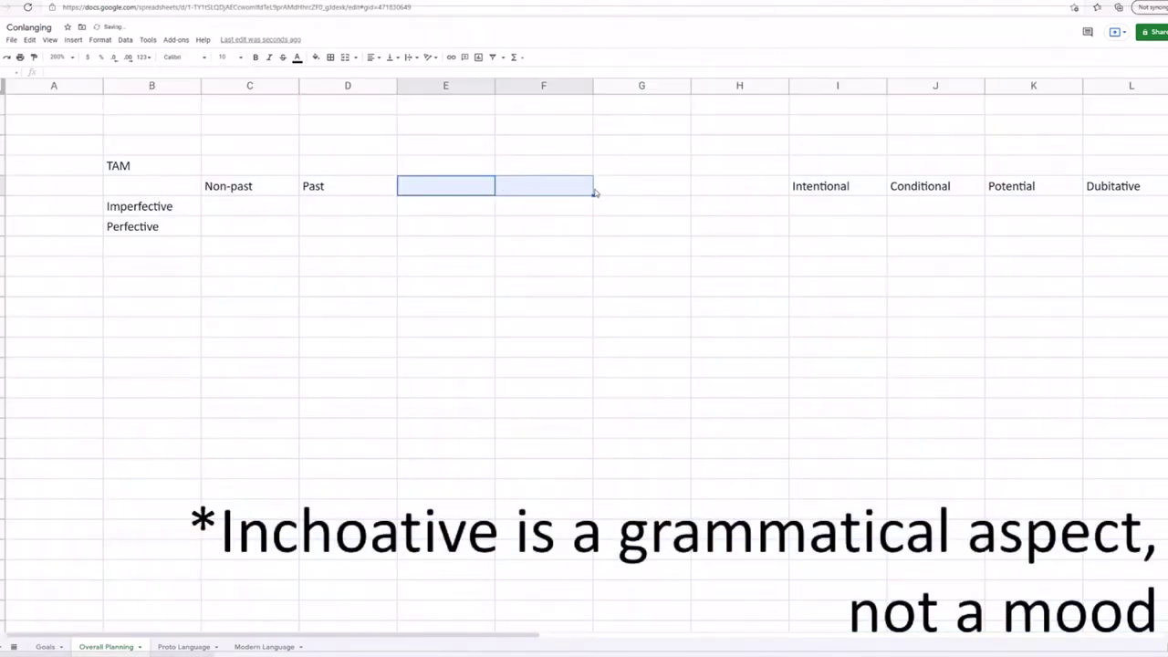
left_click(601, 191)
type("Inch")
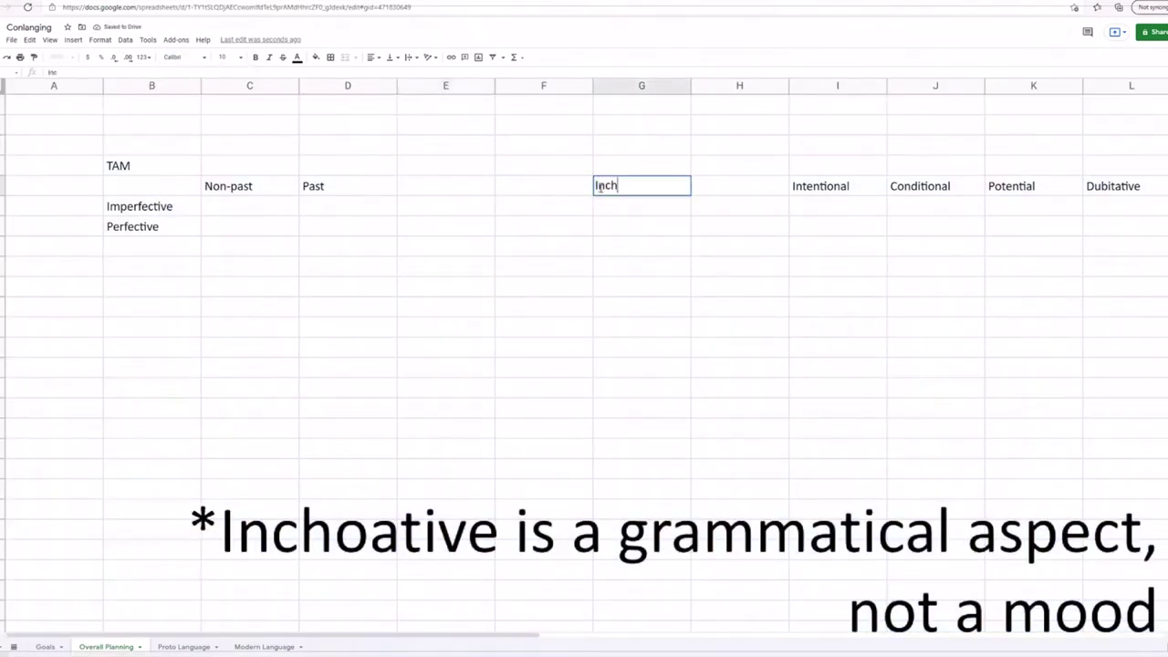
type("oative")
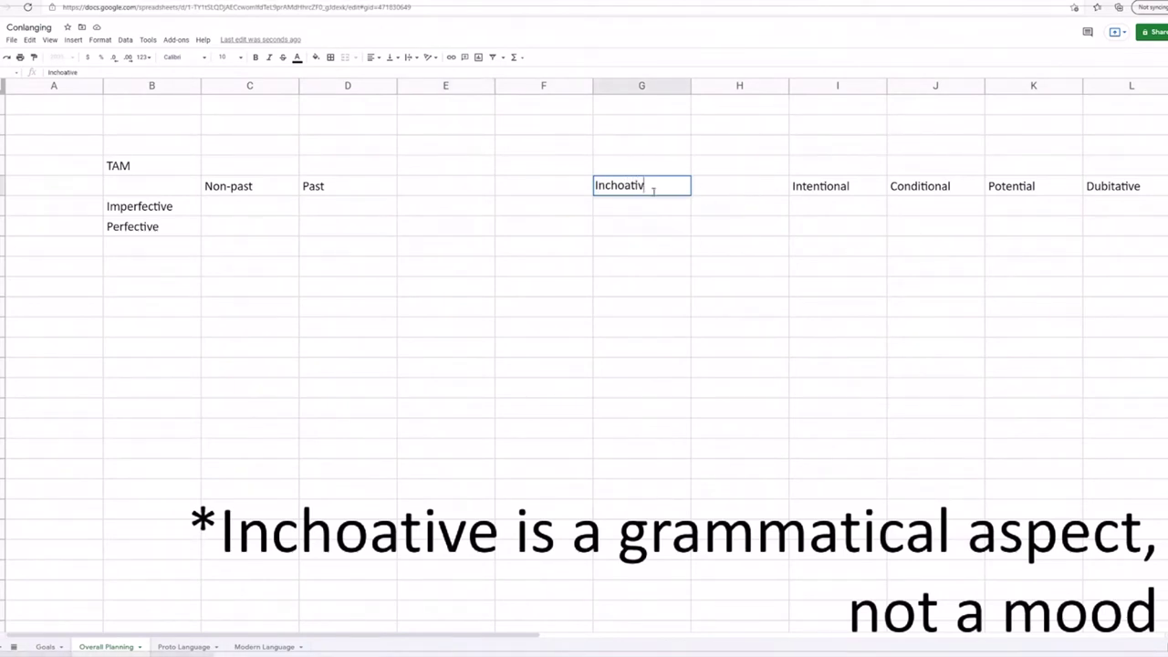
key("BackSpace")
key("BackSpace")
key("BackSpace")
key("BackSpace")
key("BackSpace")
key("BackSpace")
type("eptive")
left_click(715, 201)
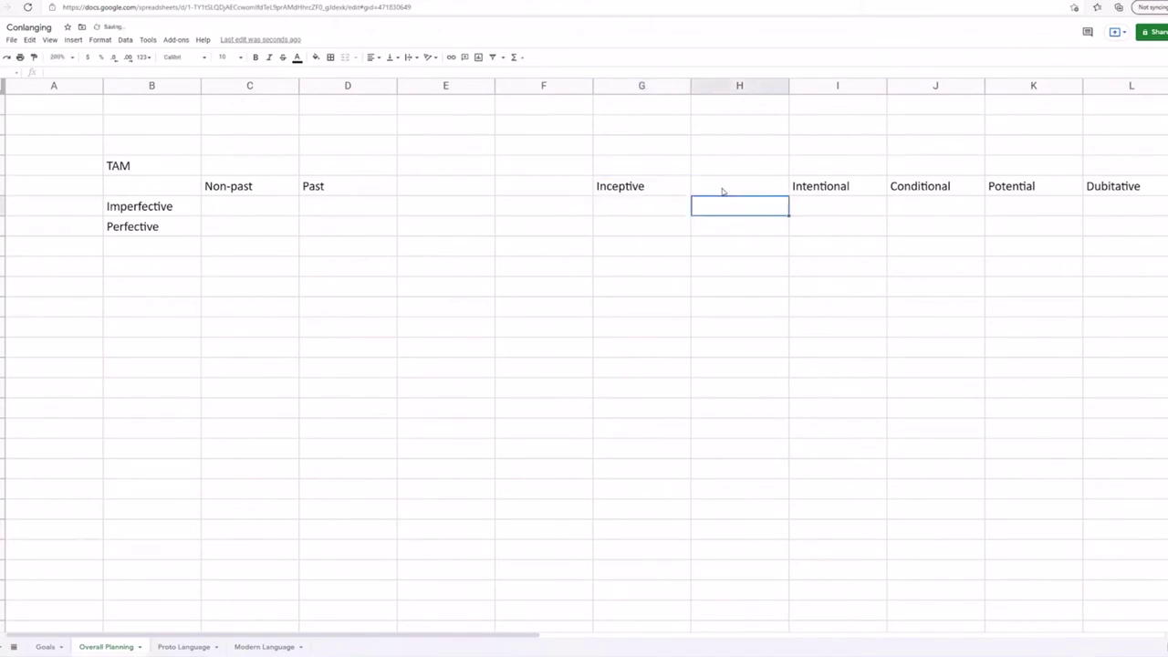
Step: Enter the heading "Terminative" in H5, between "Inceptive" and "Intentional"
left_click(719, 188)
type("Terminative")
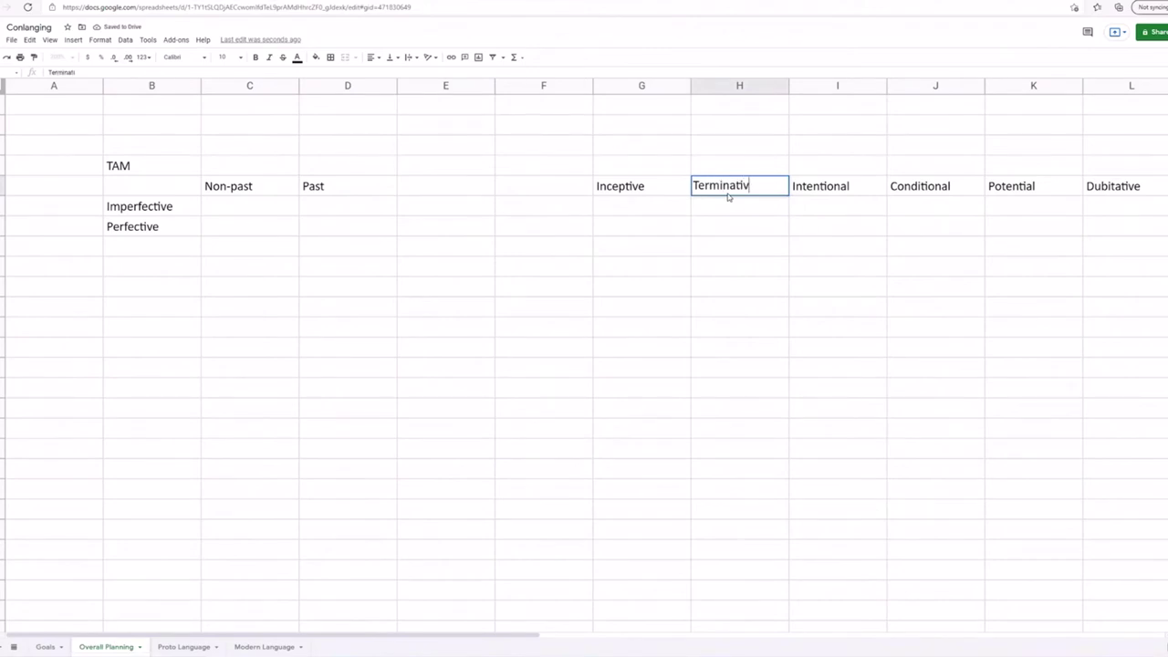
left_click(745, 171)
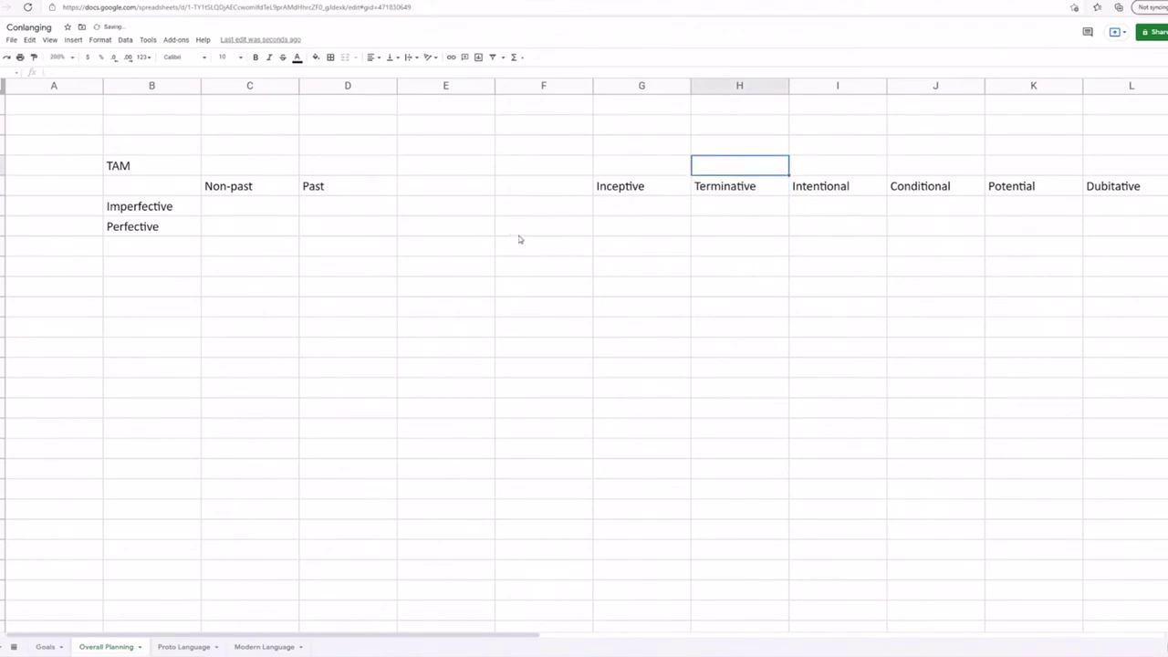
left_click(449, 187)
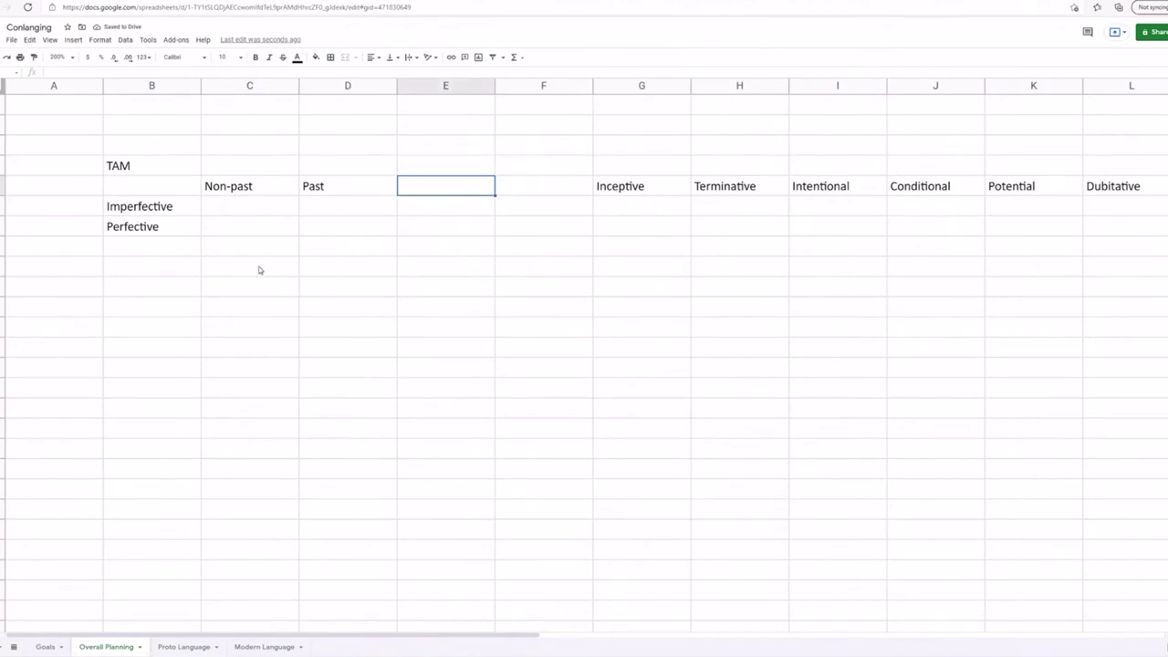
scroll(258, 268, "down", 1)
scroll(258, 268, "up", 1)
Step: Label the table "Dynamic" in B5, directly below the TAM title
left_click(173, 193)
type("Dynamic")
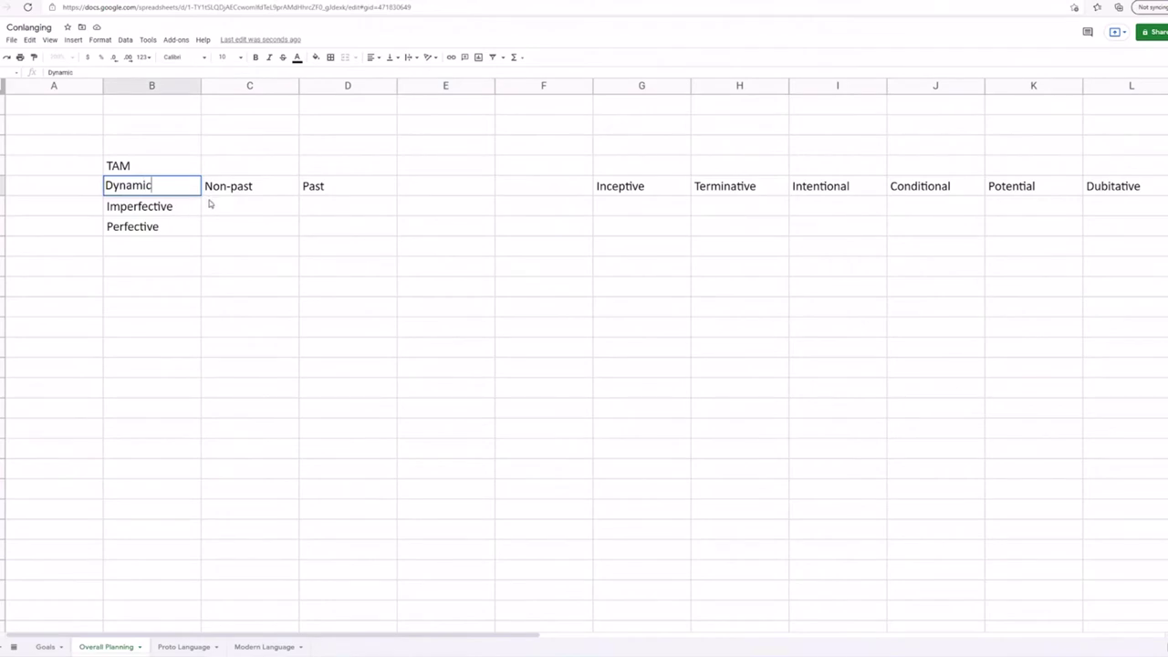
left_click(197, 247)
left_click(215, 223)
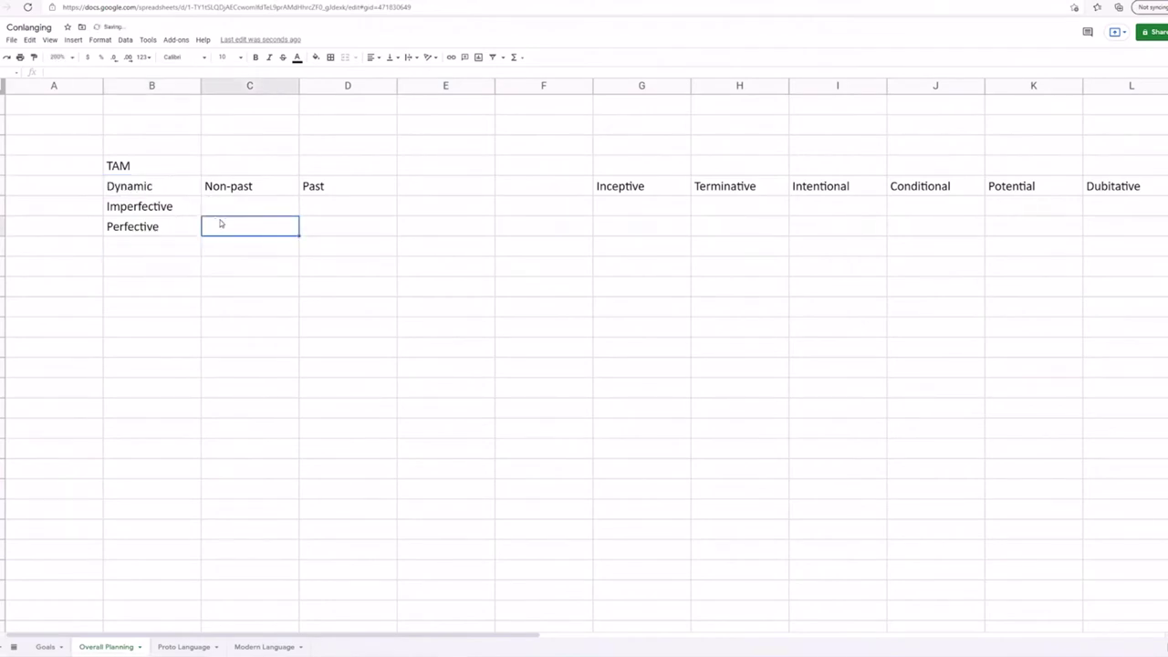
left_click(183, 195)
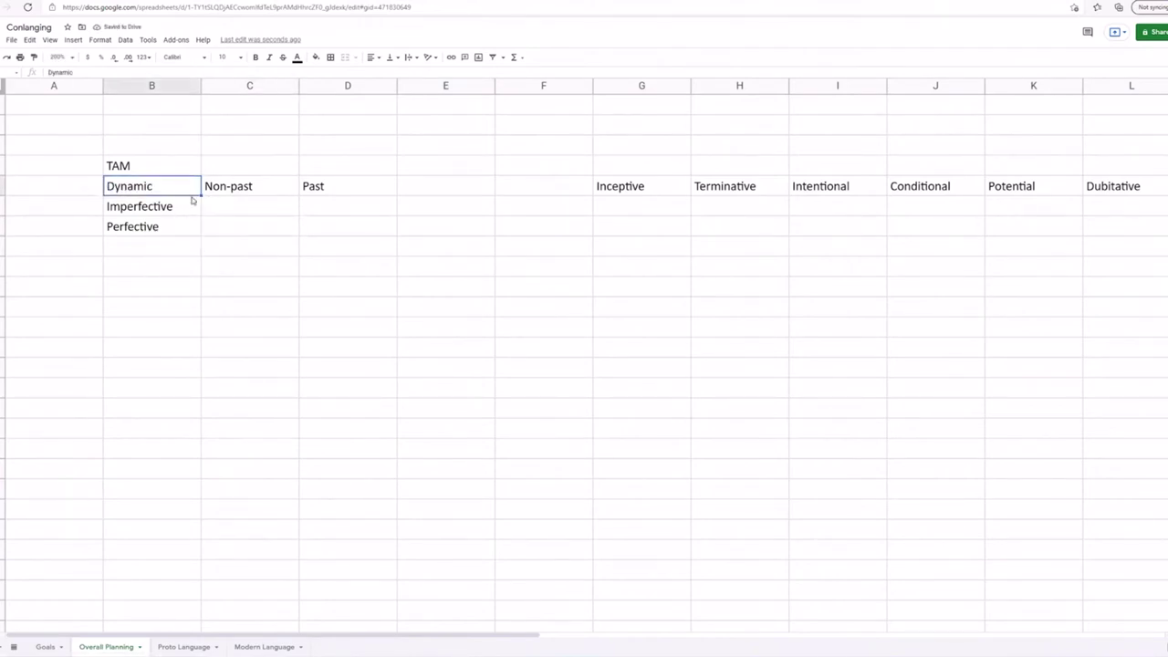
left_click(186, 224)
left_click_drag(182, 190, 260, 193)
left_click(355, 232)
left_click_drag(153, 187, 386, 224)
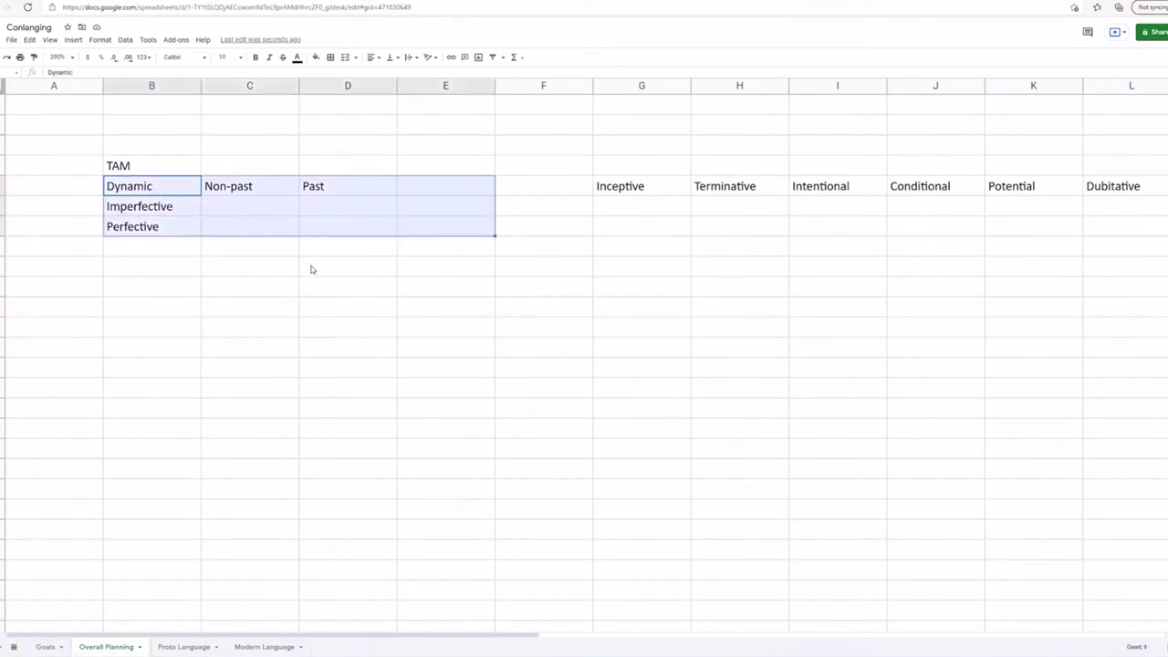
left_click(311, 267)
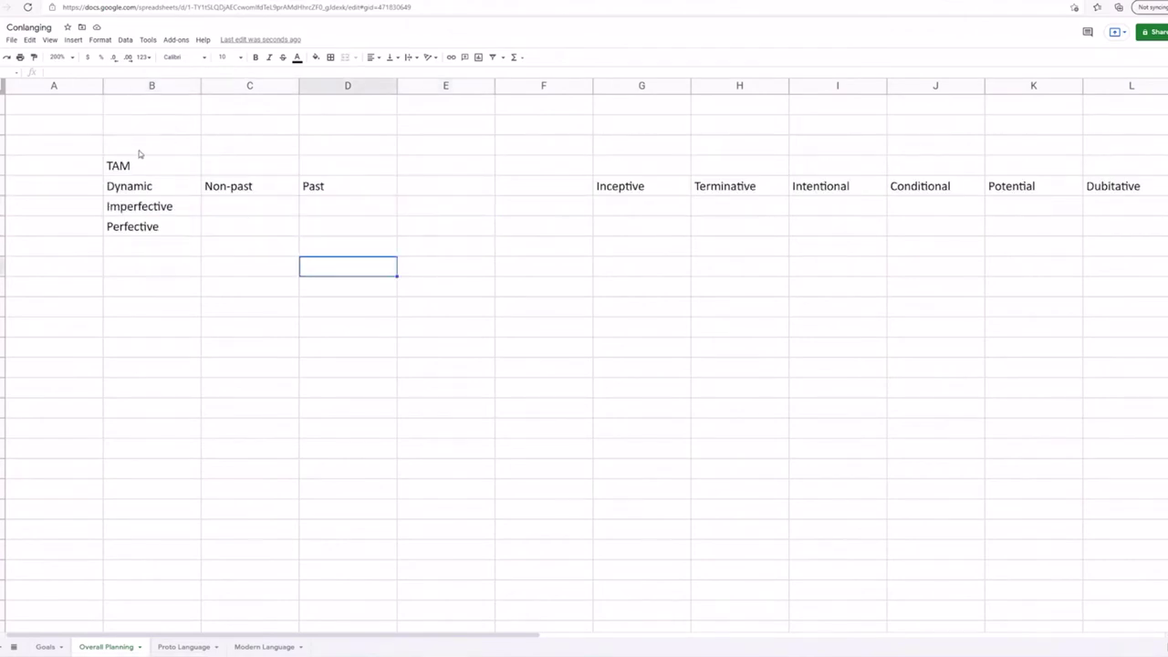
Step: Copy the whole Dynamic table, from its label through the Dubitative column, and paste the duplicate starting at B9
left_click_drag(135, 187, 1086, 229)
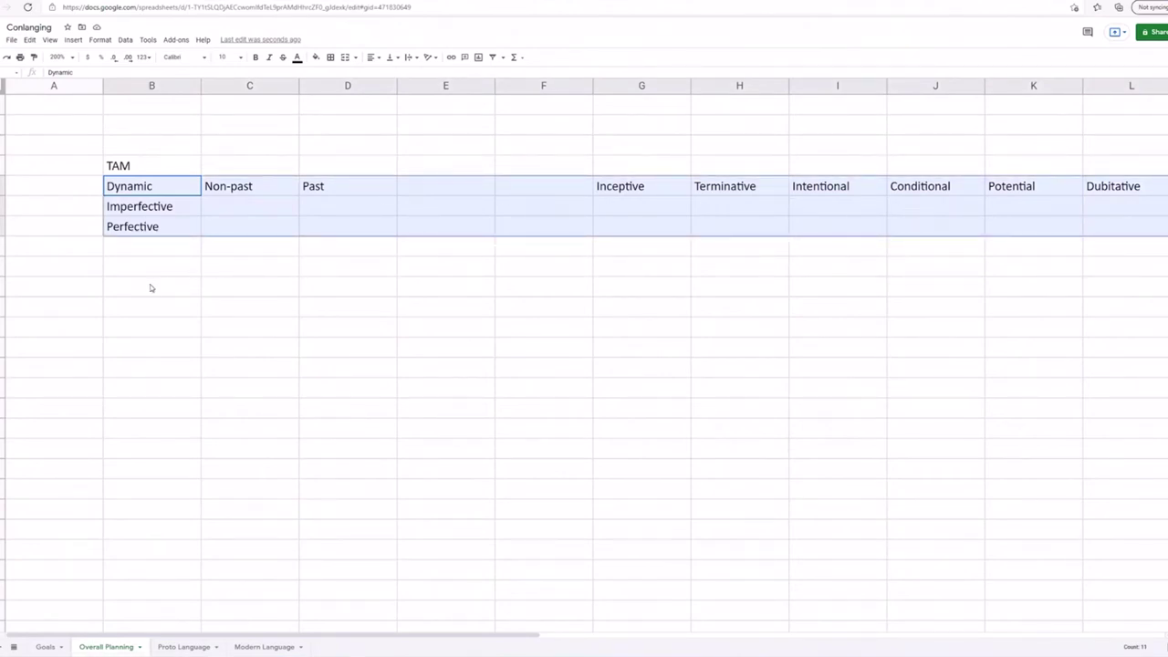
key("ctrl+c")
left_click(151, 249)
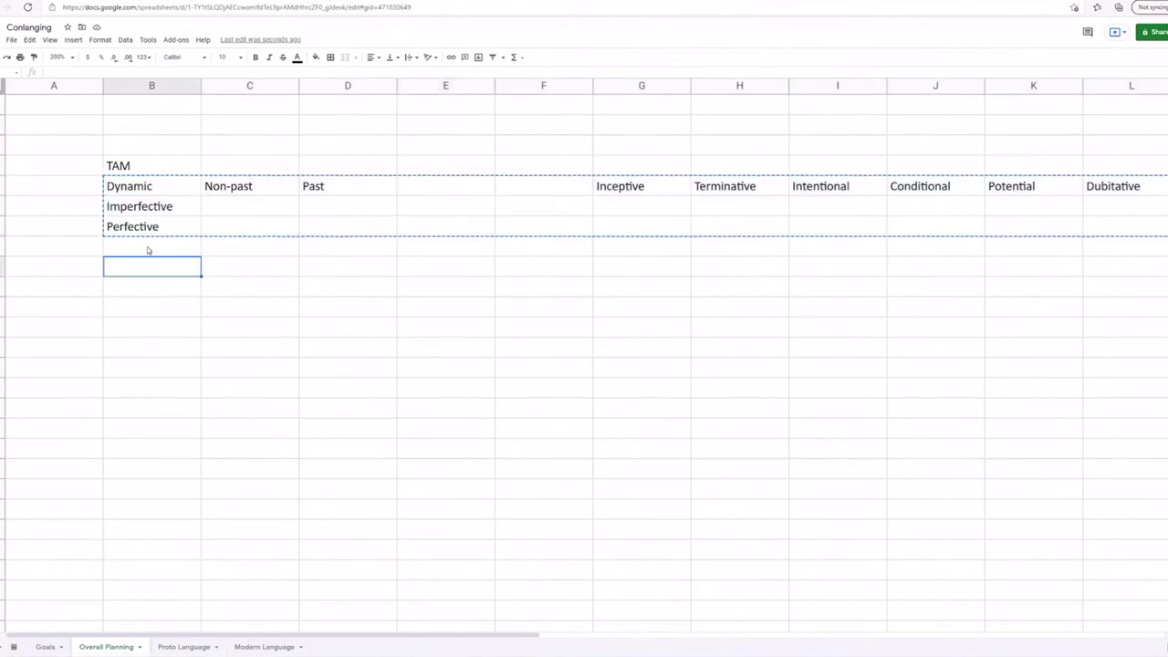
left_click(147, 268)
key("ctrl+v")
left_click(116, 332)
Step: Replace the duplicated table's label in B9 with "Stative"
left_click(143, 272)
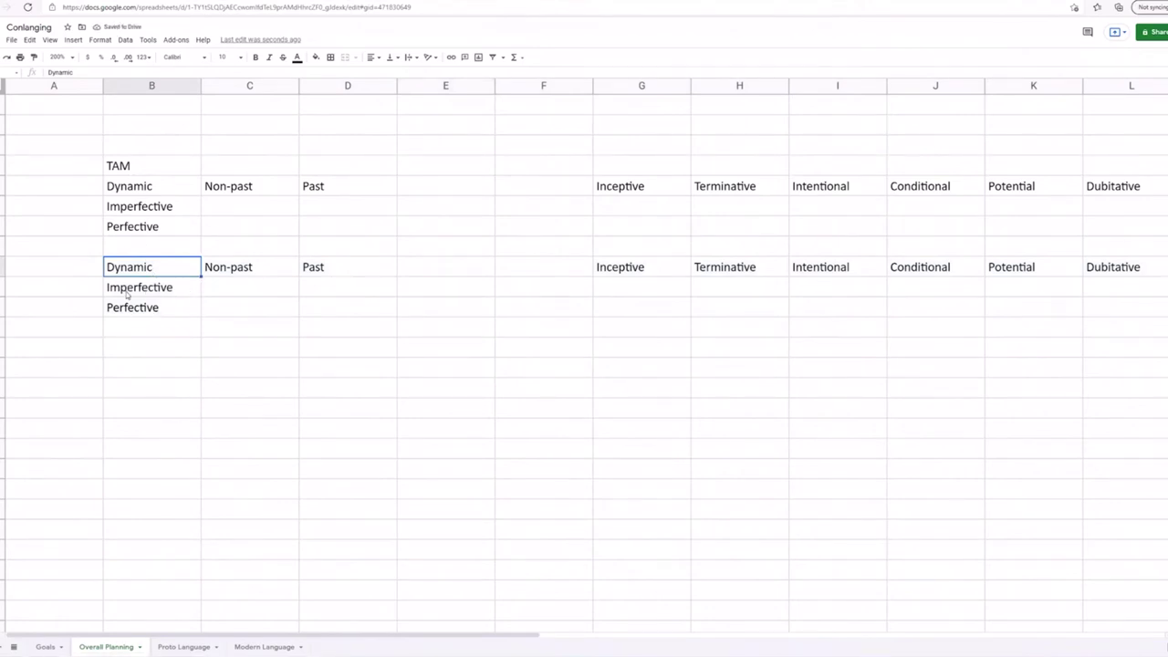
key("BackSpace")
type("Stative")
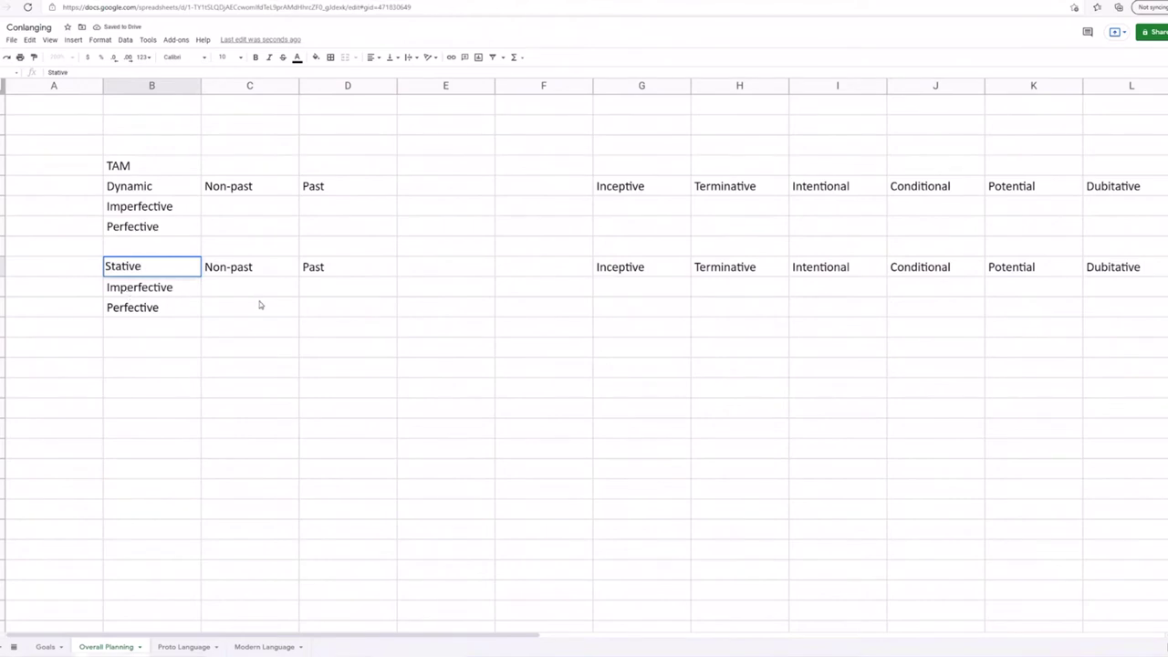
left_click(259, 305)
Step: Move the Stative table's Inceptive through Dubitative headings next to Past, starting at E9
left_click(373, 271)
left_click(419, 283)
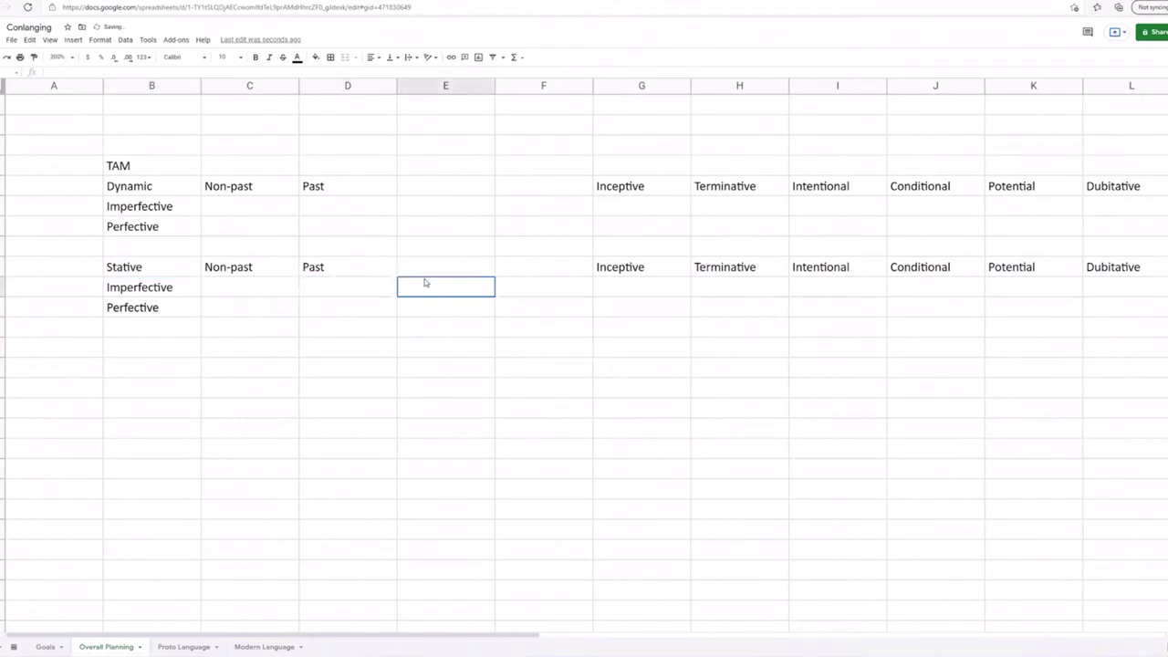
left_click(410, 271)
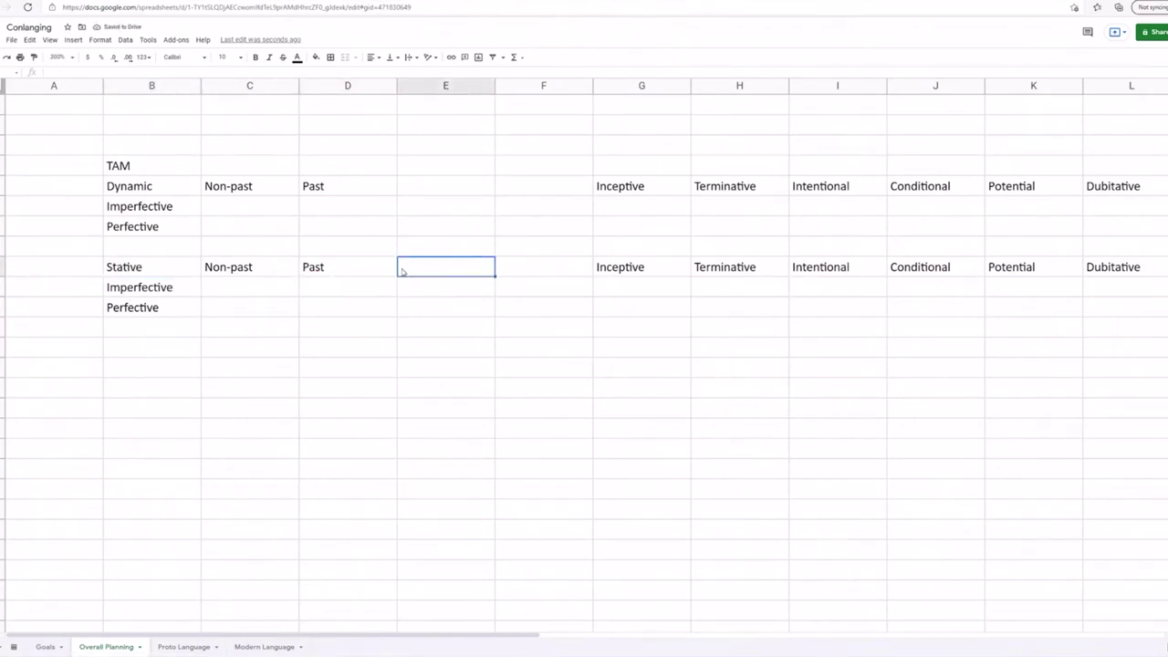
double_click(408, 267)
left_click(417, 295)
left_click_drag(613, 274, 1103, 274)
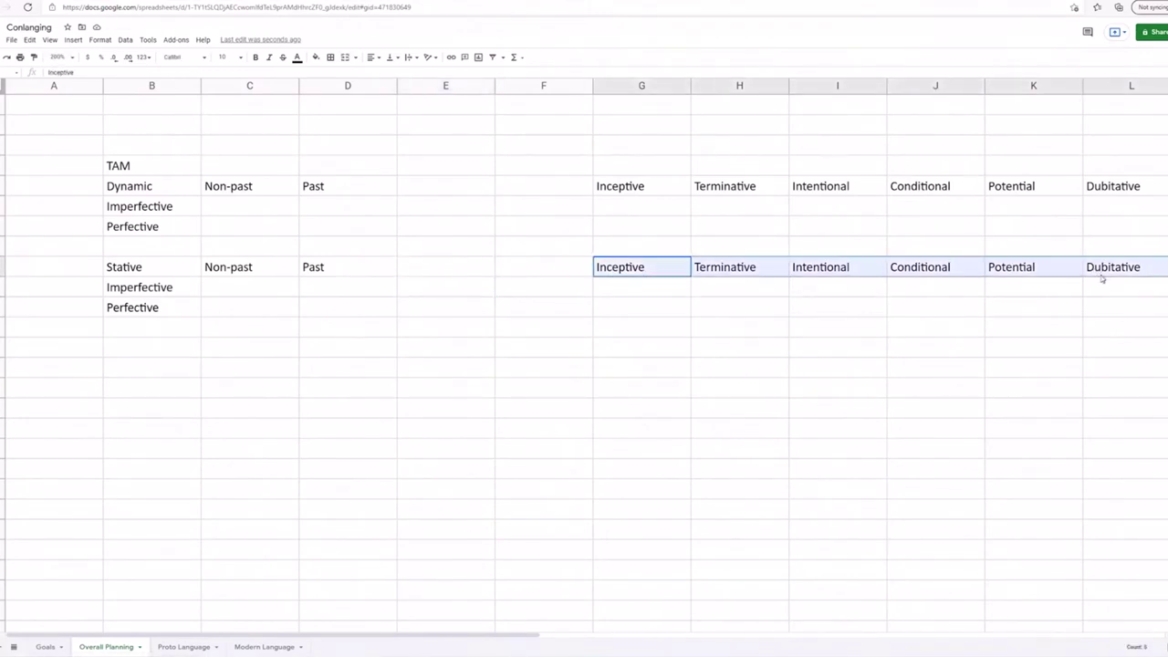
key("ctrl+c")
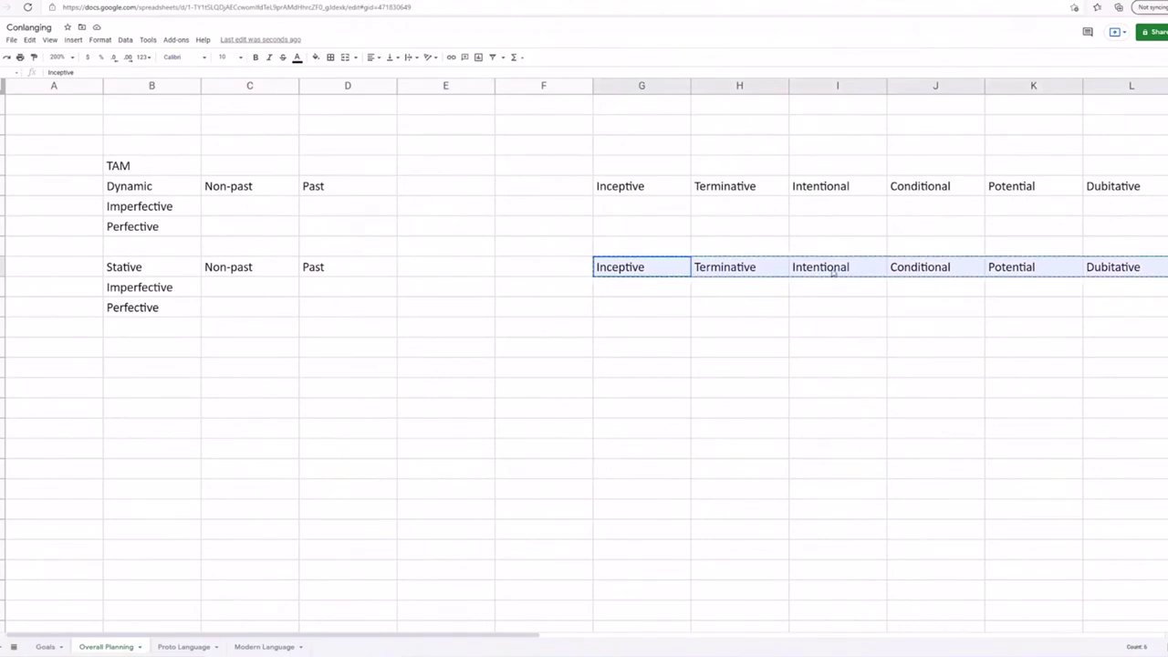
left_click(458, 266)
key("ctrl+v")
left_click(128, 347)
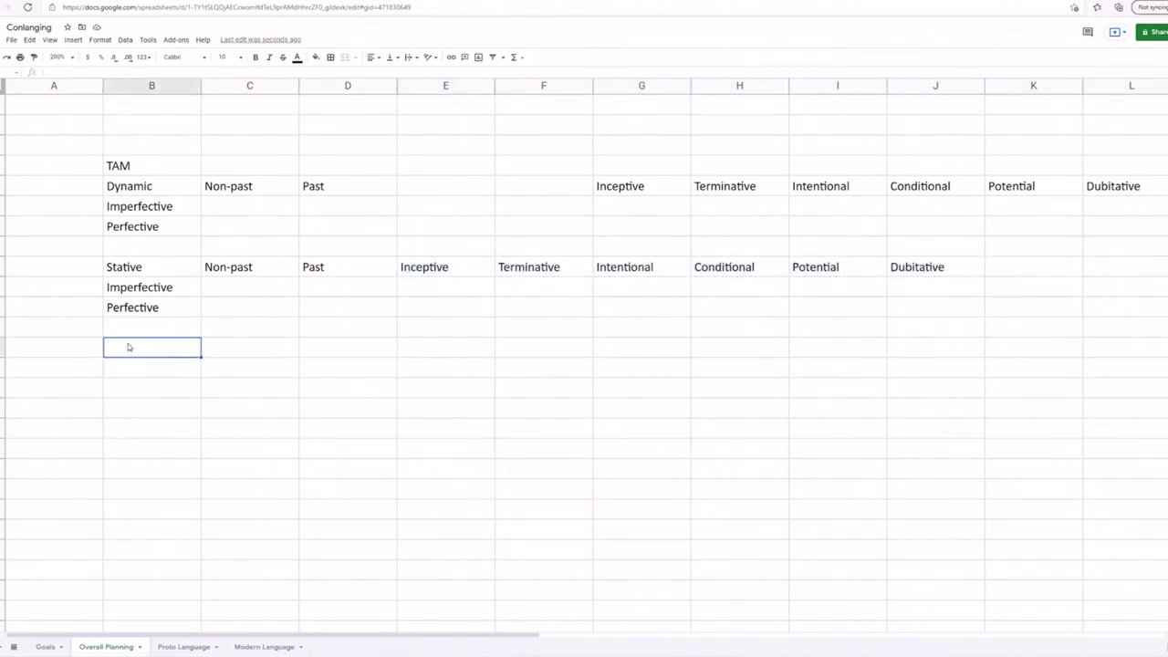
Step: Enter the section heading "PROTO" in B13, below the Stative table
left_click(392, 192)
left_click(497, 192)
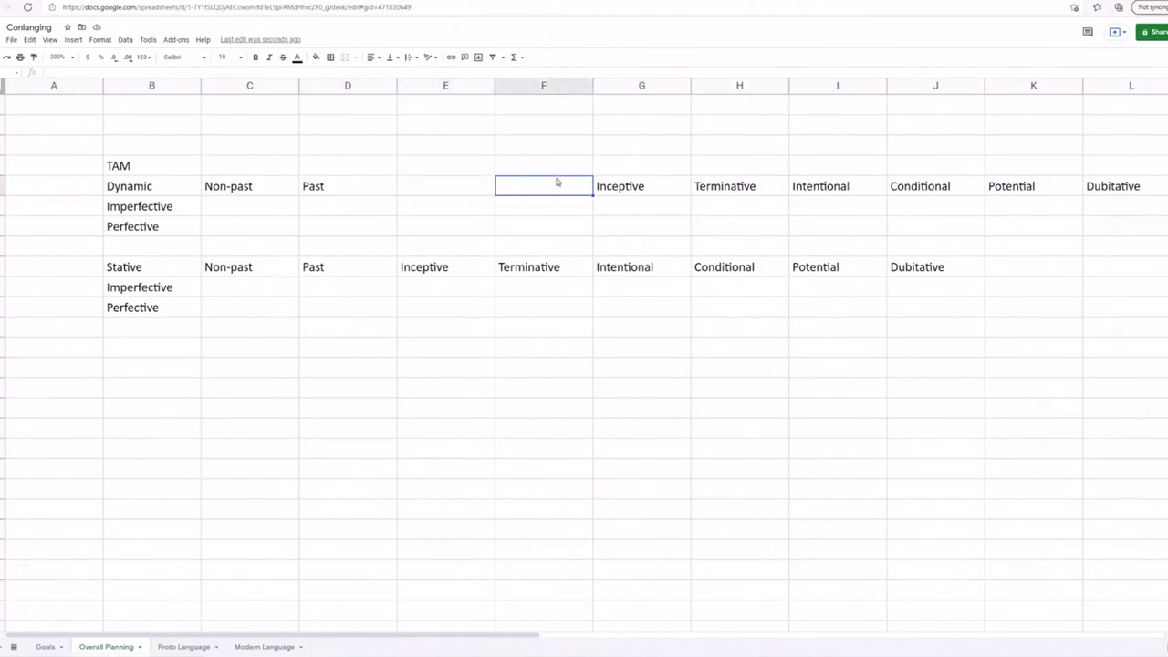
left_click(126, 348)
type("PROTO")
left_click(221, 357)
left_click(146, 378)
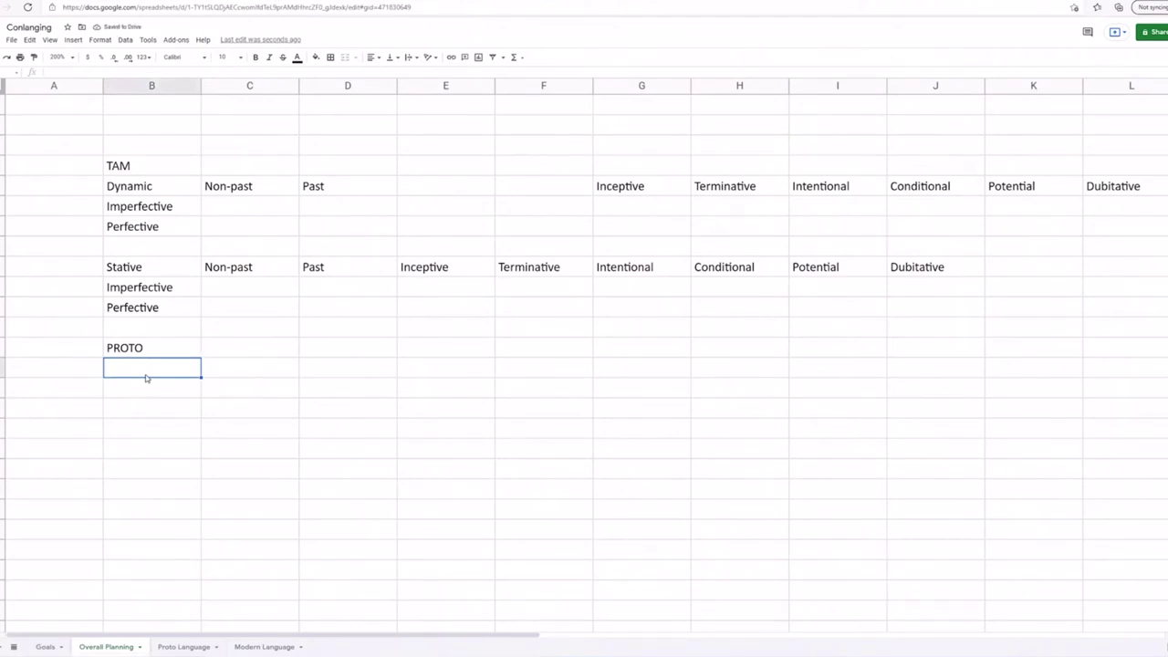
Step: Enter "verb-PTCP" in B14, directly under the PROTO heading
type("verb-PART")
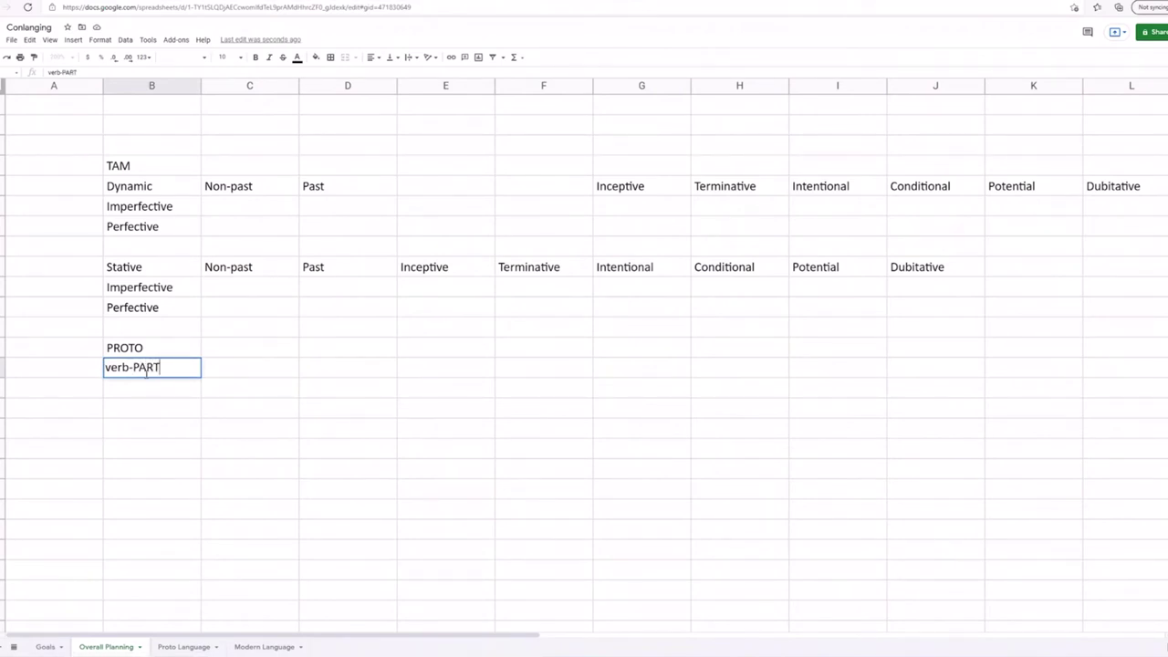
key("BackSpace")
key("BackSpace")
type("CT")
key("BackSpace")
type("TCP")
left_click(226, 391)
left_click(143, 387)
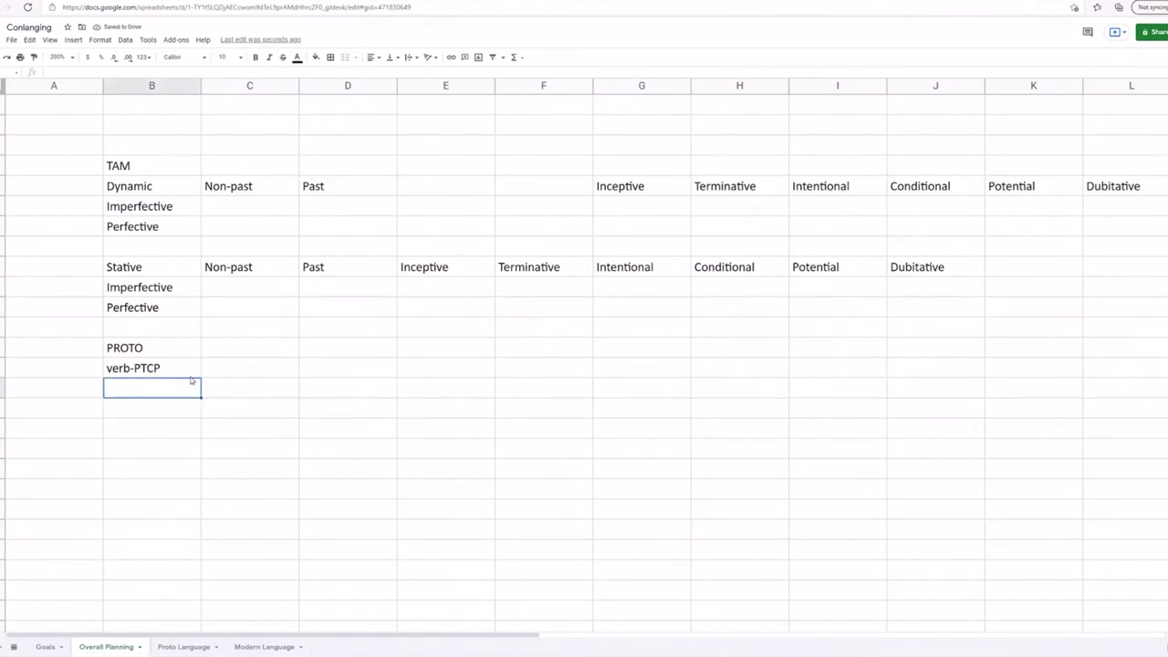
Step: Extend the construction under PROTO in B14 to read "verb-PTCP be"
left_click(185, 375)
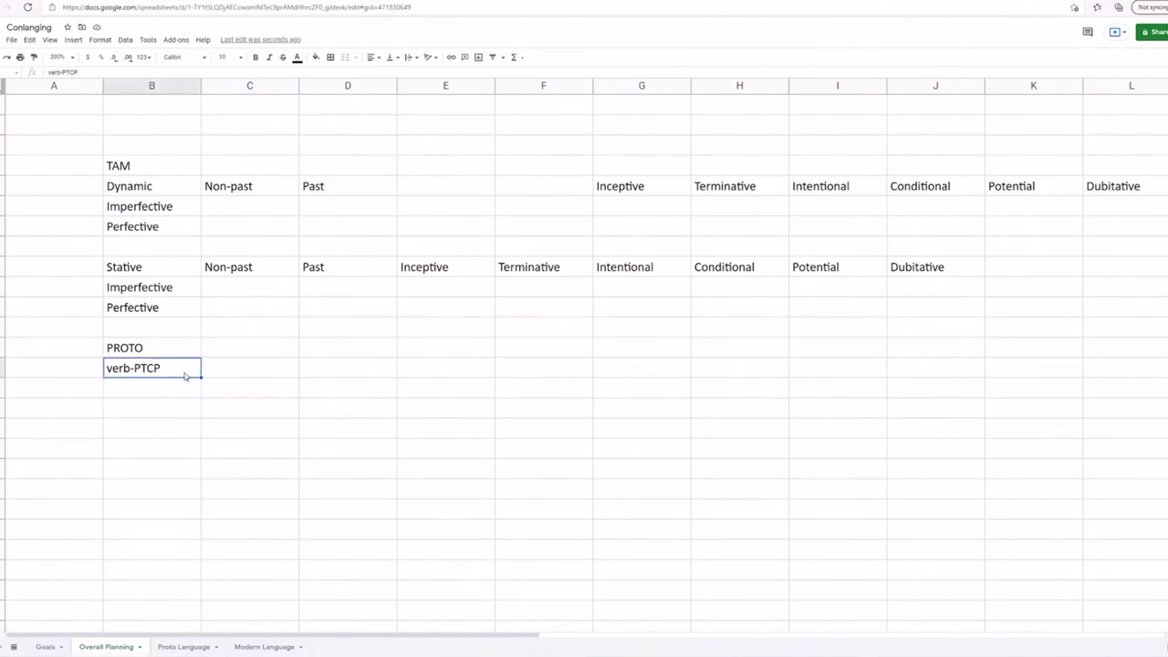
left_click(186, 382)
double_click(189, 367)
type("BE")
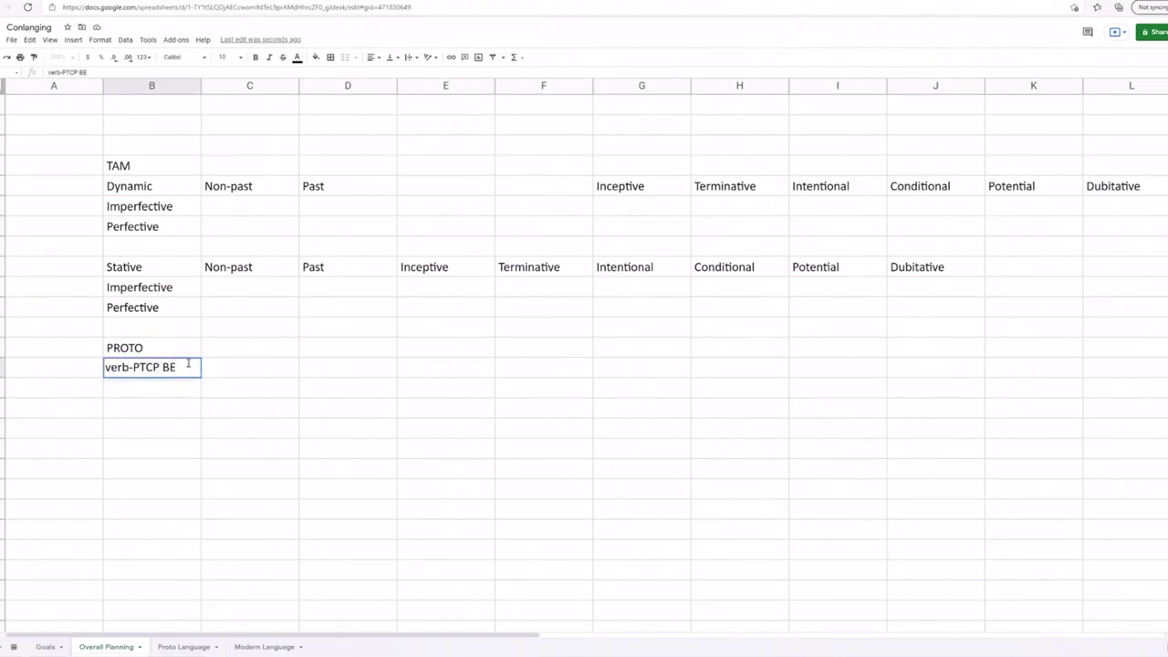
key("BackSpace")
key("BackSpace")
type("be")
left_click(425, 172)
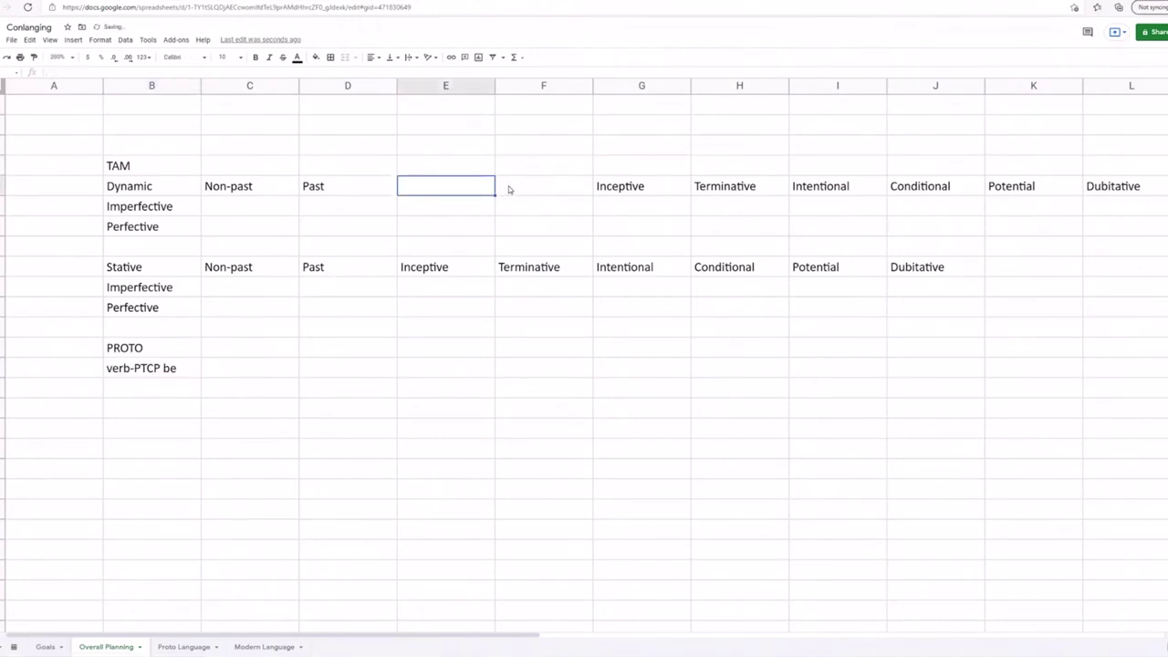
left_click(508, 188)
left_click(440, 161)
type("Hba")
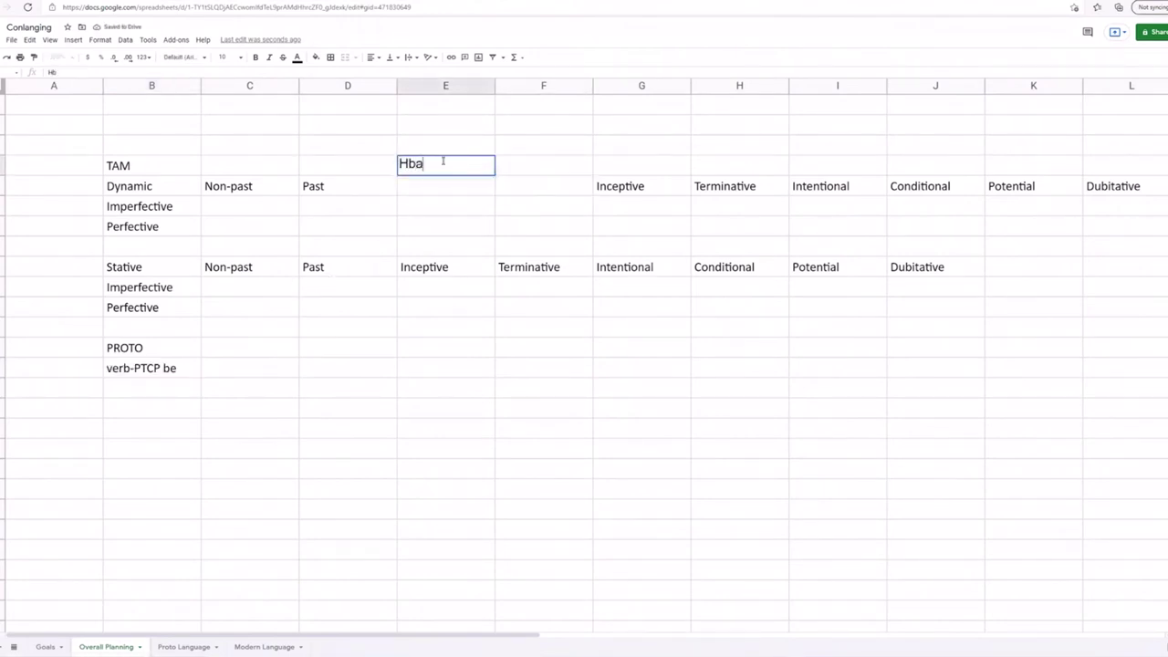
key("BackSpace")
key("BackSpace")
key("BackSpace")
Step: Set the font of every cell on the sheet to Calibri
key("ctrl+a")
left_click(185, 56)
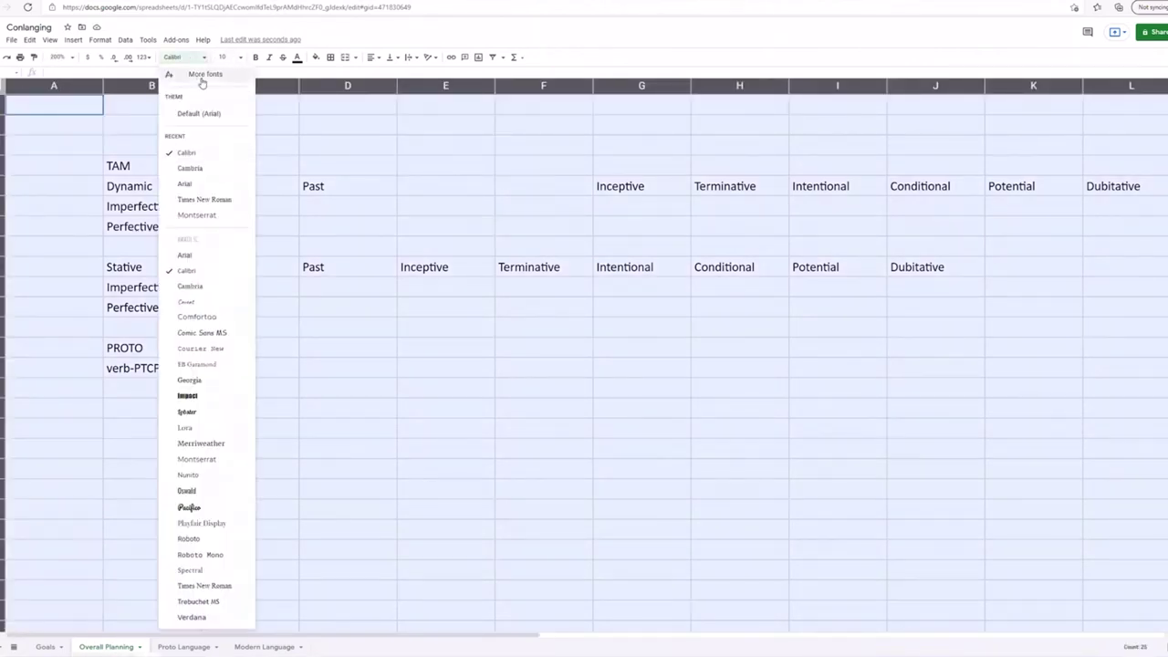
left_click(206, 156)
left_click(303, 308)
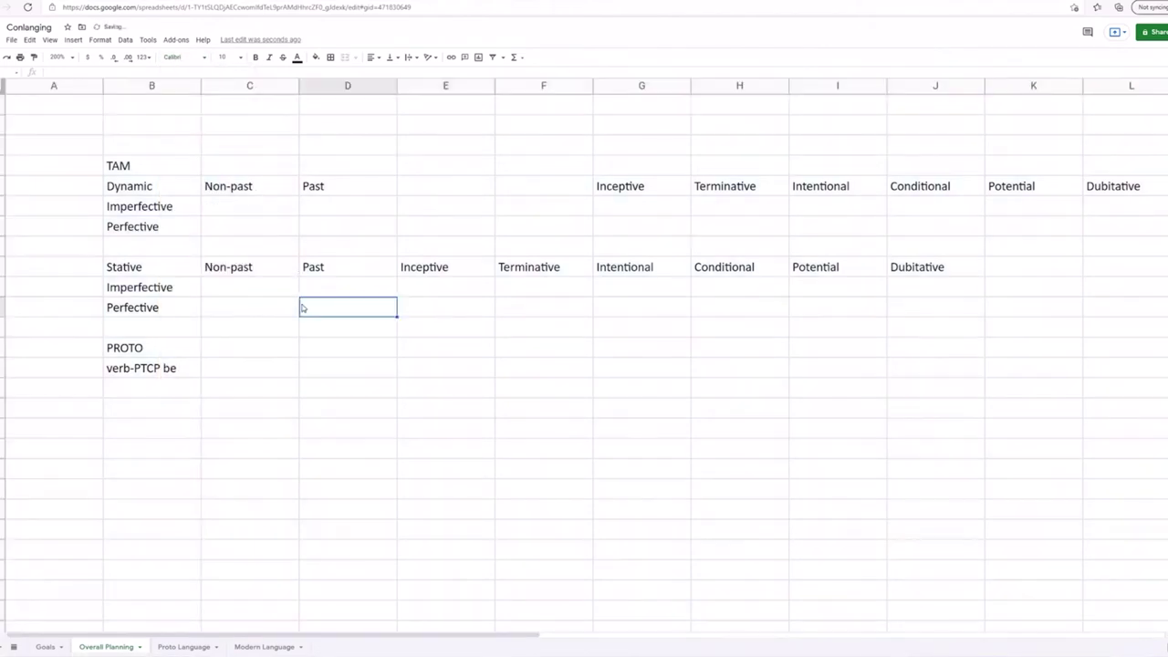
left_click(238, 348)
left_click(142, 313)
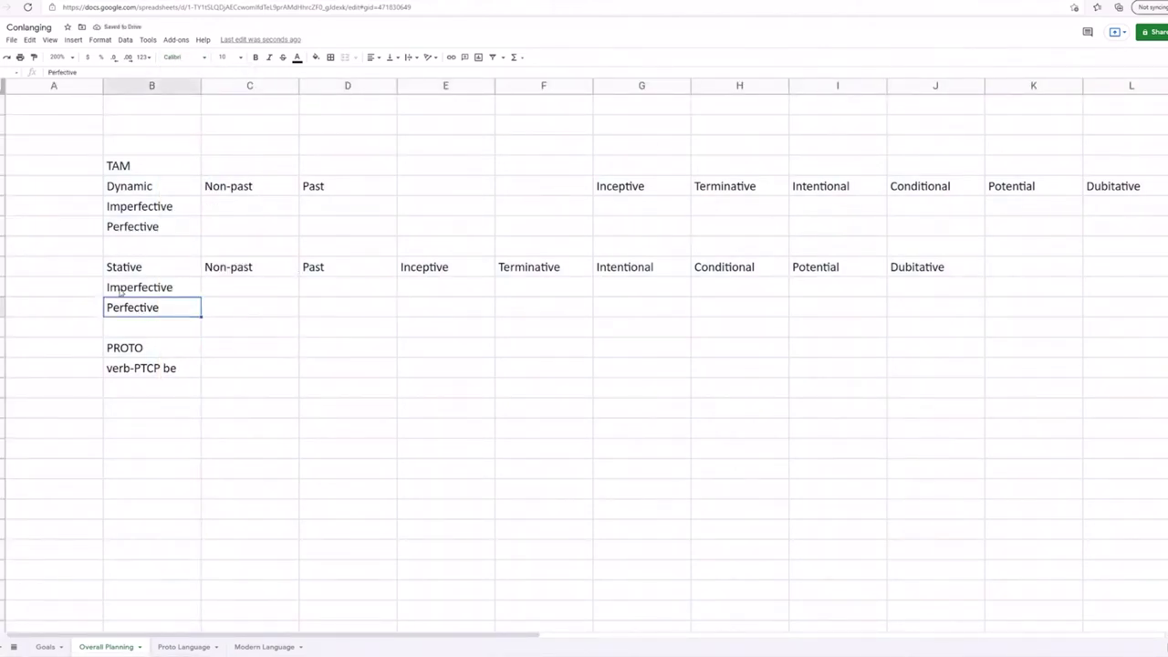
left_click(280, 315)
left_click(176, 312)
left_click(174, 289)
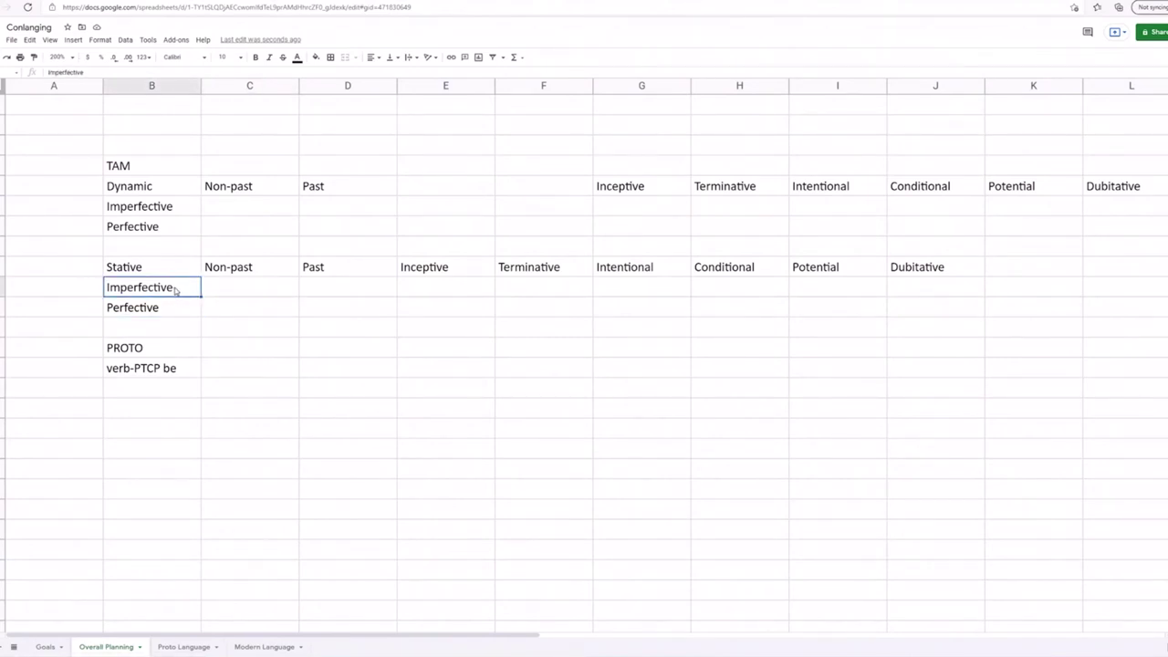
left_click(260, 291)
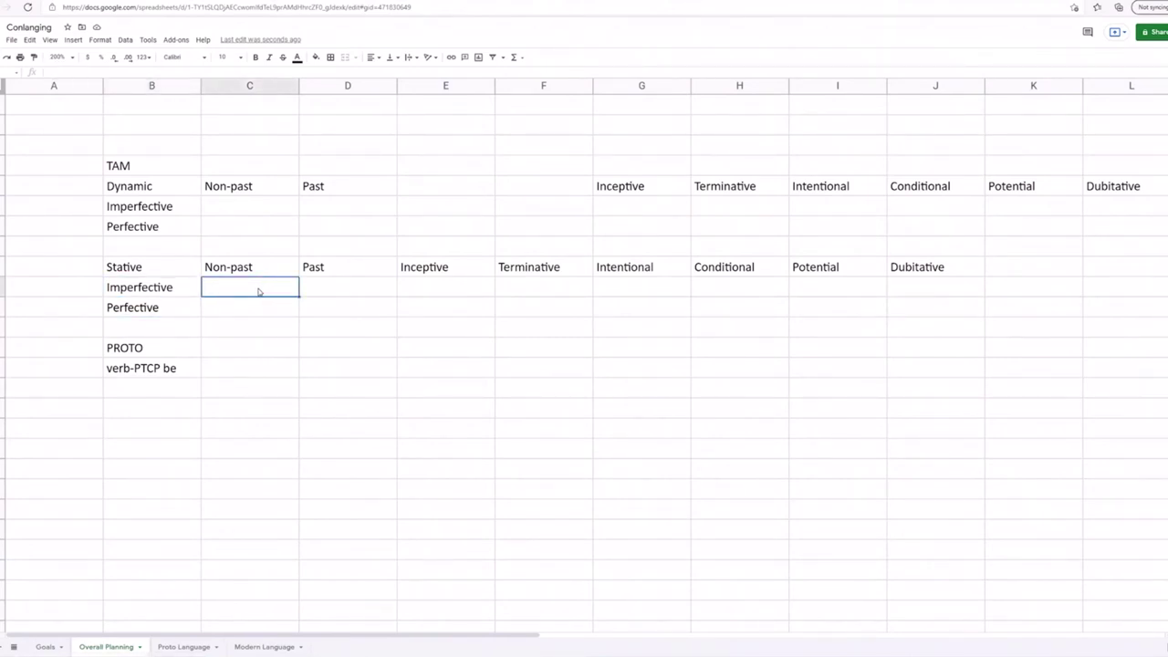
Step: Remove the Inceptive heading from the Stative table and move the Terminative through Dubitative headings to start at E9
left_click(435, 274)
key("Delete")
left_click(502, 273)
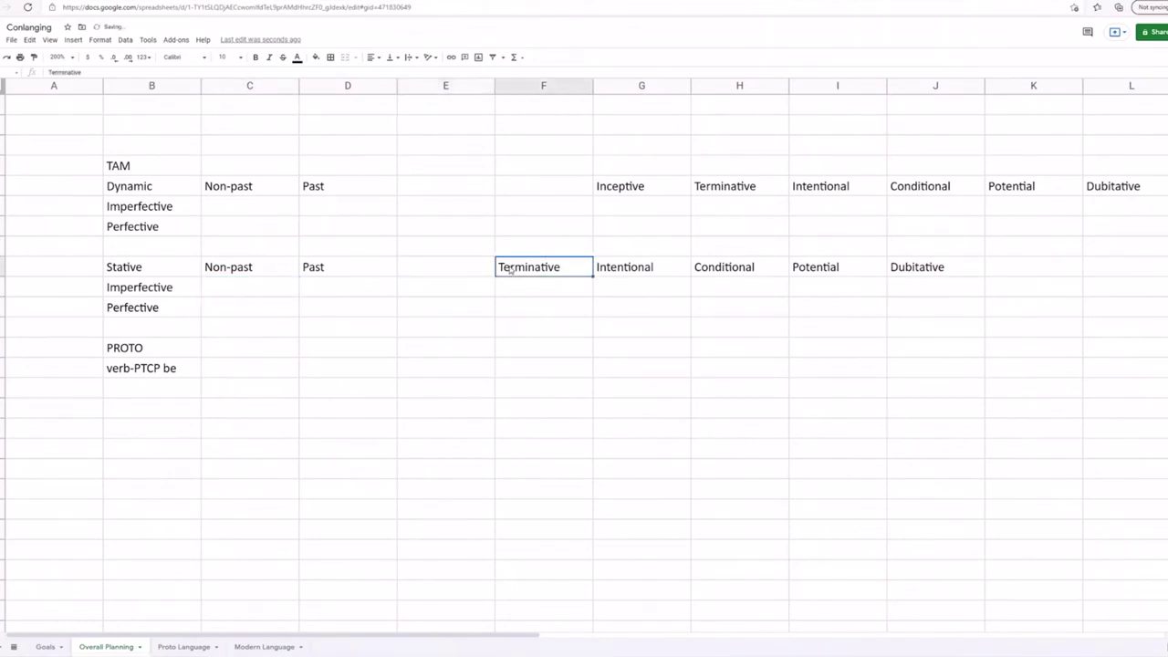
left_click_drag(503, 276, 892, 267)
key("ctrl+c")
left_click(422, 249)
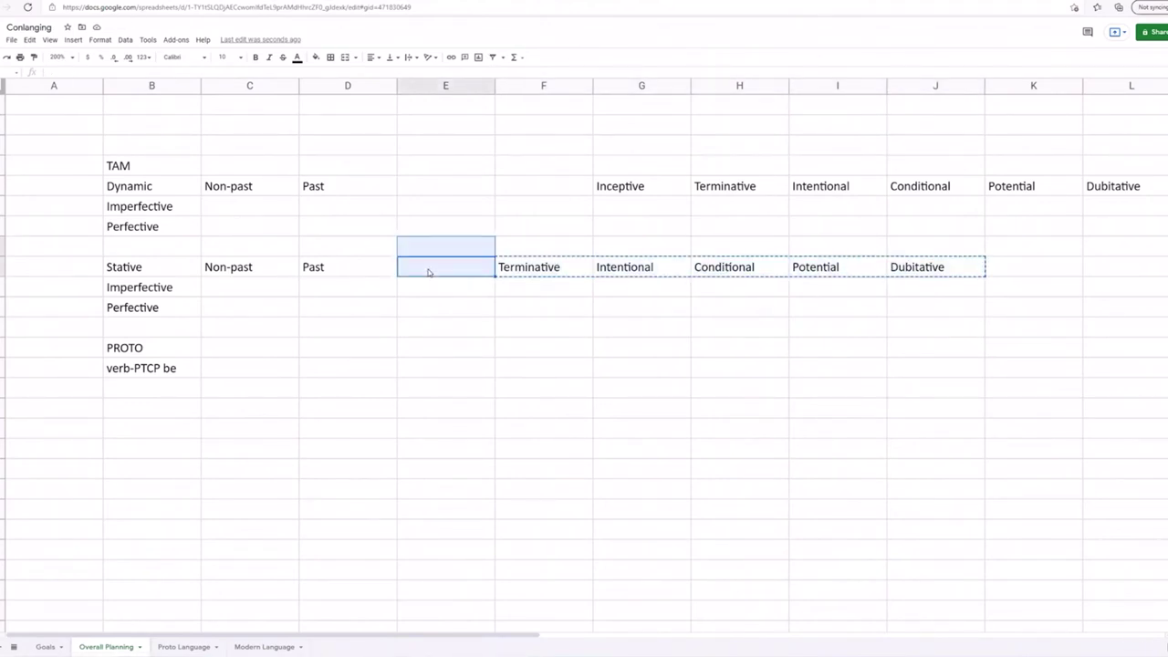
left_click(437, 269)
key("ctrl+v")
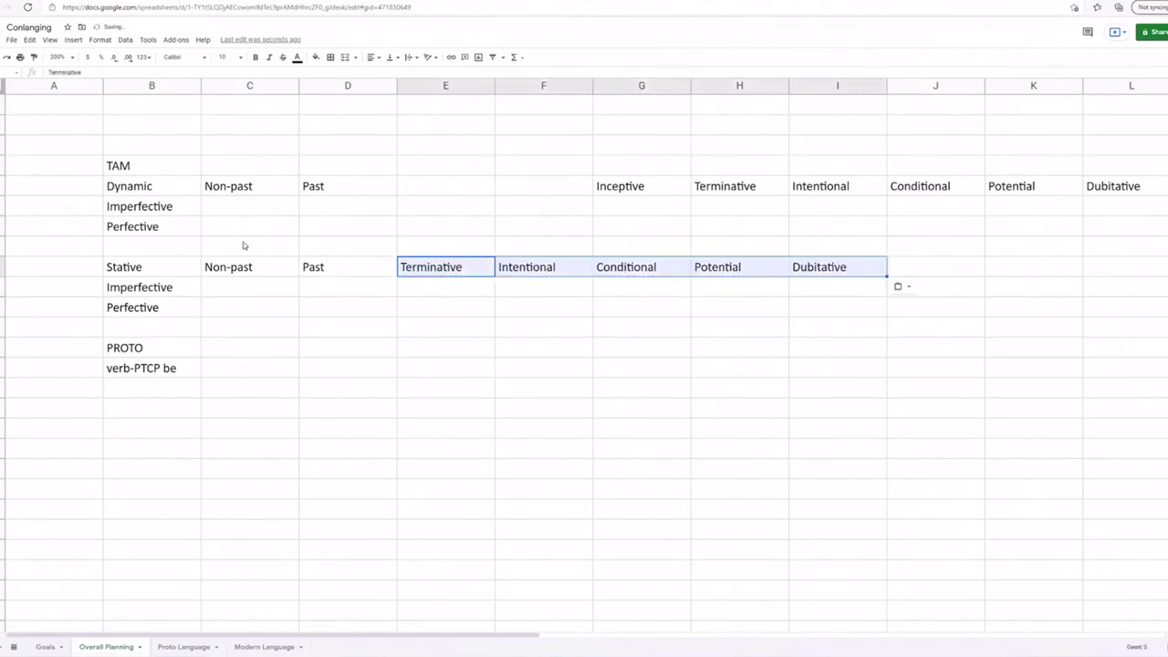
Step: Enter the row labels "Imperfective" in B16 and "Perfective" in B17, below the PROTO construction
left_click(143, 142)
key("Up")
left_click(176, 414)
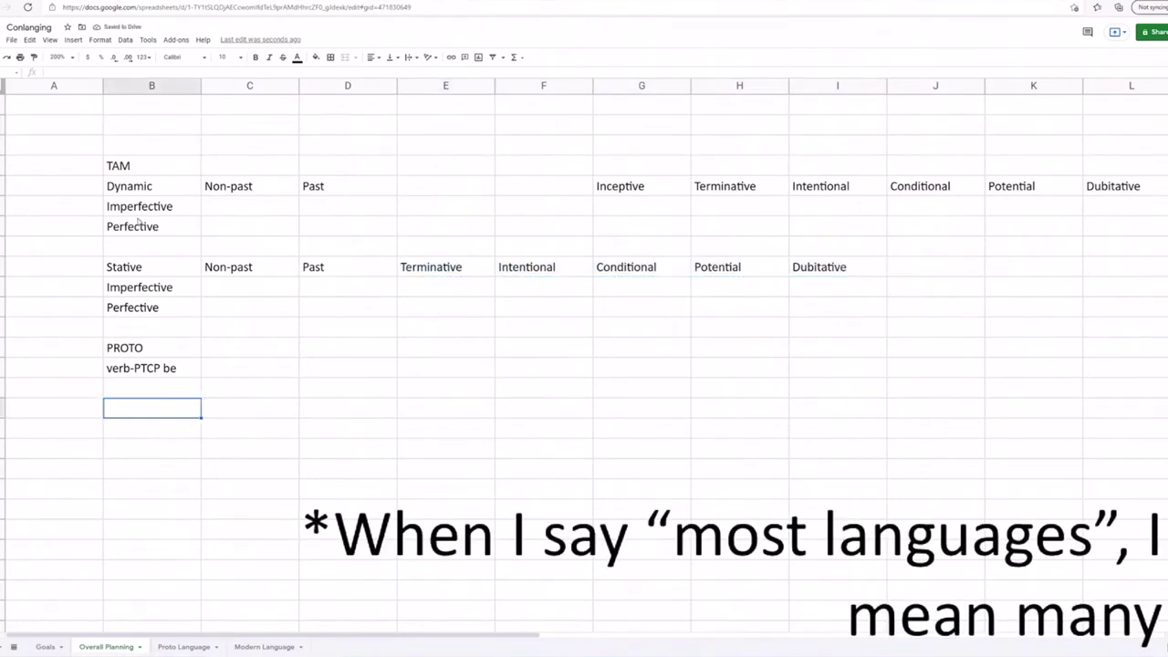
double_click(177, 406)
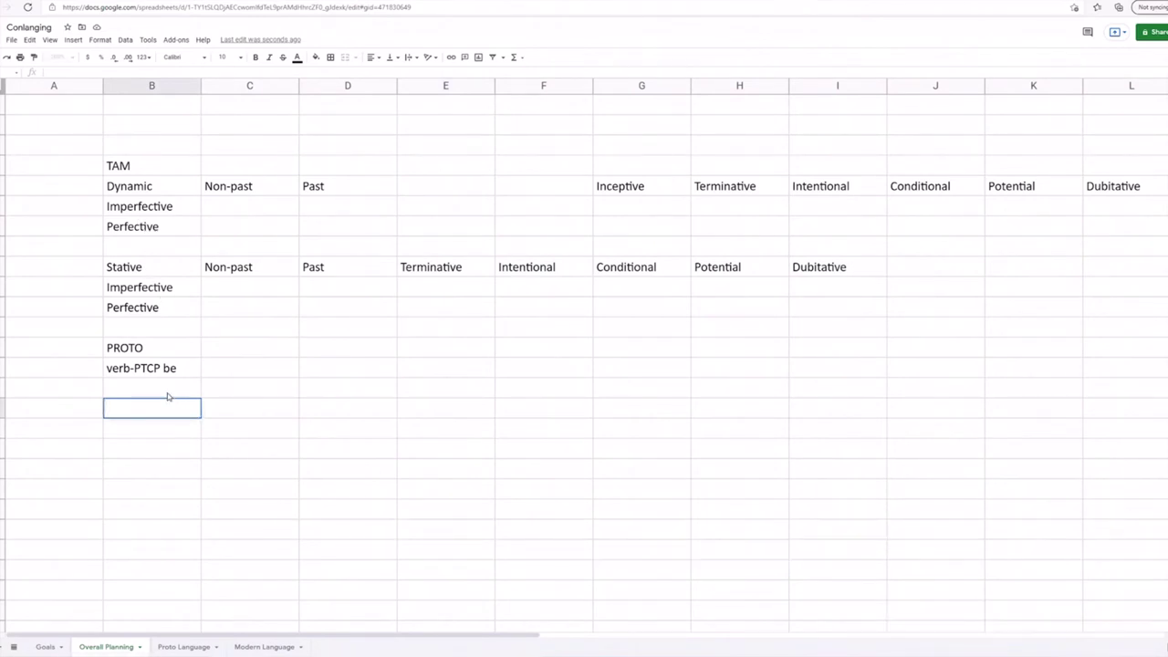
key("Up")
key("Down")
key("Up")
double_click(162, 405)
type("Imperfective")
key("Return")
type("Per")
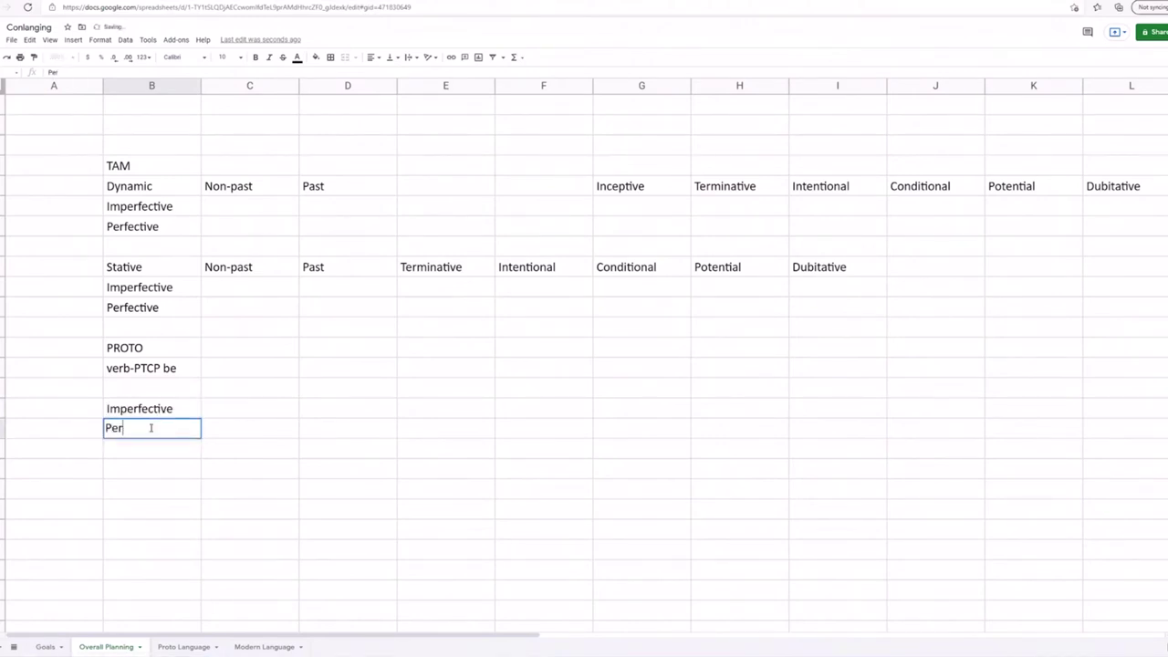
type("fective")
left_click(217, 416)
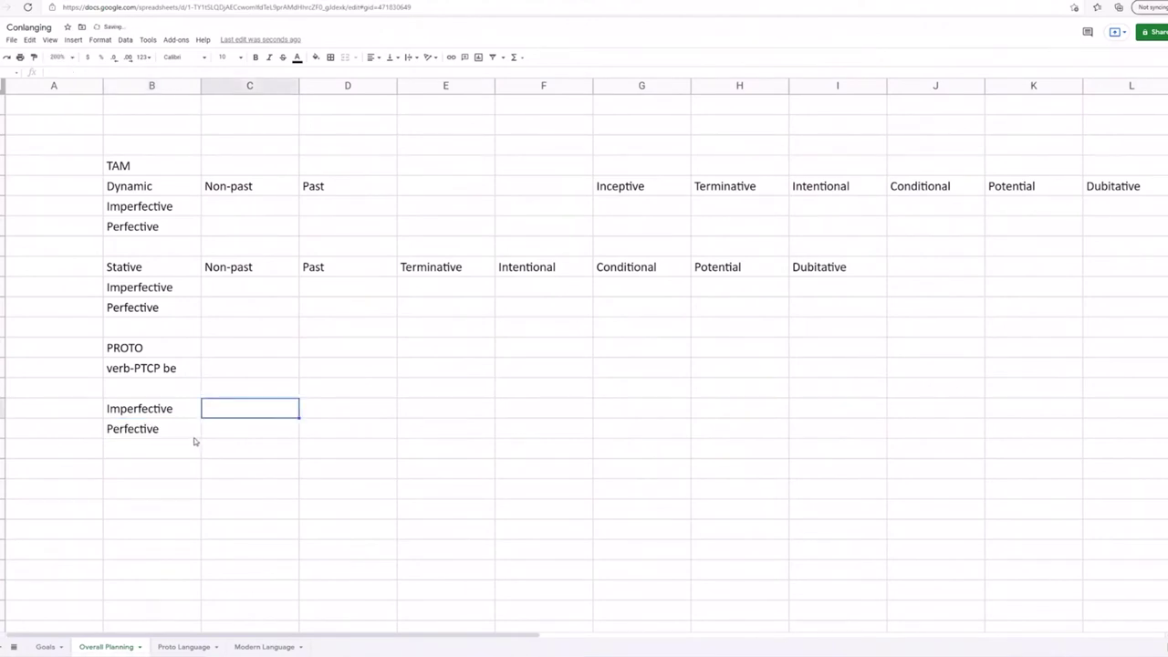
Step: Enter "to finish" in C17 as the source of the Perfective
left_click(194, 441)
double_click(191, 439)
key("Tab")
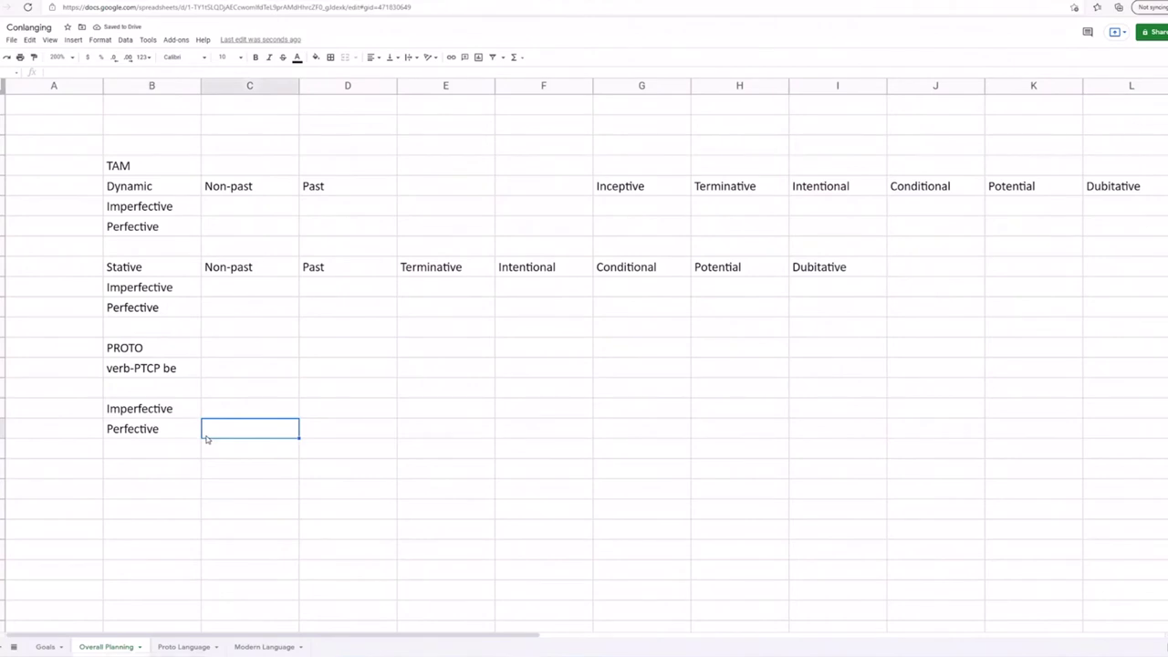
double_click(204, 433)
left_click(199, 412)
left_click(215, 421)
type("to finish")
left_click(284, 366)
left_click(222, 352)
left_click(223, 329)
left_click(267, 231)
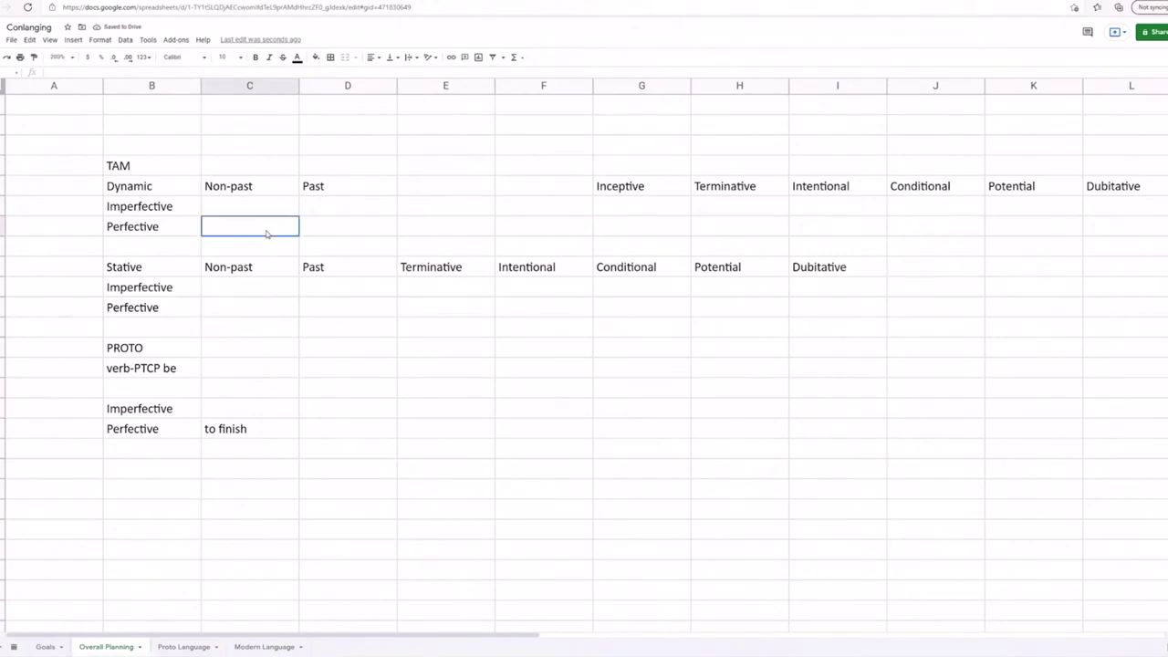
left_click(575, 230)
left_click(185, 244)
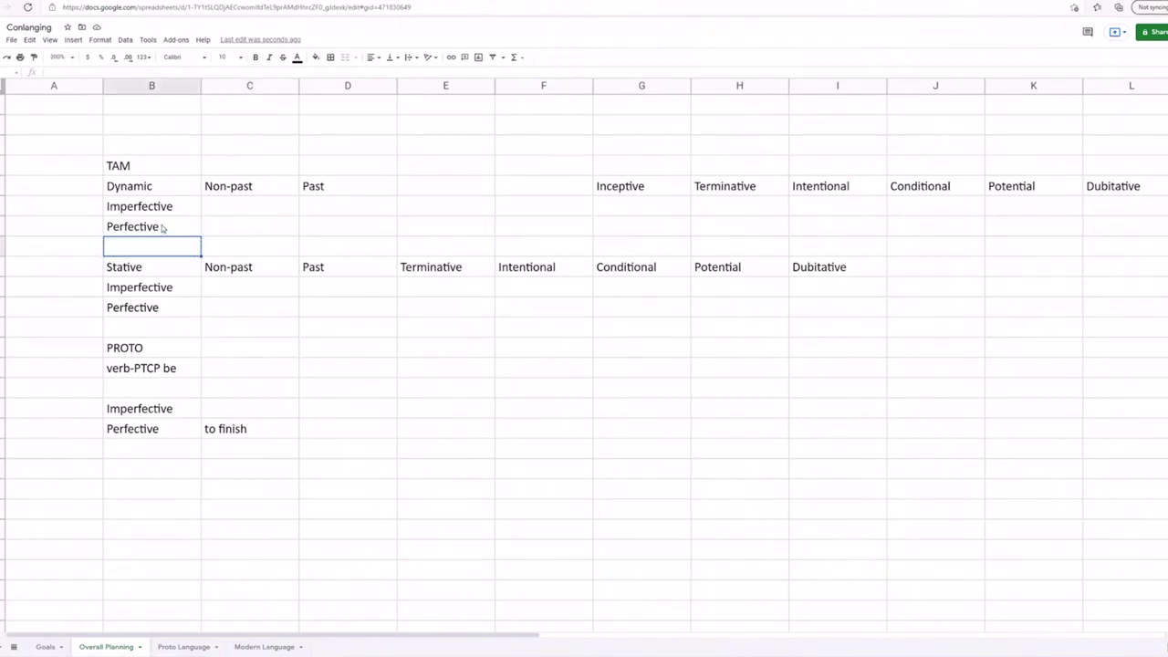
left_click(170, 227)
left_click_drag(335, 249, 229, 235)
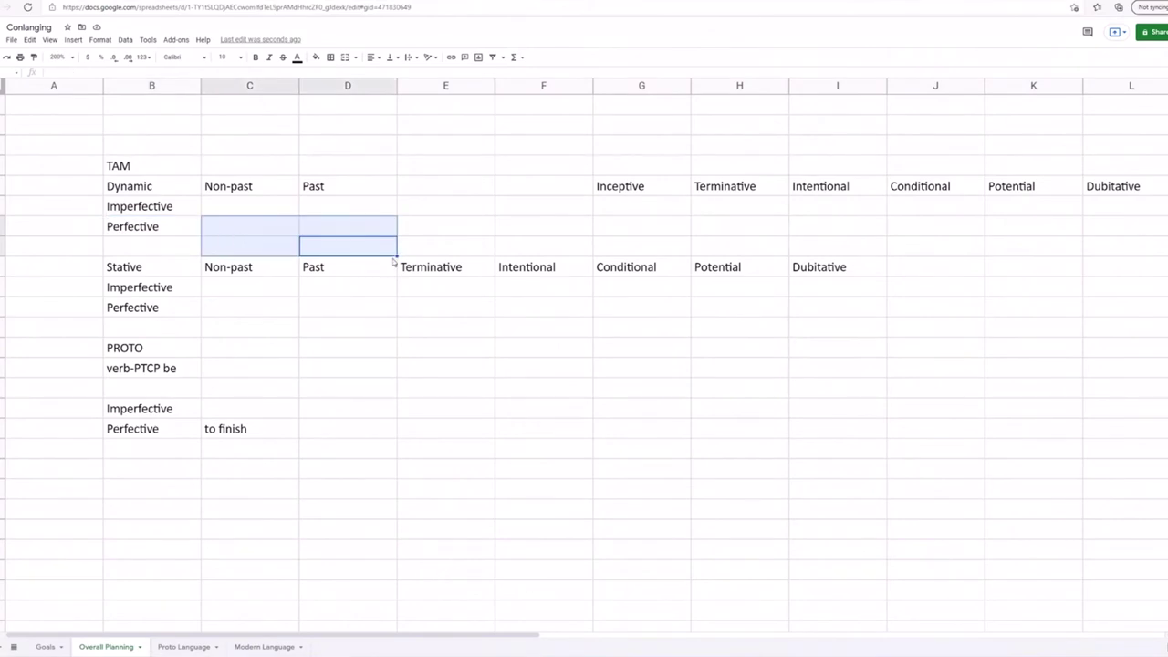
left_click_drag(603, 246, 499, 245)
left_click(420, 230)
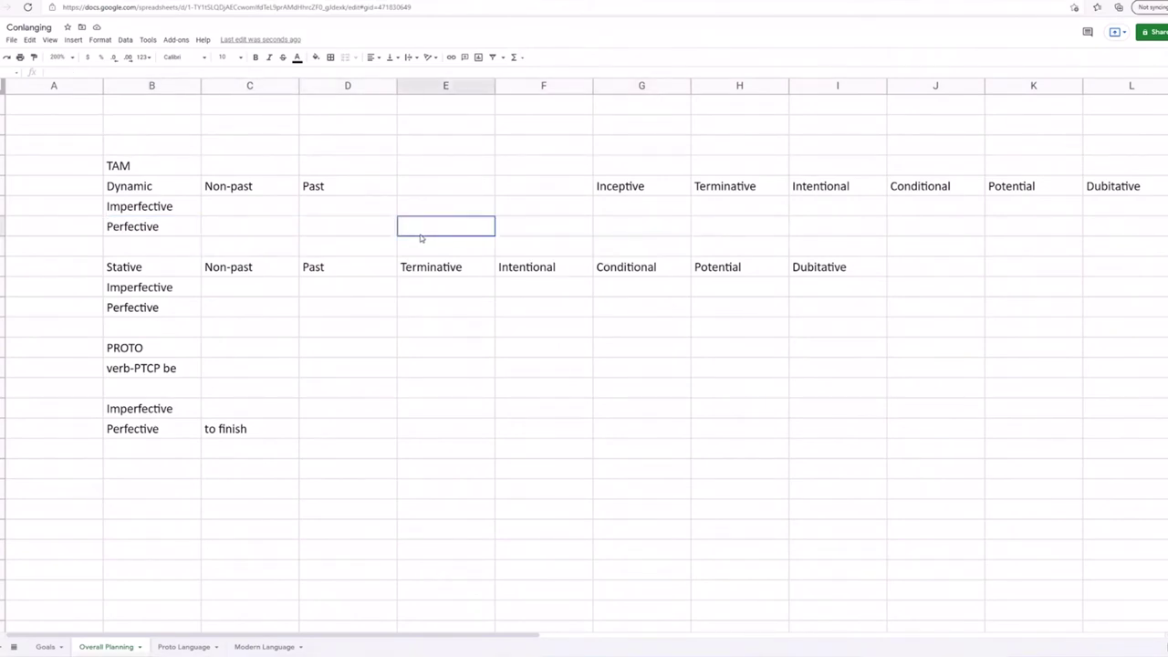
left_click(366, 251)
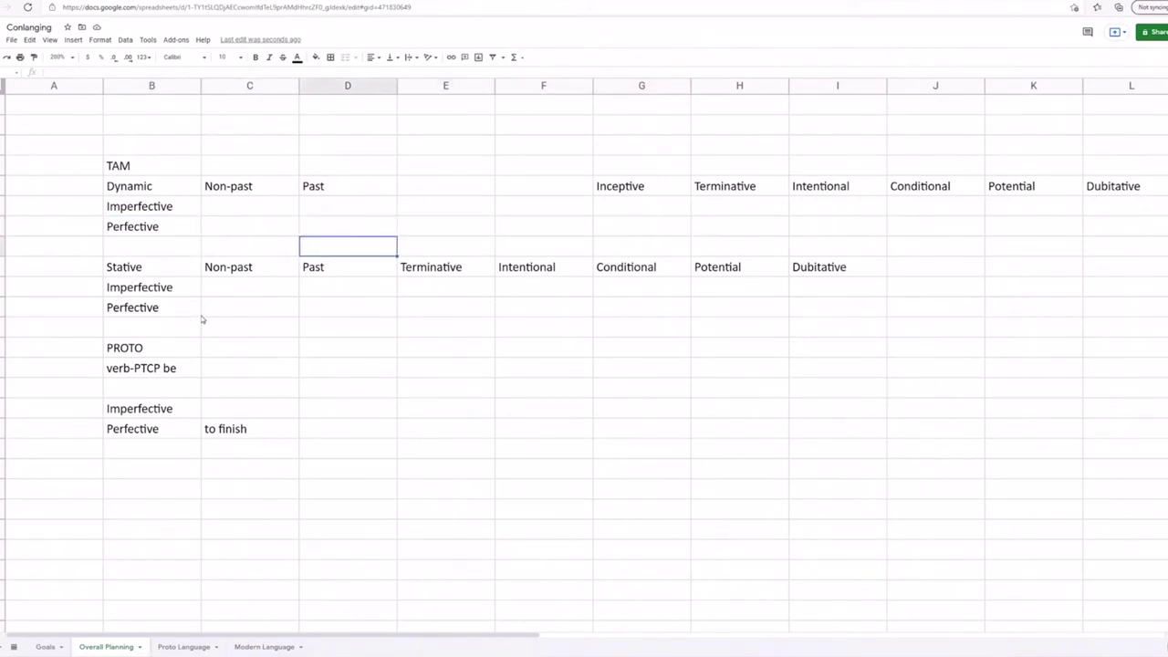
left_click(211, 287)
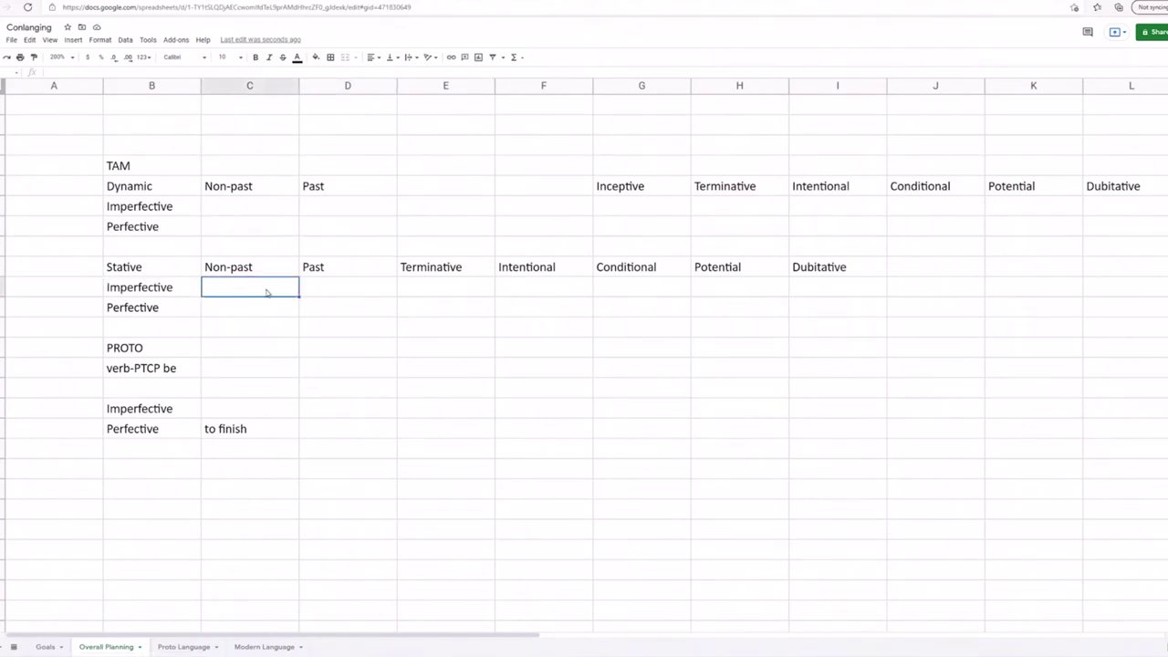
type("Inchoative")
key("BackSpace")
key("BackSpace")
key("BackSpace")
key("BackSpace")
key("BackSpace")
key("BackSpace")
key("BackSpace")
key("BackSpace")
key("Return")
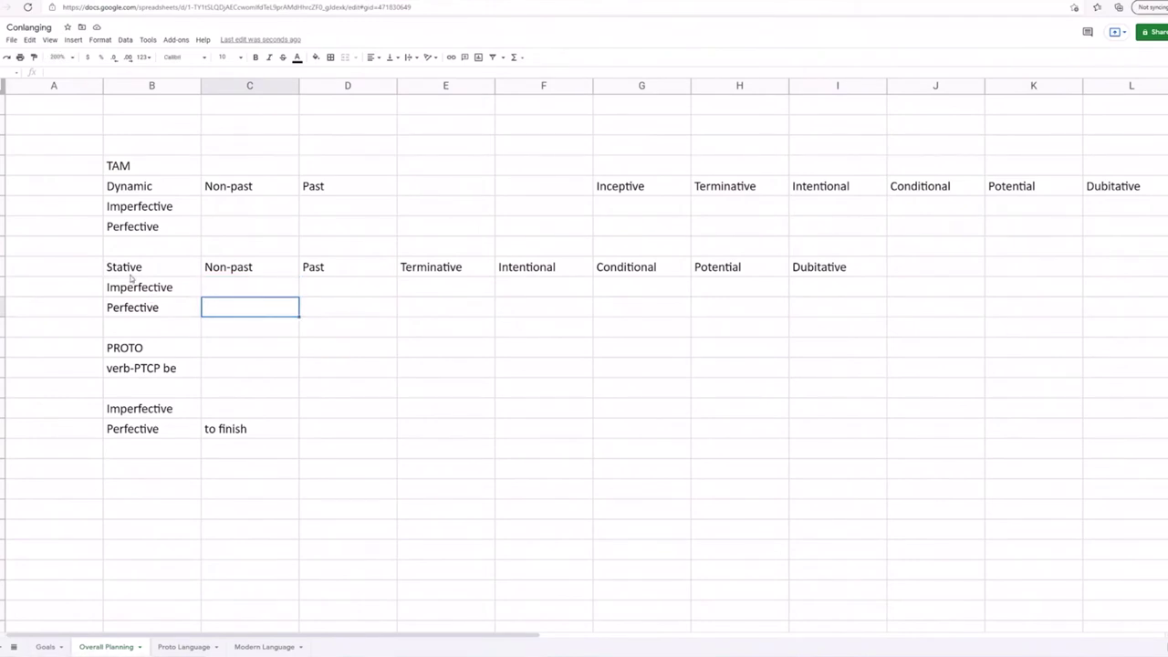
Step: Review the imperfective and perfective cells of the Stative and Dynamic tables under the Non-past and Past headings
left_click(126, 274)
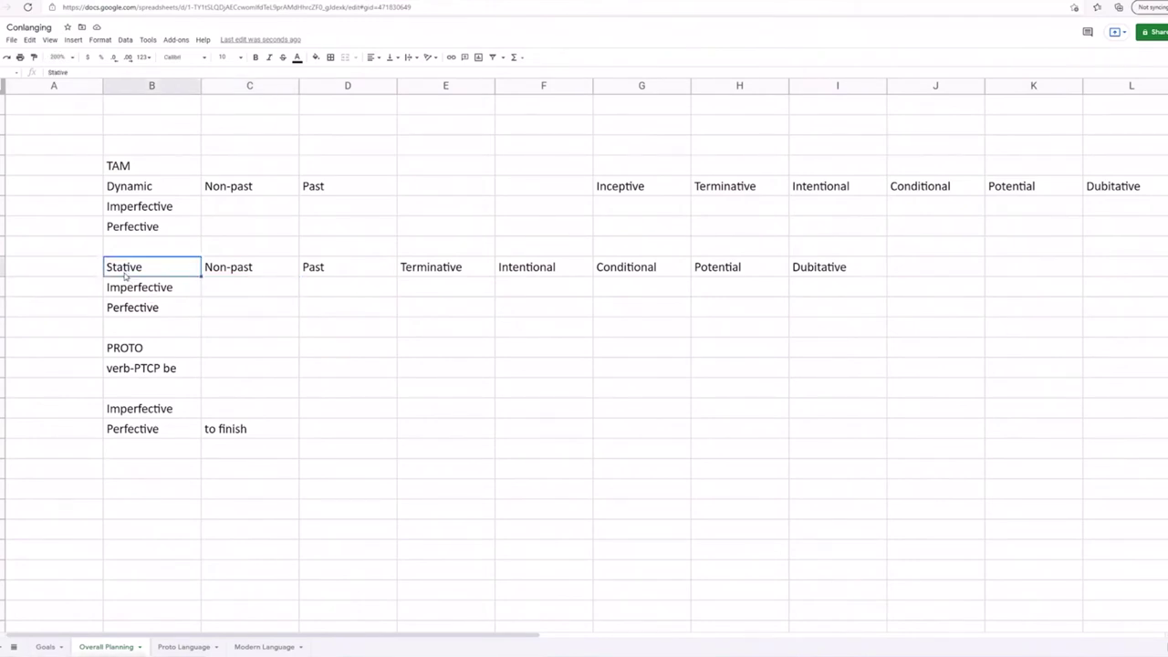
left_click(208, 314)
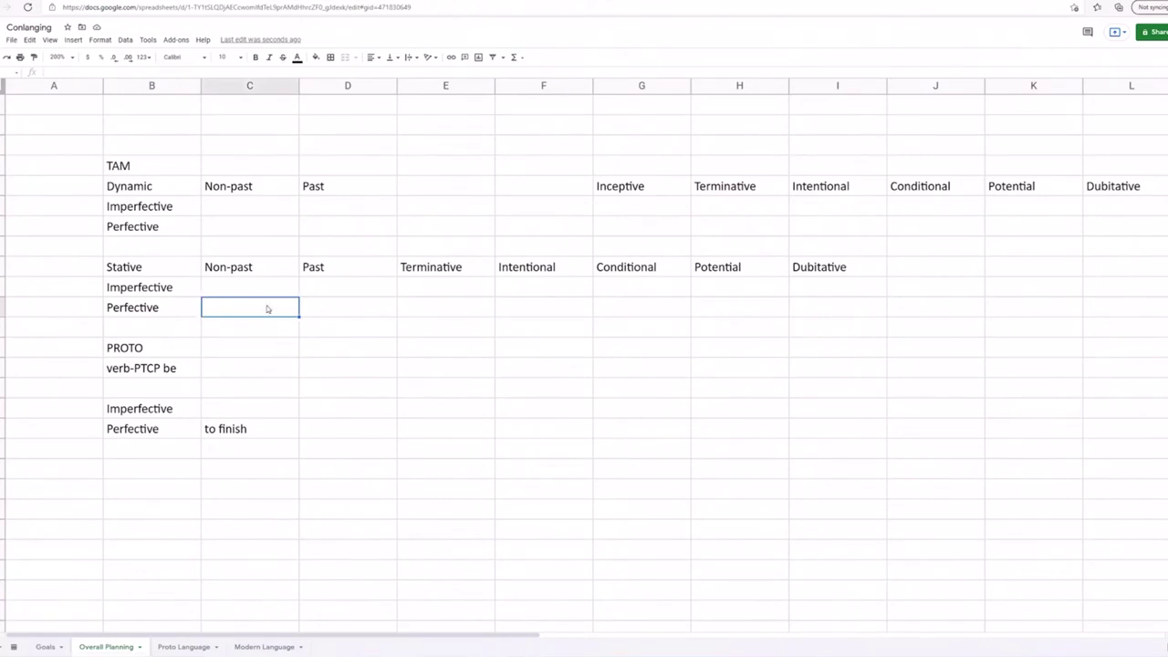
left_click(319, 269)
left_click(568, 274)
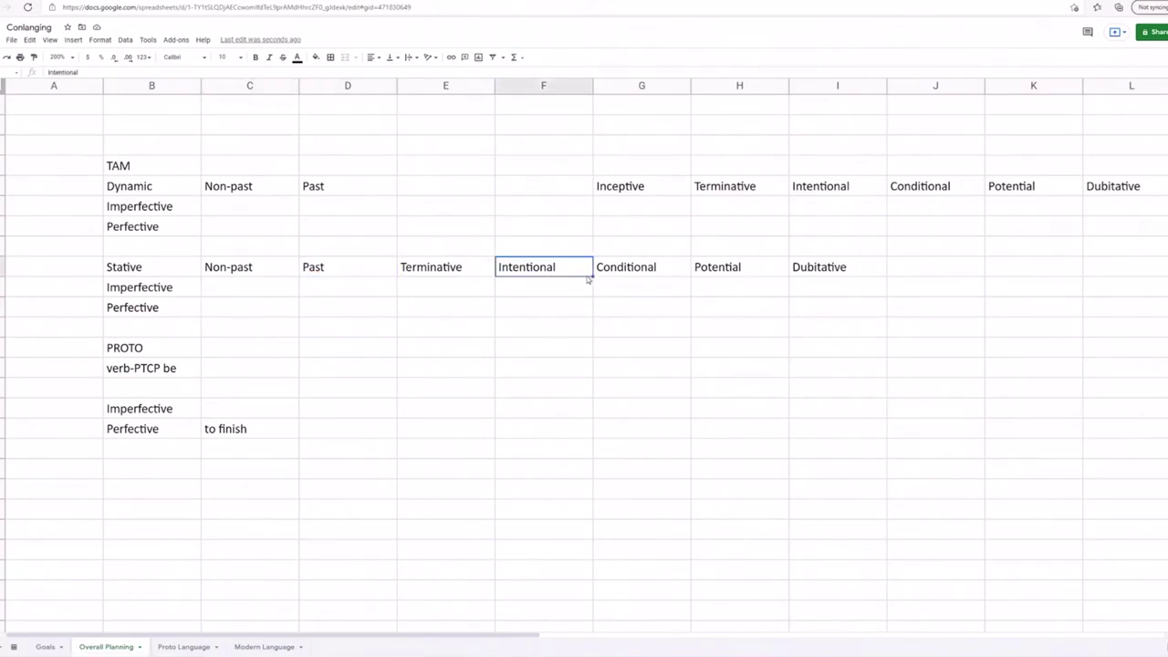
left_click(223, 289)
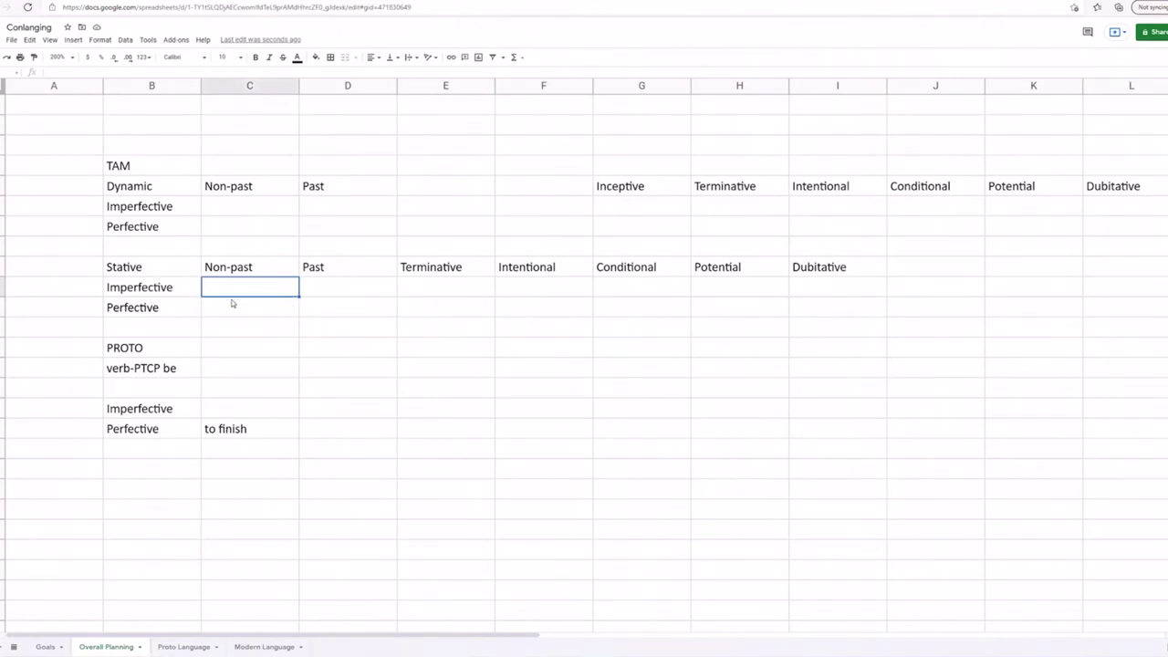
left_click(319, 330)
left_click(259, 304)
left_click(253, 292)
left_click(219, 232)
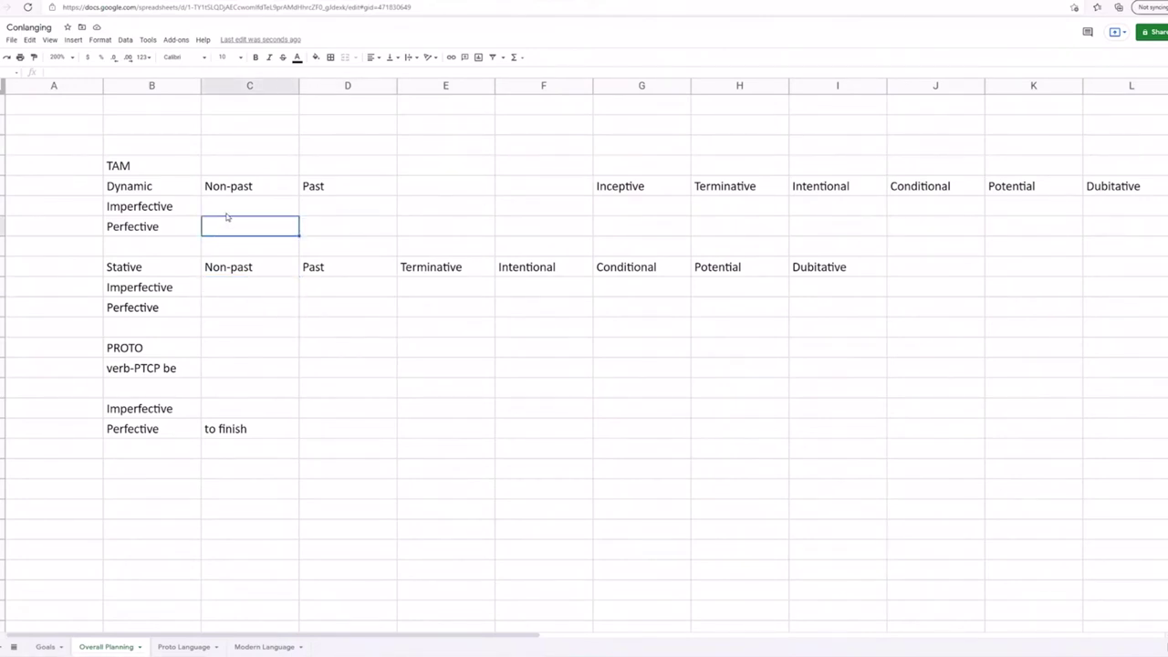
left_click(227, 213)
left_click(311, 208)
left_click(330, 225)
left_click(429, 214)
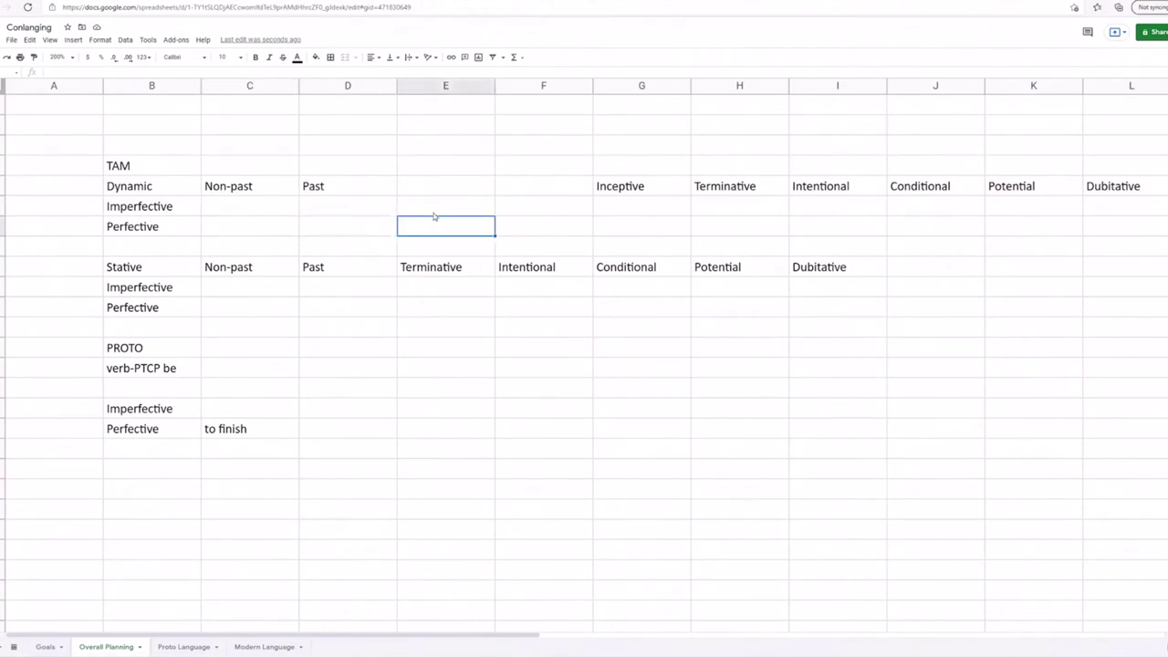
left_click(234, 213)
left_click(232, 225)
left_click(232, 214)
left_click(235, 226)
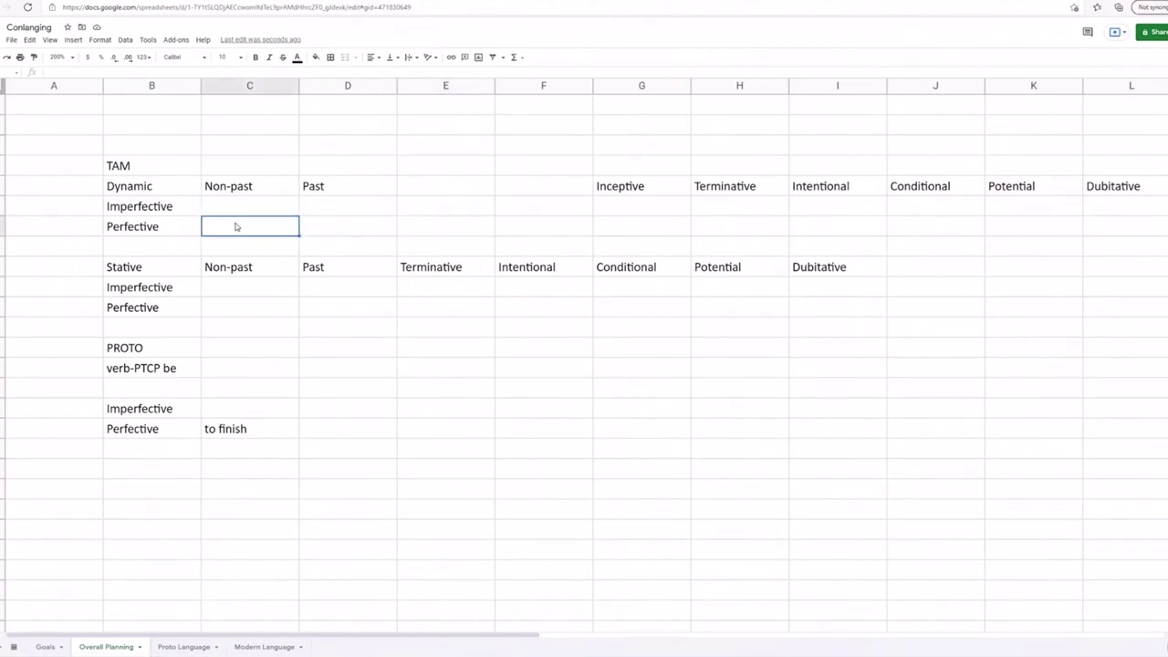
left_click(238, 212)
double_click(233, 225)
type("to finish")
left_click(215, 207)
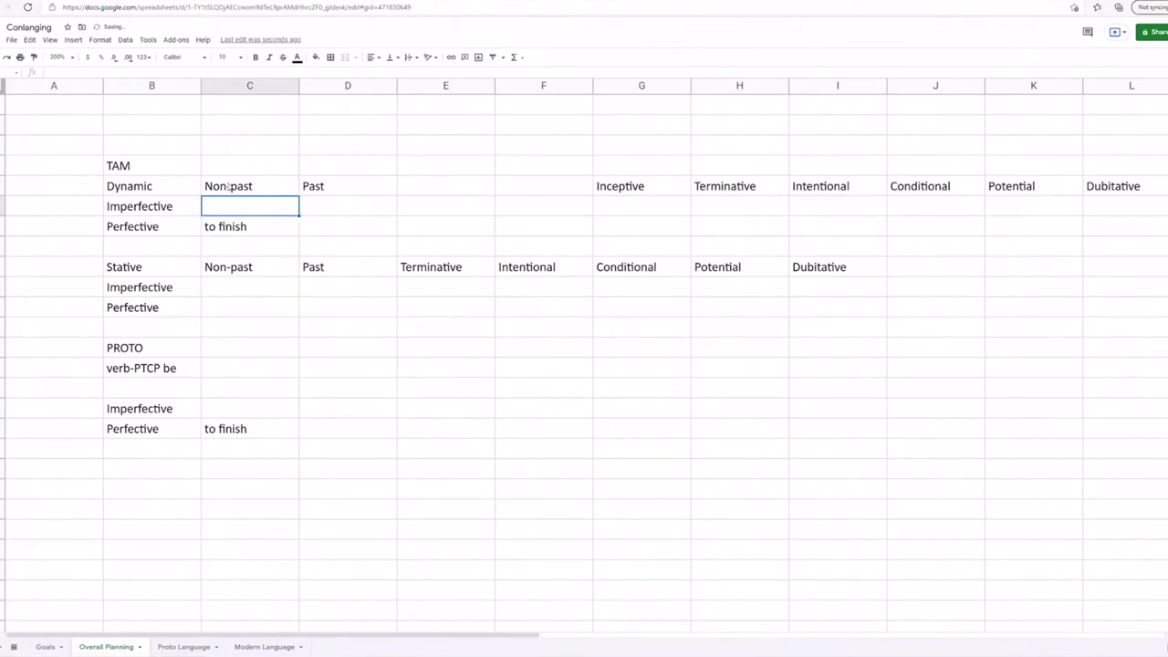
left_click(240, 230)
triple_click(238, 226)
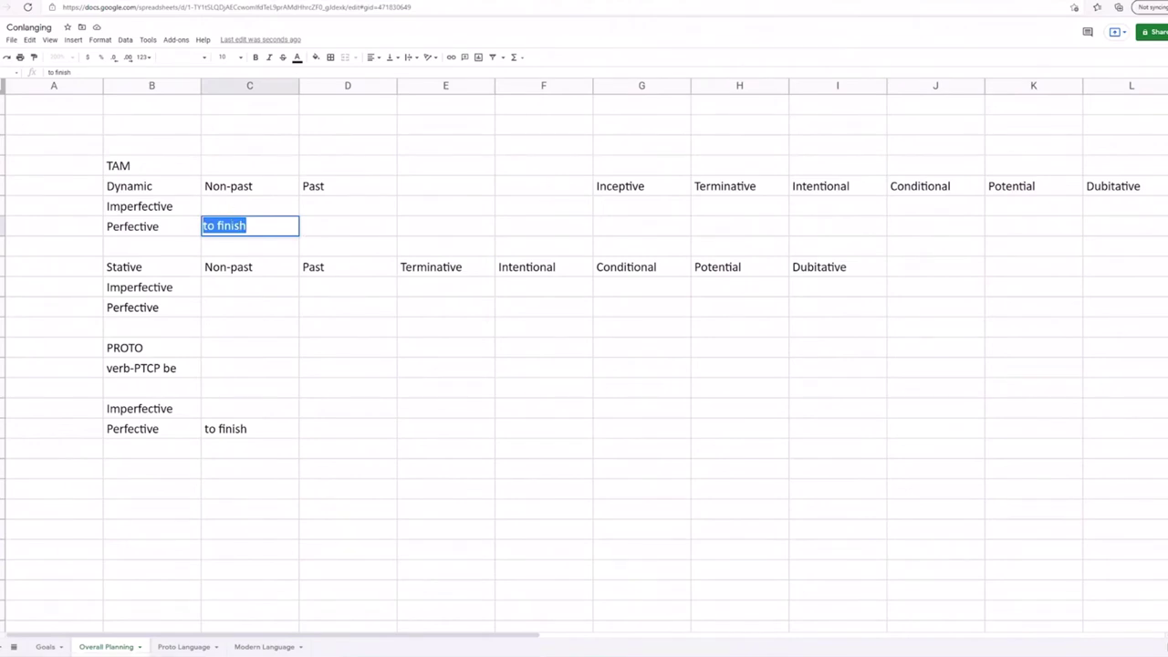
key("BackSpace")
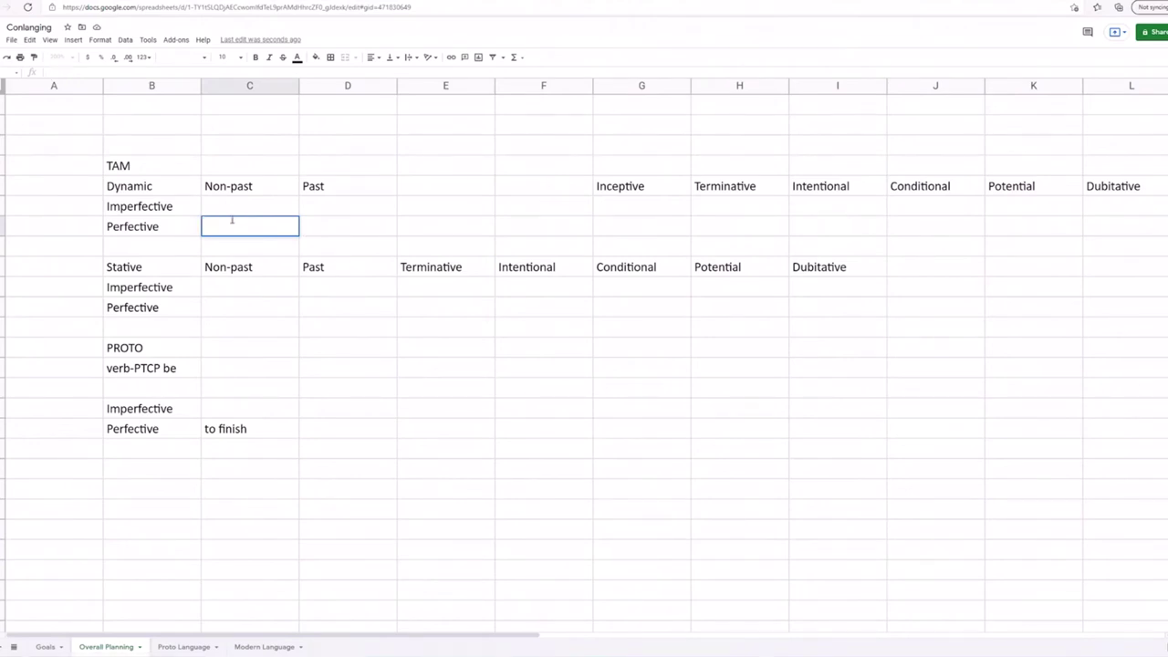
left_click(174, 216)
Step: In the Dynamic table's Non-past column, enter "present" in C7 for the Perfective and "Progressive" in C6 for the Imperfective
left_click(229, 230)
type("present")
left_click(275, 215)
type("Po")
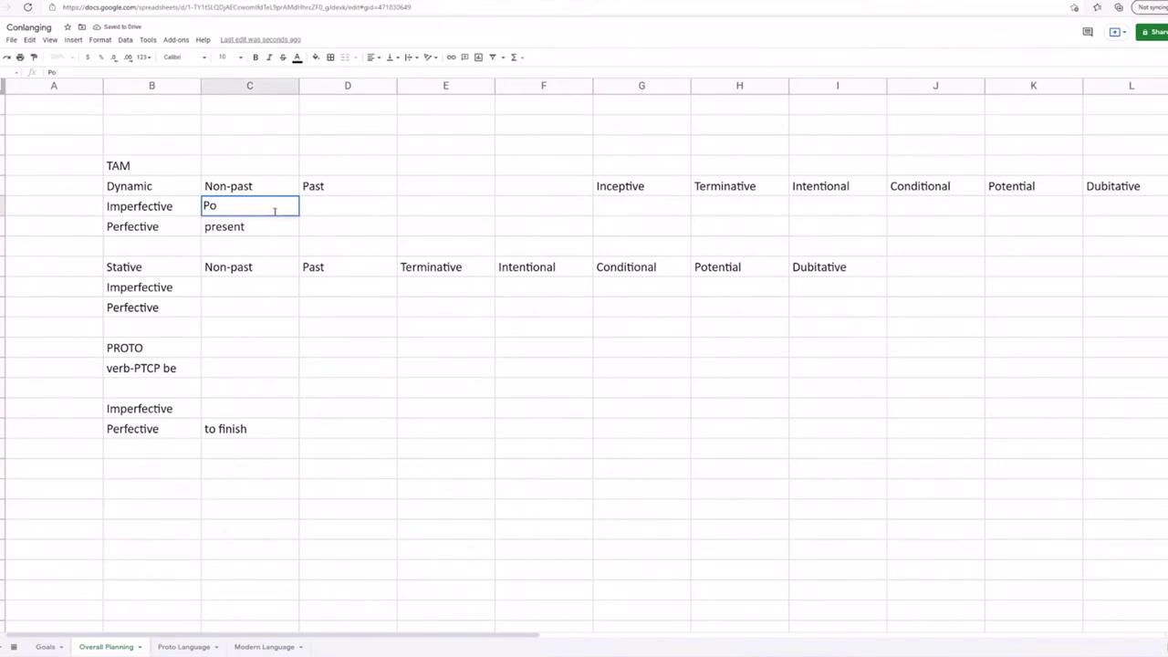
type("rogressive")
left_click(363, 225)
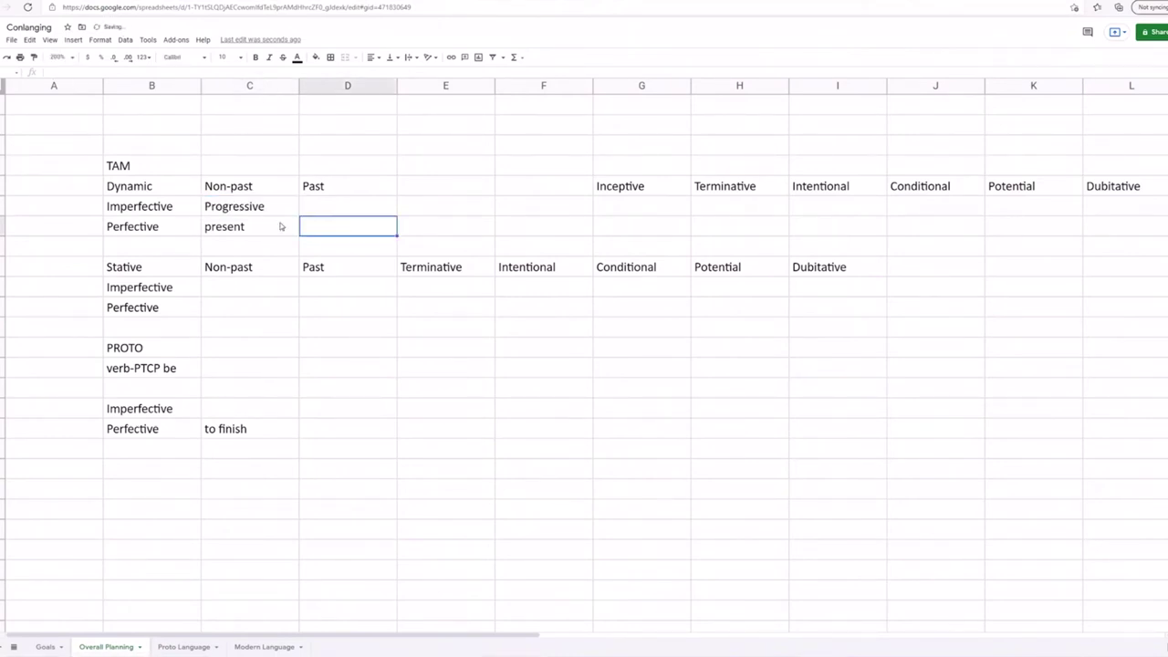
Step: Capitalize the first letter of the Dynamic Perfective entry in C7 so it reads "Present"
left_click(216, 230)
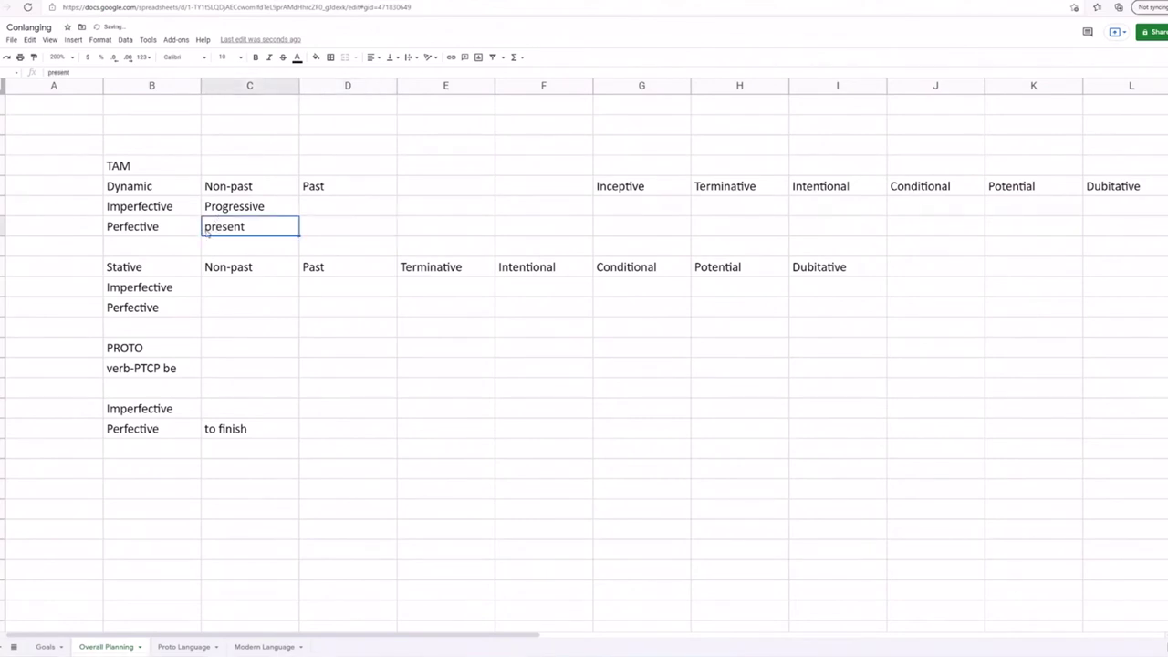
double_click(209, 232)
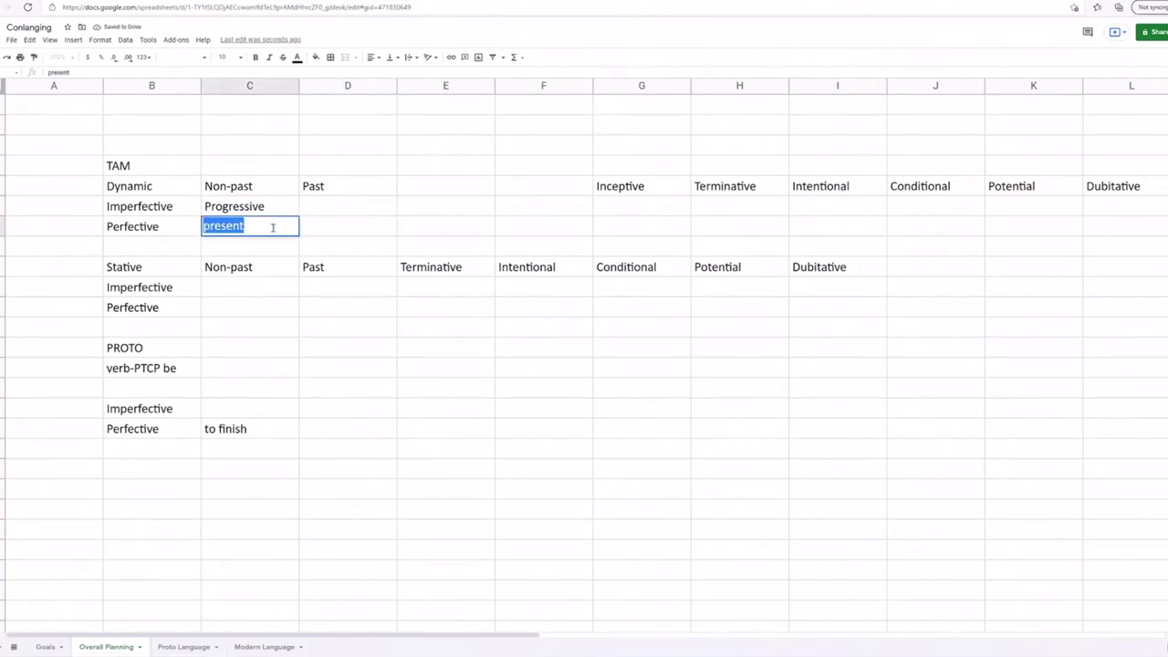
left_click(208, 229)
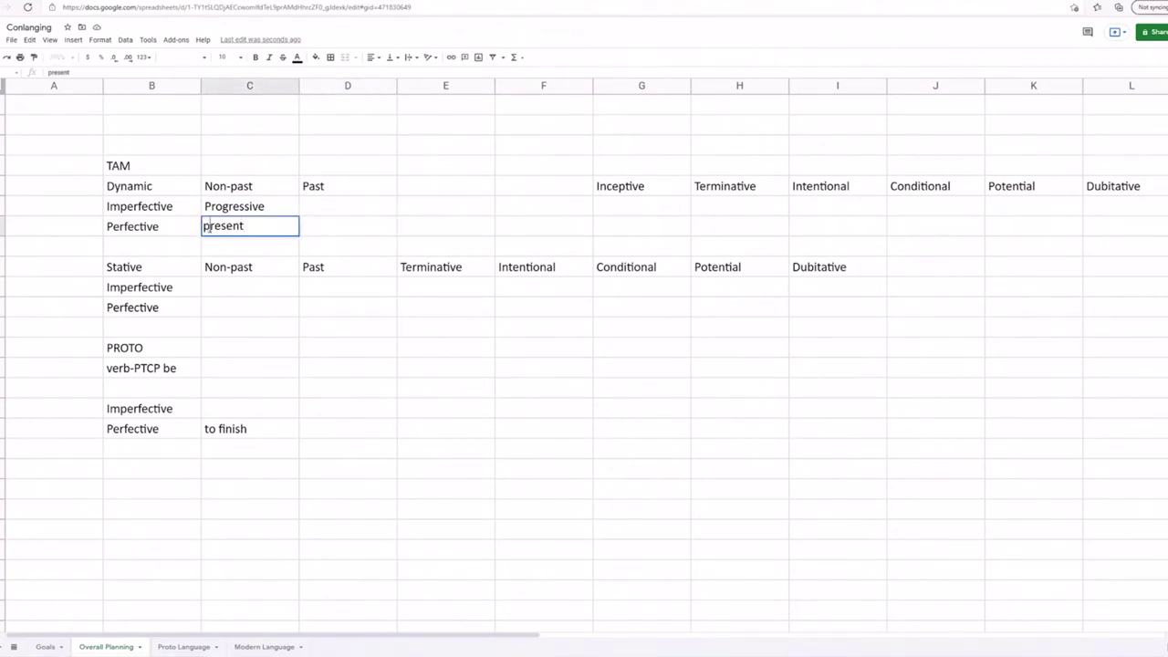
key("Delete")
type("P")
left_click(402, 226)
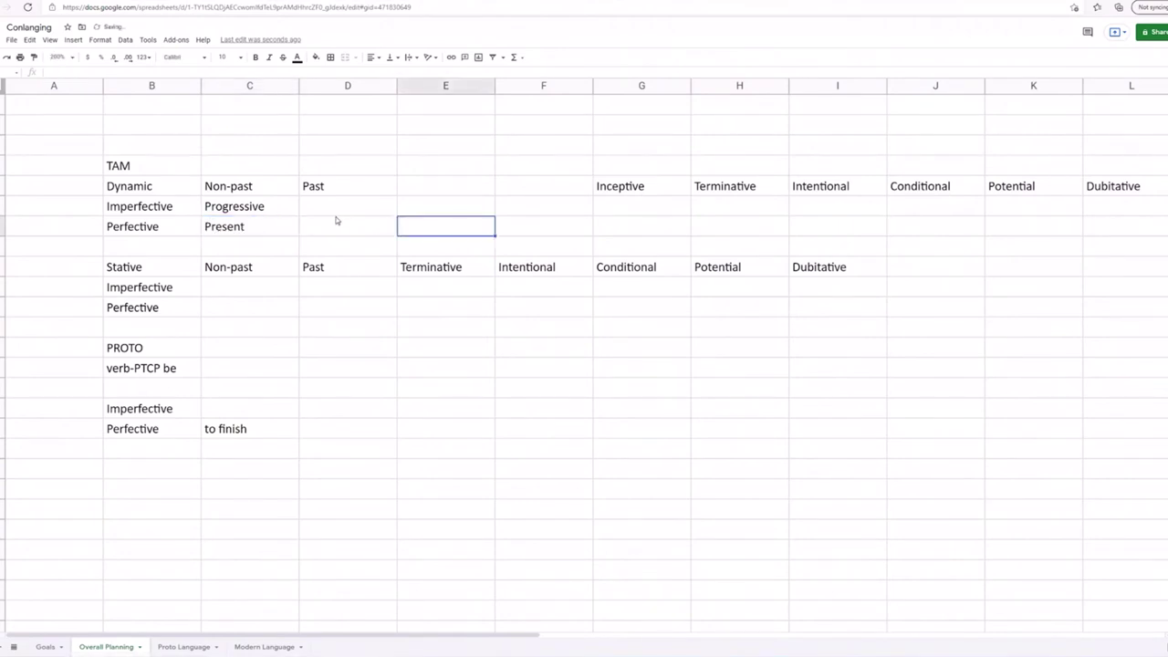
Step: Enter "to be" in E4, above the empty column beside the Dynamic table's Past heading
left_click(334, 215)
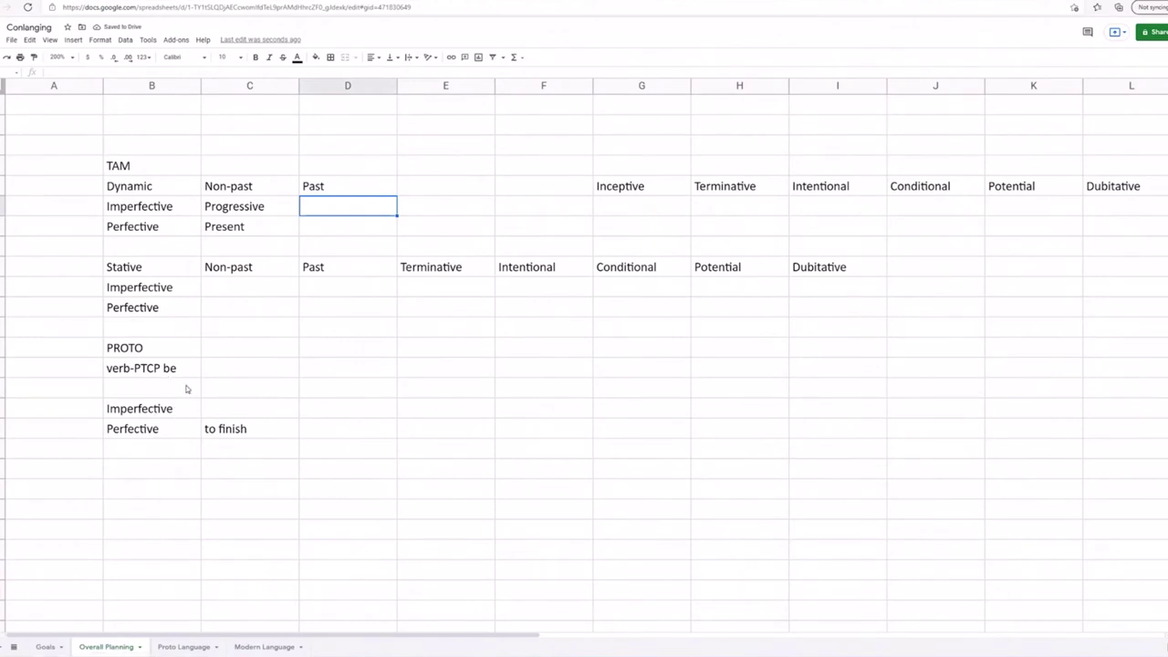
left_click(433, 194)
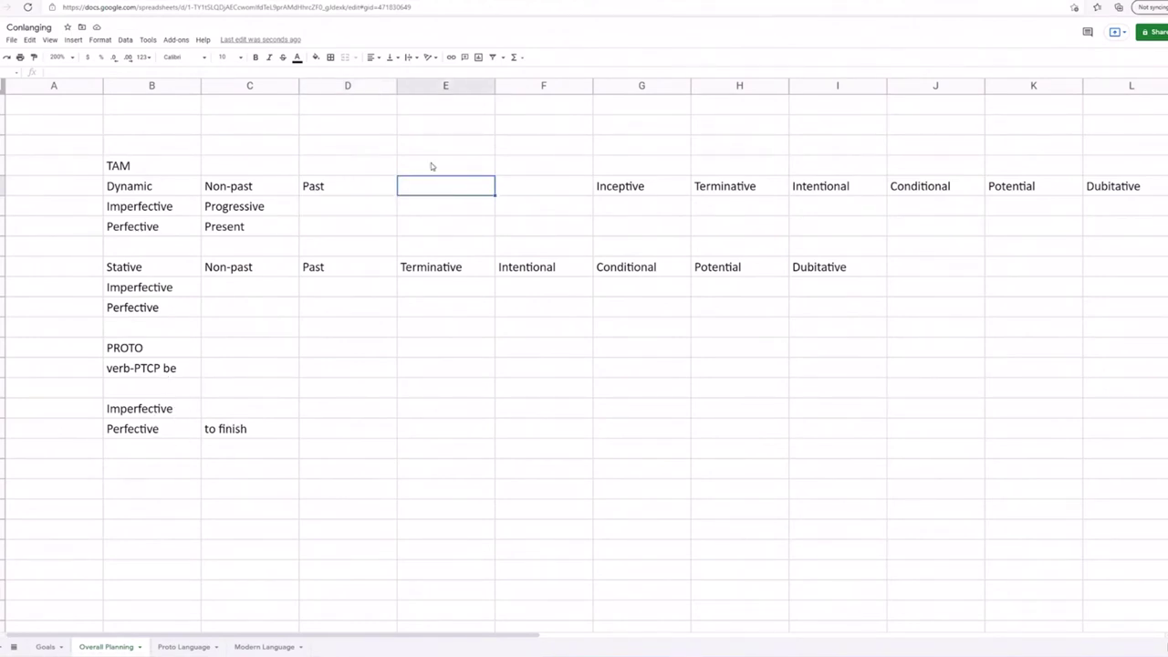
left_click(431, 168)
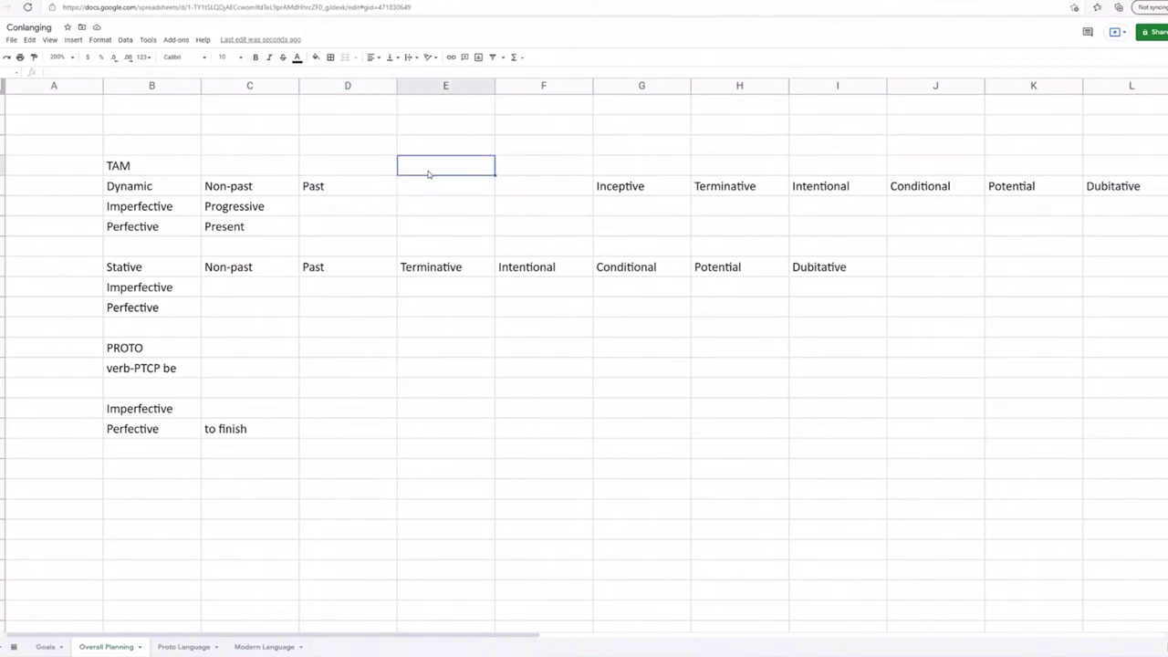
type("to be")
left_click(418, 146)
left_click(428, 179)
left_click(544, 172)
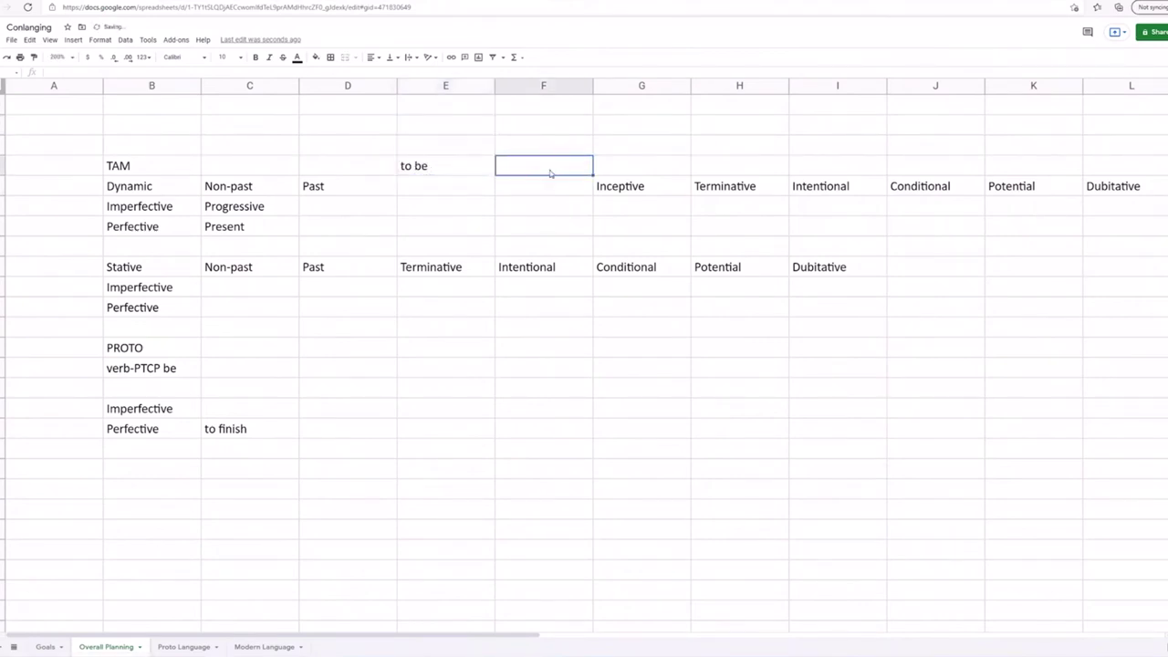
Step: Enter "to be" in F4 and label it "Past" in F3
left_click(415, 167)
left_click(517, 170)
type("to be")
left_click(511, 148)
type("Past")
left_click(513, 184)
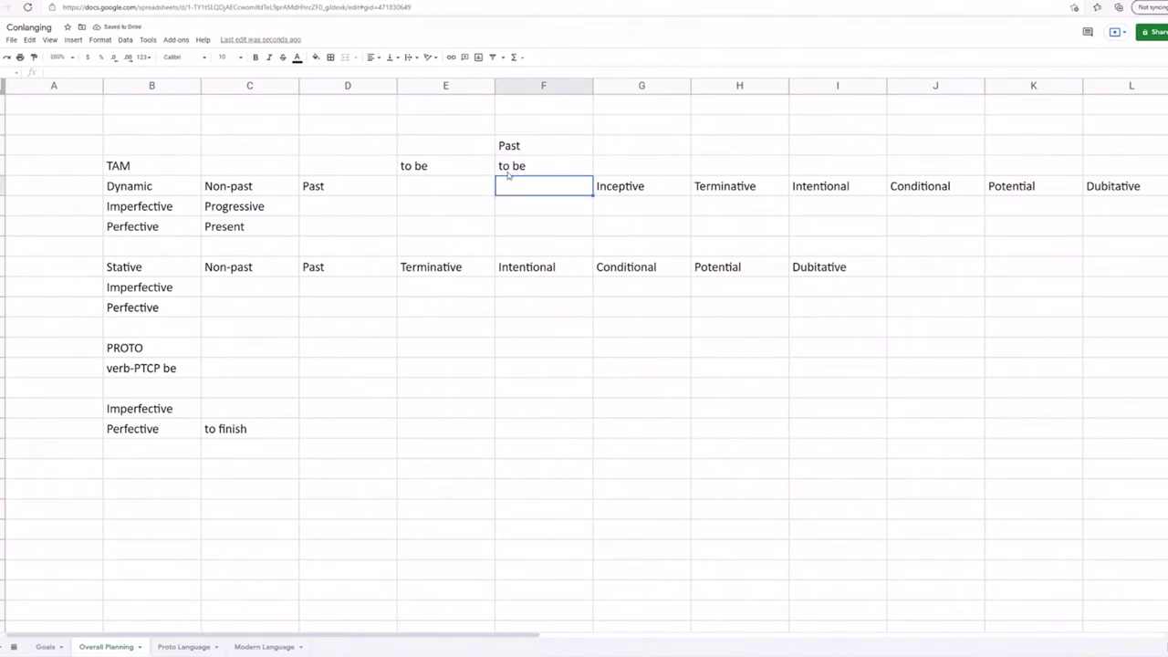
Step: Enter "Habitual" in E6, in the Dynamic Imperfective row under the "to be" column
left_click(487, 192)
left_click(458, 210)
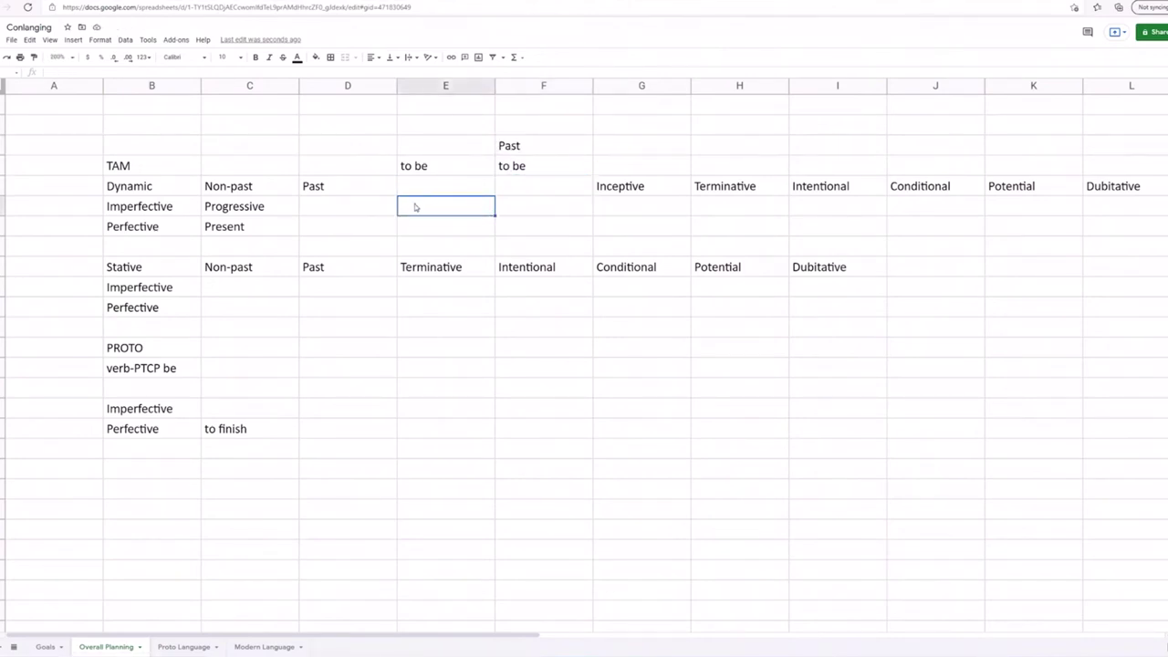
double_click(417, 210)
left_click(425, 185)
left_click(423, 207)
type("CON")
key("BackSpace")
key("BackSpace")
type("Habitua")
left_click(225, 233)
Step: Compare the Dynamic table's Imperfective and Perfective rows with the Habitual cell and the empty cell below it
left_click(156, 232)
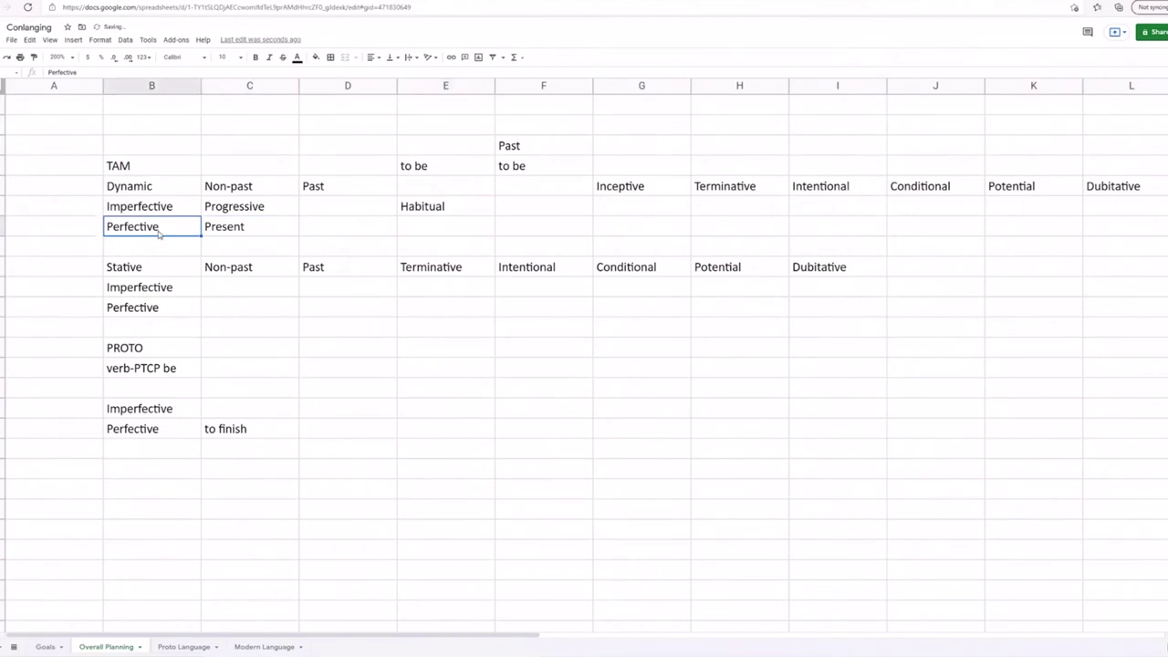
left_click(409, 228)
left_click(423, 210)
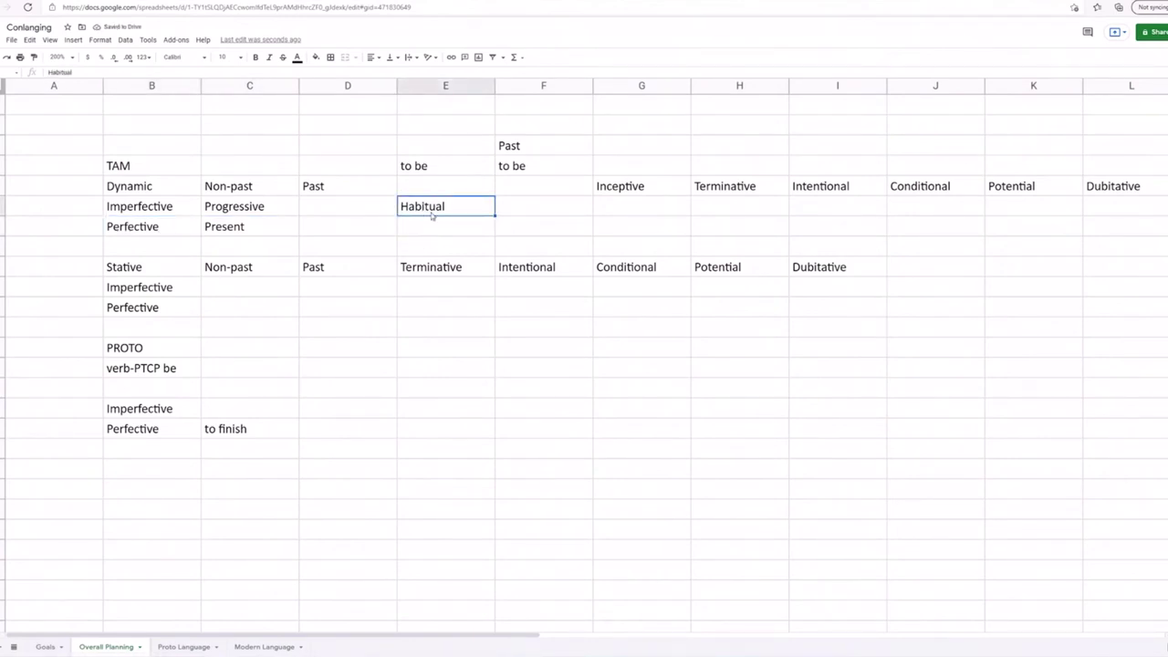
left_click(426, 230)
left_click(371, 320)
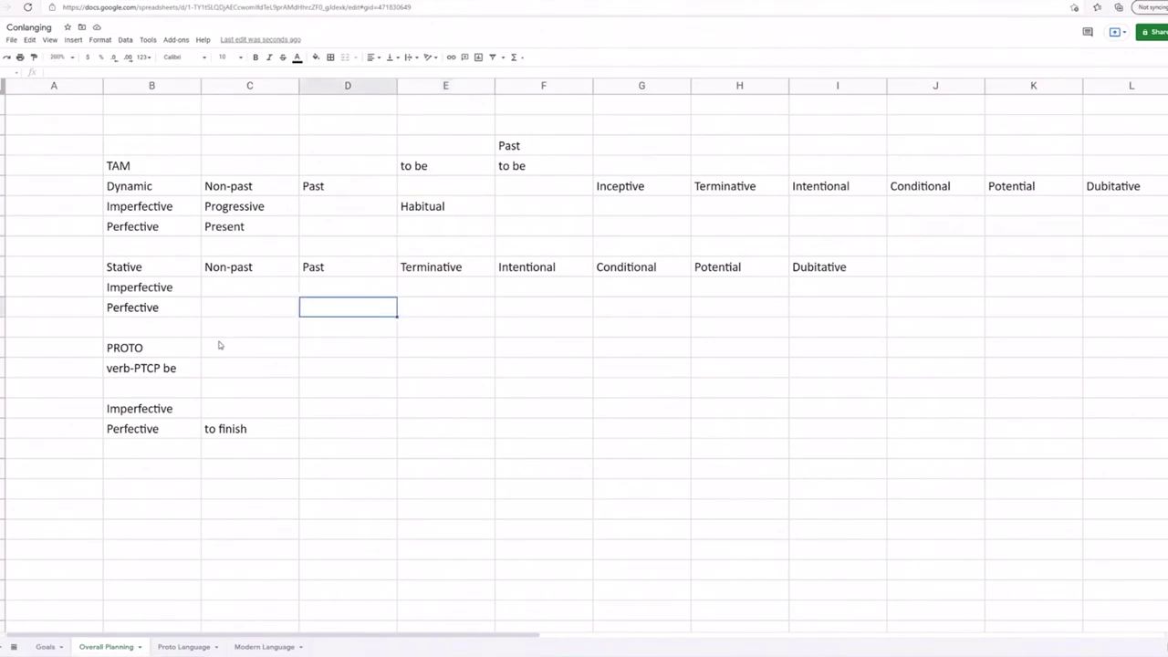
left_click(426, 231)
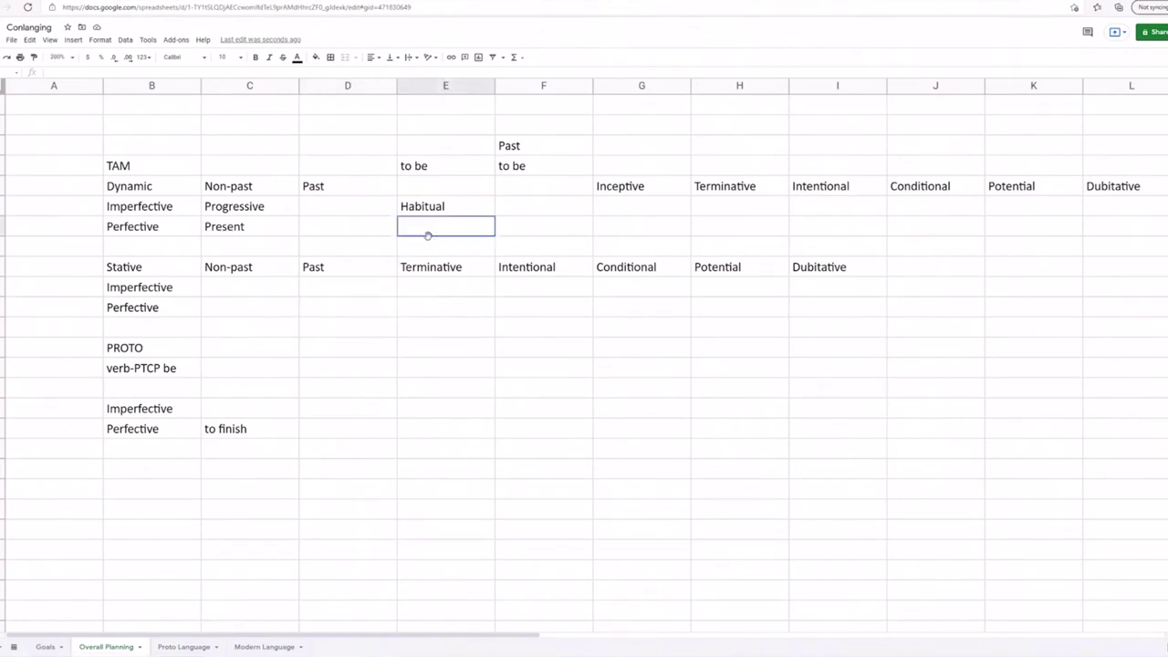
double_click(426, 232)
left_click_drag(423, 242, 420, 228)
left_click(146, 206)
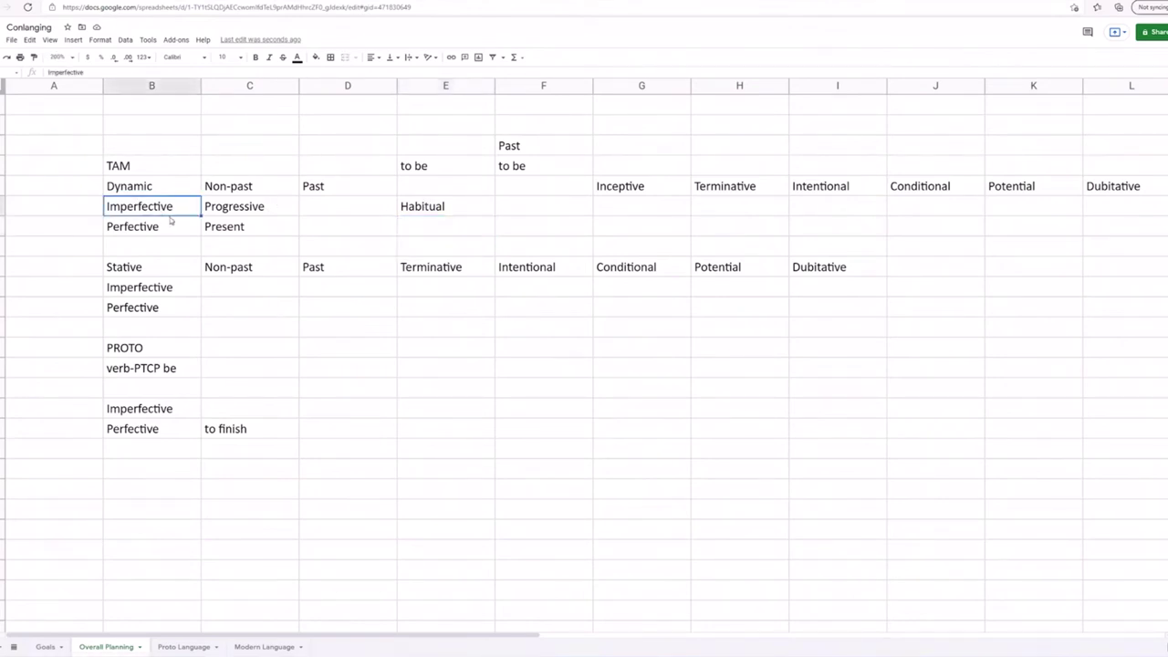
left_click(436, 212)
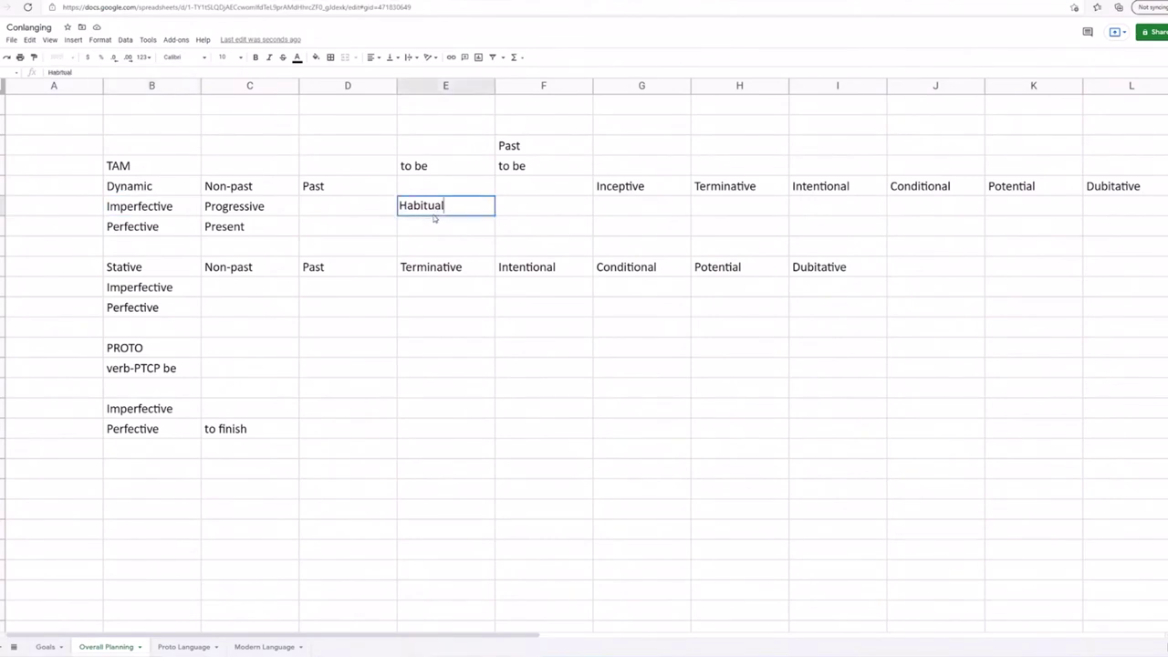
double_click(438, 225)
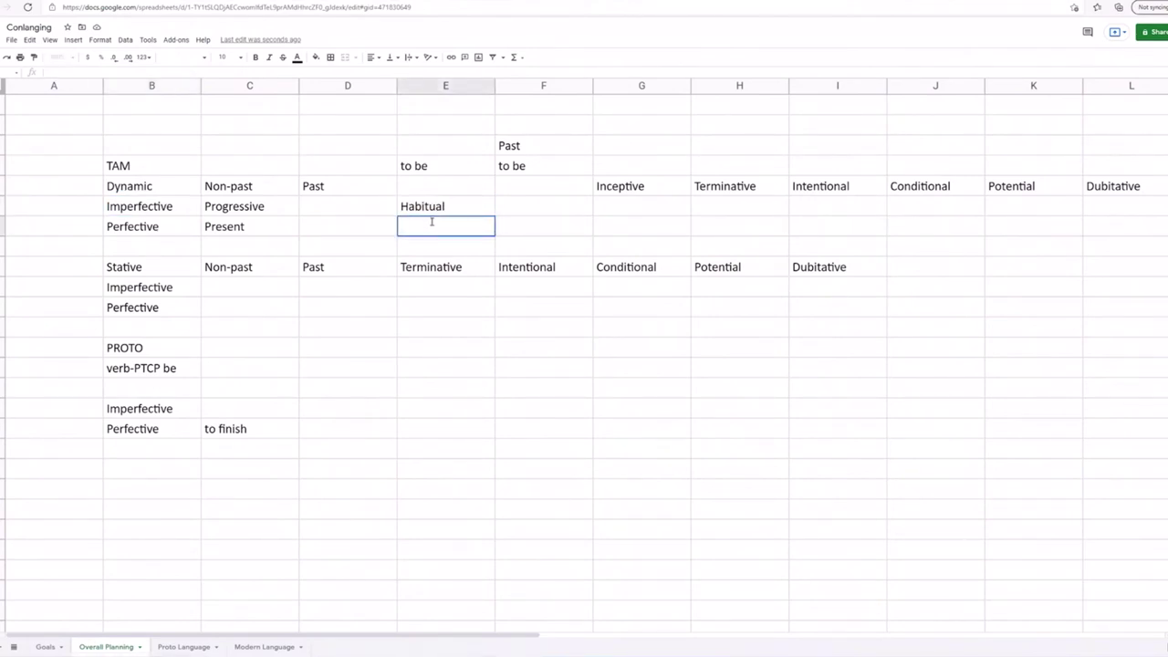
left_click(348, 217)
left_click(170, 206)
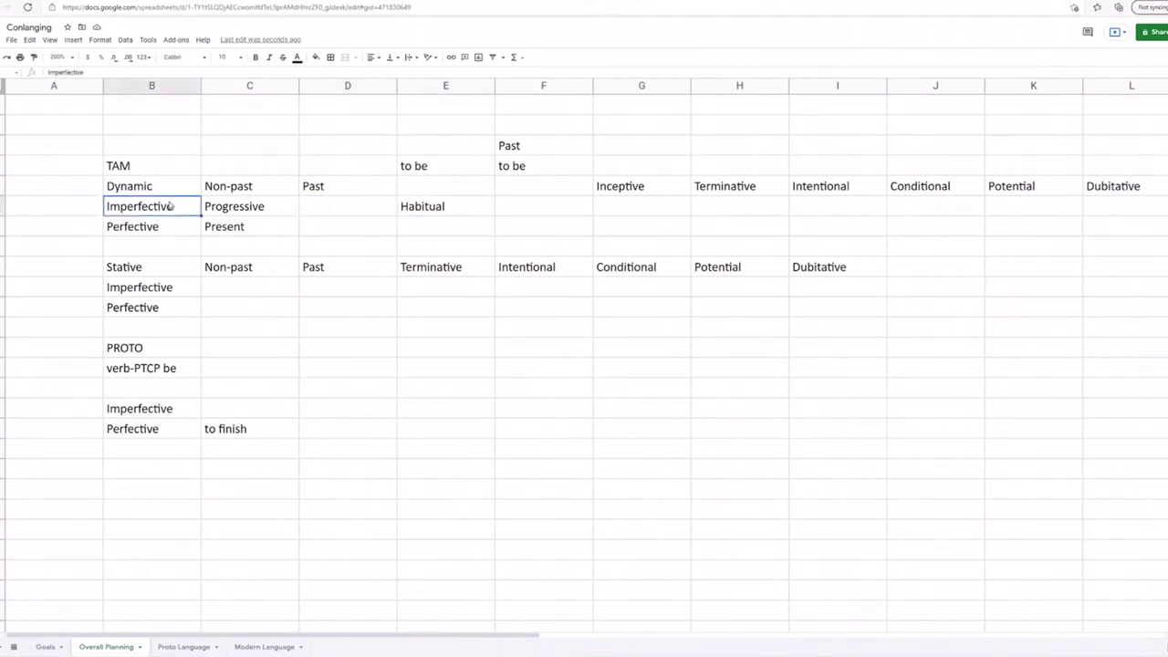
left_click(186, 220)
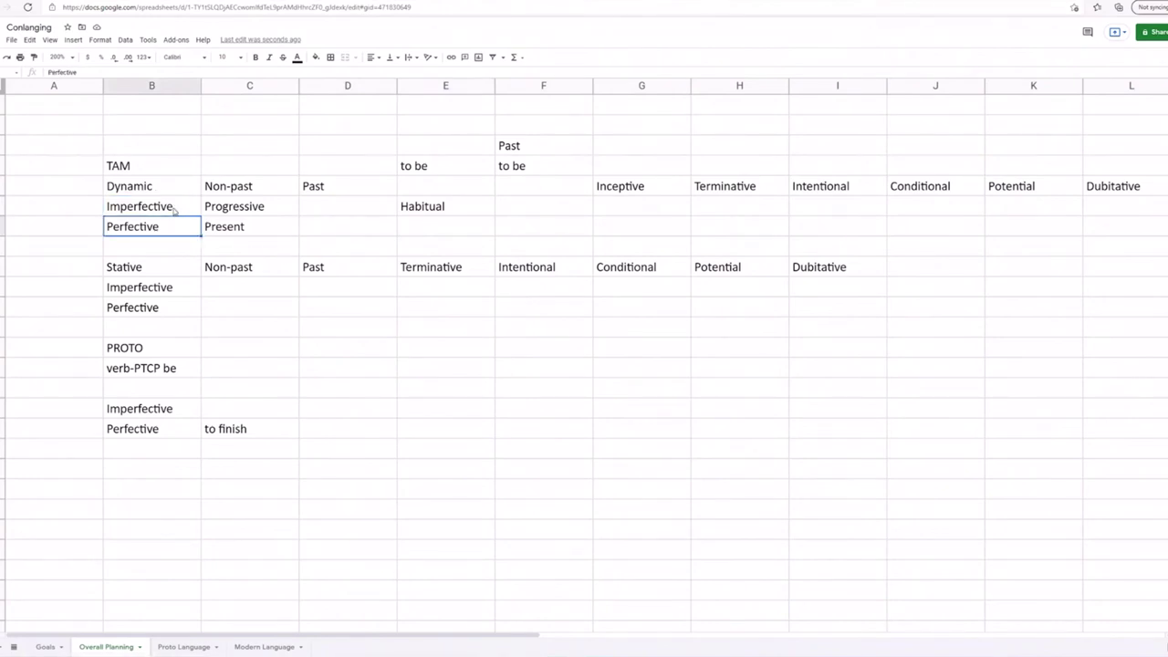
left_click(174, 211)
left_click(357, 209)
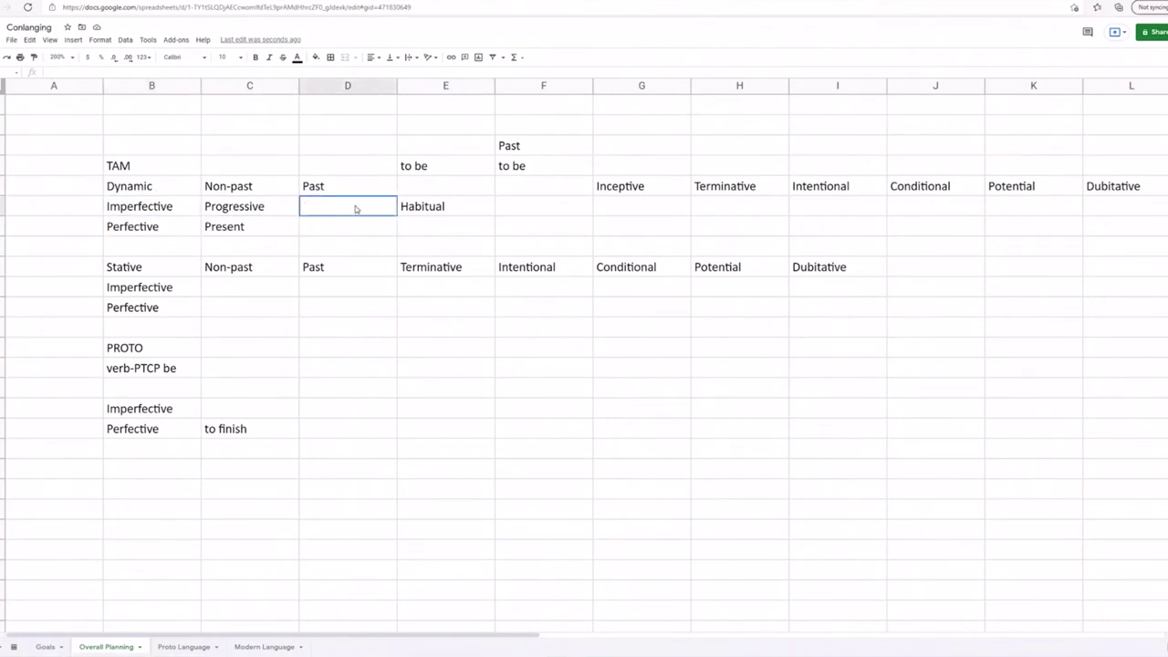
left_click(174, 210)
Step: Clear the "to be" label above the Habitual column and set the whole sheet's font to Calibri
left_click(431, 168)
key("Delete")
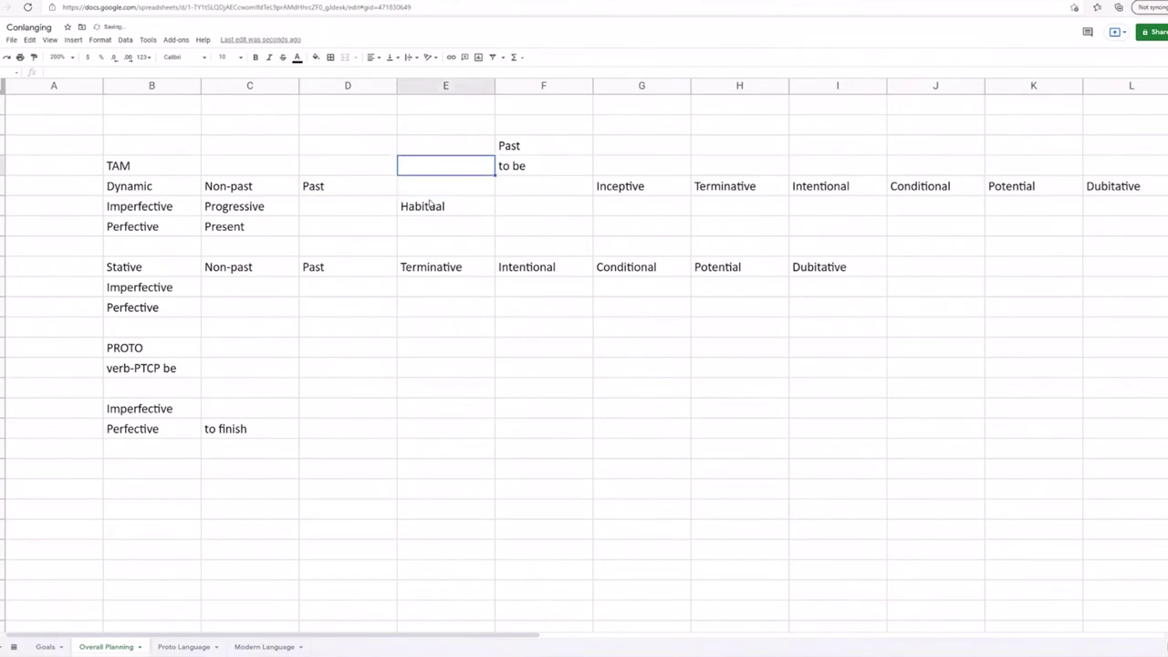
double_click(425, 175)
key("ctrl+a")
left_click(187, 56)
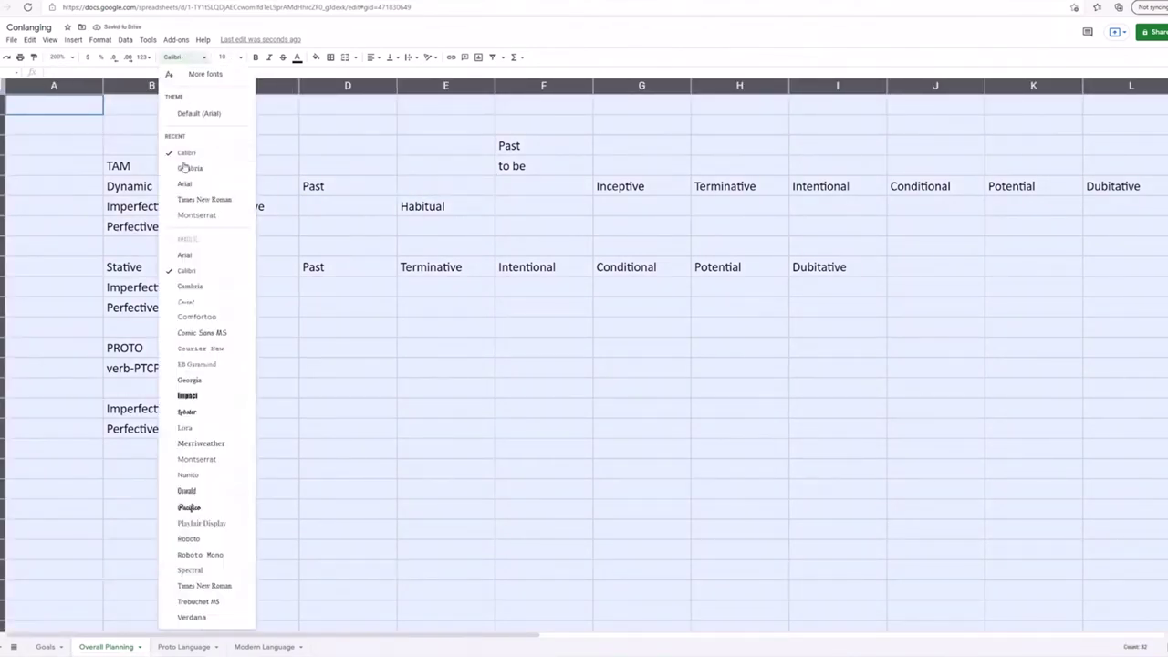
left_click(186, 153)
Step: Enter "to be" in the empty cell two rows above Habitual, on the TAM row
left_click(427, 187)
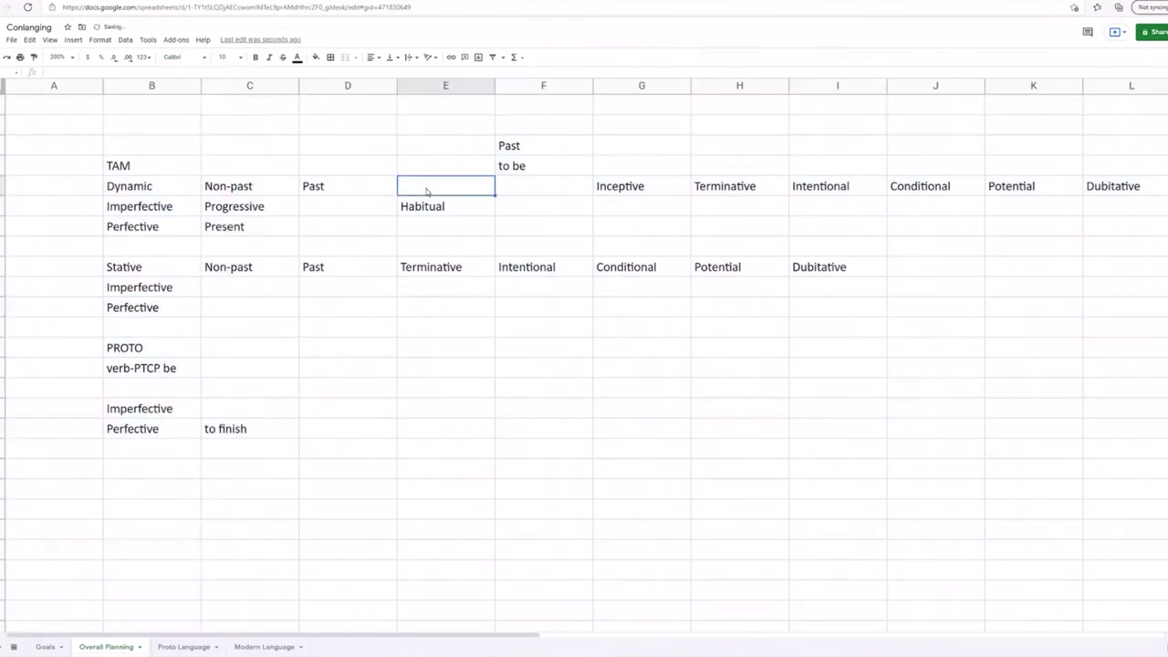
left_click(428, 170)
type("to be")
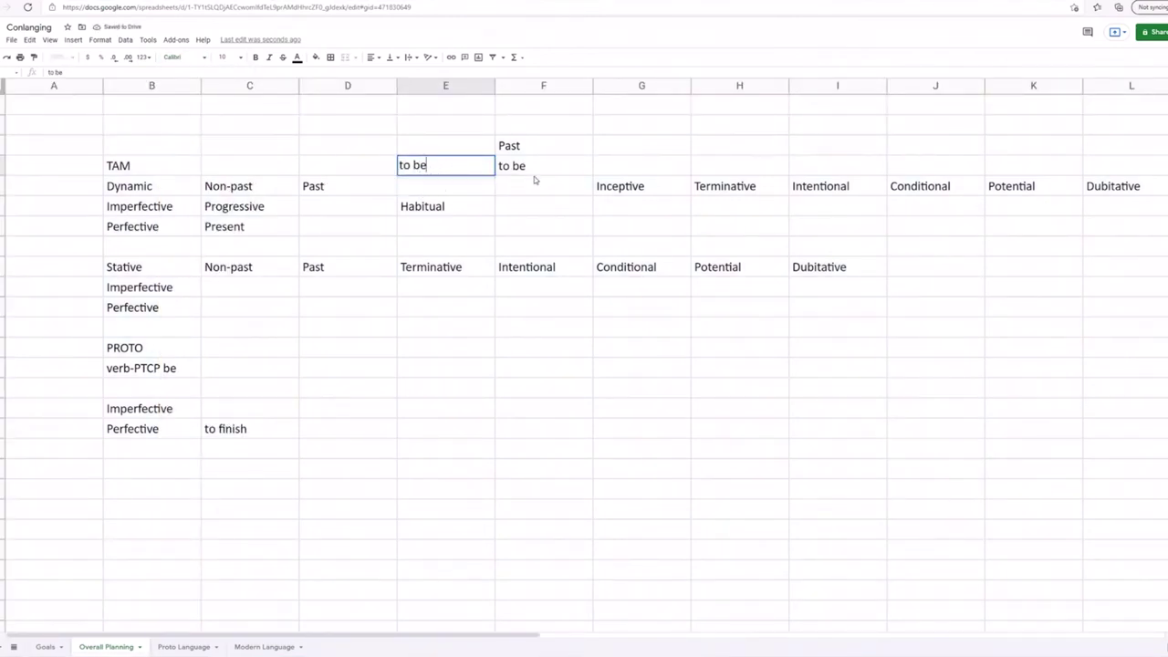
left_click(523, 205)
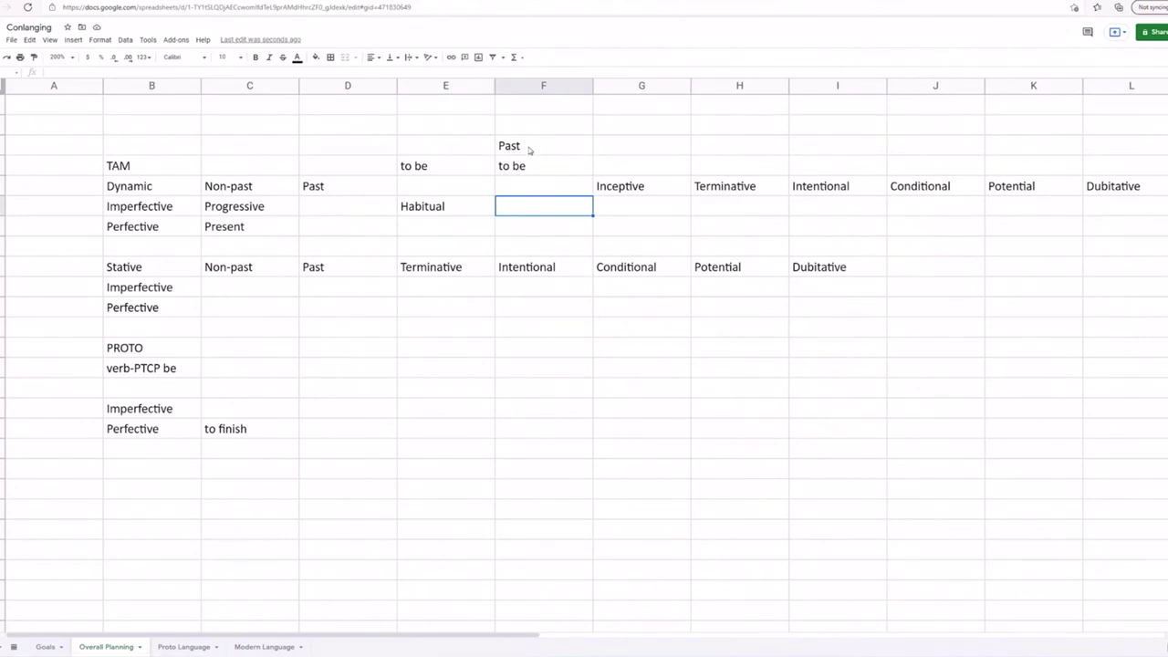
Step: Enter the example "I am having done" in the Terminative column, two rows below the Stative table's Imperfective row
double_click(532, 210)
left_click(480, 329)
double_click(478, 328)
type("I am hav")
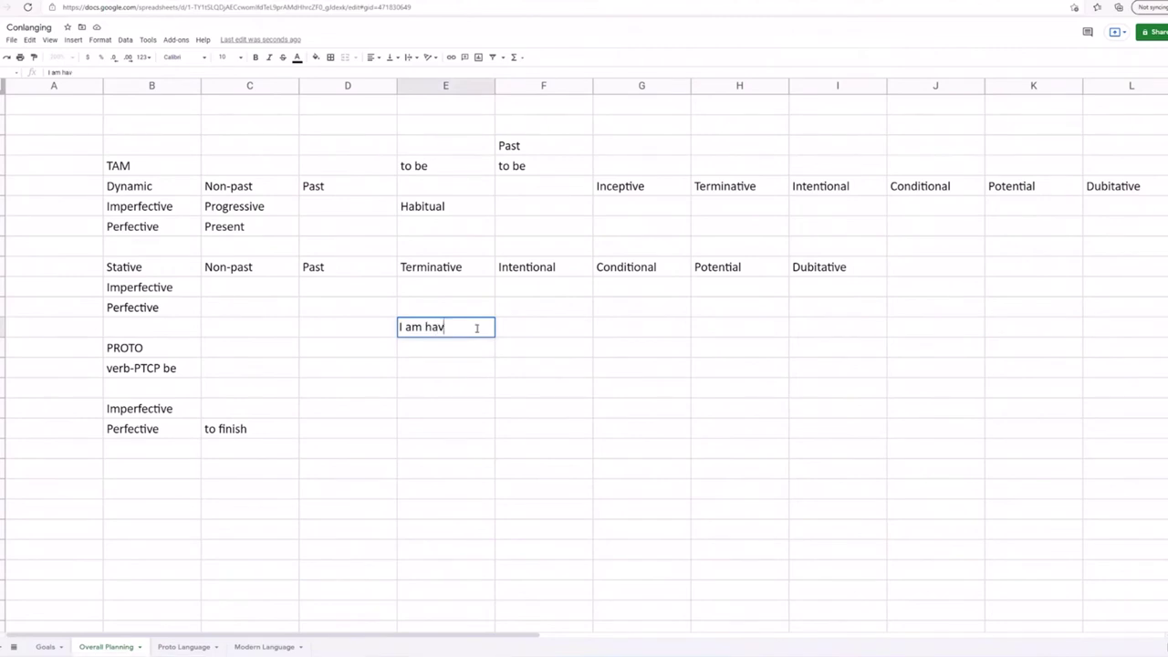
type("ing done")
key("Return")
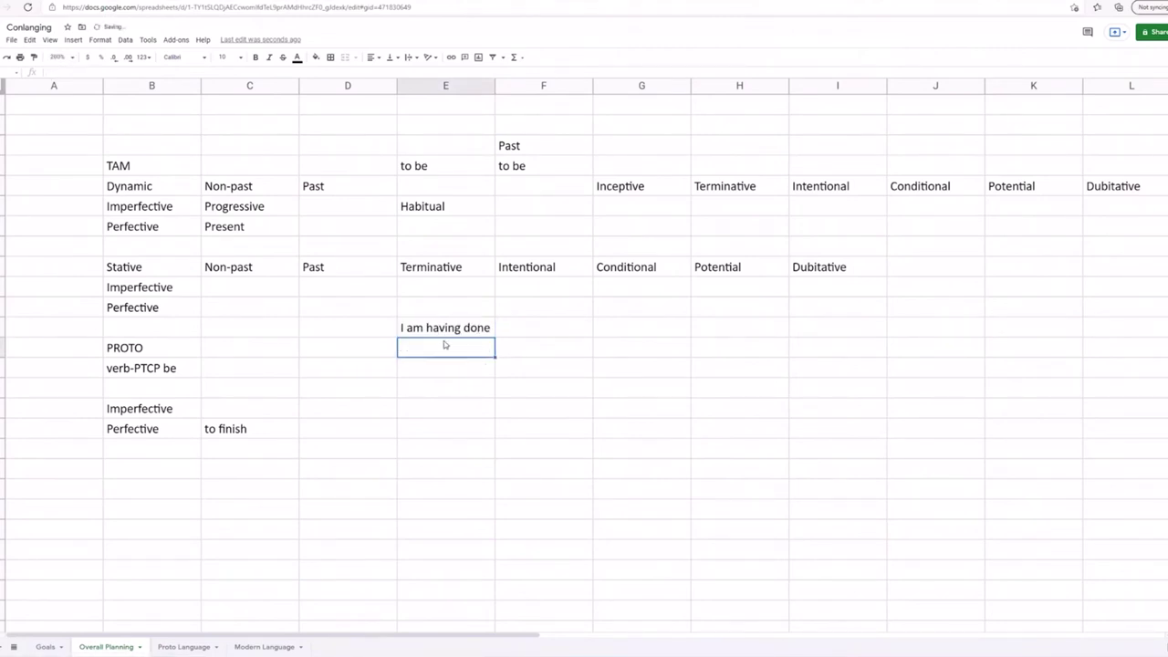
key("Up")
key("Up")
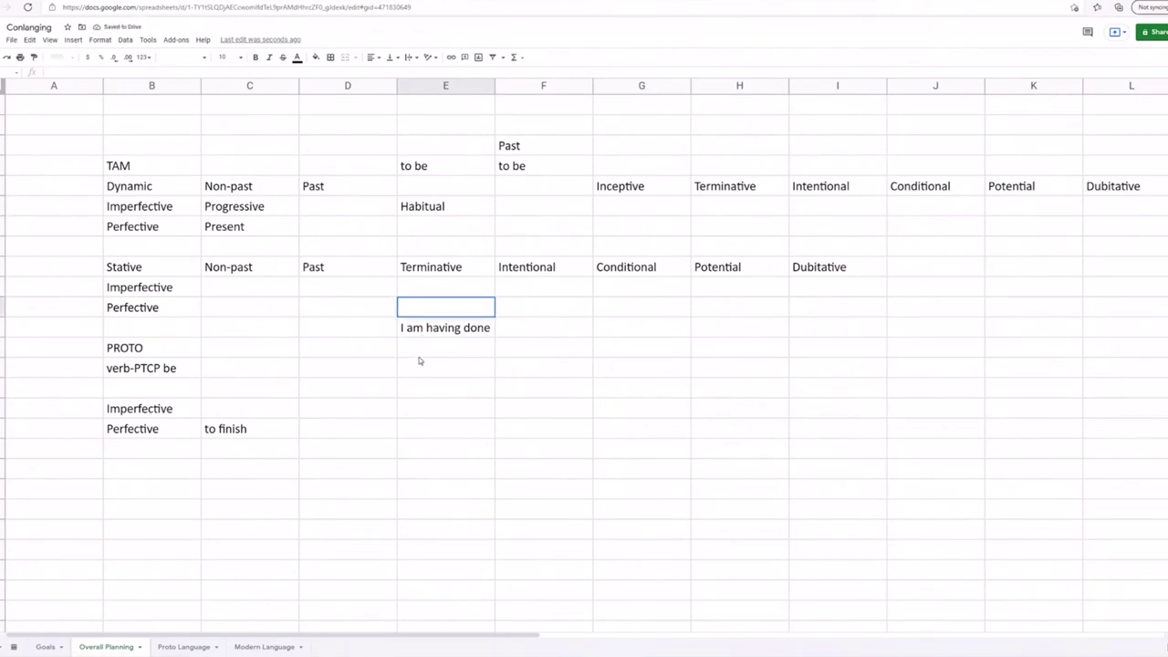
Step: Start a second example with "I am" beneath the first one, and clear both example cells
left_click(418, 357)
double_click(429, 348)
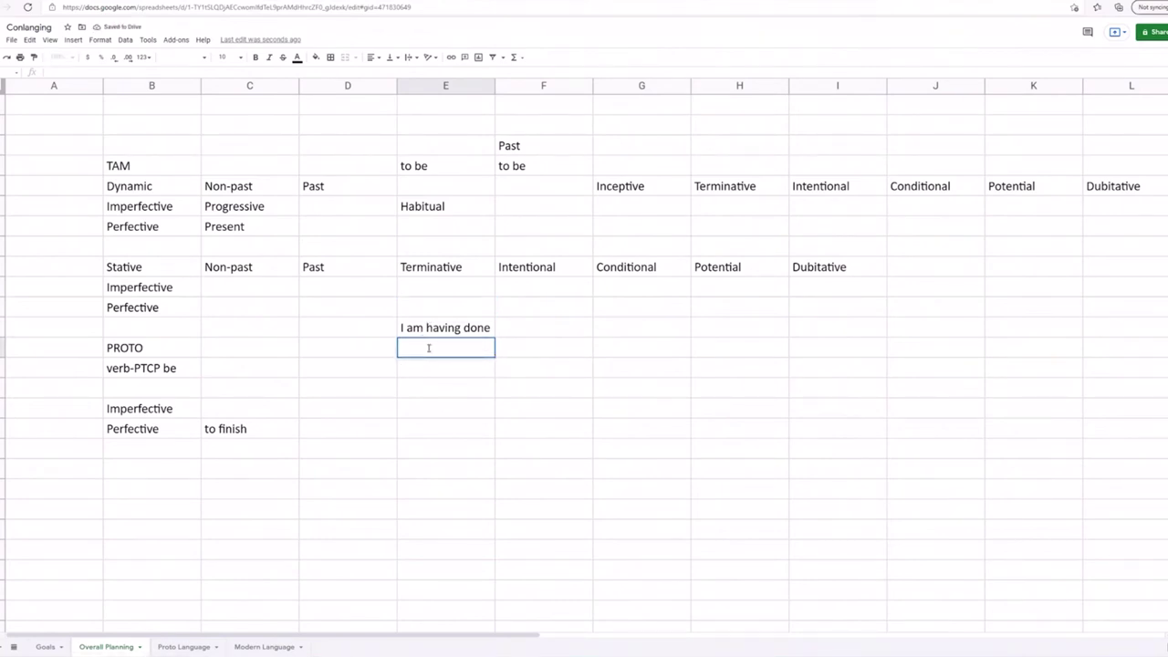
type("I am d")
key("BackSpace")
left_click(467, 363)
left_click(459, 355)
key("Delete")
left_click(467, 329)
key("Delete")
Step: Examine the Dynamic table's Imperfective and Perfective rows across the Non-past, Past and two "to be" columns
left_click(537, 187)
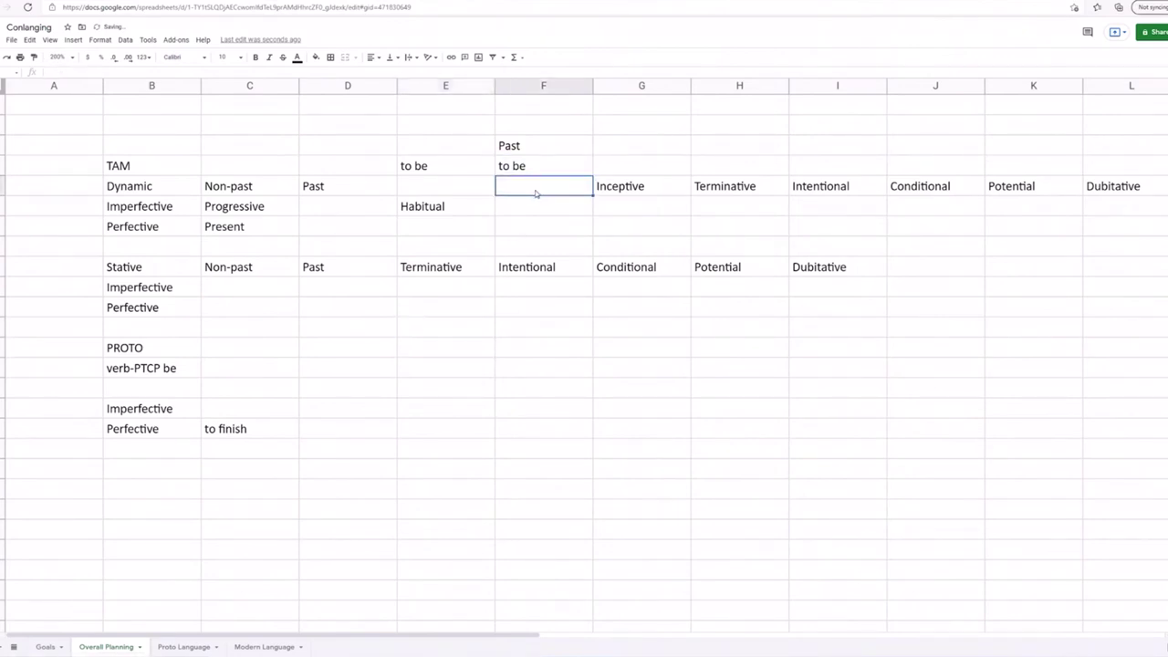
left_click(529, 214)
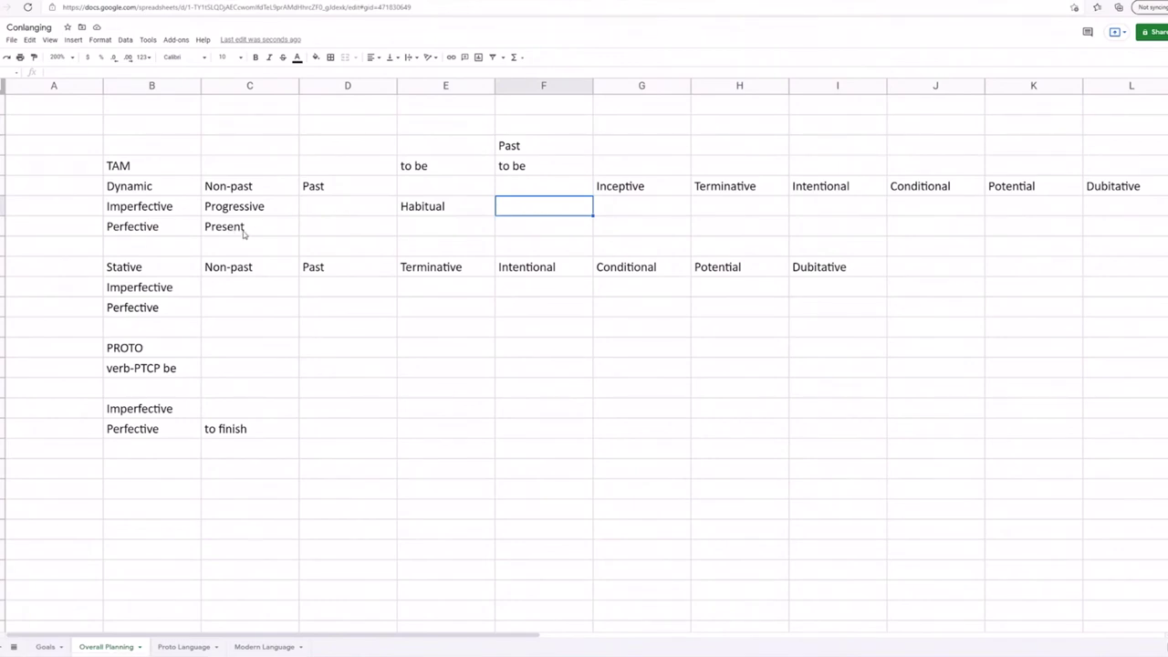
left_click(168, 231)
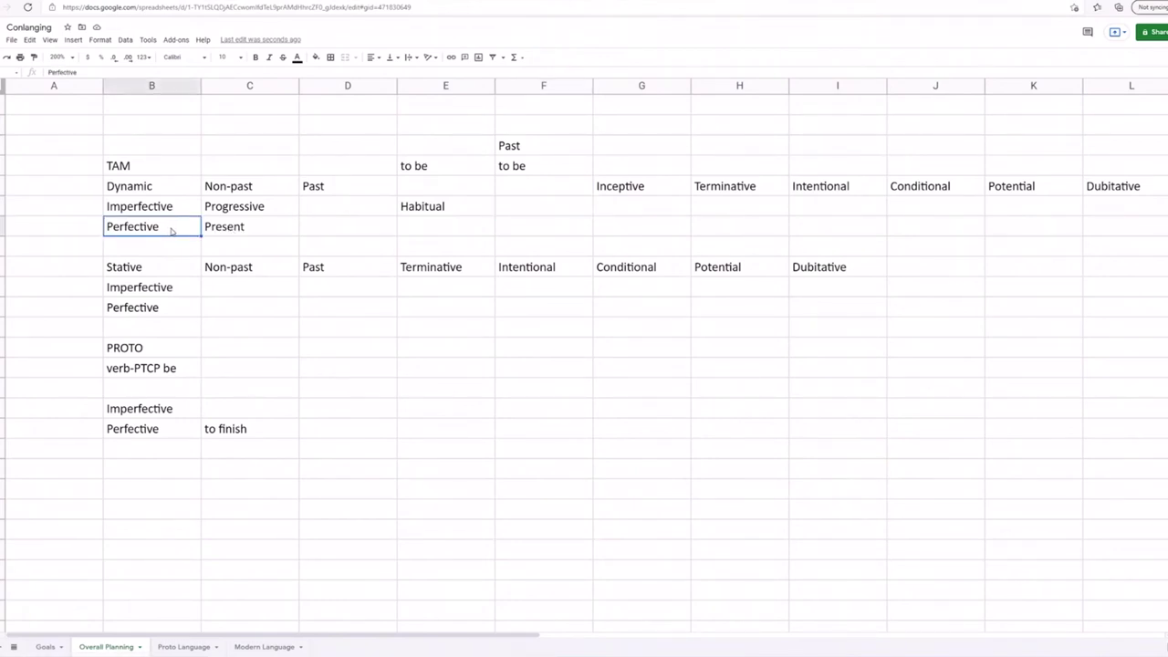
left_click(243, 235)
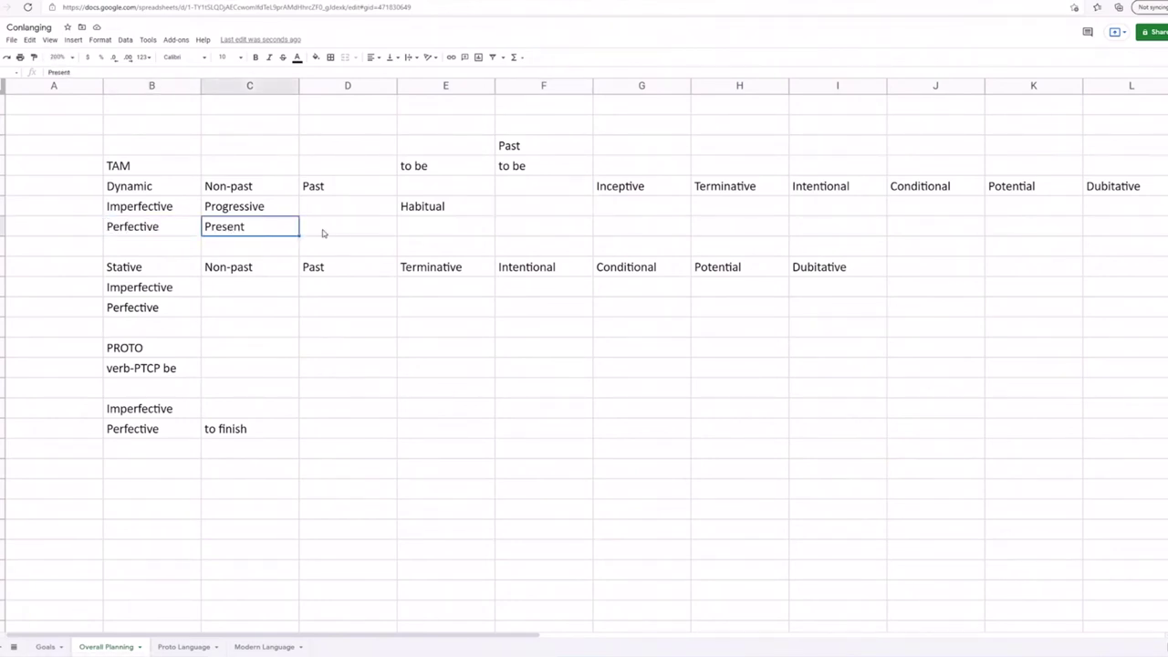
key("Right")
left_click(144, 234)
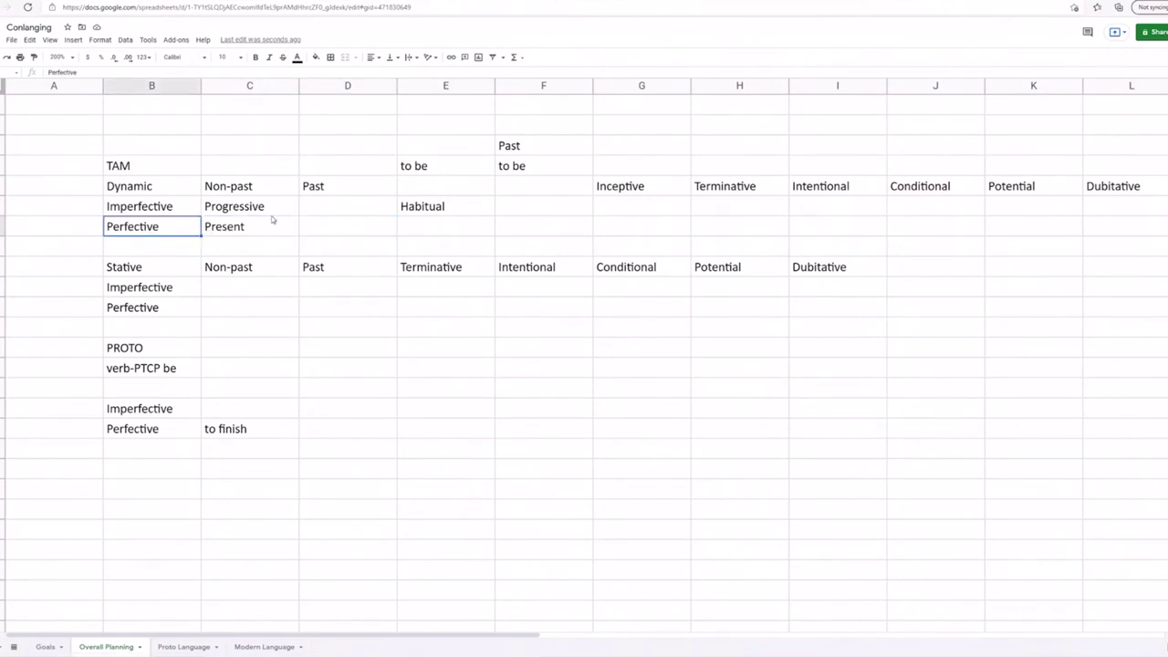
left_click(505, 231)
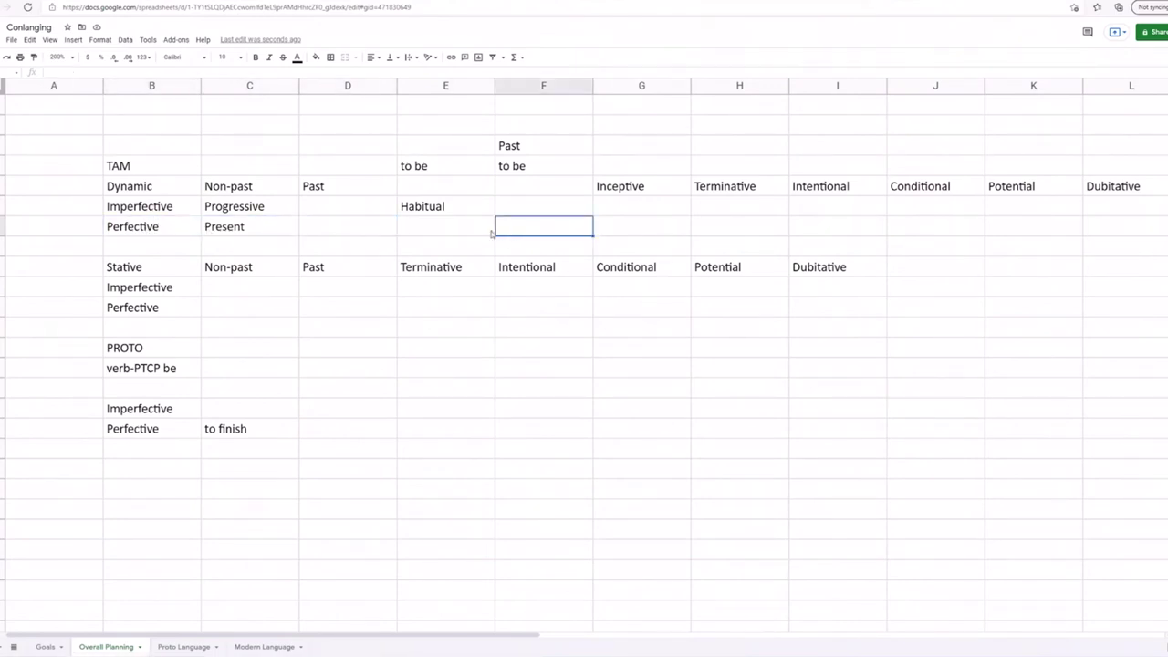
left_click(119, 224)
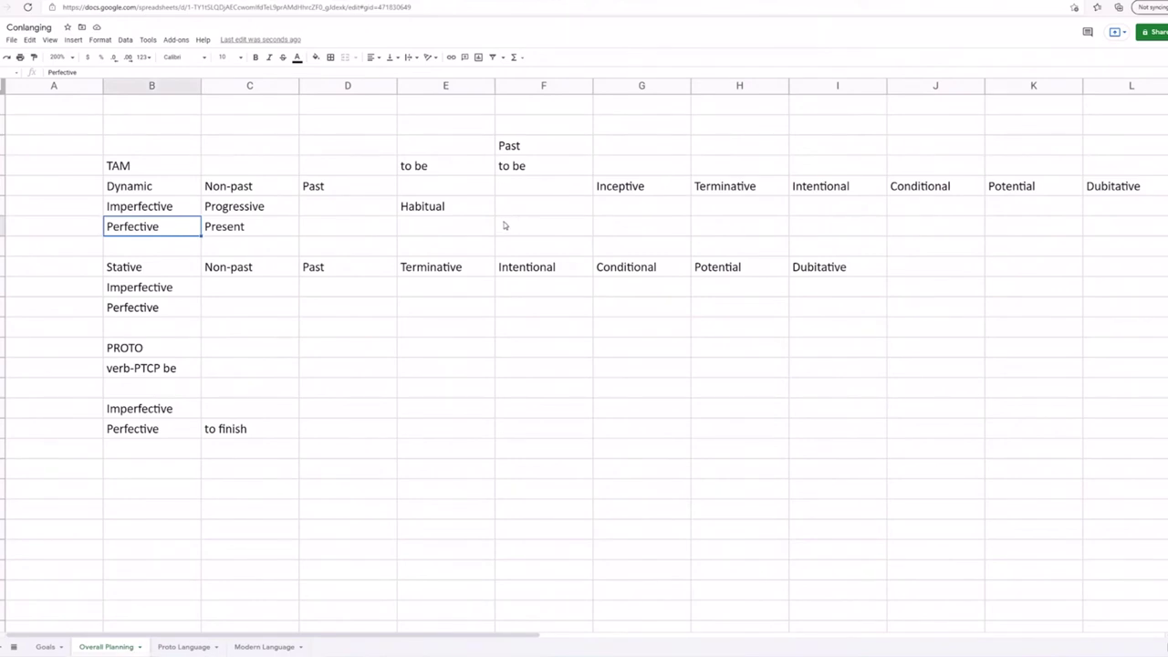
left_click(219, 214)
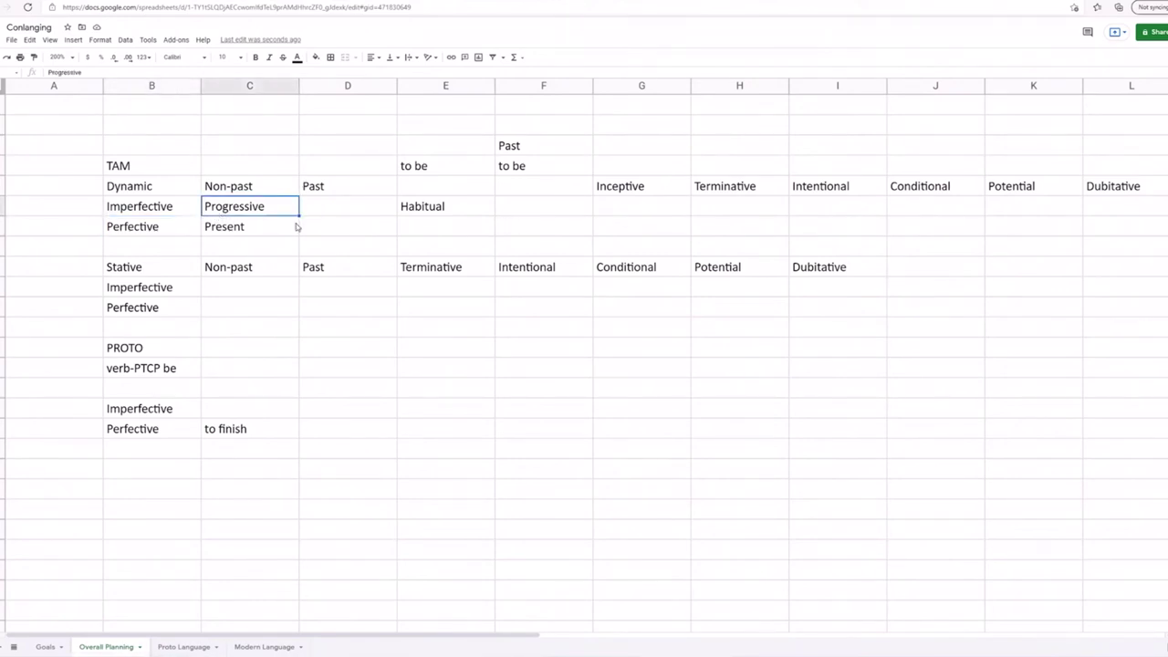
left_click(322, 233)
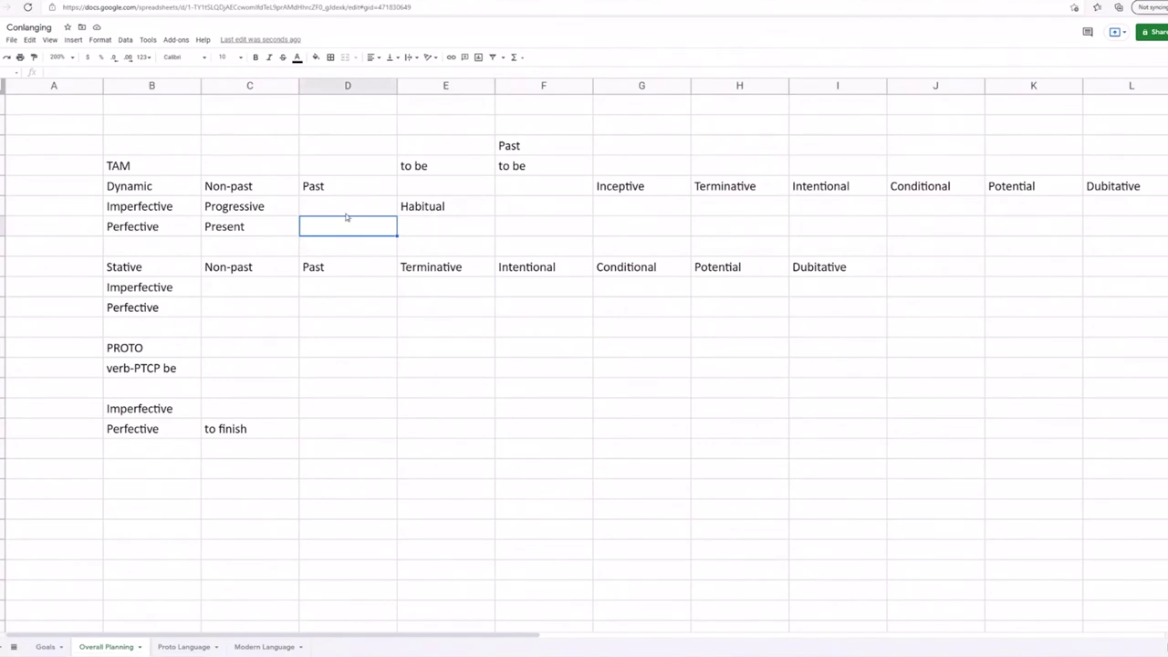
left_click(418, 211)
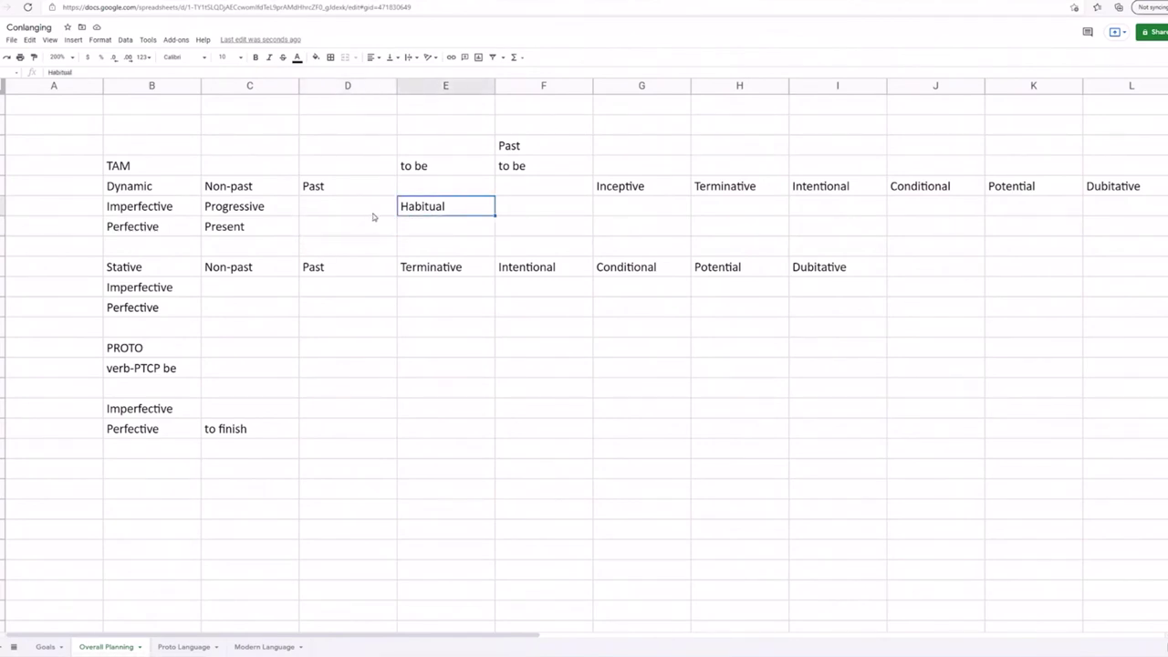
left_click(440, 232)
double_click(425, 208)
Step: Remove the "Past" label above the second "to be" and enter "Perfect" in the cell below Habitual
left_click(542, 151)
key("Delete")
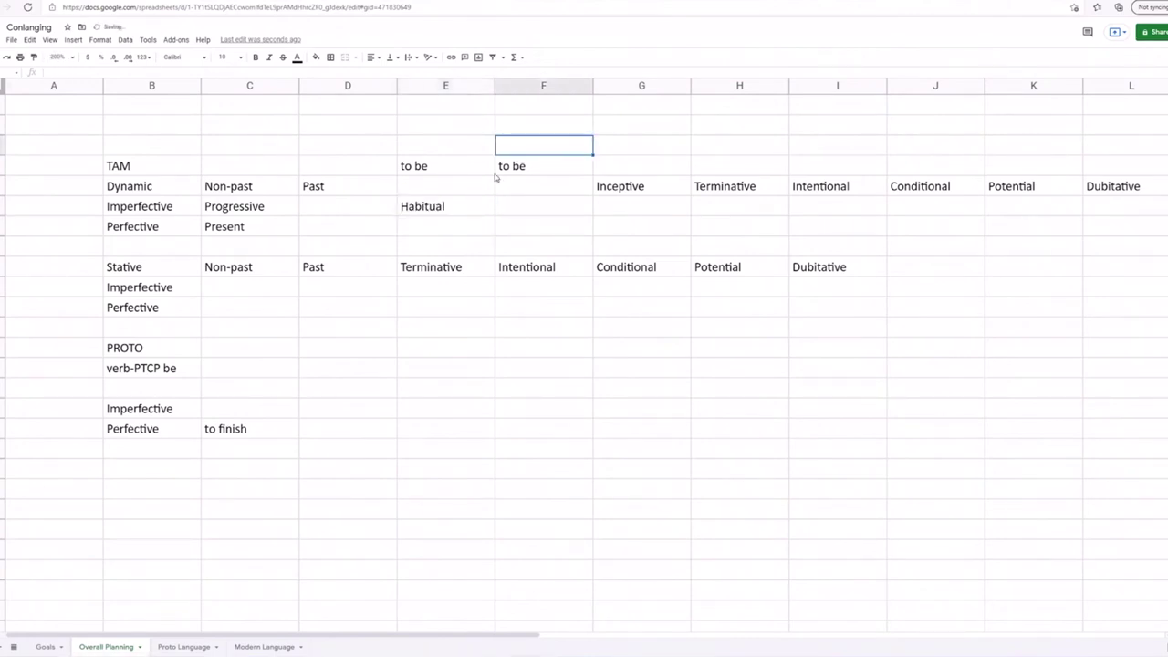
left_click(442, 232)
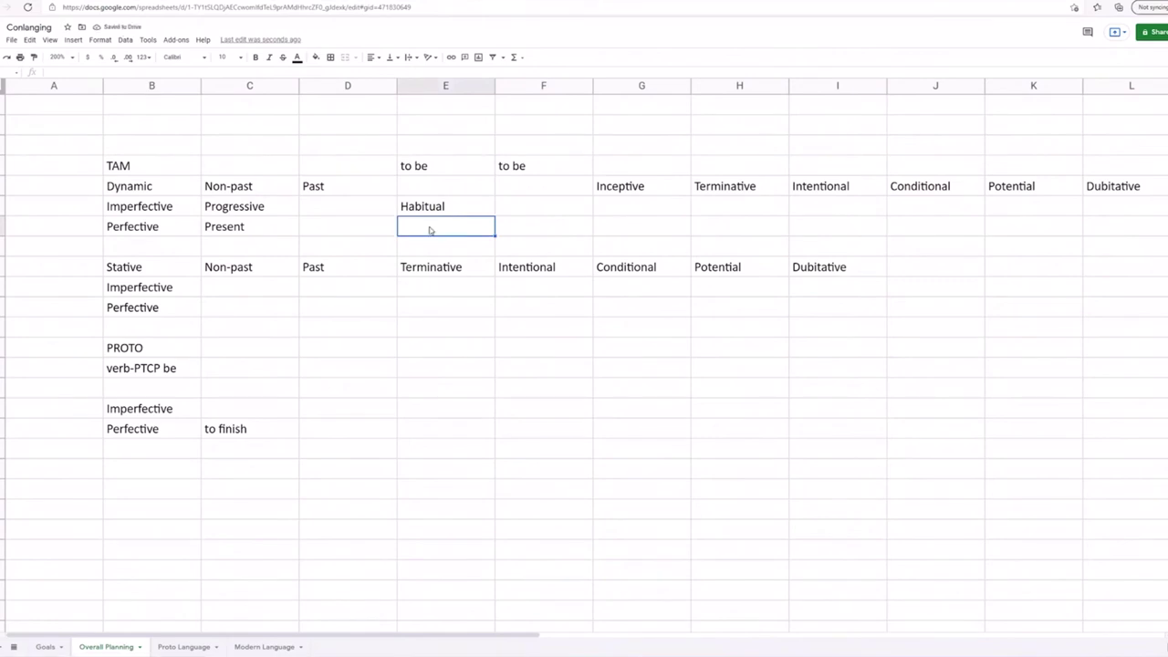
double_click(429, 234)
type("Perfect")
left_click(416, 207)
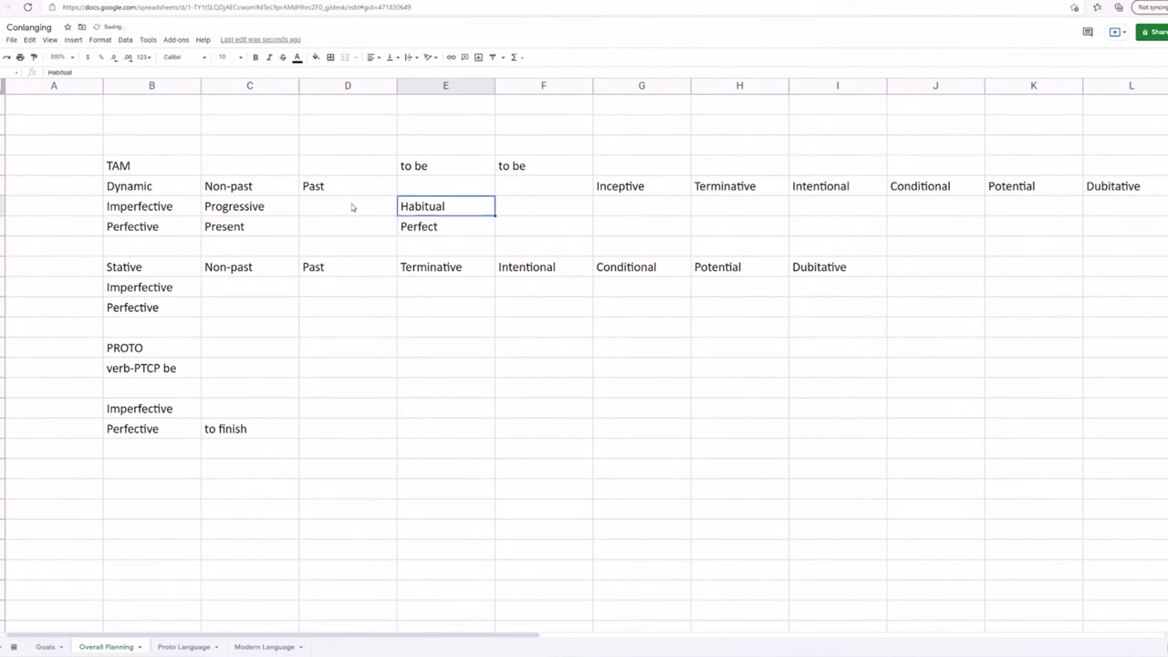
Step: Enter "Marked" in column A beside the Dynamic table's Imperfective row
left_click(166, 210)
left_click(47, 208)
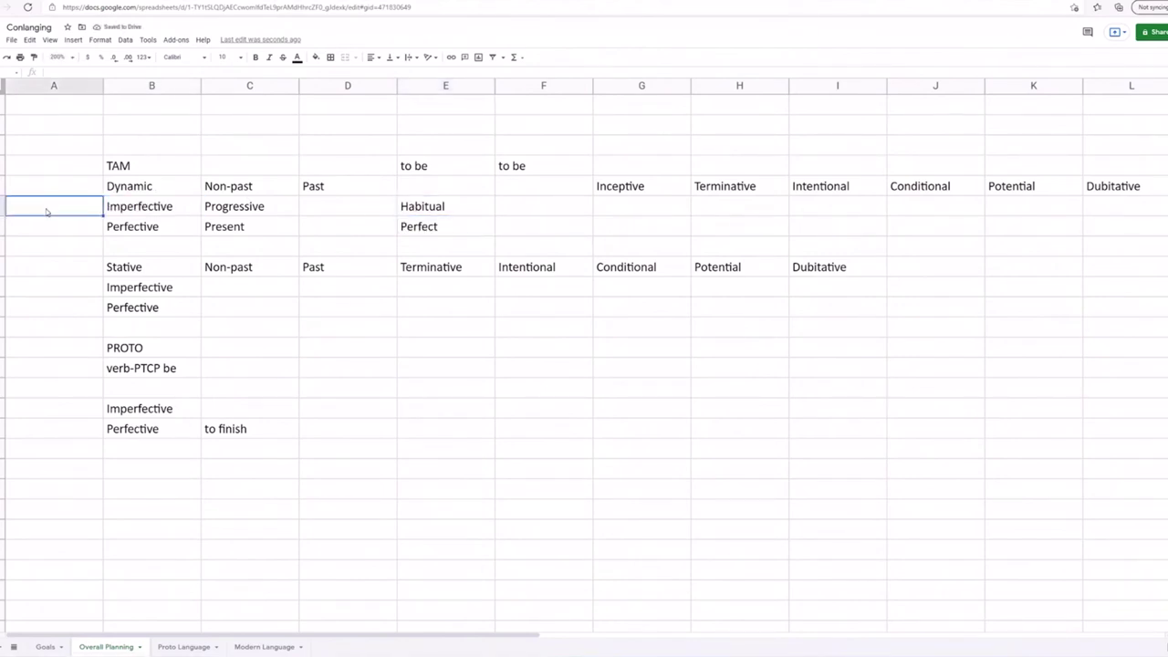
type("Marked")
left_click(400, 209)
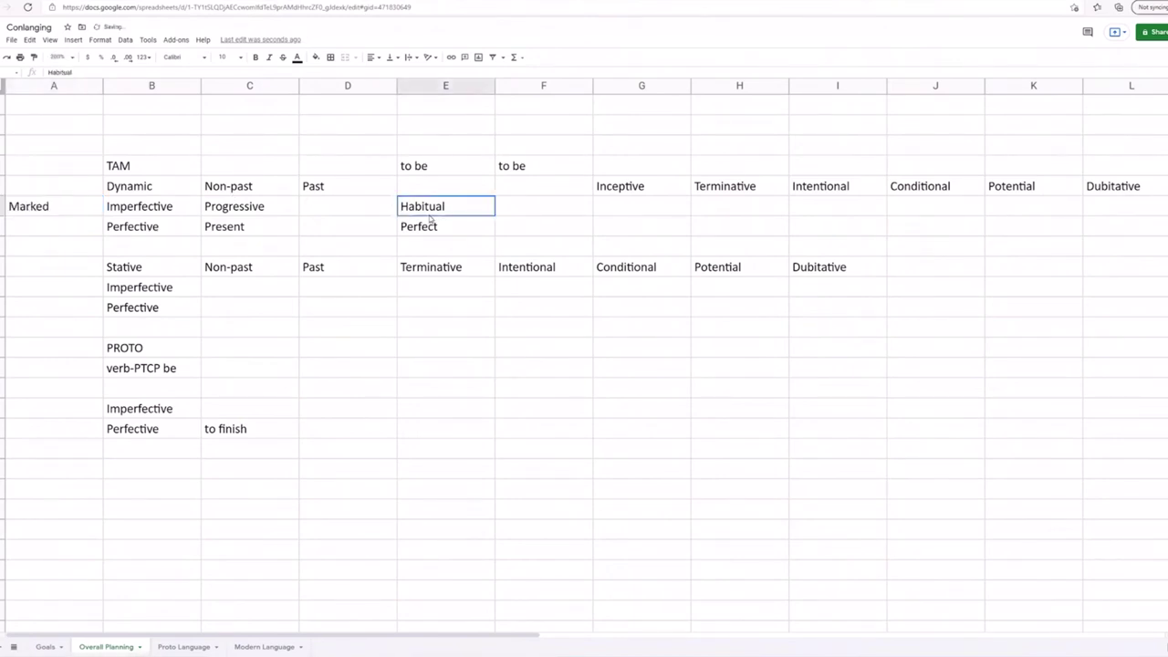
Step: Enter the examples "I have eaten" and "I have been eating" in column B below the PROTO section's Perfective row
left_click(379, 149)
left_click(403, 374)
left_click(343, 495)
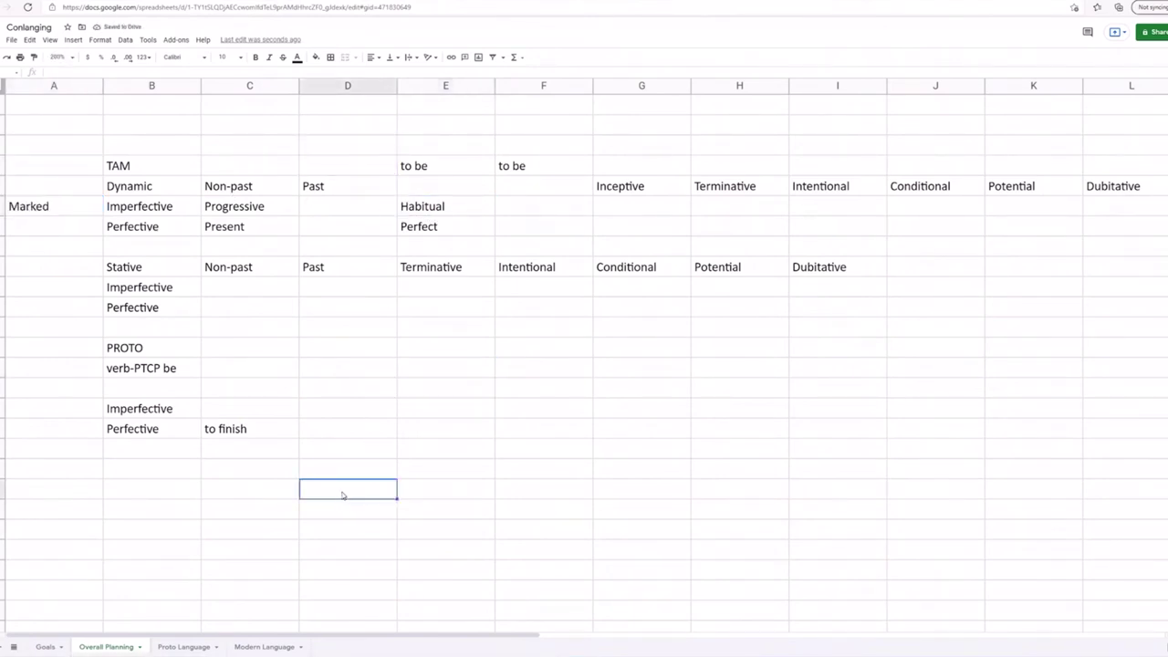
left_click(161, 471)
double_click(163, 469)
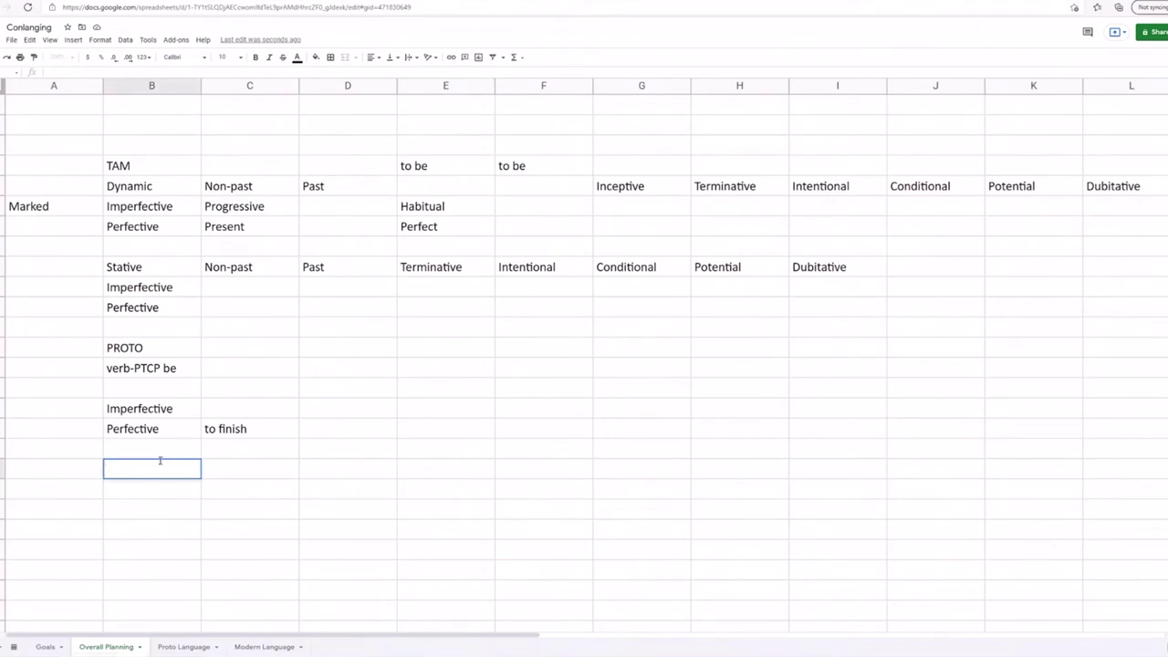
type("I have eaten")
key("Return")
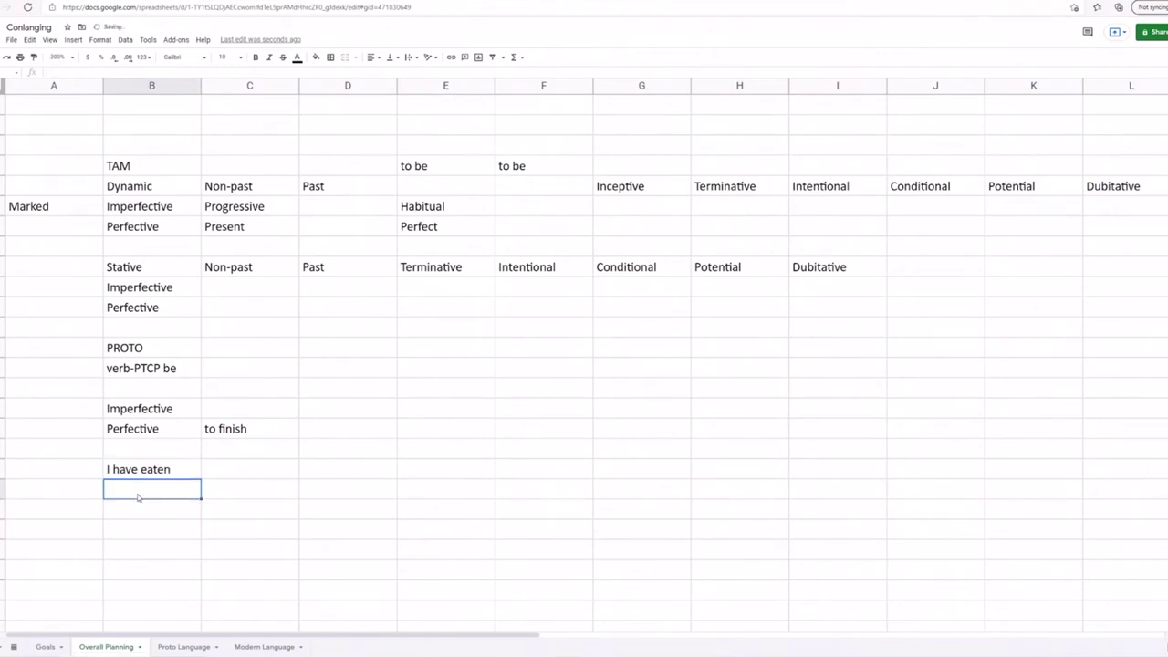
type("I a")
key("BackSpace")
type("have been eating")
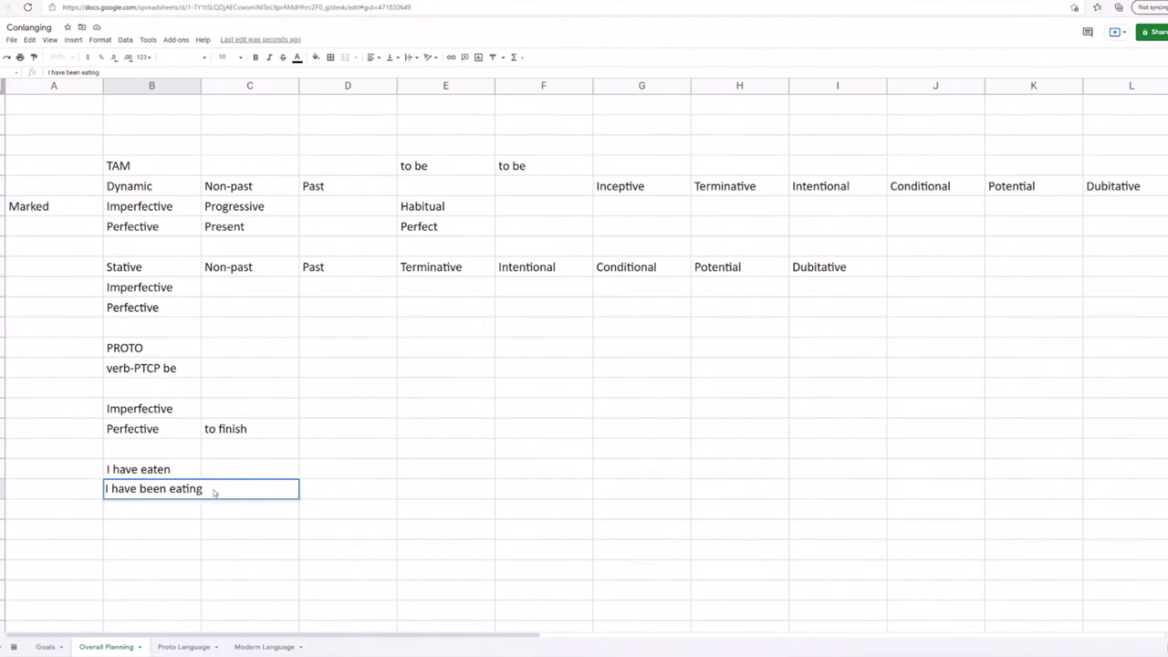
key("ctrl+Return")
Step: Clear both example sentences from column B below the PROTO section
key("Delete")
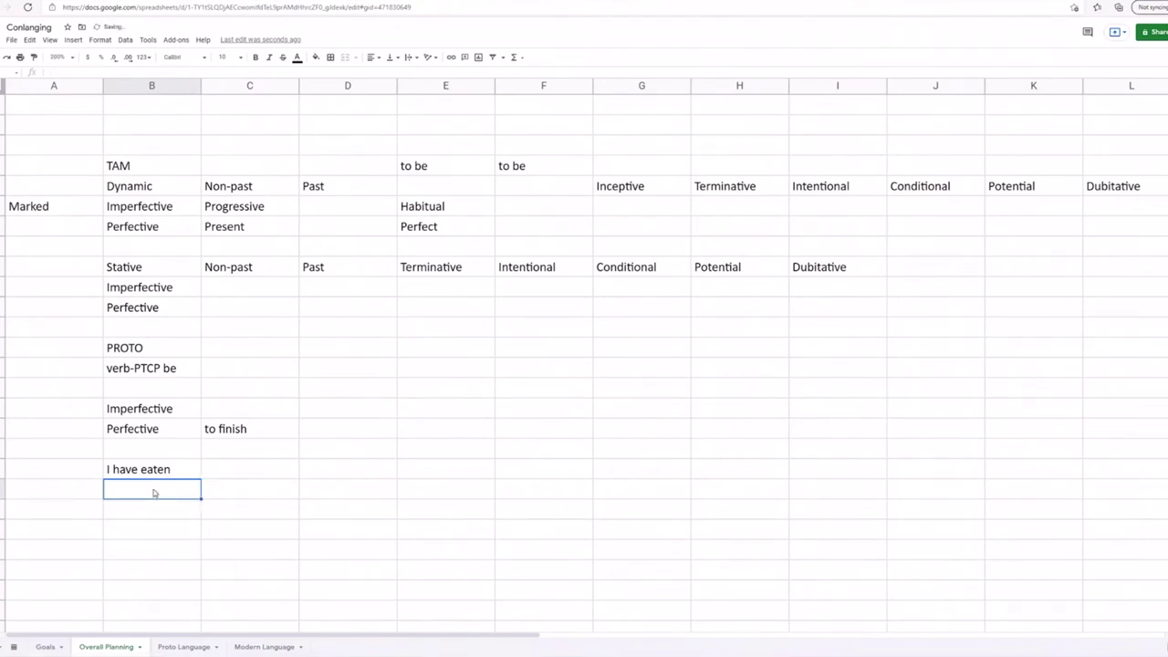
left_click(153, 468)
key("Delete")
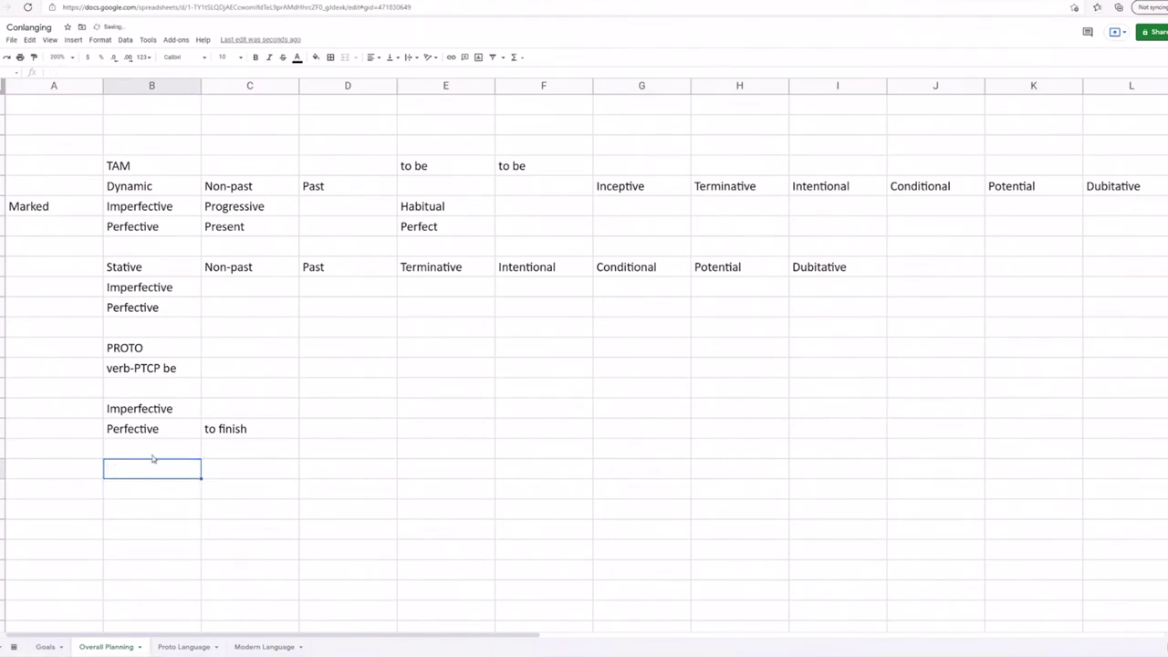
left_click(445, 206)
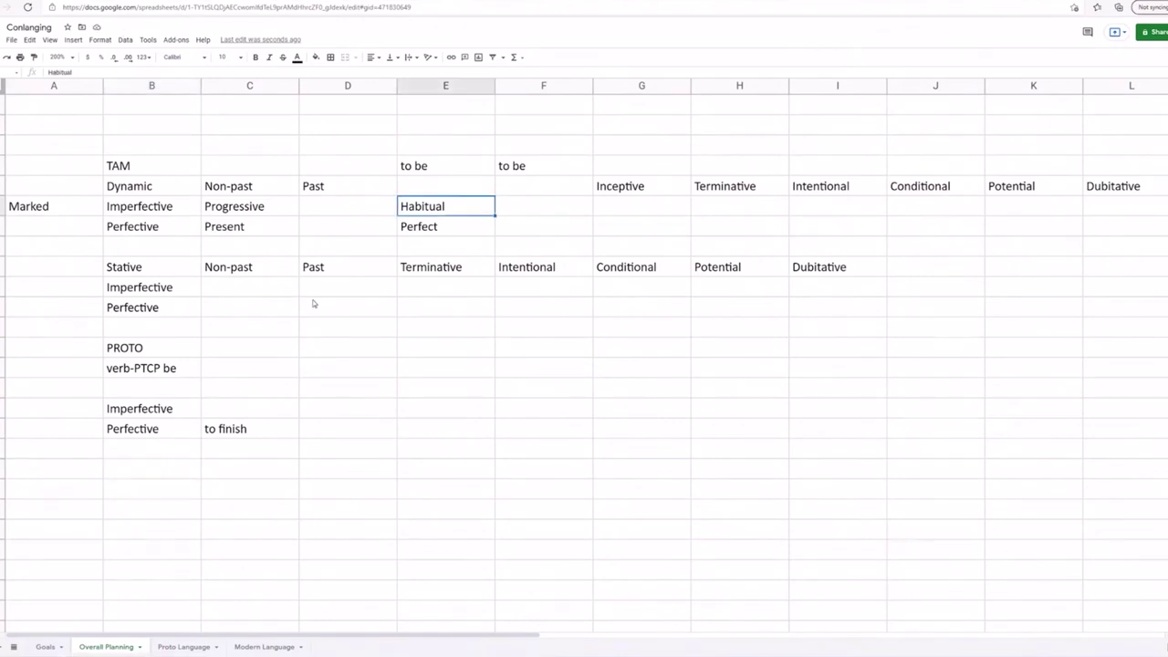
left_click(420, 227)
double_click(420, 205)
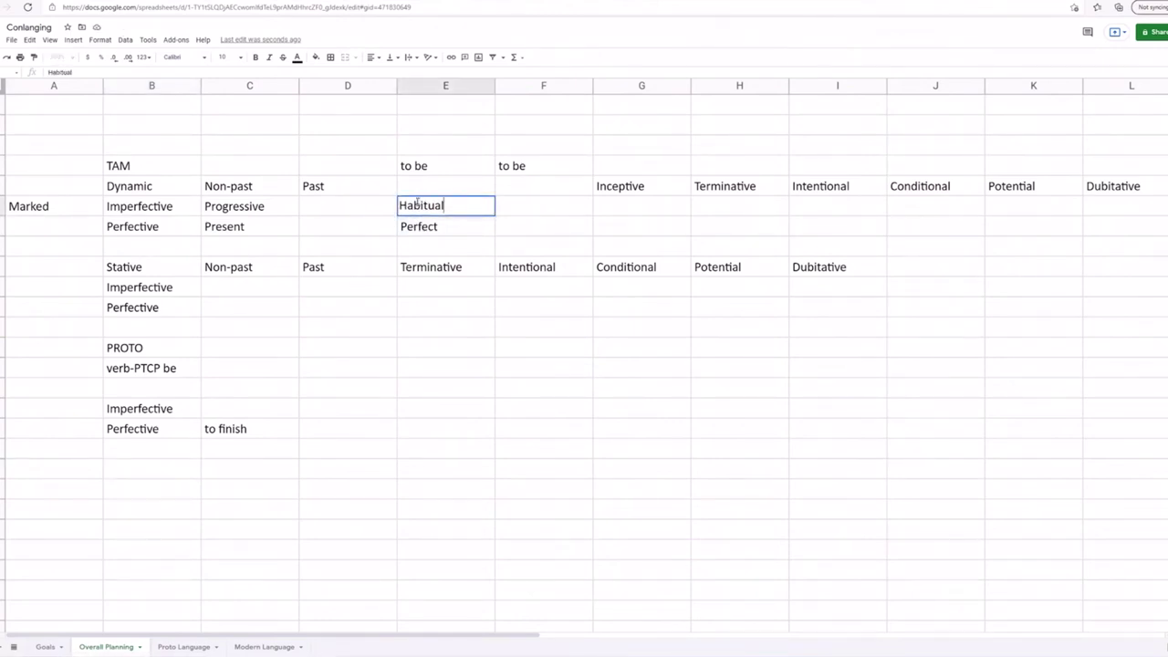
left_click(502, 220)
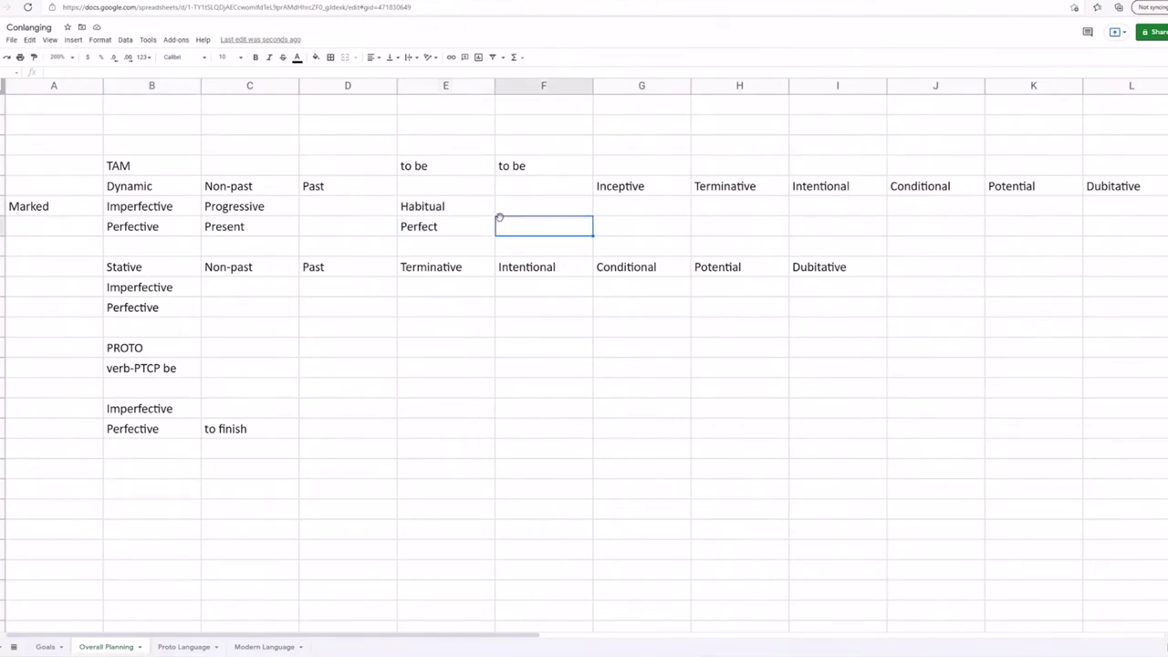
Step: Clear the "to be" label in column F and the Progressive and Present labels from the Dynamic table's Non-past column
left_click(486, 173)
left_click(511, 172)
key("Delete")
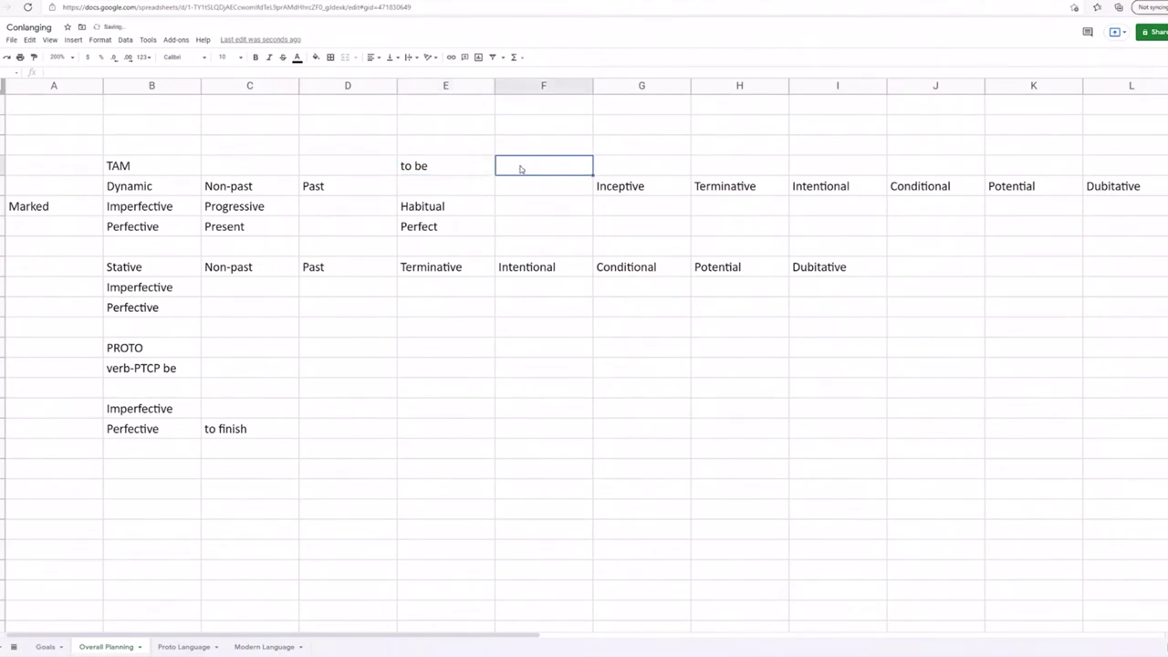
left_click(251, 211)
key("Delete")
left_click(146, 387)
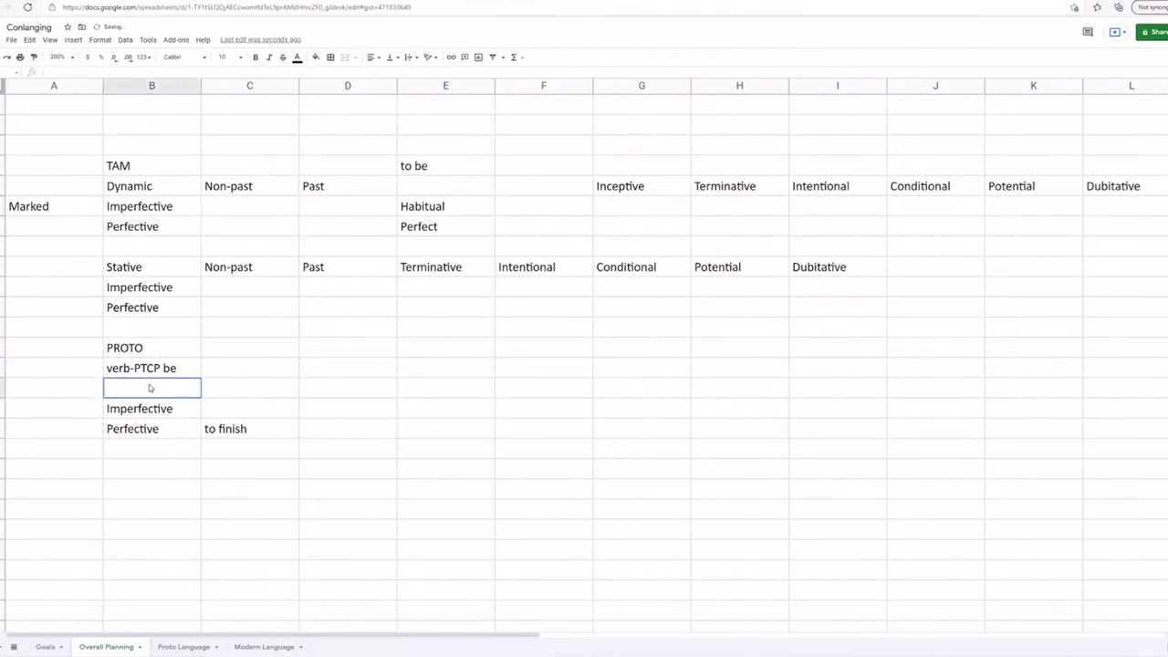
left_click(61, 375)
left_click(54, 317)
left_click(41, 212)
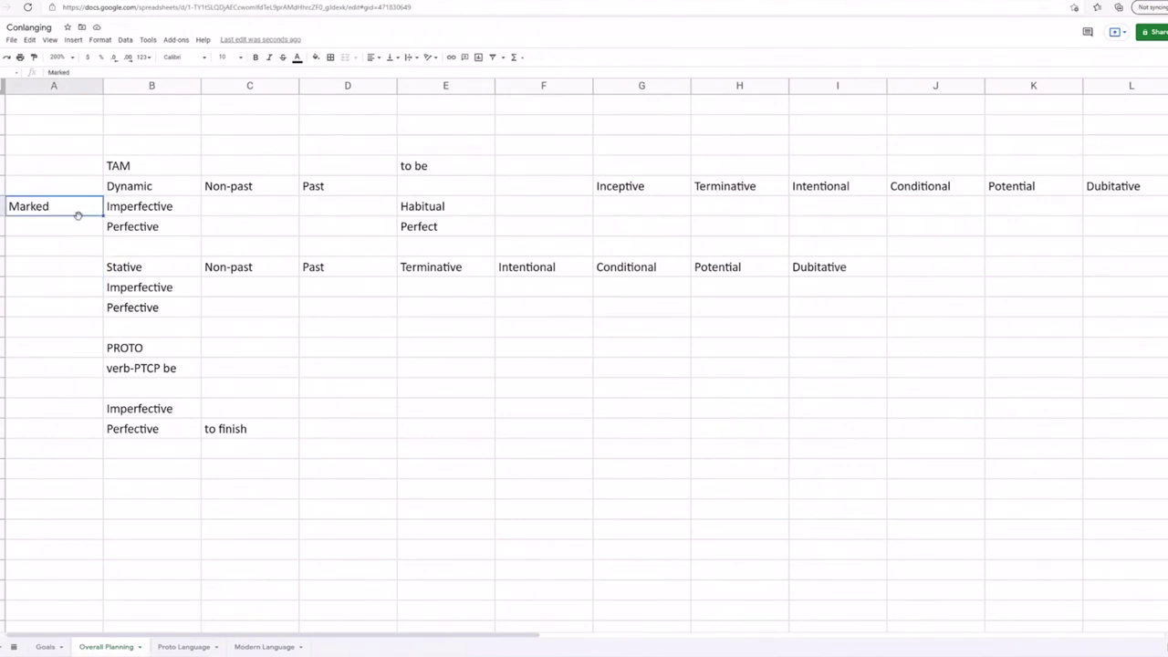
left_click(141, 214)
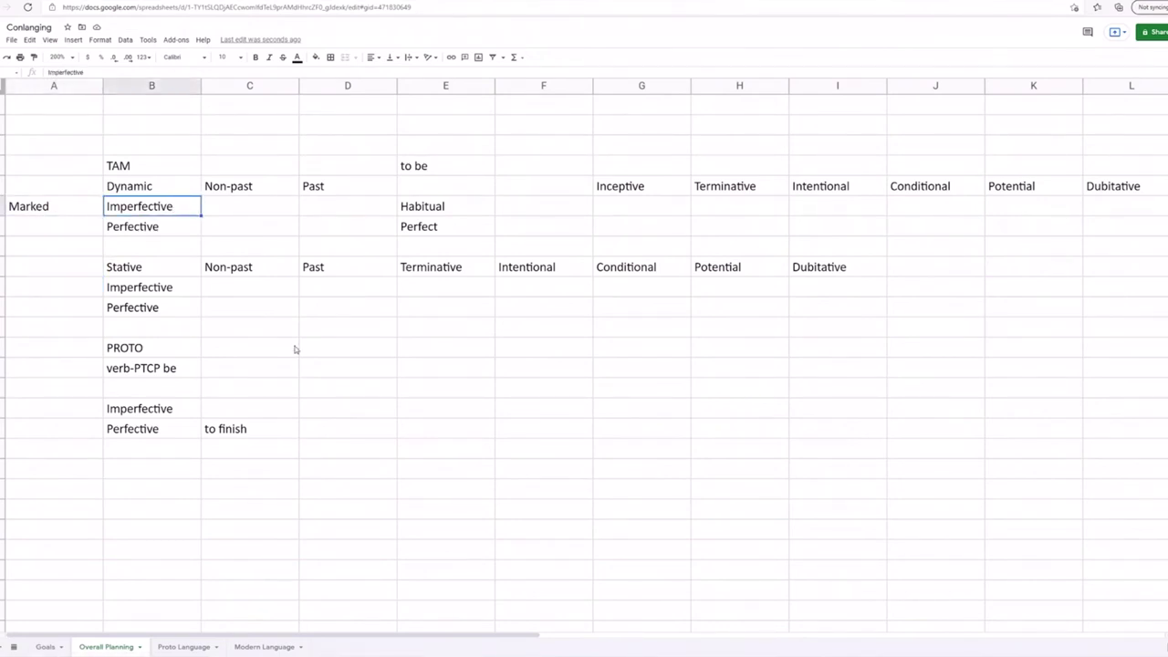
Step: Clear "to finish" from the PROTO section's Perfective row
left_click(249, 443)
left_click(237, 415)
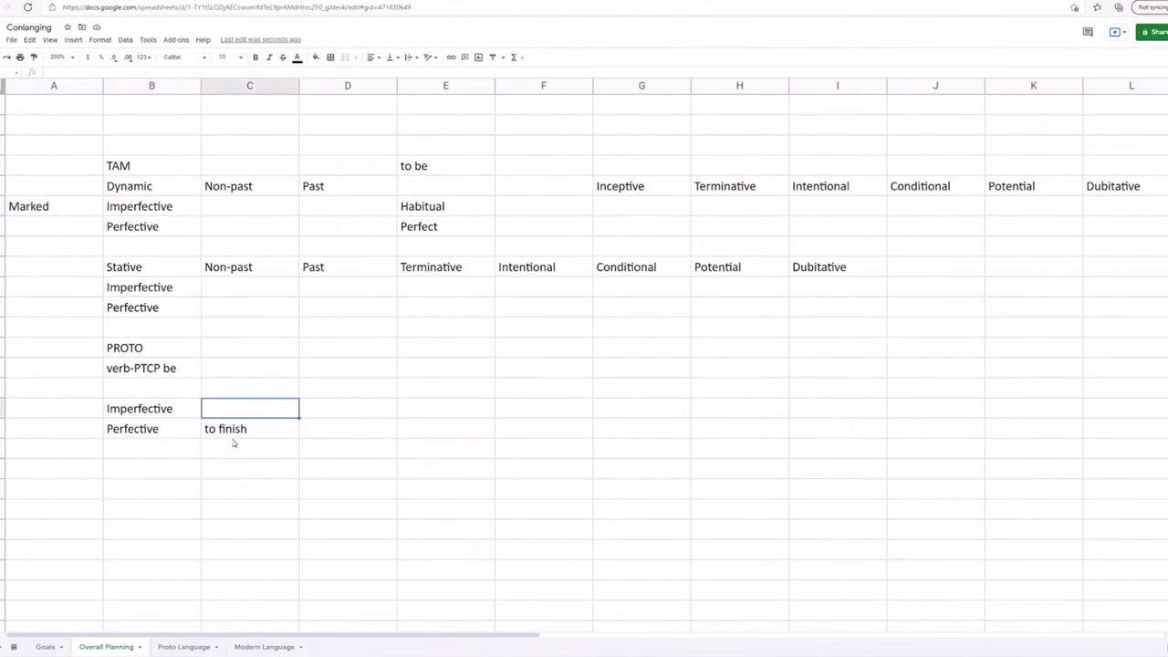
left_click(233, 430)
key("Delete")
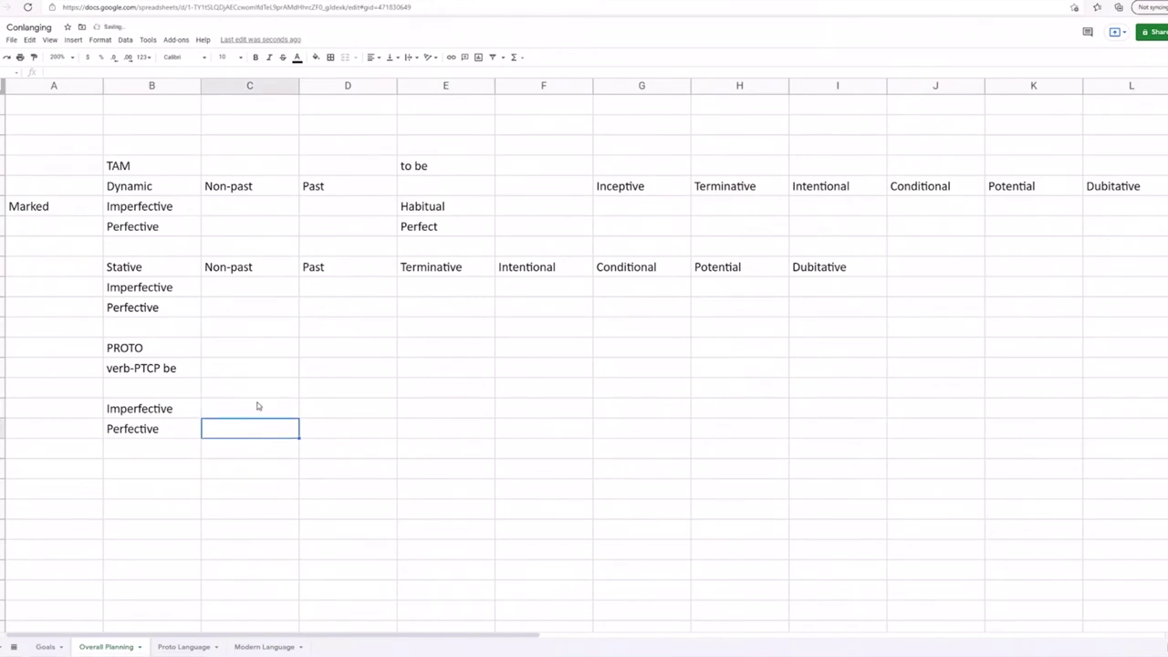
Step: Enter "to stand" and "to sit" in columns C and D of the PROTO section's Imperfective row
left_click(257, 407)
type("to stand")
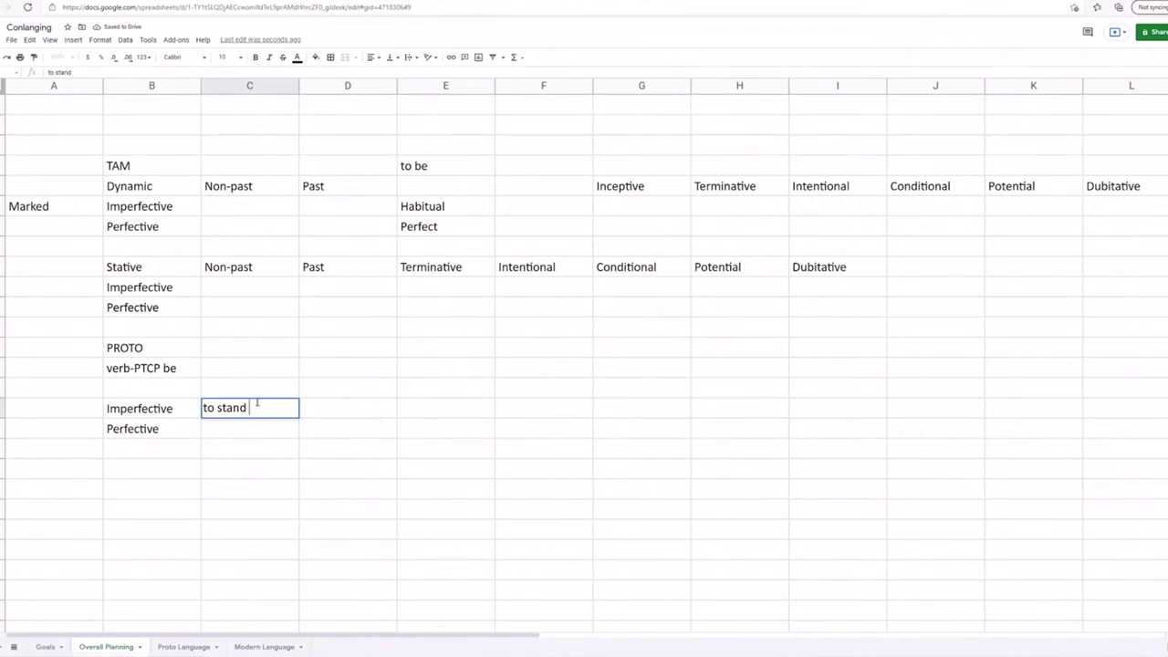
left_click(344, 408)
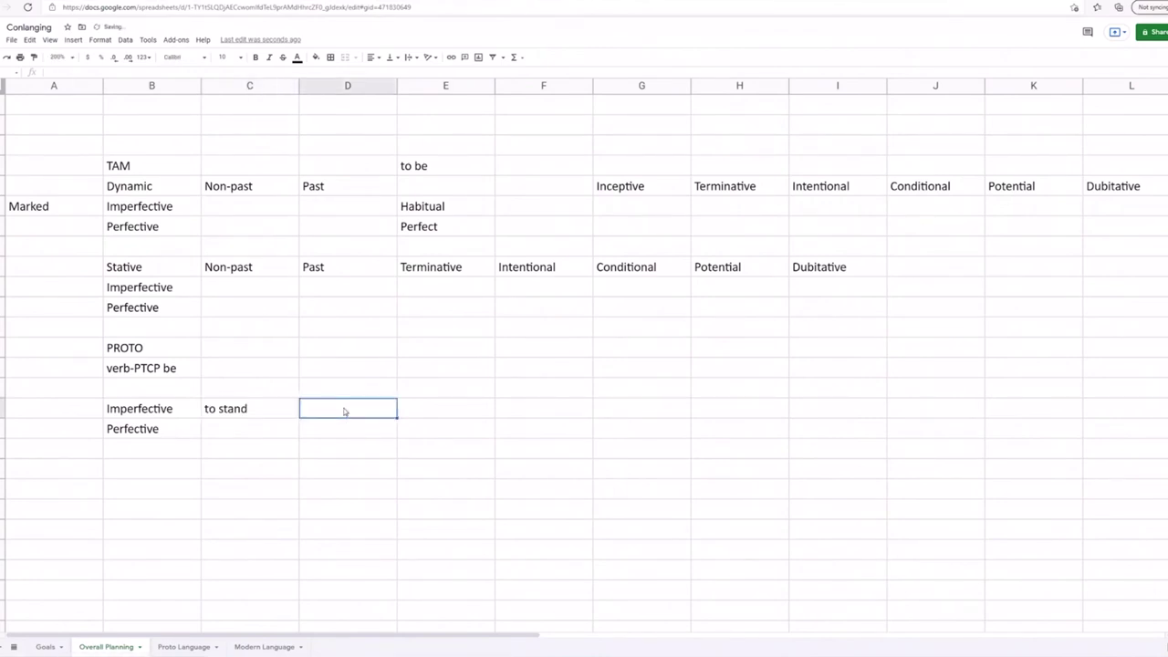
type("to sit")
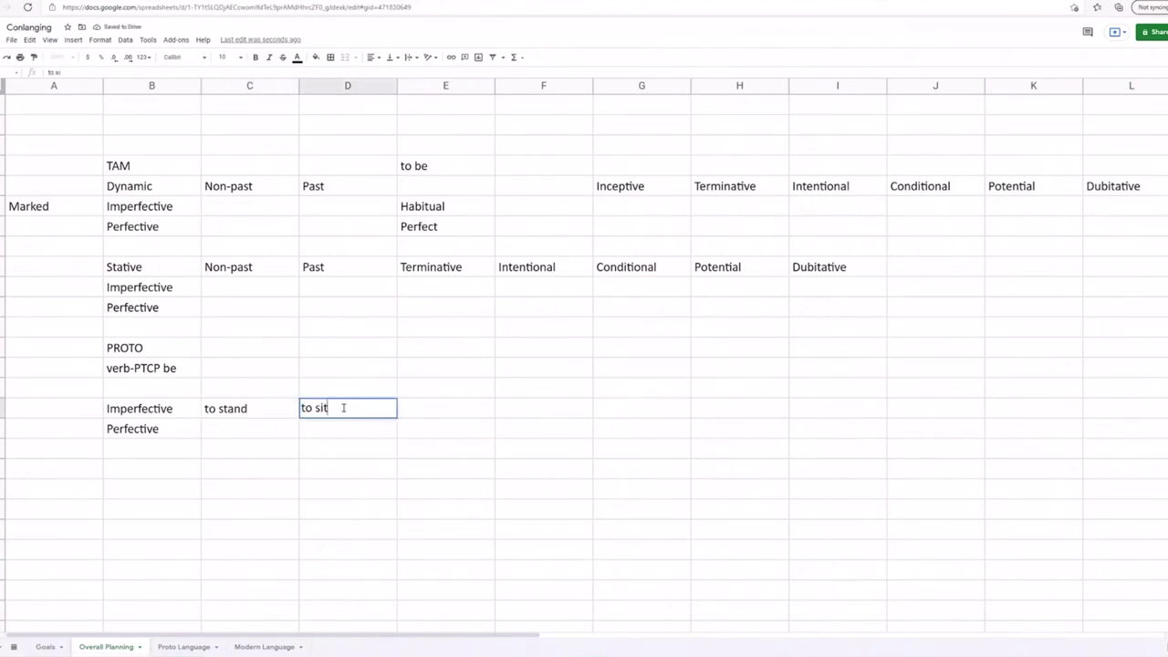
left_click(265, 286)
left_click(17, 216)
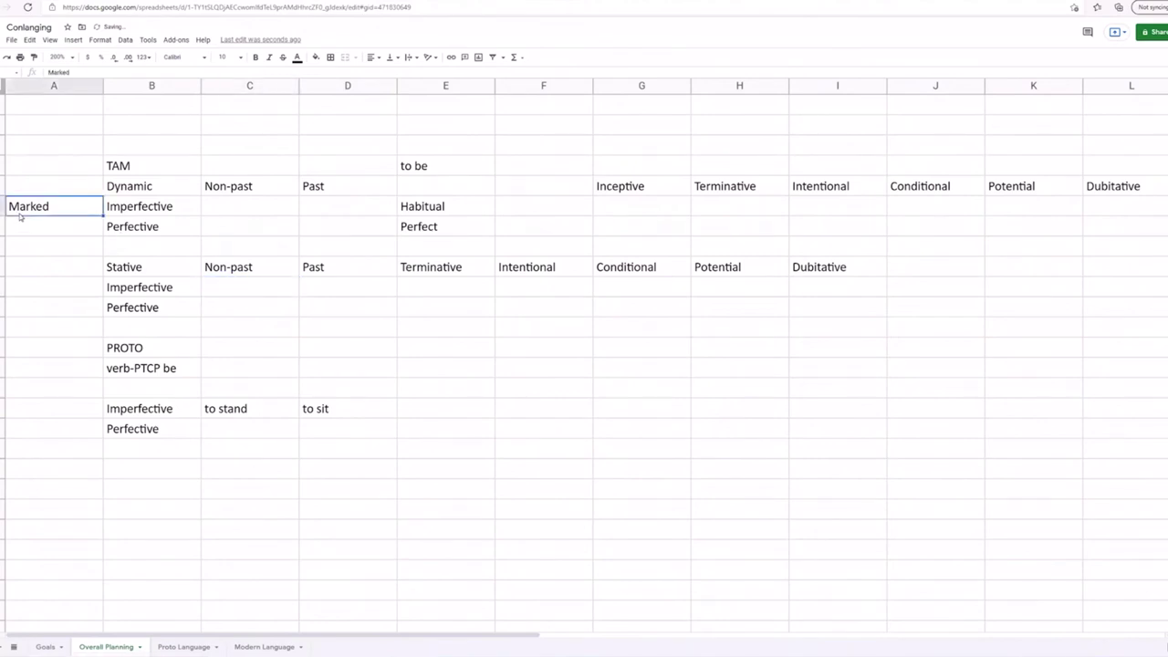
left_click(75, 226)
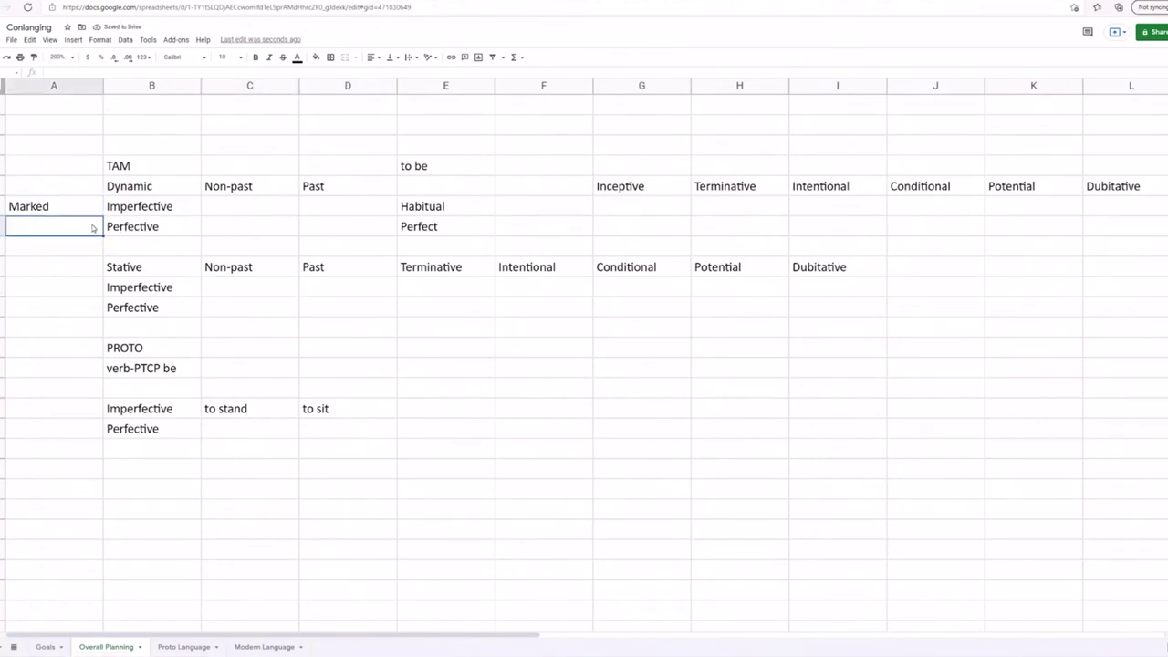
left_click(95, 209)
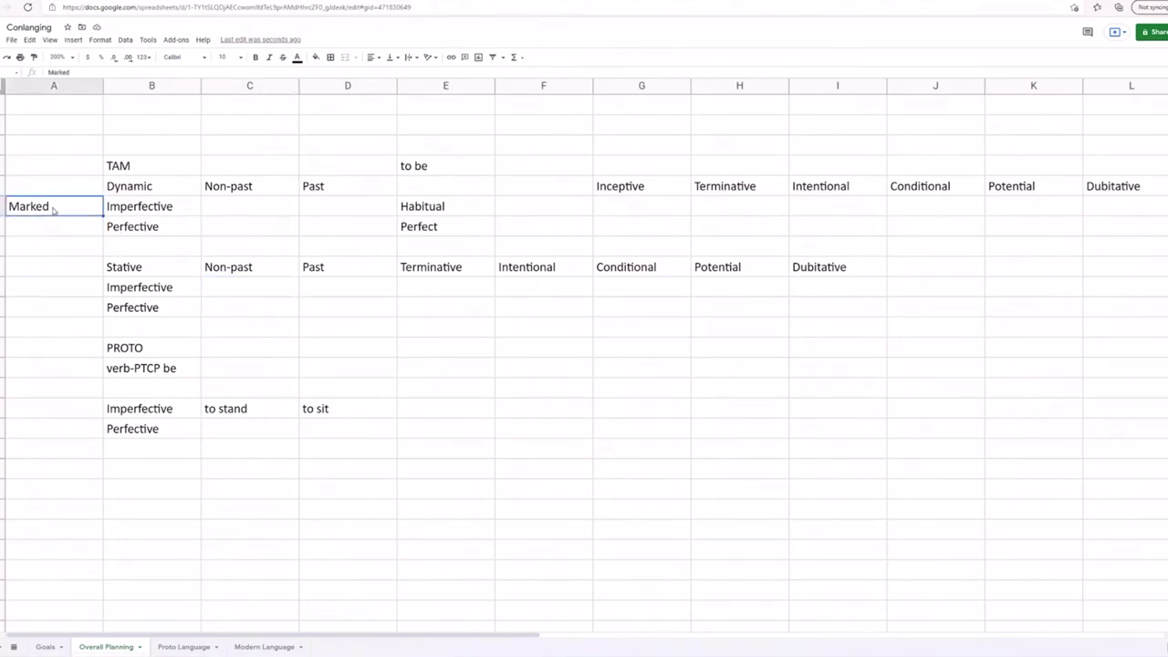
left_click(246, 212)
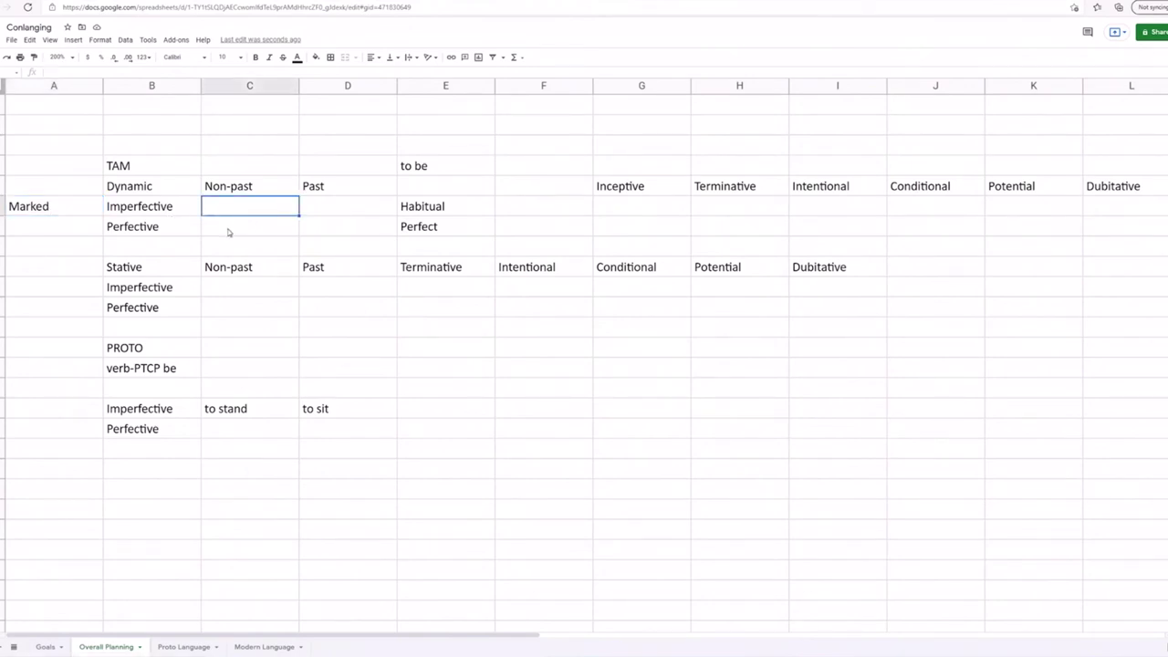
left_click(226, 233)
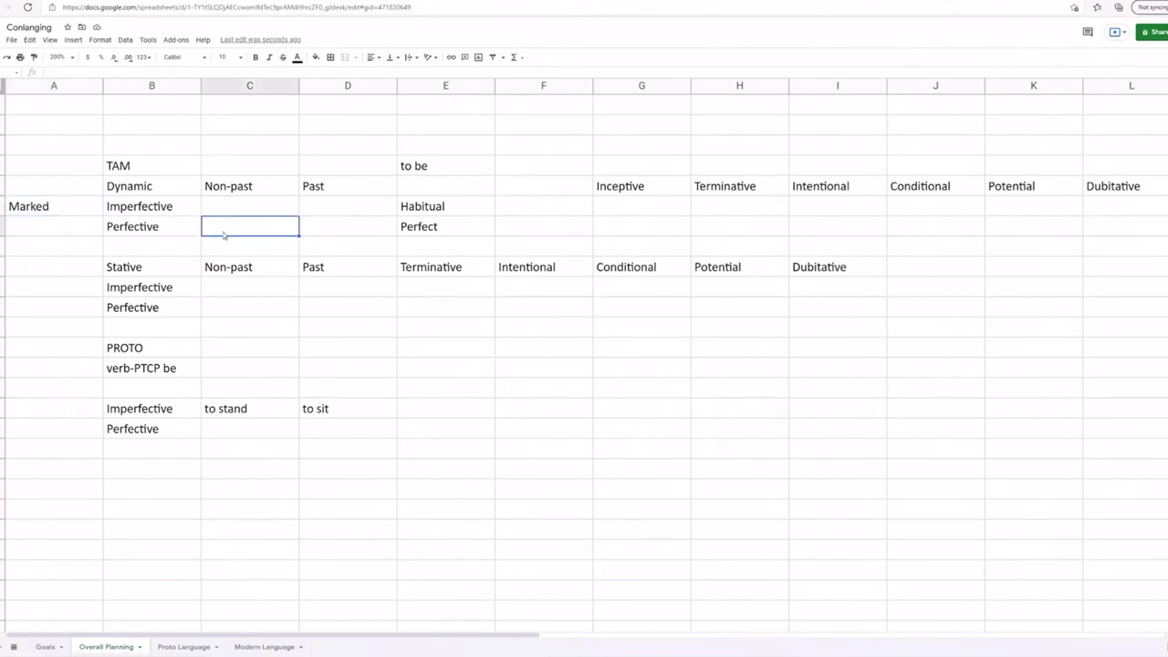
left_click(128, 233)
left_click(86, 234)
double_click(143, 228)
left_click_drag(150, 229, 103, 233)
left_click(166, 226)
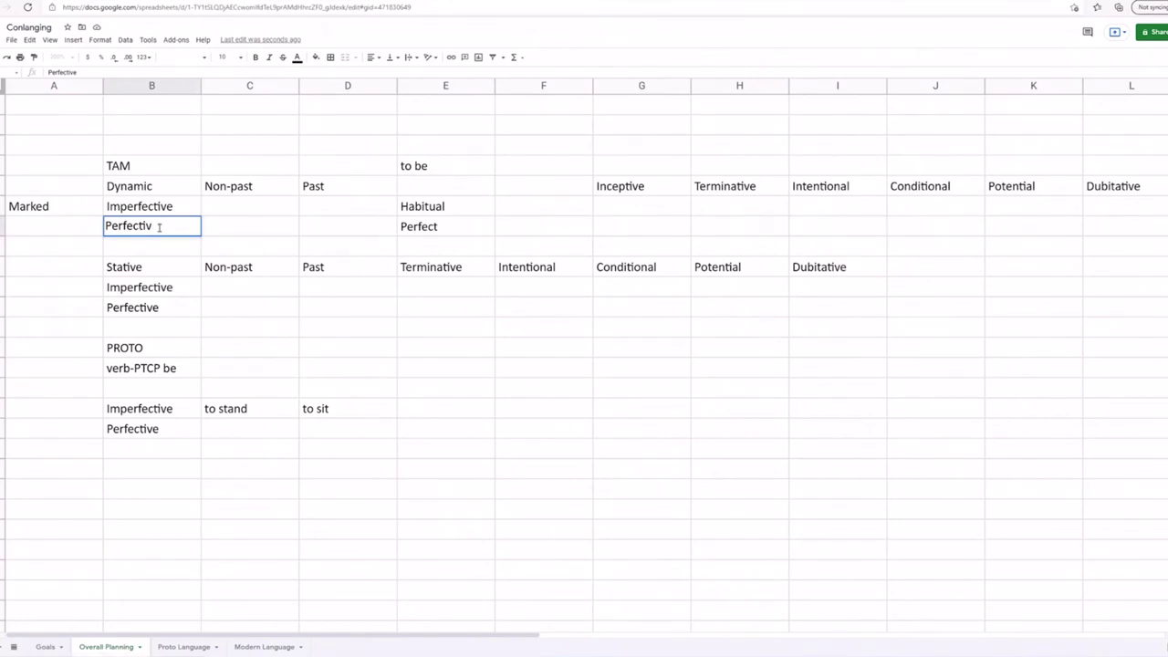
Step: Enter "-" in column A beside the Dynamic table's Perfective row and "Present" in that row's Non-past cell
left_click(27, 224)
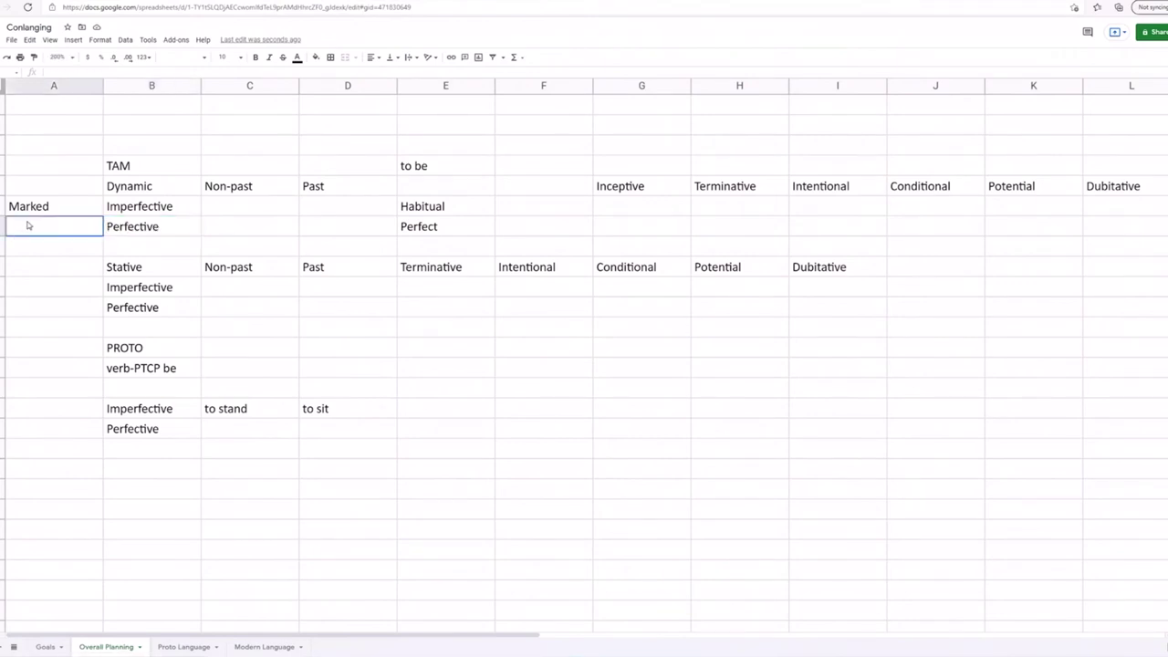
type("-")
left_click(190, 240)
left_click(224, 227)
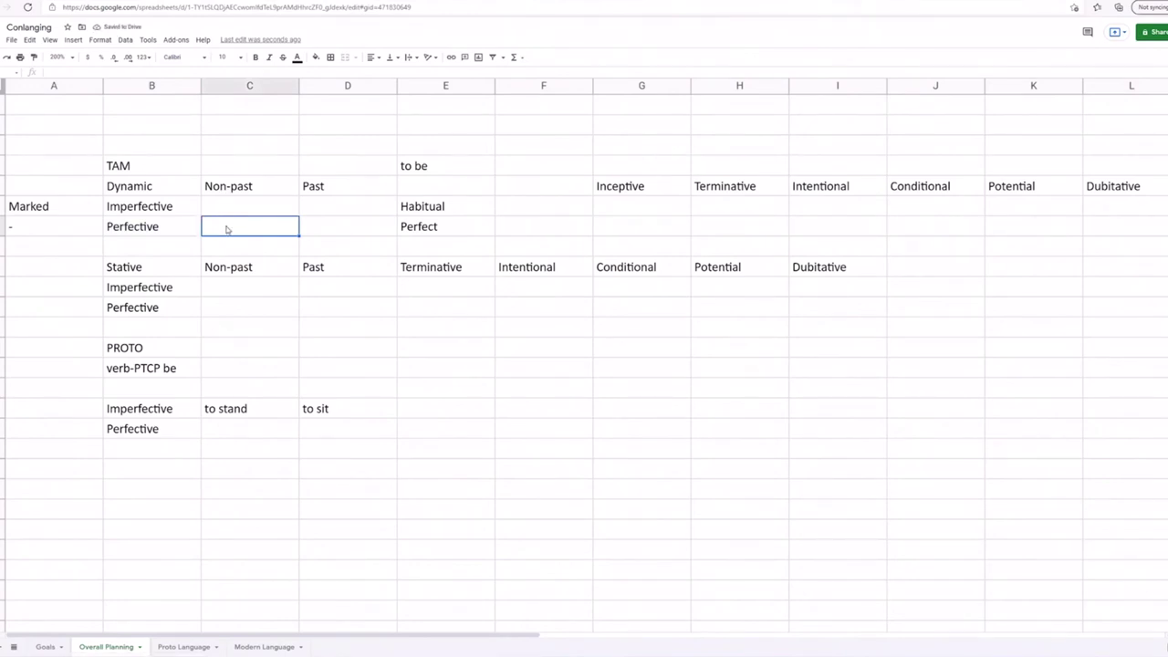
type("Present")
left_click(219, 472)
left_click(177, 471)
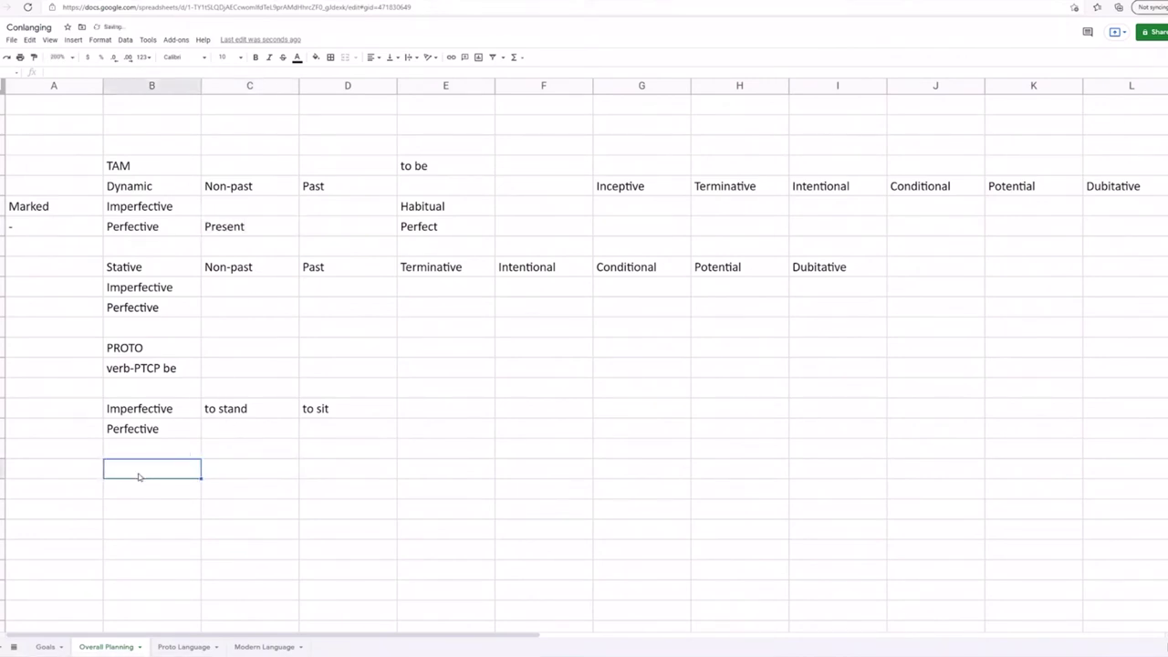
Step: Enter the example verb "to eat" in the cell directly above TAM
left_click(138, 145)
type("eat")
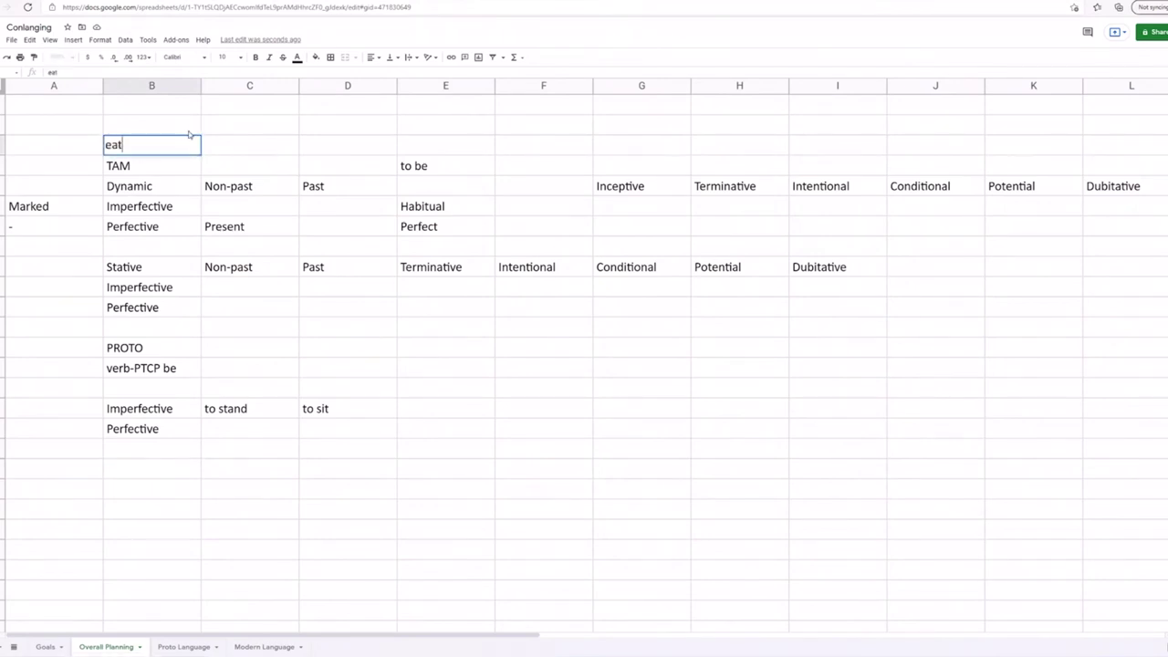
left_click(130, 244)
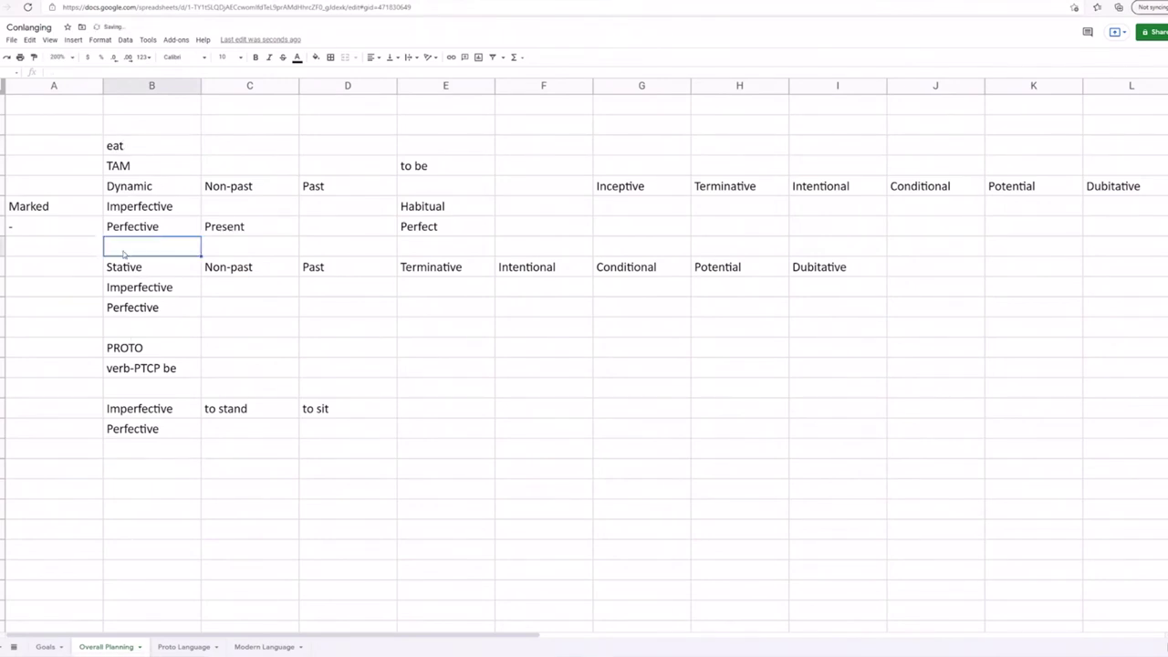
left_click(154, 146)
key("Delete")
type("to eat")
Step: Enter the example verb "to be cold" in the cell directly above Stative
left_click(161, 253)
type("to stat")
key("BackSpace")
key("BackSpace")
type("be cold")
left_click(156, 151)
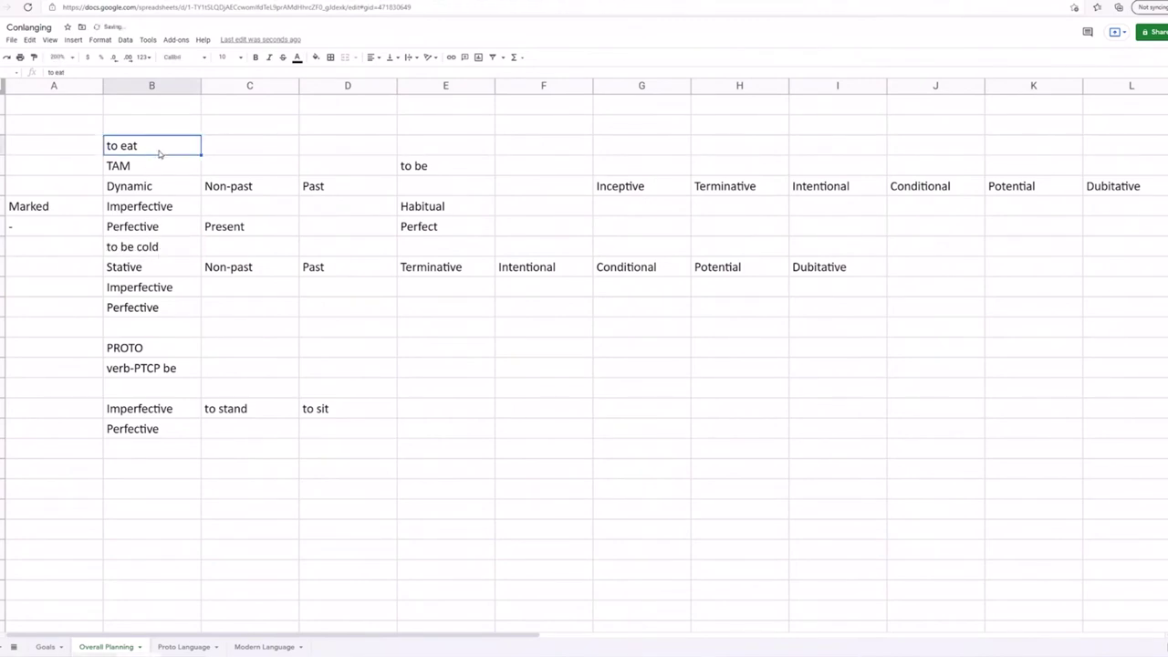
left_click(219, 148)
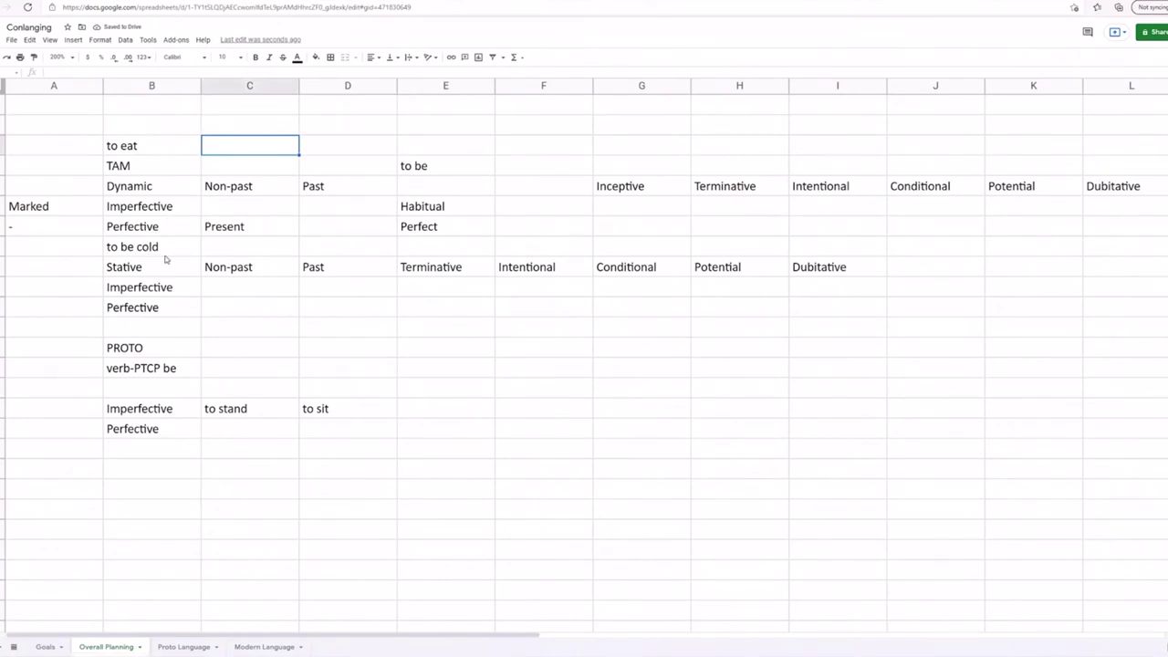
Step: Move the block from "to be cold" through the PROTO section's Perfective row, columns B to I, down one row
mouse_move(147, 253)
left_mouse_down()
mouse_move(368, 402)
mouse_move(825, 435)
left_mouse_up()
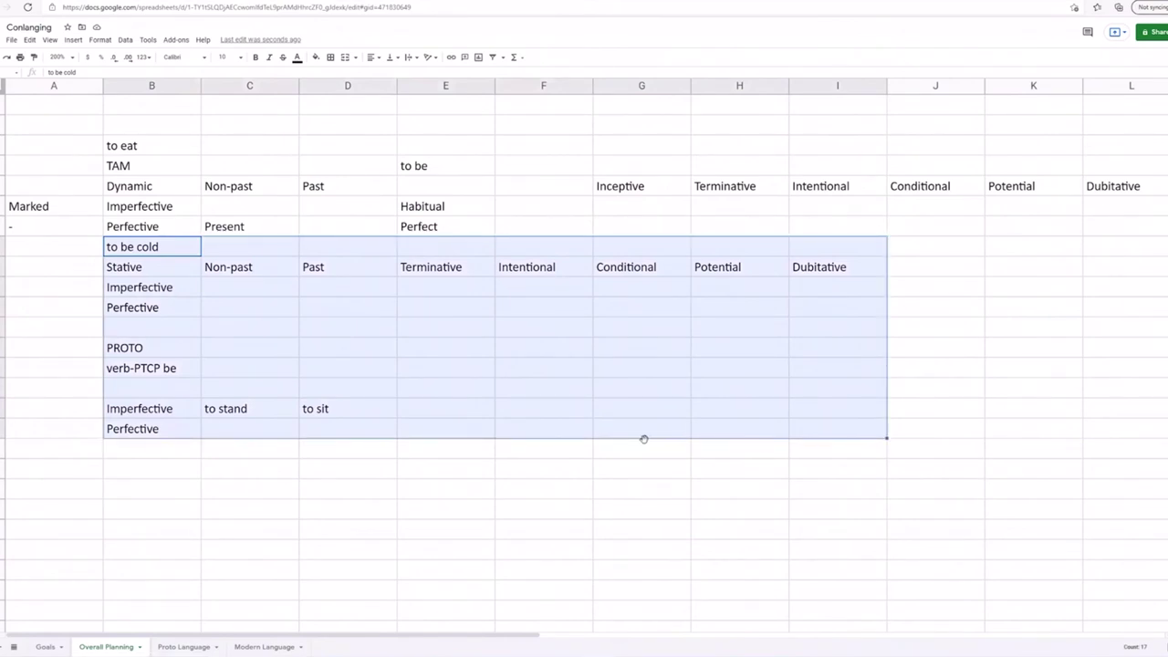
key("ctrl+c")
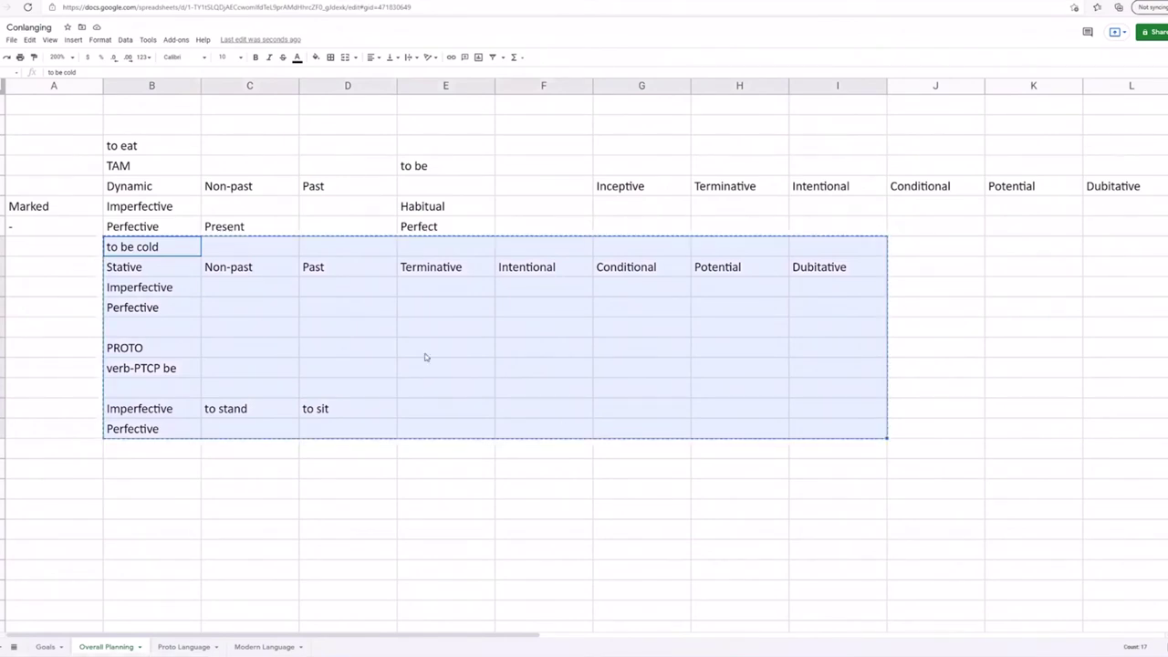
left_click(138, 272)
key("ctrl+v")
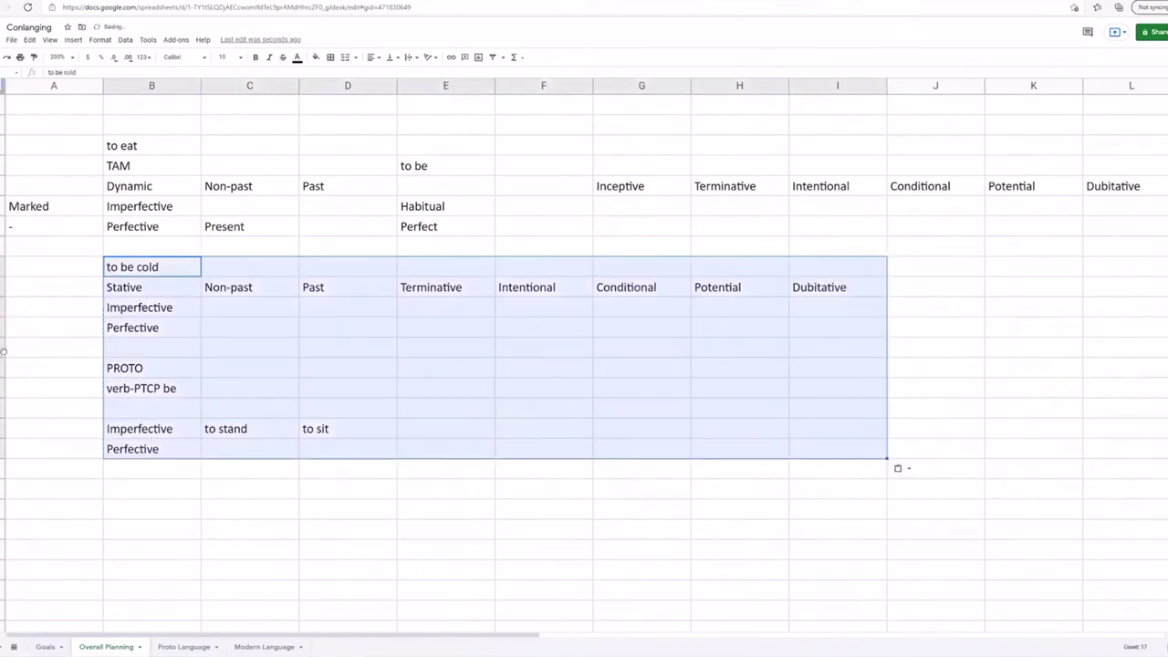
left_click(55, 307)
left_click(72, 226)
key("Right")
key("Left")
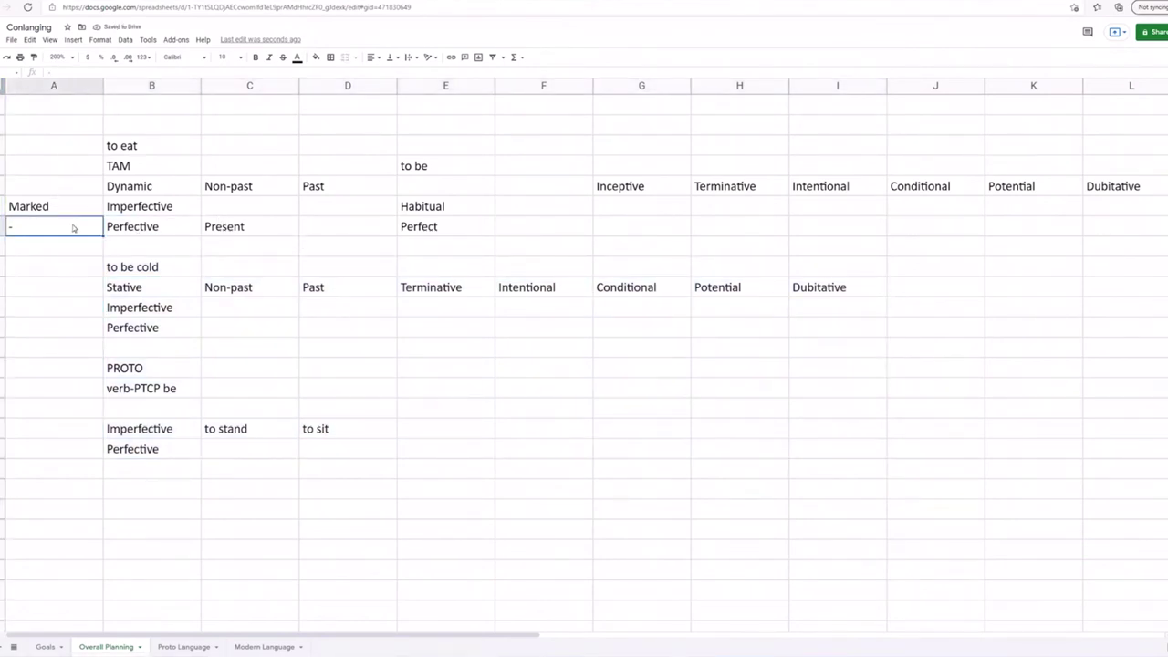
left_click(158, 231)
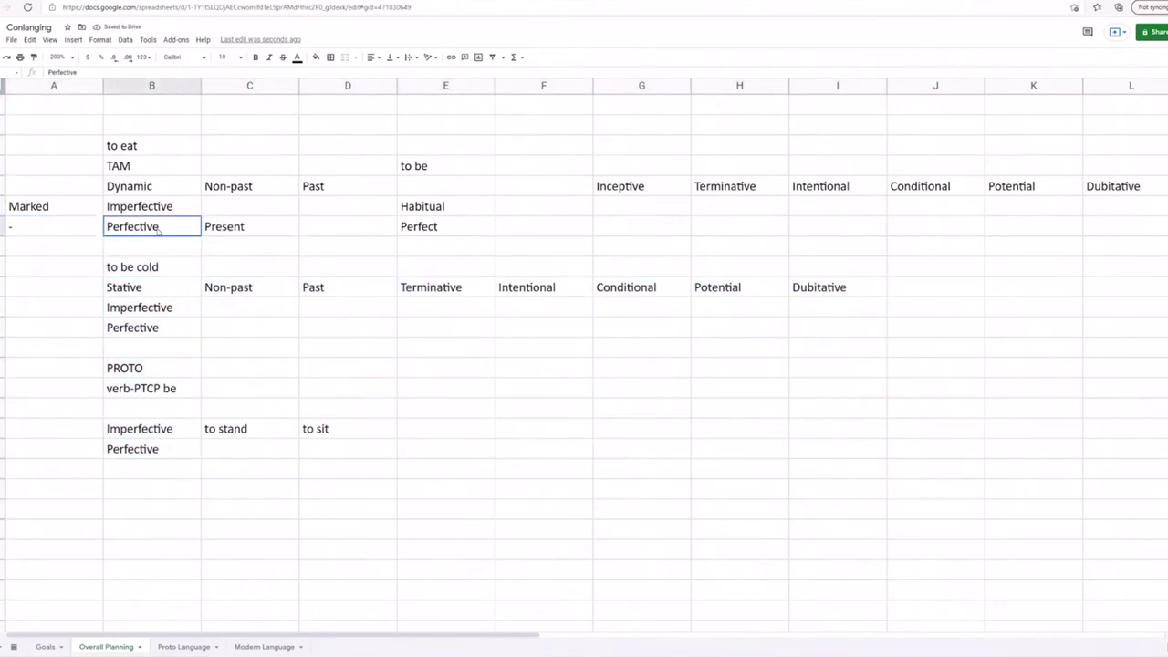
left_click(222, 206)
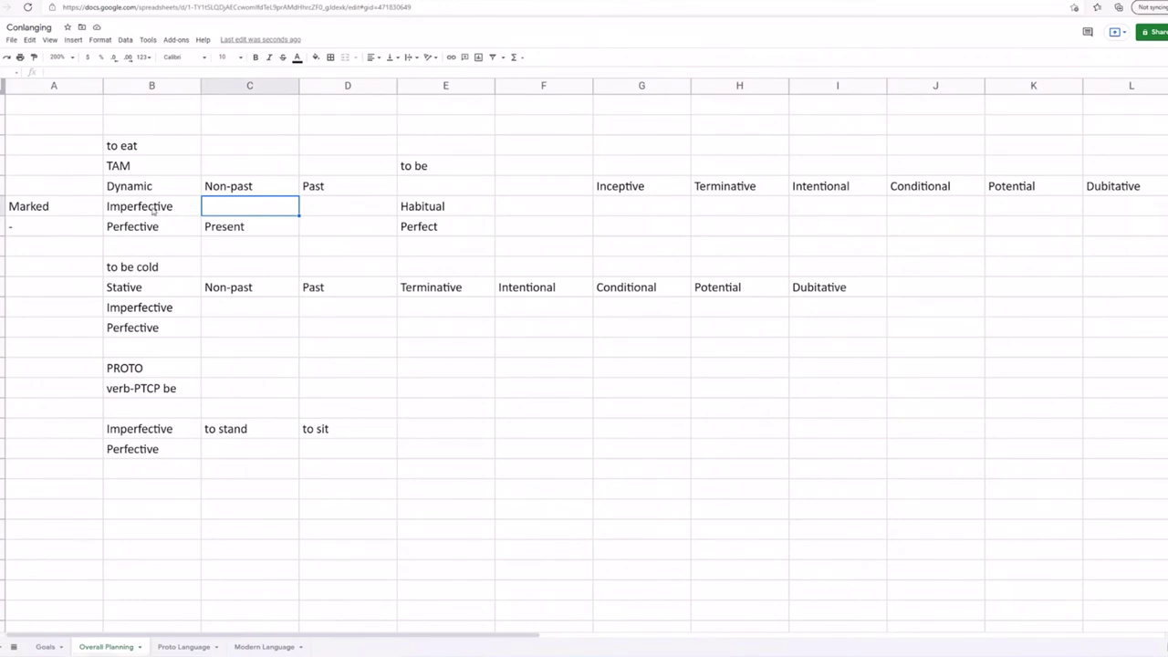
left_click(226, 231)
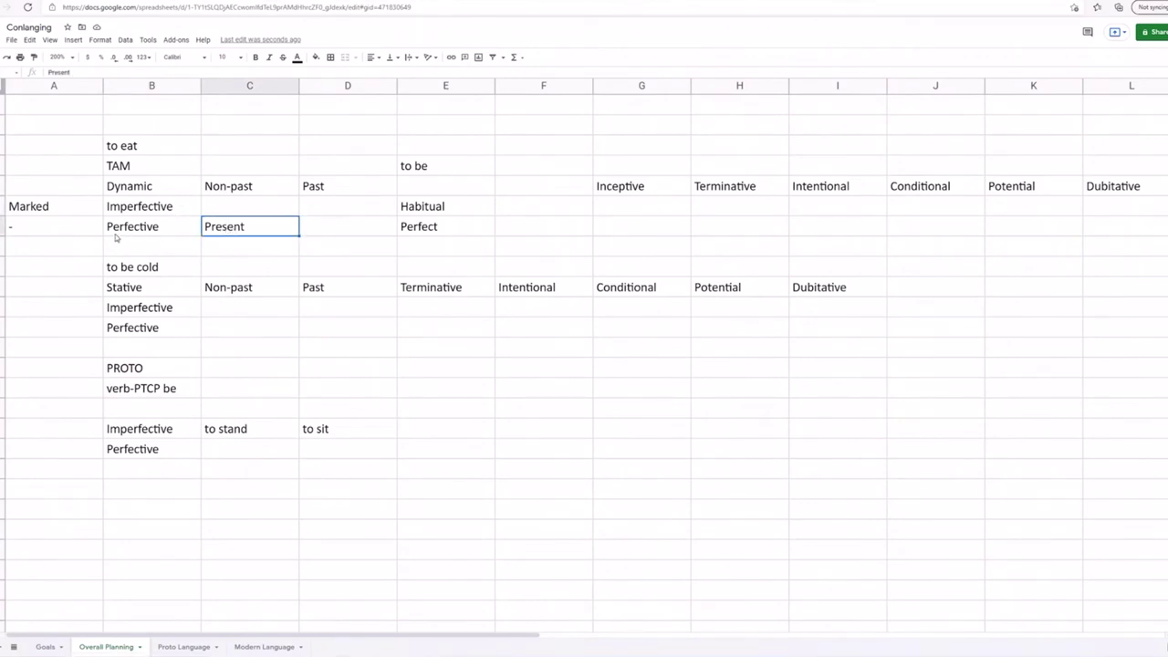
left_click(233, 206)
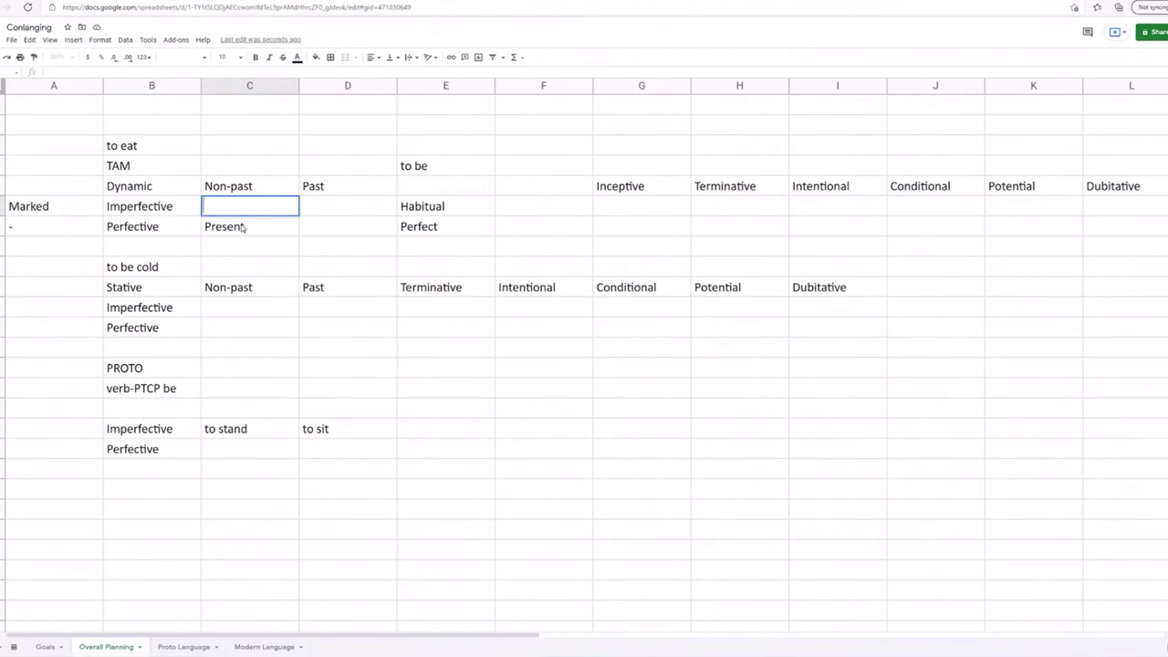
left_click(168, 212)
left_click(272, 214)
double_click(242, 212)
left_click(208, 234)
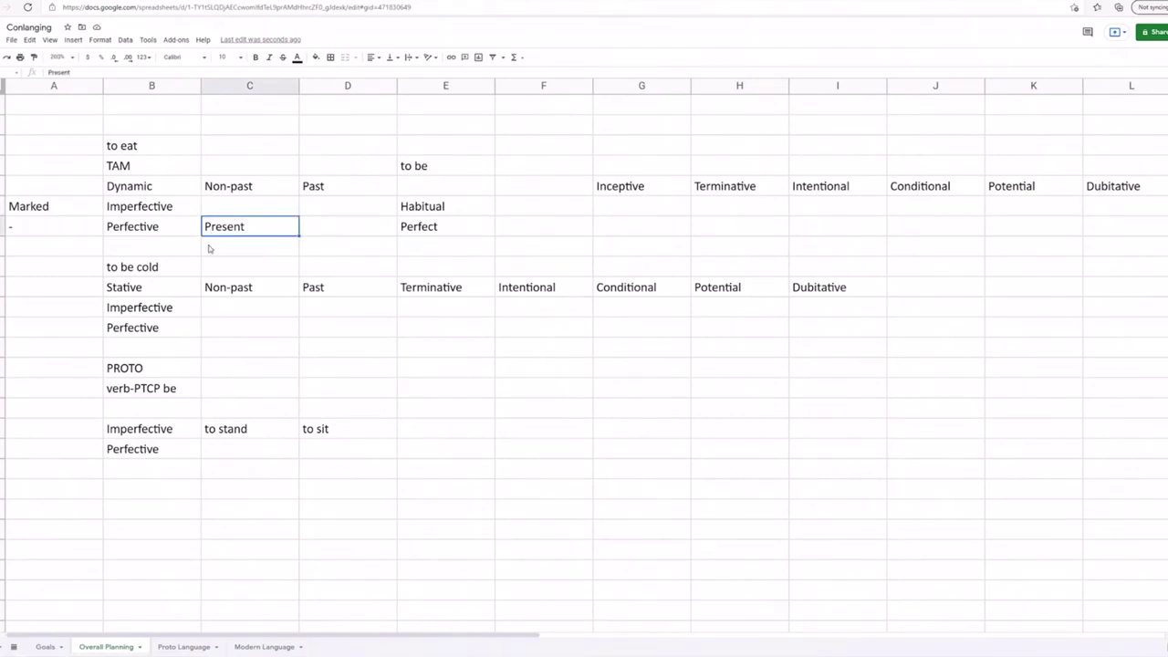
Step: Enter the example "I eat" in column B below the PROTO section and erase it again
double_click(150, 497)
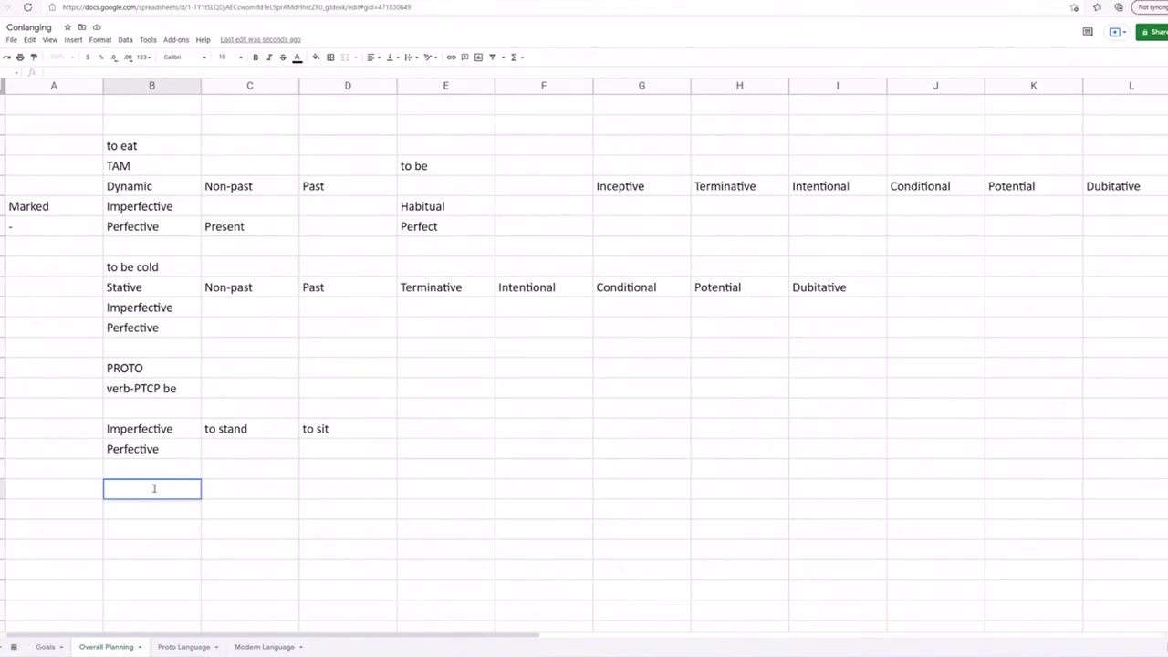
type("I eat")
left_click_drag(142, 493, 84, 491)
left_click(115, 496)
left_click_drag(115, 494, 134, 500)
left_click(146, 491)
key("BackSpace")
key("BackSpace")
key("BackSpace")
left_click(216, 405)
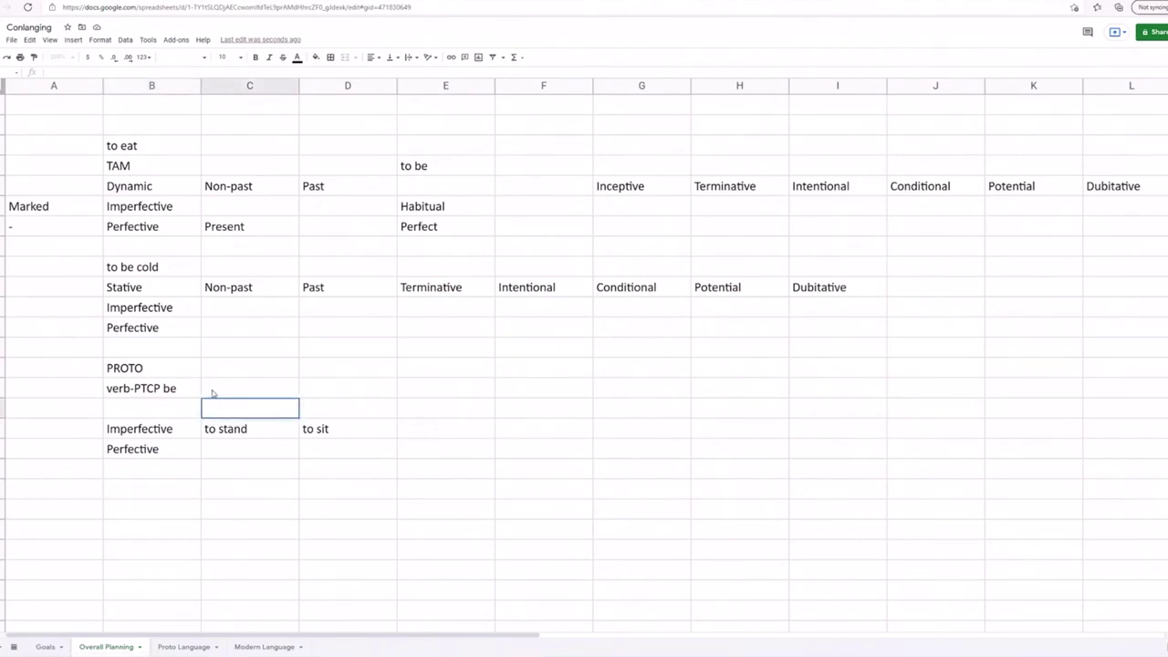
left_click(211, 390)
left_click(210, 365)
left_click(210, 230)
left_click(139, 206)
left_click(216, 208)
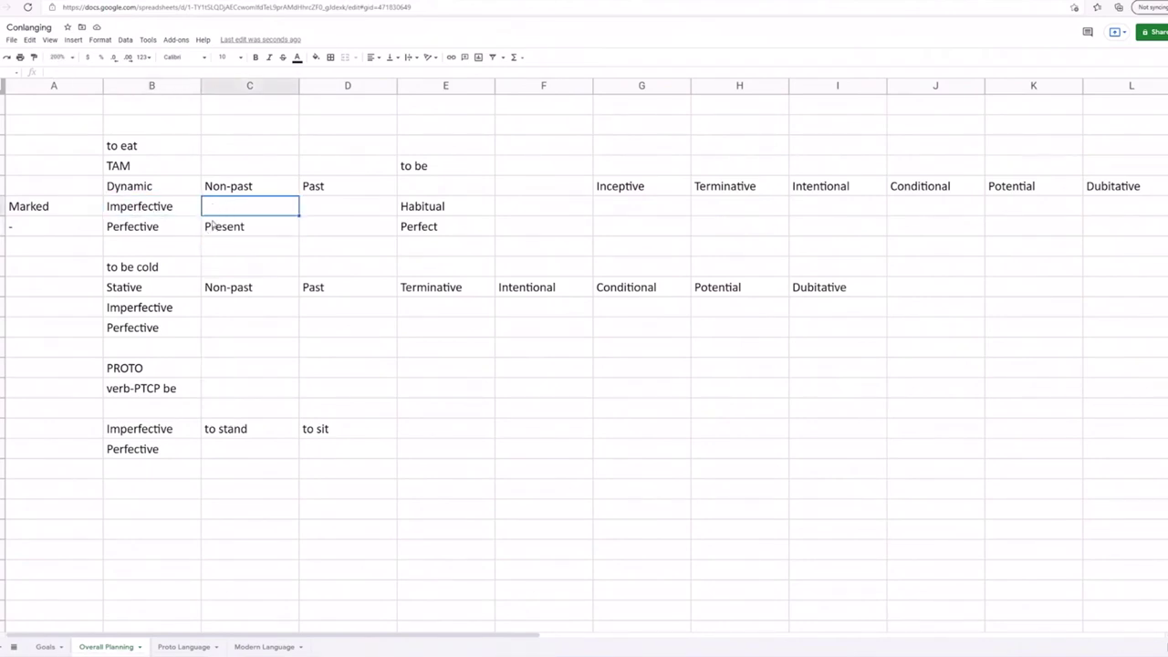
double_click(235, 206)
left_click(161, 208)
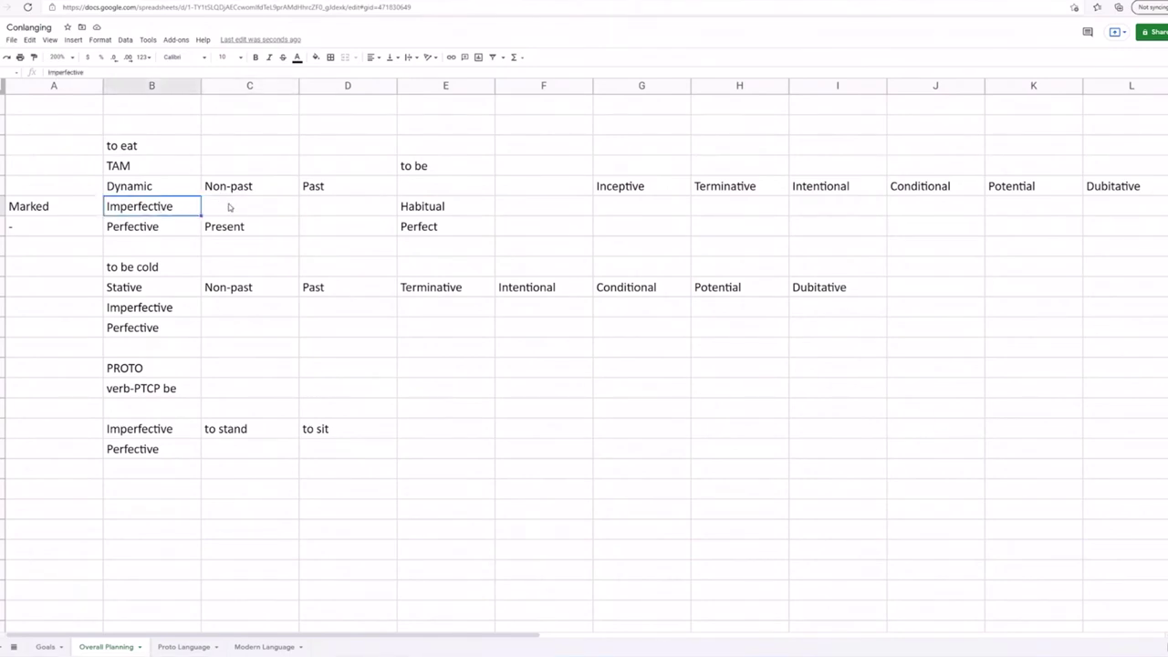
left_click(229, 208)
left_click(161, 210)
left_click(221, 208)
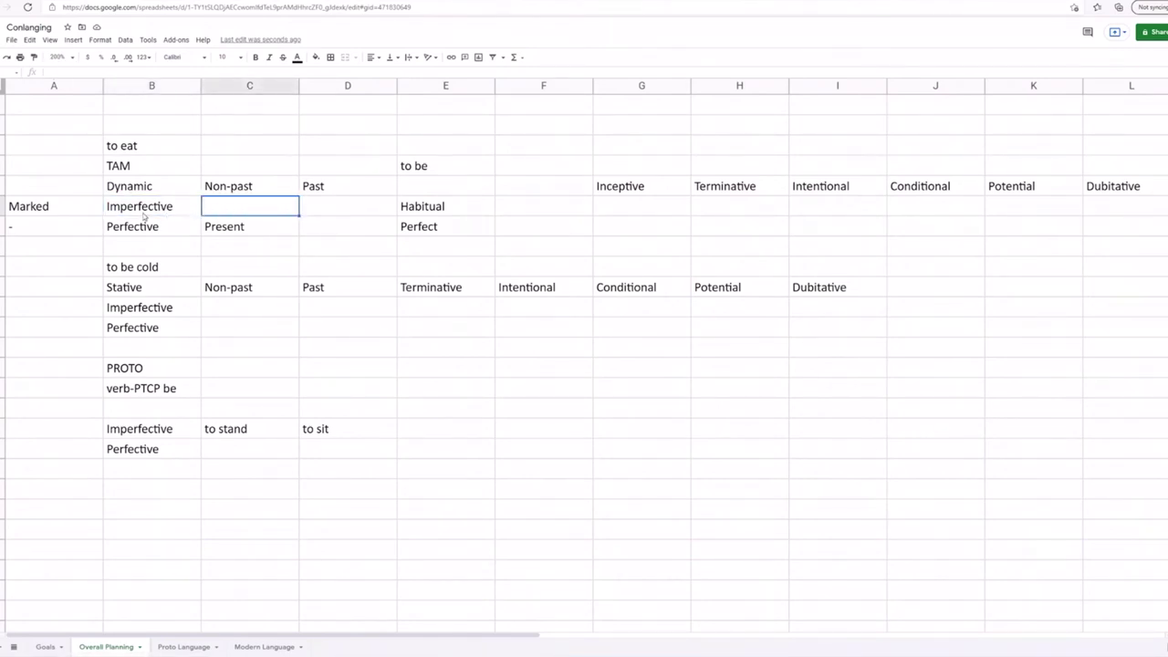
left_click(152, 215)
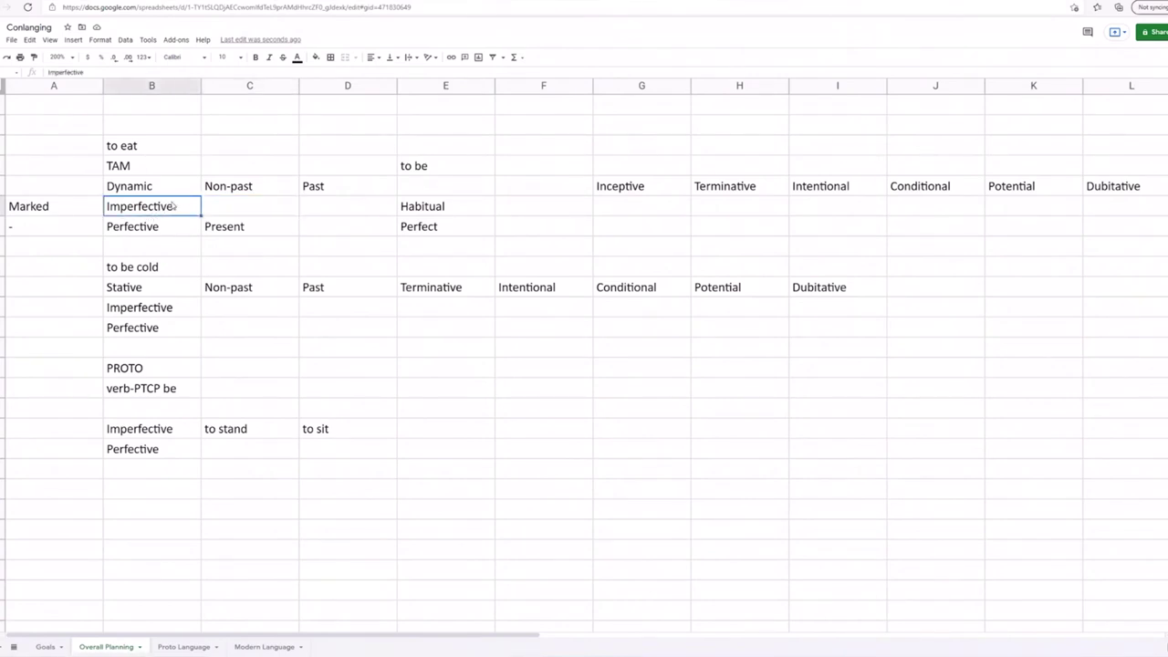
left_click(243, 216)
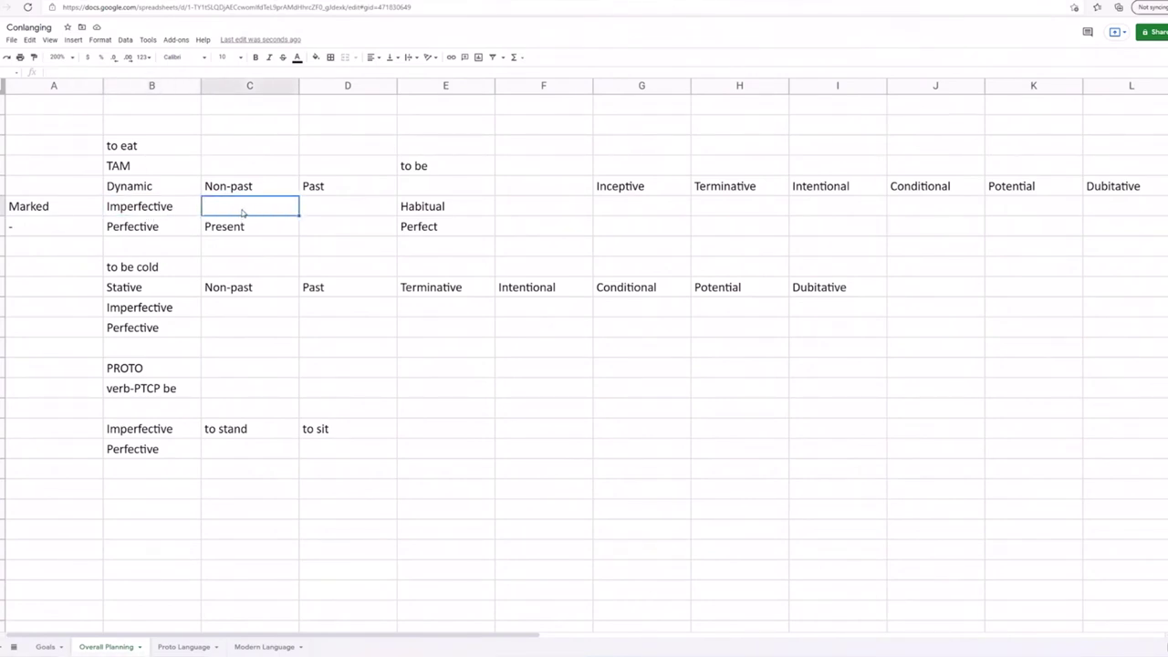
double_click(243, 212)
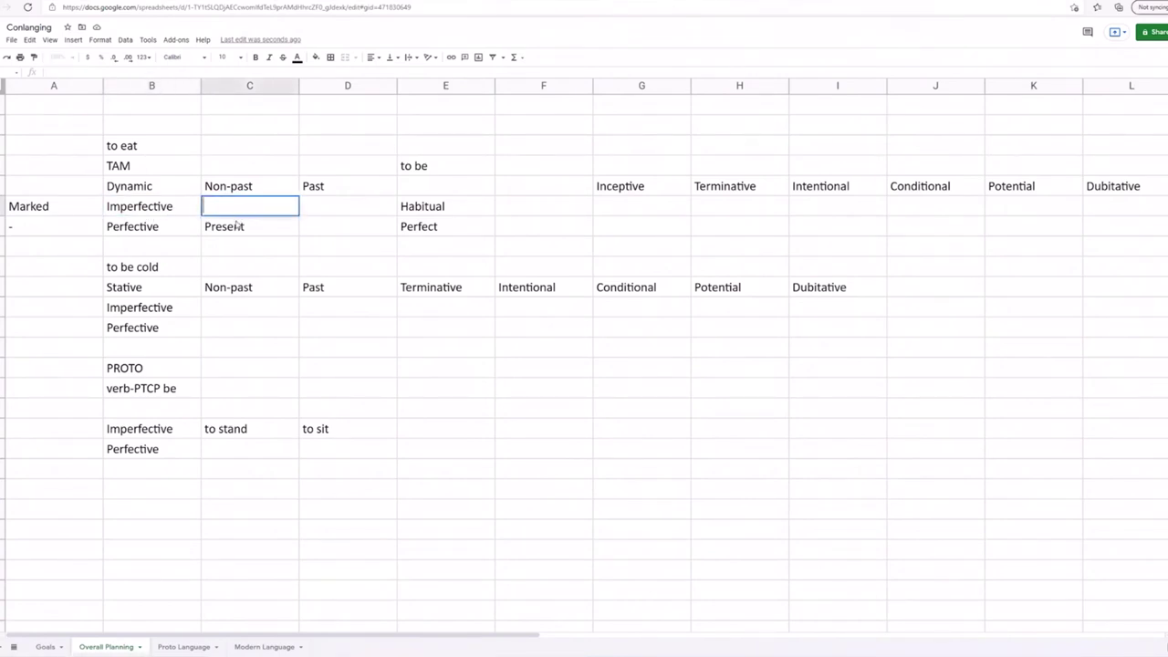
left_click(168, 468)
left_click(155, 491)
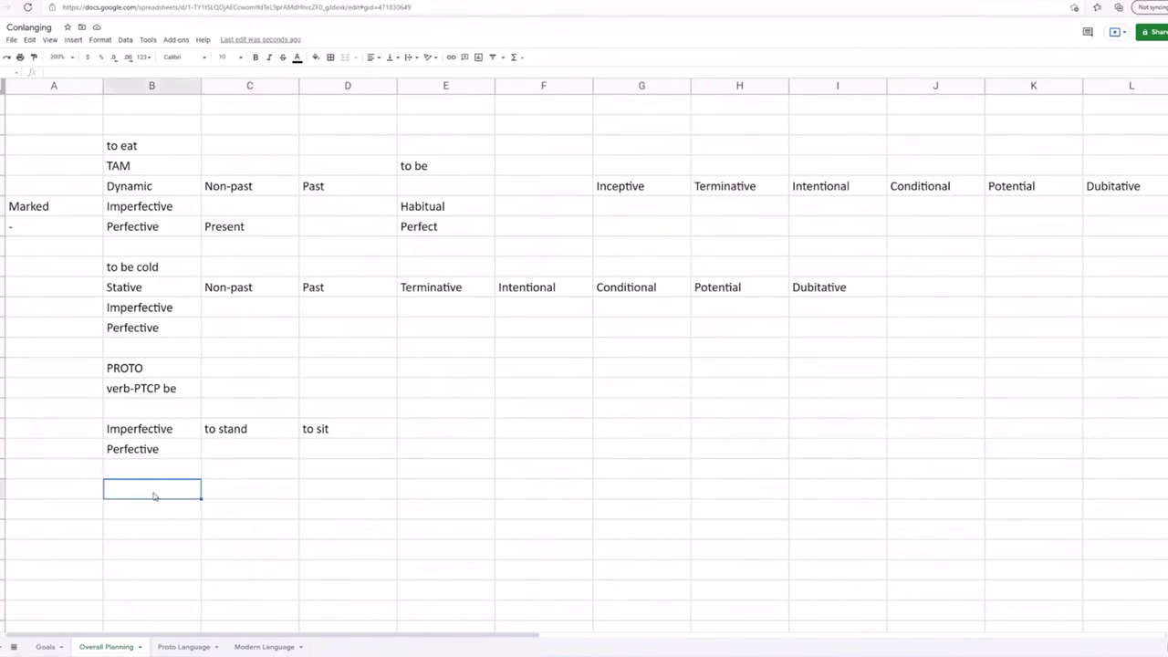
left_click(249, 206)
left_click(153, 485)
left_click(127, 214)
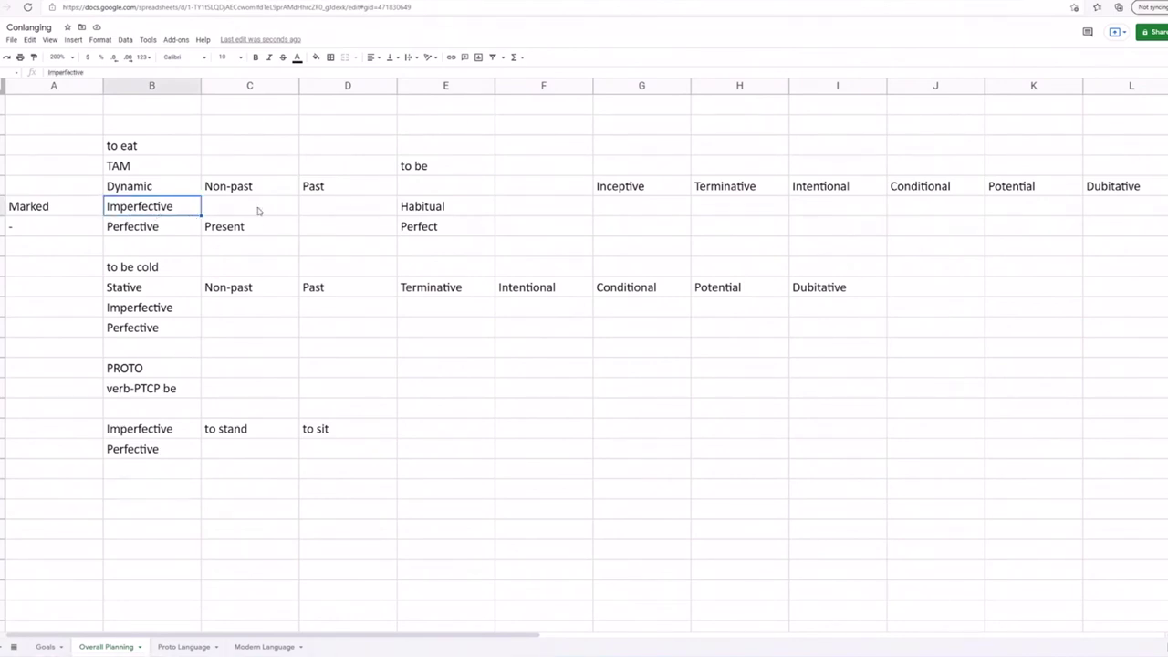
left_click(253, 210)
double_click(249, 213)
left_click(144, 207)
left_click(170, 491)
left_click(228, 308)
left_click(228, 210)
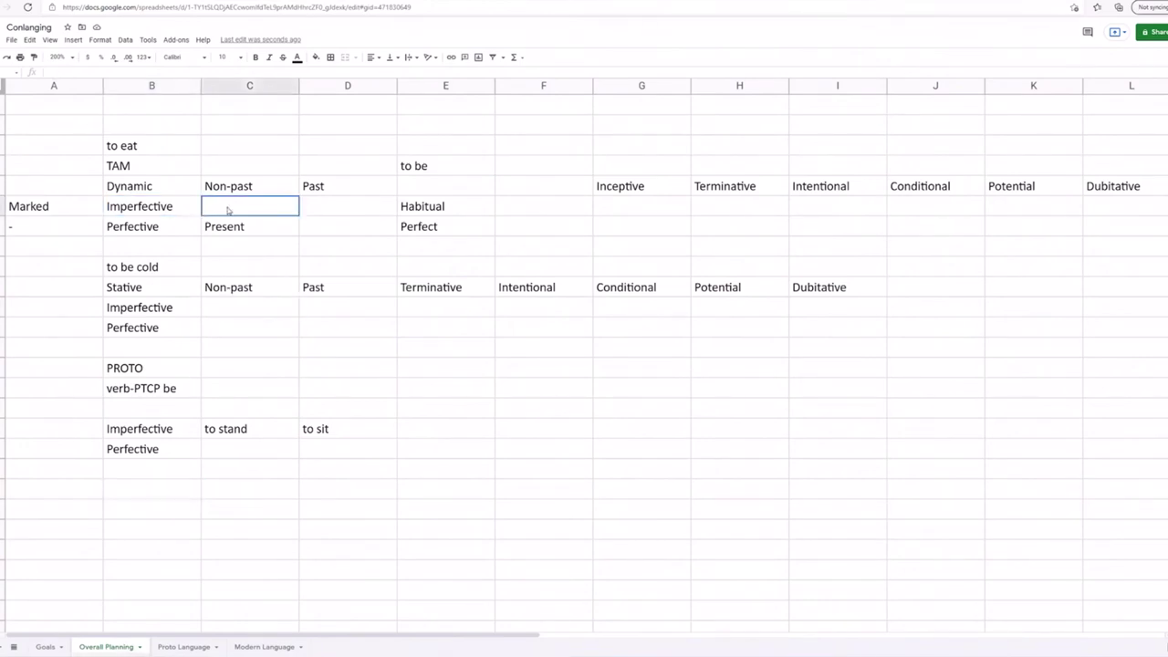
left_click(129, 207)
left_click(217, 239)
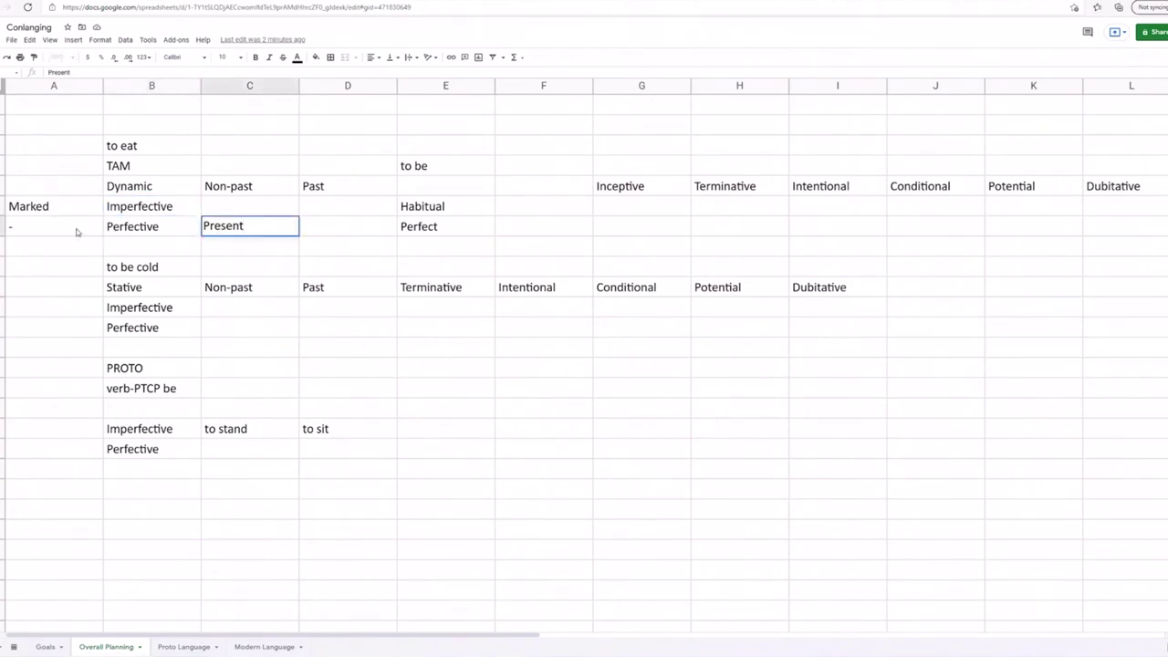
Step: Enter "Progressive" as the non-past imperfective form in the Dynamic table
left_click(228, 210)
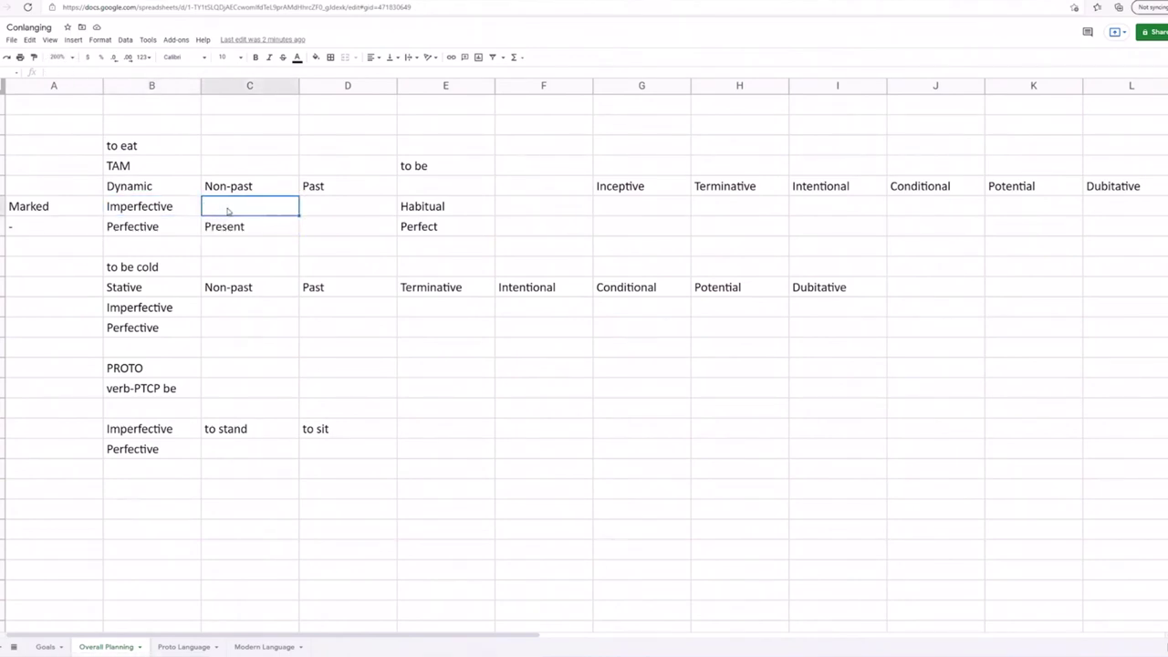
type("Progressive")
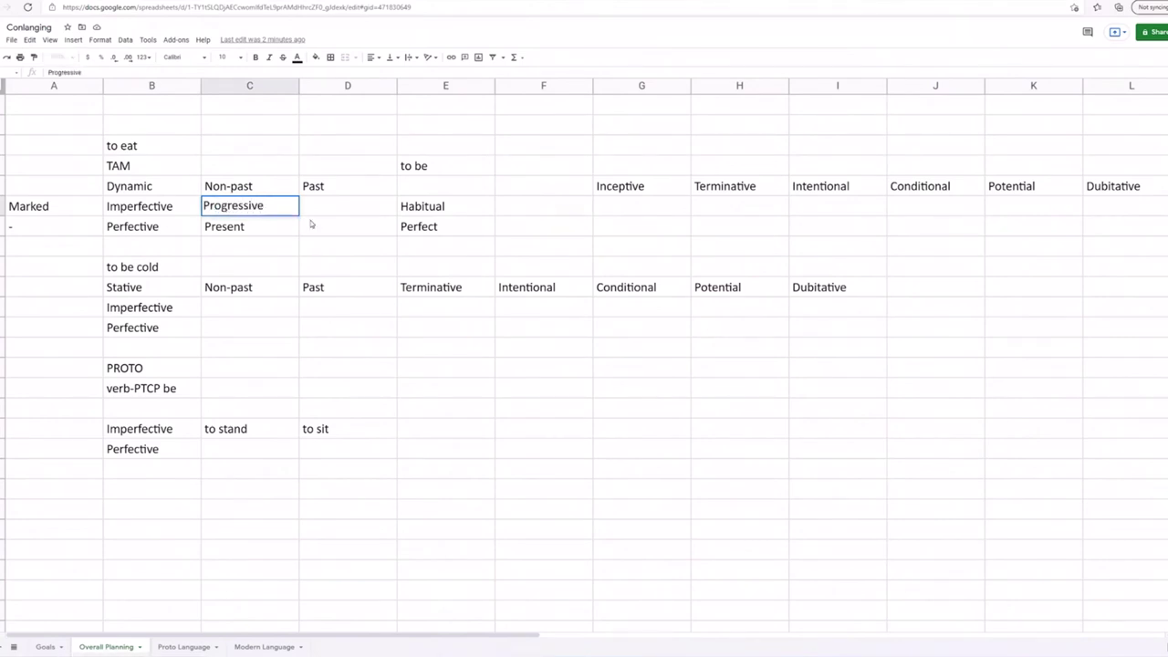
left_click_drag(310, 224, 301, 240)
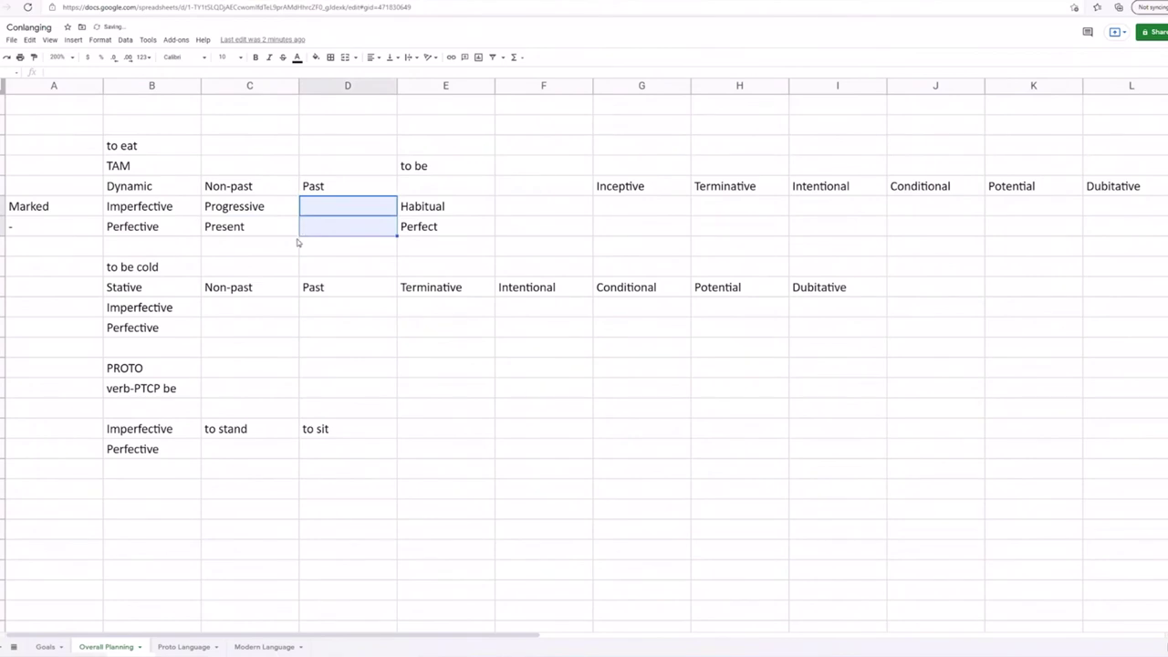
left_click(253, 258)
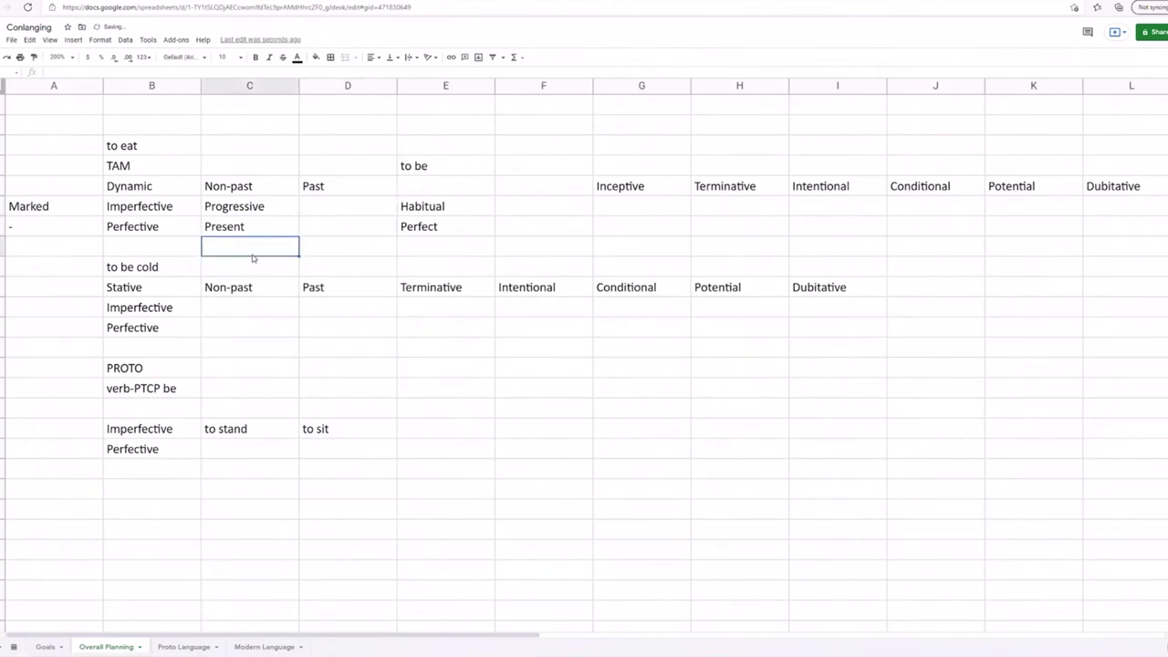
left_click(324, 227)
left_click(329, 213)
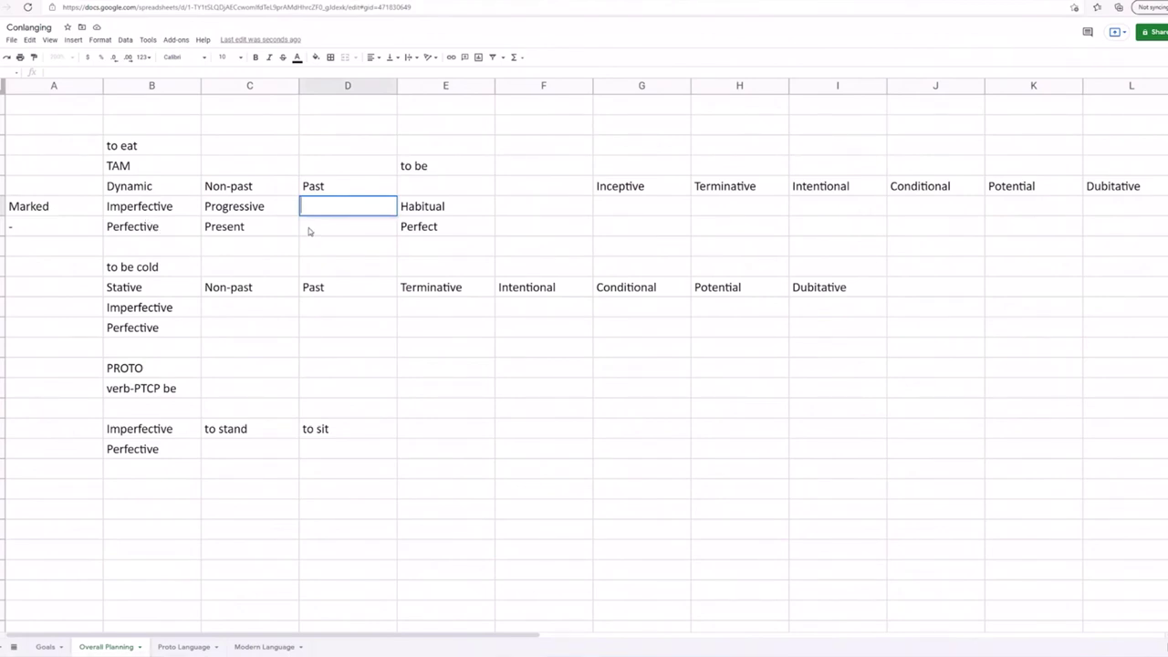
left_click(311, 230)
left_click(136, 232)
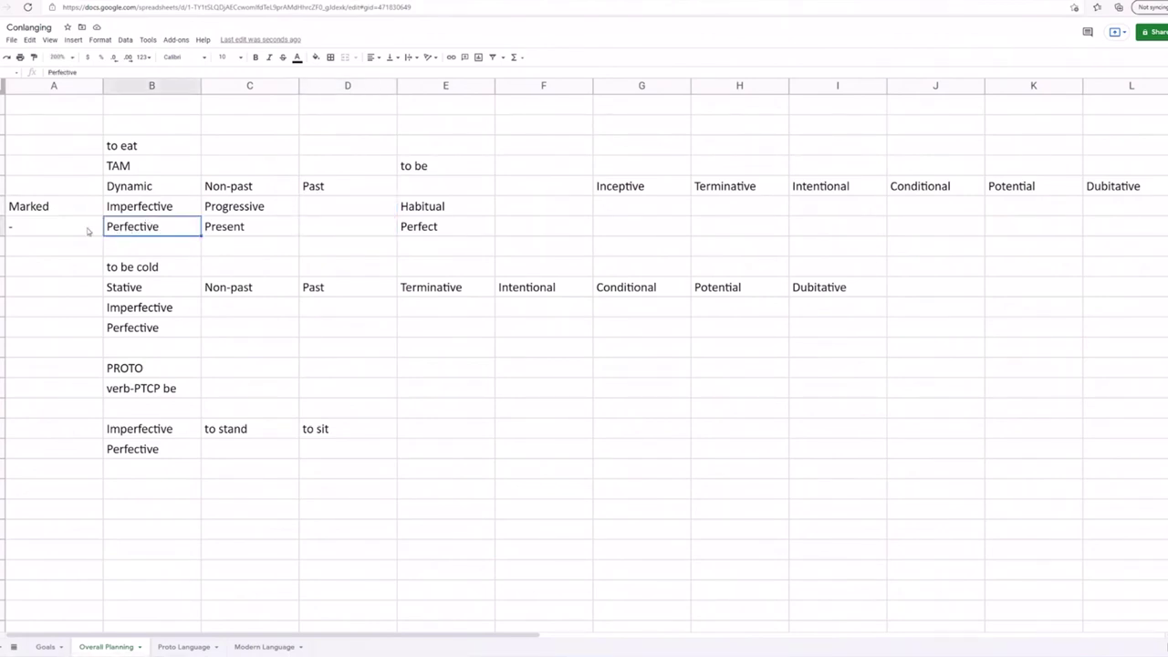
left_click(92, 230)
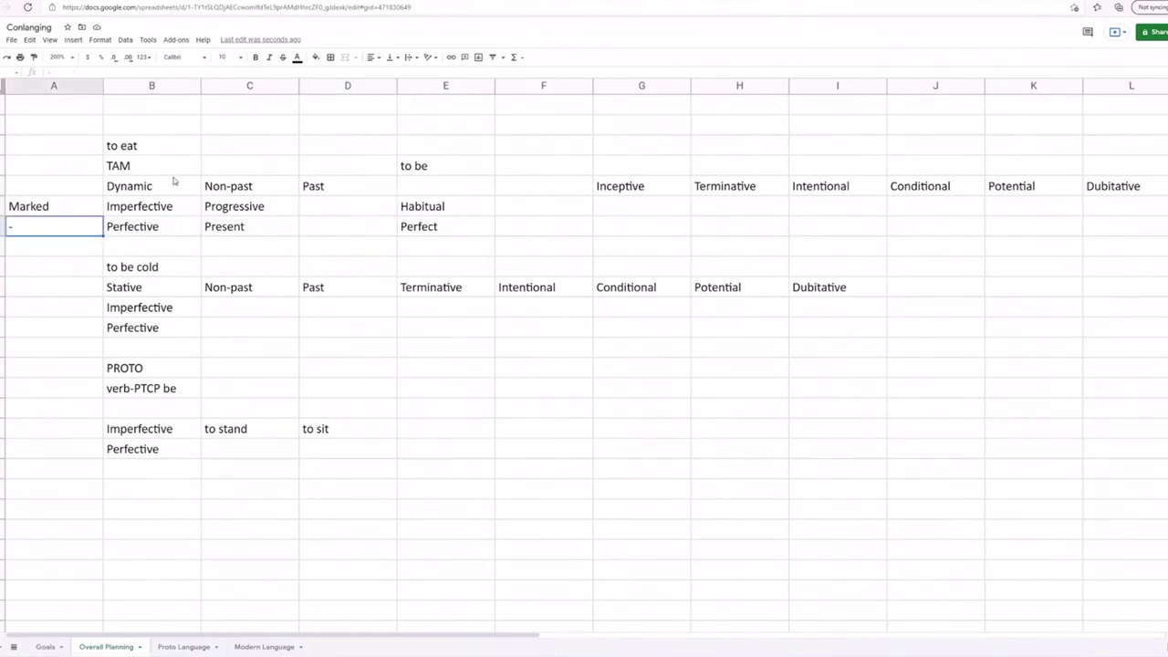
left_click(336, 231)
left_click(73, 230)
Step: Enter "Past Perfective" as the past perfective form in the Dynamic table
left_click(324, 232)
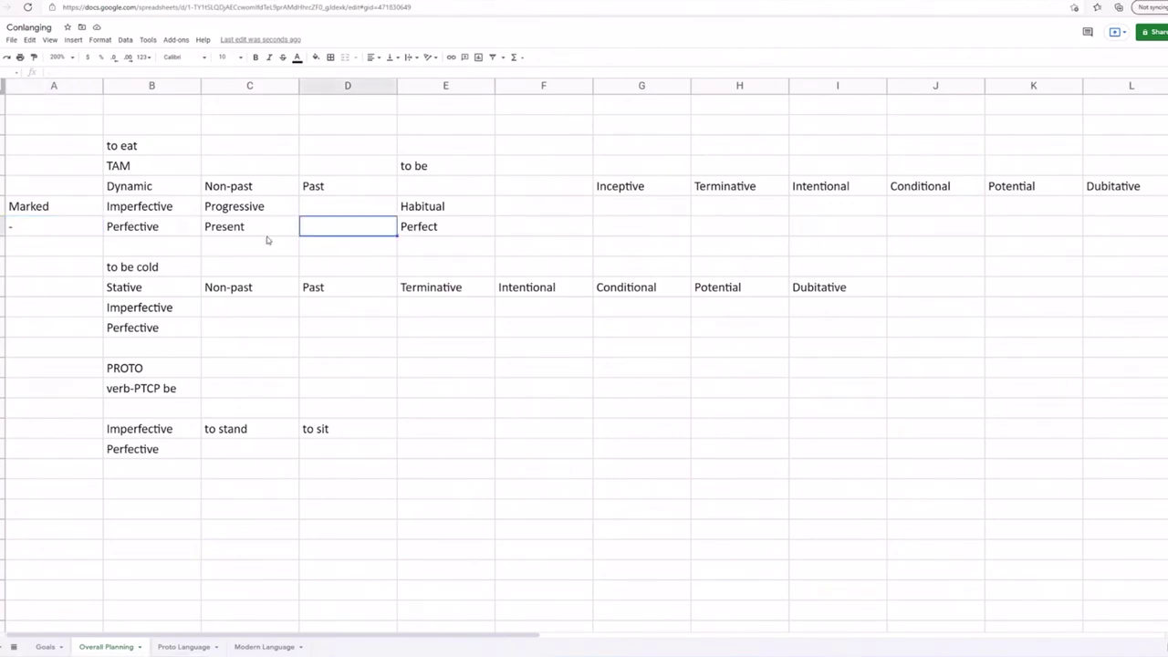
double_click(323, 228)
type("PA")
type("as")
type("t Perfect")
type("ui")
key("BackSpace")
key("BackSpace")
type("i")
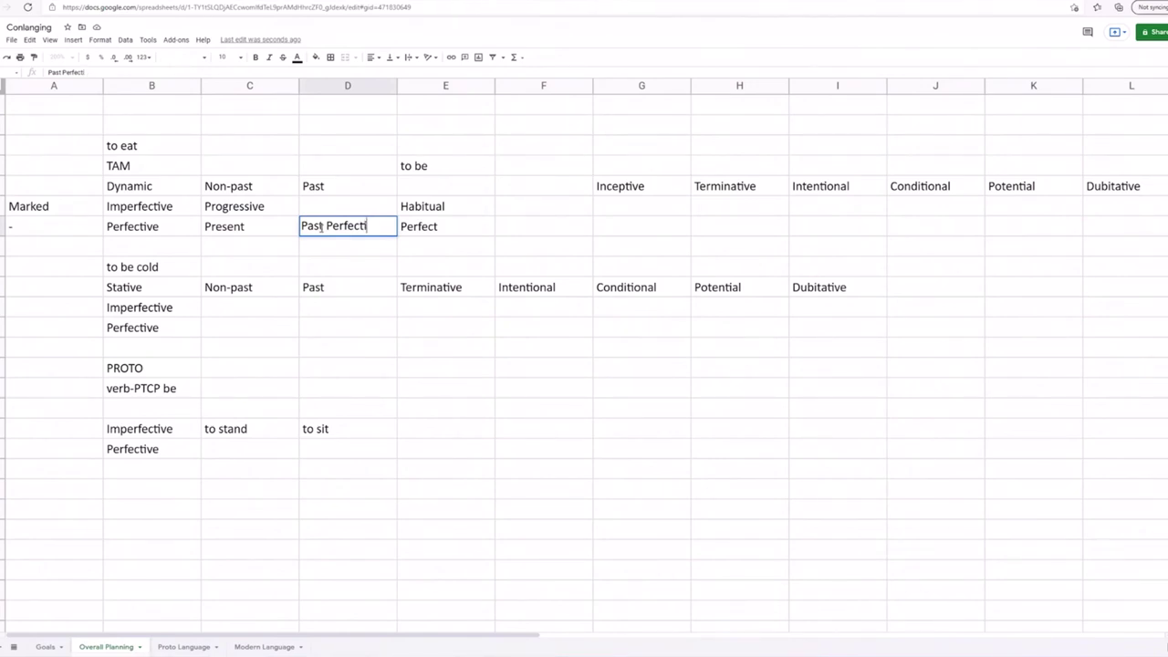
type("ve")
left_click(319, 210)
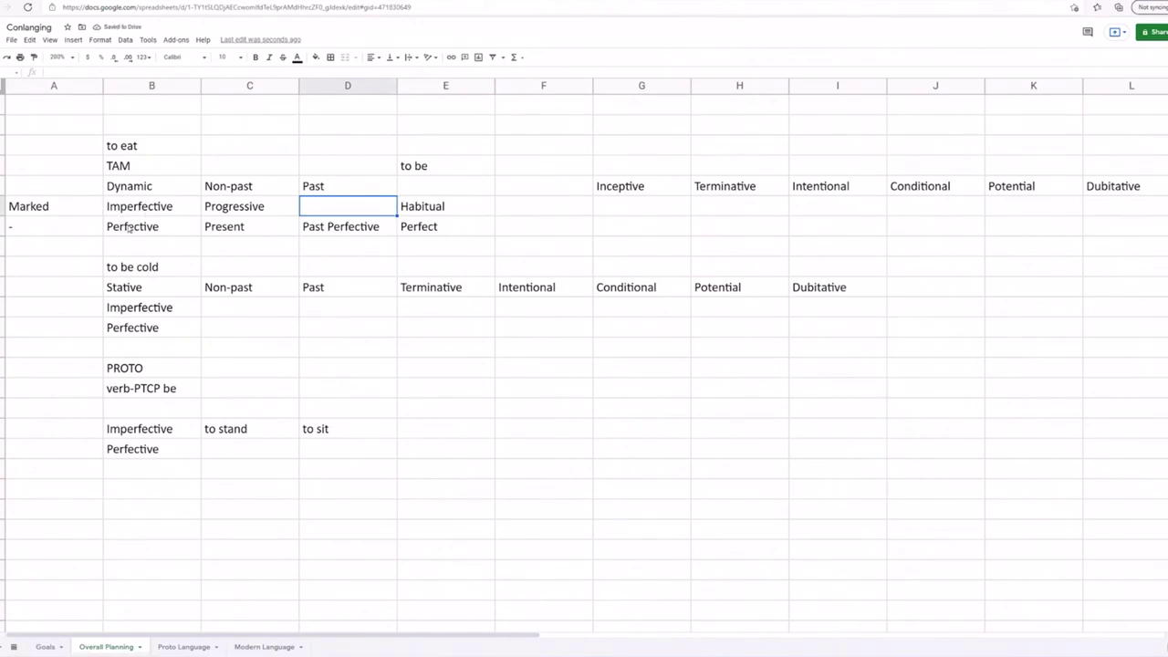
left_click(323, 436)
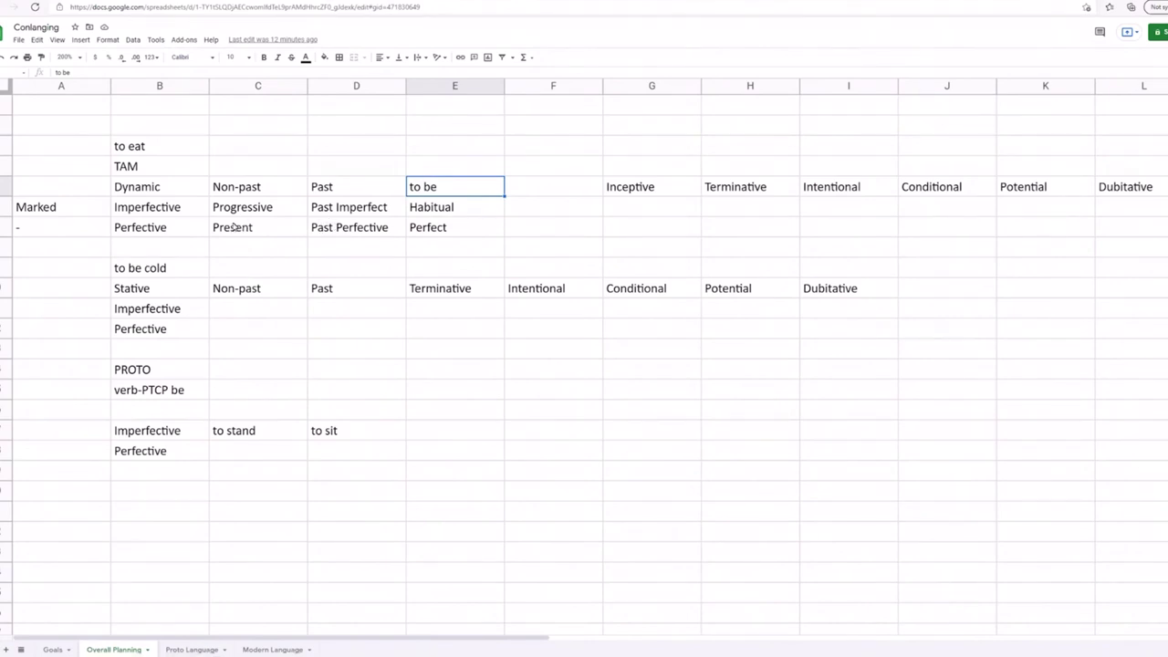
left_click(139, 209)
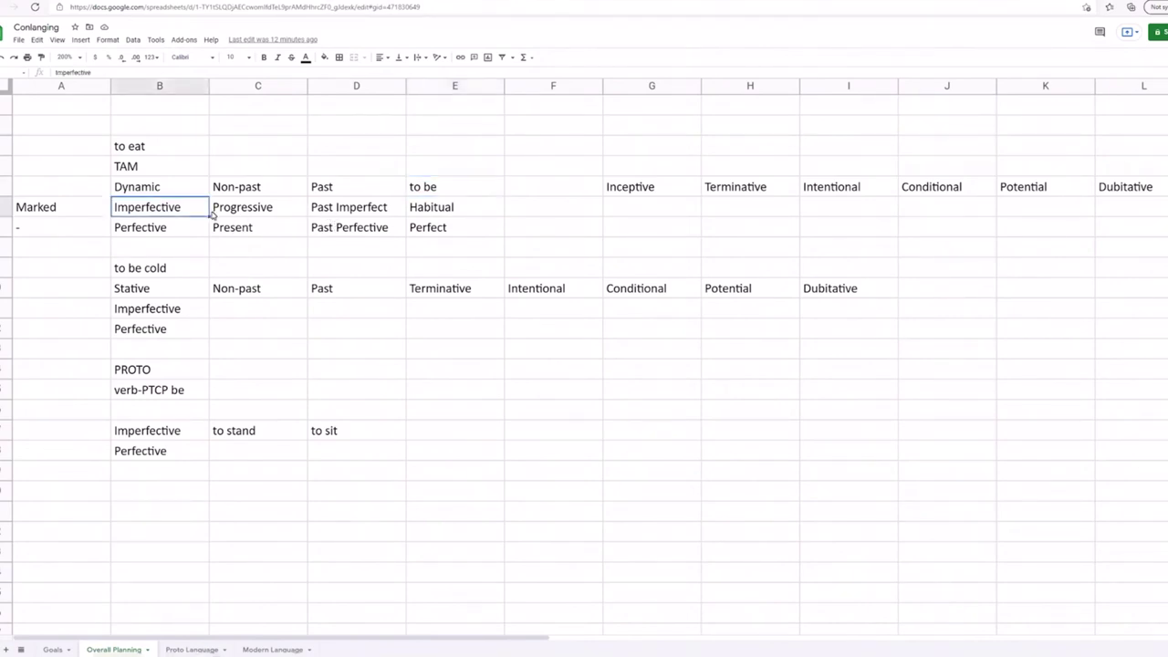
left_click(349, 212)
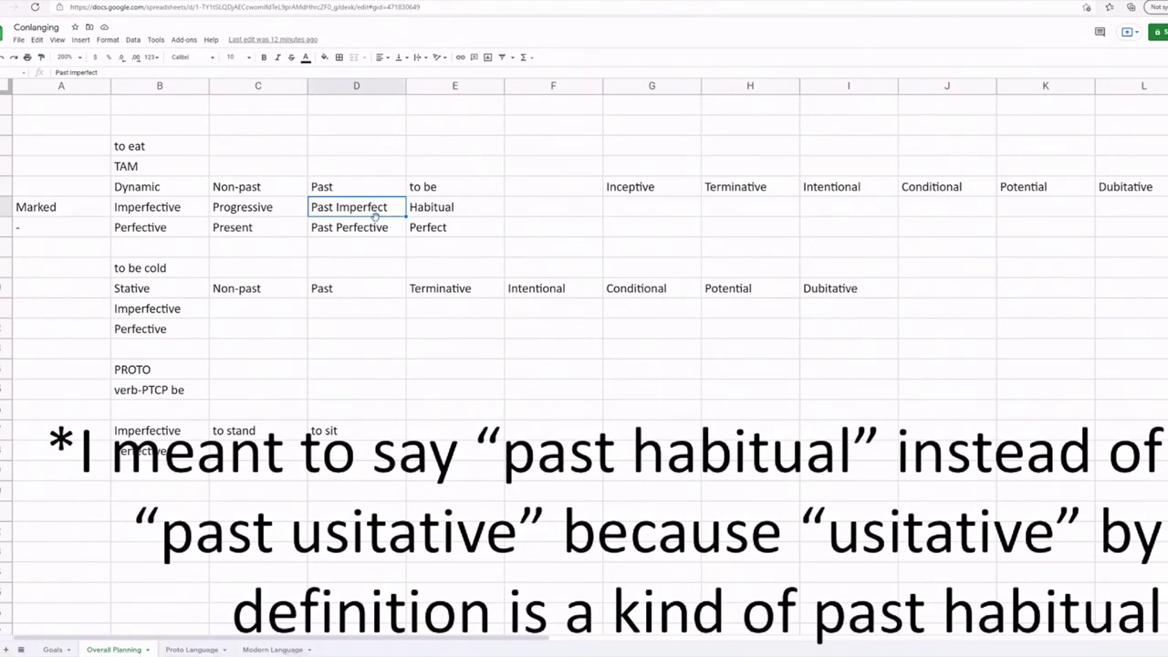
left_click(422, 246)
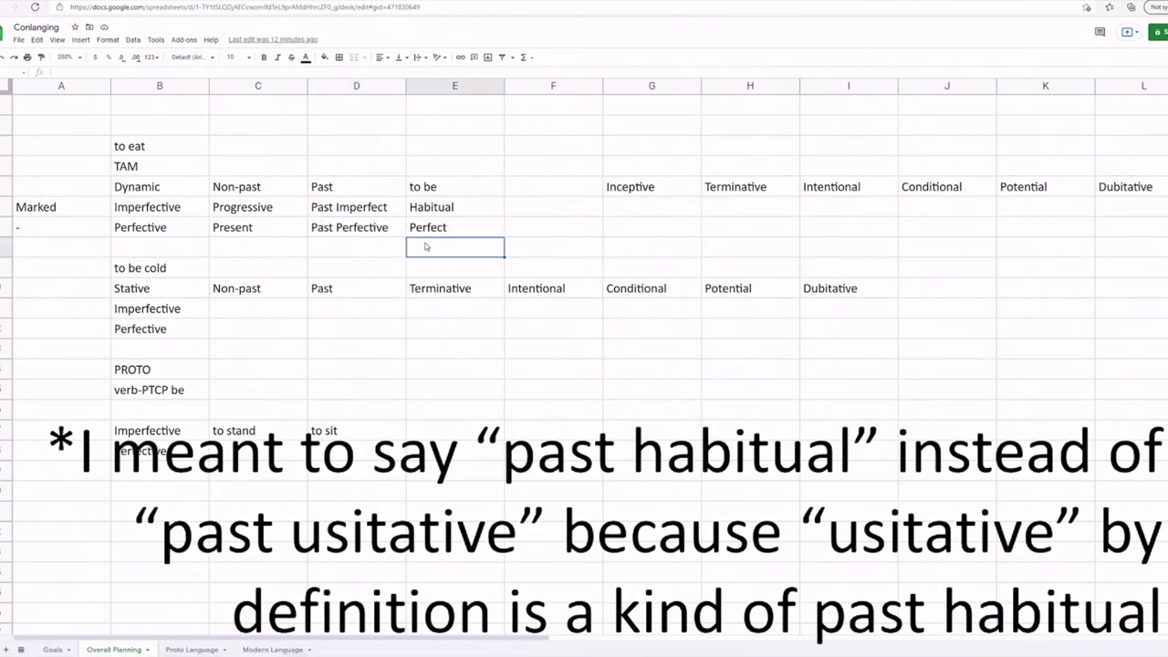
left_click(383, 245)
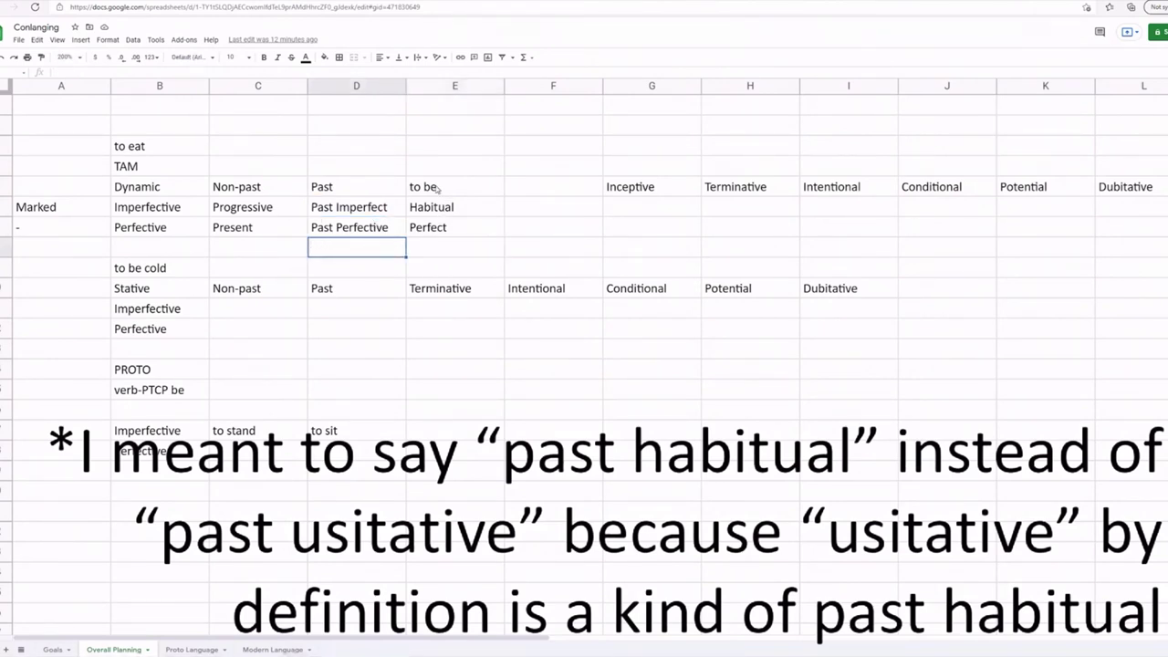
left_click(436, 207)
left_click(436, 229)
left_click(437, 212)
left_click(425, 174)
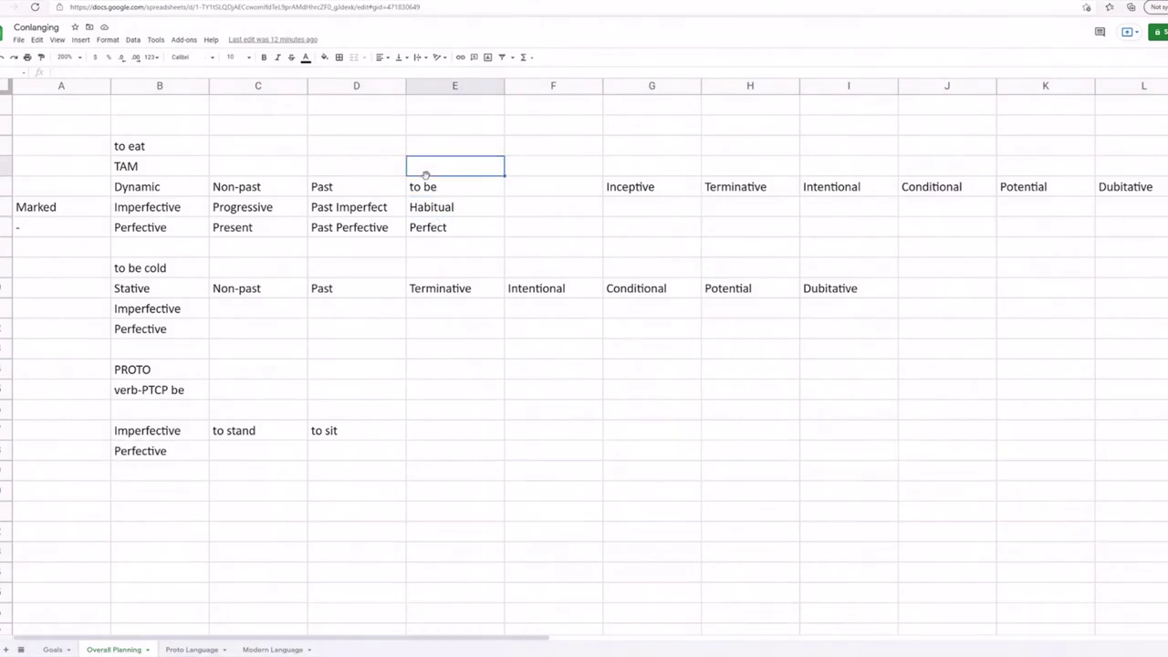
Step: Extend the Habitual label in the Dynamic table's "to be" column to "Habitual/Gnomic"
left_click(425, 193)
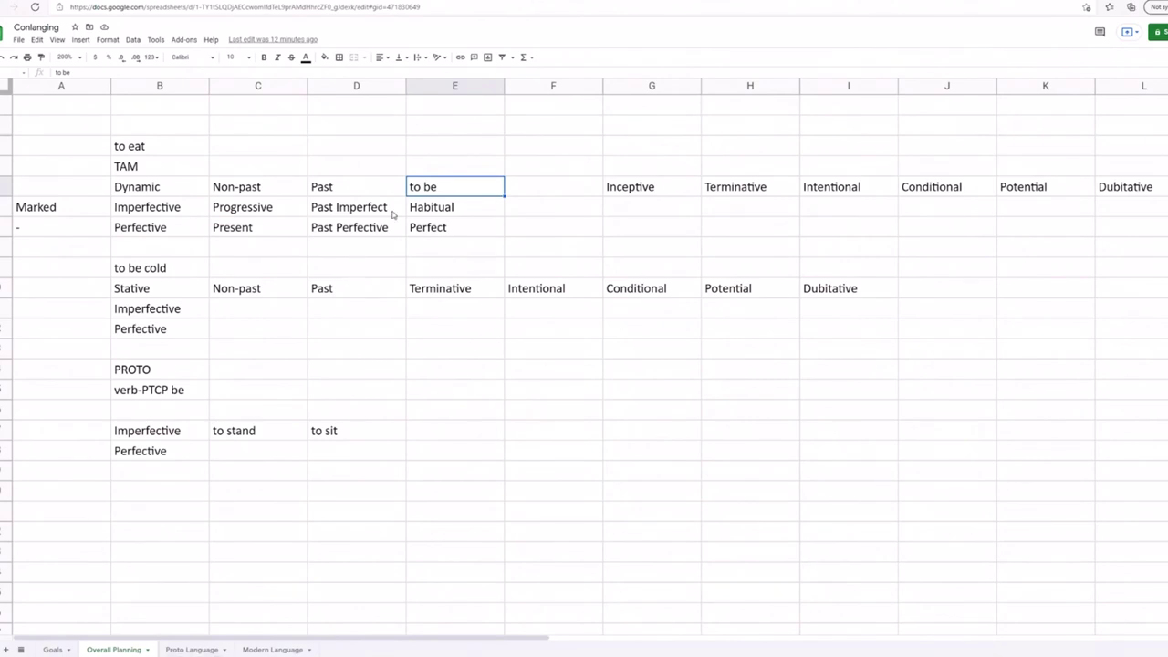
key("Return")
key("Return")
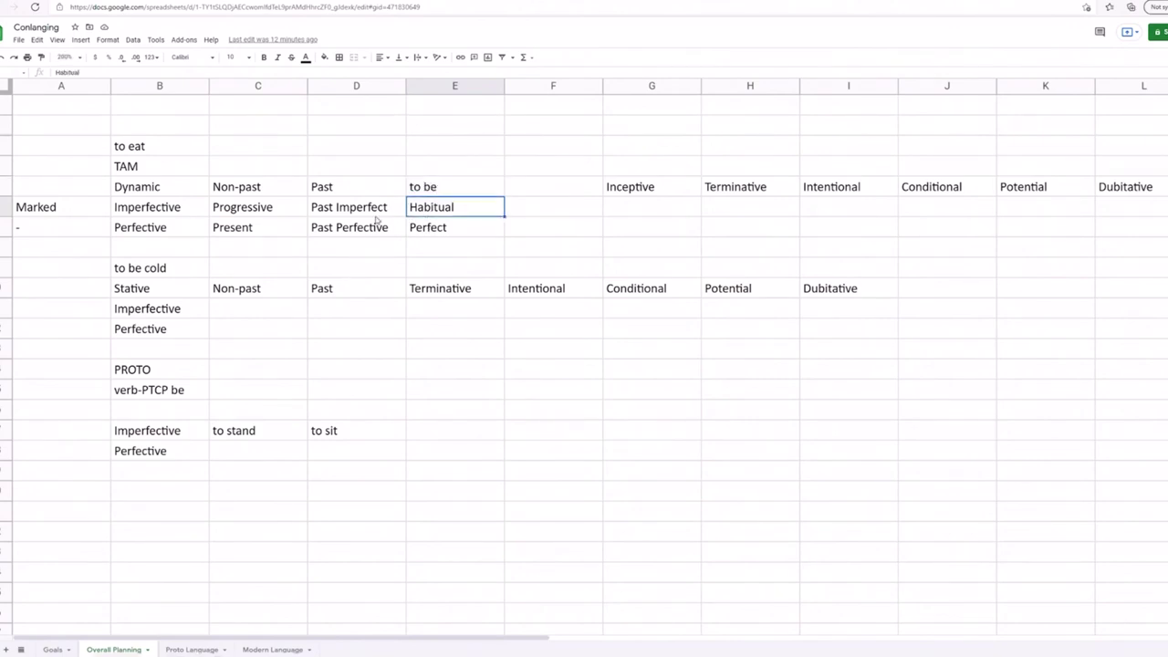
double_click(471, 208)
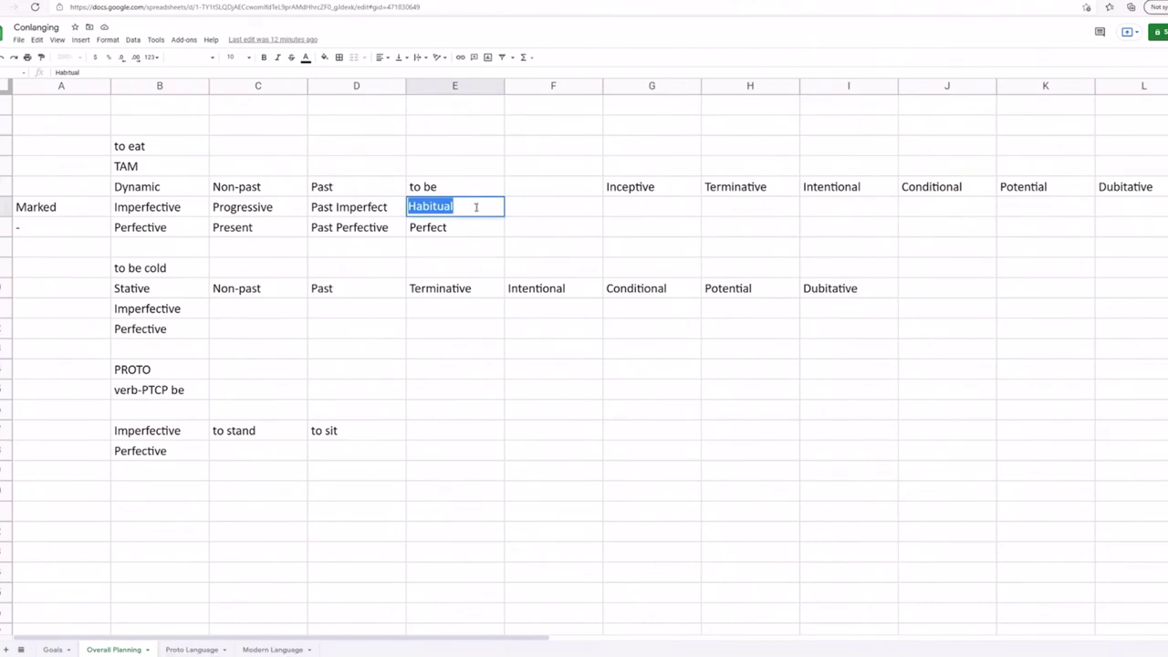
left_click(476, 207)
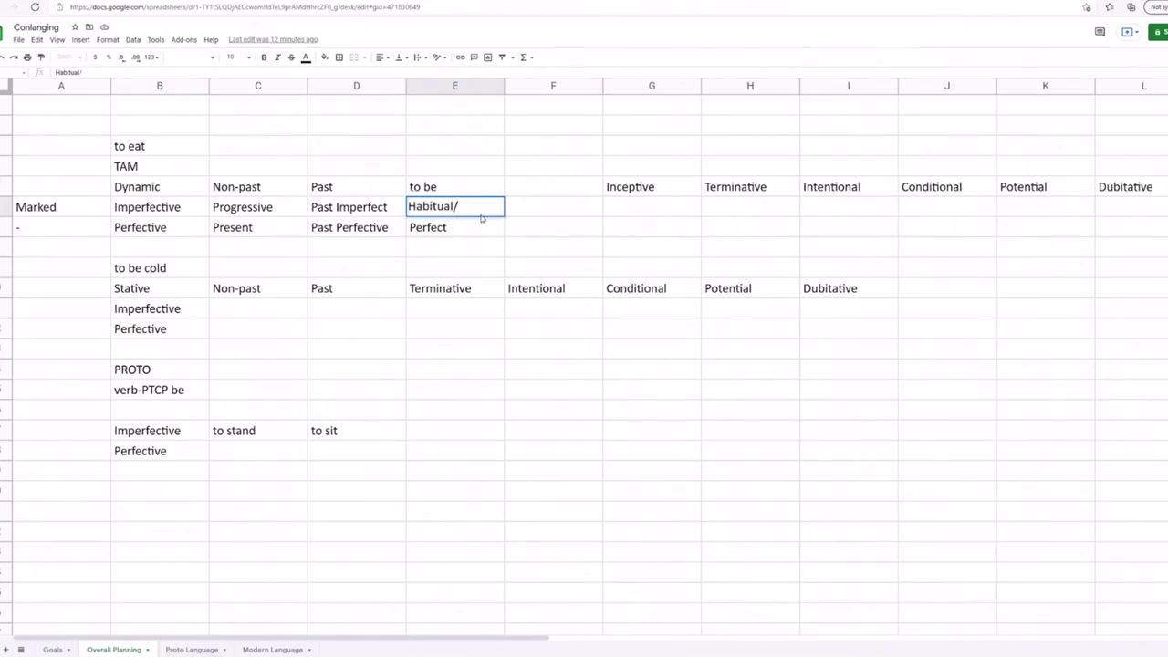
type("/Gnomic")
key("Return")
left_click(440, 229)
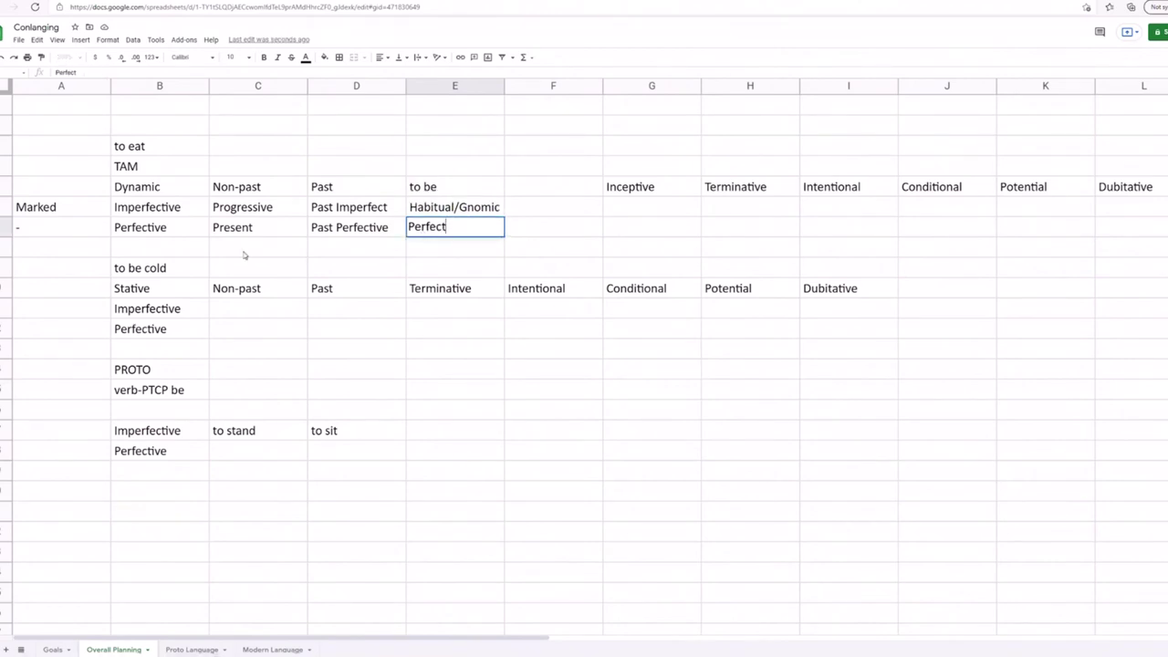
left_click(442, 258)
key("Up")
key("Up")
key("Up")
key("Up")
key("Down")
key("Down")
key("Down")
key("Down")
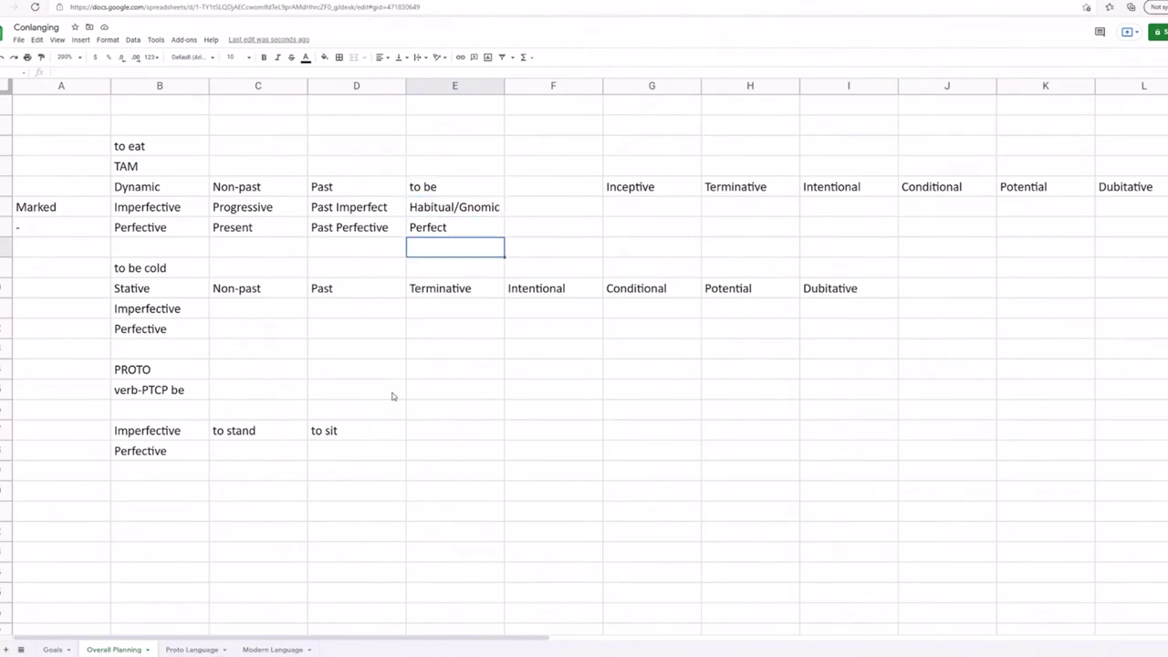
left_click(285, 467)
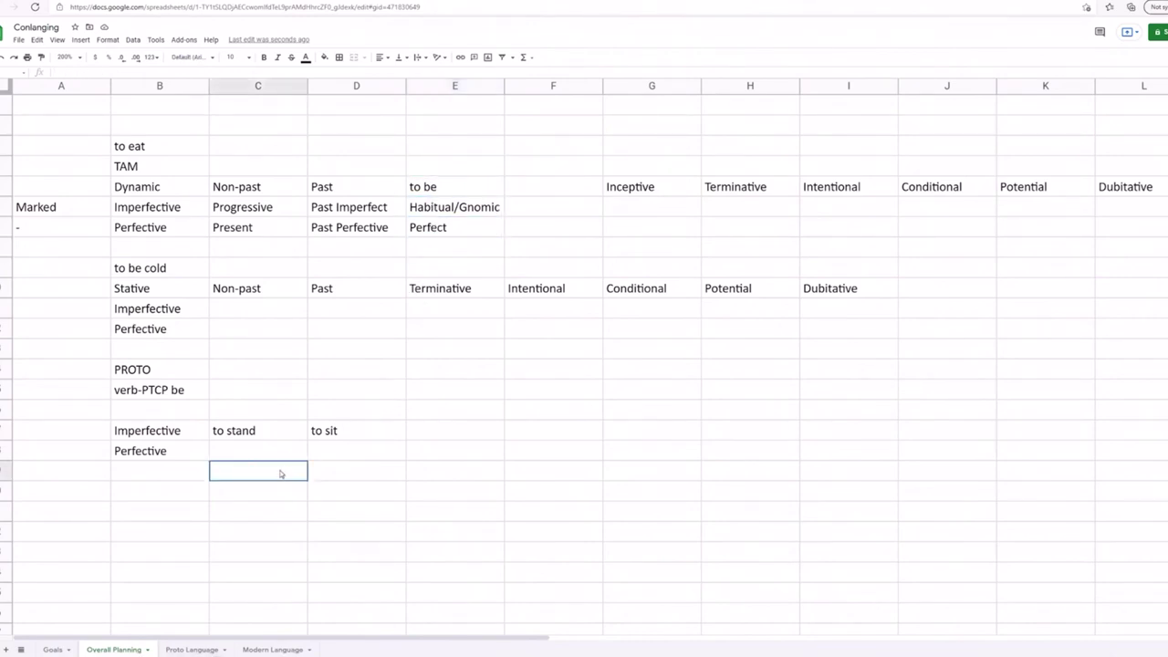
left_click_drag(408, 334, 403, 334)
left_click(401, 334)
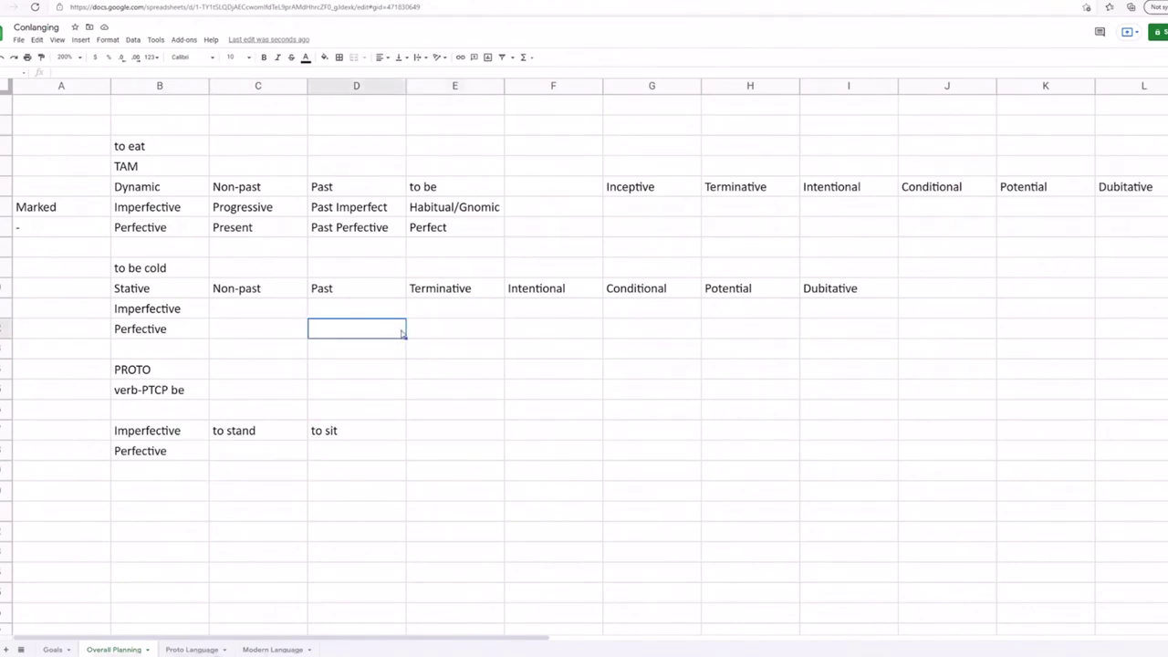
left_click(436, 233)
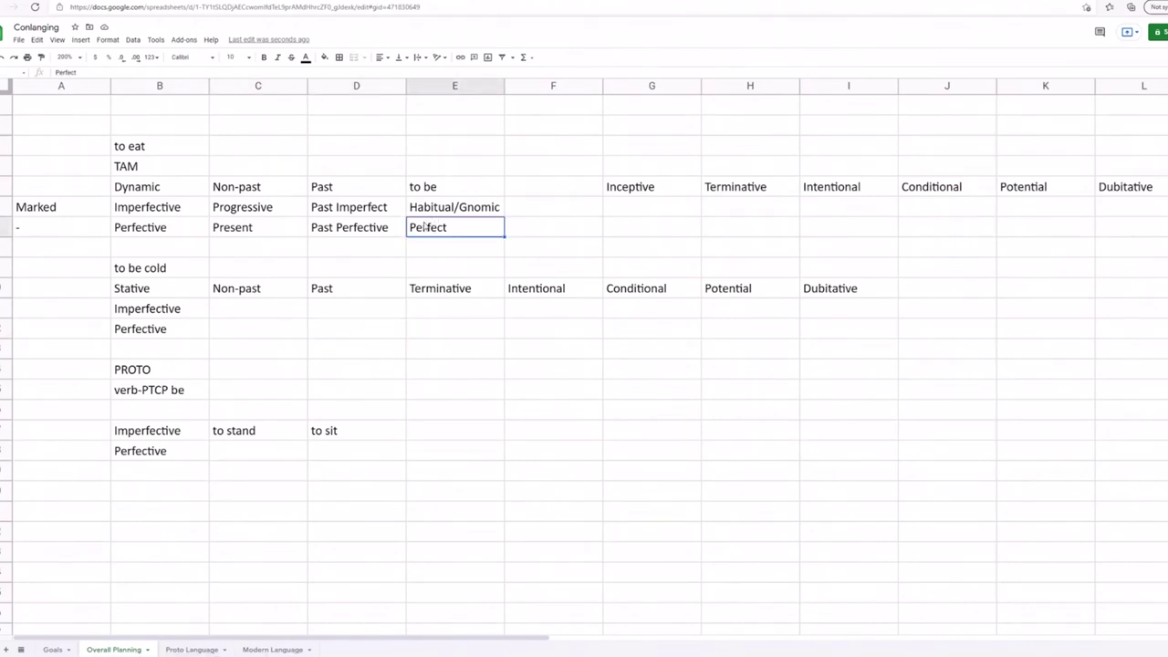
double_click(425, 227)
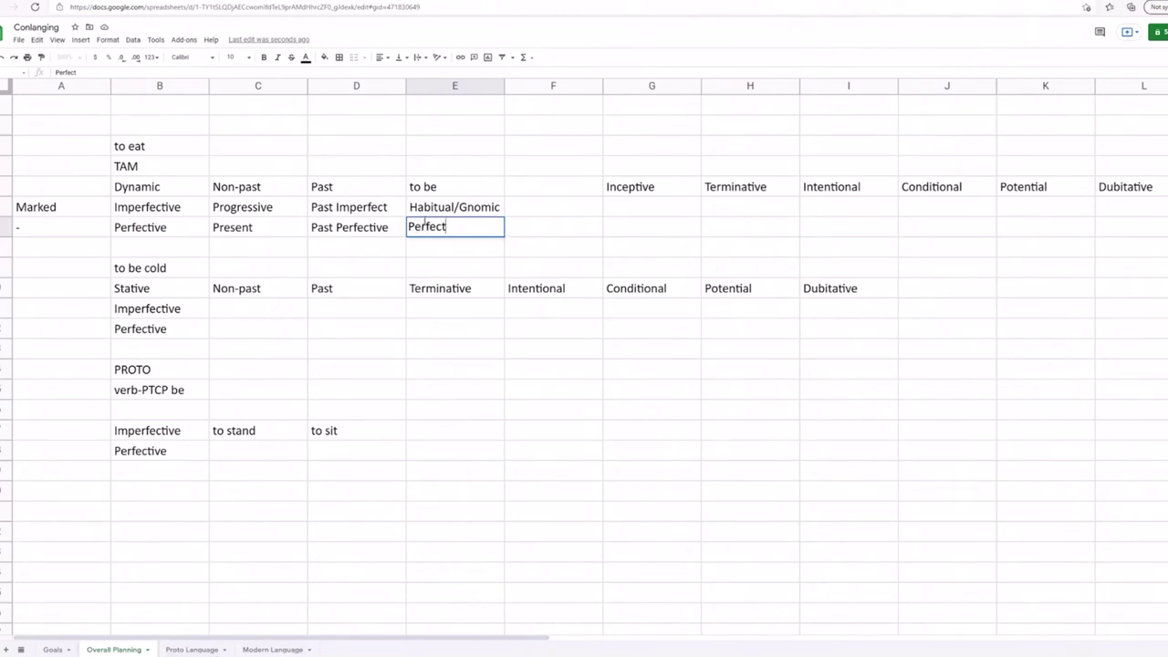
left_click(428, 173)
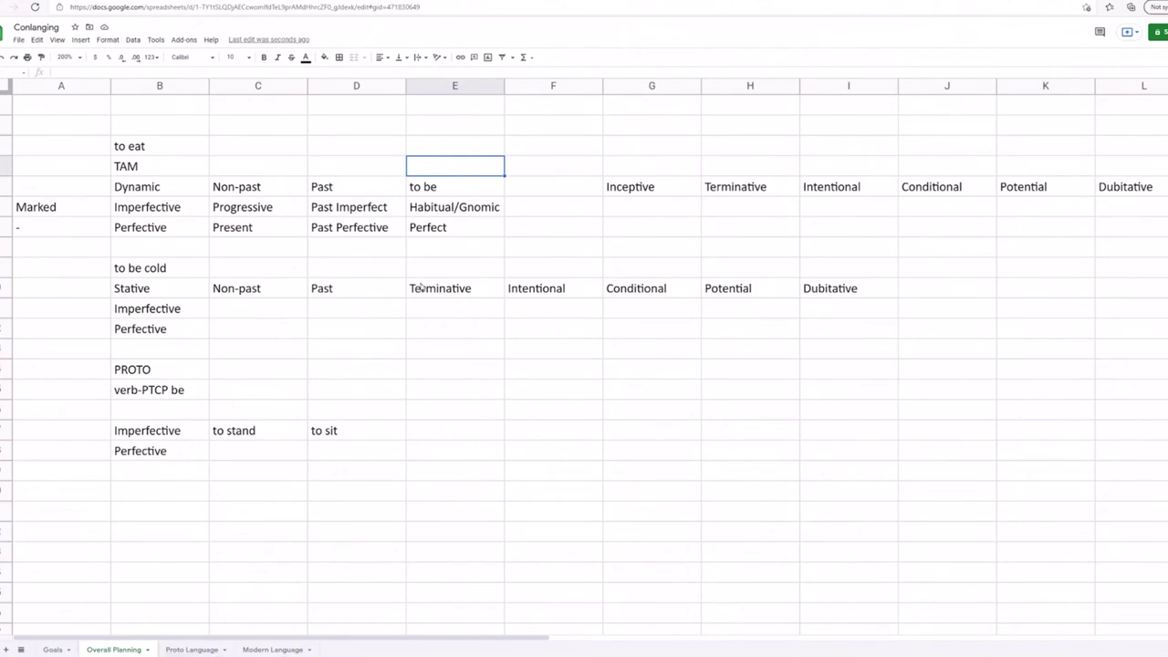
left_click(482, 334)
key("ctrl+shift+Page_Up")
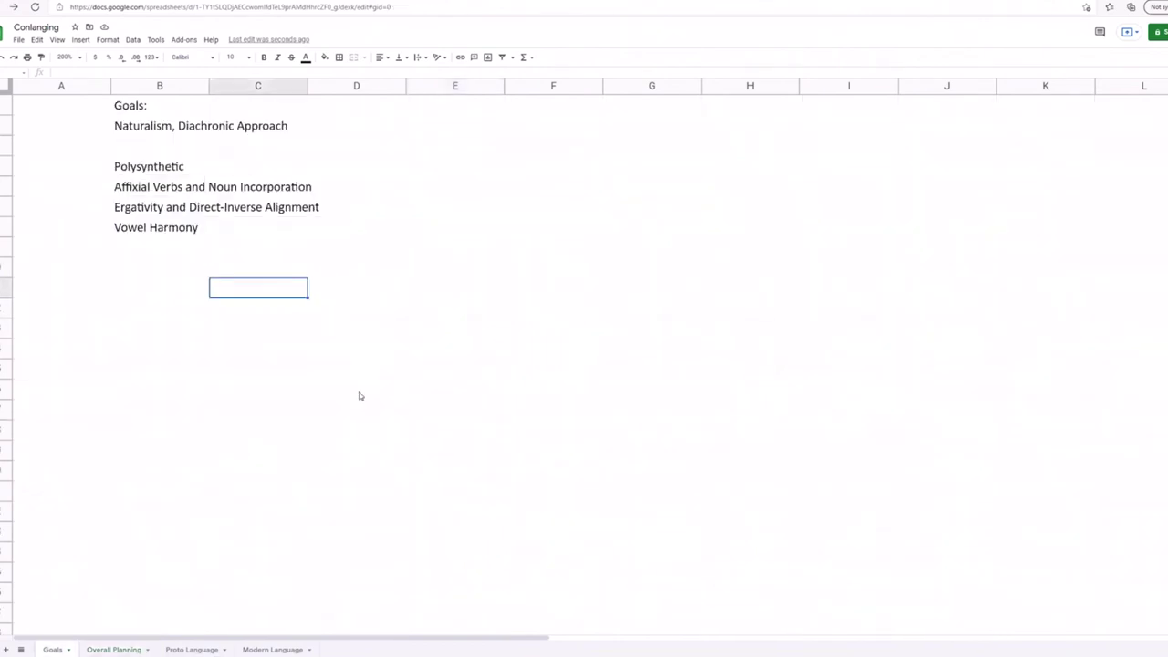
left_click(114, 649)
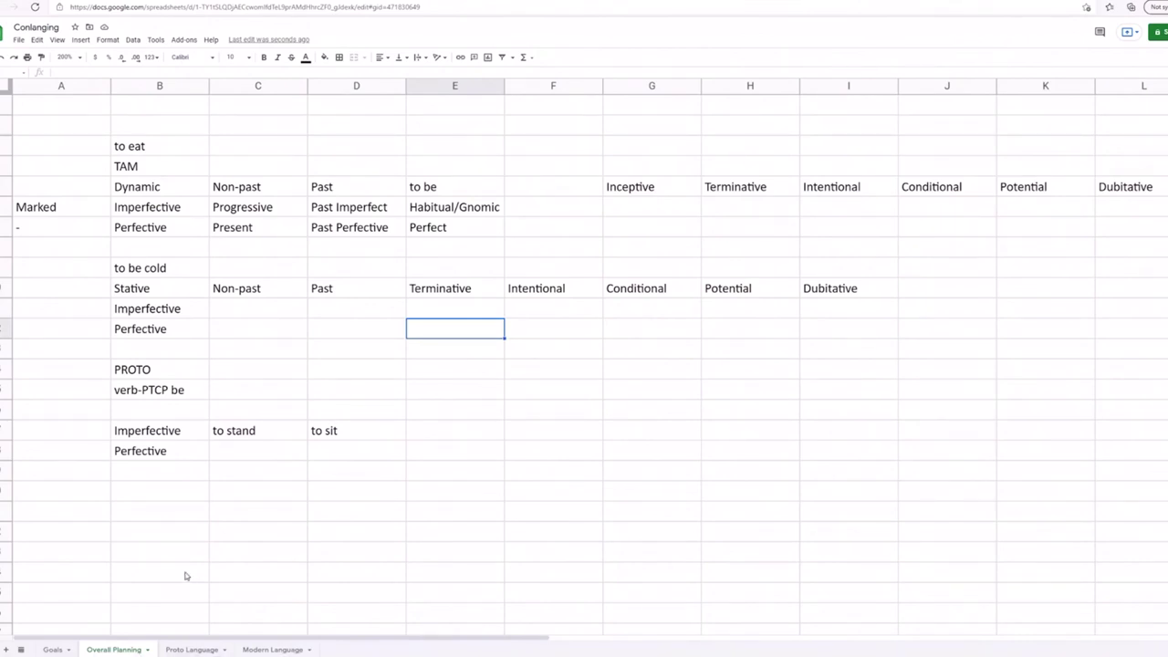
Step: Replace the perfective form in the Dynamic table's "to be" column with "-"
left_click(440, 235)
key("Delete")
type("-")
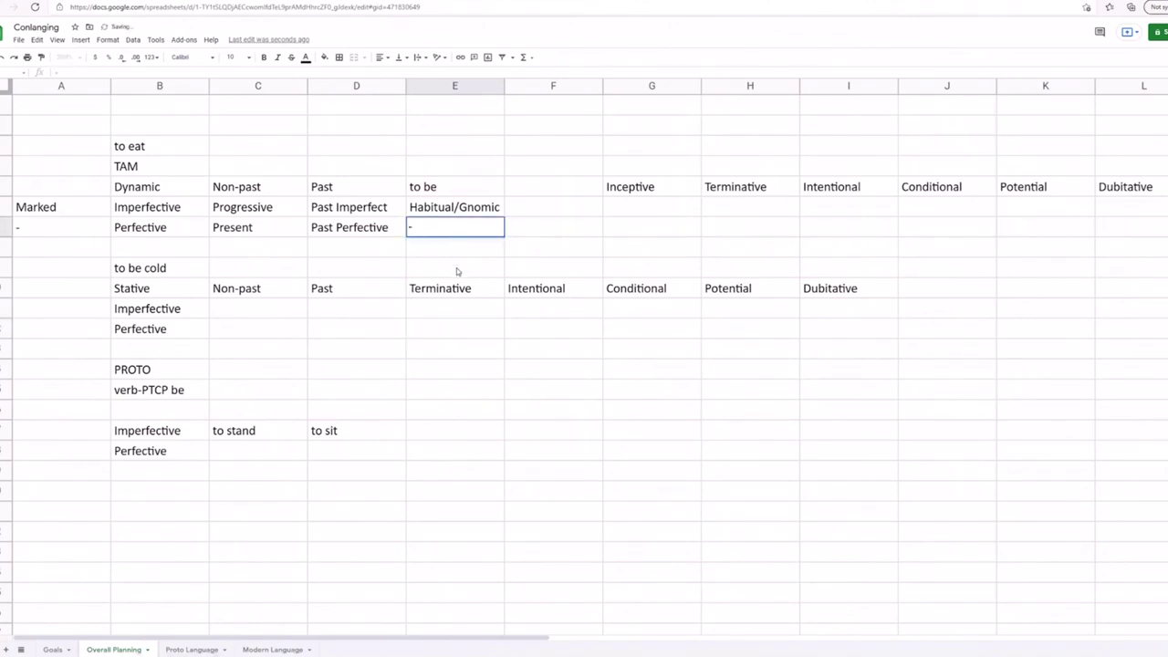
key("Return")
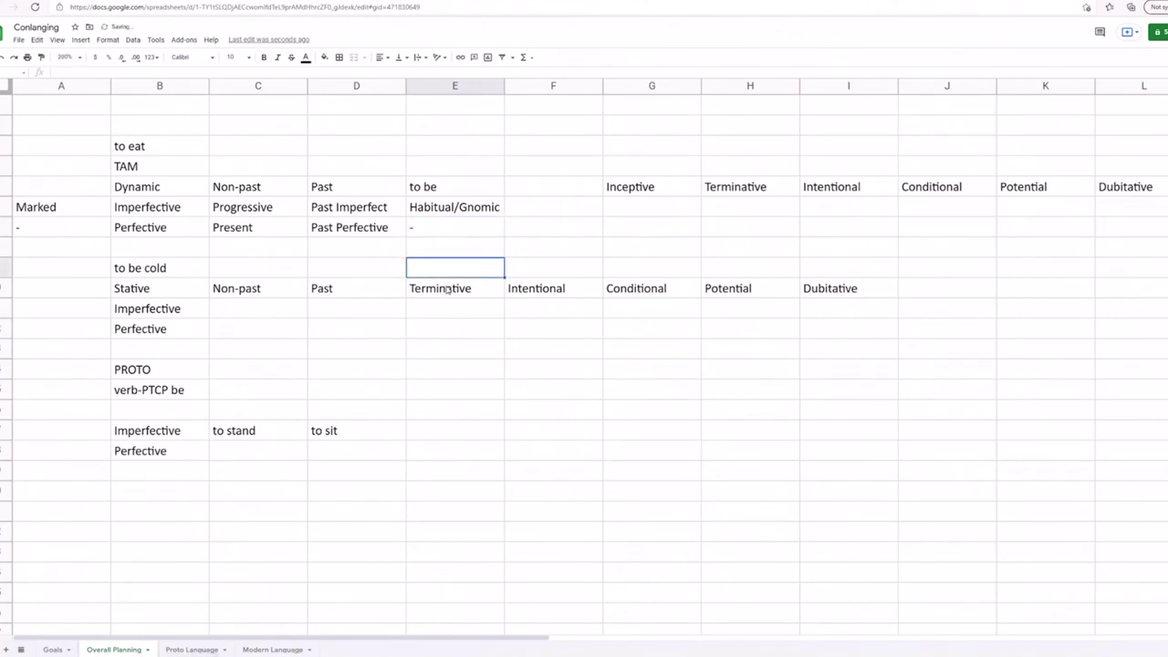
Step: Clear the imperfective and perfective forms in the Dynamic table's "to be" column
left_click(439, 227)
left_click_drag(442, 218, 409, 229)
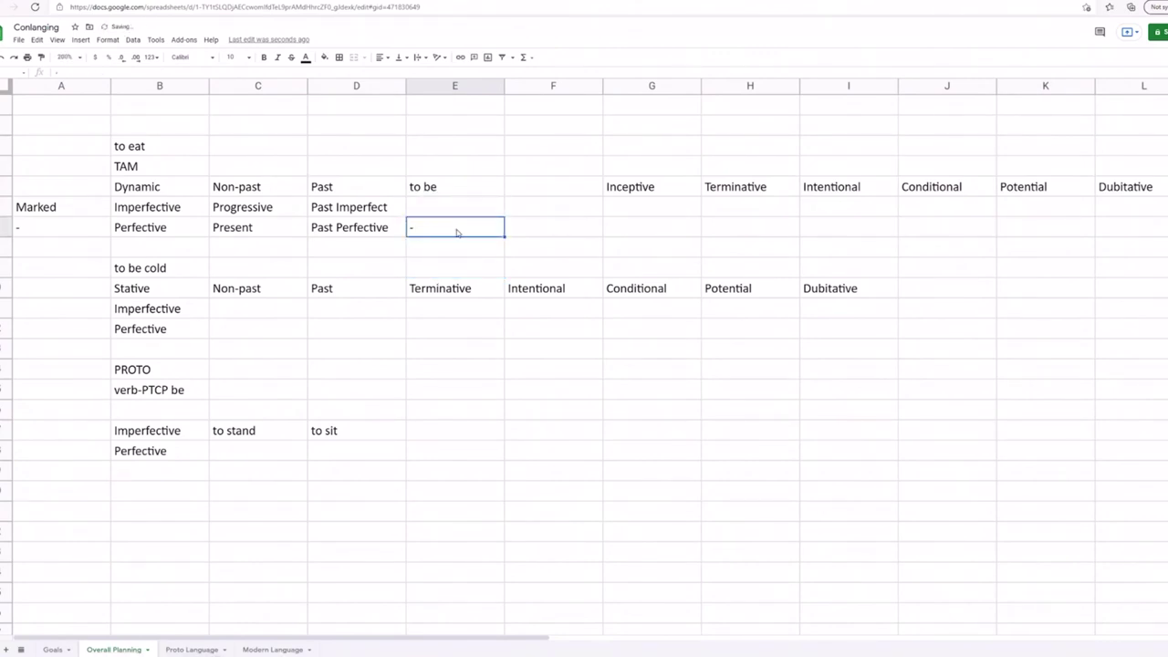
key("BackSpace")
left_click(466, 190)
left_click(463, 208)
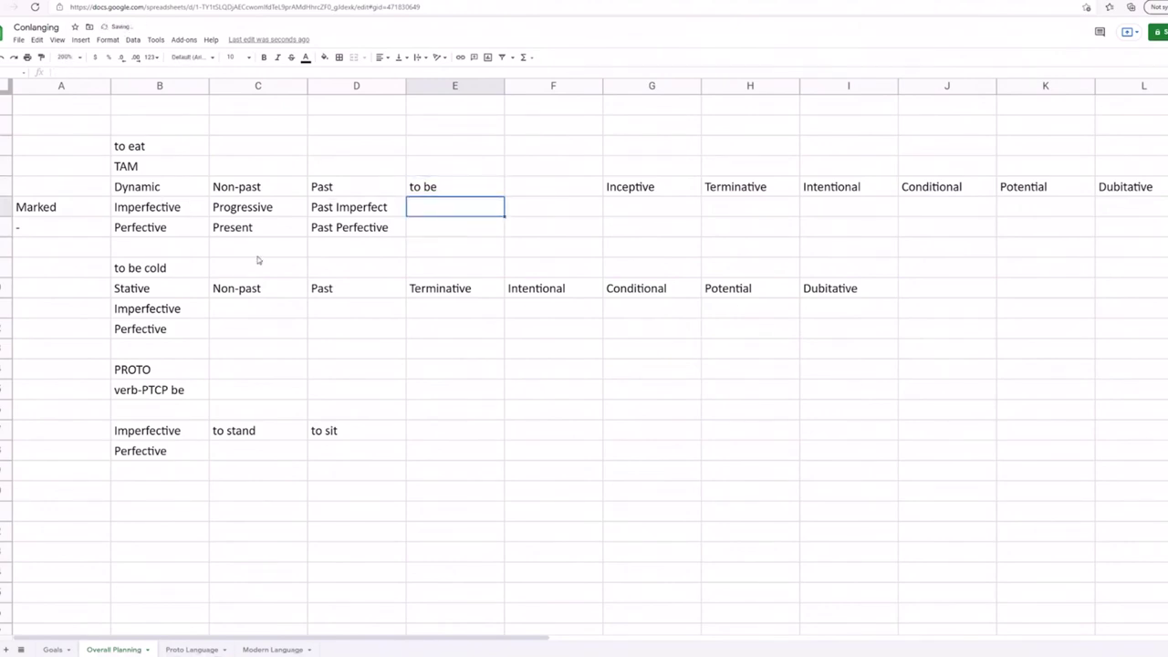
Step: Enter "Habitual/Gnomic" as the perfective form in the Dynamic table's "to be" column
left_click(425, 228, "shift")
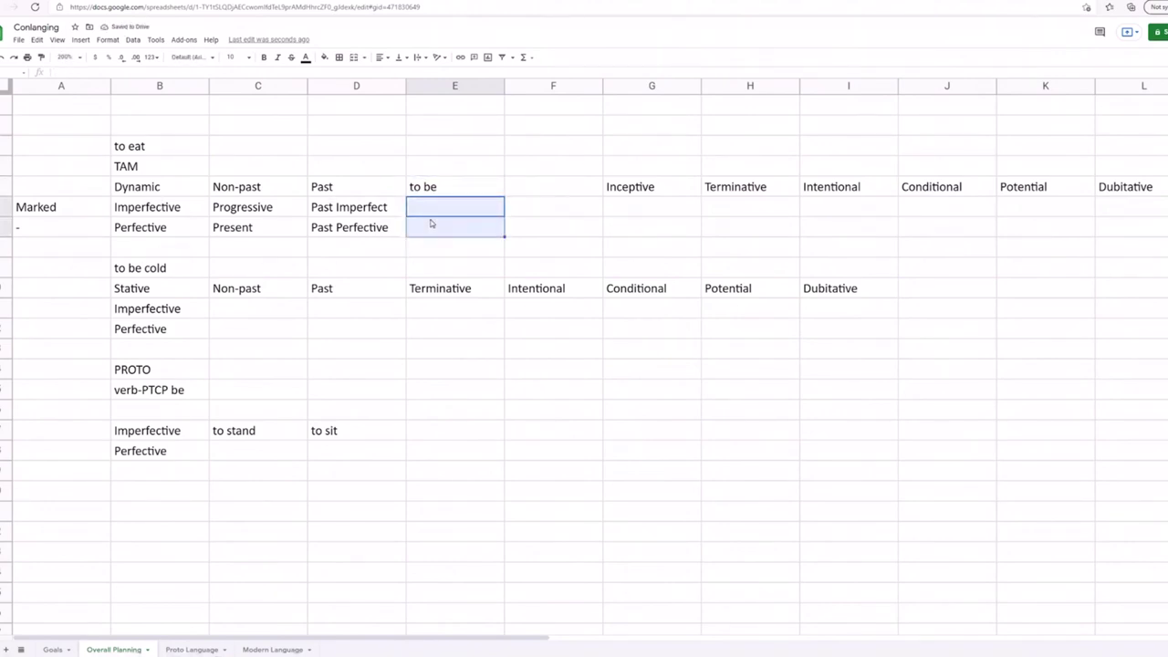
left_click(422, 227)
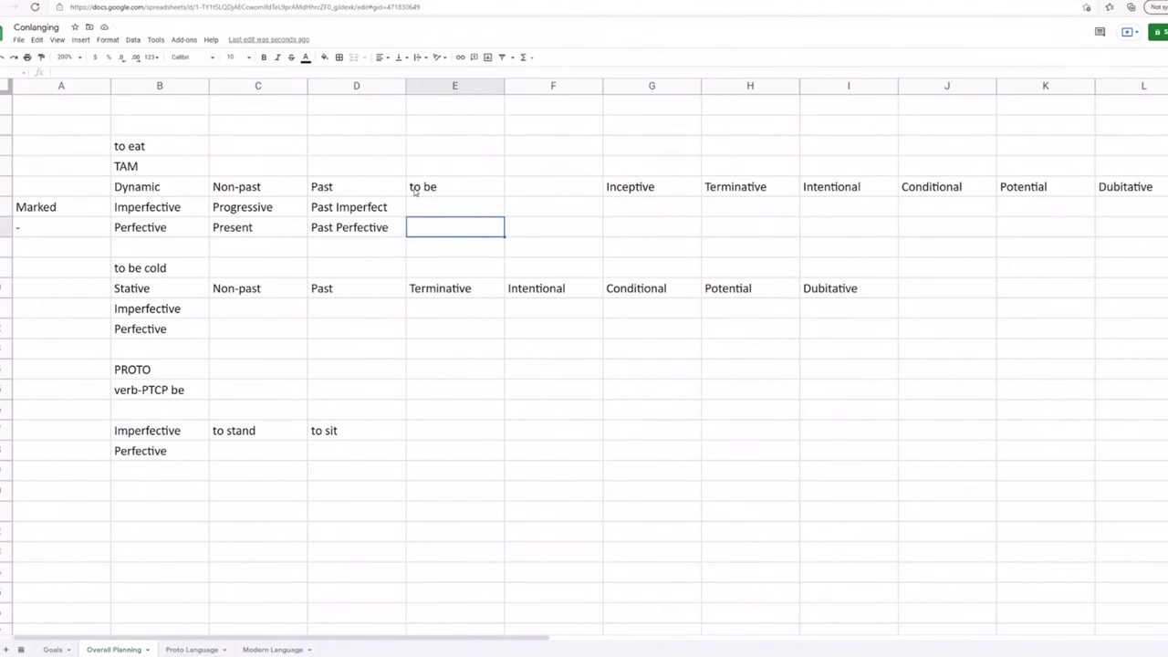
type("Habitual/Gnomic")
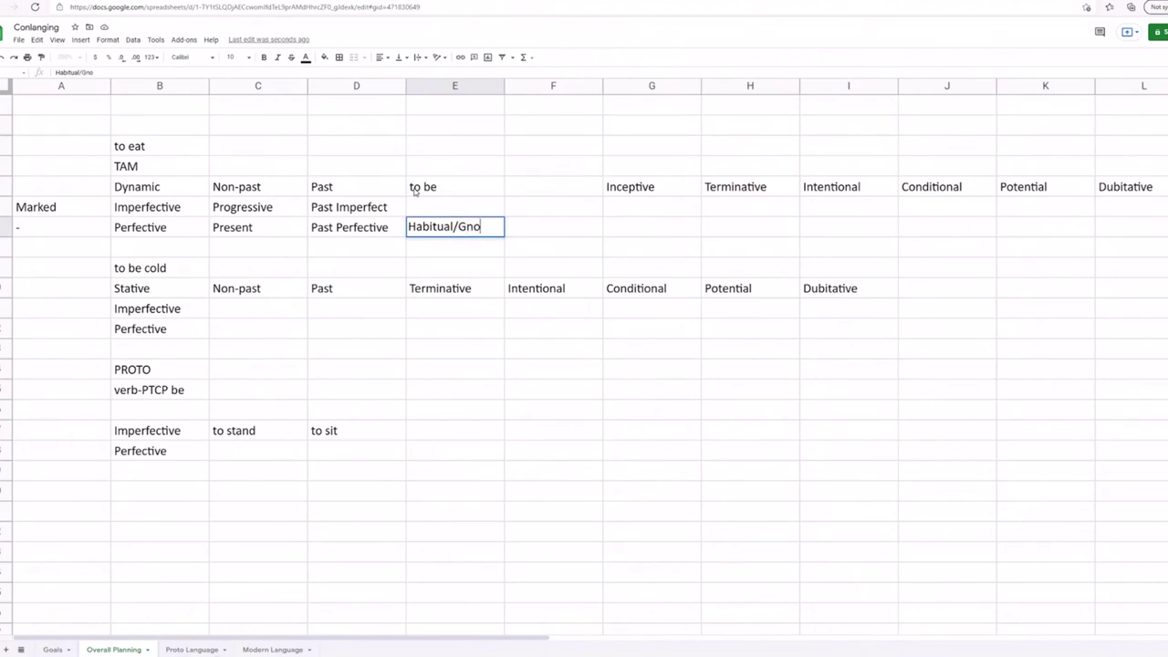
left_click(541, 187)
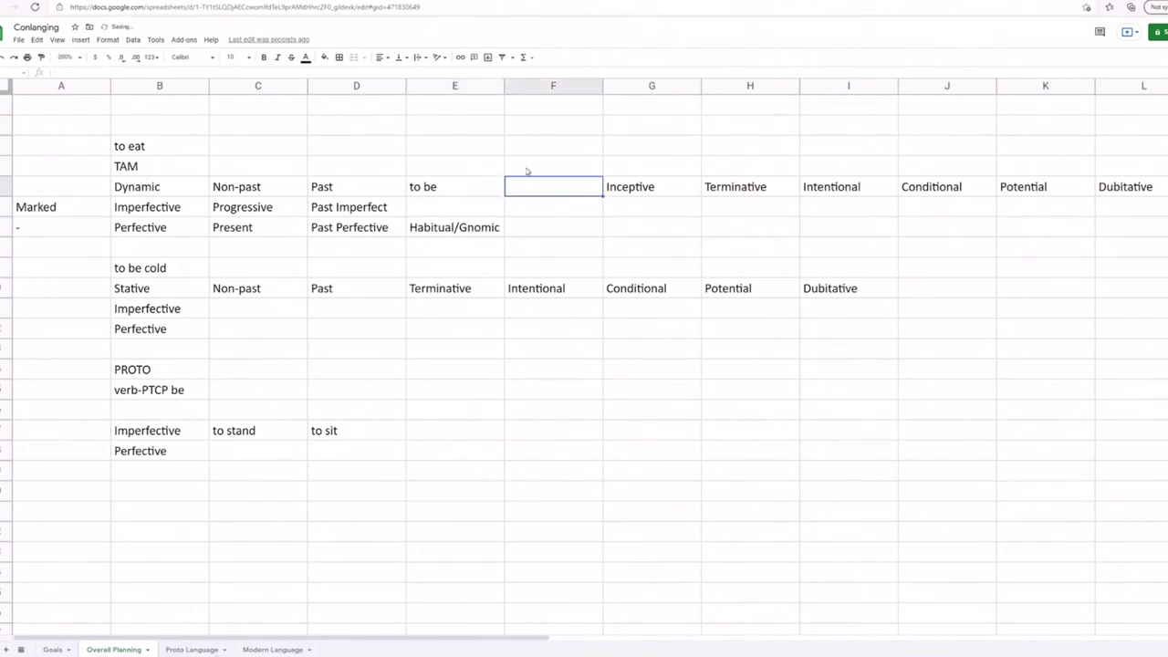
Step: Add a second "to be" column header before Inceptive in the Dynamic table, with "Past" above it
left_click(527, 168)
type("Past")
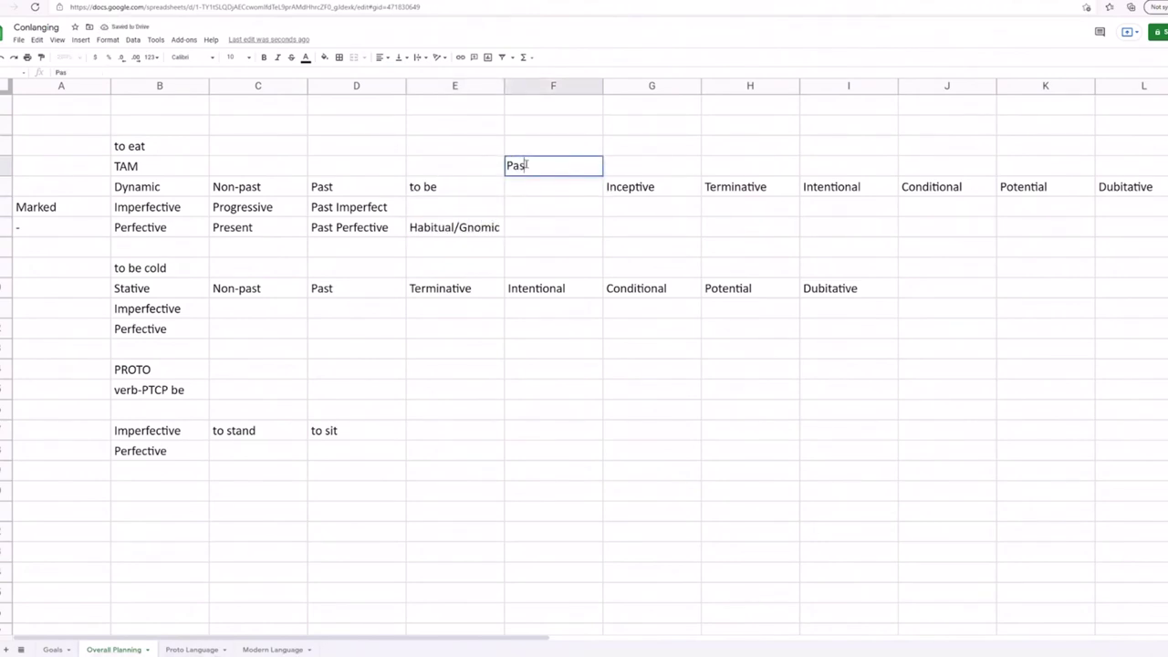
left_click(524, 188)
type("to be")
key("Return")
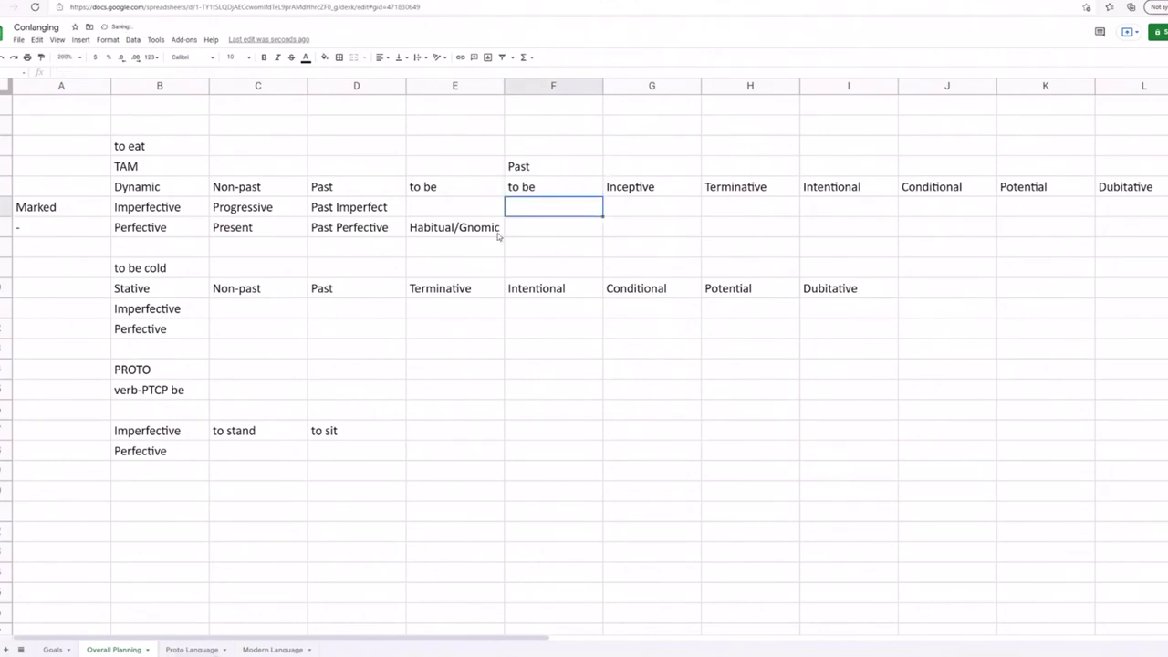
left_click(415, 210)
left_click(433, 230)
left_click(437, 211)
left_click(449, 230)
left_click(447, 199)
left_click(445, 243)
Step: Copy the perfective "Habitual/Gnomic" label into the imperfective cell of the same "to be" column
left_click(448, 228)
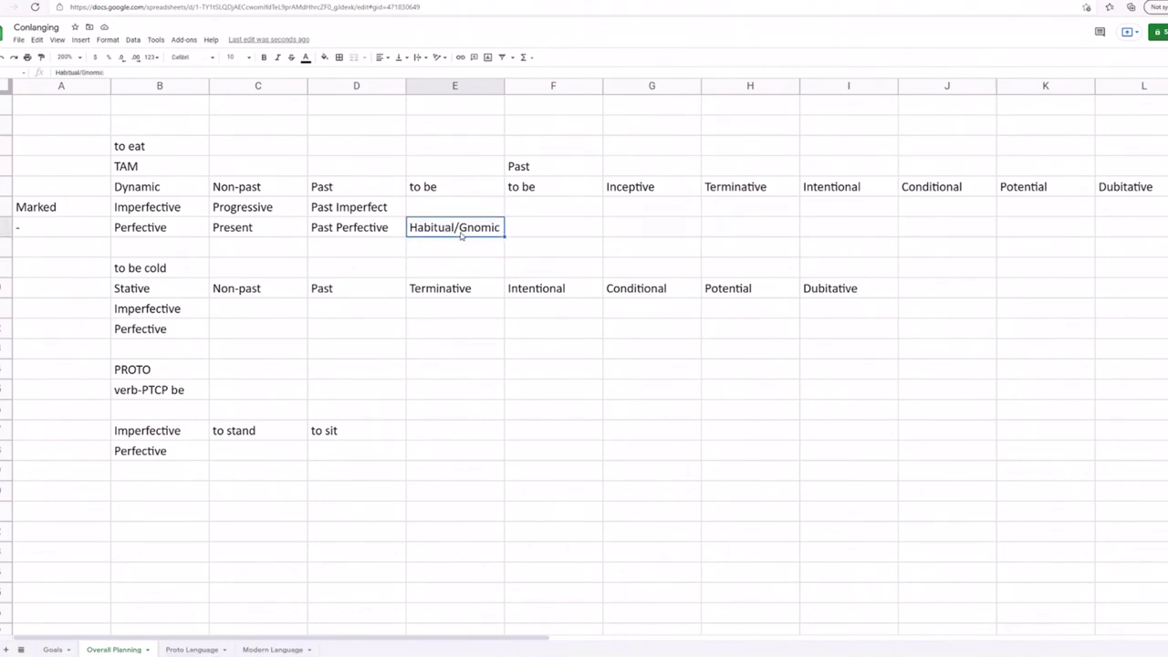
key("ctrl+c")
left_click(458, 206)
key("ctrl+v")
key("Up")
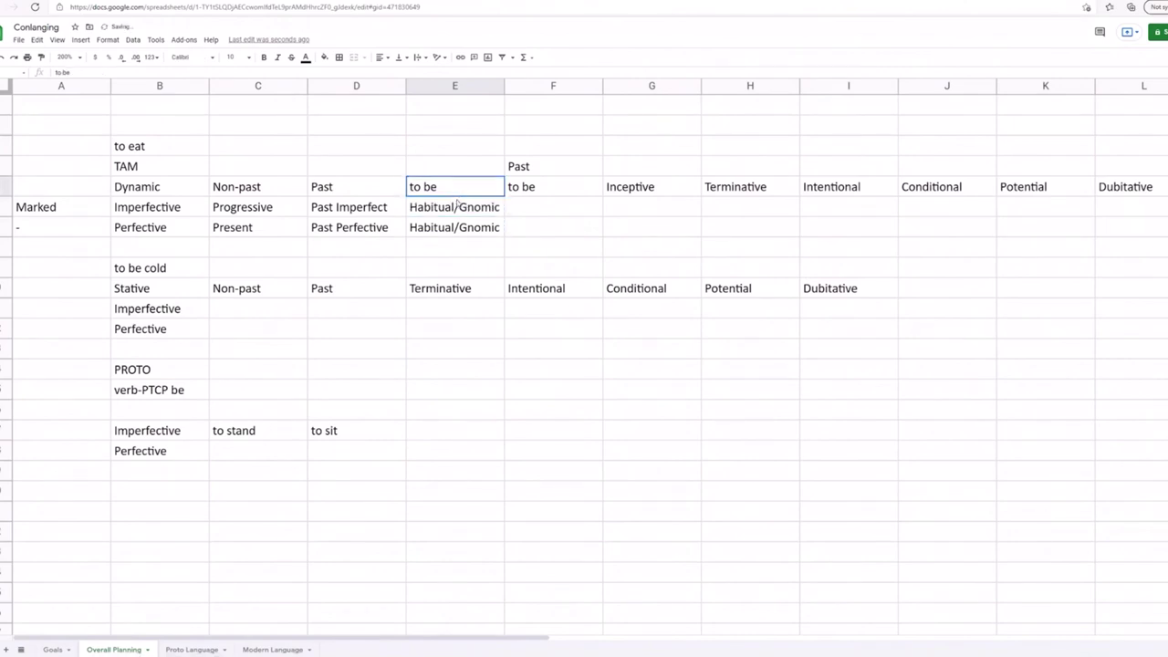
Step: Merge the two Habitual/Gnomic cells into one and align its label vertically to the middle
left_click(471, 233)
key("Up")
left_click(472, 230, "shift")
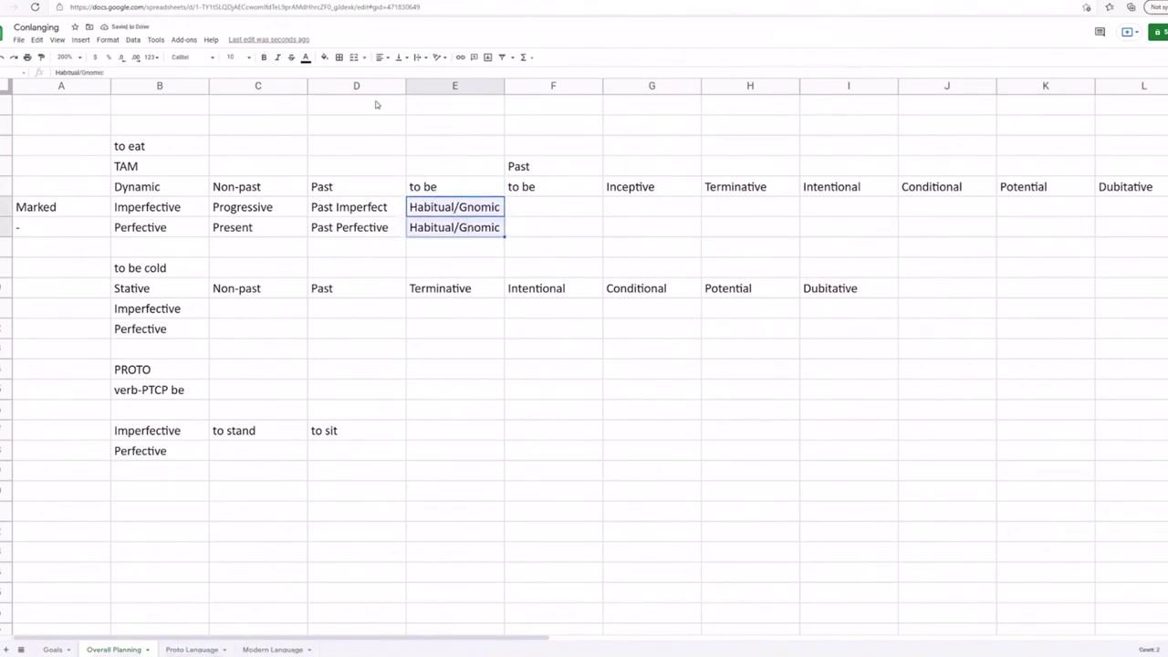
left_click(356, 58)
left_click(706, 358)
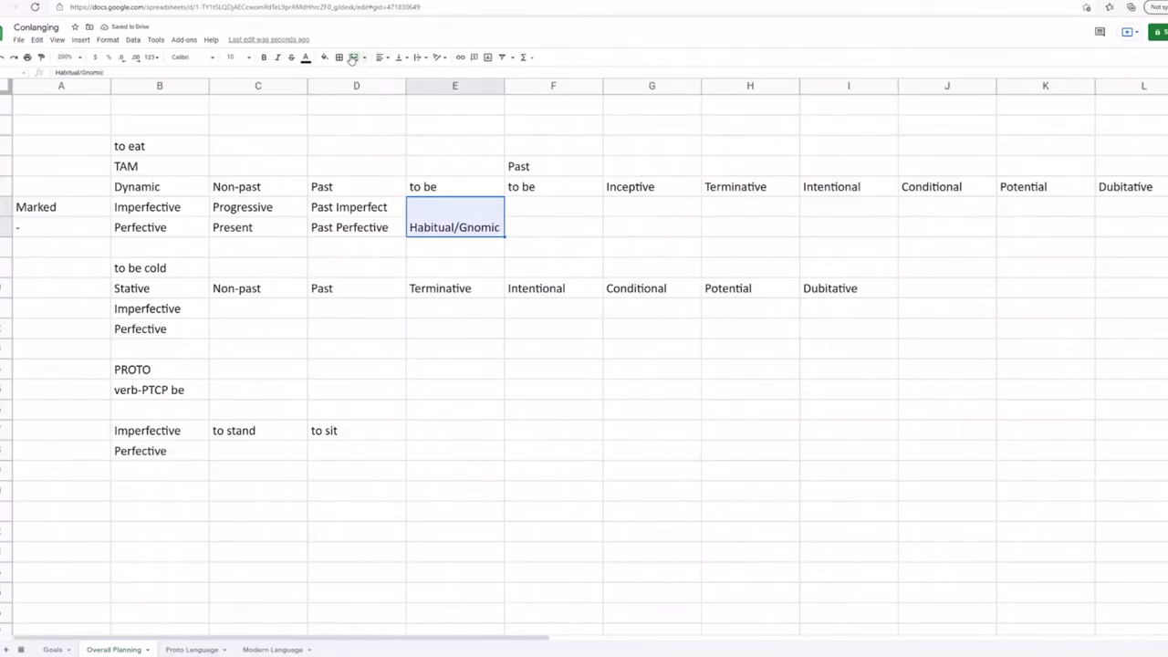
left_click(399, 57)
left_click(413, 73)
Step: Enter "Perfect" and "Experiential" in the two cells above the Past heading in column F
left_click(537, 209)
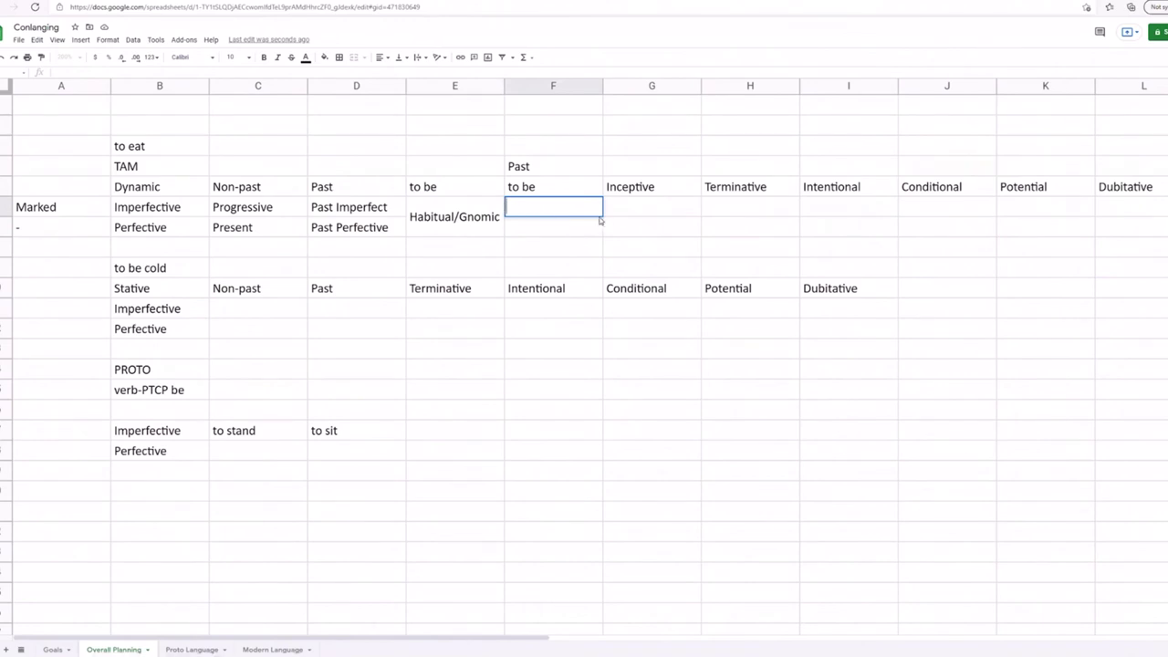
left_click(573, 234)
left_click(551, 210)
left_click(533, 129)
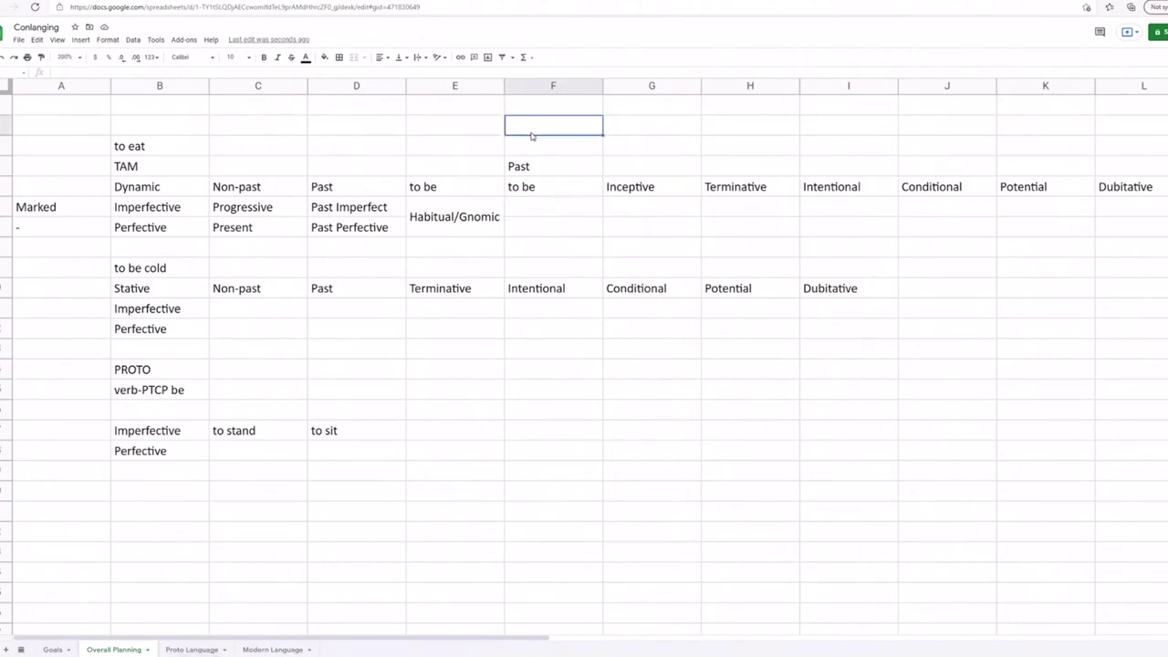
type("Perfect")
key("Return")
type("Experientis")
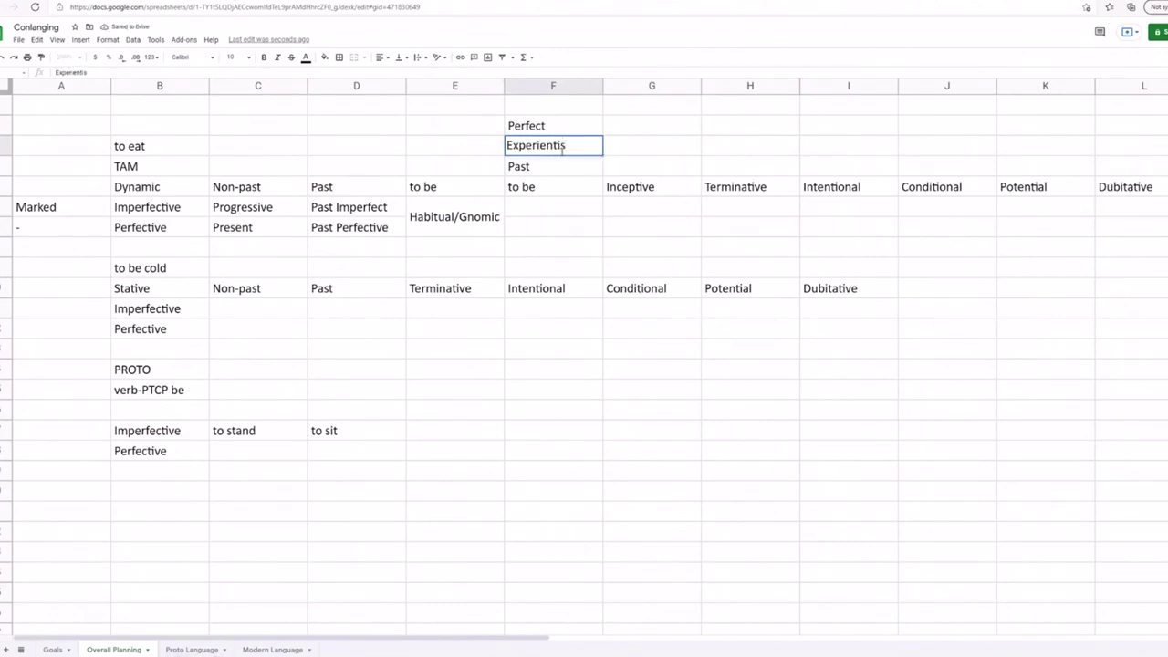
type("l")
Step: Enter the example "I have eaten" beside the Perfect note in column G
left_click(642, 128)
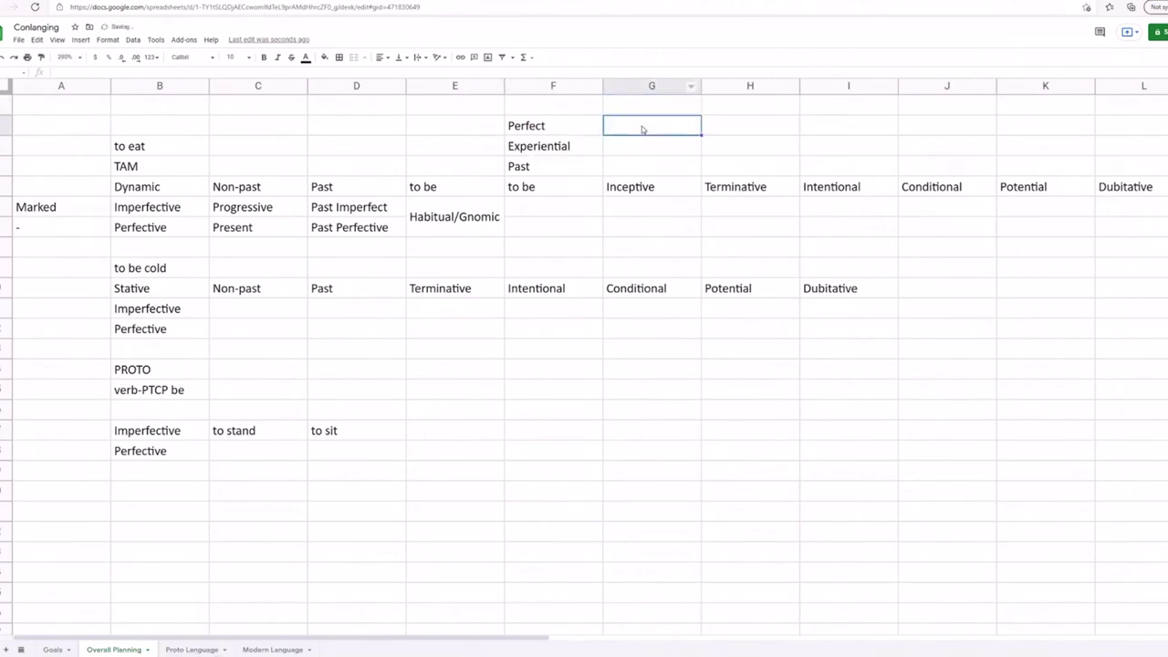
type("I have eaten")
left_click(712, 132)
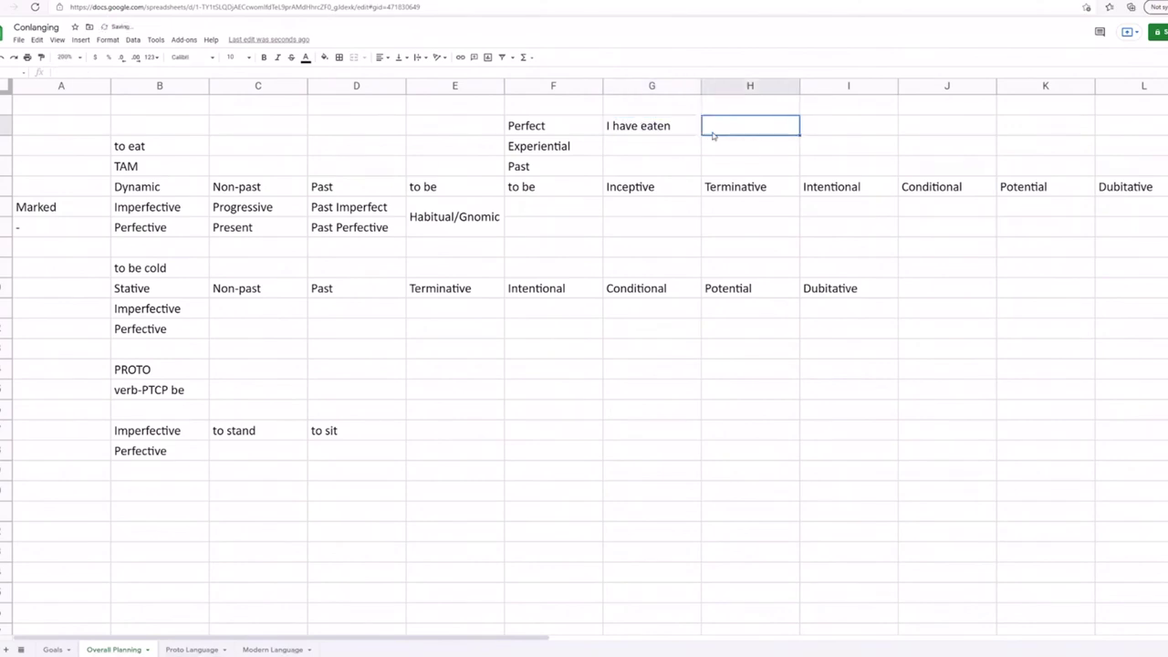
left_click(523, 230)
left_click(451, 188)
left_click(525, 194)
left_click(634, 143)
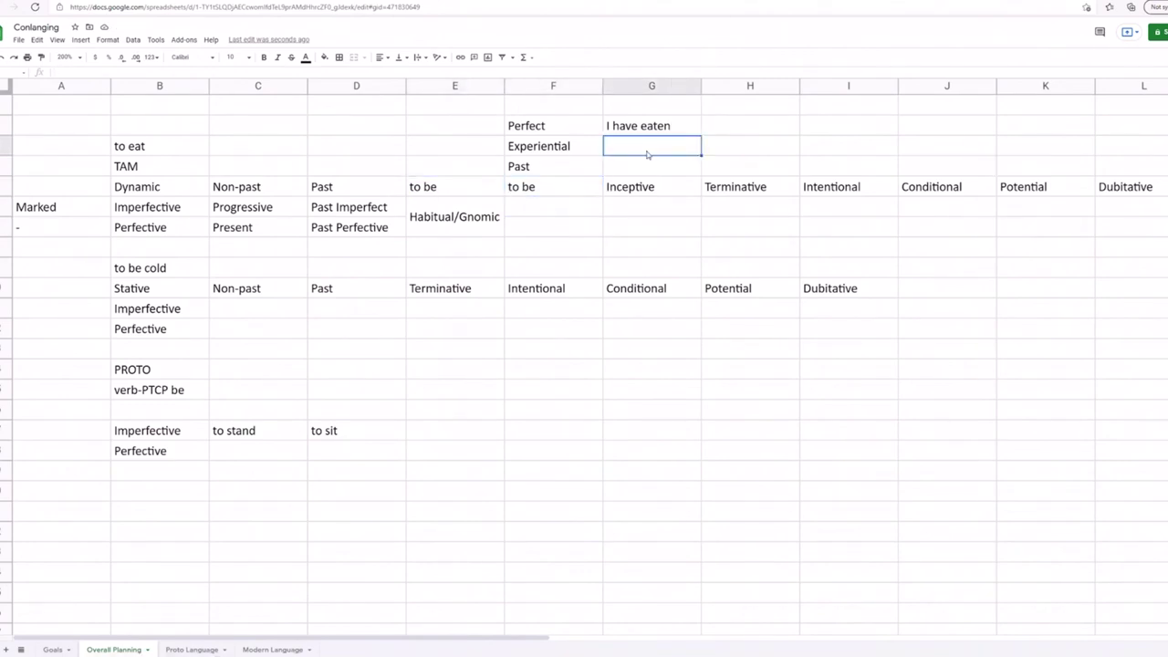
left_click(710, 131)
left_click(630, 132)
double_click(626, 129)
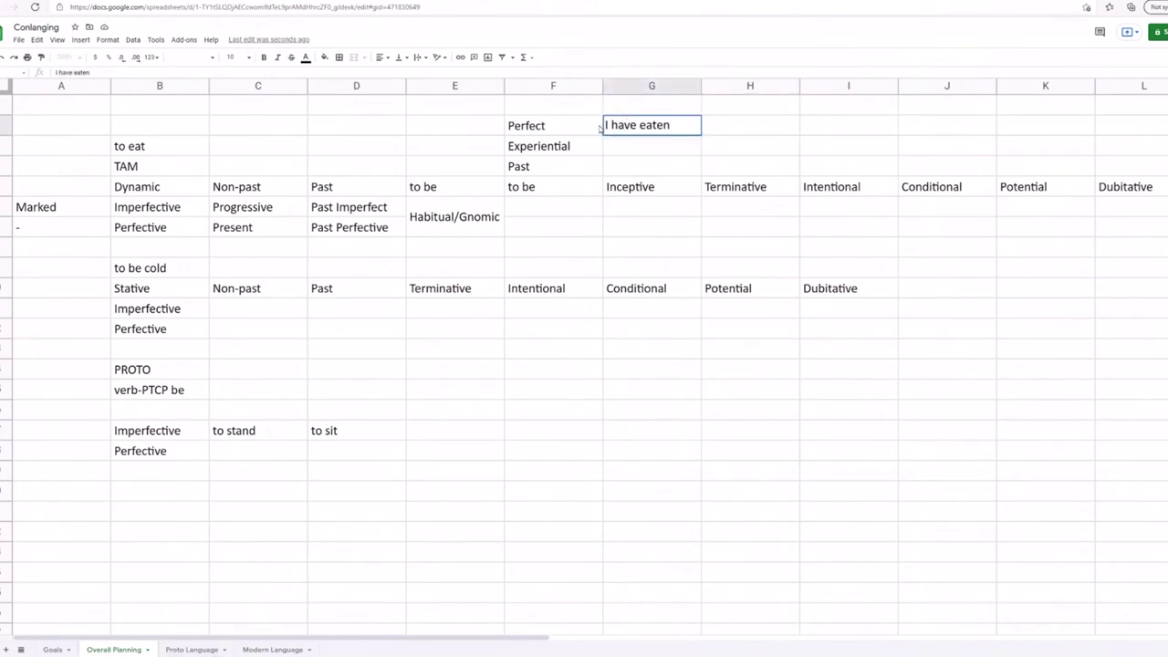
left_click_drag(605, 129, 698, 136)
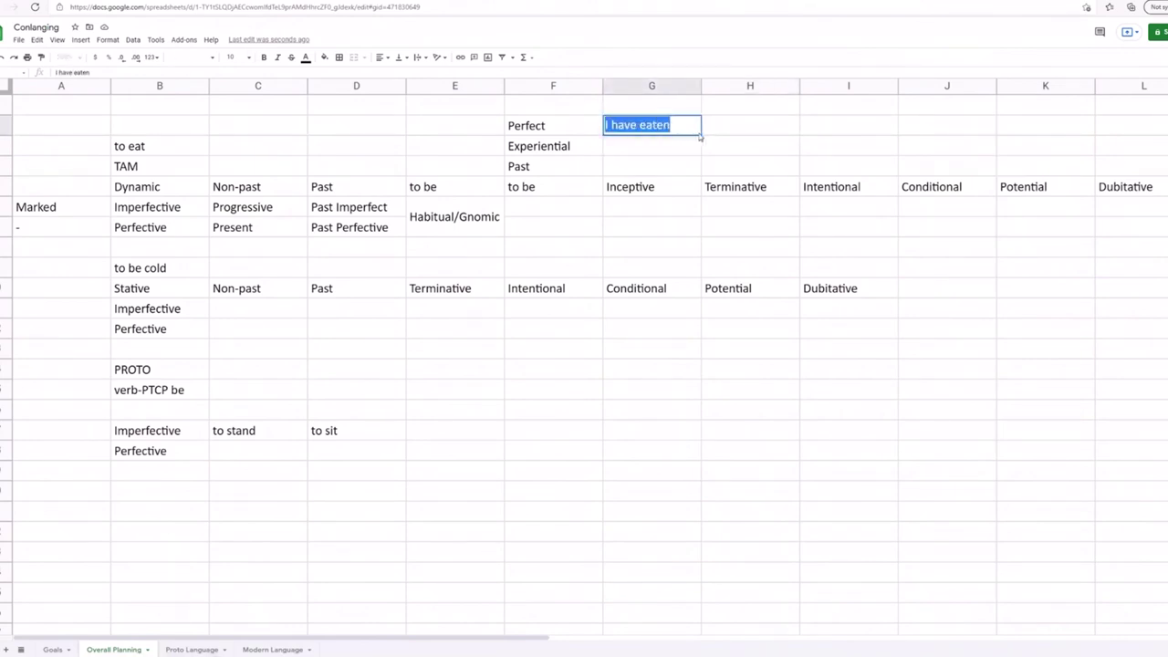
left_click(704, 133)
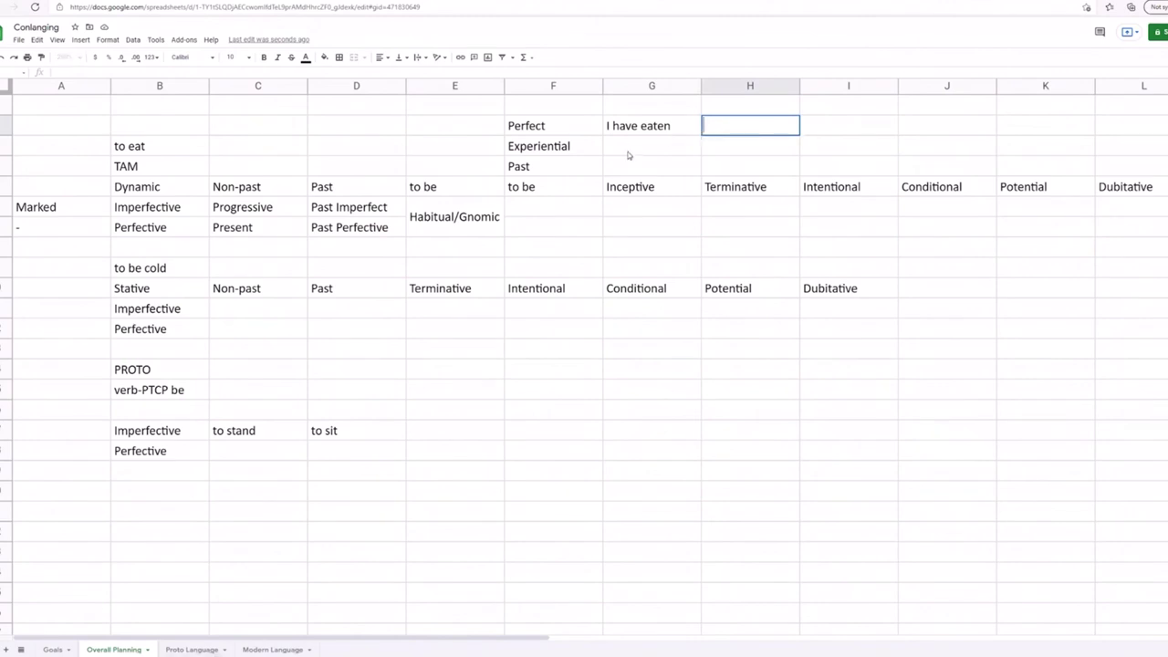
Step: Enter the examples "I have eaten hotdogs before" and "I have been France before" beside the Experiential note
left_click(628, 154)
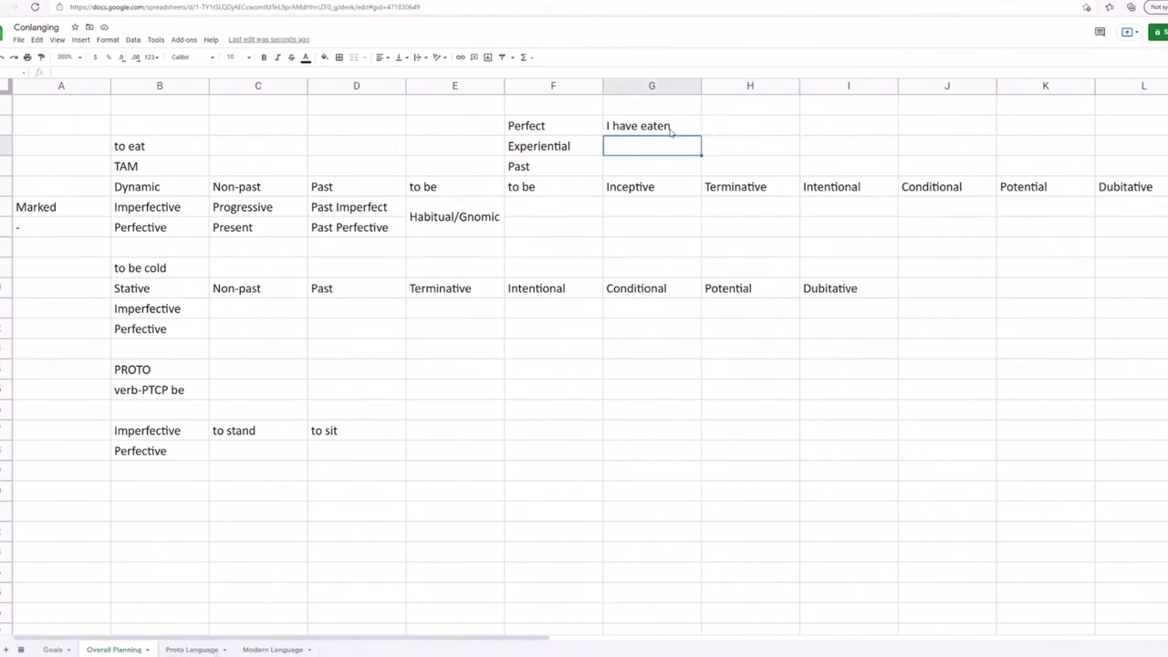
type("I have ea")
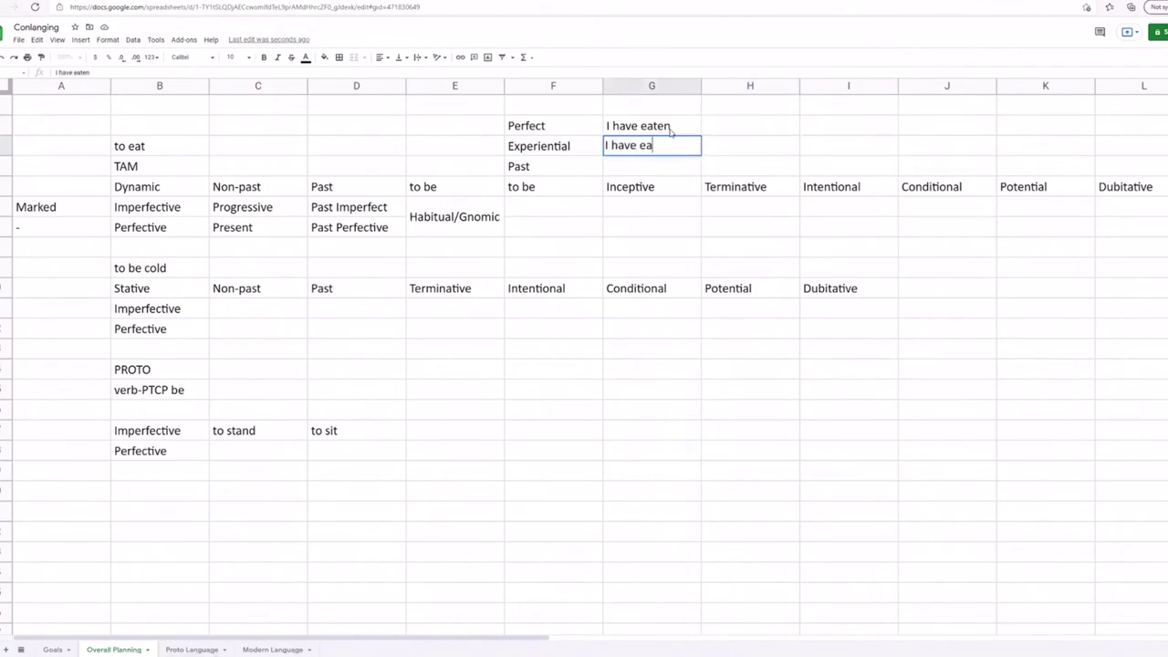
type("ten hotdogs")
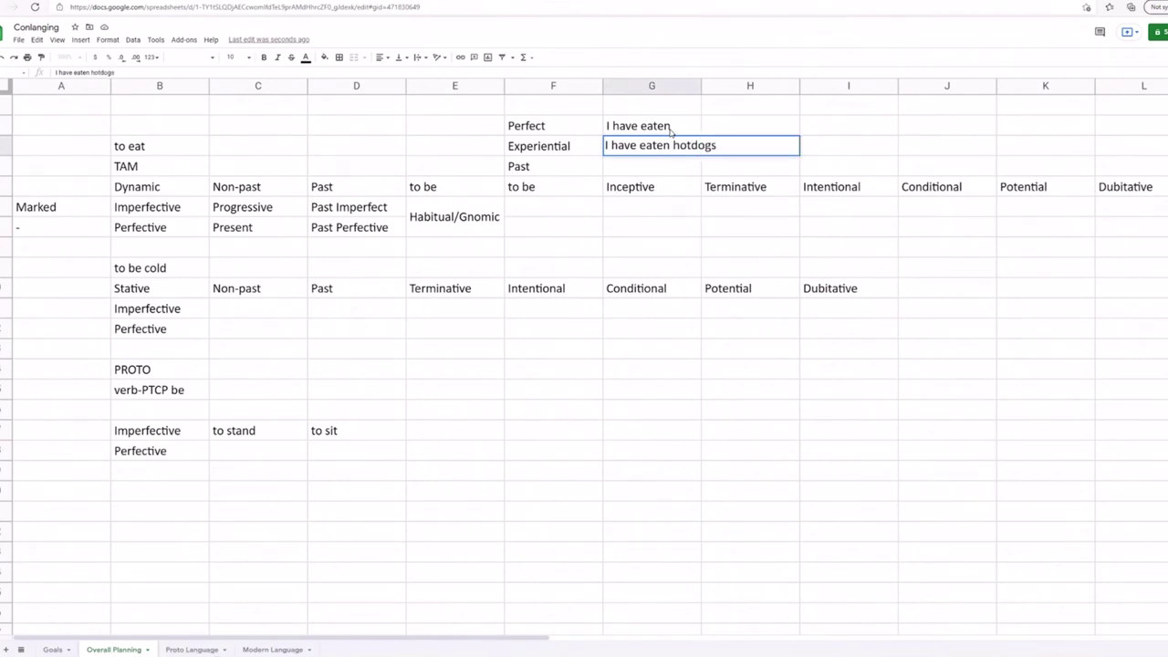
type(" before")
left_click(840, 153)
type("I")
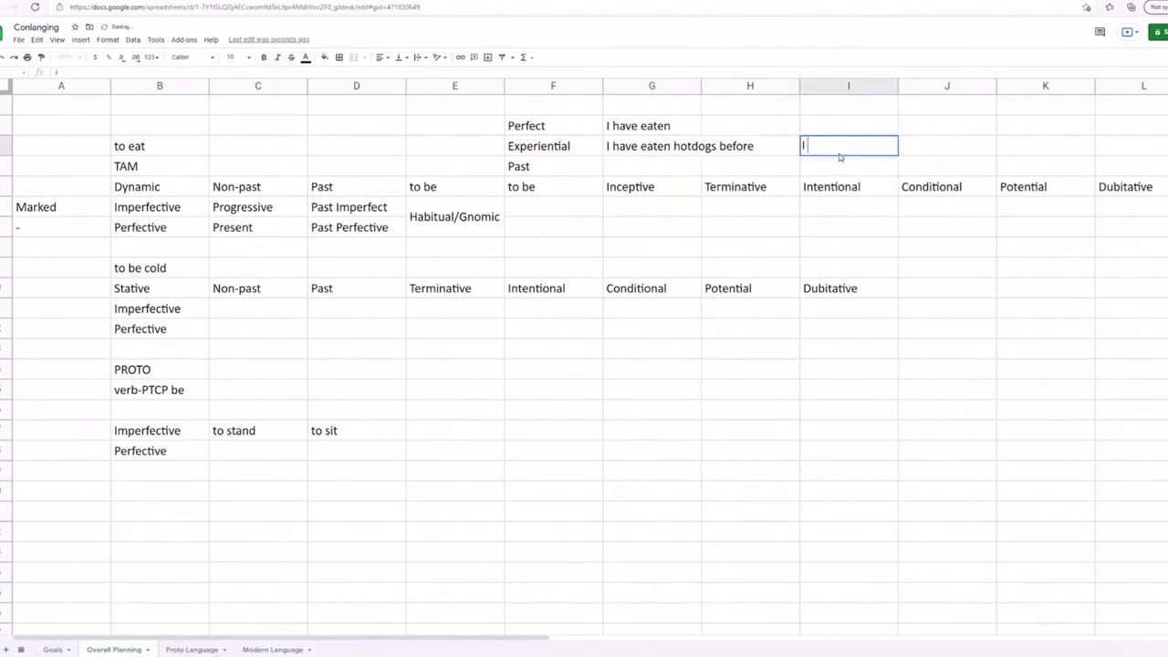
type(" have been France before")
left_click(702, 173)
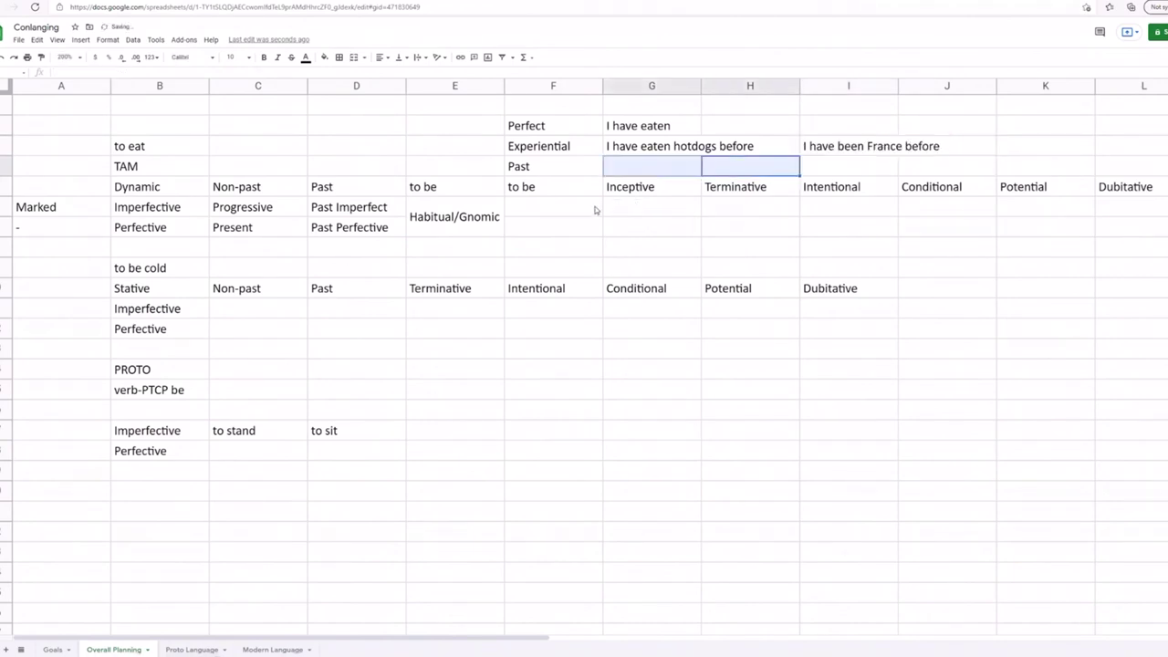
Step: Delete the Perfect and Experiential notes with all their example sentences above the Past heading
left_click(570, 230)
left_click(563, 155)
left_click(563, 210)
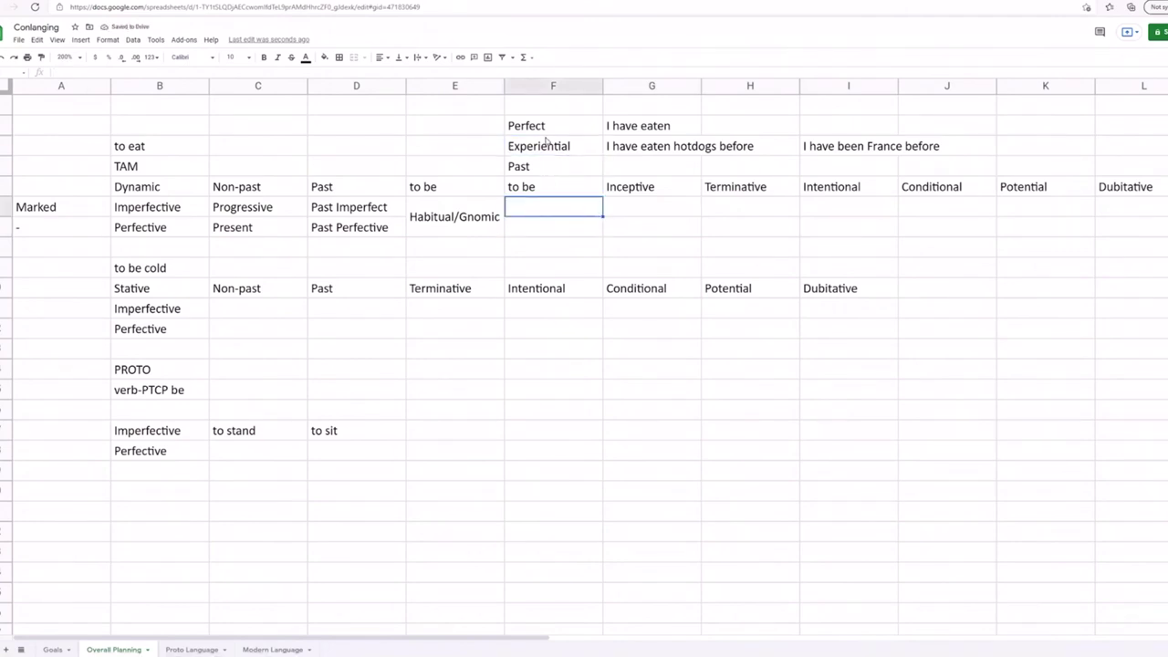
left_click(563, 146)
left_click_drag(548, 126, 926, 151)
key("Delete")
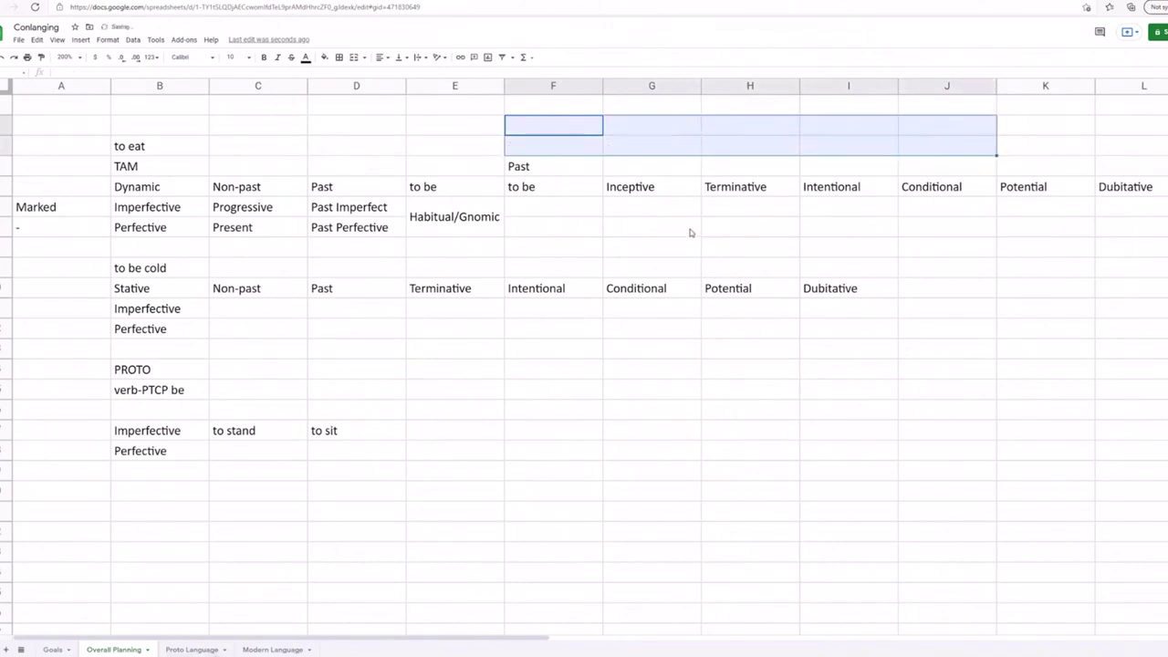
Step: Enter "Perfect" as the perfective form in the Dynamic table's Past "to be" column
left_click(532, 227)
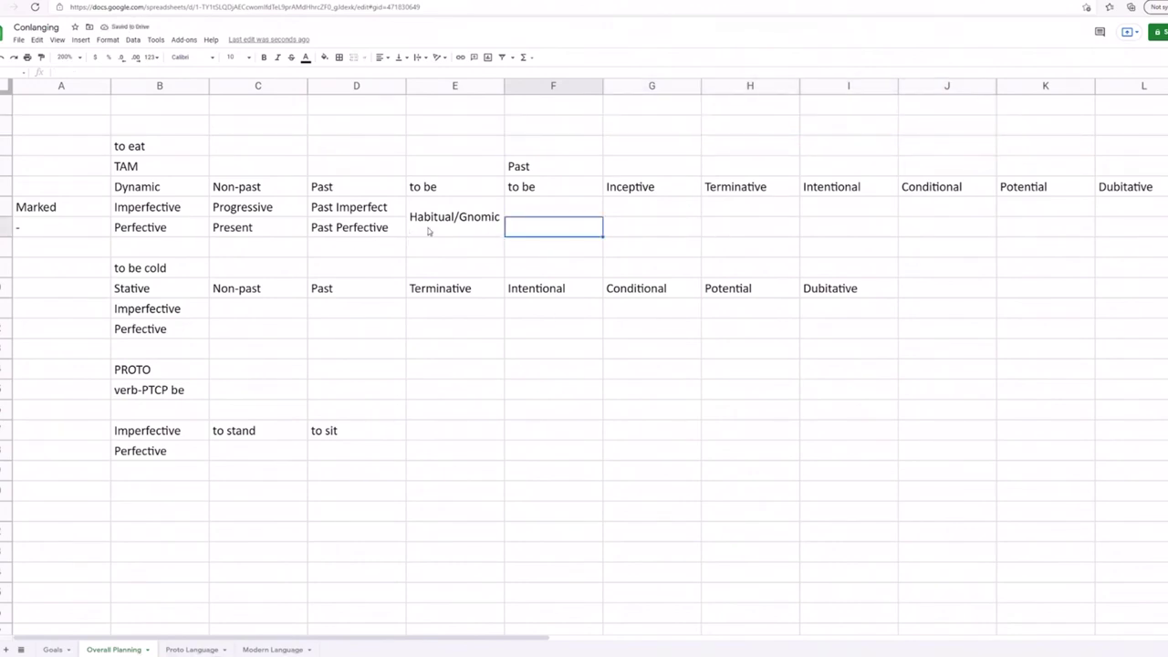
type("Perfect")
left_click(519, 204)
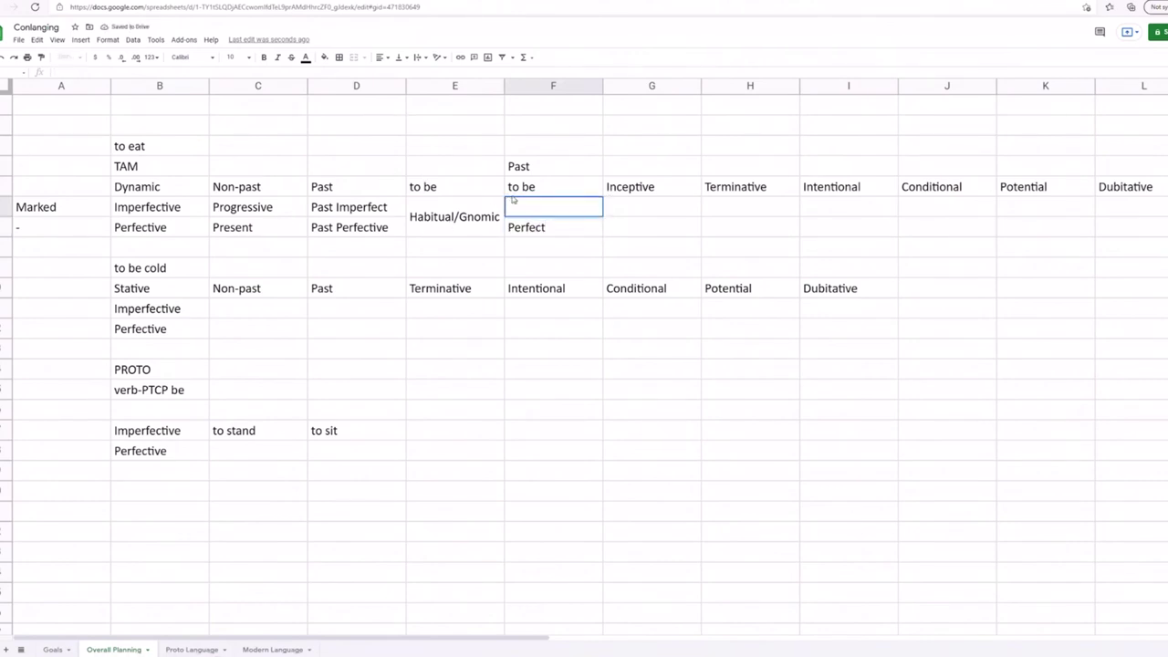
double_click(536, 211)
left_click(314, 455)
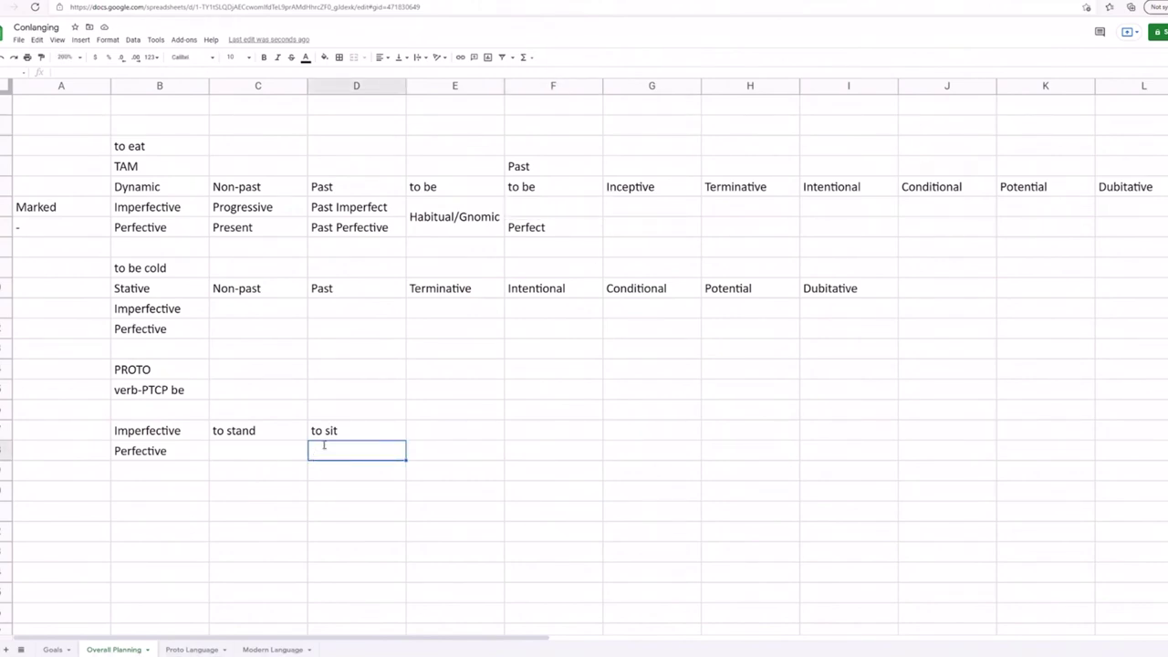
Step: Enter "Experiential" as the imperfective form in the Dynamic table's Past "to be" column
left_click(517, 213)
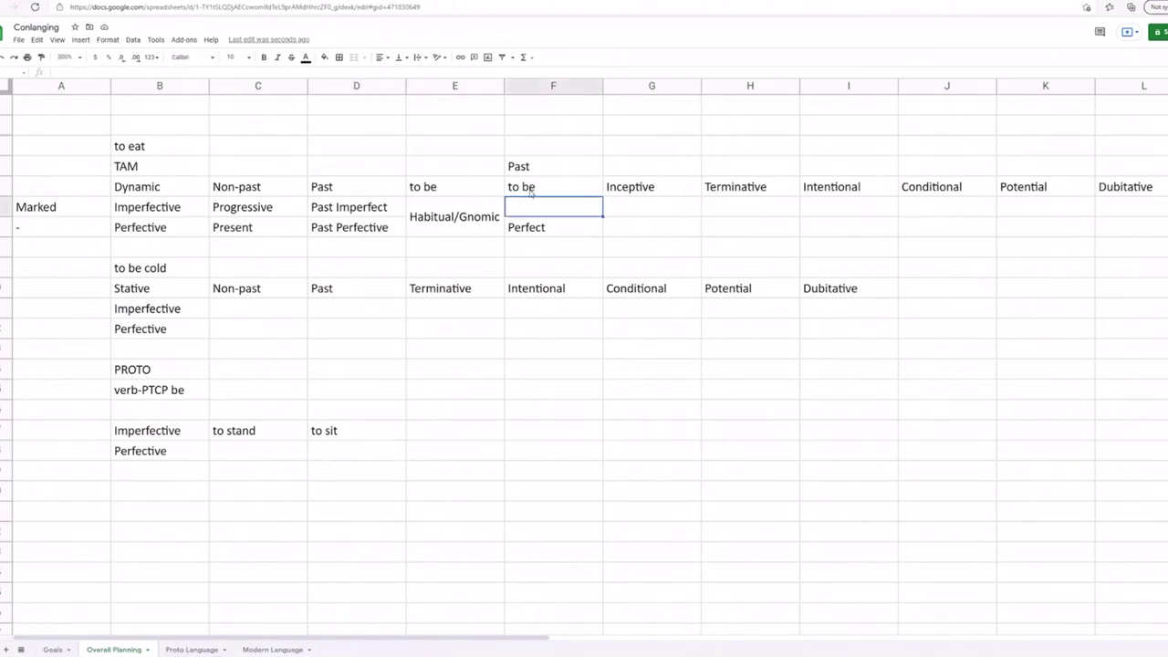
left_click(530, 192)
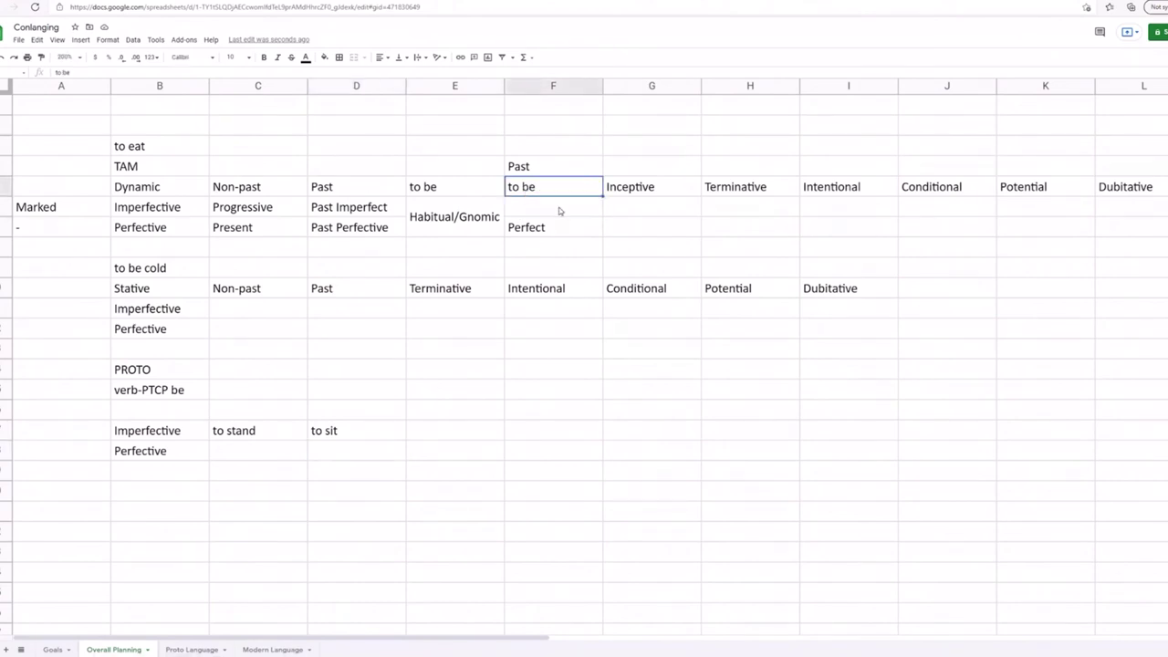
left_click(552, 210)
double_click(548, 211)
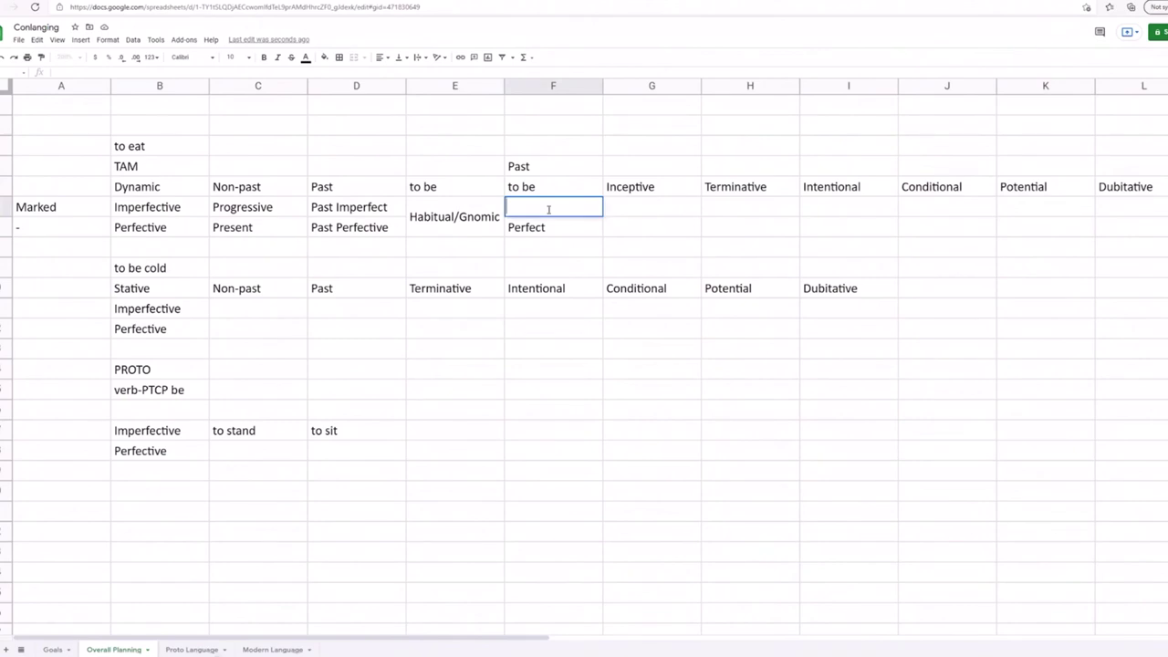
type("Experiential")
key("Return")
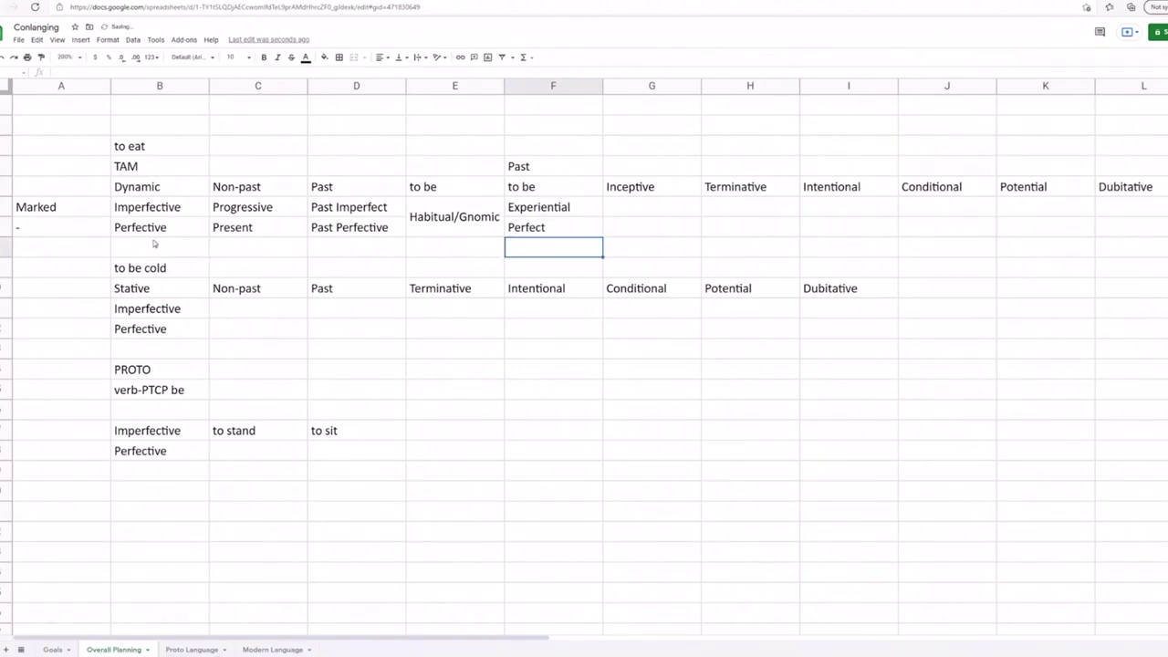
Step: Review the Dynamic table's marking labels, aspect rows and column headings from Non-past through the Past "to be" column
left_click(87, 234)
left_click(91, 210)
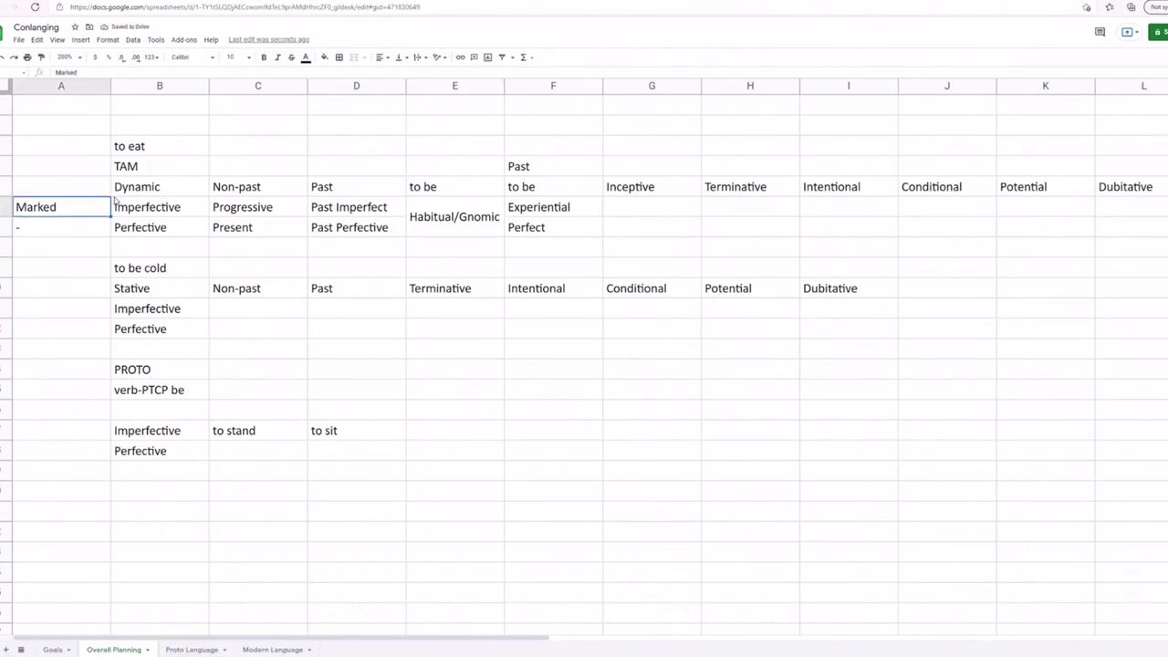
left_click(168, 154)
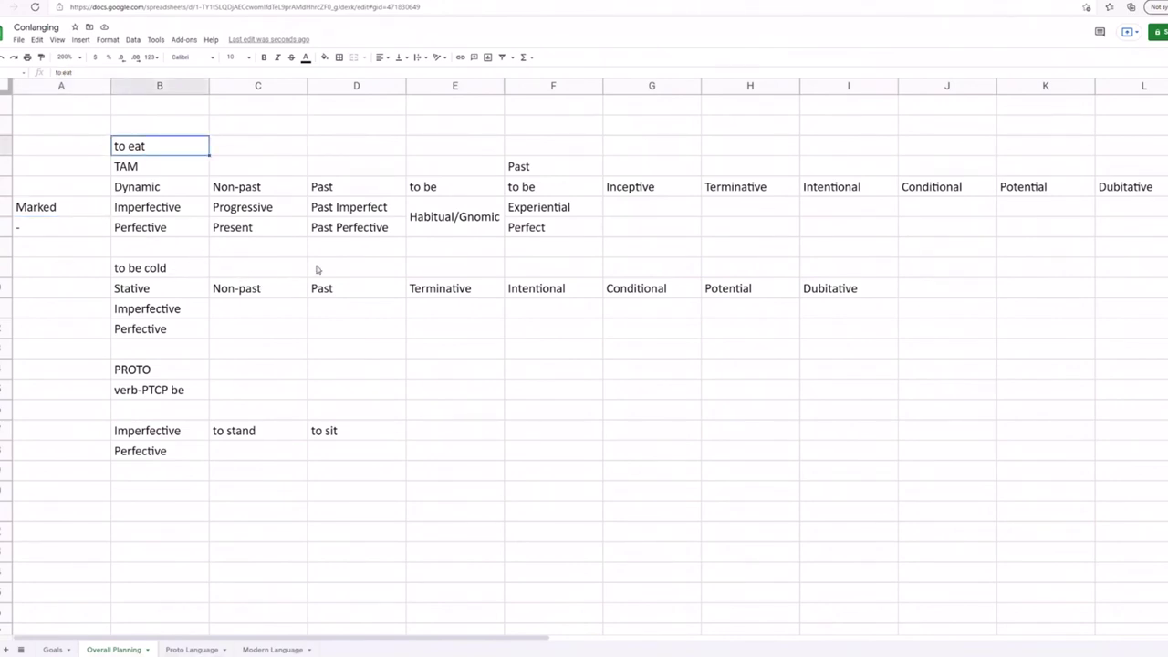
left_click(548, 232)
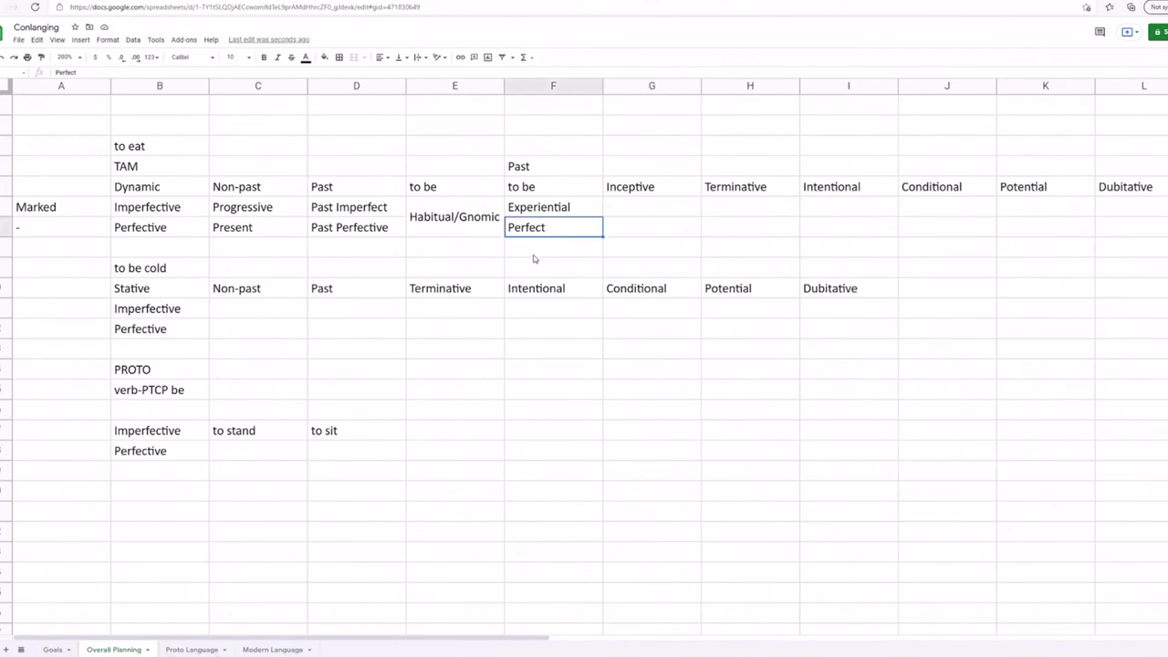
left_click(529, 244)
left_click(527, 233)
left_click(535, 239)
key("Up")
key("Up")
left_click(545, 253)
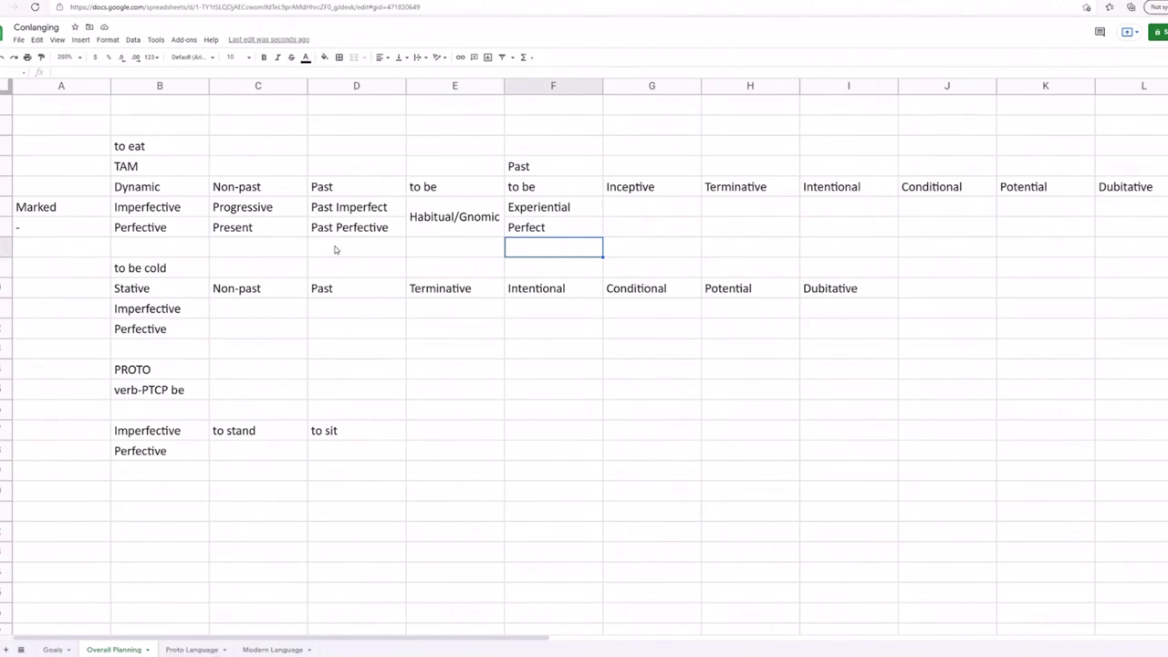
left_click(207, 234)
left_click(157, 210)
left_click(171, 187)
left_click(228, 183)
left_click(312, 187)
left_click(445, 192)
left_click(516, 186)
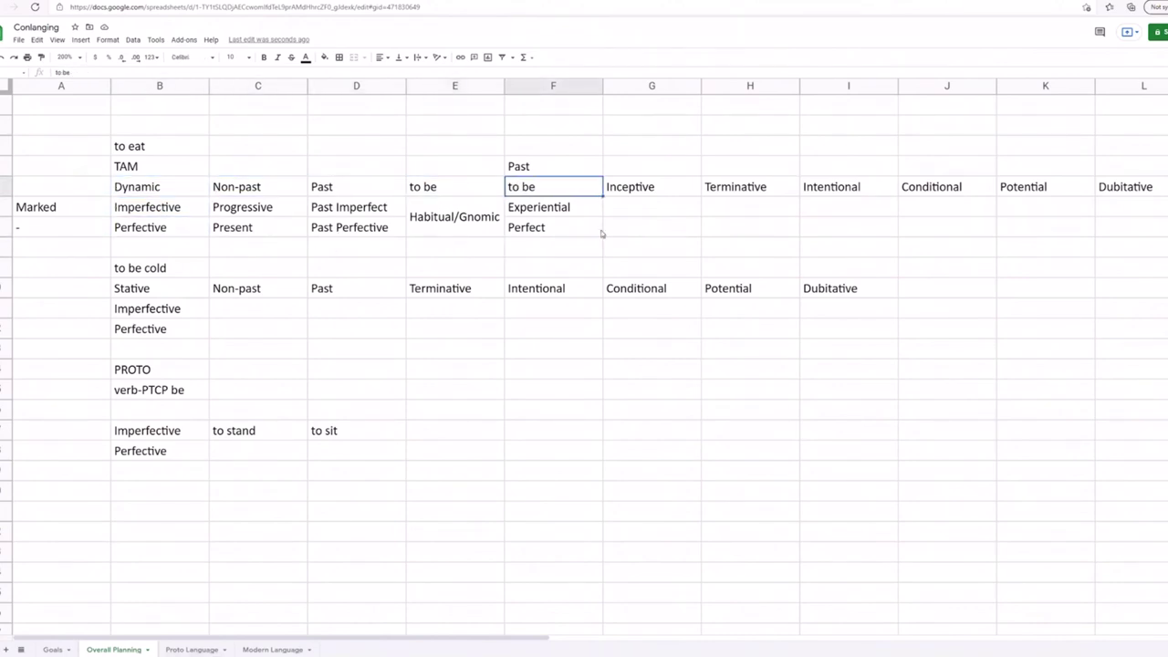
Step: Merge the Dynamic table's imperfective and perfective cells into one cell under Inceptive and one under Terminative
left_click(737, 228)
left_click(645, 212)
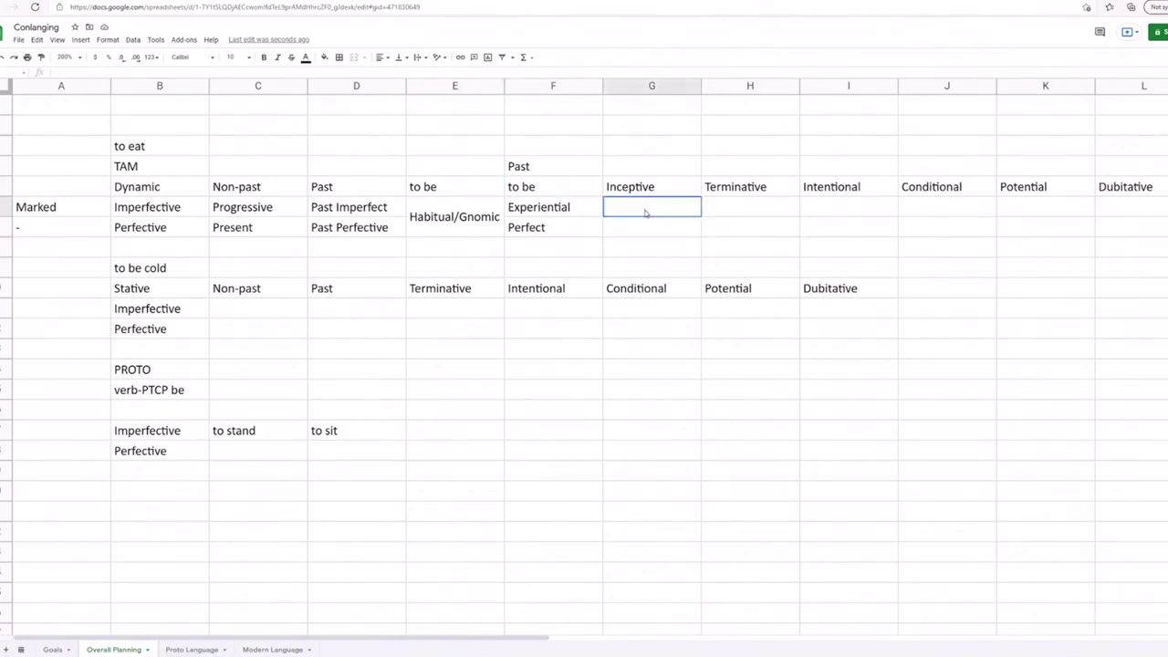
left_click(590, 194)
left_click(632, 195)
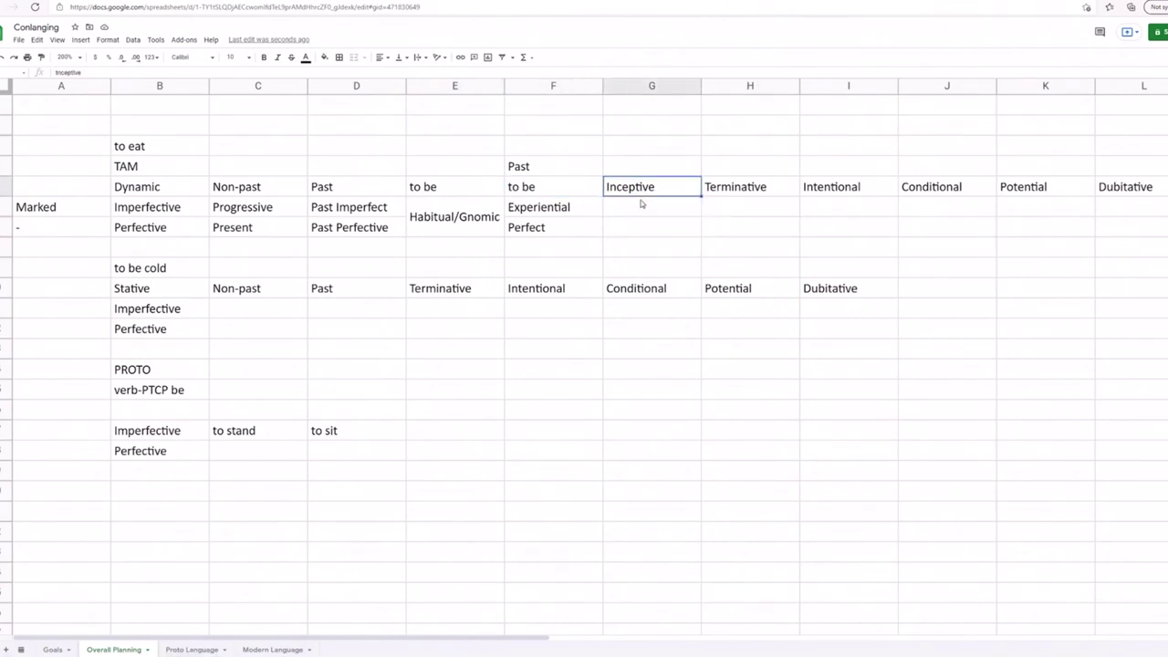
left_click(636, 206)
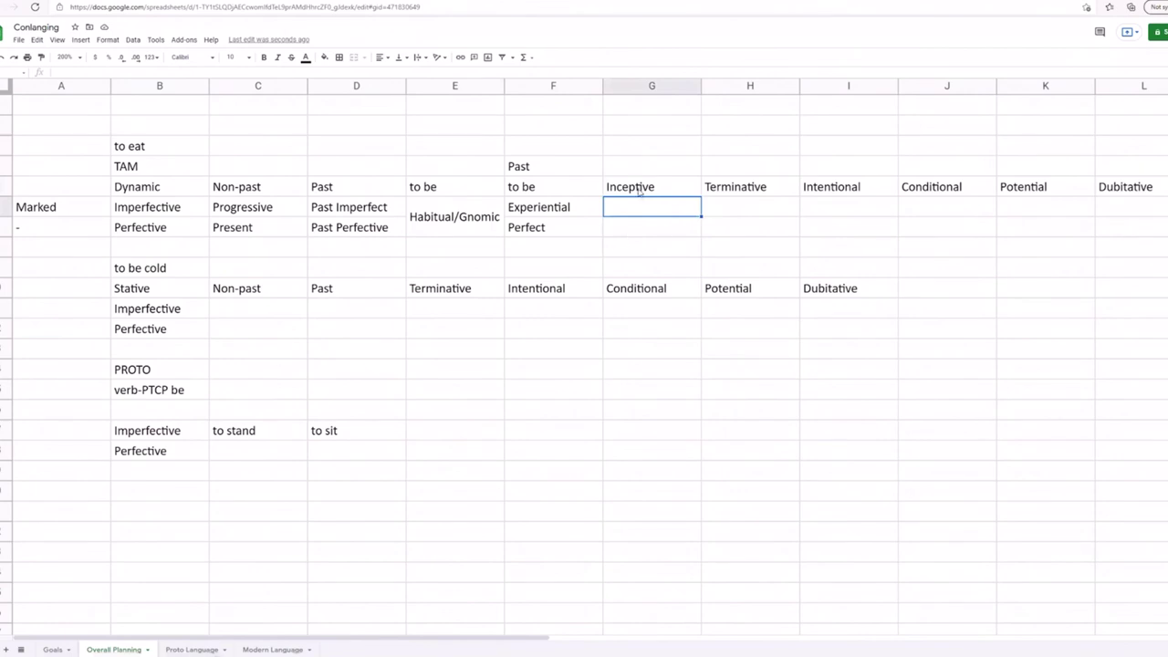
left_click(639, 222)
left_click(625, 213)
left_click(634, 224)
left_click_drag(629, 187, 636, 229)
left_click(631, 212)
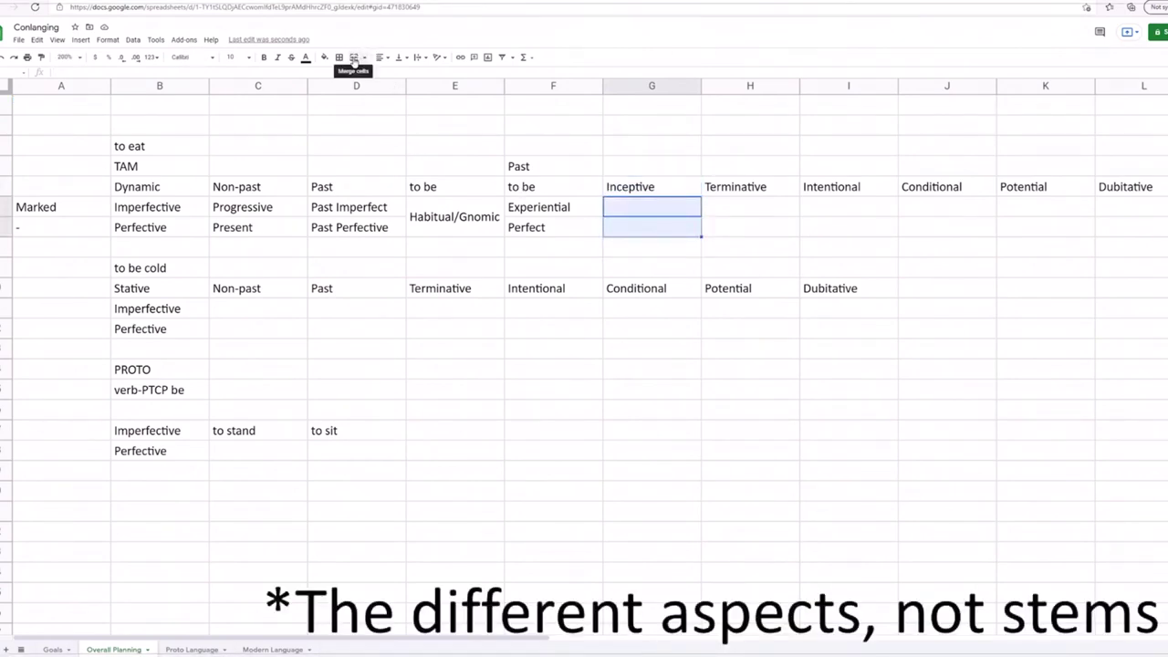
left_click(355, 59)
left_click_drag(750, 209, 746, 229)
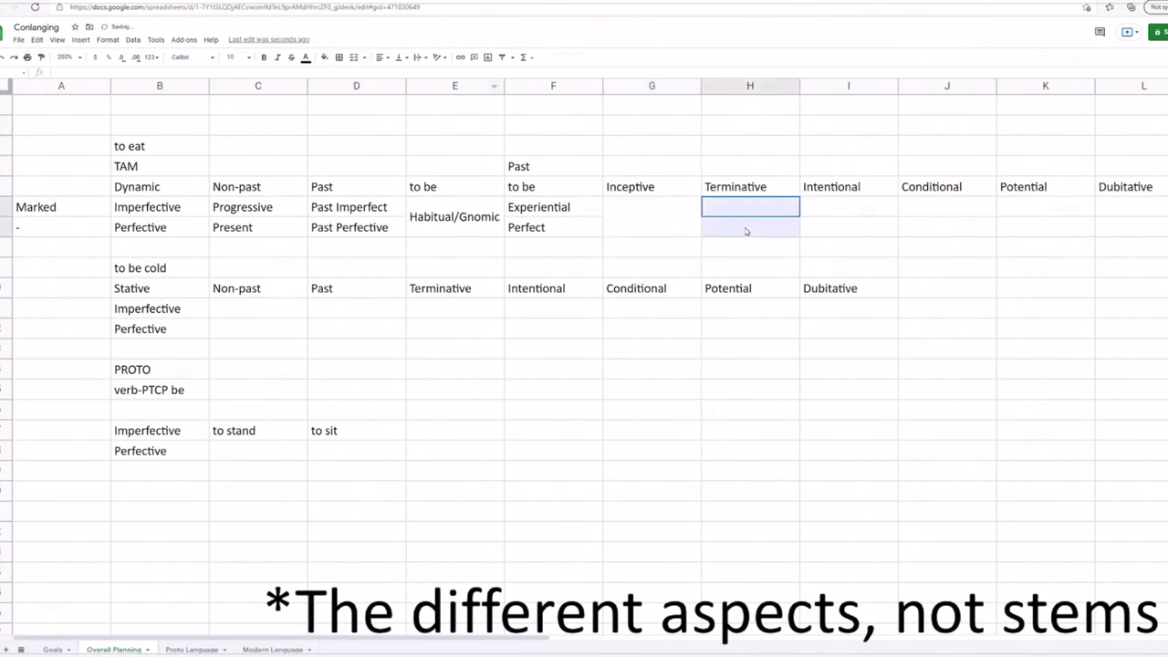
left_click(354, 57)
Step: Enter "Inceptive" and "Terminative" in the merged cells beneath their matching Dynamic table headings
left_click(652, 224)
type("F")
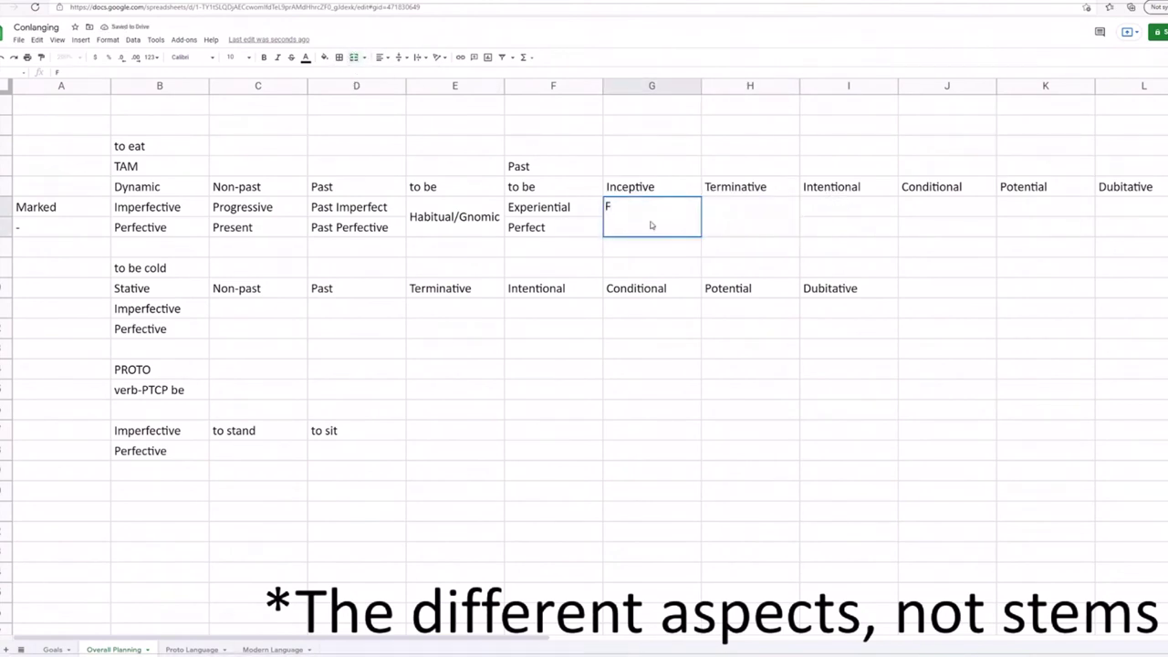
key("BackSpace")
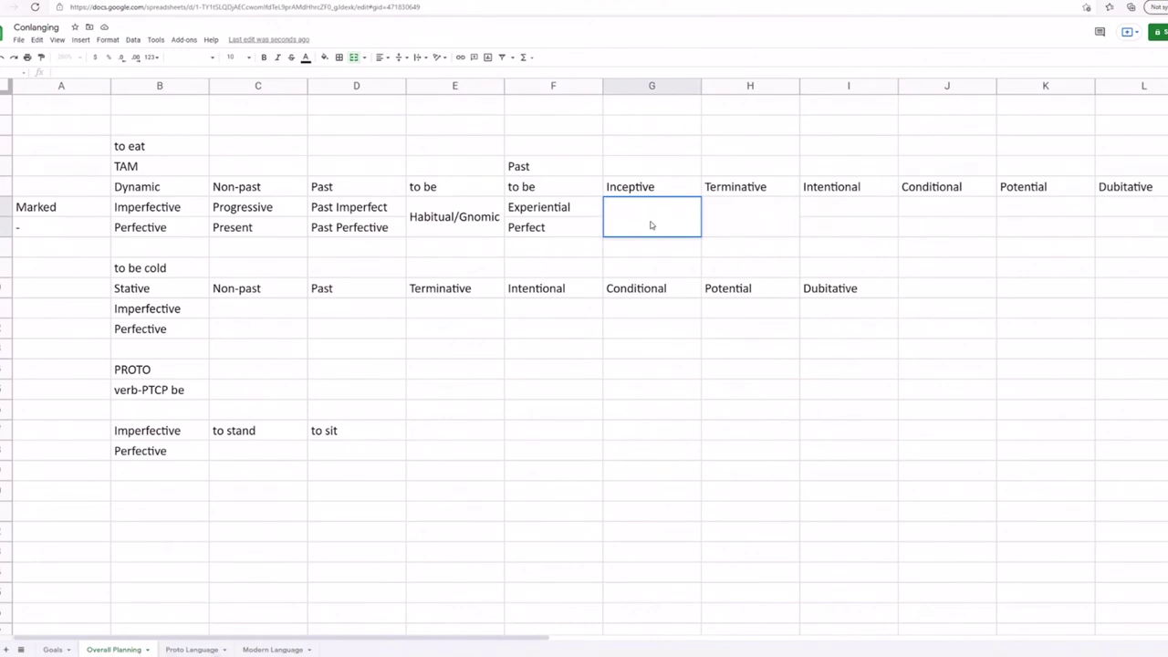
type("Inceptive")
left_click(721, 244)
left_click(729, 224)
type("Term")
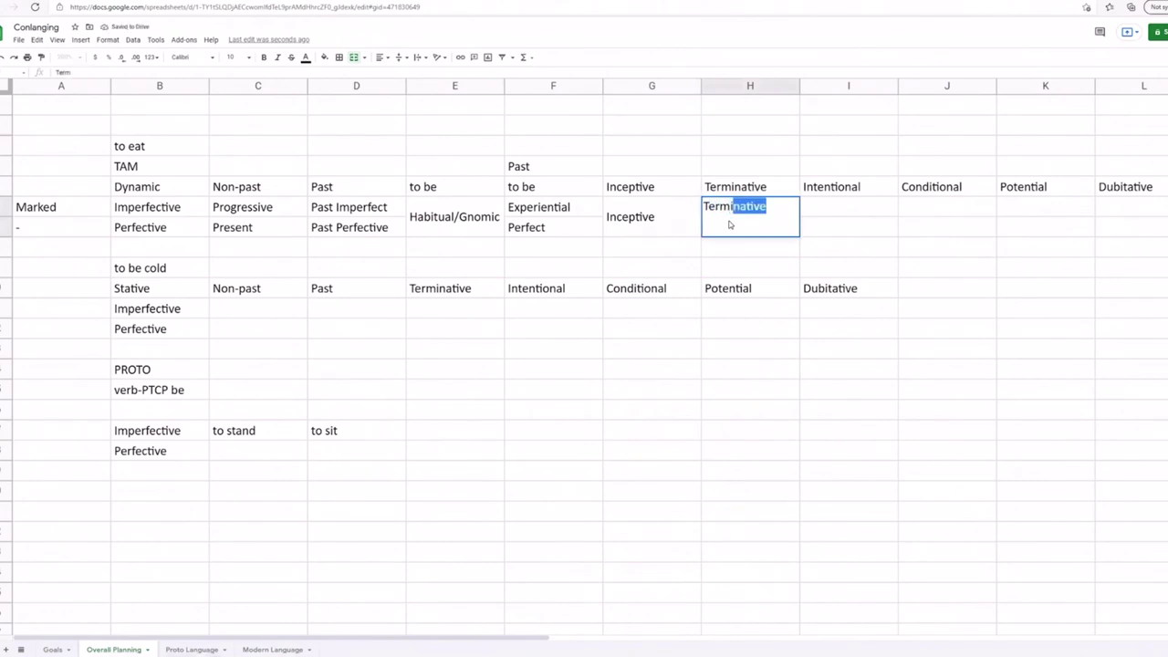
type("inative")
left_click(840, 216)
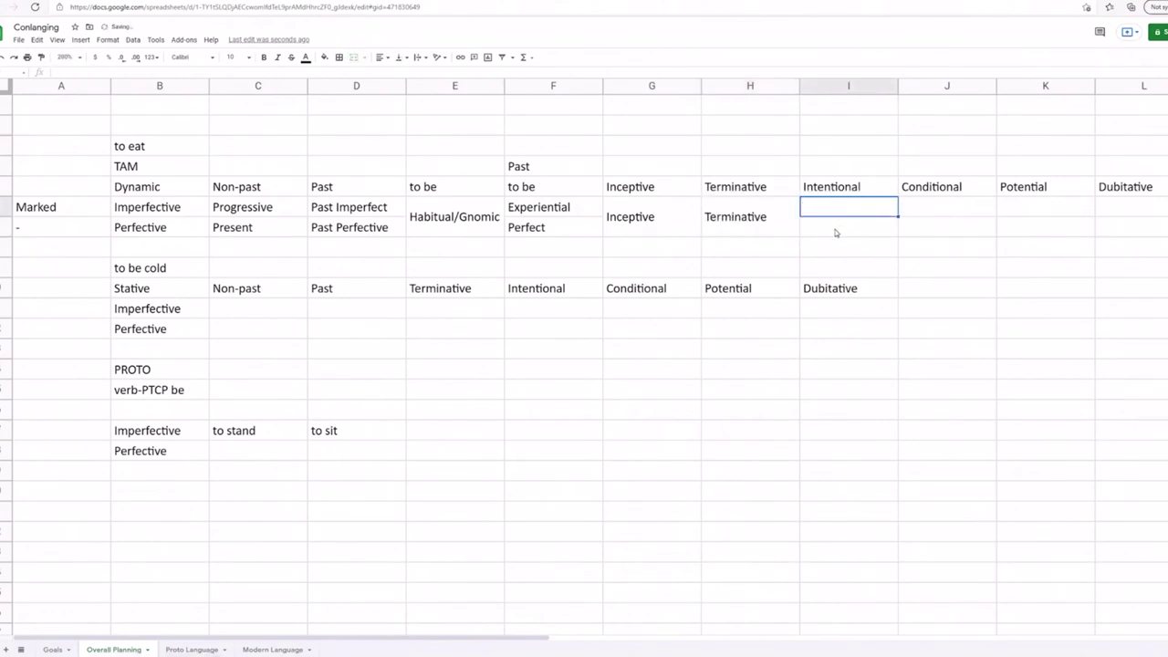
Step: Try to merge the imperfective and perfective cells under the Dynamic table's Intentional heading
left_click(836, 225)
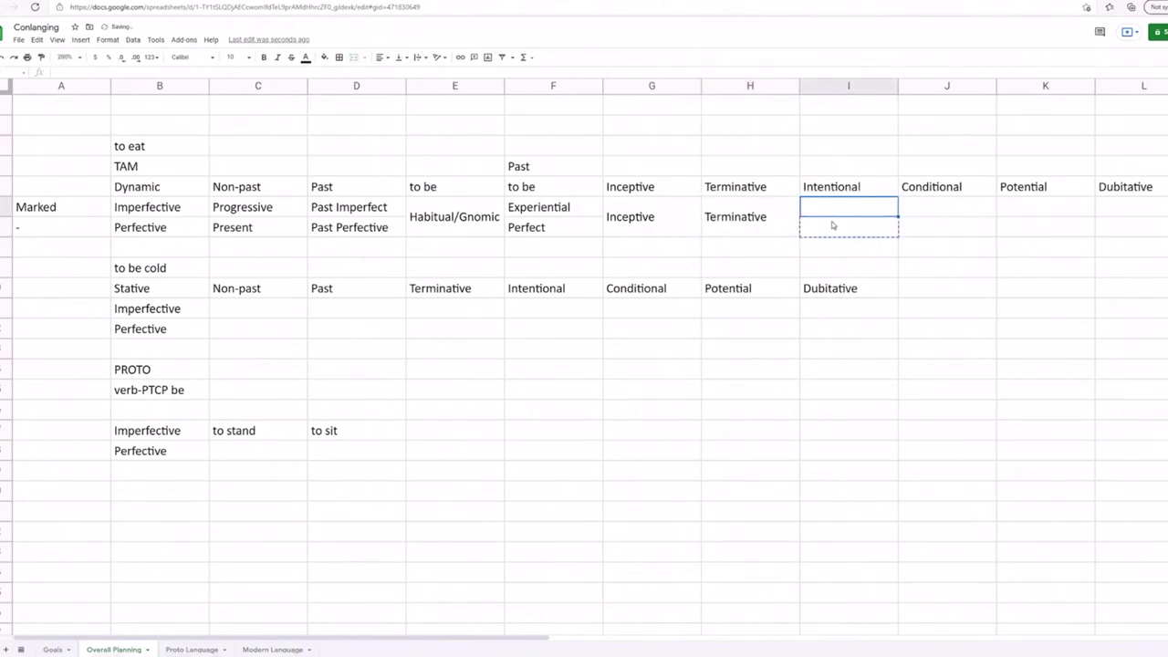
left_click(1037, 212)
left_click(841, 169)
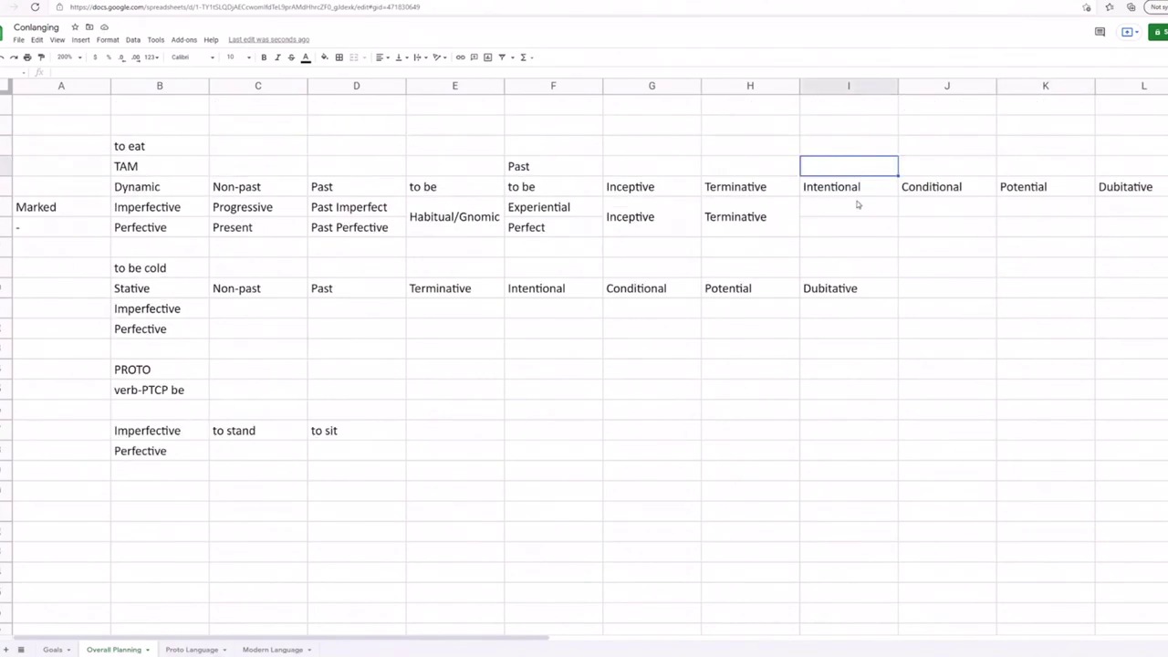
left_click_drag(880, 168, 1141, 166)
left_click(817, 210)
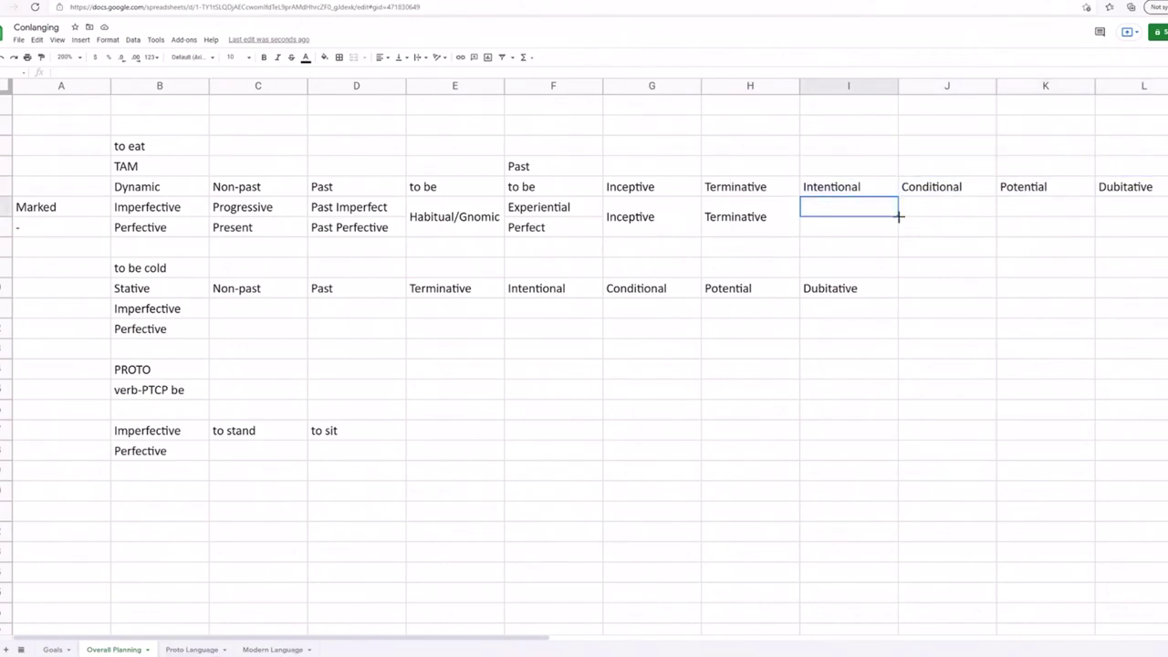
left_click_drag(900, 216, 899, 234)
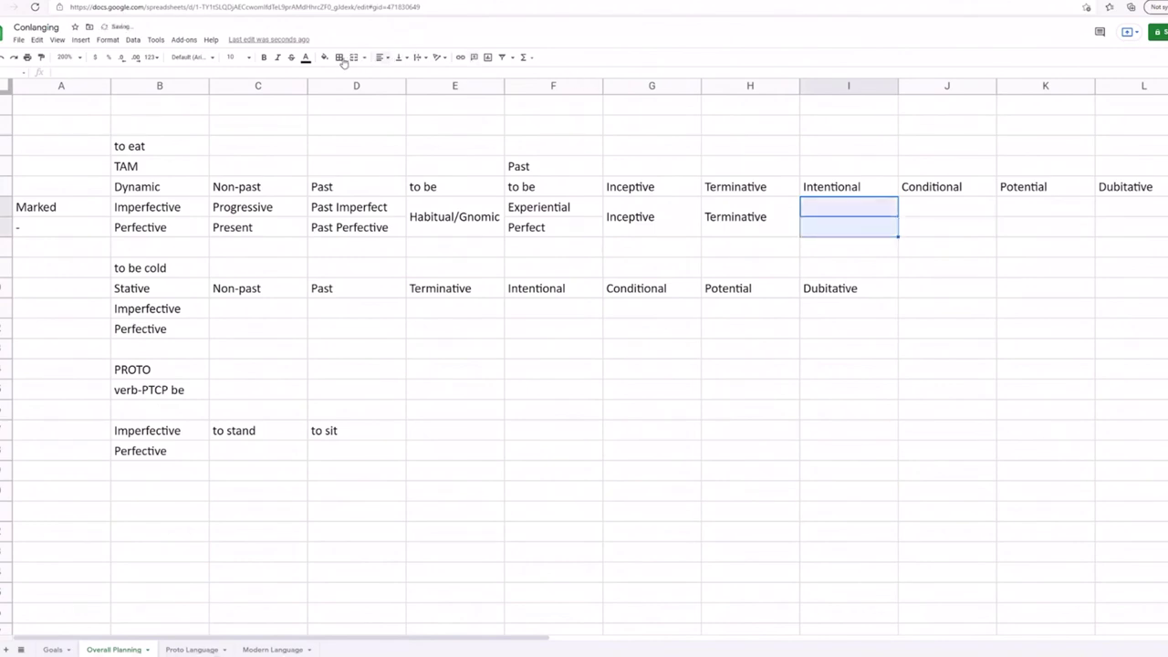
left_click(846, 267)
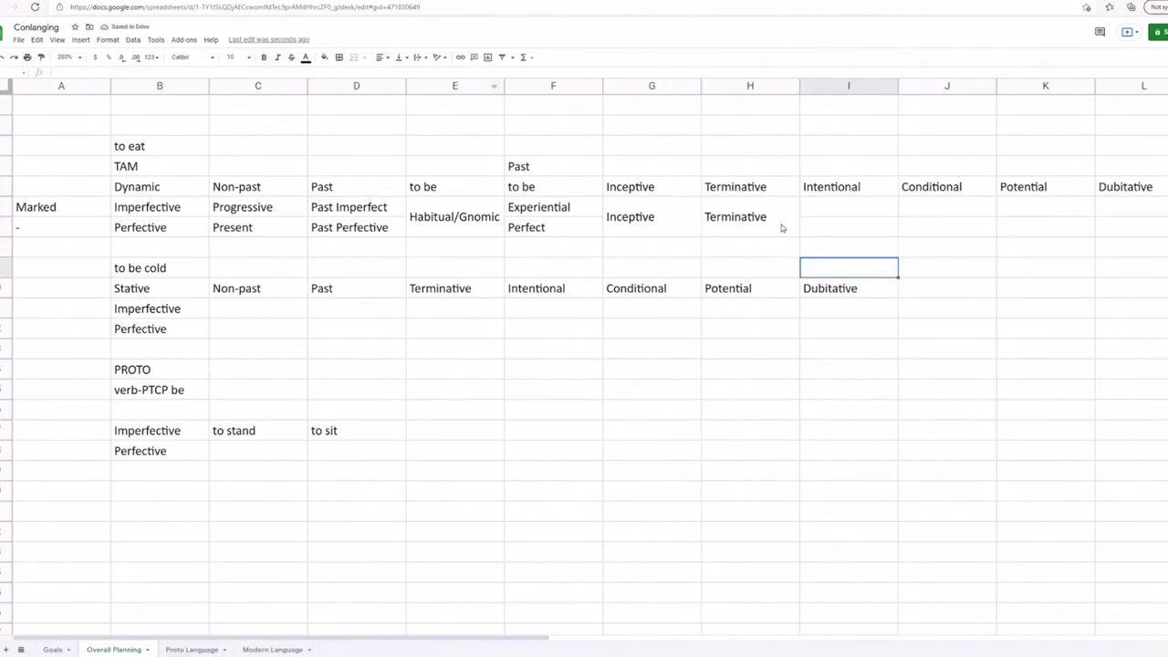
left_click_drag(843, 209, 841, 222)
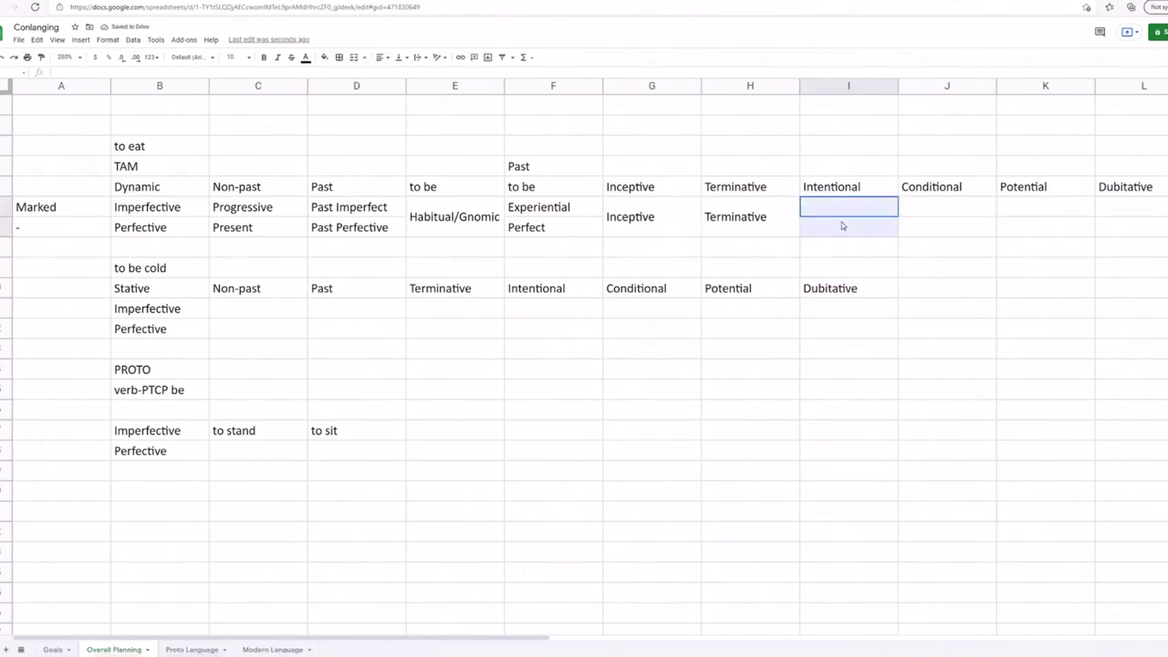
left_click(355, 57)
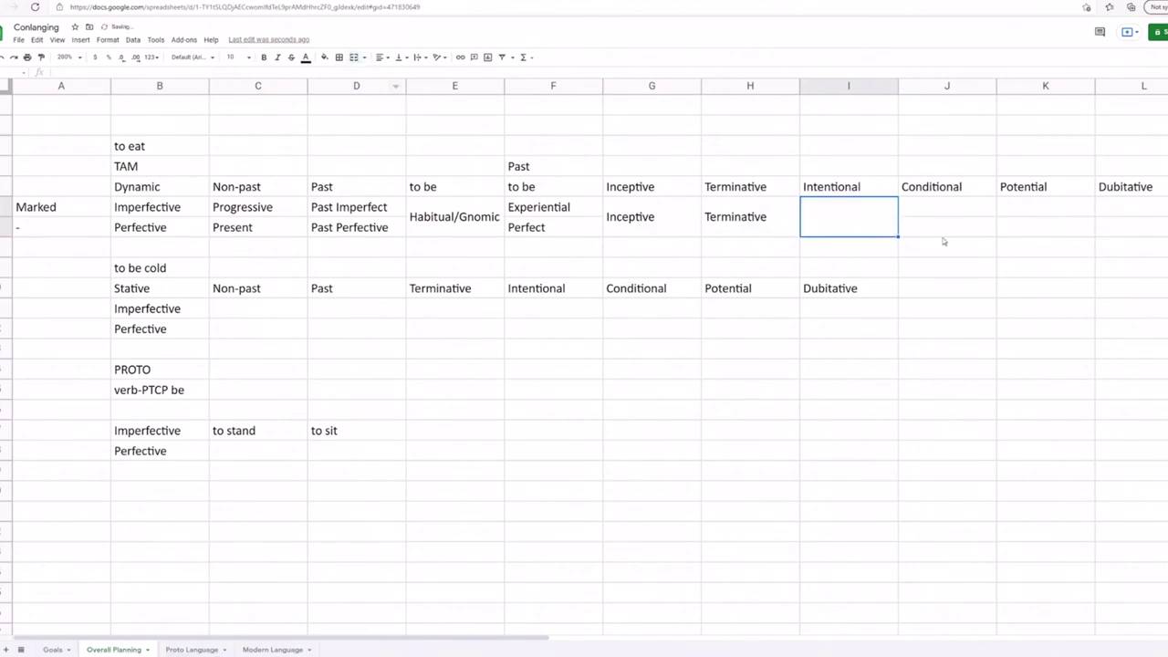
Step: Try copying the merged Intentional cell to the Conditional column, and undo both the paste and the merge
key("ctrl+c")
left_click(940, 208)
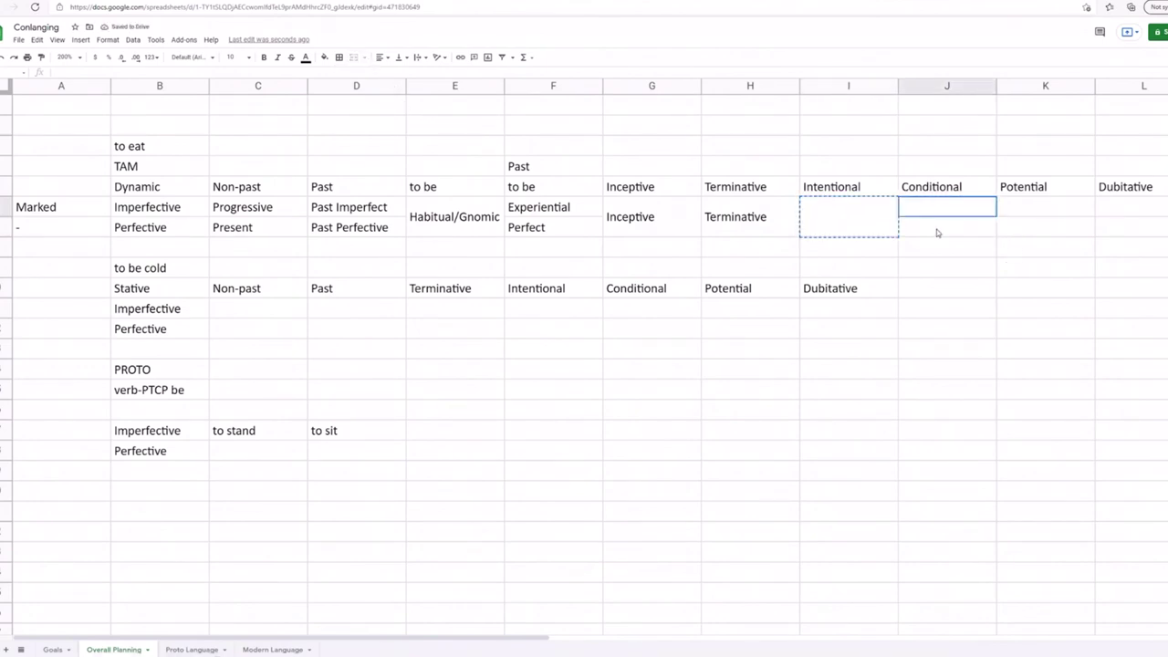
key("ctrl+v")
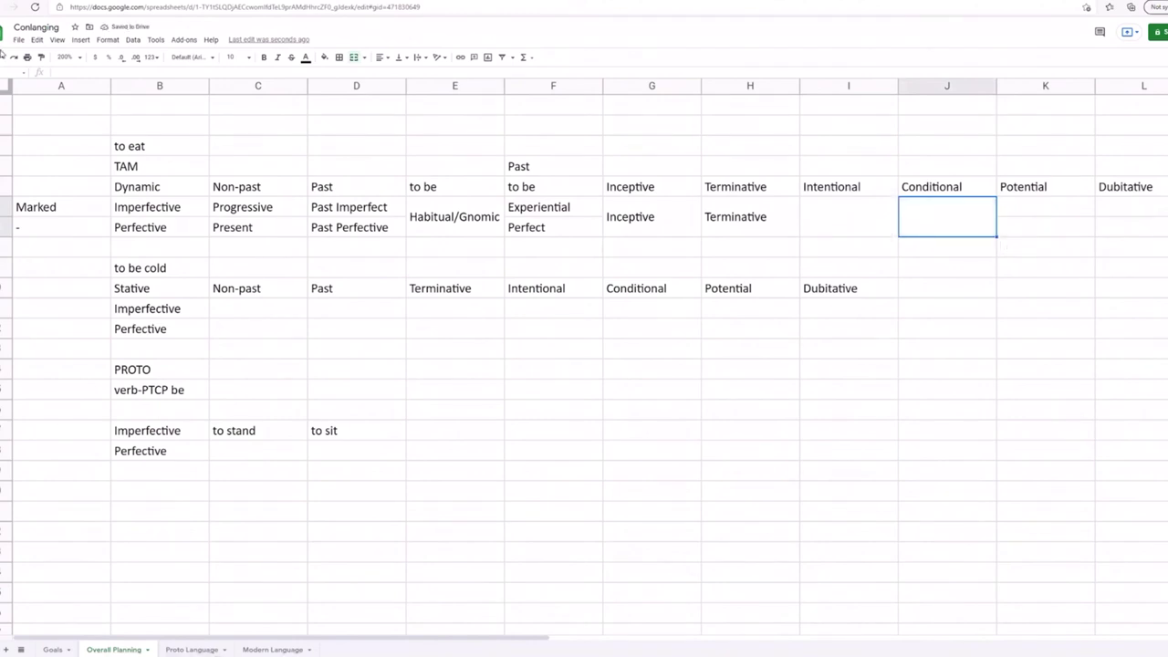
left_click(827, 215)
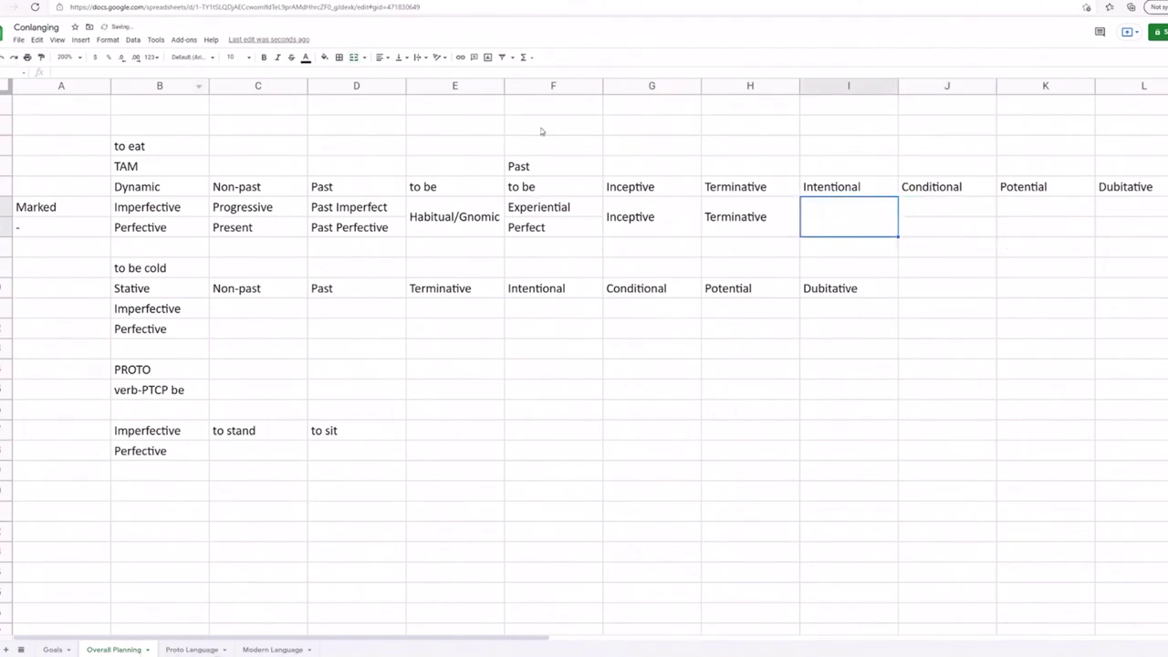
left_click(4, 56)
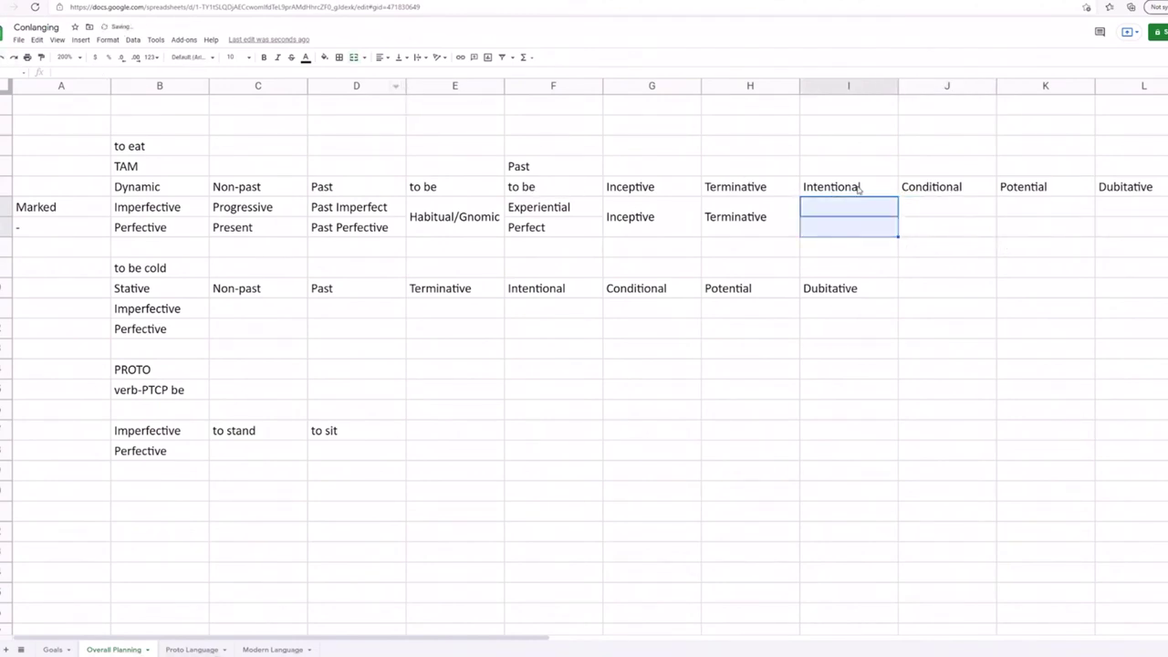
Step: Examine the empty imperfective and perfective cells under the Dynamic table's mood headings, from Intentional to Dubitative
left_click(1100, 246)
left_click(893, 225)
left_click(905, 212)
left_click(1111, 216)
left_click(973, 230)
left_click(858, 226)
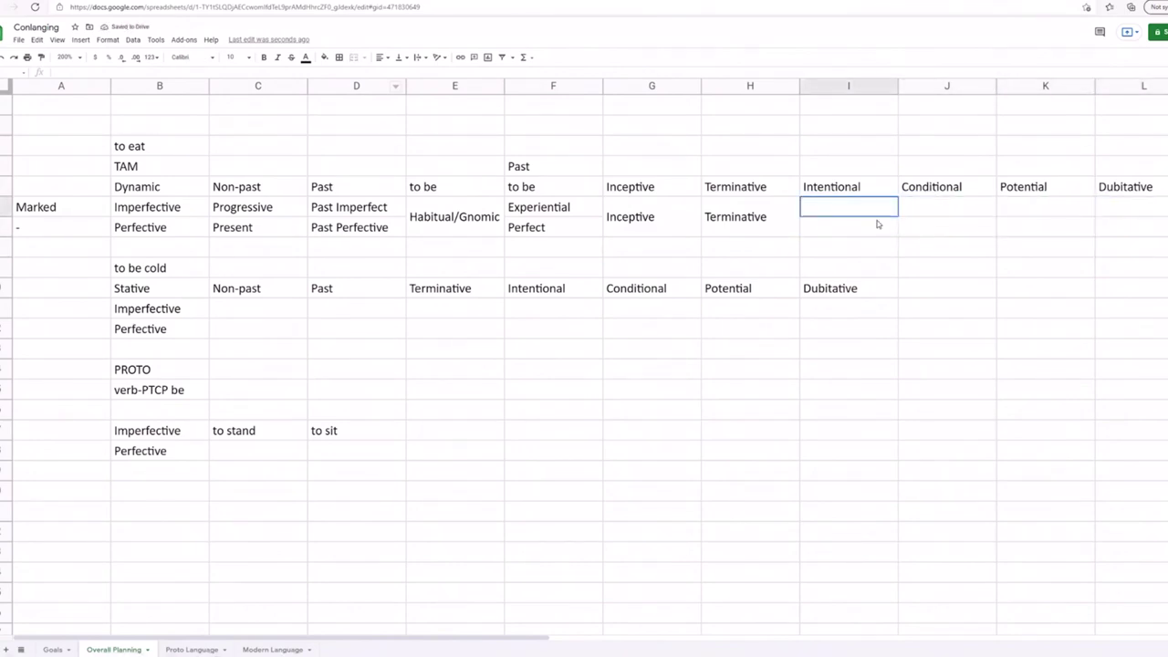
left_click(831, 167)
left_click(970, 172)
Step: Enter the example "I doubt he is eating vegetables" in the Dynamic table's imperfective Dubitative cell
left_click(1136, 210)
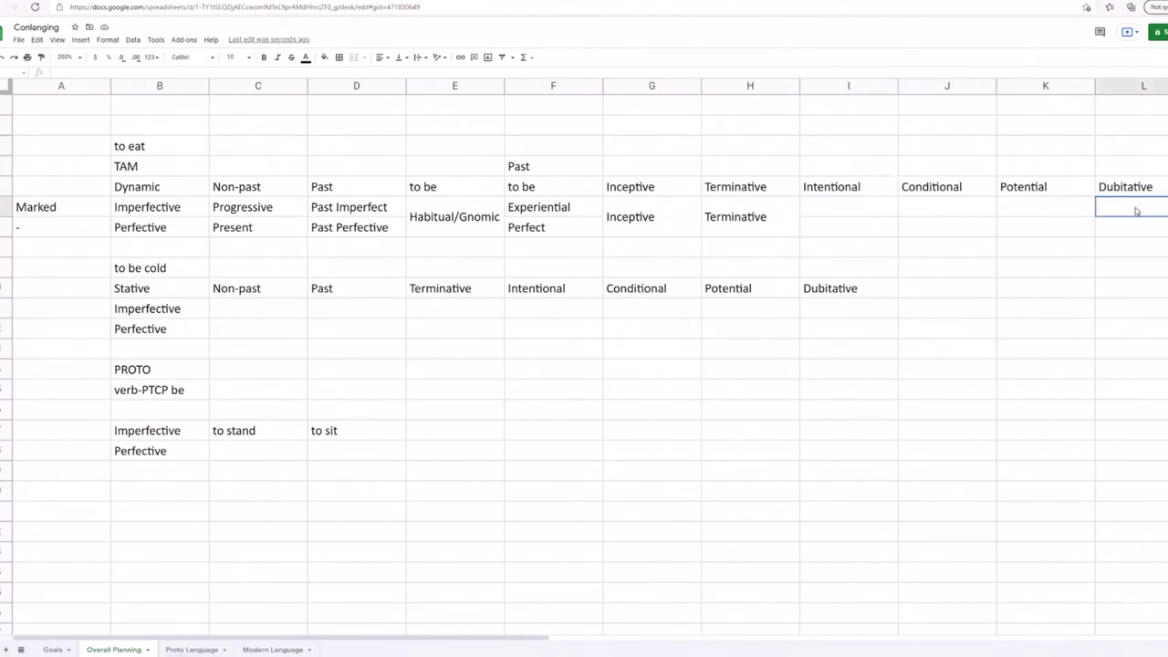
scroll(1161, 210, "right", 1)
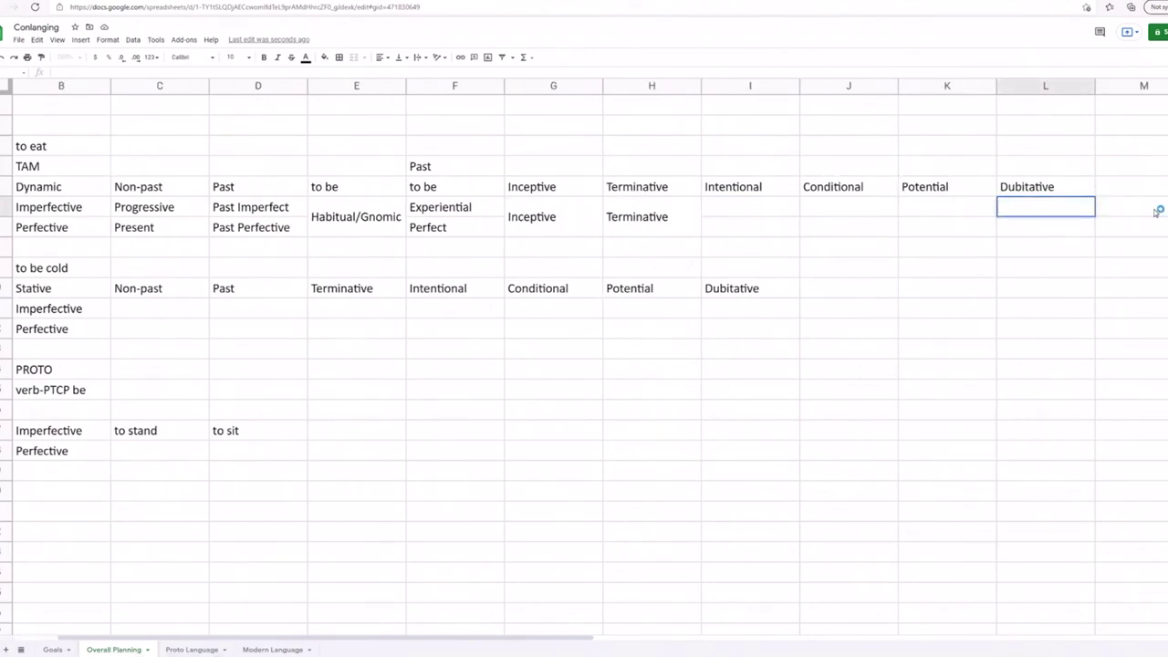
type("I doubt hes")
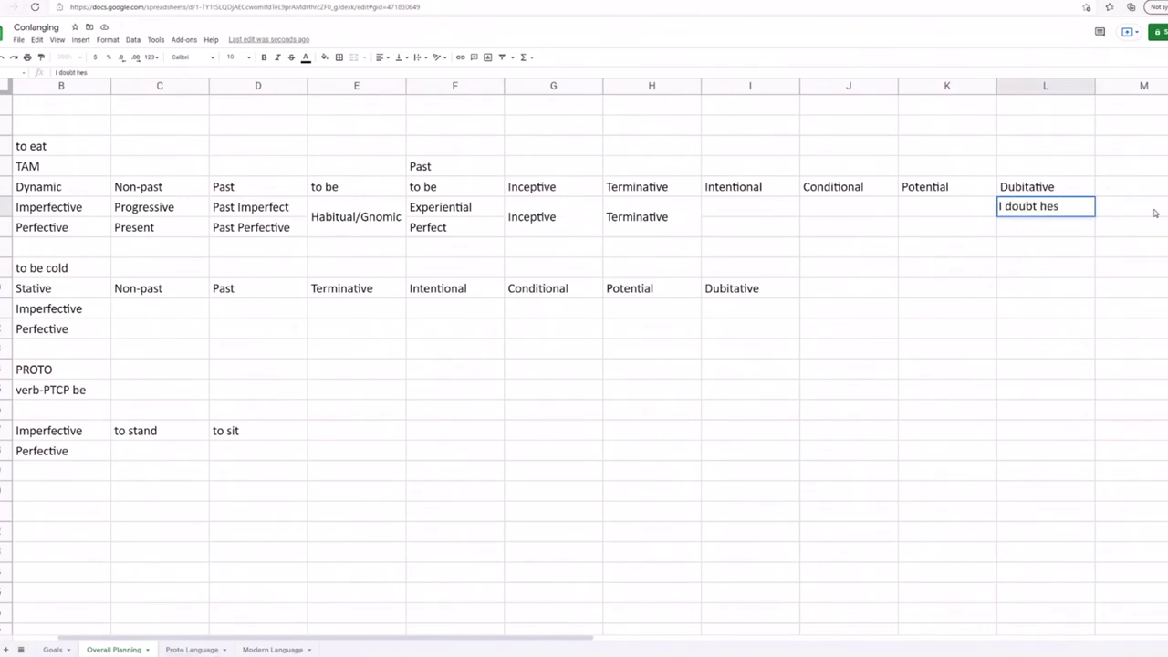
key("BackSpace")
type("is eating ver")
key("BackSpace")
type("getables")
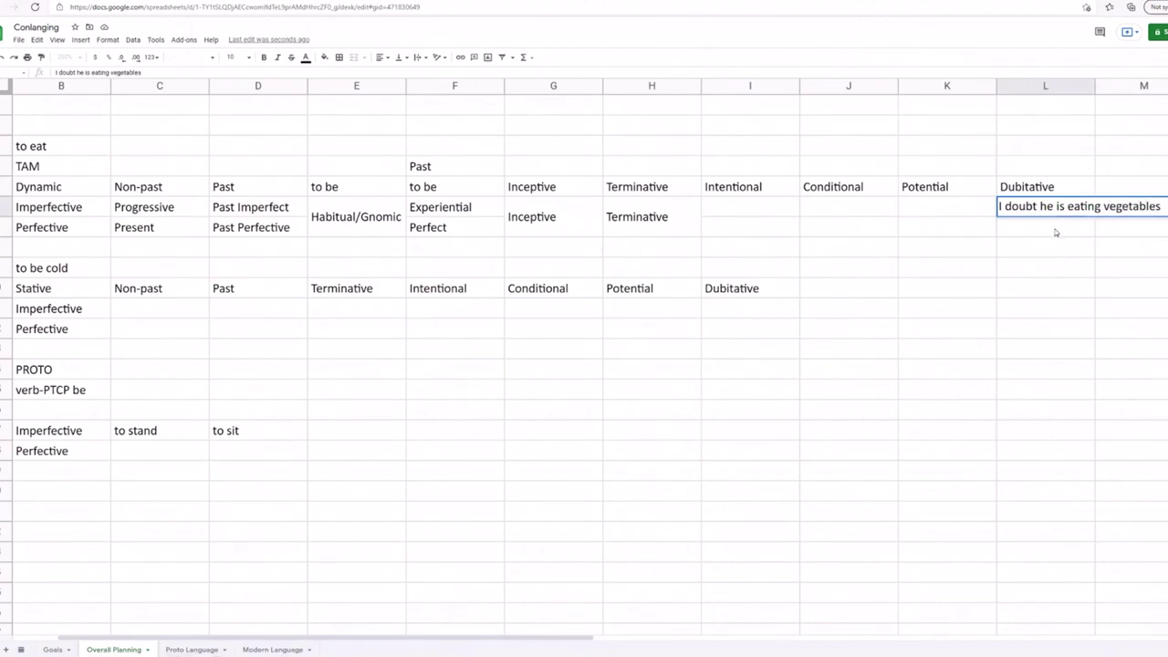
key("Return")
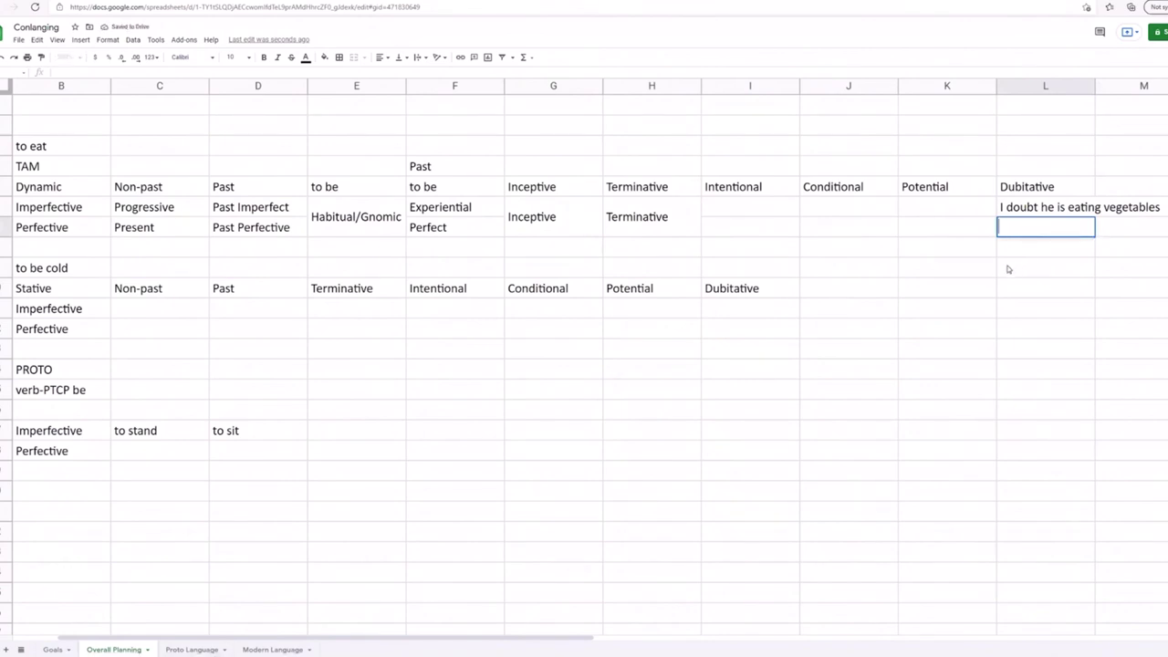
Step: Enter an example beginning "I doubt he ate" in the Dynamic table's perfective Dubitative cell
left_click(1008, 267)
left_click_drag(1042, 214, 1034, 230)
left_click(1034, 230)
type("I doubt")
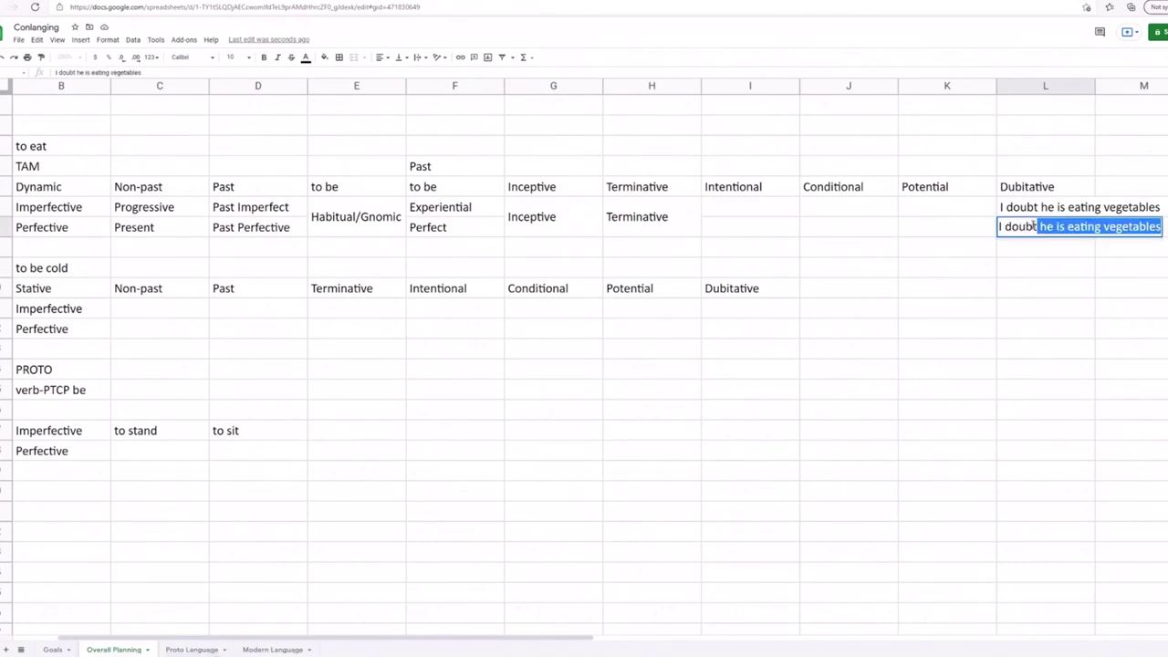
type(" he ate")
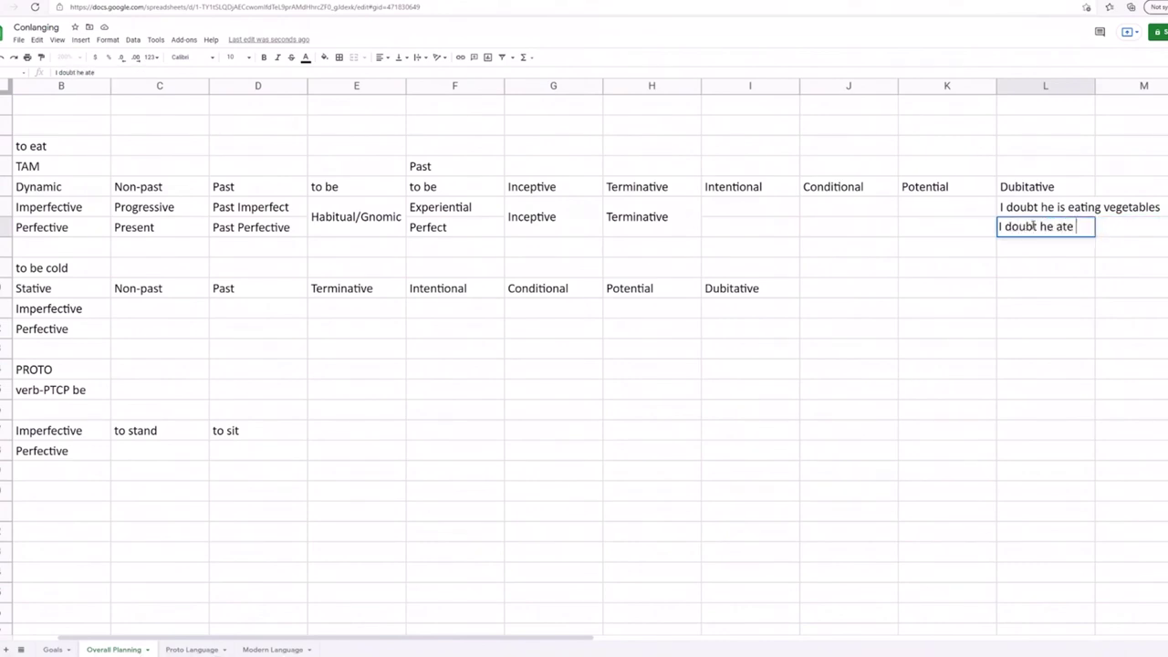
type("v")
left_click(1093, 290)
Step: Clear the example sentences from the Dynamic table's perfective and imperfective Dubitative cells
left_click(1052, 227)
key("Delete")
left_click(1051, 206)
key("Delete")
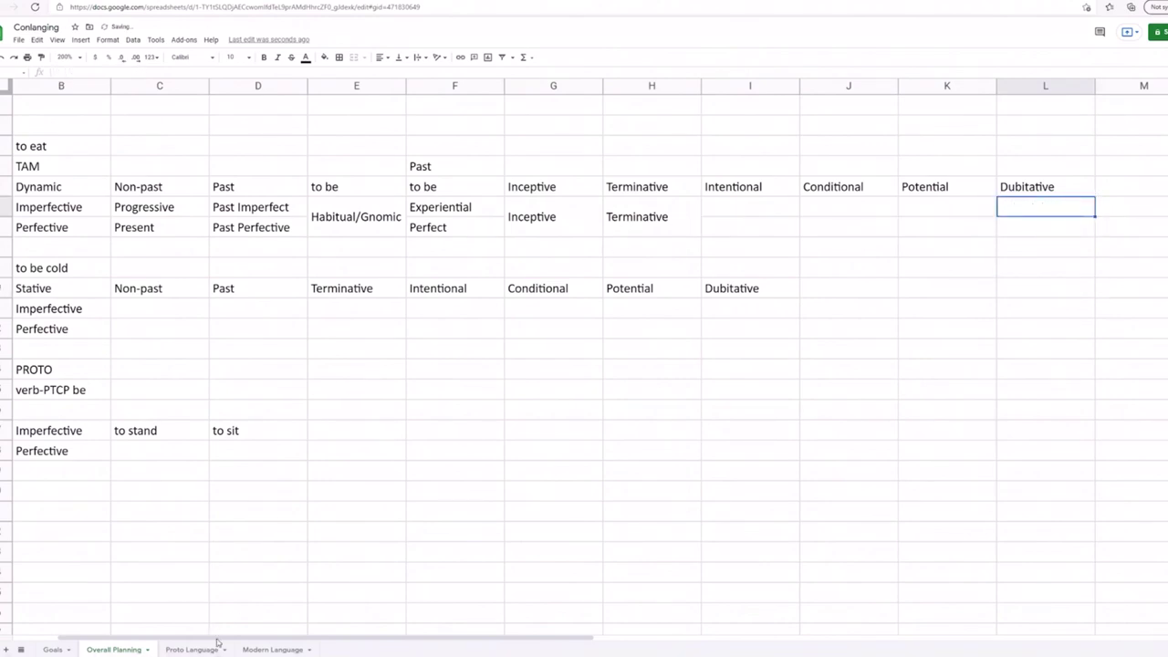
Step: Examine the Dynamic table's filled tense and aspect cells and its mood headings from Conditional to Dubitative
scroll(219, 639, "left", 2)
scroll(219, 639, "right", 2)
left_click(173, 208)
left_click(260, 209)
left_click(452, 210)
left_click(535, 230)
left_click(826, 191)
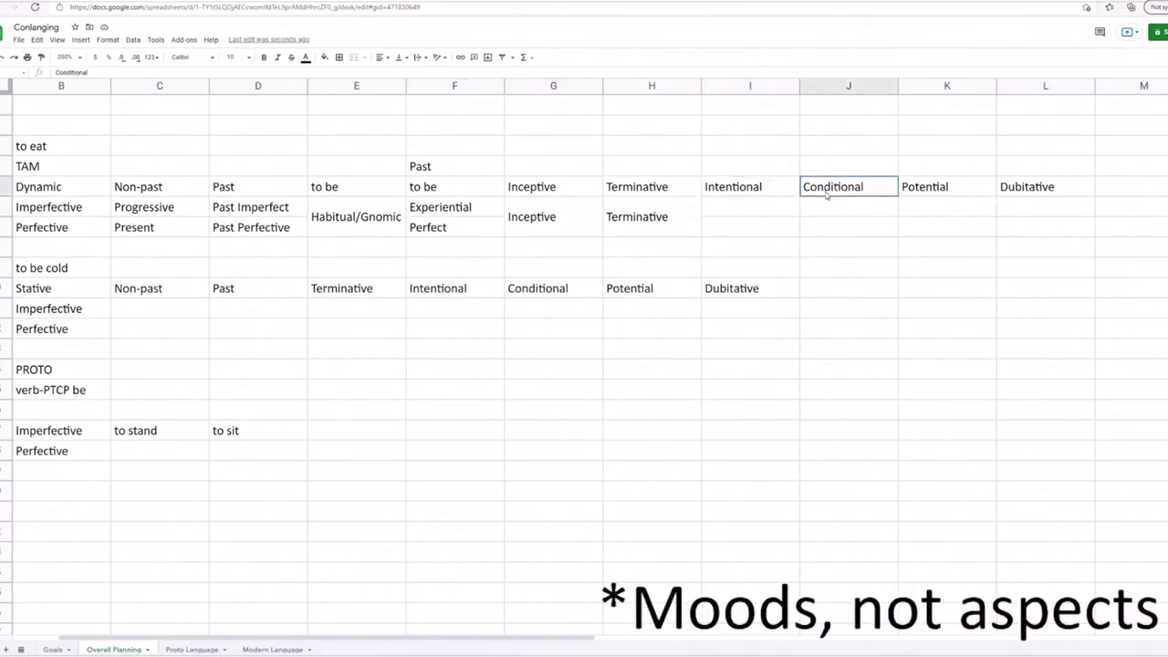
left_click(940, 198)
left_click(1004, 195)
left_click(993, 214)
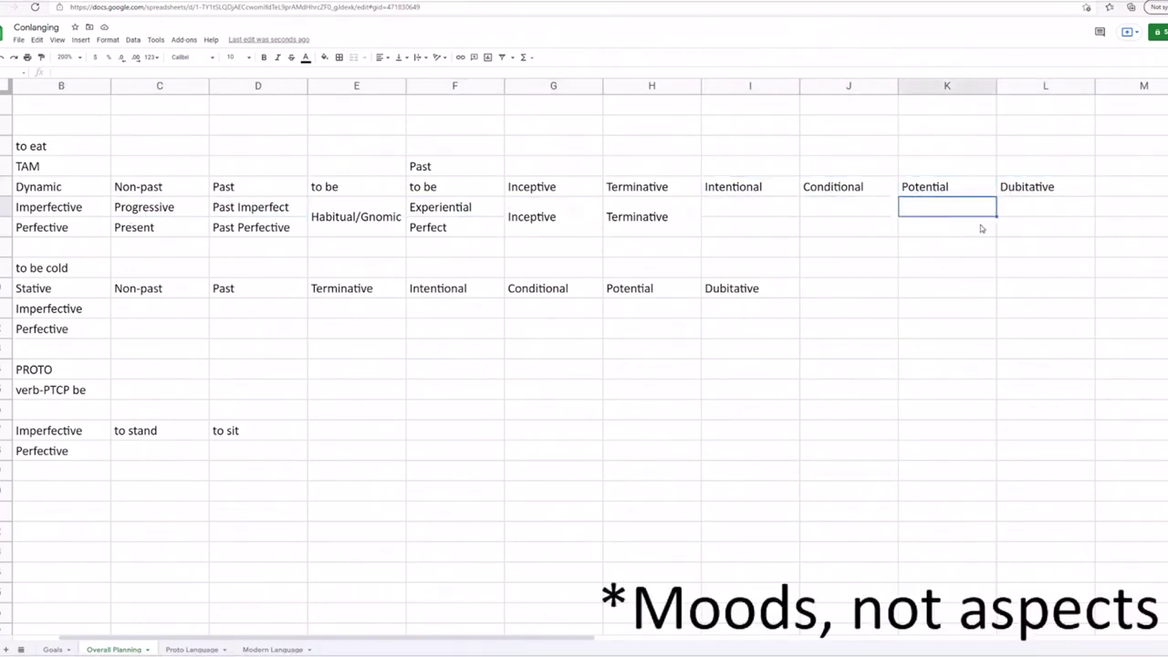
Step: Examine the empty cells below and above the Dynamic table's mood headings, from Intentional to Dubitative
left_click(749, 214)
left_click_drag(829, 211, 918, 227)
left_click_drag(1019, 216, 1001, 237)
left_click(765, 243)
left_click(761, 232)
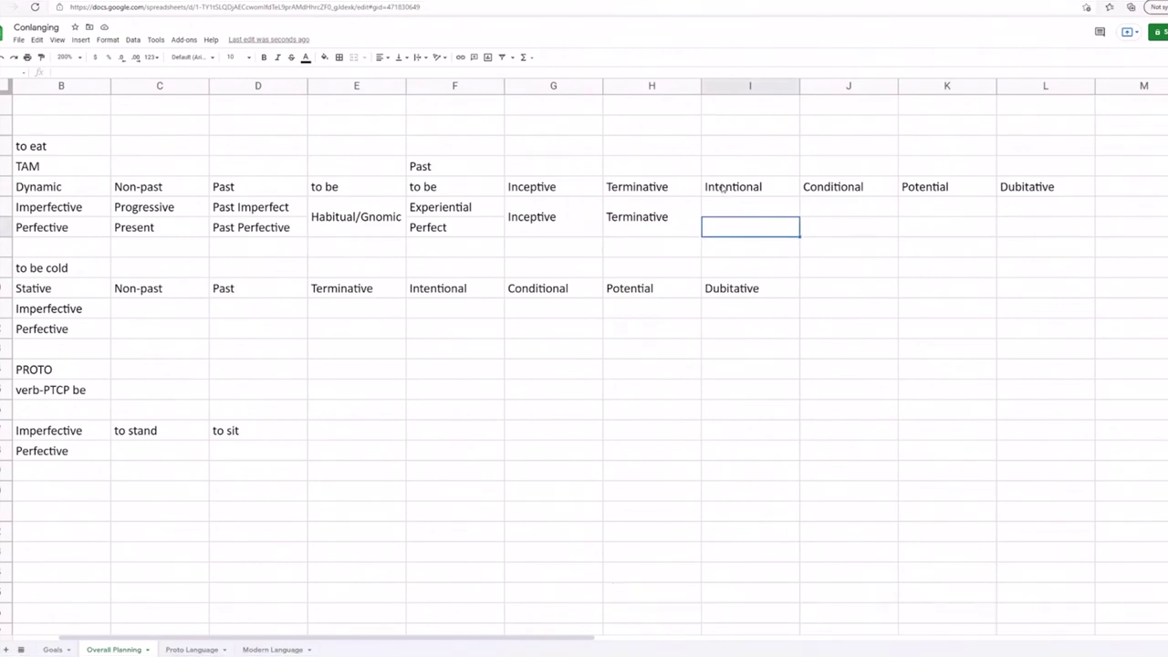
left_click(743, 173)
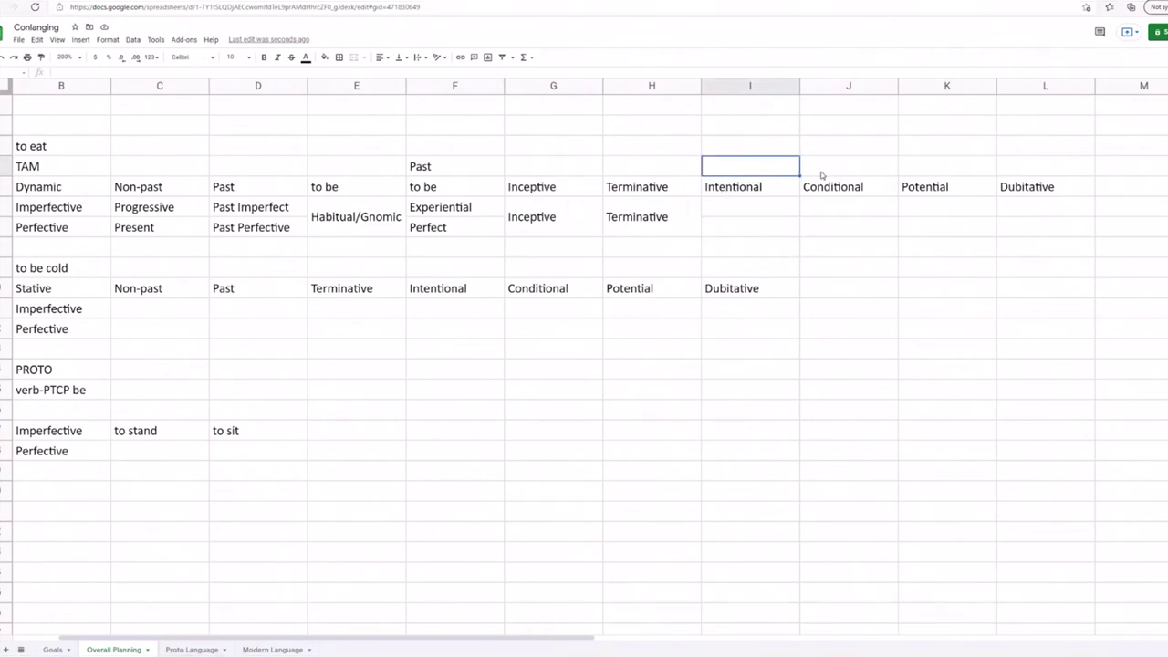
key("Right")
key("Right")
key("Right")
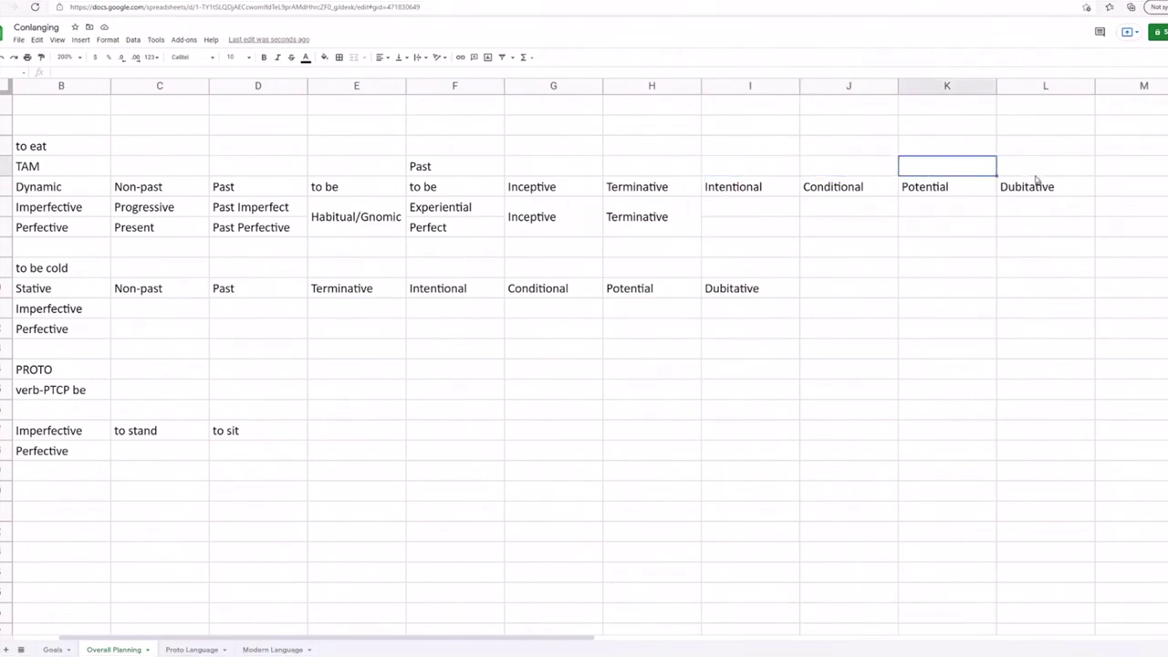
left_click(778, 173)
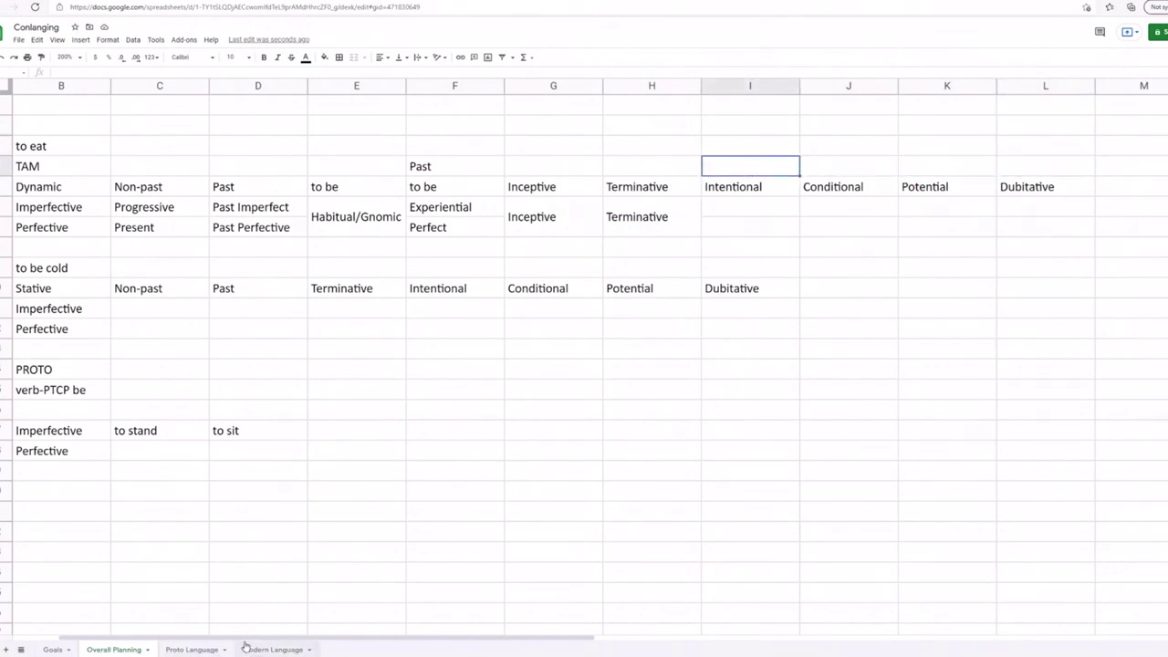
left_click_drag(244, 641, 238, 641)
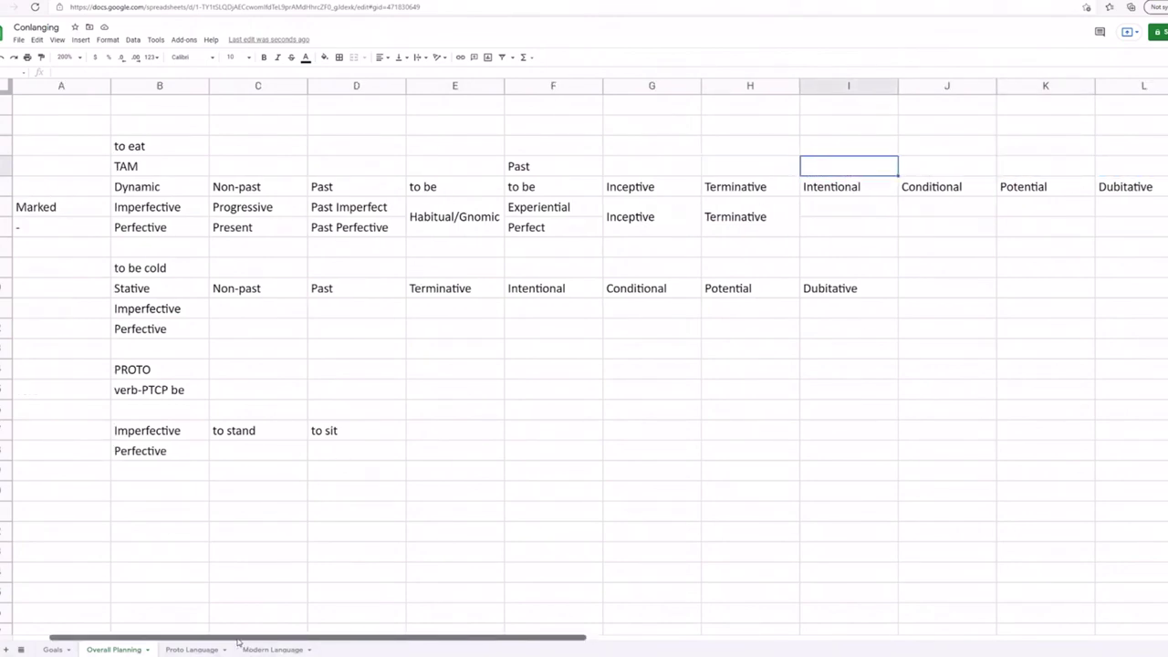
double_click(840, 171)
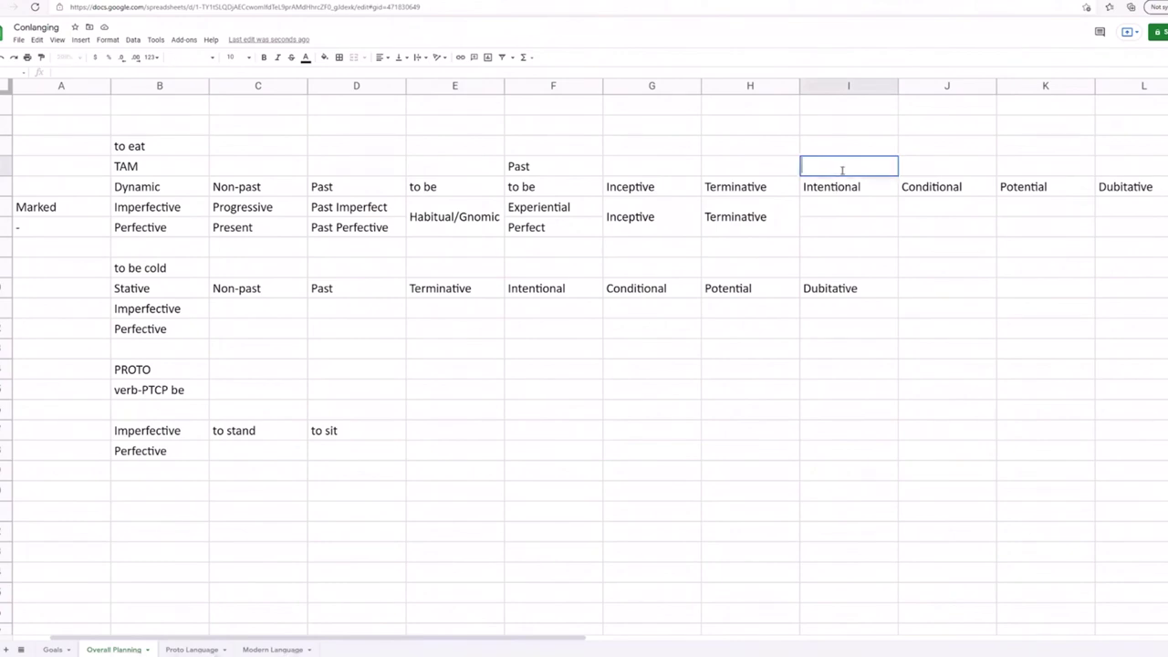
left_click(1143, 155)
left_click(1009, 206)
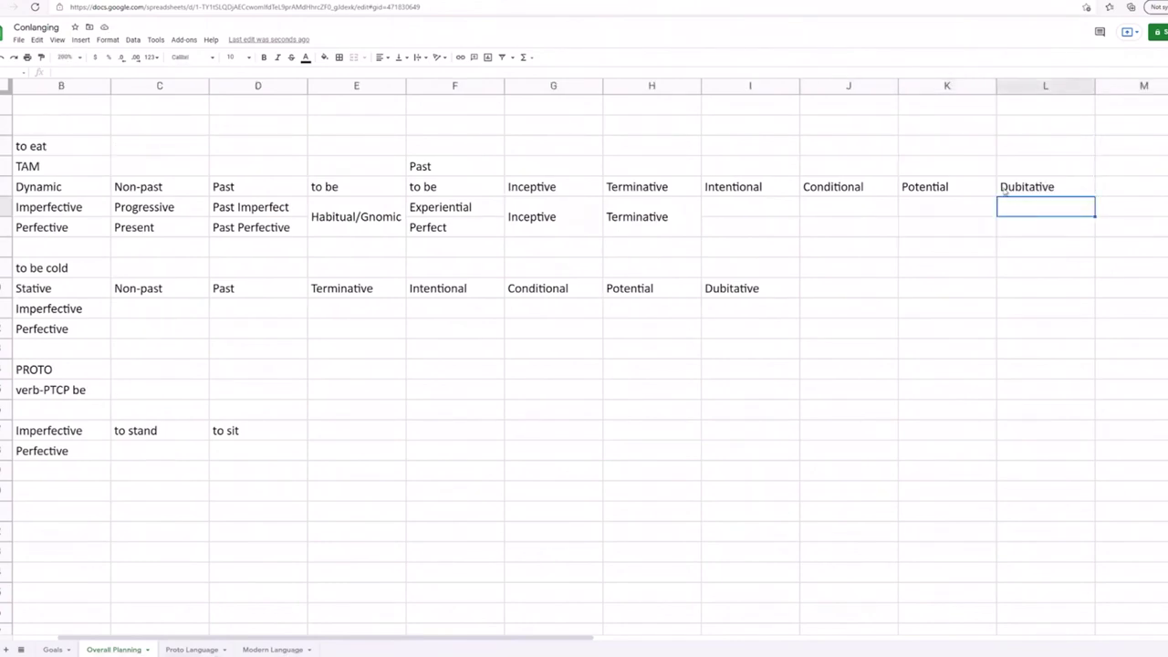
left_click(1014, 171)
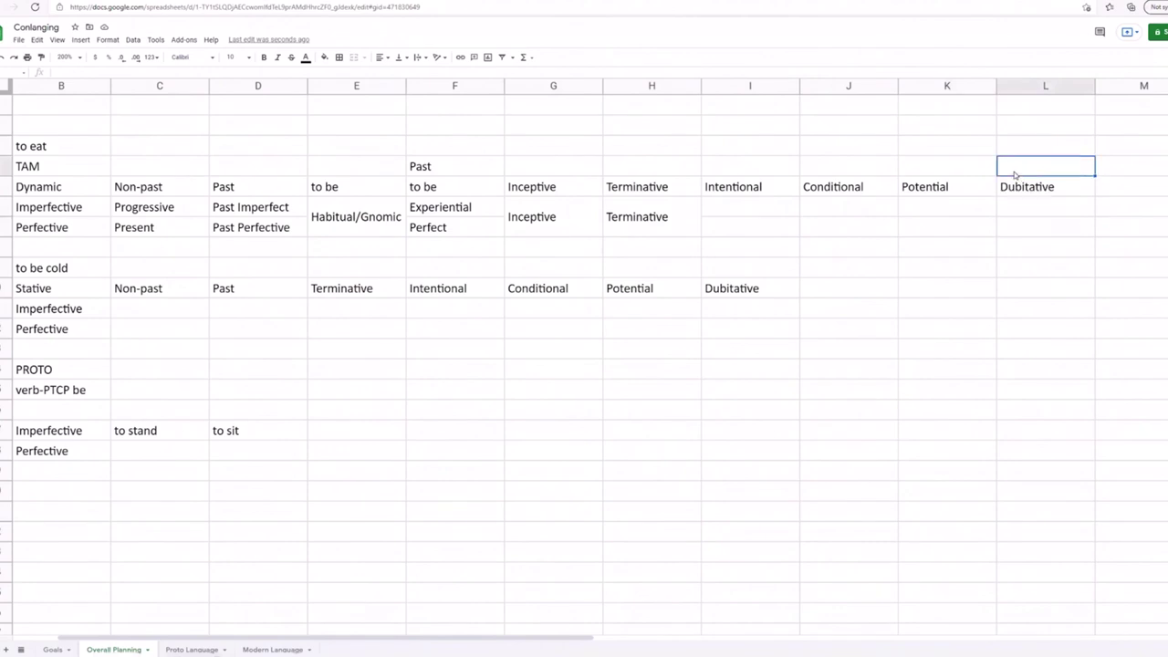
Step: Draft the example "I may go to store" above the Dynamic table's Potential heading and erase it
left_click(951, 173)
type("(")
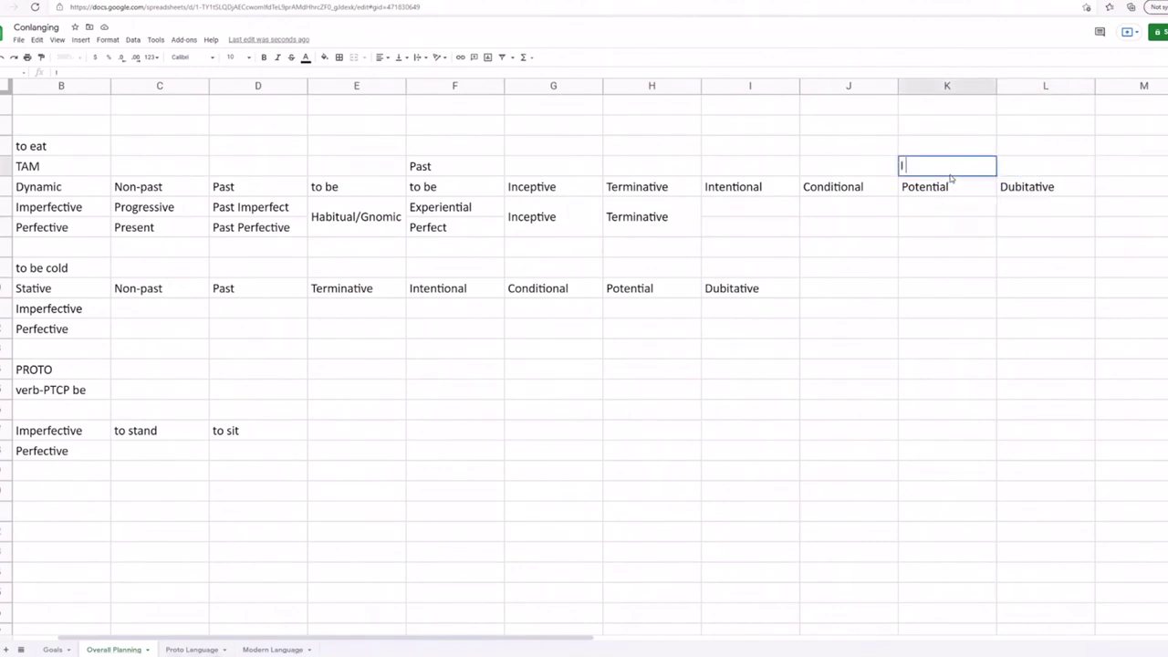
type(" may go to store")
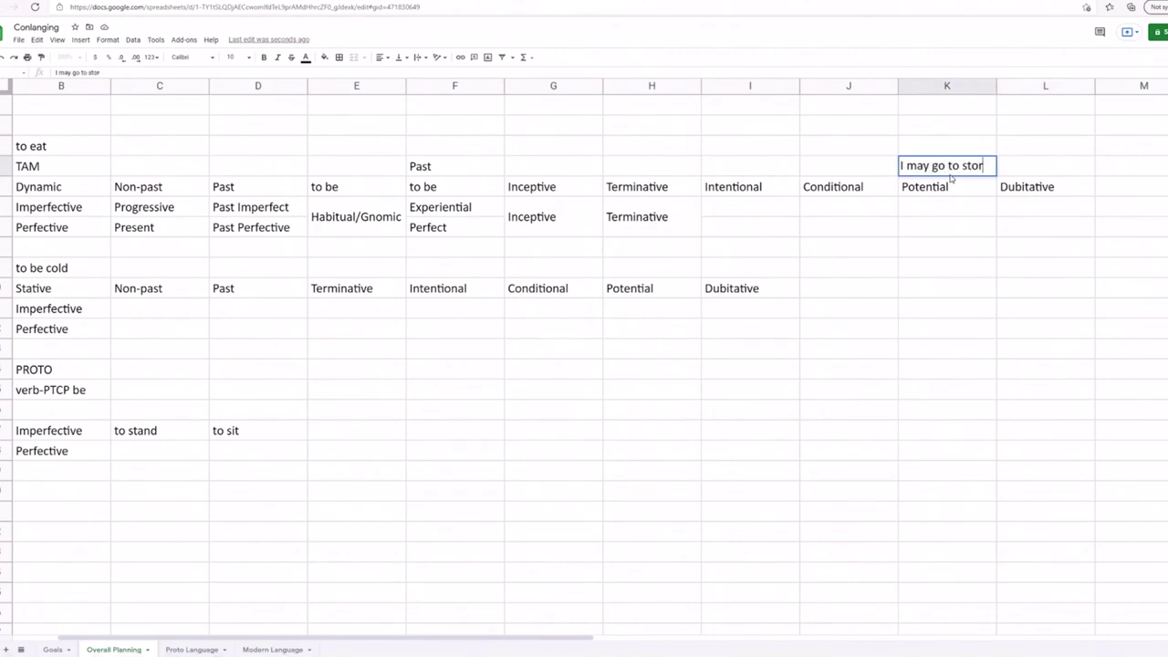
key("BackSpace")
key("BackSpace")
key("BackSpace")
key("BackSpace")
key("BackSpace")
key("BackSpace")
key("BackSpace")
key("BackSpace")
key("BackSpace")
key("BackSpace")
key("BackSpace")
key("BackSpace")
key("BackSpace")
key("BackSpace")
key("BackSpace")
key("BackSpace")
Step: Enter the example "I would have gone to the store" above the Dynamic table's Conditional heading and delete it
left_click(853, 172)
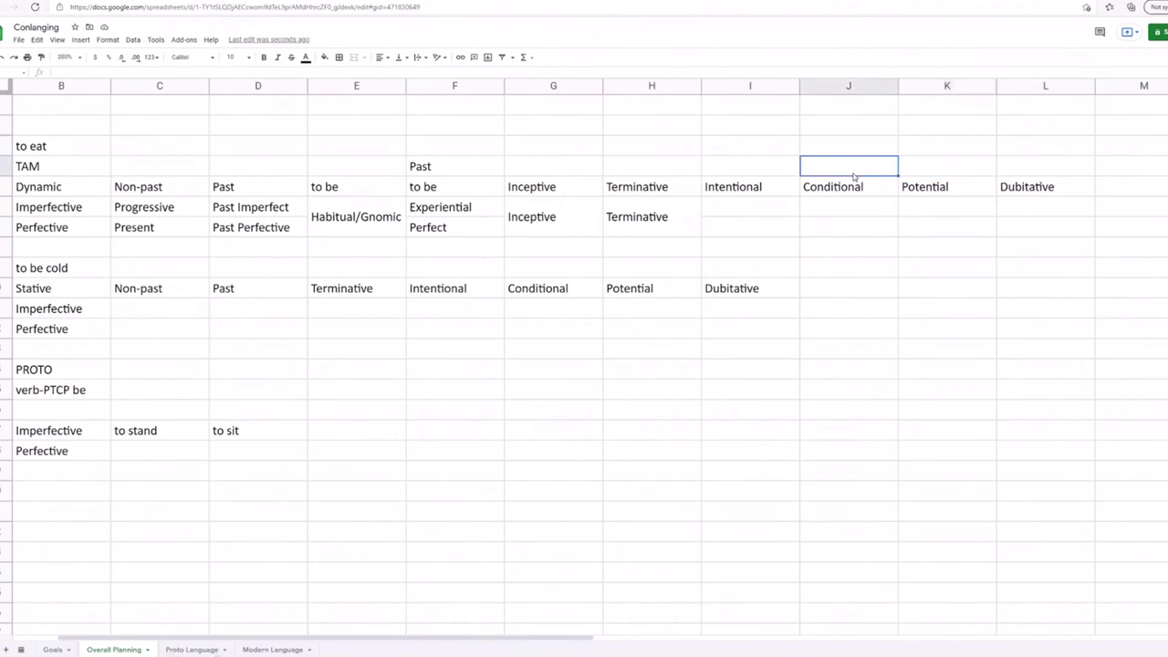
type("I would have gone ")
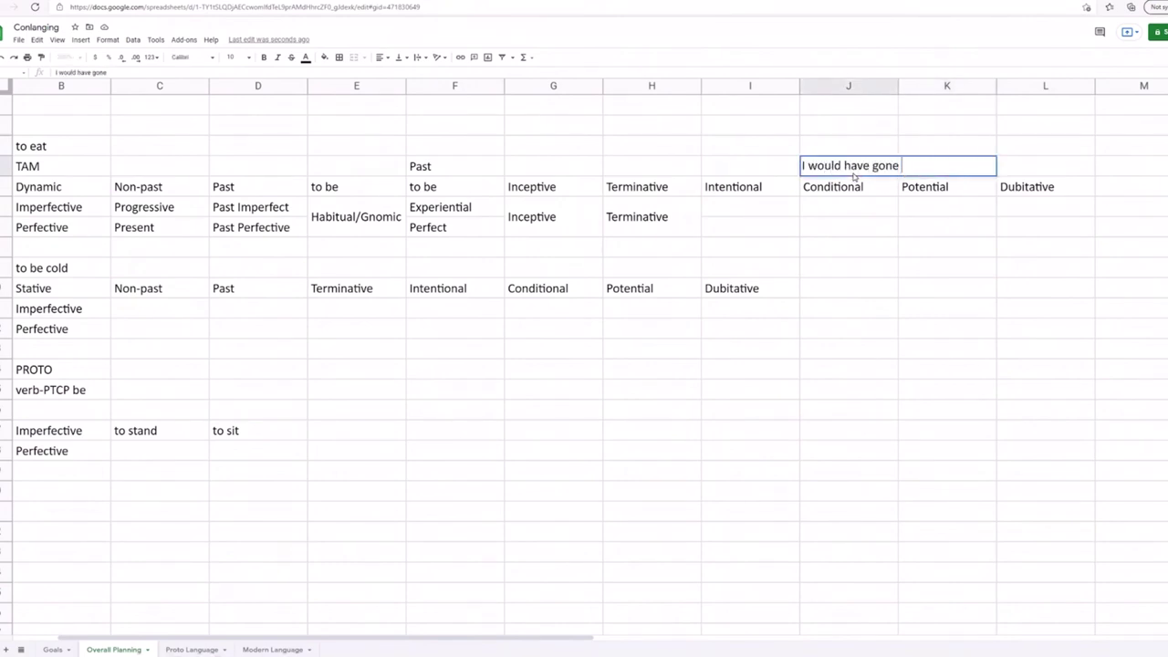
type("to the store")
left_click(882, 228)
left_click(847, 167)
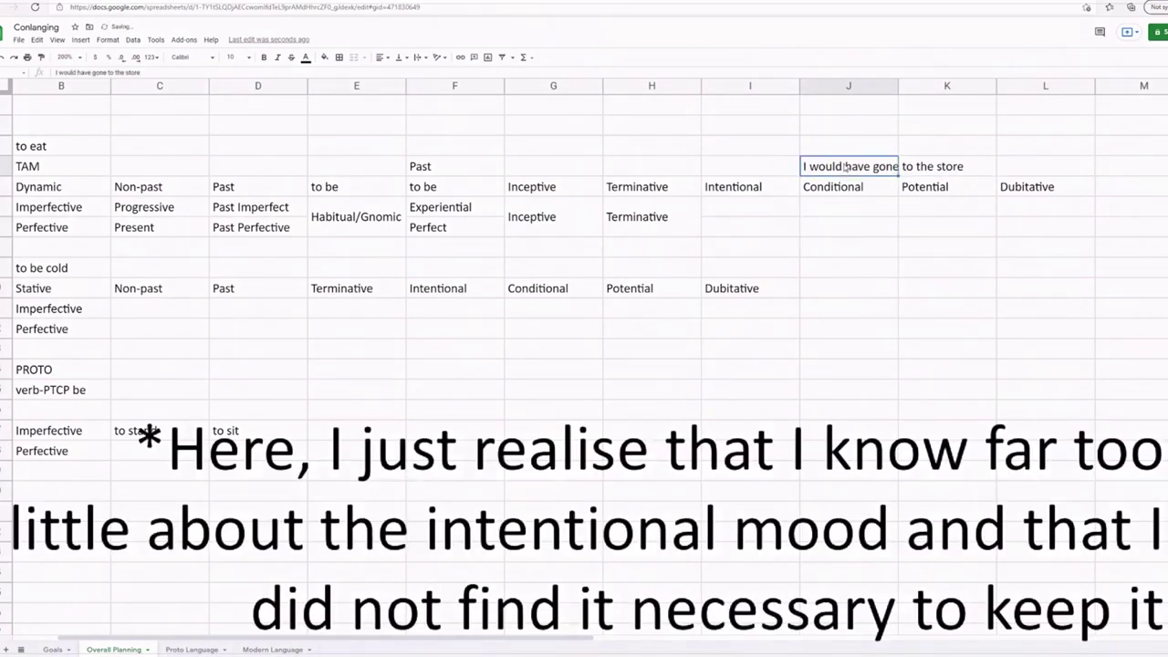
key("Delete")
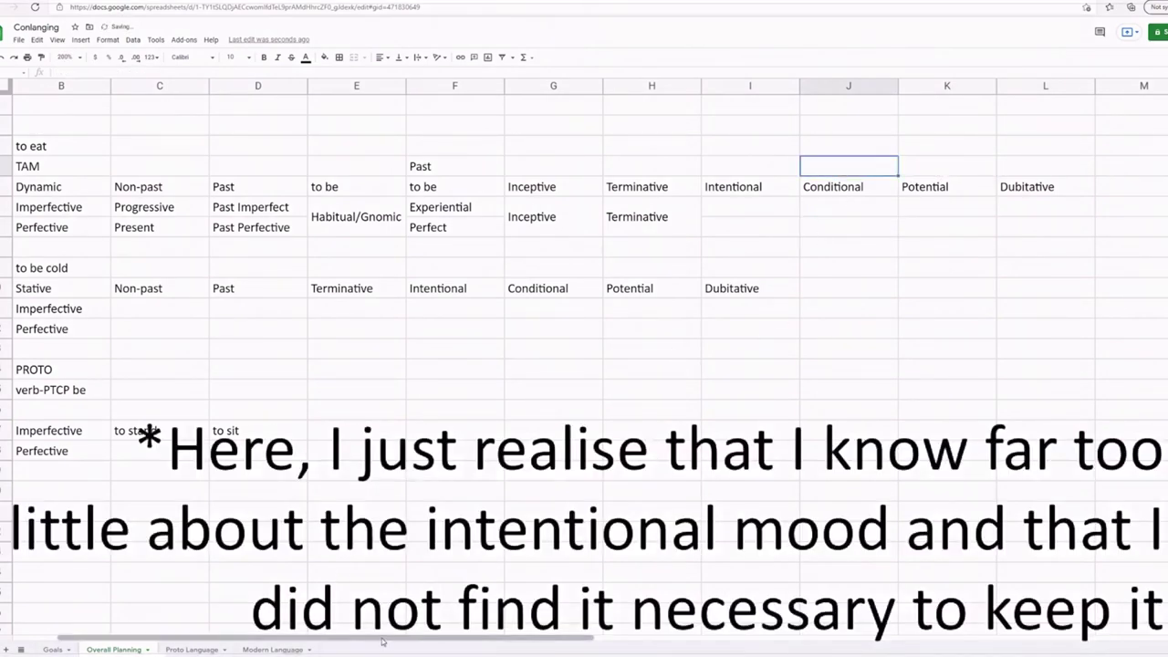
Step: Enter "Present" in the Stative table's perfective Non-past cell
left_click_drag(382, 642, 369, 642)
left_click(234, 349)
key("Up")
left_click(234, 316)
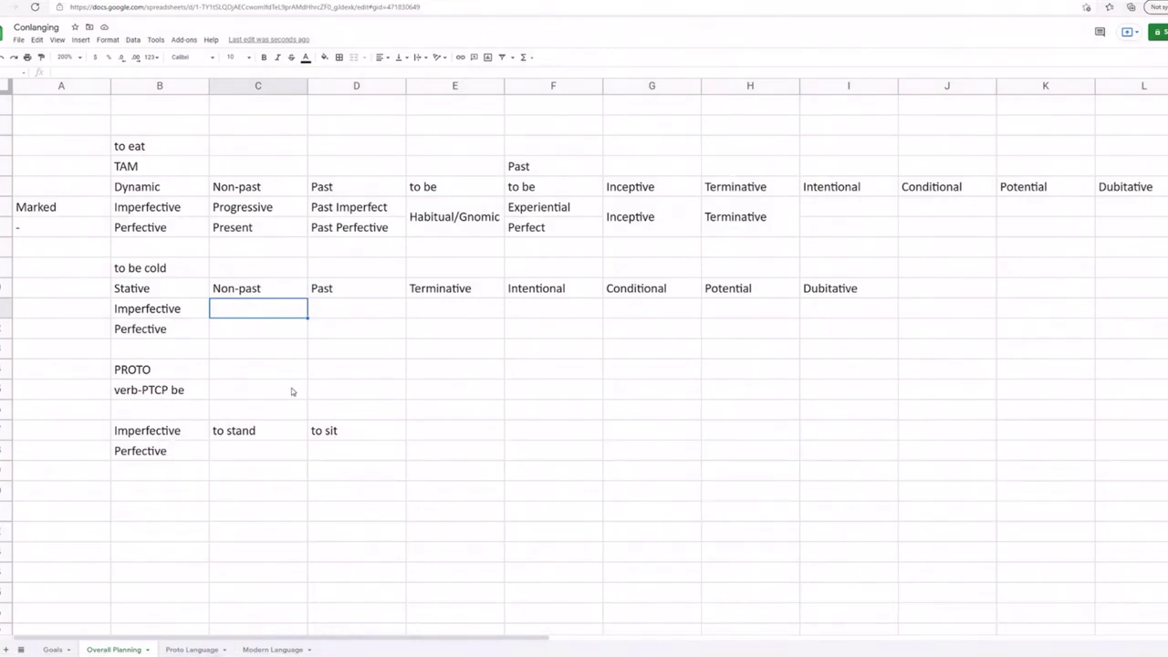
left_click(242, 329)
double_click(237, 308)
left_click(241, 335)
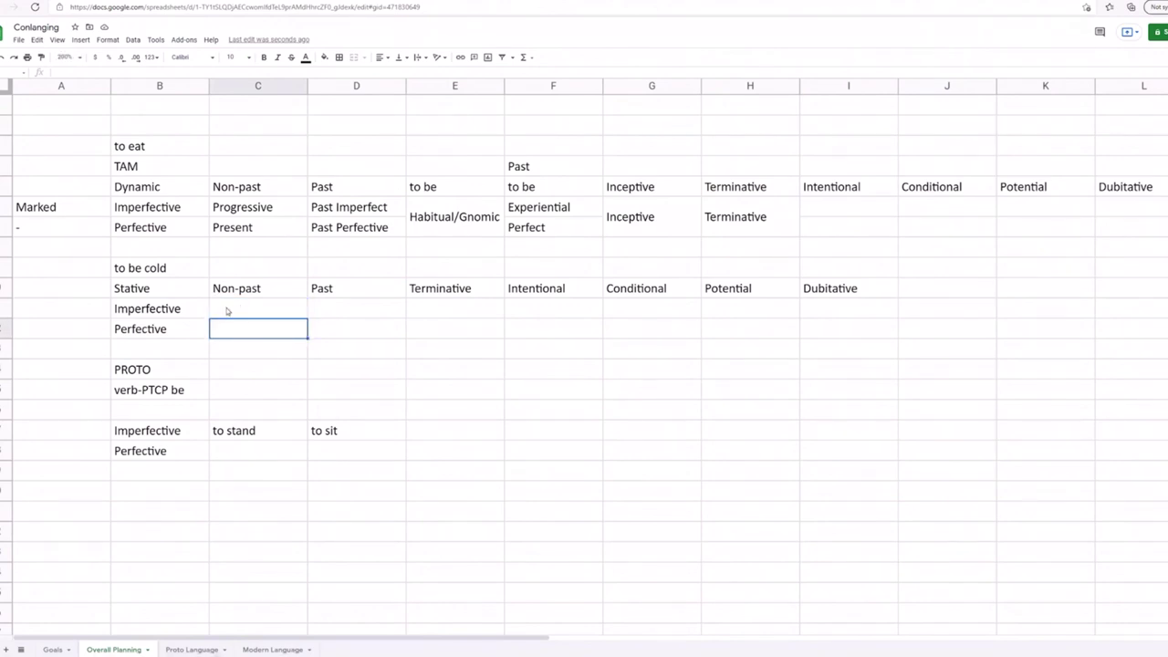
type("Present")
left_click(351, 339)
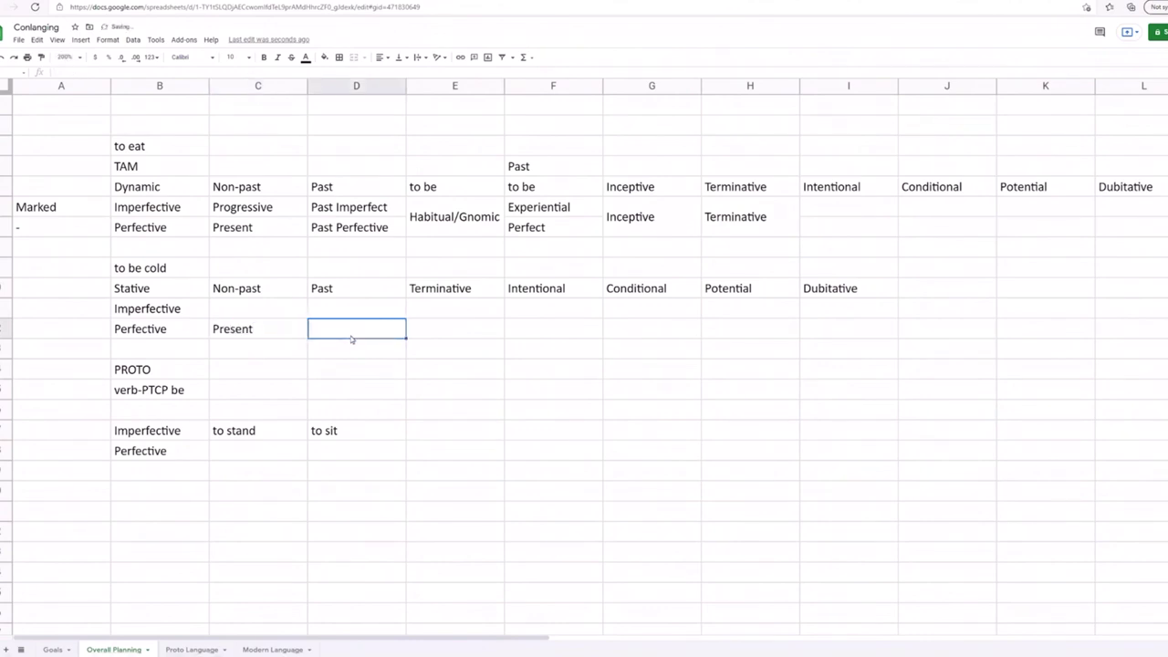
Step: Label the Stative table's imperfective row "Marked" and its perfective row "-" in column A
left_click_drag(261, 301, 252, 326)
left_click(219, 374)
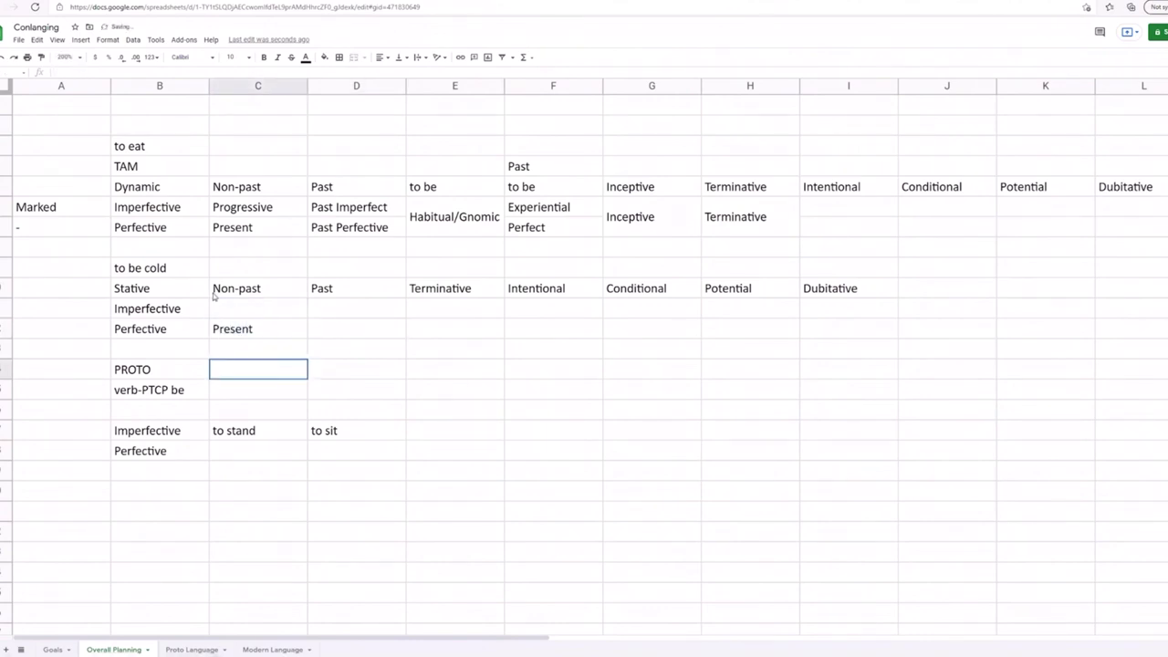
left_click(225, 210)
left_click(228, 228)
left_click(156, 315)
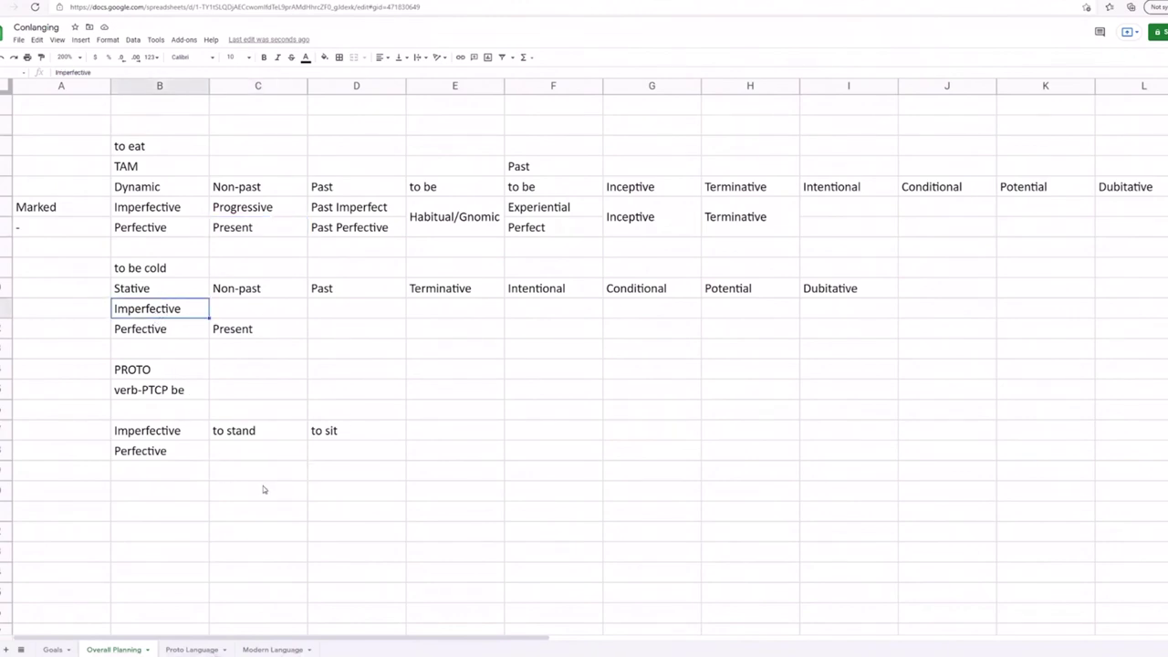
key("ctrl+z")
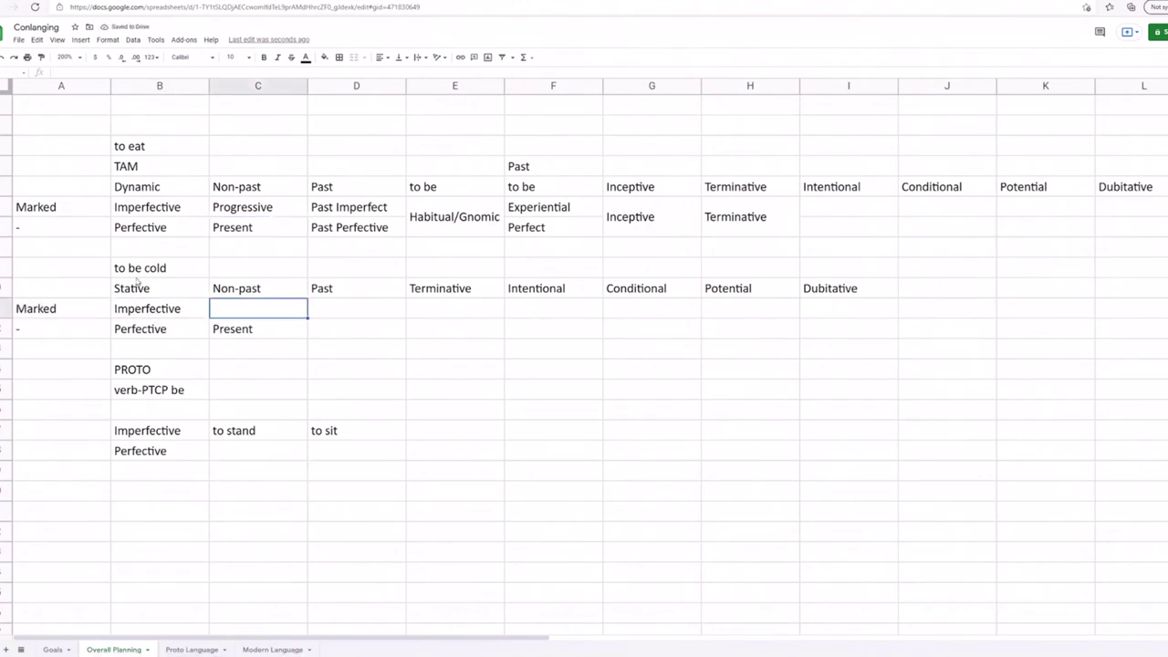
Step: Enter the example "I am being cold" in column B below the proto-language notes and delete it
left_click(208, 303)
double_click(216, 312)
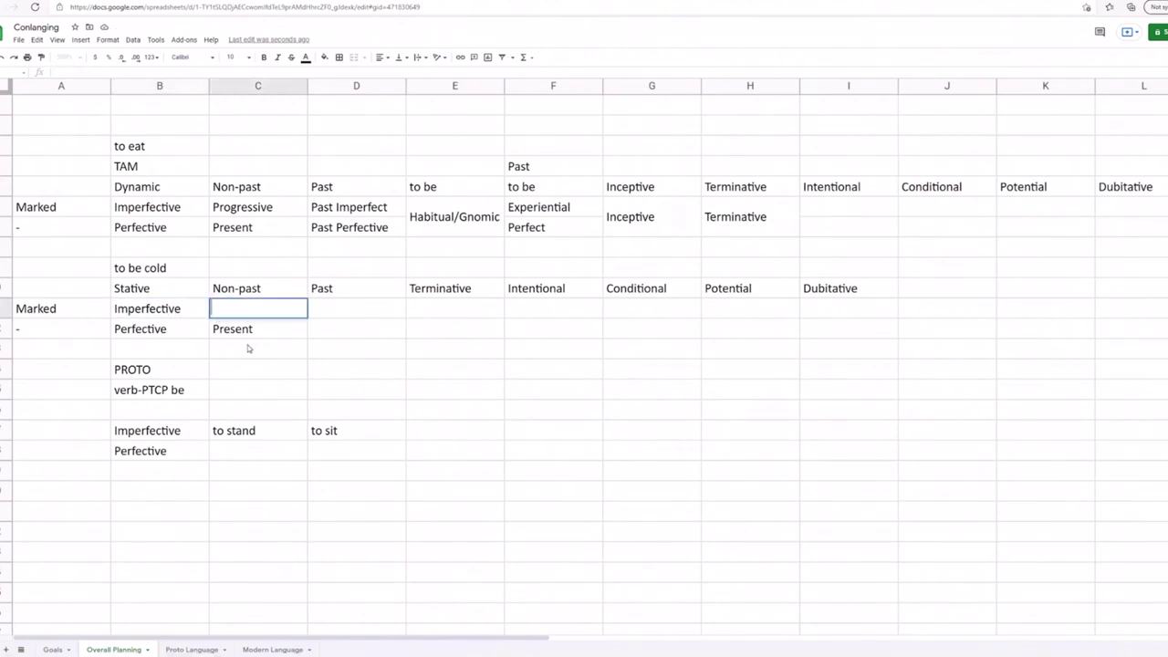
left_click(137, 352)
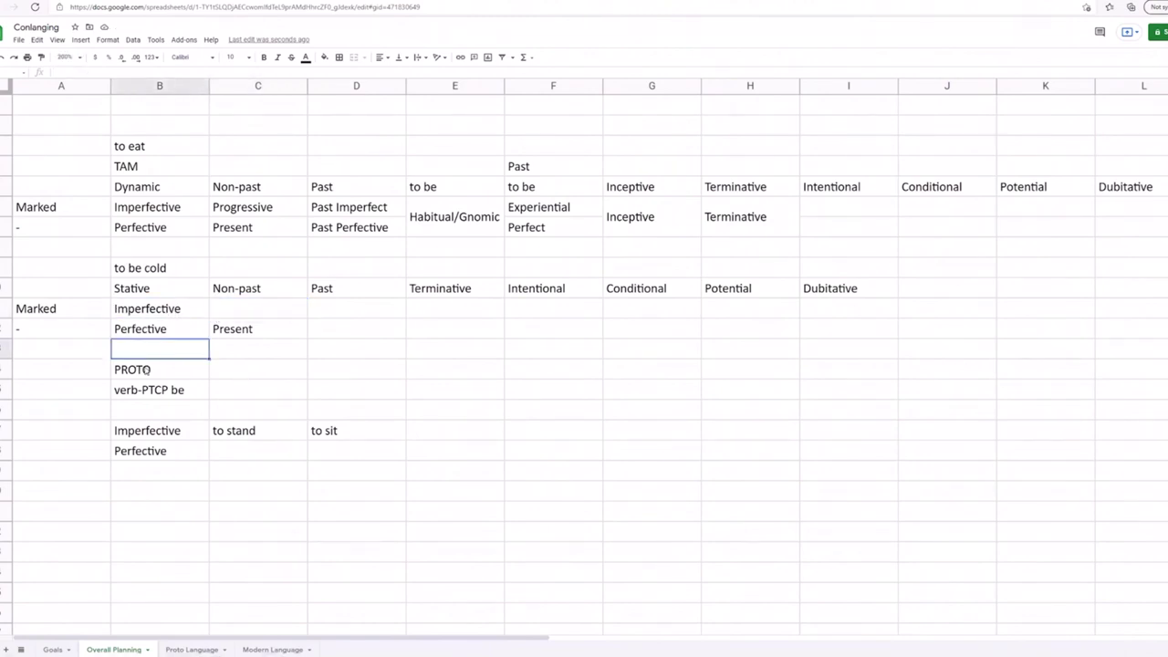
left_click(141, 498)
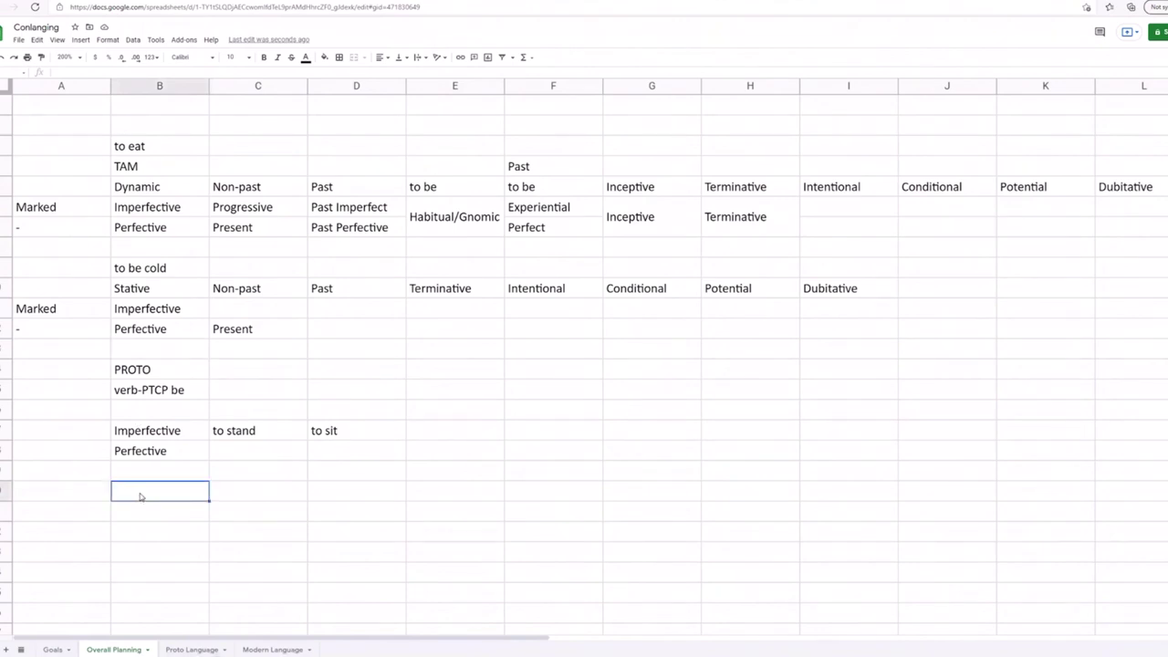
type("I am being cold")
left_click(217, 493)
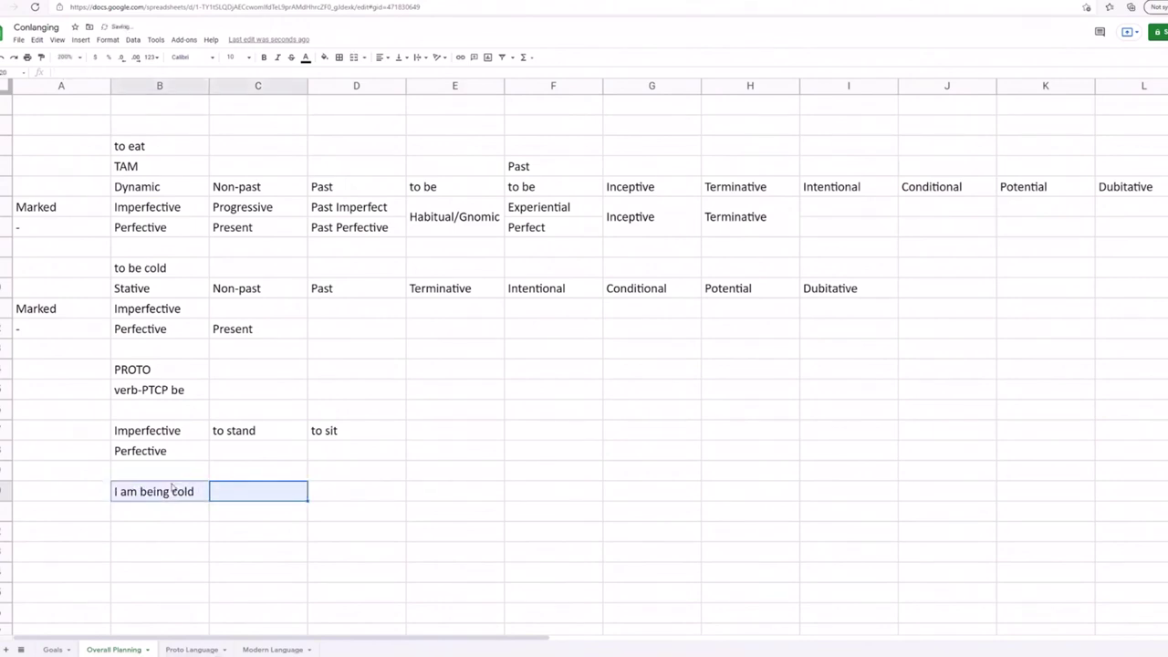
left_click(166, 491)
key("Delete")
Step: Draft the example "I am knowing English" in column B below the proto-language notes and erase it
type("\\")
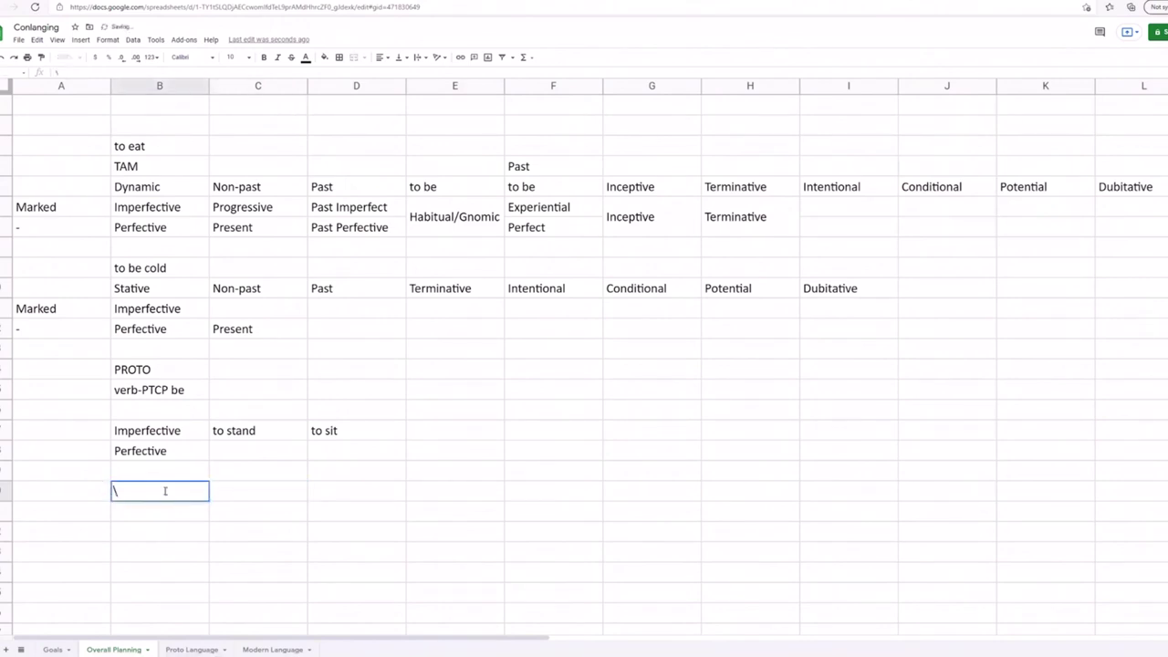
key("BackSpace")
type("I am kno")
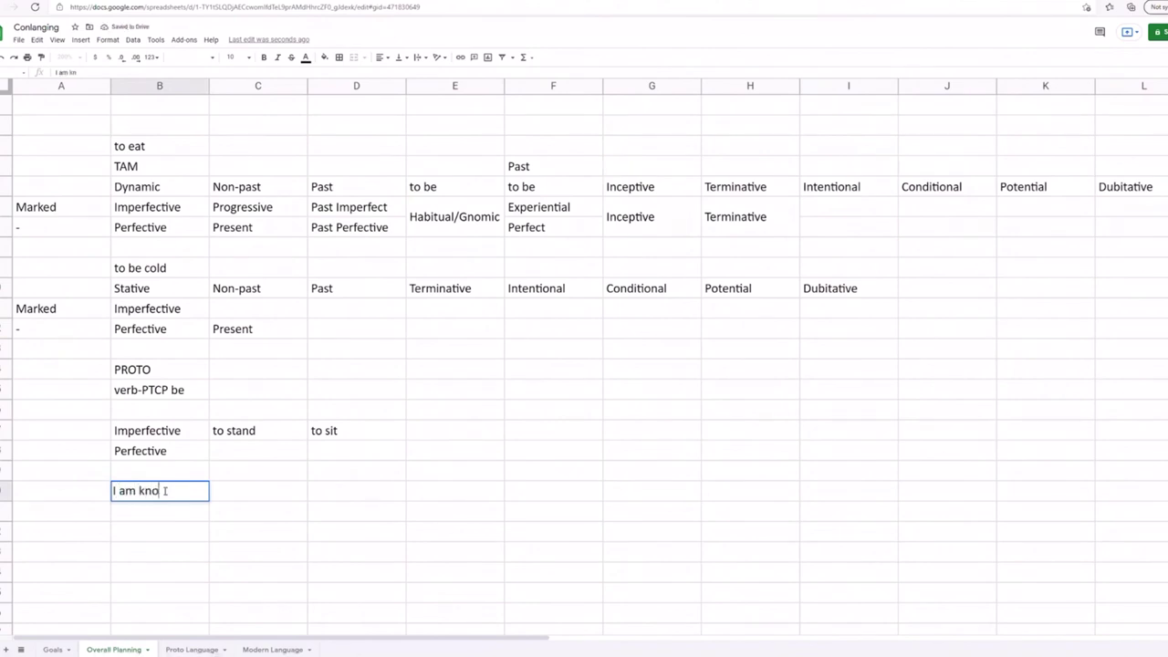
type("wing English")
key("BackSpace")
key("BackSpace")
key("BackSpace")
key("BackSpace")
key("BackSpace")
key("BackSpace")
key("BackSpace")
key("BackSpace")
key("BackSpace")
key("BackSpace")
key("BackSpace")
key("BackSpace")
key("BackSpace")
key("BackSpace")
key("BackSpace")
key("BackSpace")
key("BackSpace")
key("BackSpace")
key("BackSpace")
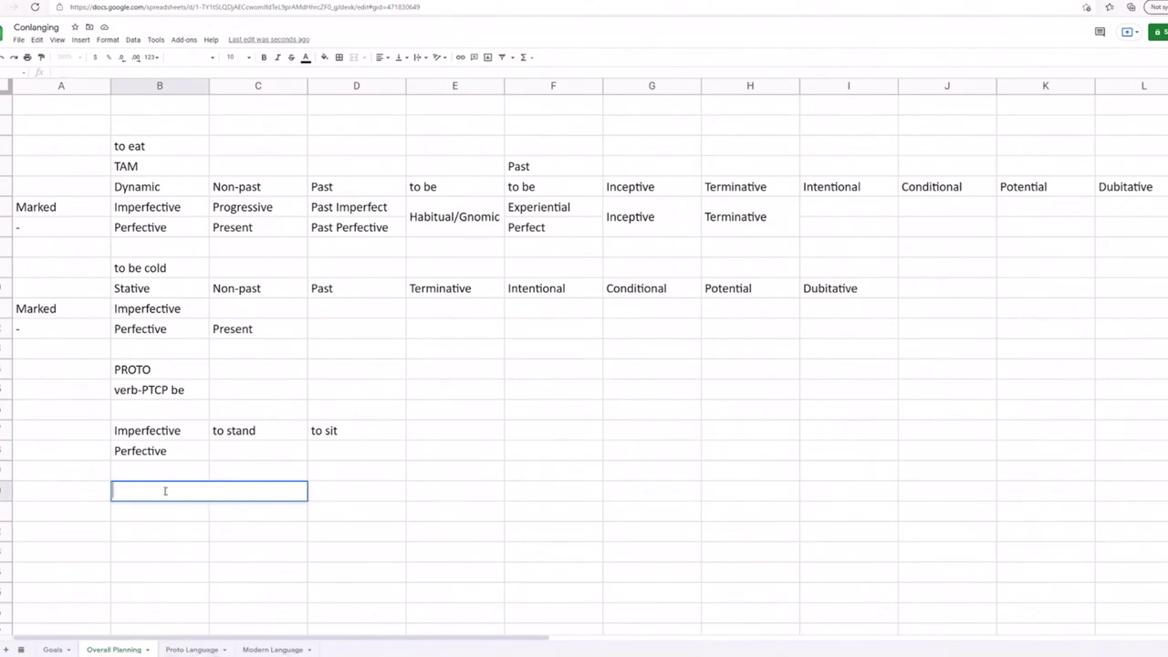
left_click(213, 312)
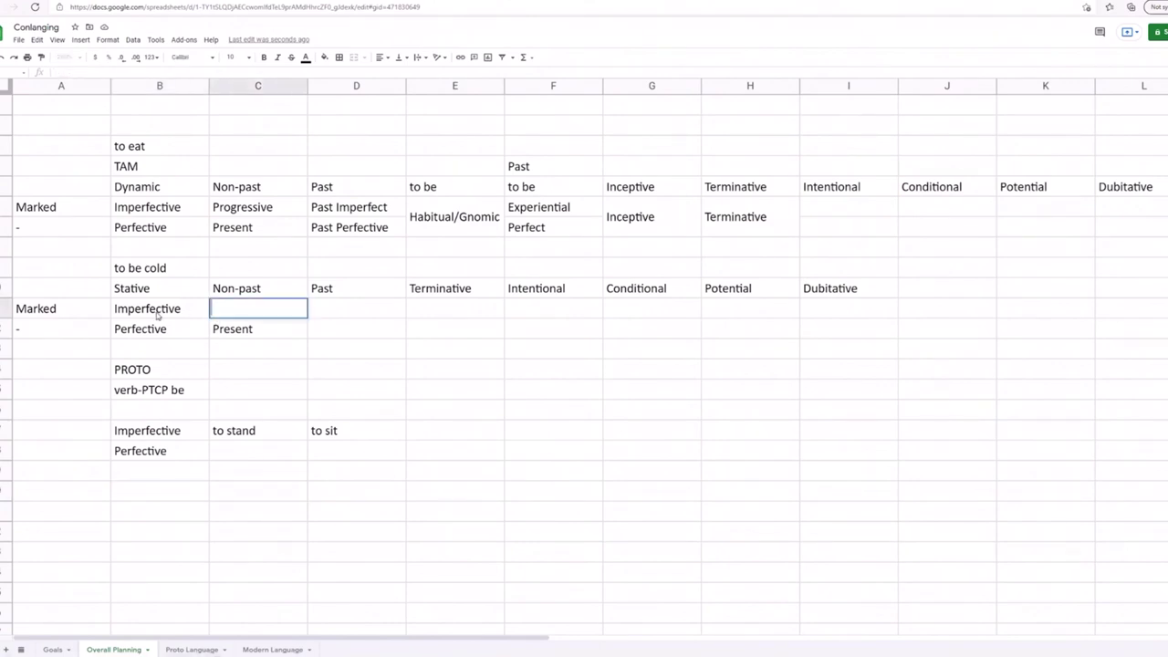
left_click(126, 313)
double_click(128, 313)
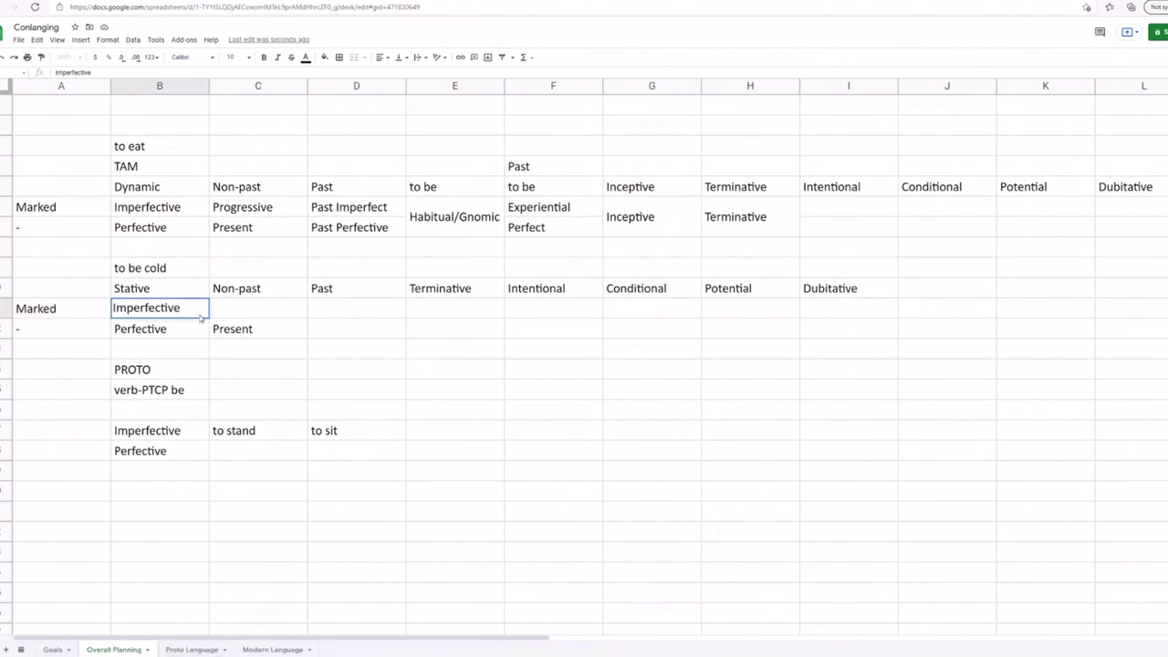
left_click(232, 319)
left_click(149, 318)
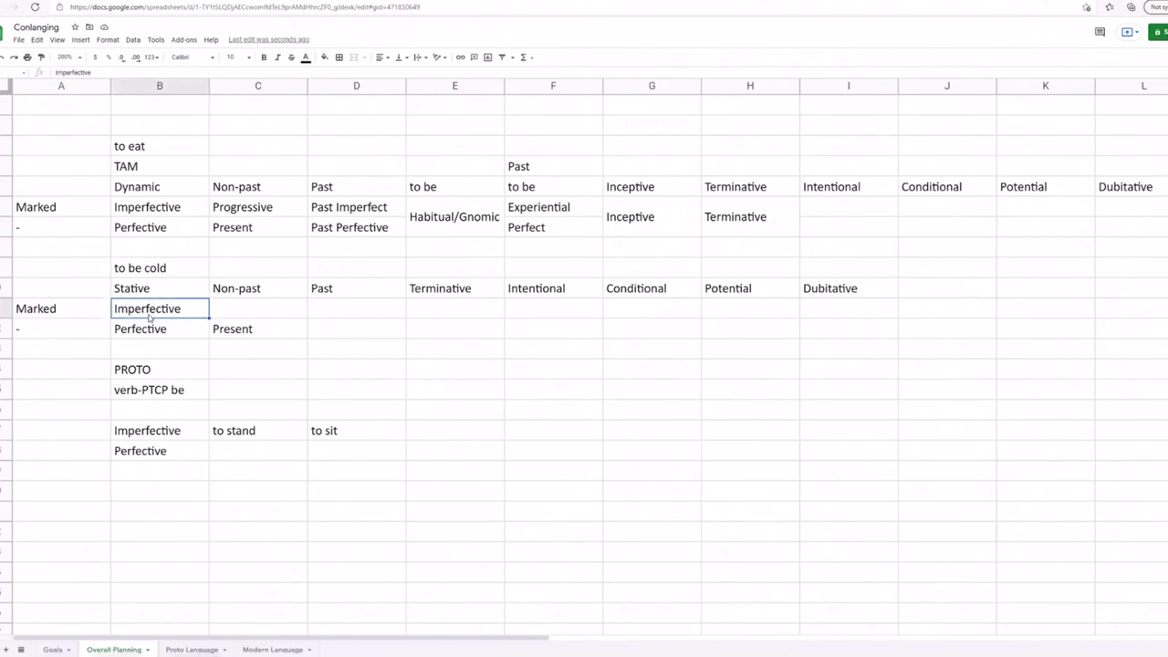
Step: Enter "Inchoative" in the Stative table's imperfective Non-past cell
double_click(149, 313)
double_click(149, 313)
left_click(233, 311)
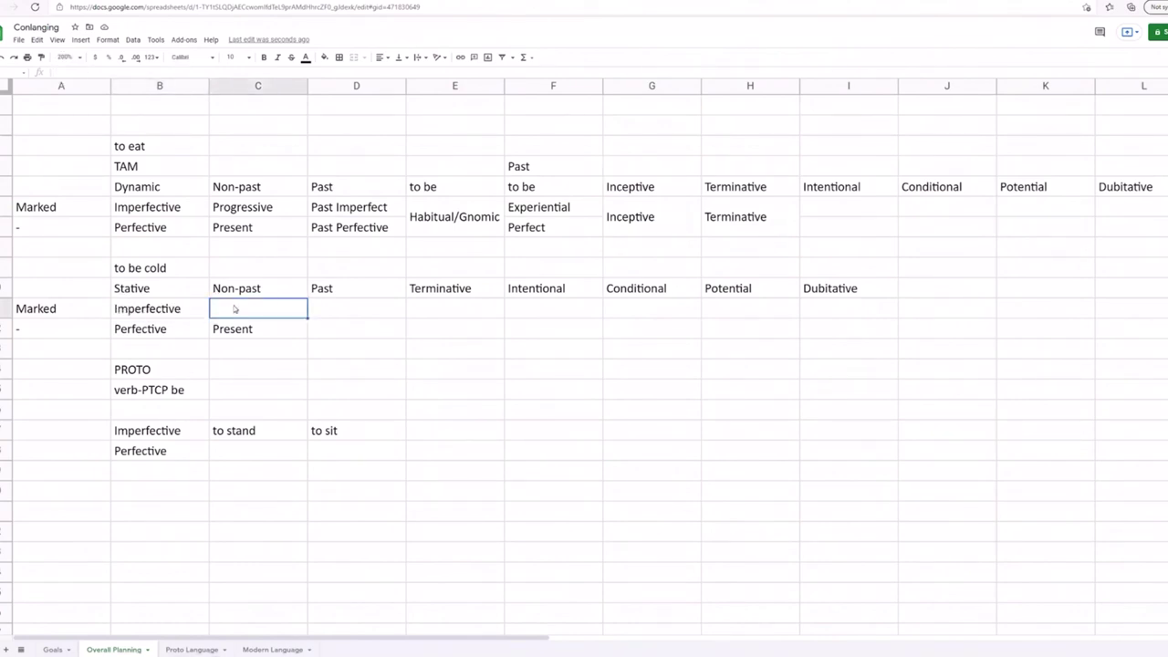
left_click(236, 289)
double_click(250, 315)
type("Inchoative")
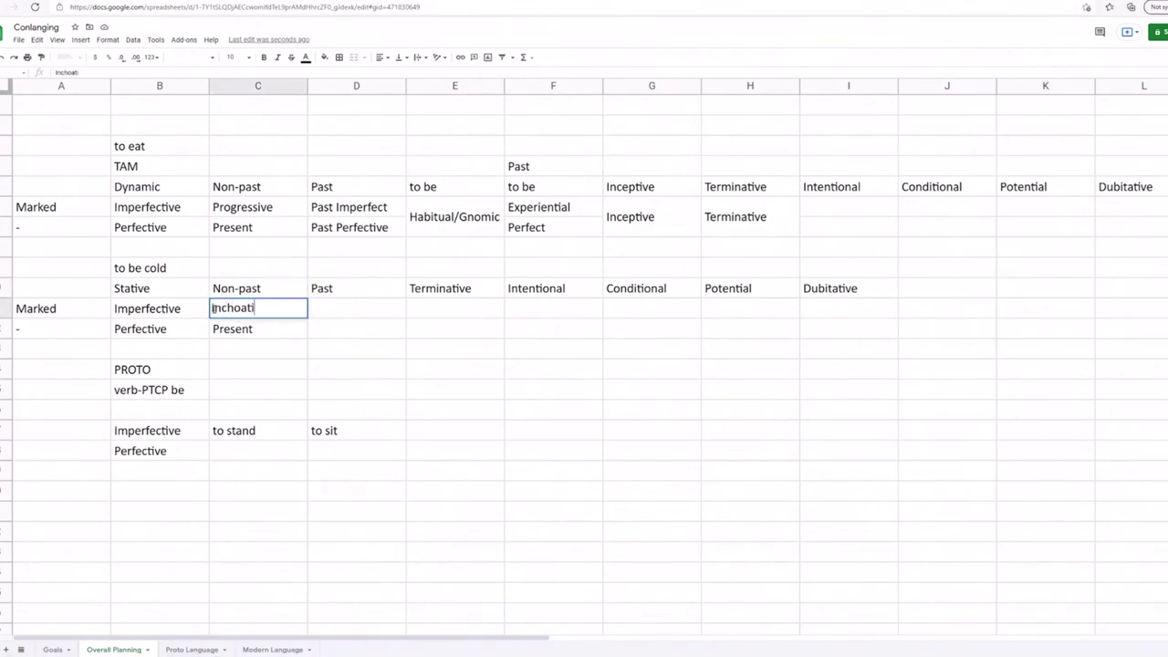
Step: Draft the example "I am becoming" below the Stative table's Past column and discard it
left_click(338, 347)
type("I am becoming")
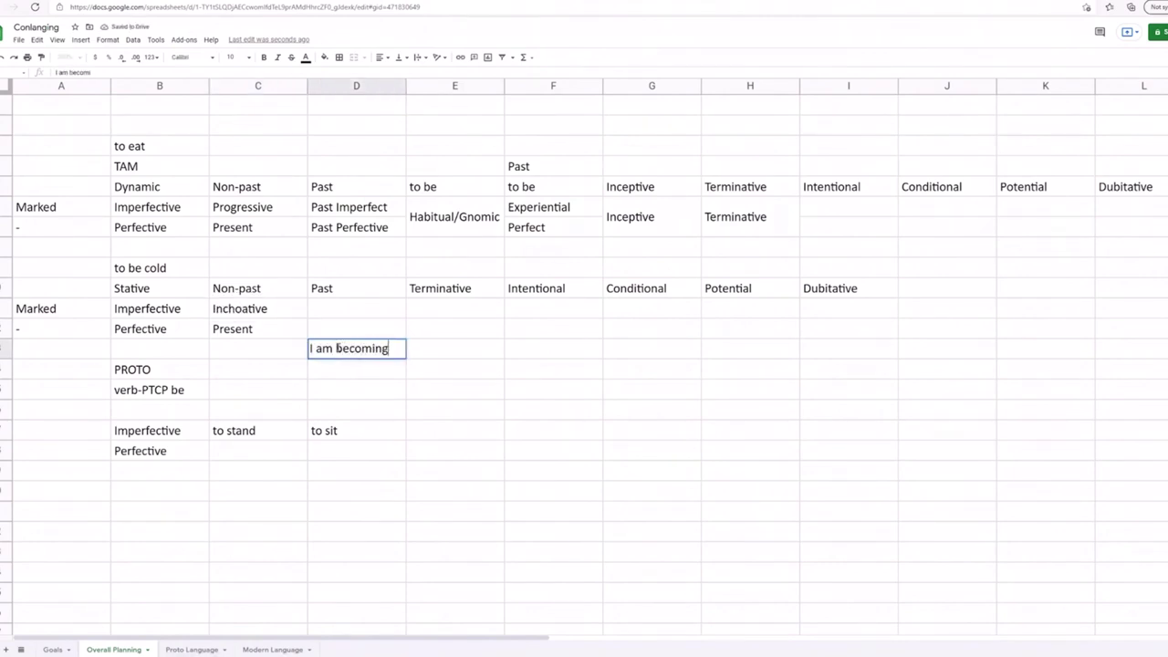
key("Escape")
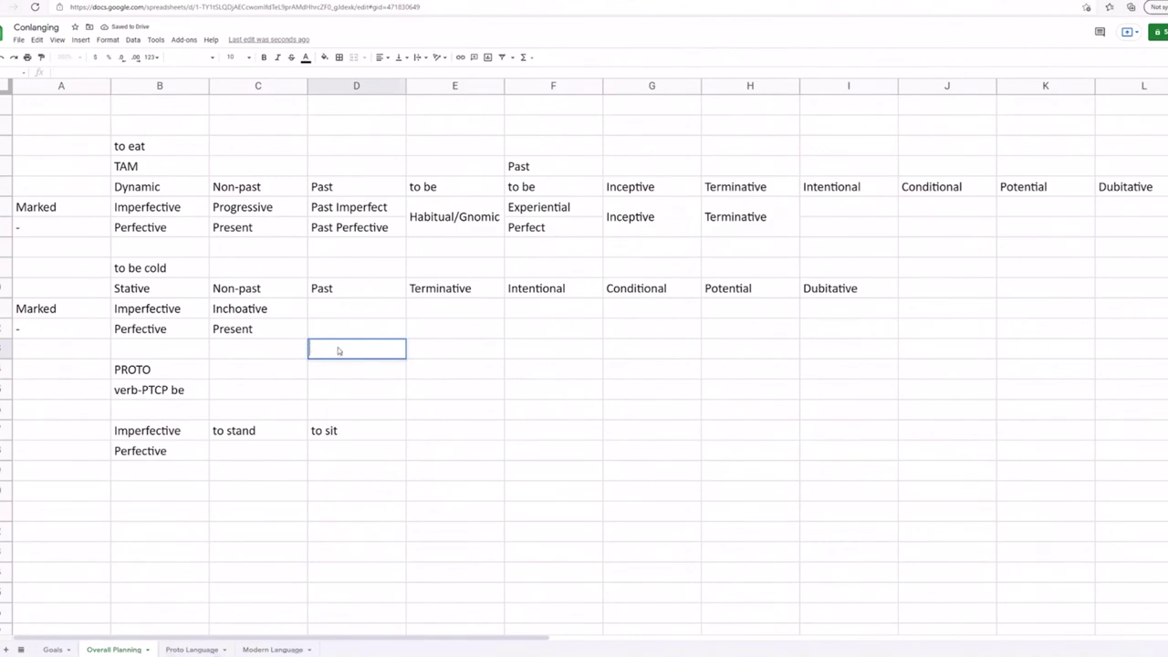
Step: Draft the example "I became cold" below the Stative table's Non-past column, start rewording it to "I become", and erase it
left_click(230, 313)
left_click(244, 347)
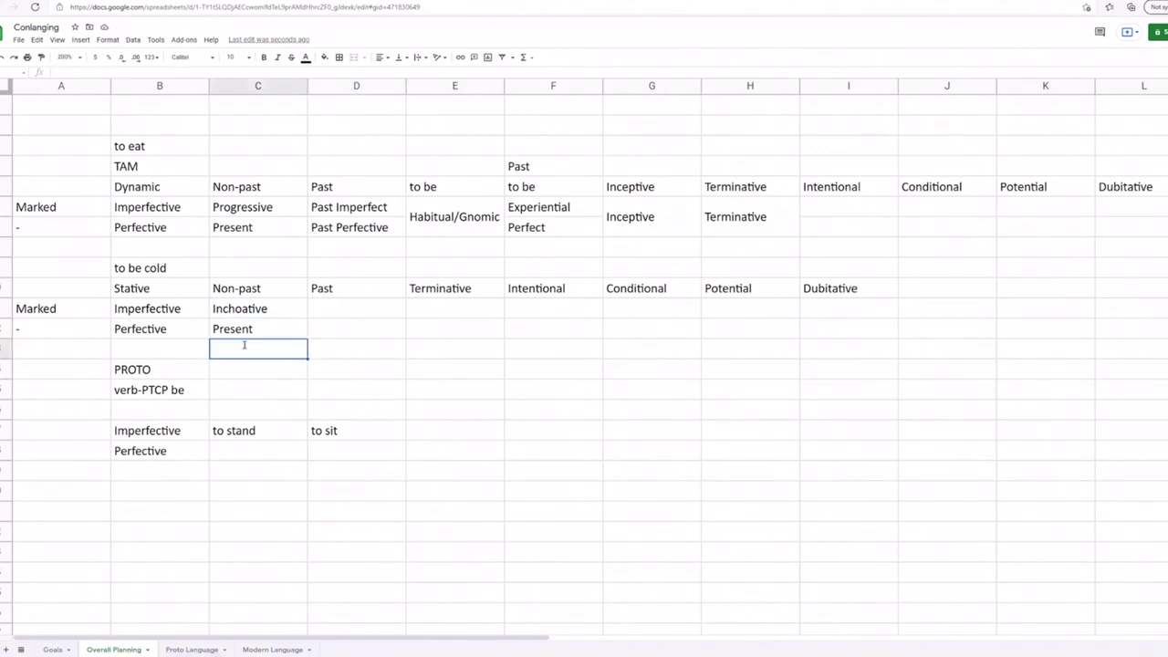
type("I became cold")
key("BackSpace")
key("BackSpace")
key("BackSpace")
key("BackSpace")
key("BackSpace")
key("BackSpace")
key("BackSpace")
key("BackSpace")
key("BackSpace")
type("come ")
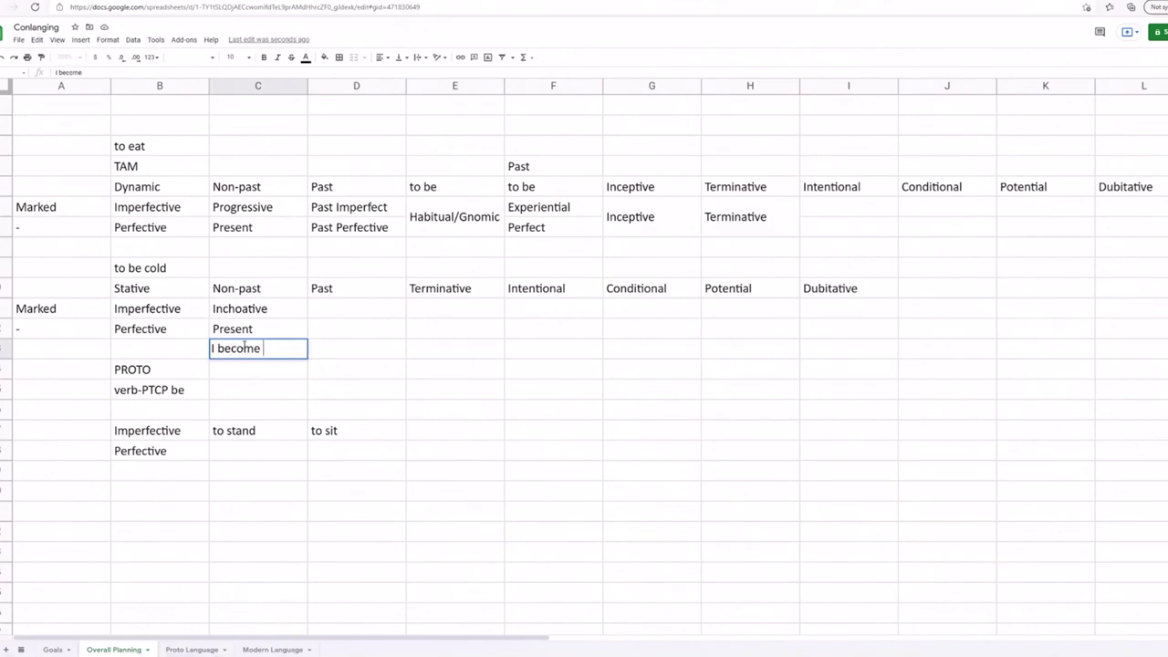
type("col")
key("BackSpace")
key("BackSpace")
key("BackSpace")
key("BackSpace")
key("BackSpace")
key("BackSpace")
key("BackSpace")
key("BackSpace")
key("BackSpace")
key("BackSpace")
key("BackSpace")
key("BackSpace")
left_click(273, 314)
left_click(316, 333)
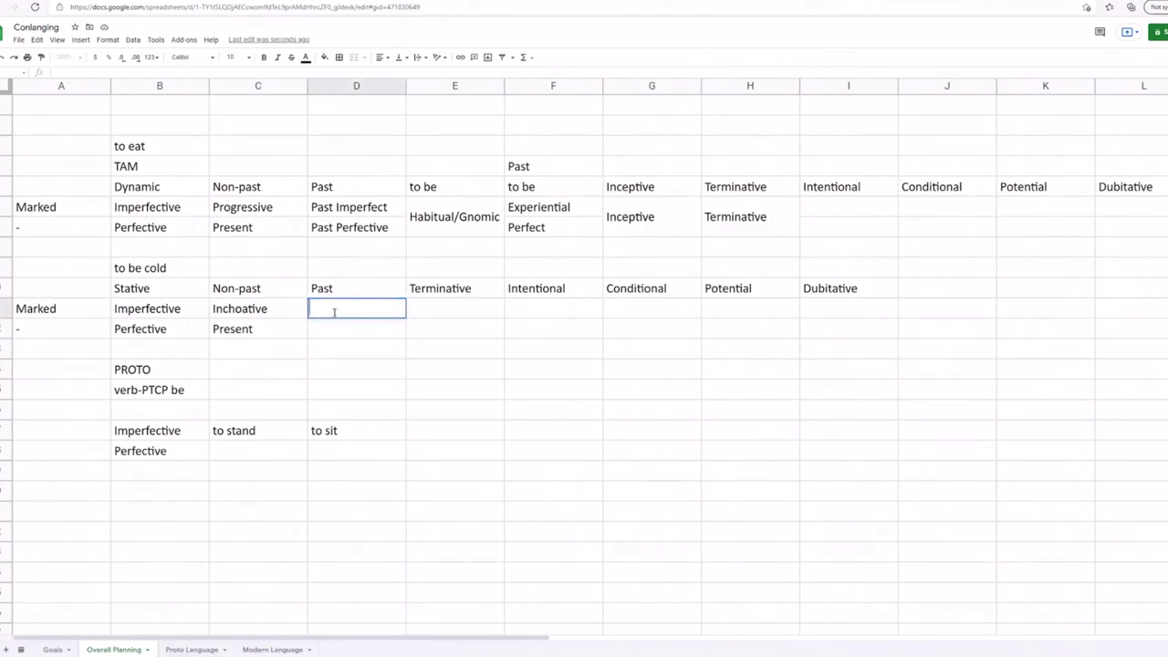
left_click(565, 394)
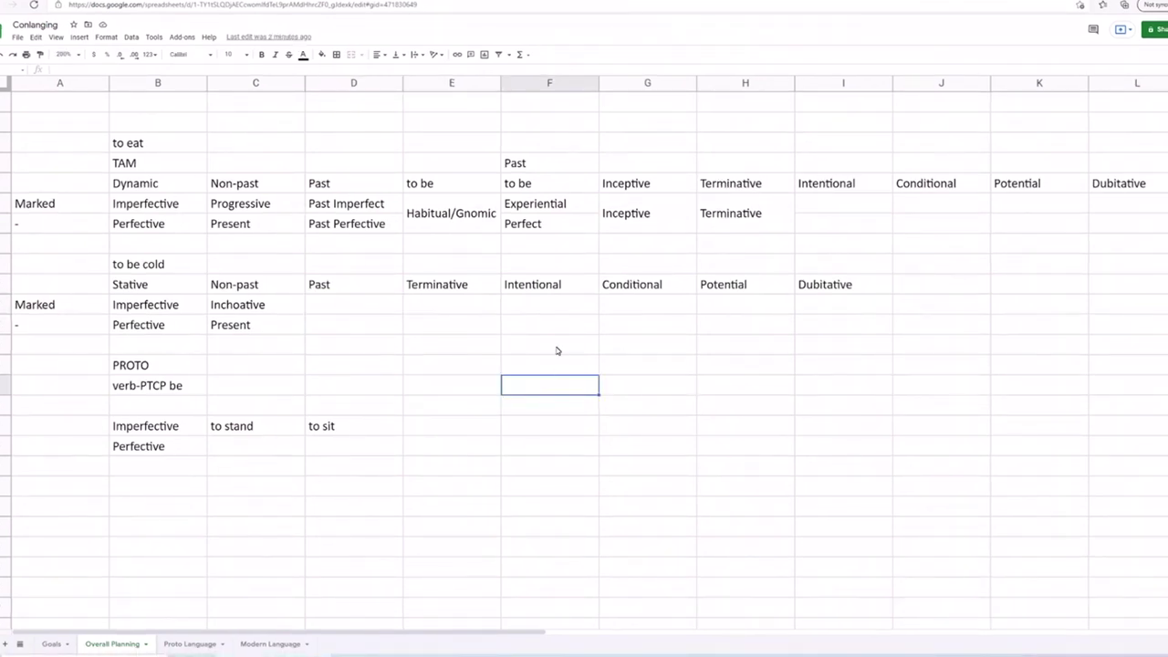
left_click(559, 347)
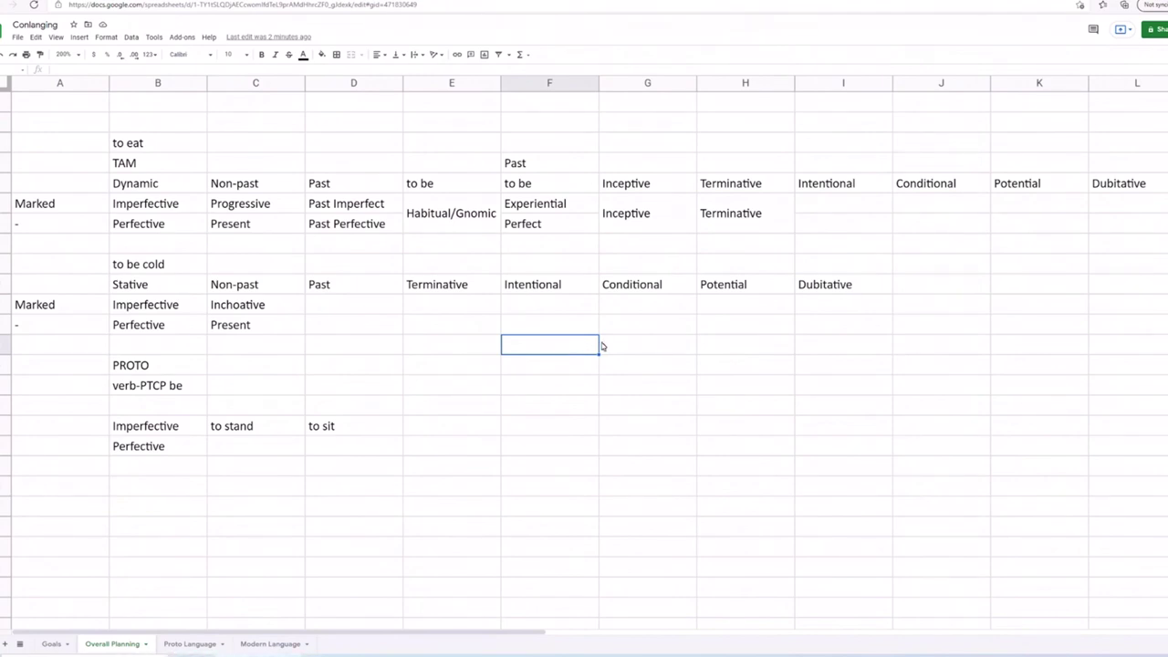
Step: Delete the "Intentional" headings from the Stative and Dynamic tables
left_click(636, 345)
left_click(547, 264)
left_click(538, 284)
key("Delete")
left_click(848, 180)
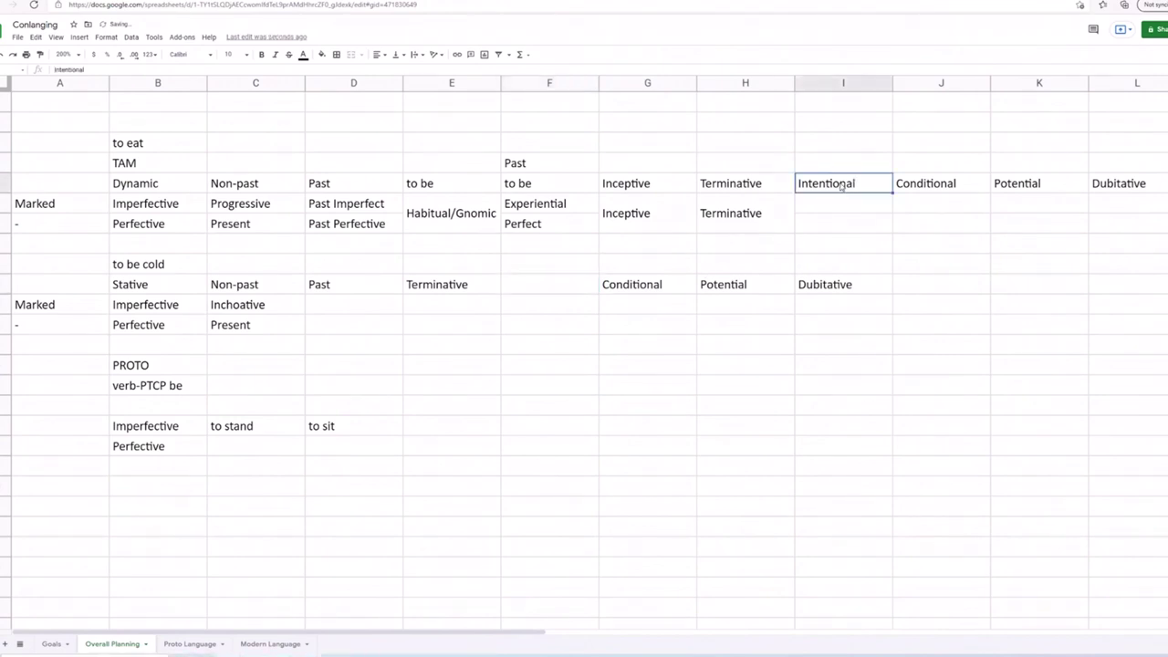
key("Delete")
Step: Move the Stative table's Conditional, Potential and Dubitative columns over so they start in column F beside Terminative
left_click_drag(639, 281, 832, 327)
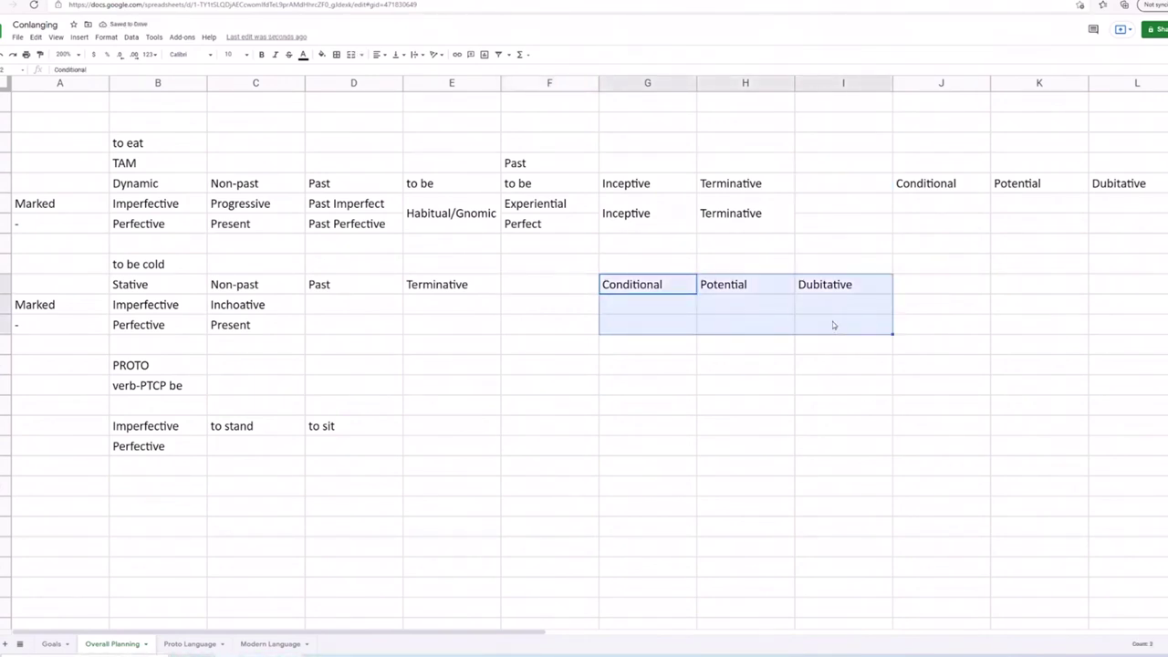
key("ctrl+x")
left_click(537, 287)
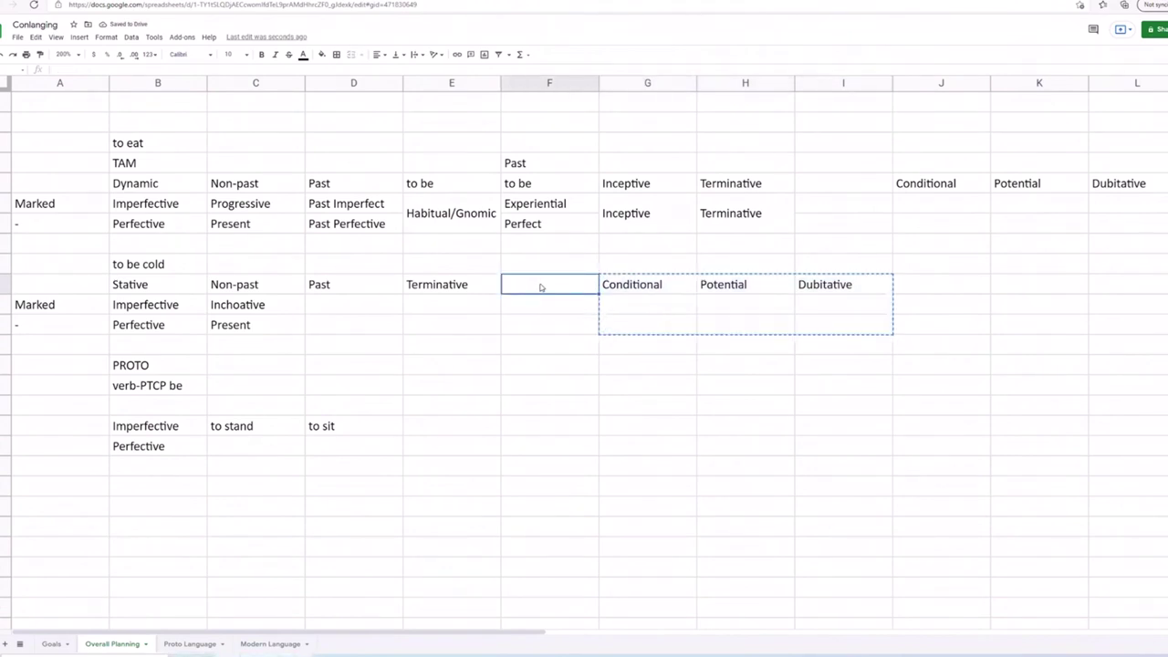
key("ctrl+v")
Step: Move the Dynamic table's Conditional, Potential and Dubitative headings over so they start in column I beside Terminative
left_click(930, 187)
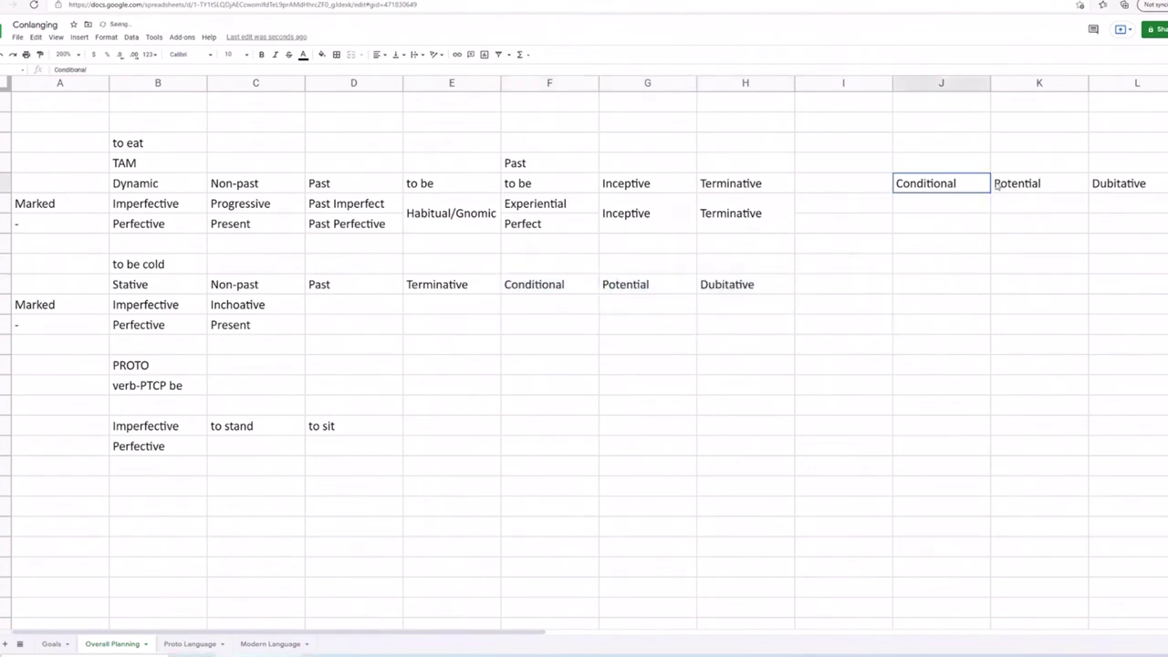
left_click_drag(1019, 185, 1091, 190)
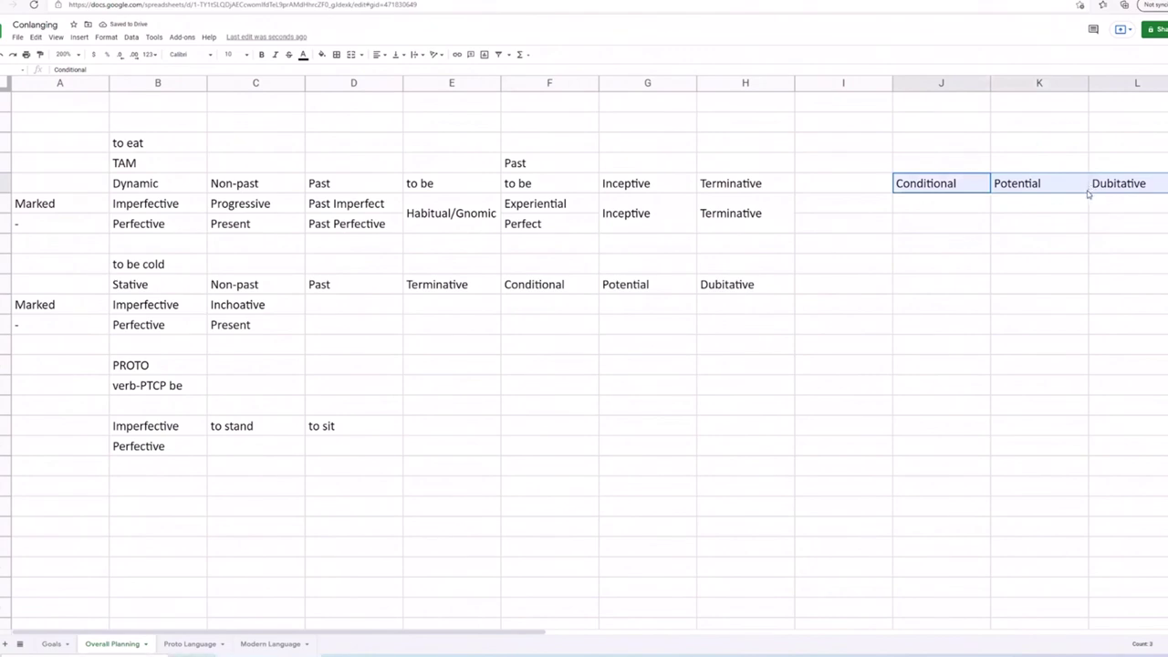
key("ctrl+x")
left_click(840, 187)
key("ctrl+v")
left_click(808, 288)
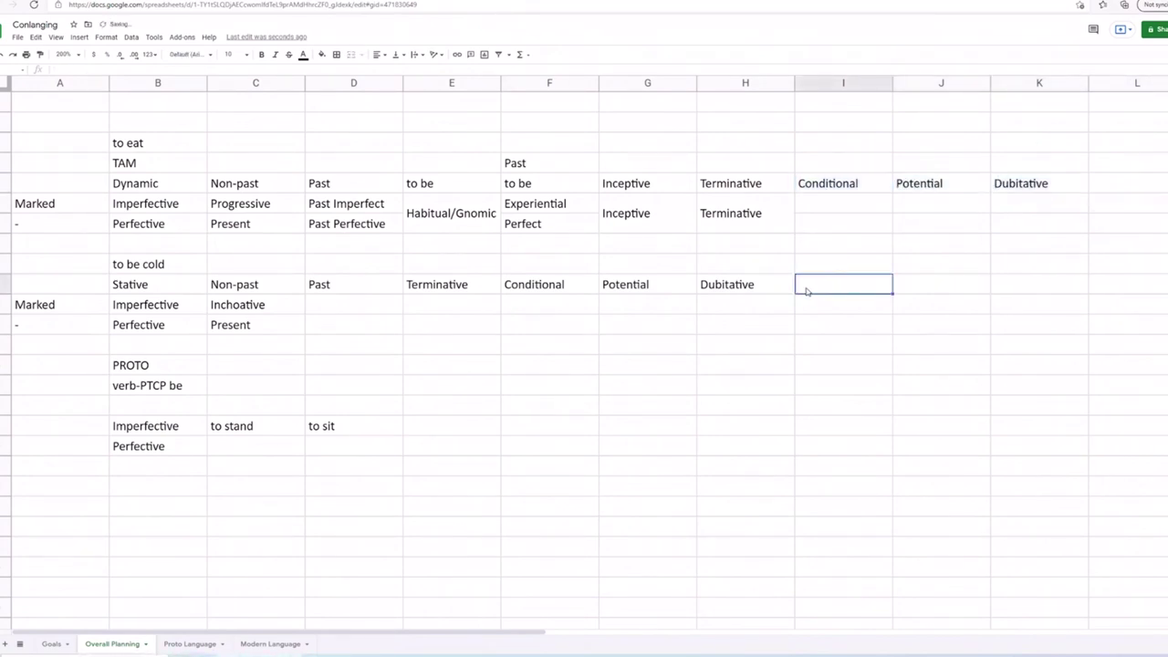
type("Optat")
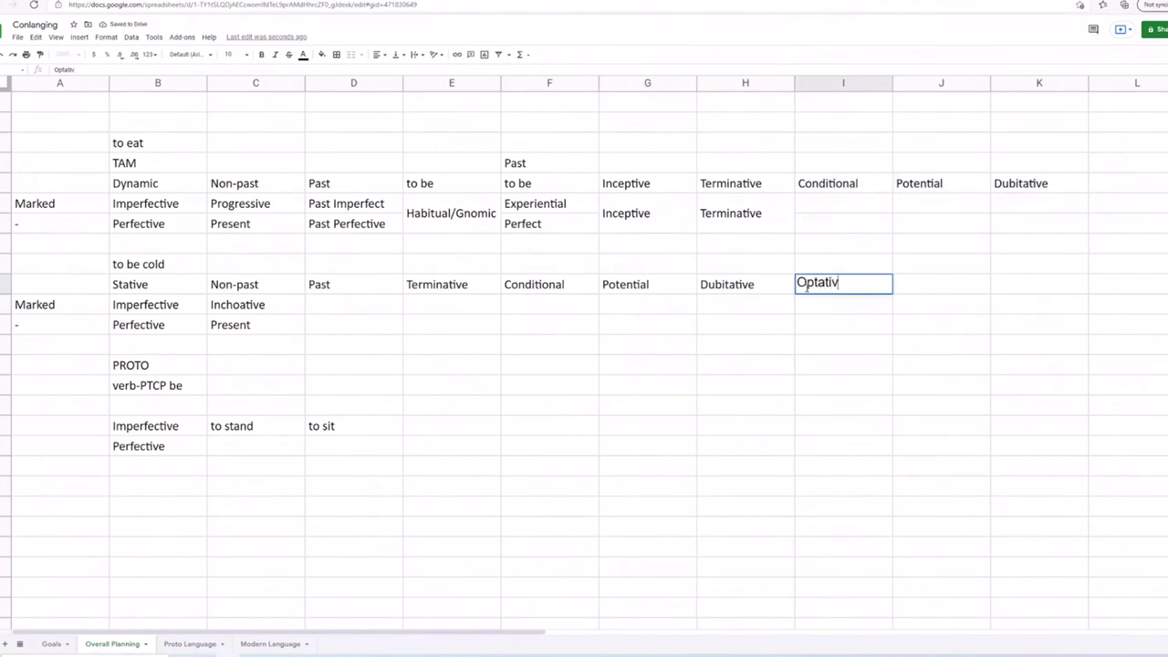
type("iv")
key("BackSpace")
key("BackSpace")
key("BackSpace")
key("BackSpace")
key("BackSpace")
key("BackSpace")
key("BackSpace")
Step: Set the font of the entire Overall Planning sheet to Calibri
key("ctrl+a")
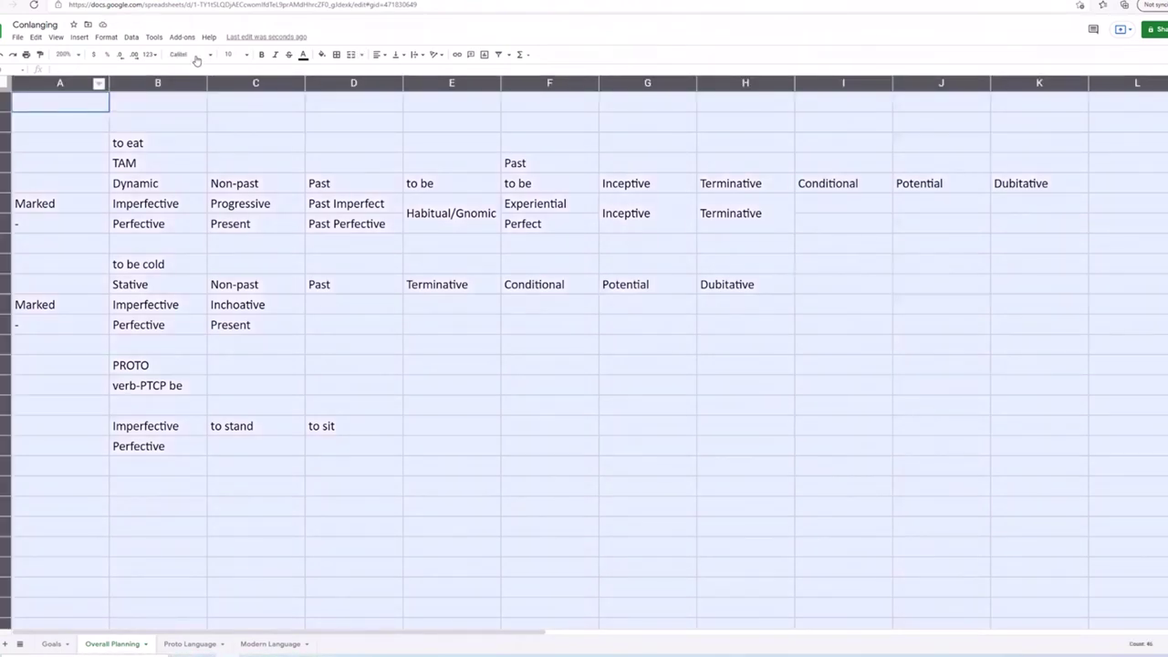
left_click(197, 57)
left_click(197, 155)
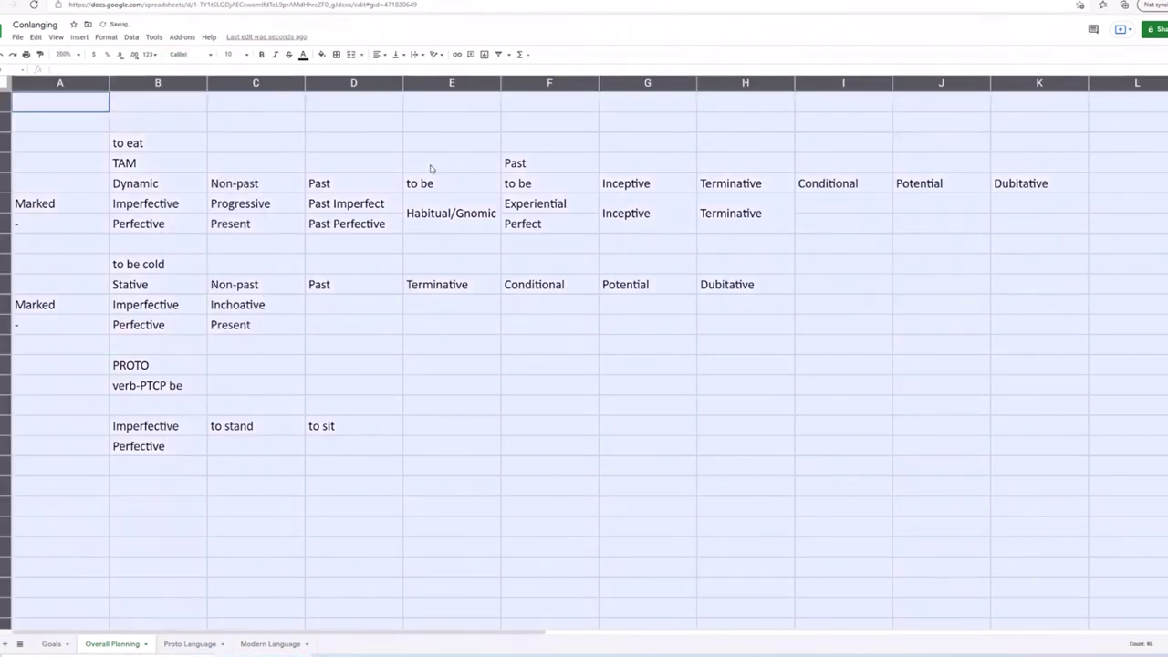
left_click(687, 257)
Step: Add the heading "Optative-Imperative" after Dubitative in both the Stative and Dynamic tables
left_click(828, 284)
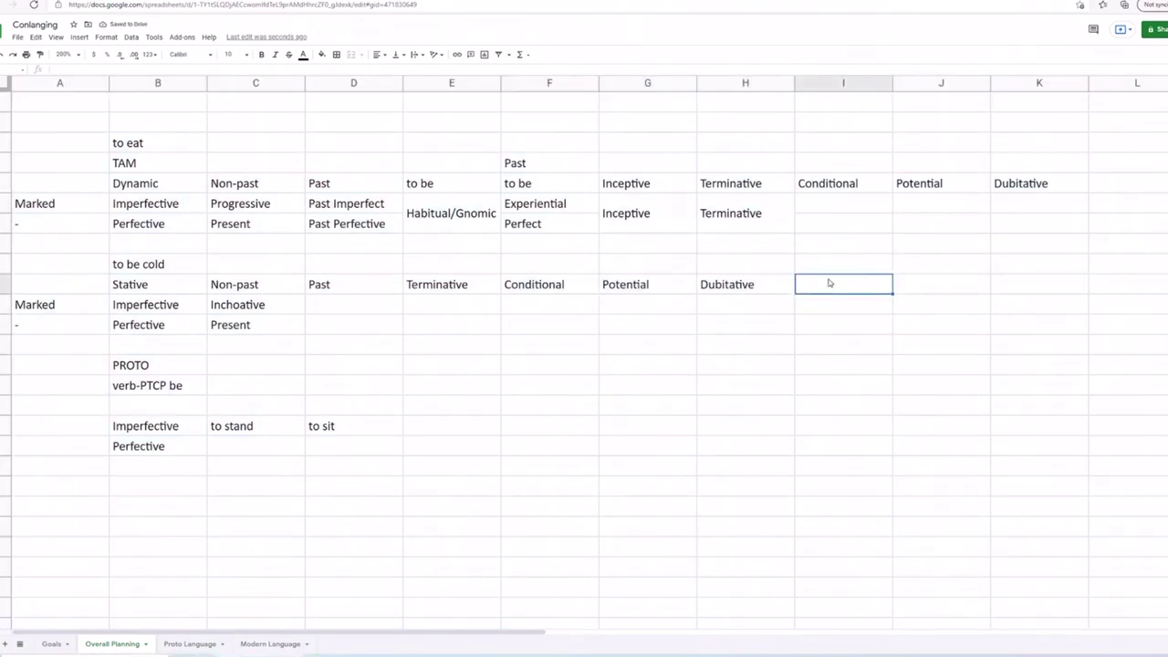
type("Optative")
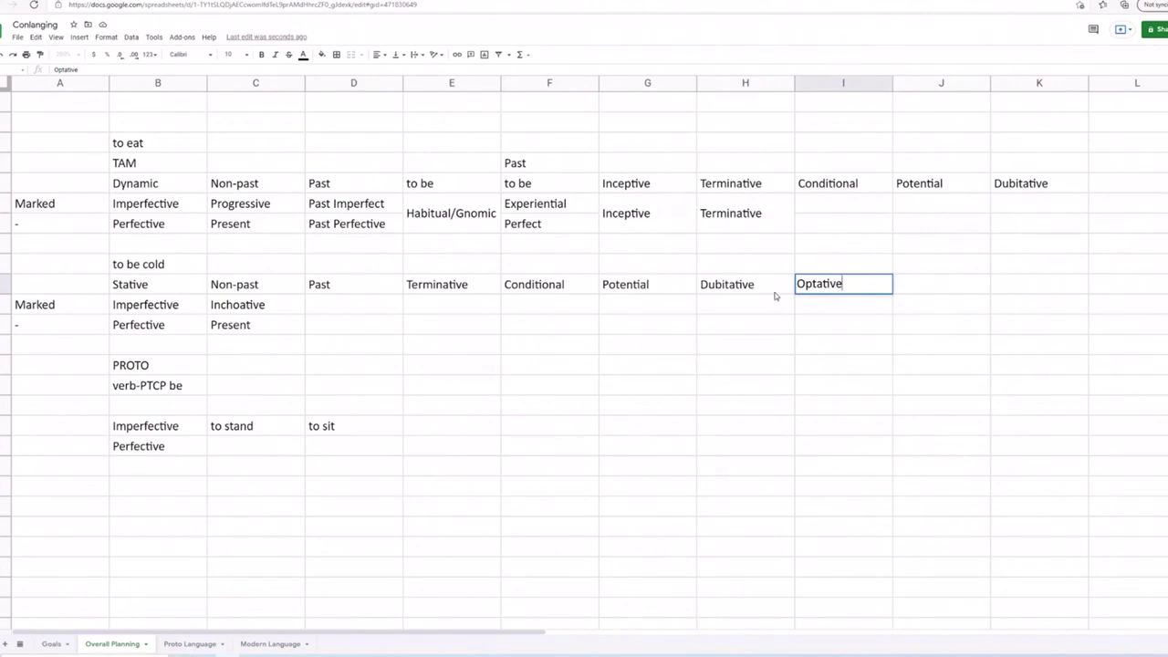
type("-Imper")
type("ative")
key("Return")
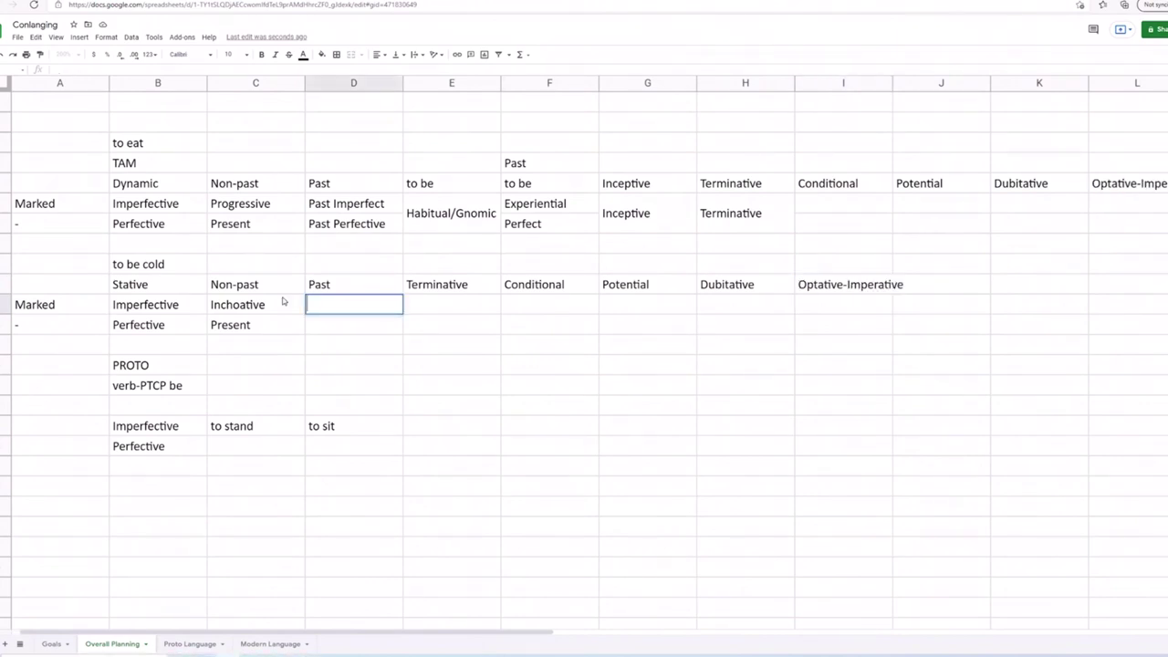
Step: Enter "Past" in the Stative table's perfective Past cell
key("Down")
key("Left")
key("Left")
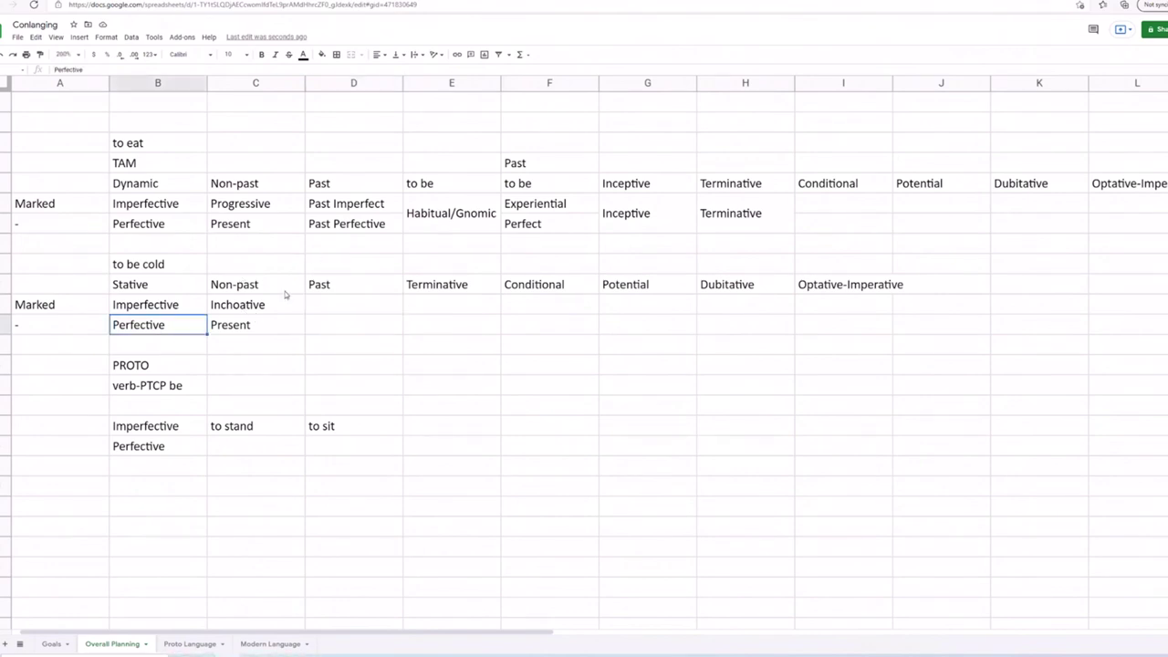
left_click(326, 330)
type("Past")
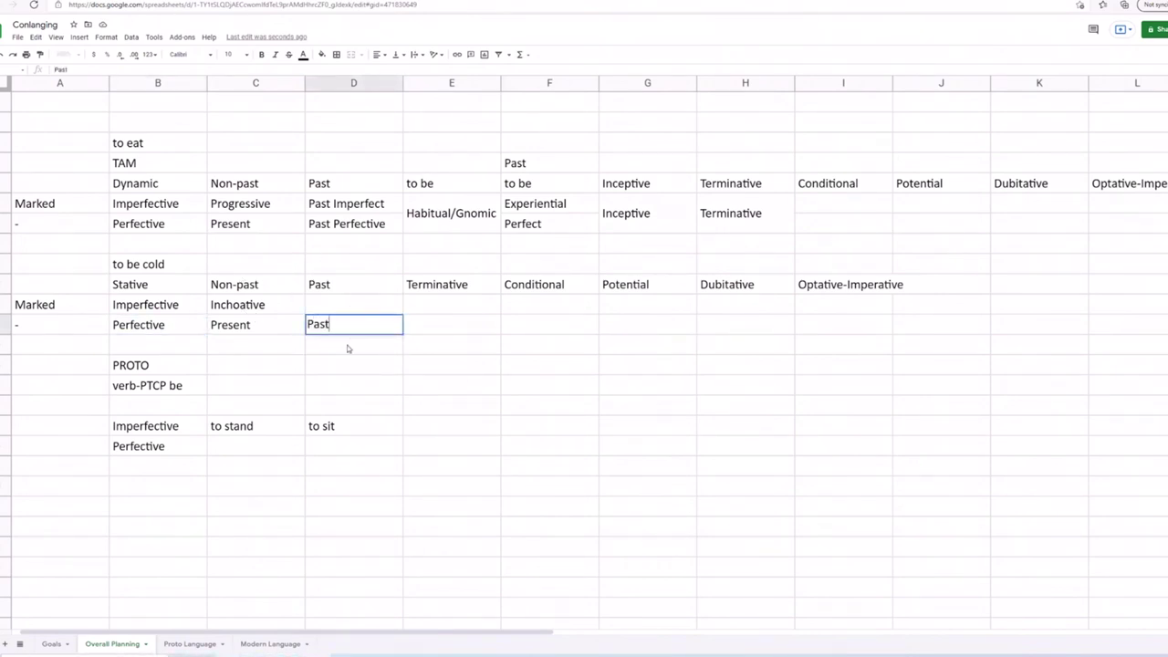
key("Return")
key("ctrl+z")
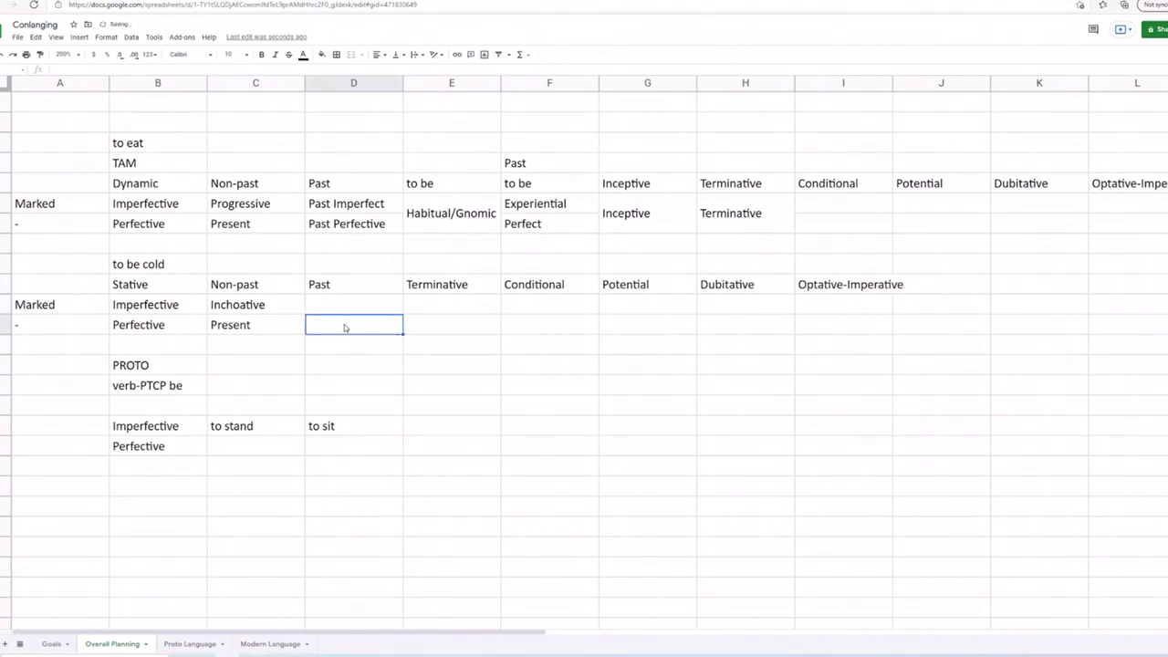
type("Past")
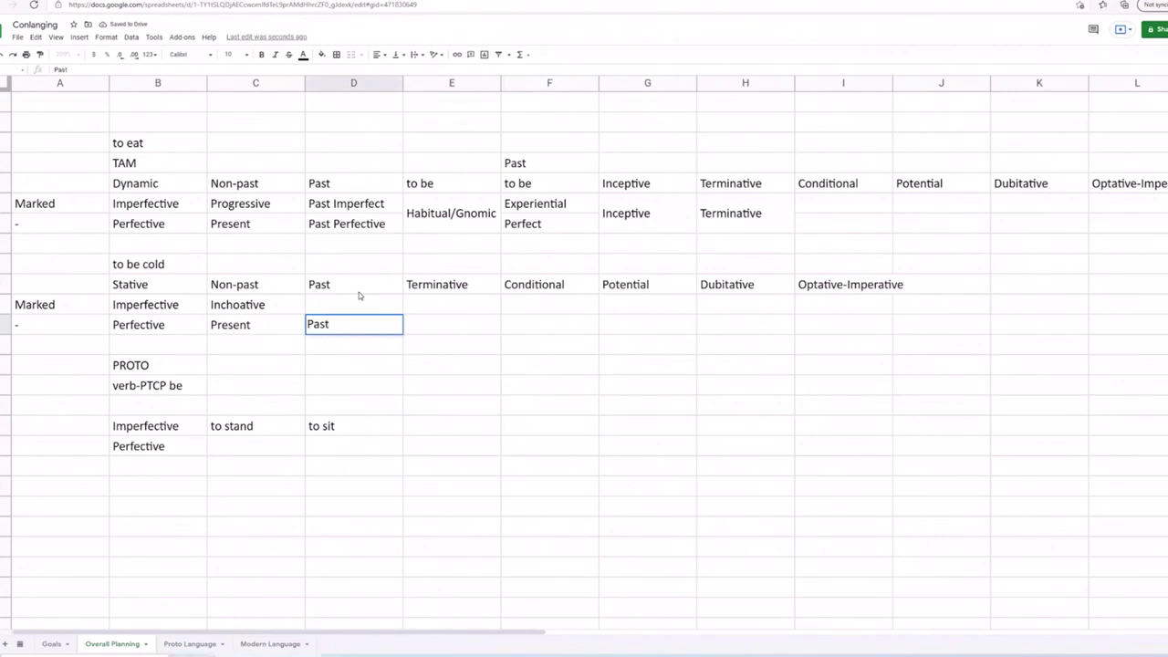
Step: Enter "Past Inchoative" in the Stative table's imperfective Past cell
left_click(358, 292)
left_click(360, 303)
type("Past Inchoative")
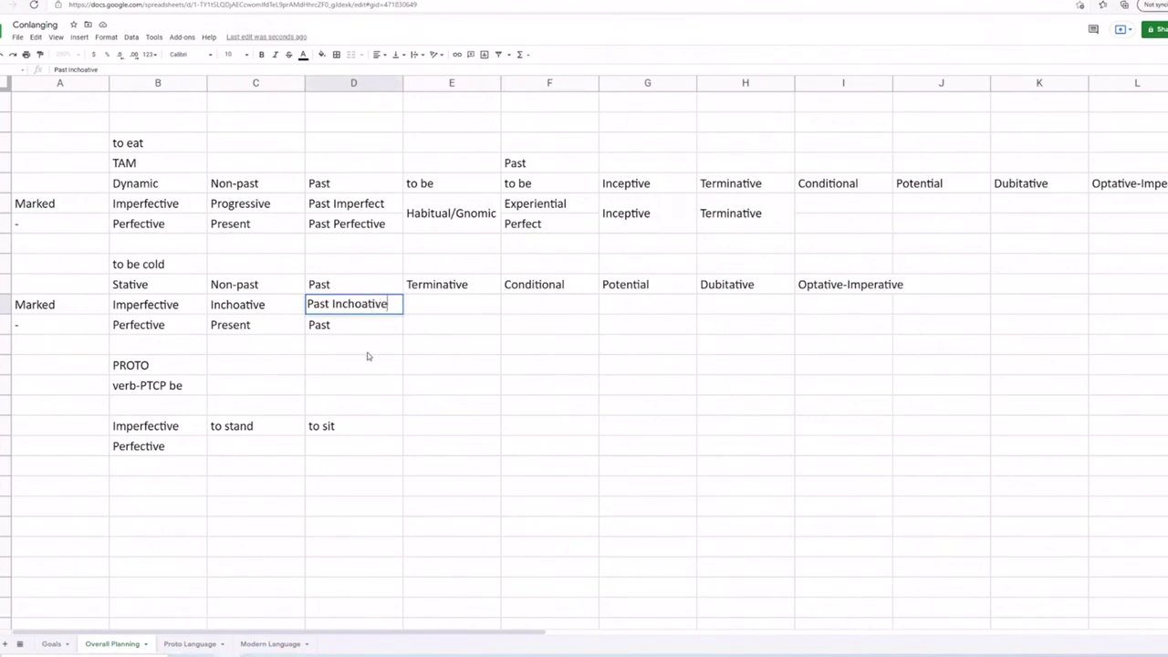
left_click(368, 348)
key("Down")
left_click(287, 319)
left_click(321, 307)
left_click(321, 342)
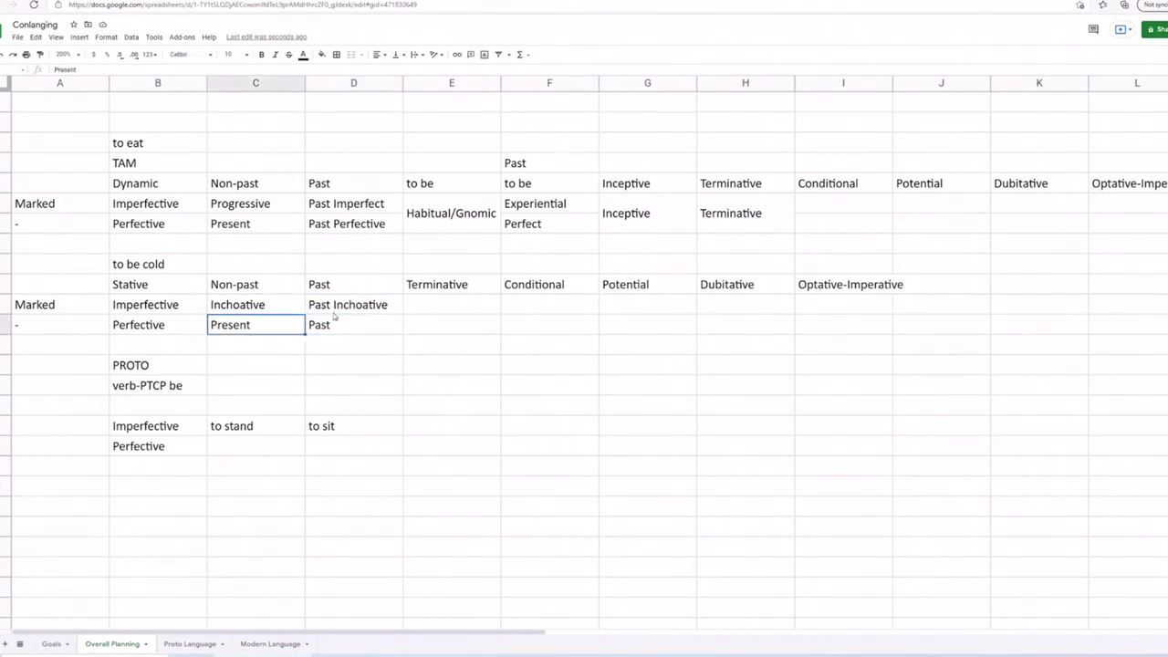
key("Up")
left_click(399, 322)
key("Up")
key("Right")
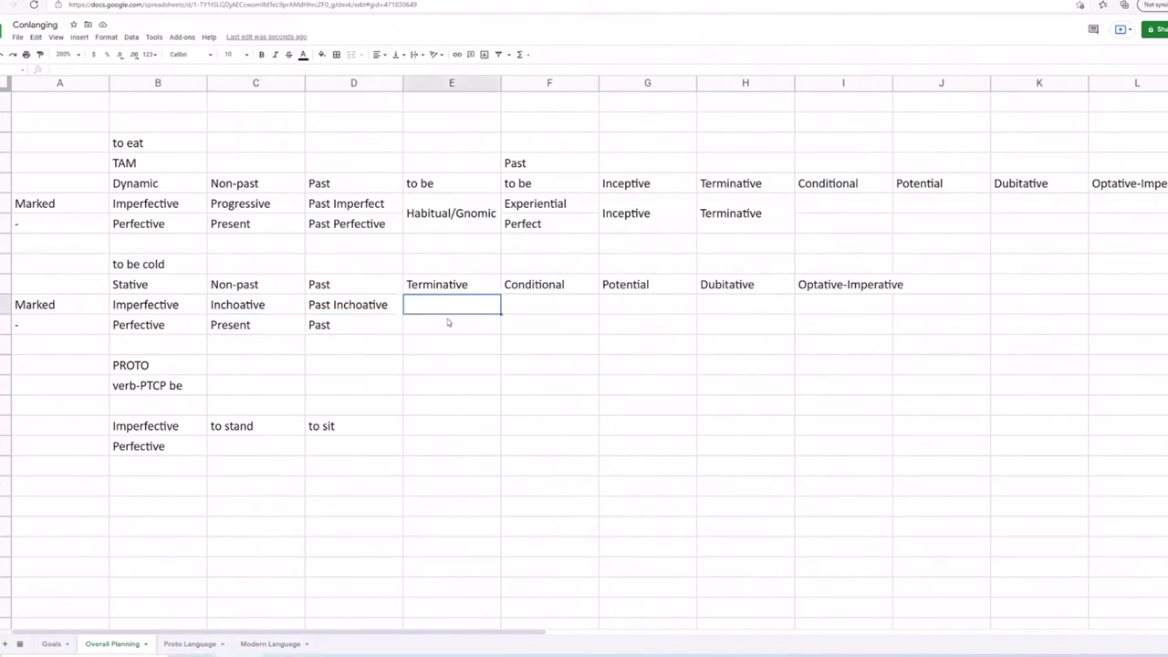
double_click(418, 306)
left_click(420, 322, "shift")
left_click(513, 334)
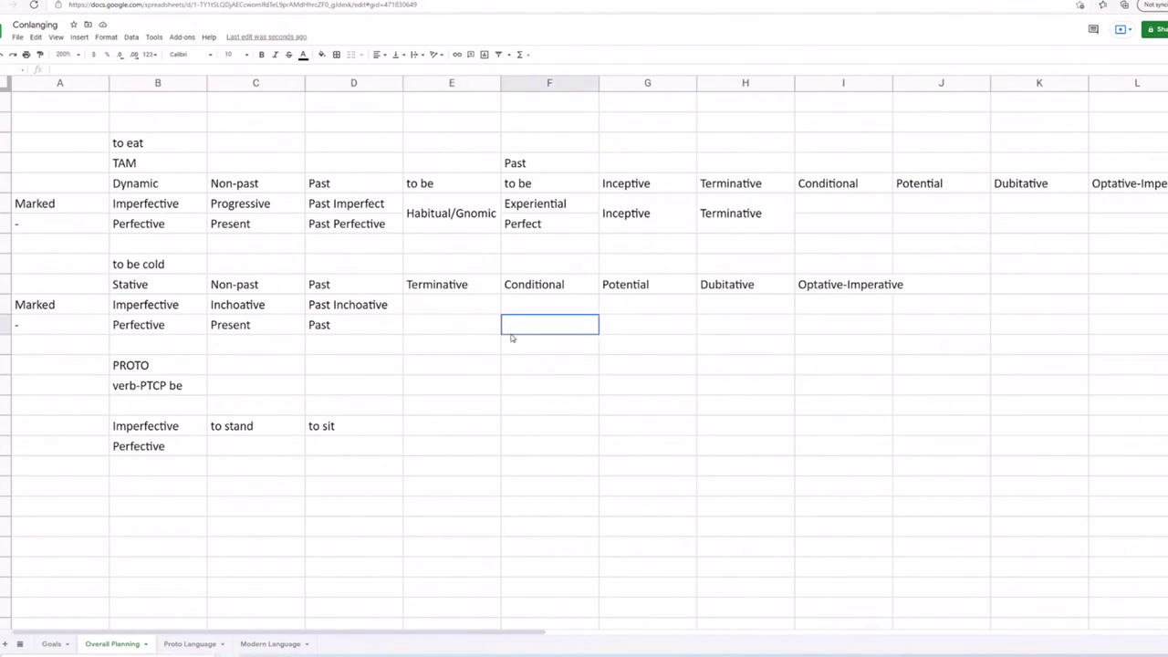
left_click(451, 333)
key("ctrl+c")
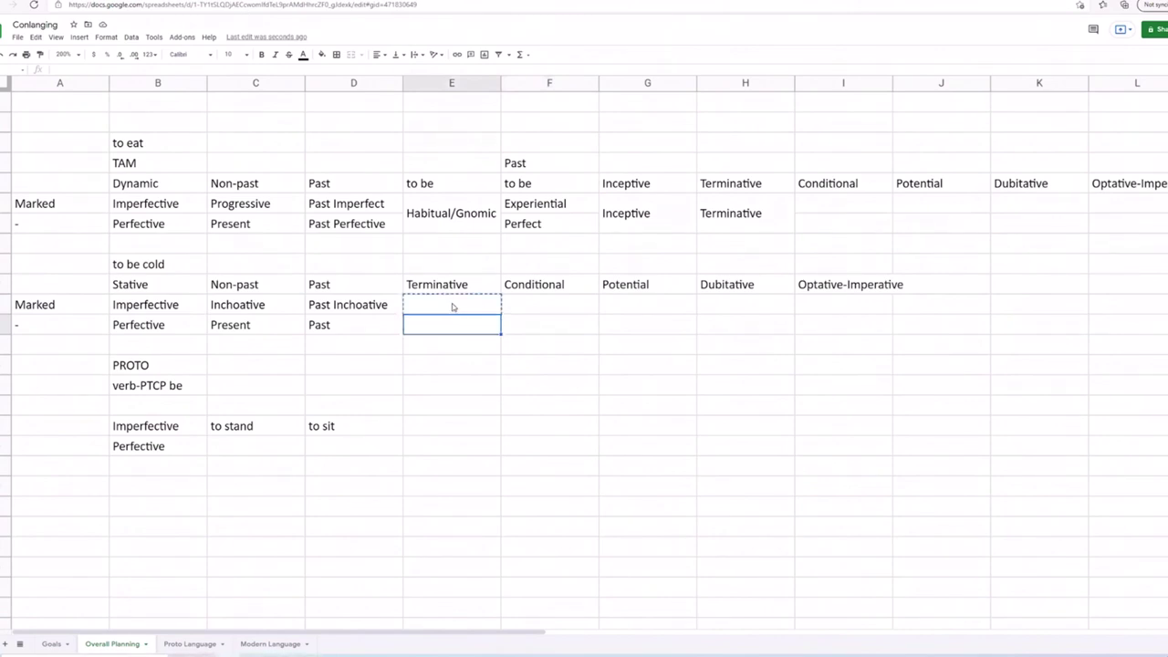
left_click(451, 308)
left_click(457, 326, "shift")
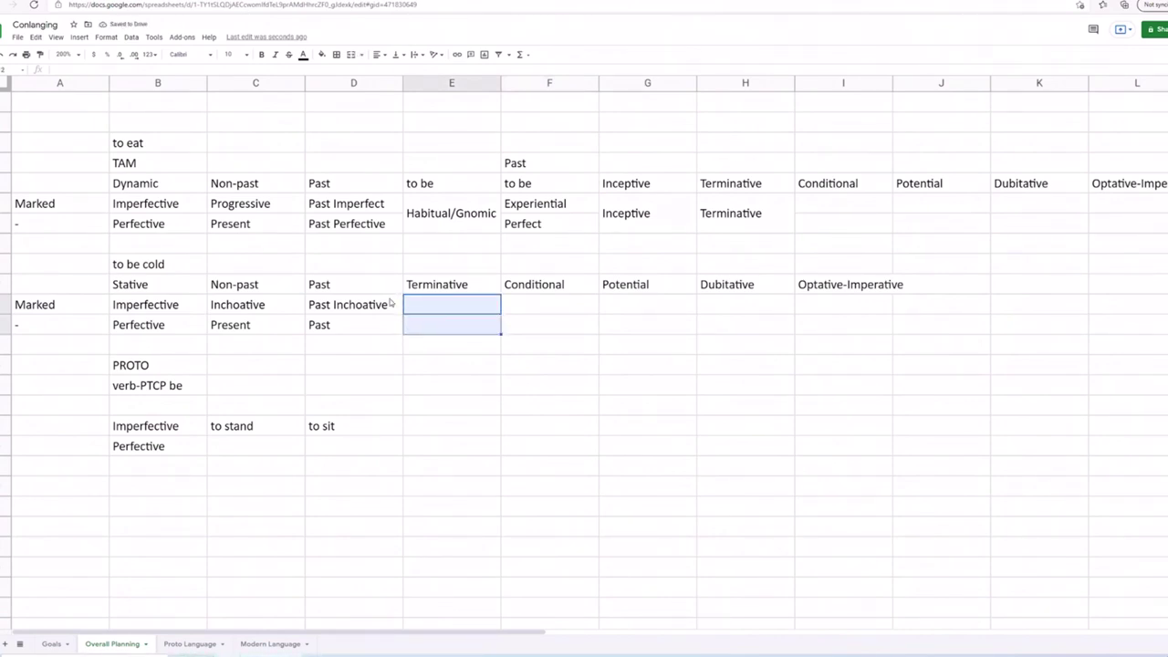
left_click(452, 385)
Step: Merge the two cells under the Stative table's Terminative heading and enter "Terminative" in the merged cell
mouse_move(455, 308)
left_mouse_down()
mouse_move(455, 345)
mouse_move(453, 318)
left_mouse_up()
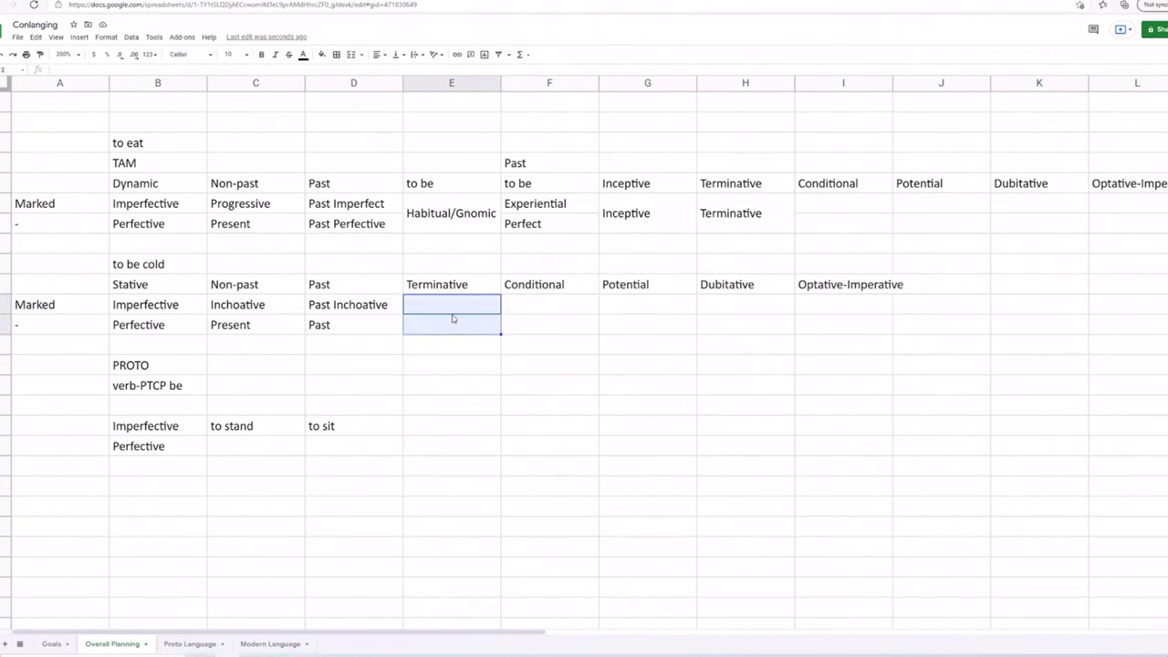
left_click(354, 56)
type("Termo")
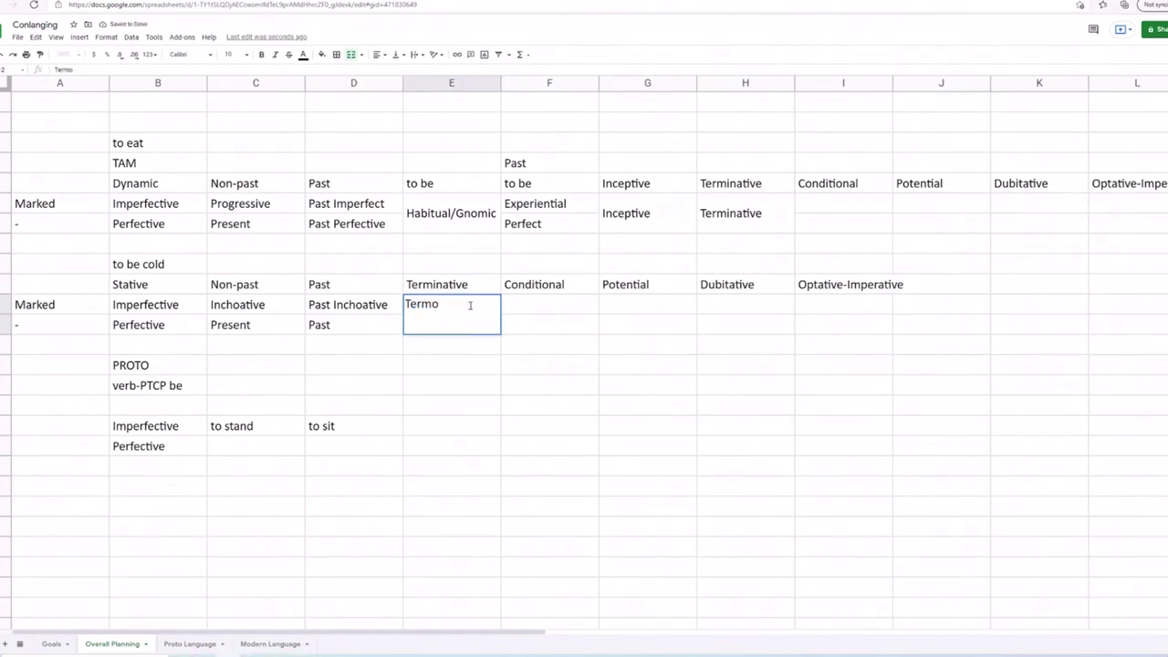
type("ninative")
key("Tab")
left_click(576, 326)
left_click(635, 321)
left_click(840, 305)
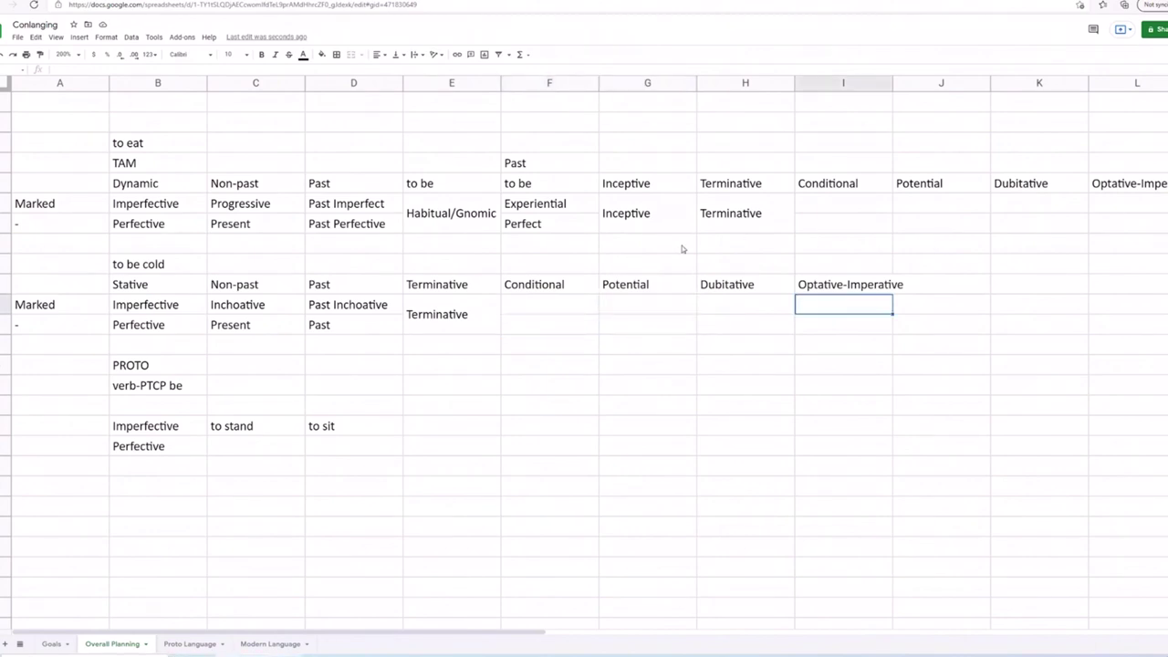
left_click(445, 385)
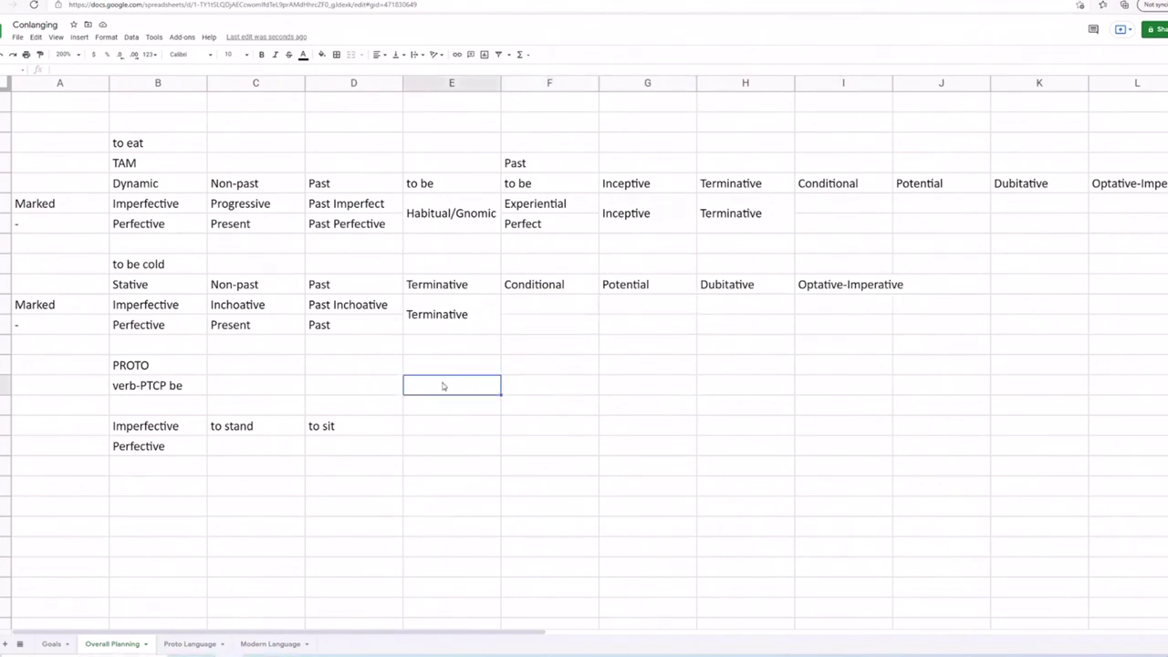
Step: Merge the Stative table's imperfective Non-past and Past cells into one cell reading "Inchoative"
double_click(442, 383)
left_click(434, 355)
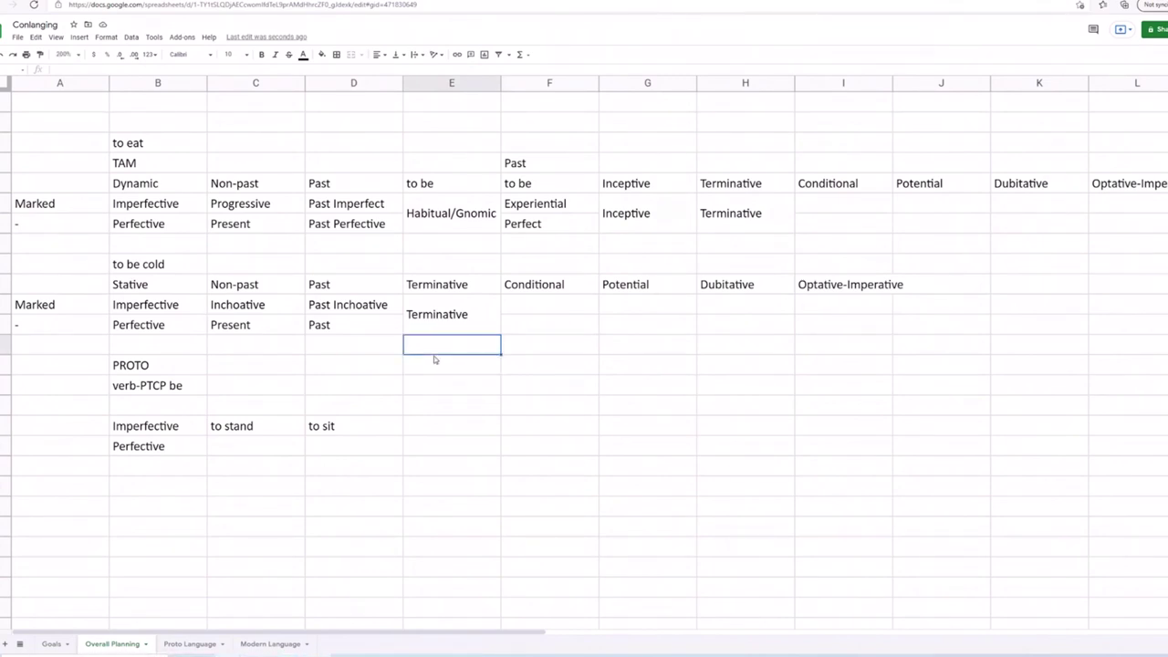
left_click(356, 308)
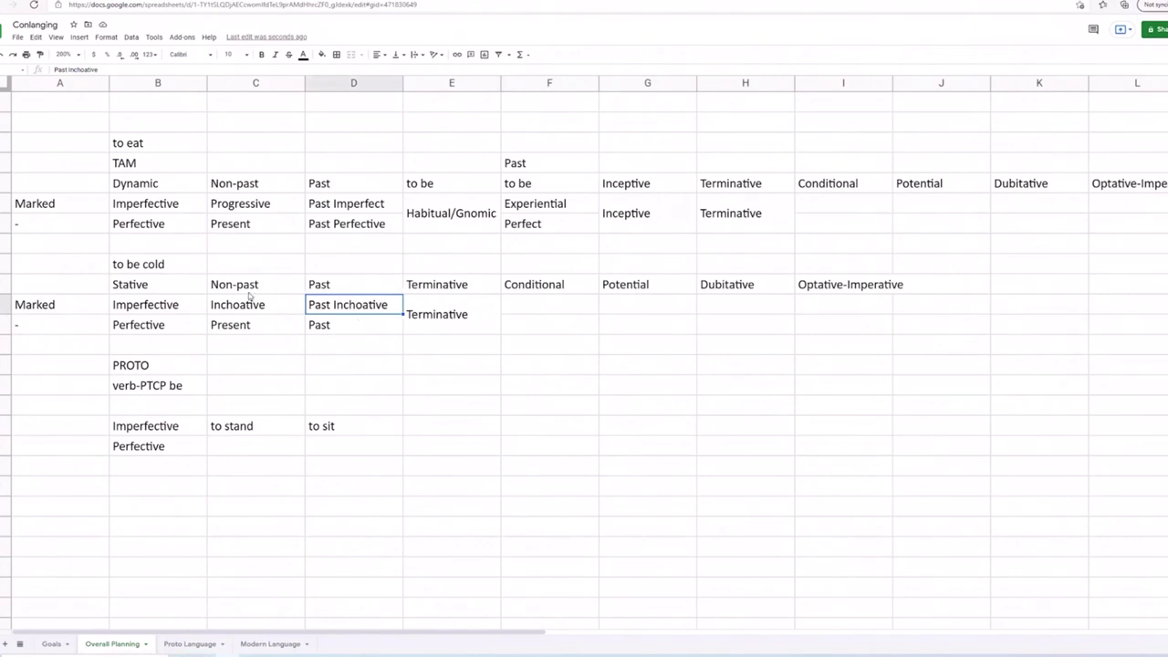
left_click_drag(241, 308, 354, 312)
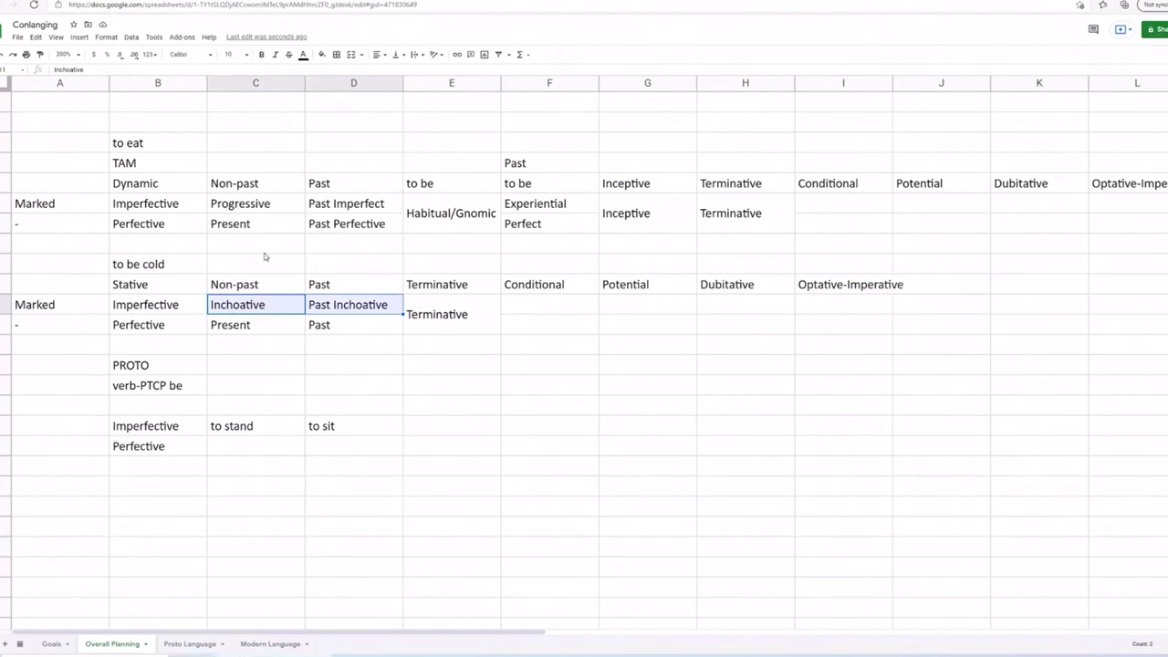
left_click(353, 54)
key("Return")
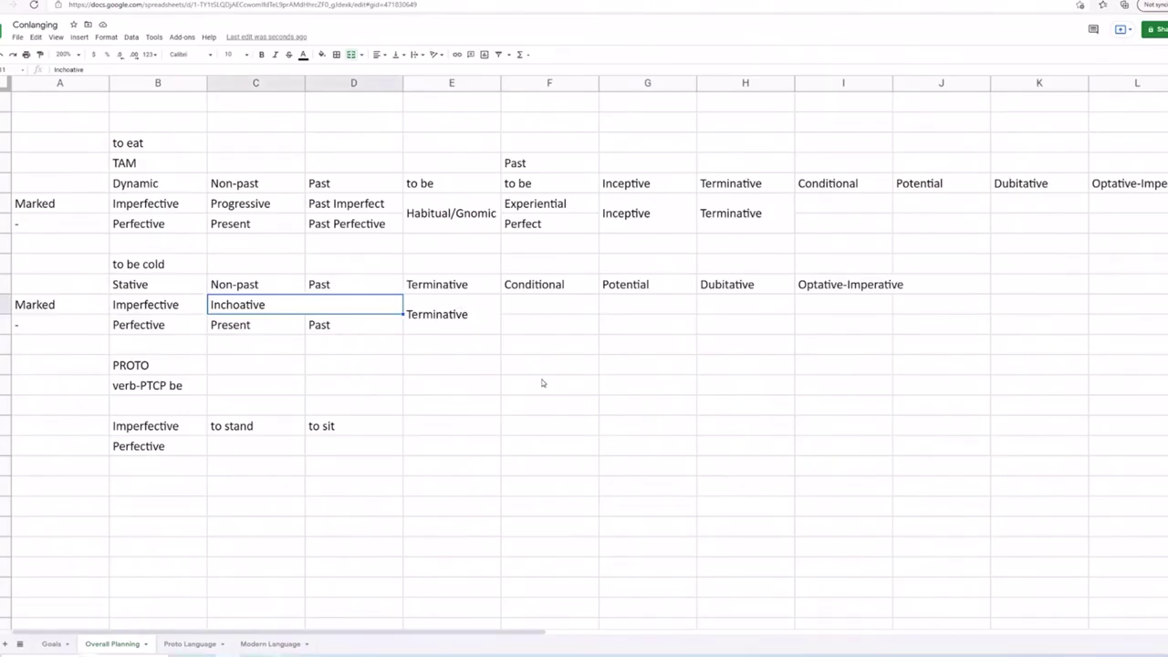
left_click(479, 369)
left_click(277, 309)
key("Right")
key("Right")
key("Down")
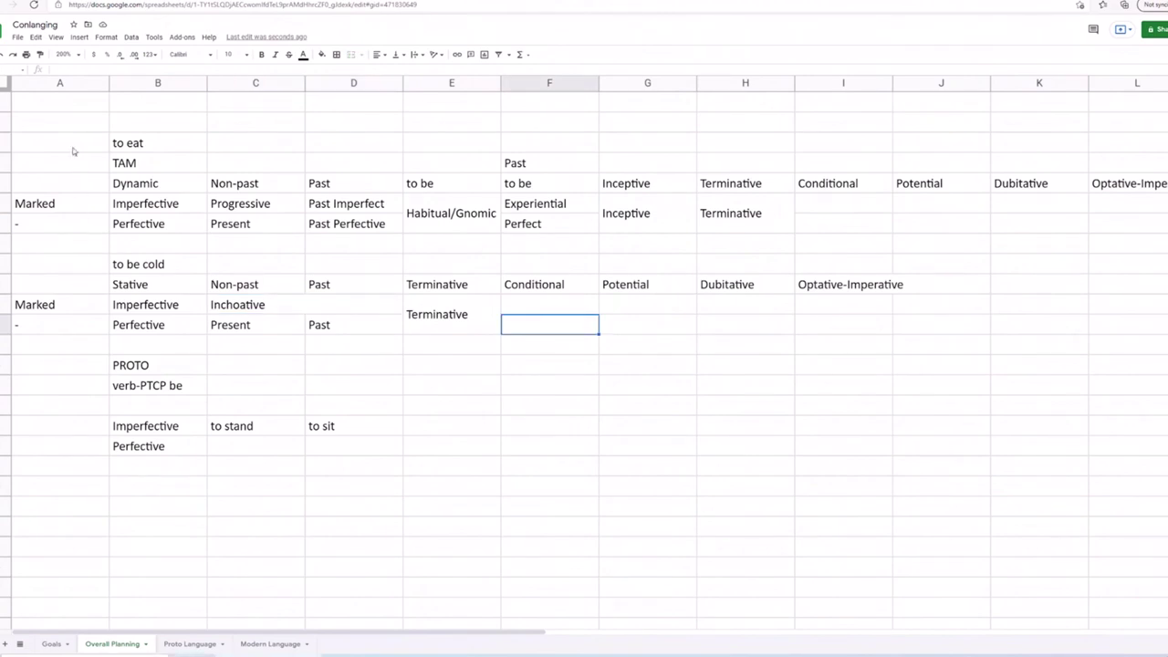
Step: Copy the whole block of planning tables and proto-language notes and paste it one row higher
left_click_drag(73, 151, 1121, 462)
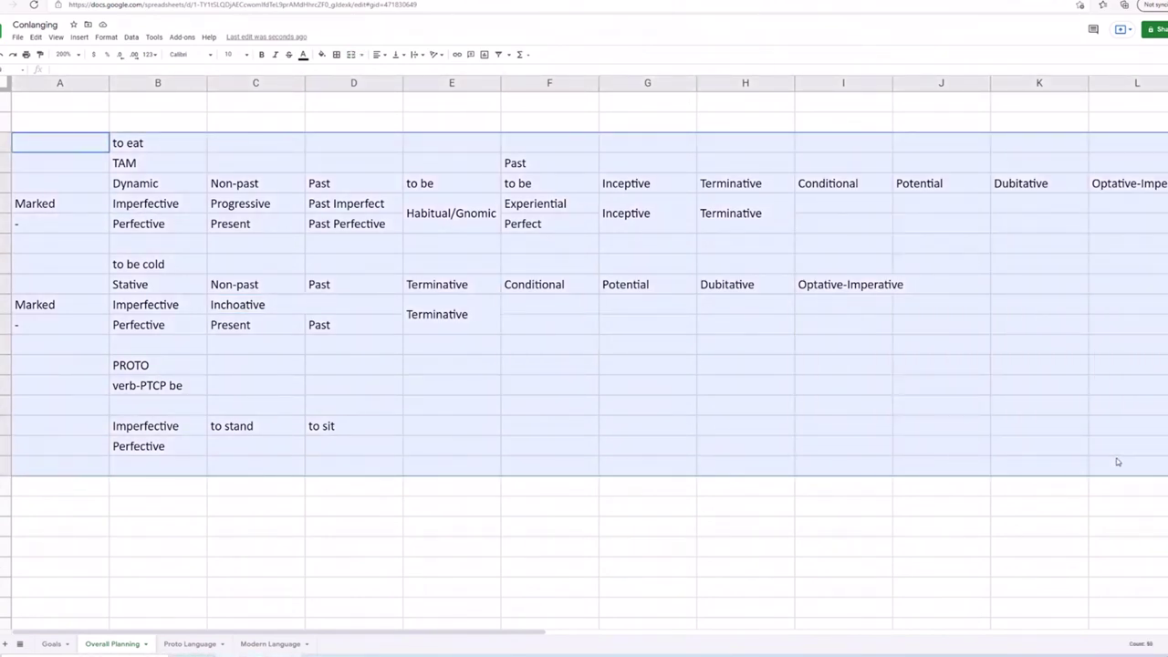
key("ctrl+c")
left_click(63, 103)
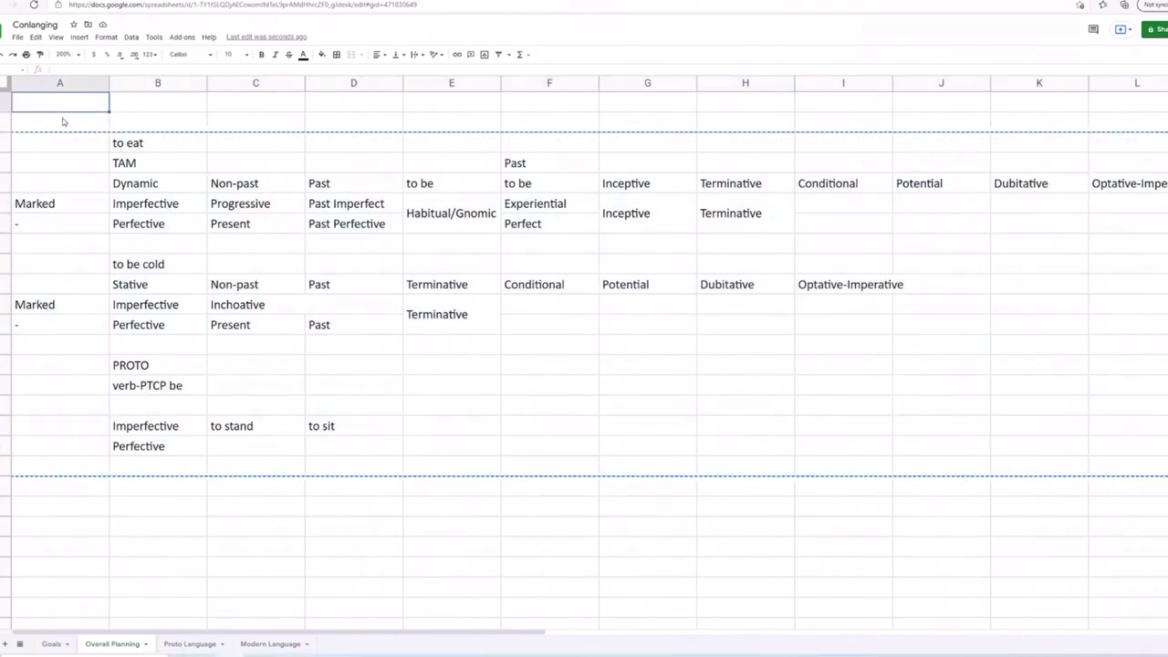
left_click(68, 123)
key("ctrl+v")
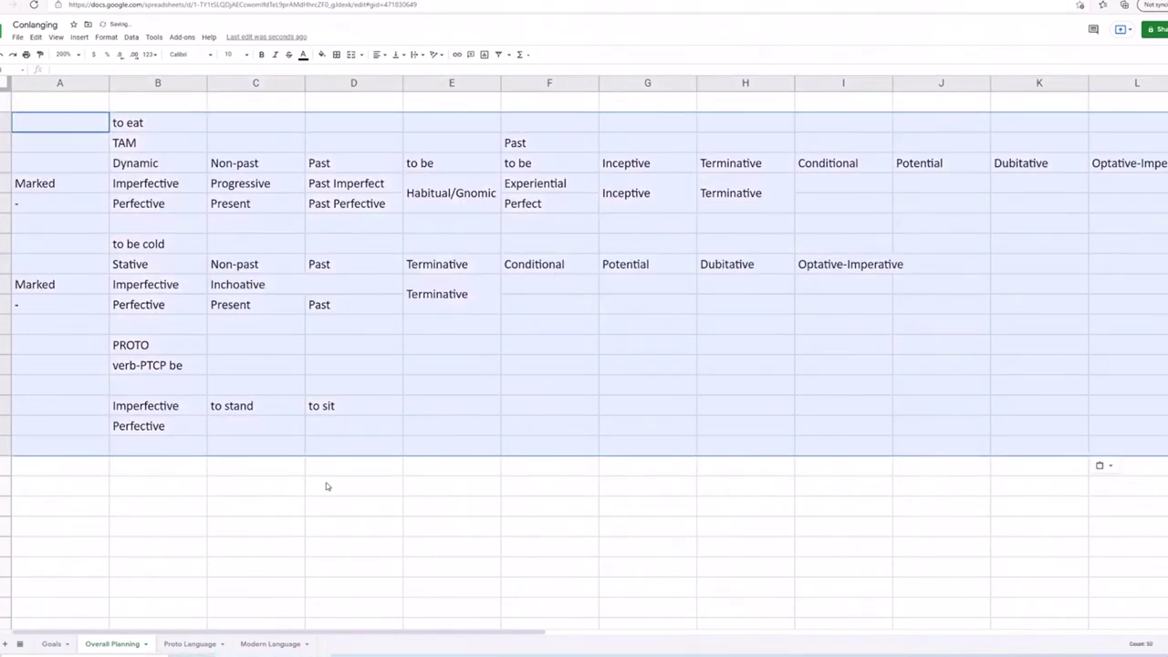
left_click(589, 240)
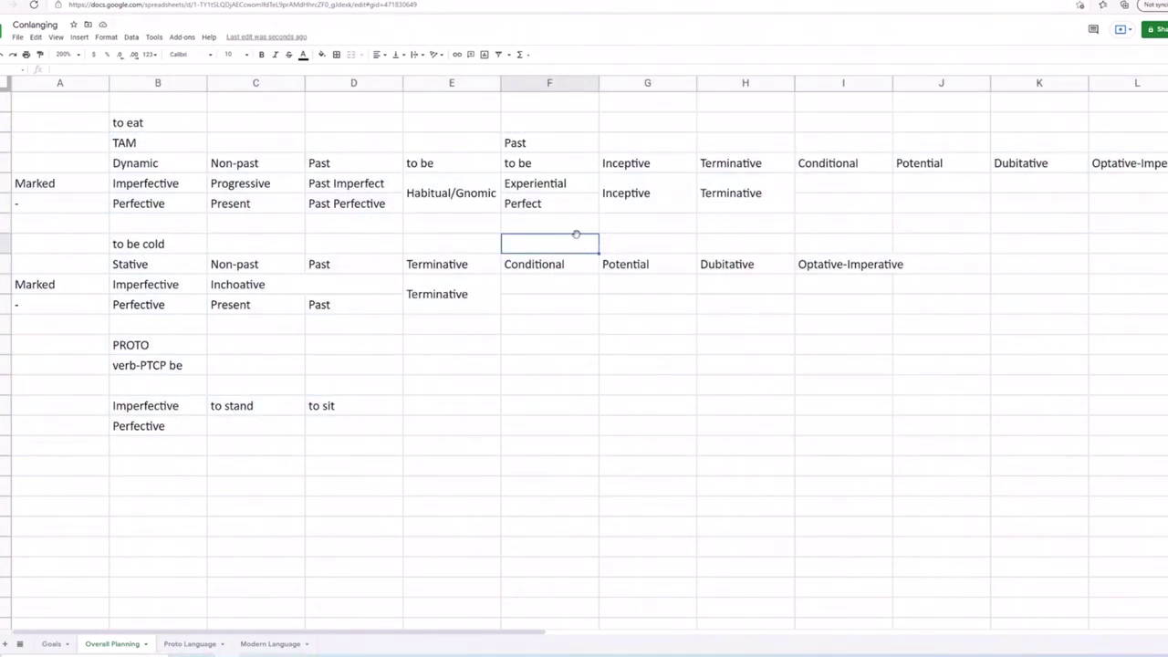
left_click(567, 227)
left_click(544, 203)
left_click(522, 186)
left_click(523, 165)
left_click(521, 144)
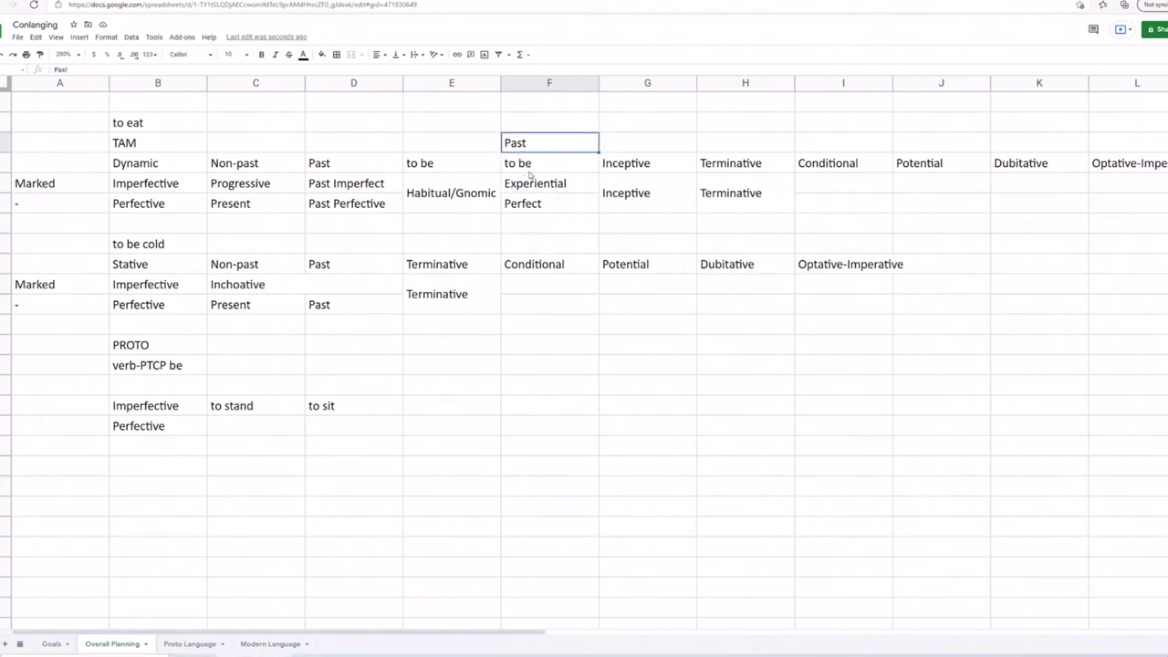
left_click(536, 266)
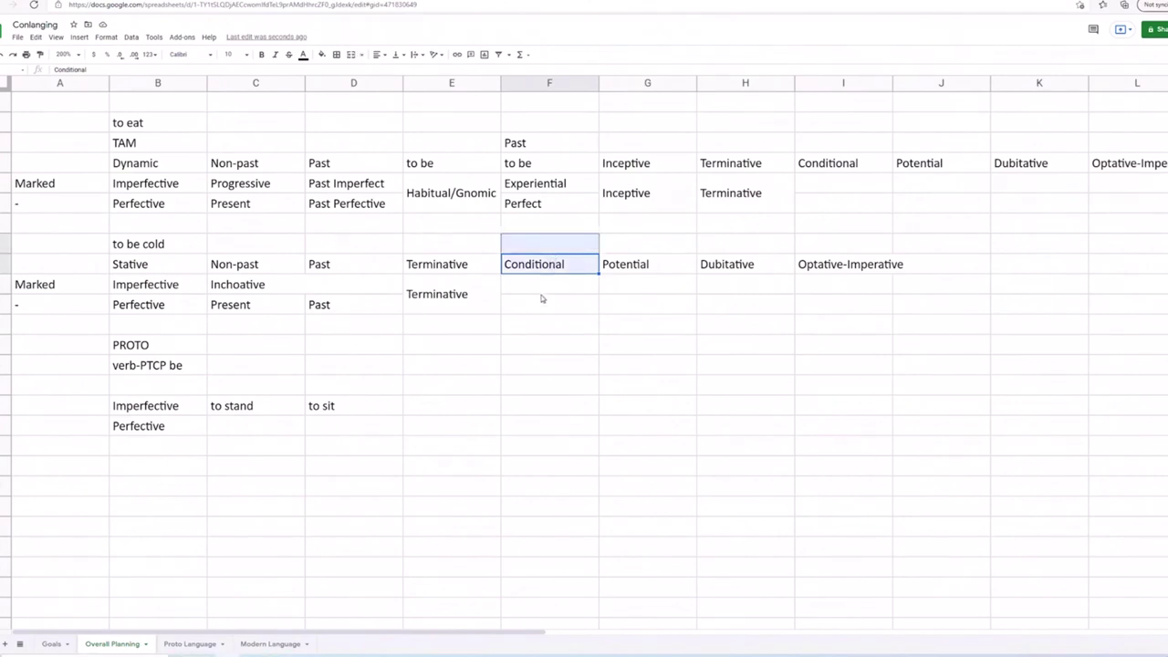
left_click(541, 305)
left_click(531, 291)
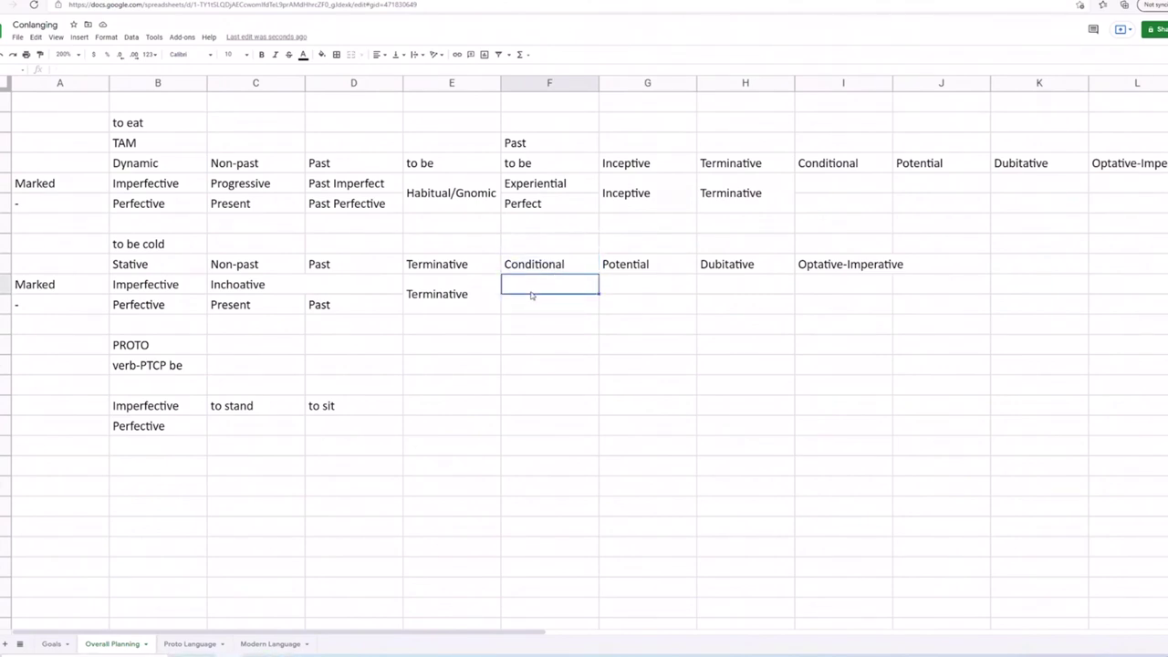
left_click(531, 188)
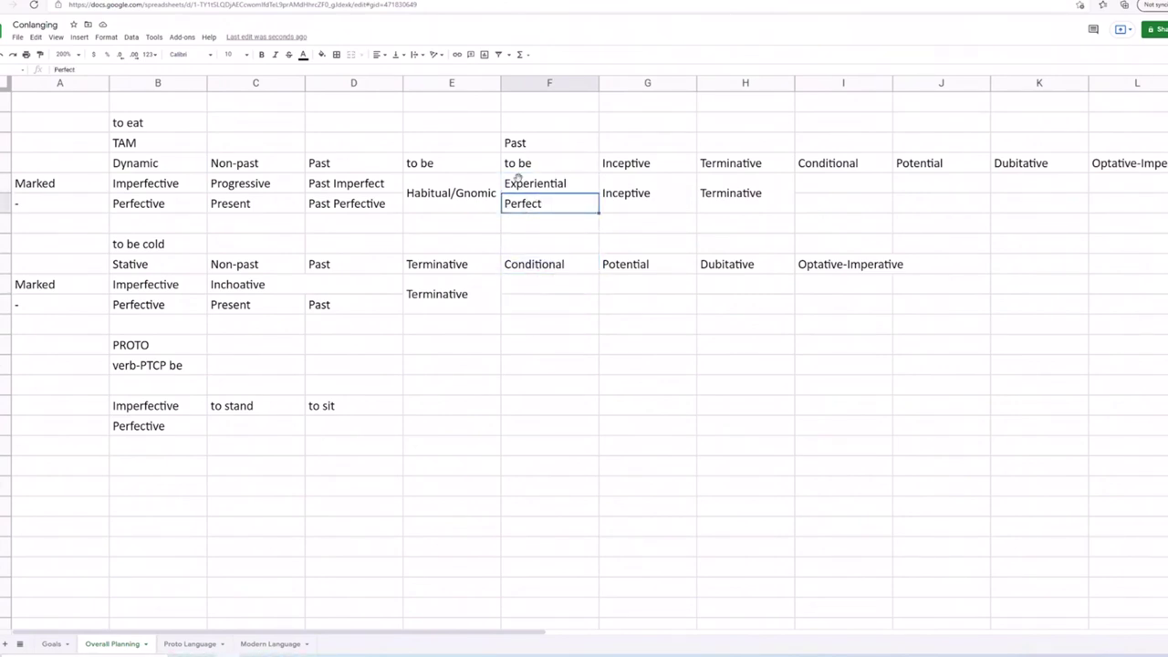
Step: Move the "to be" heading under the upper "Past" label onto the Experiential cell below it
left_click(516, 167)
left_click_drag(512, 155, 524, 185)
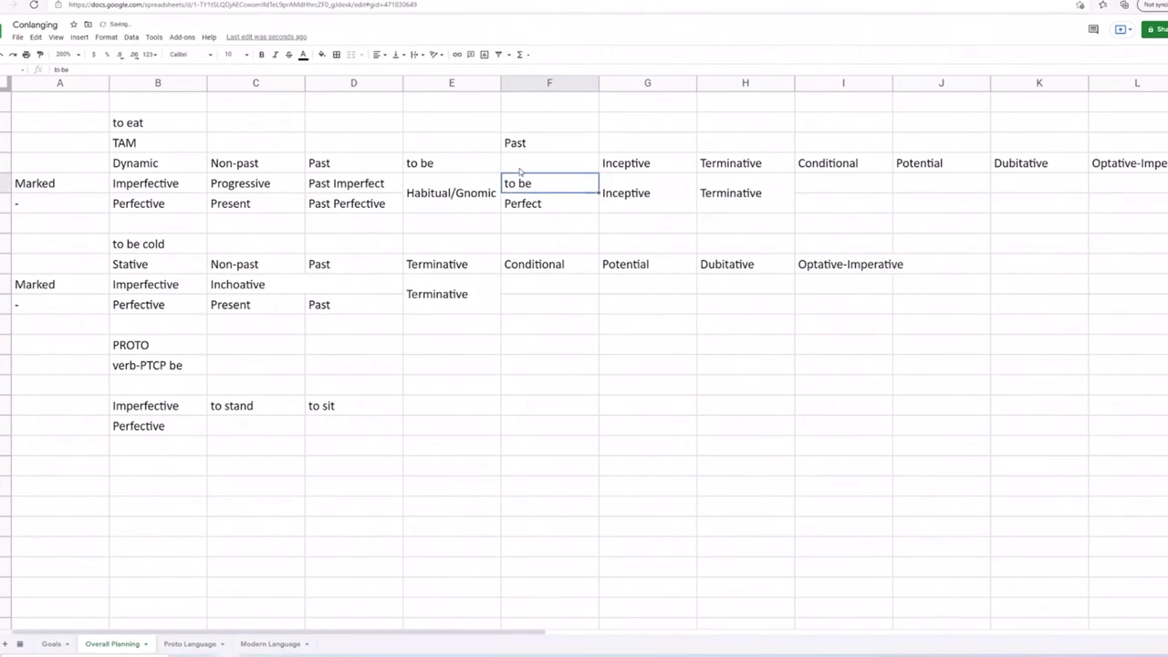
left_click(519, 171)
double_click(526, 184)
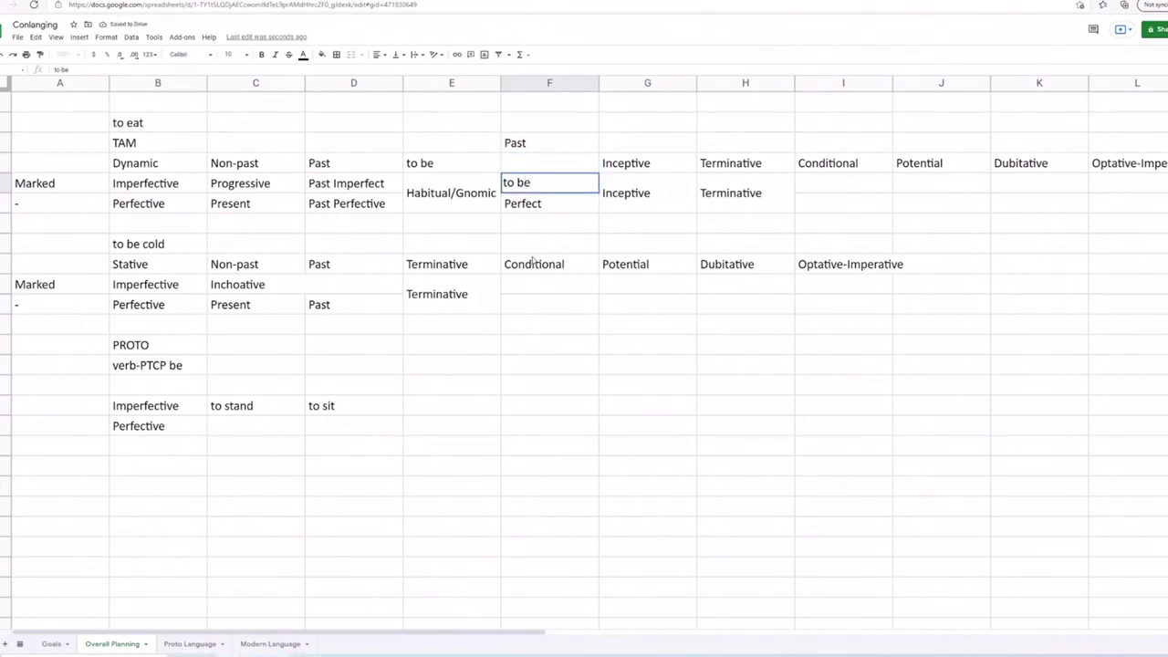
left_click(527, 270)
Step: Copy "to be" back into the heading cell under "Past" and re-enter "Experiential" in the cell below it
left_click(526, 164)
left_click(528, 183)
key("ctrl+c")
left_click(526, 167)
key("ctrl+v")
left_click(531, 184)
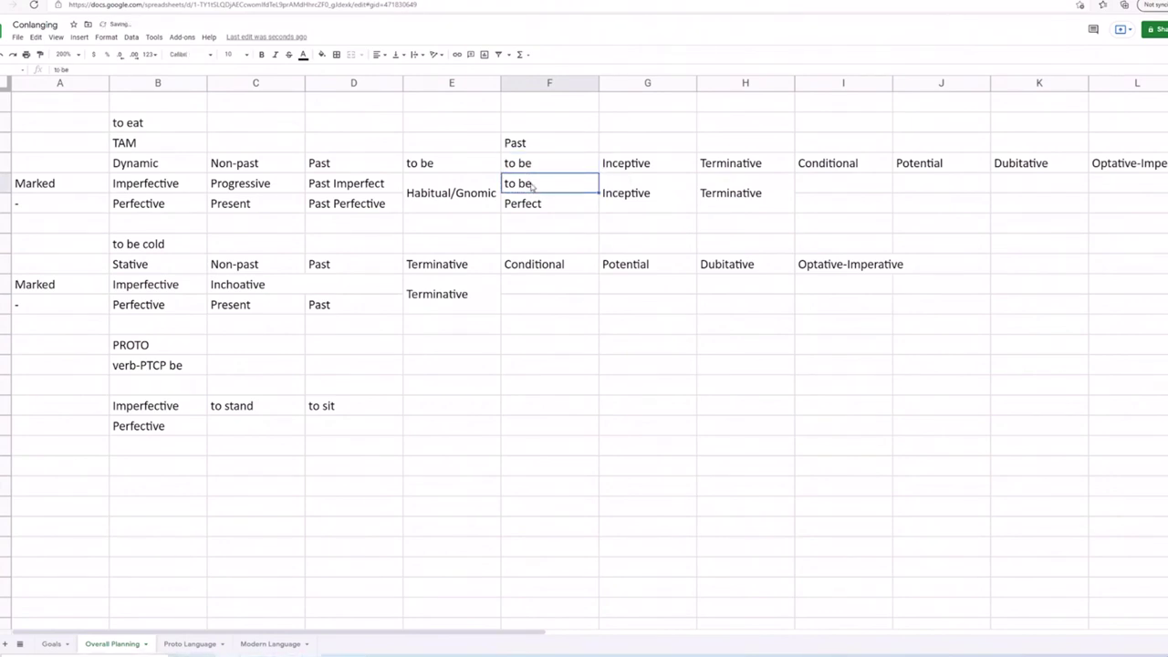
key("Delete")
type("Expero")
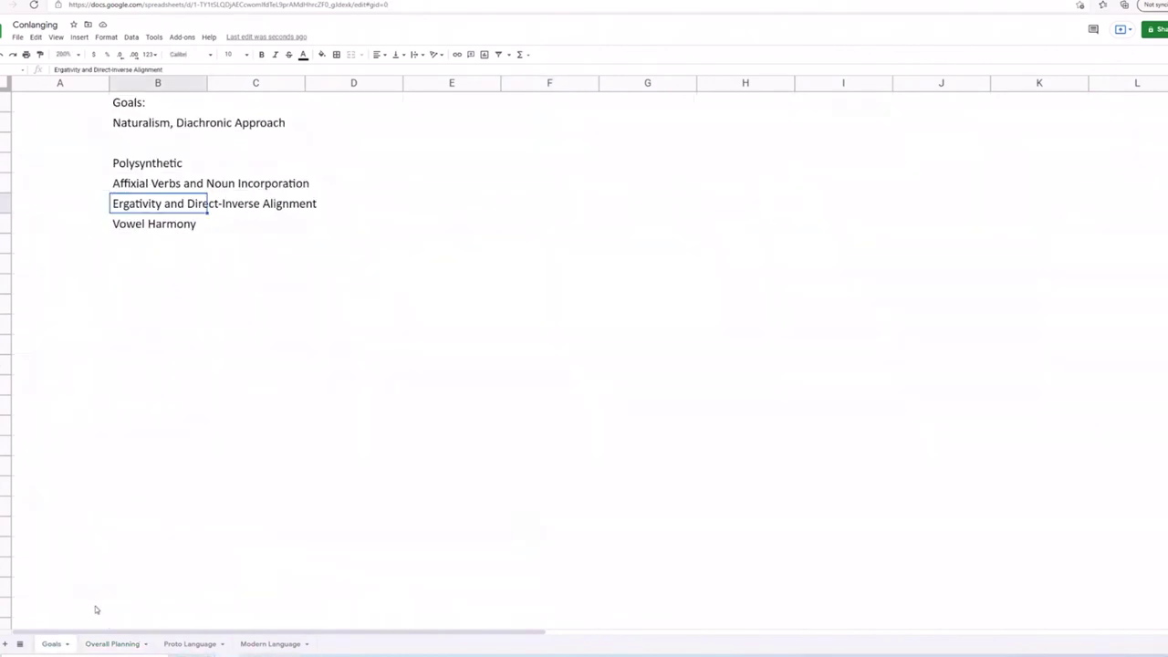
Step: Return to the Overall Planning sheet and review the Dynamic and Stative tables and the proto-language notes
left_click(113, 645)
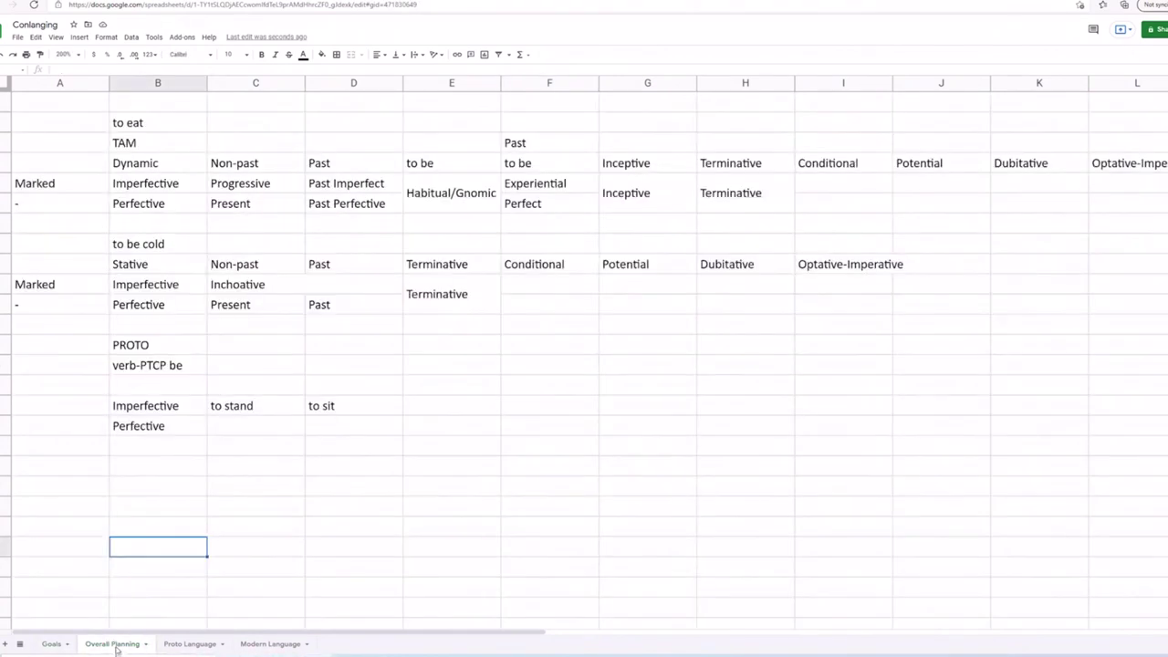
left_click(119, 533)
left_click(119, 509)
left_click(120, 472)
left_click(123, 488)
left_click(125, 473)
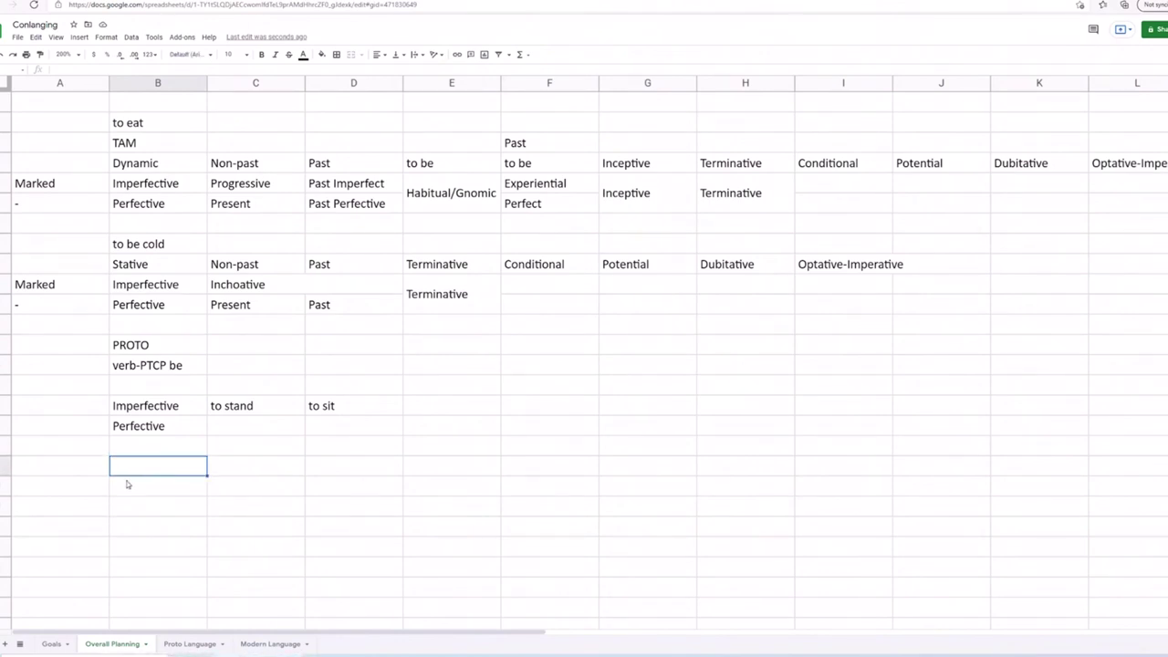
left_click(128, 484)
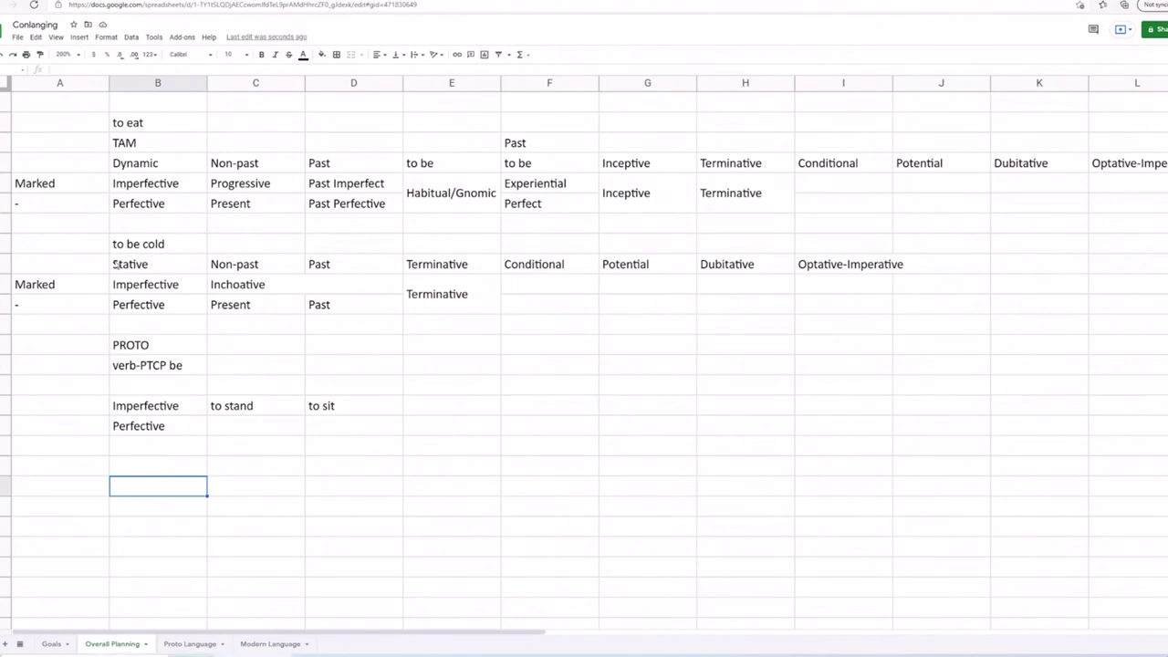
left_click(52, 98)
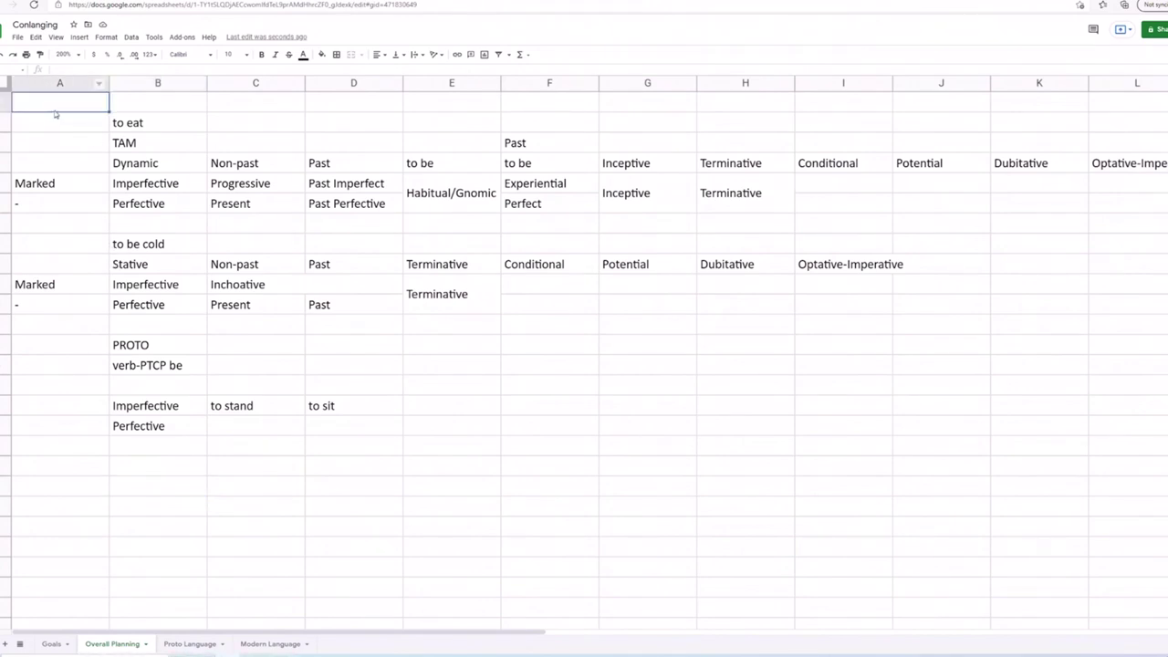
left_click(121, 108)
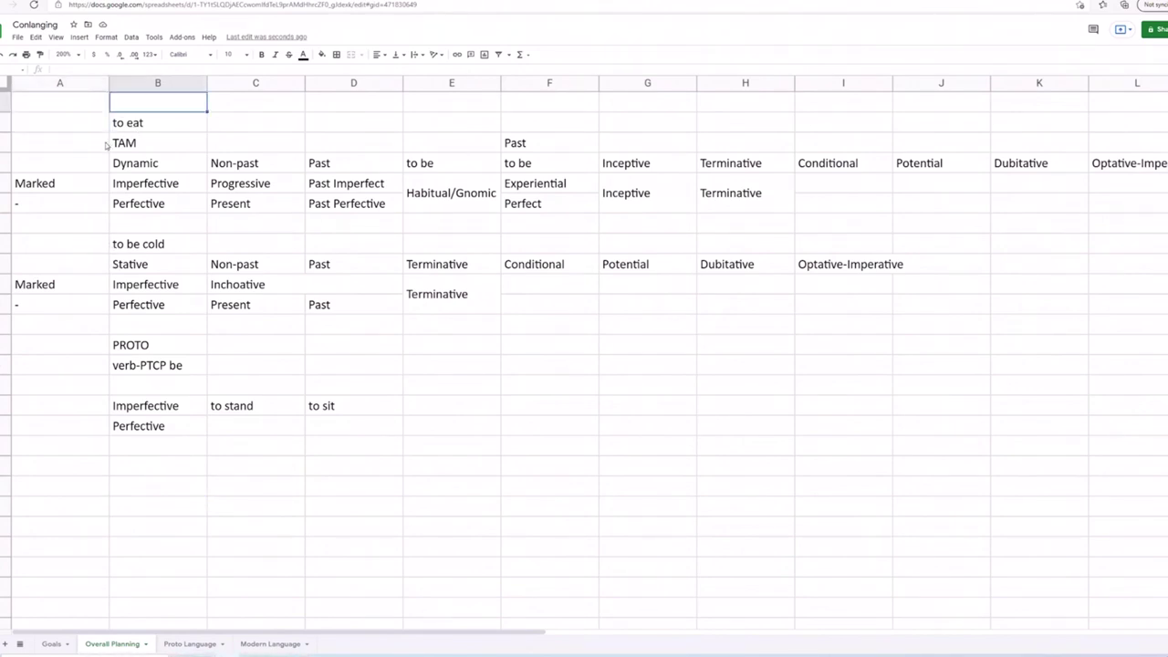
left_click(231, 110)
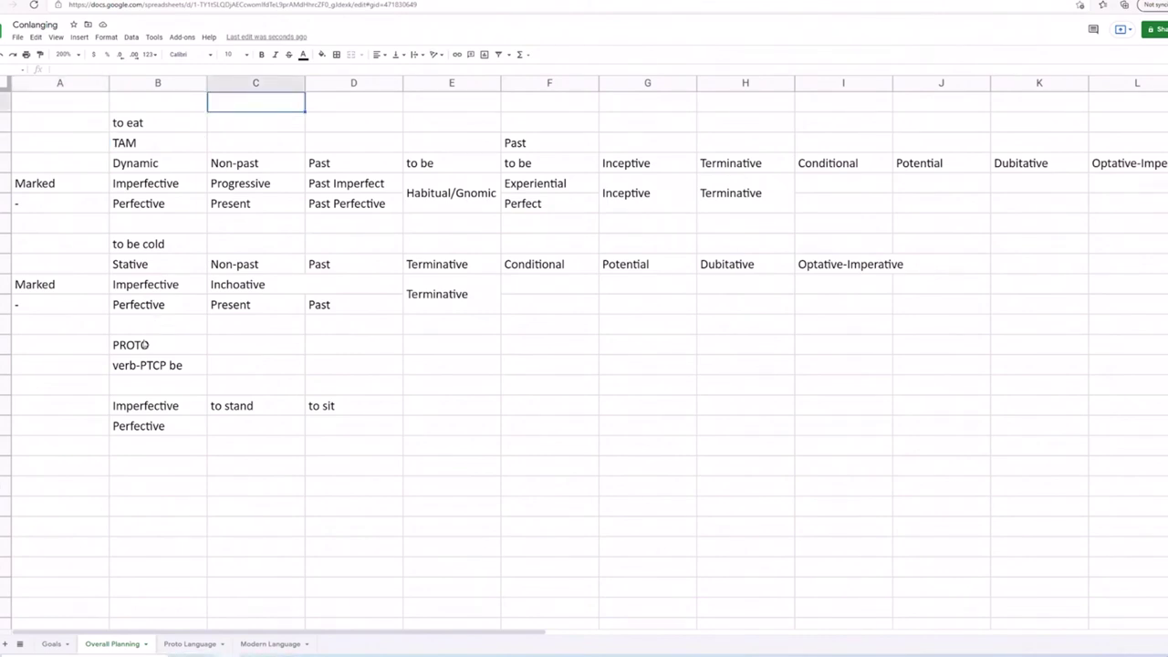
left_click(81, 391)
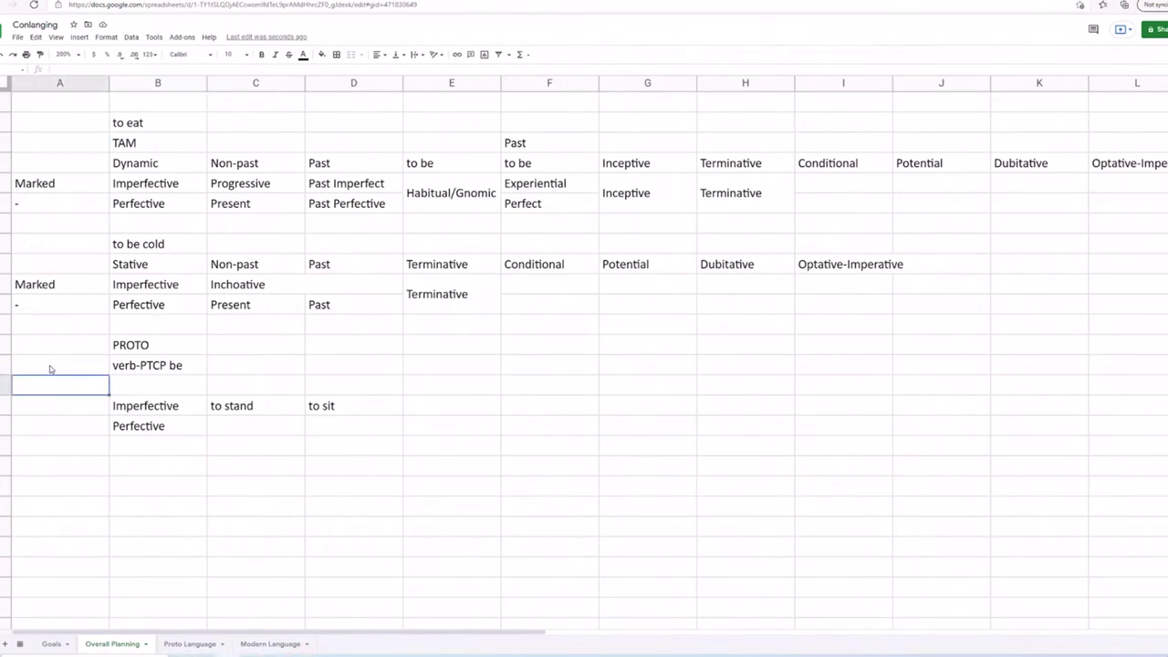
left_click_drag(49, 369, 70, 384)
left_click(61, 365)
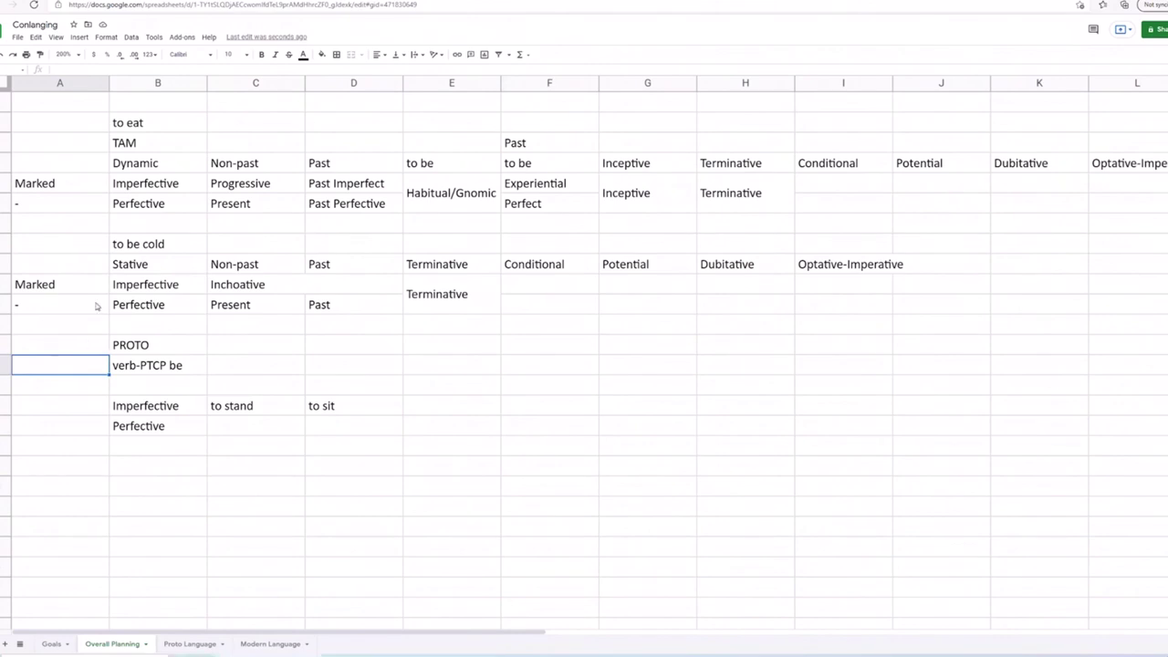